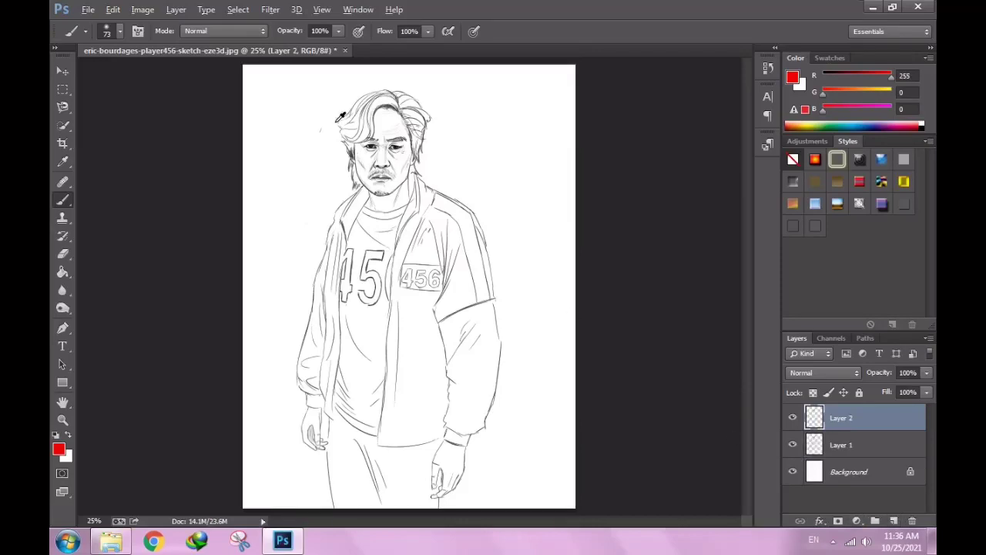
# Switch to the Eraser and confirm a smaller eraser size.
pyautogui.scroll(5, 531, 282)
pyautogui.scroll(-5, 531, 282)
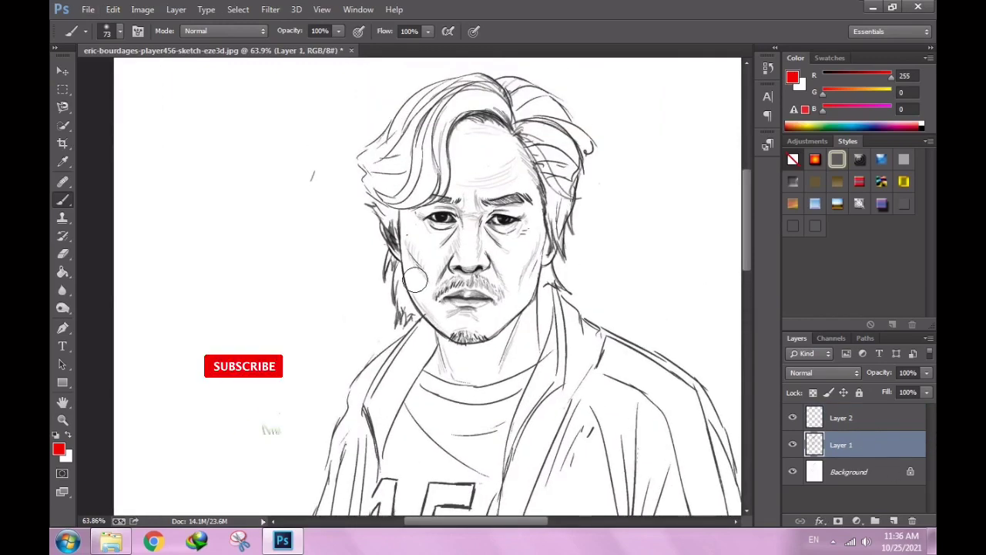
pyautogui.press('e')
pyautogui.rightClick(414, 281)
pyautogui.press('Return')
# Make Layer 2 active, return to the Brush and pick red-orange (R 255, G 42, B 0) as foreground.
pyautogui.click(883, 471)
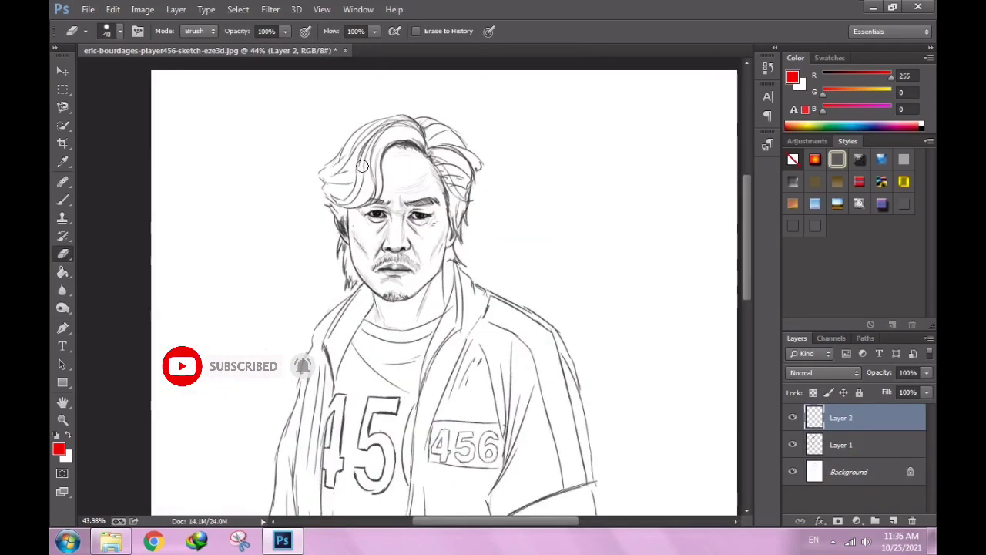
pyautogui.scroll(6, 428, 202)
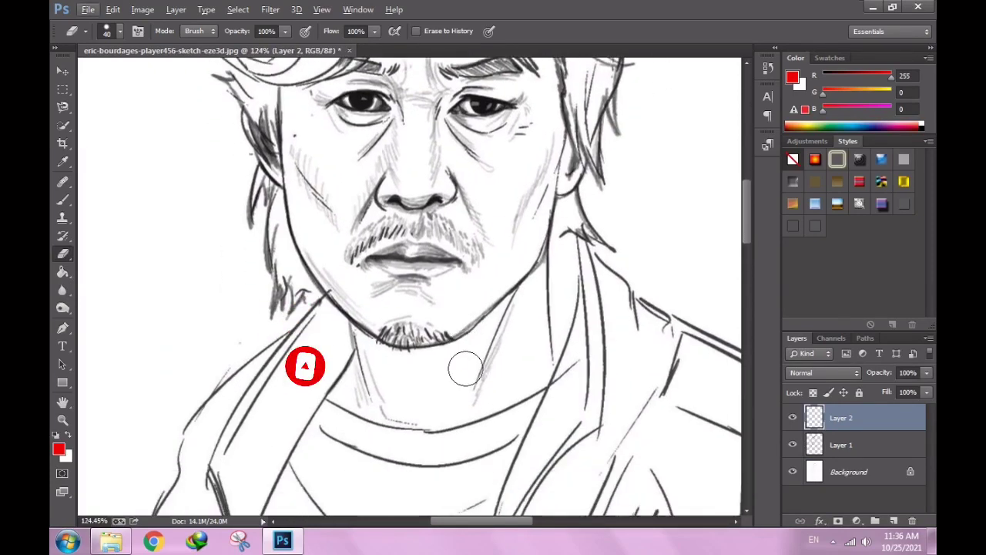
pyautogui.press('b')
pyautogui.click(58, 448)
# Set the foreground to a light peach skin tone and undo a trial neck stroke.
pyautogui.moveTo(502, 359); pyautogui.dragTo(502, 383)
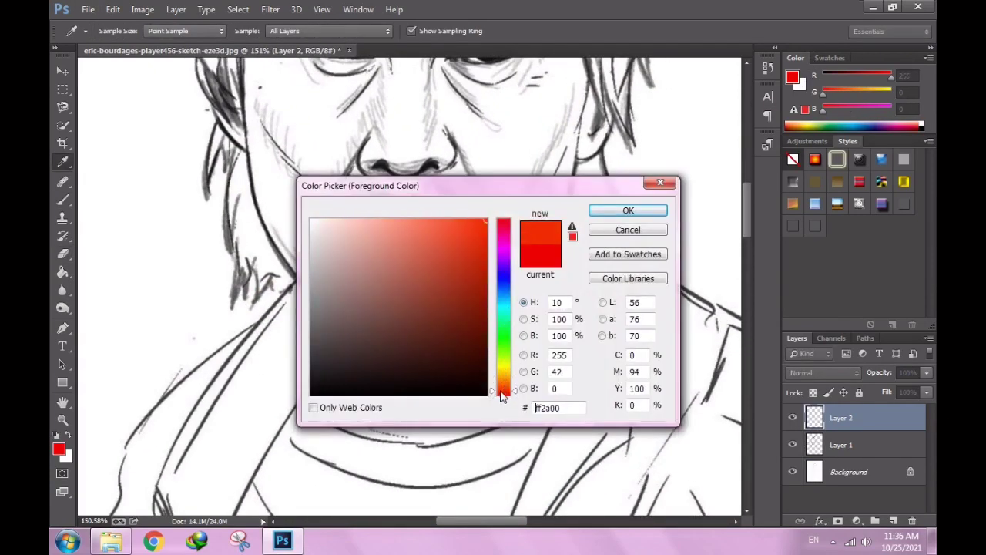
pyautogui.click(360, 211)
pyautogui.click(628, 211)
pyautogui.scroll(-2, 440, 331)
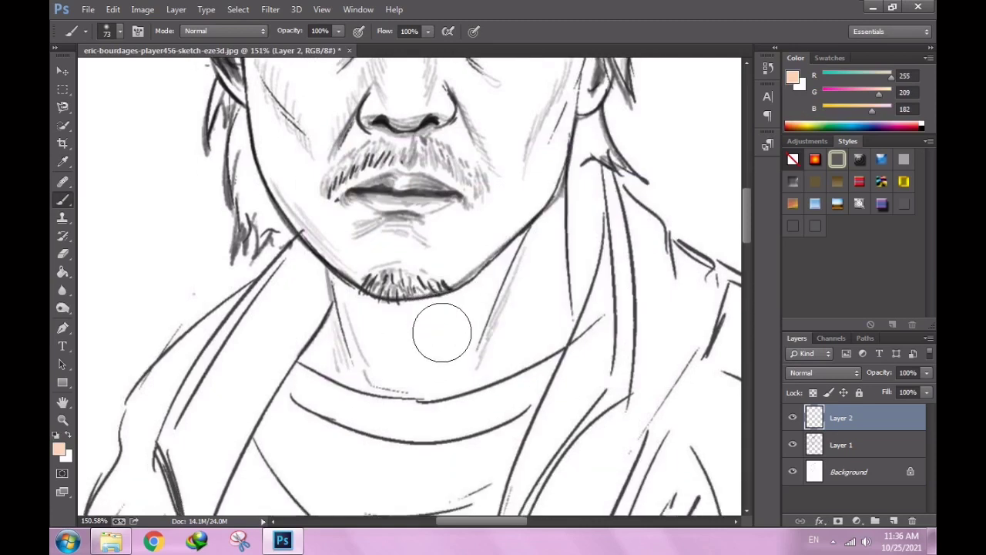
pyautogui.moveTo(390, 331)
pyautogui.mouseDown()
pyautogui.moveTo(434, 324)
pyautogui.moveTo(514, 334)
pyautogui.mouseUp()
pyautogui.hotkey('ctrl', 'z')
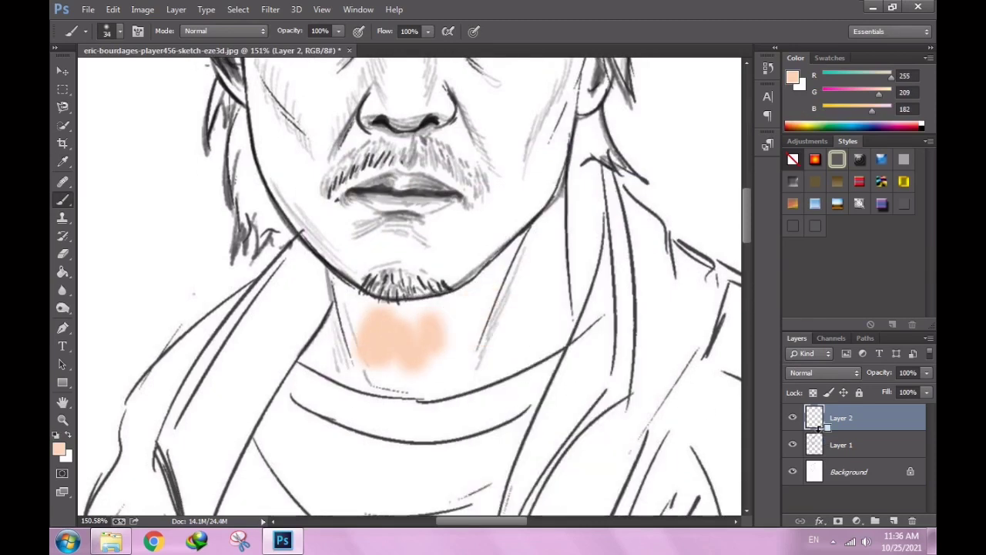
pyautogui.hotkey('ctrl', 'z')
# Move Layer 1 above Layer 2 and make Layer 2 the active layer.
pyautogui.click(879, 440)
pyautogui.moveTo(858, 445); pyautogui.dragTo(848, 412)
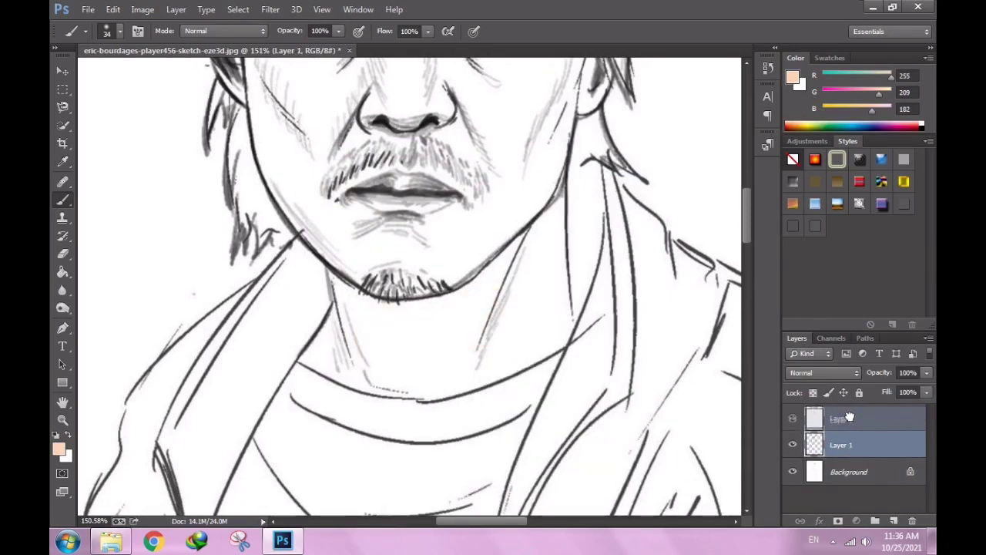
pyautogui.click(840, 451)
# Paint peach over the neck and jaw on Layer 2.
pyautogui.moveTo(450, 358)
pyautogui.mouseDown()
pyautogui.moveTo(489, 352)
pyautogui.moveTo(500, 319)
pyautogui.moveTo(550, 265)
pyautogui.mouseUp()
pyautogui.moveTo(545, 202); pyautogui.dragTo(549, 168)
pyautogui.rightClick(540, 239)
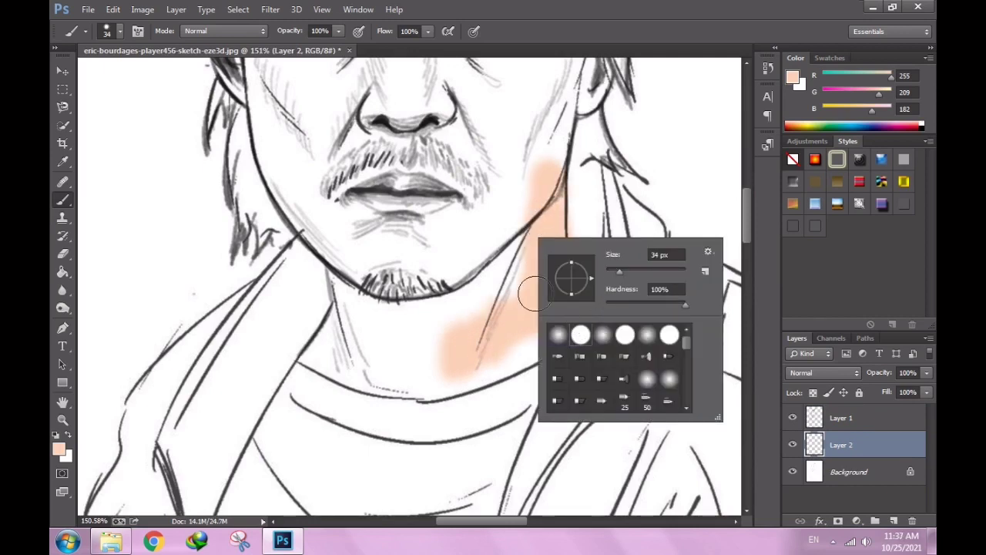
pyautogui.moveTo(534, 293)
pyautogui.mouseDown()
pyautogui.moveTo(511, 282)
pyautogui.moveTo(534, 336)
pyautogui.mouseUp()
pyautogui.moveTo(488, 365); pyautogui.dragTo(489, 359)
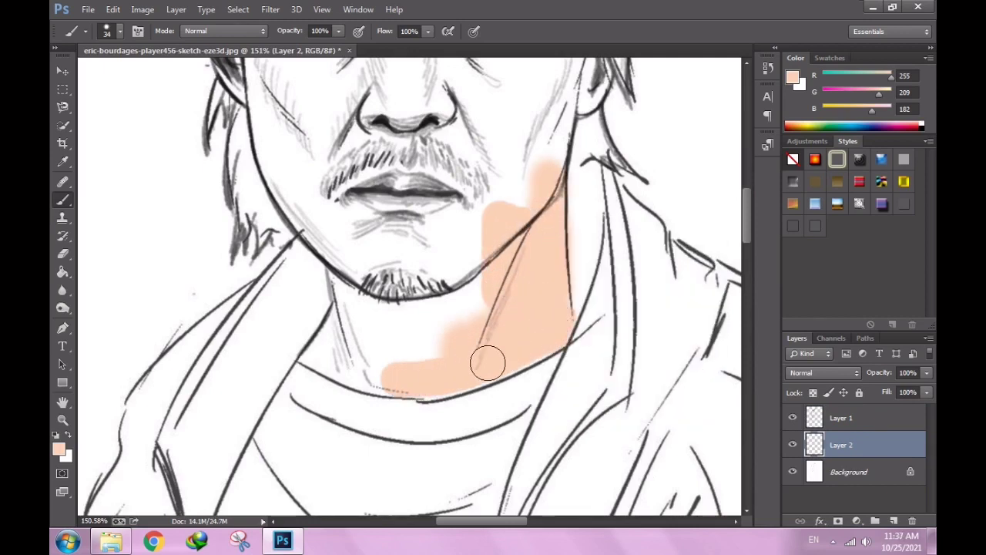
pyautogui.scroll(5, 489, 359)
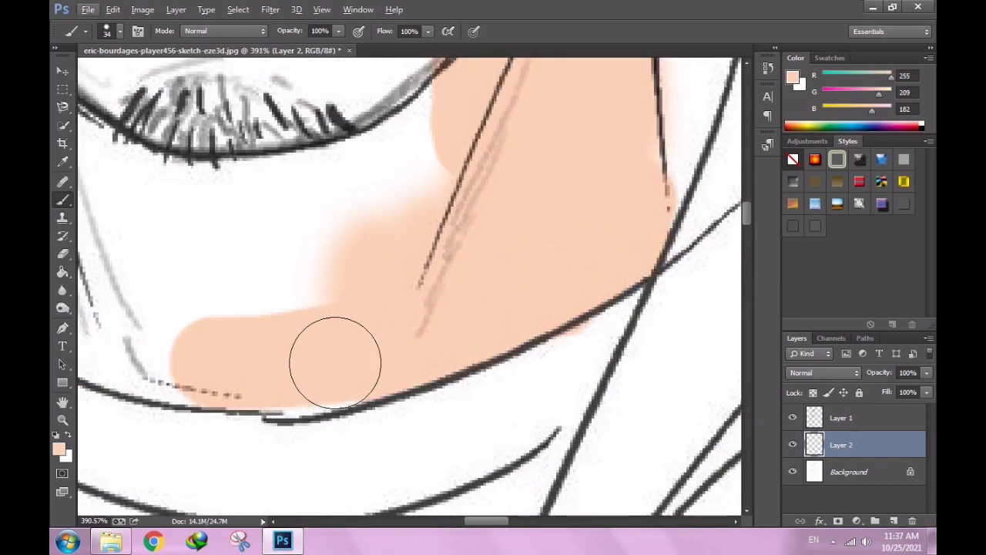
pyautogui.scroll(-8, 345, 229)
pyautogui.scroll(6, 345, 228)
pyautogui.moveTo(539, 286)
pyautogui.mouseDown()
pyautogui.moveTo(473, 220)
pyautogui.moveTo(506, 297)
pyautogui.moveTo(535, 262)
pyautogui.moveTo(507, 172)
pyautogui.moveTo(671, 183)
pyautogui.moveTo(594, 242)
pyautogui.mouseUp()
# Erase the peach spilling below the jaw line and past the jaw outline.
pyautogui.press('e')
pyautogui.scroll(2, 597, 416)
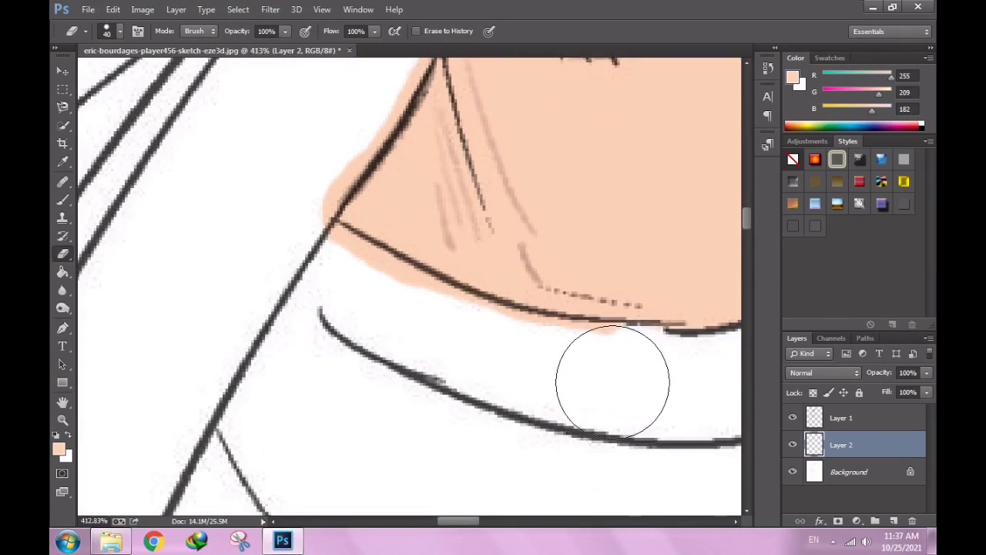
pyautogui.moveTo(348, 297); pyautogui.dragTo(356, 283)
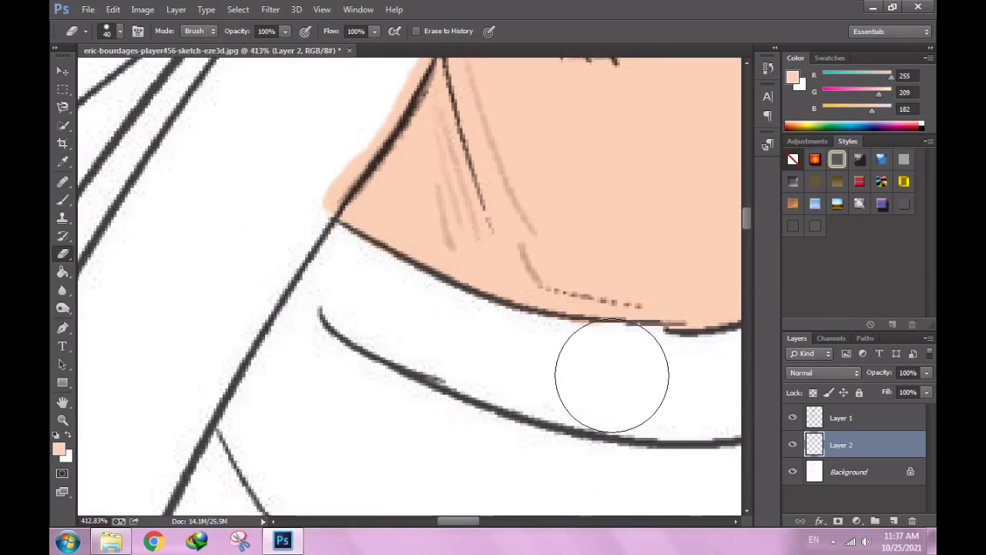
pyautogui.scroll(-3, 341, 165)
pyautogui.scroll(4, 337, 392)
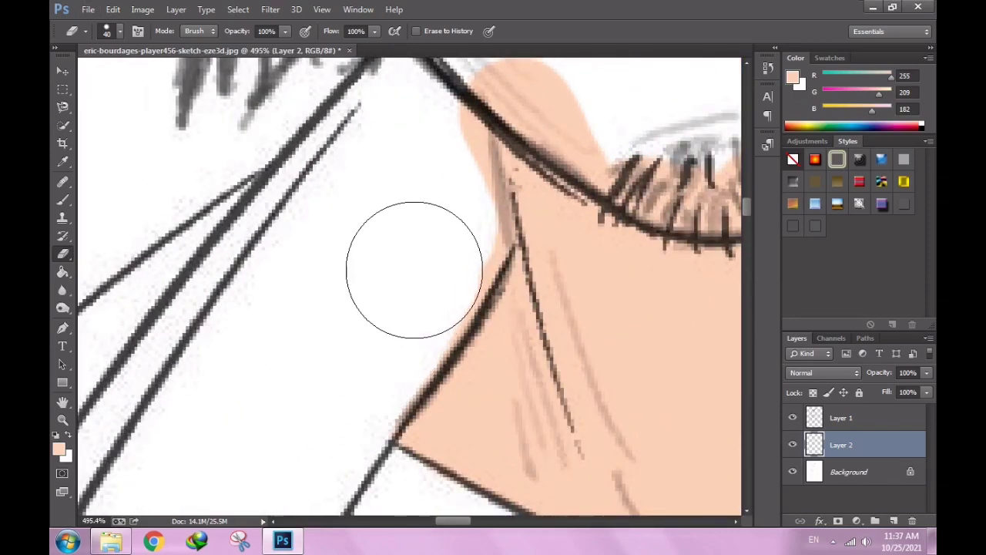
pyautogui.moveTo(436, 238); pyautogui.dragTo(425, 144)
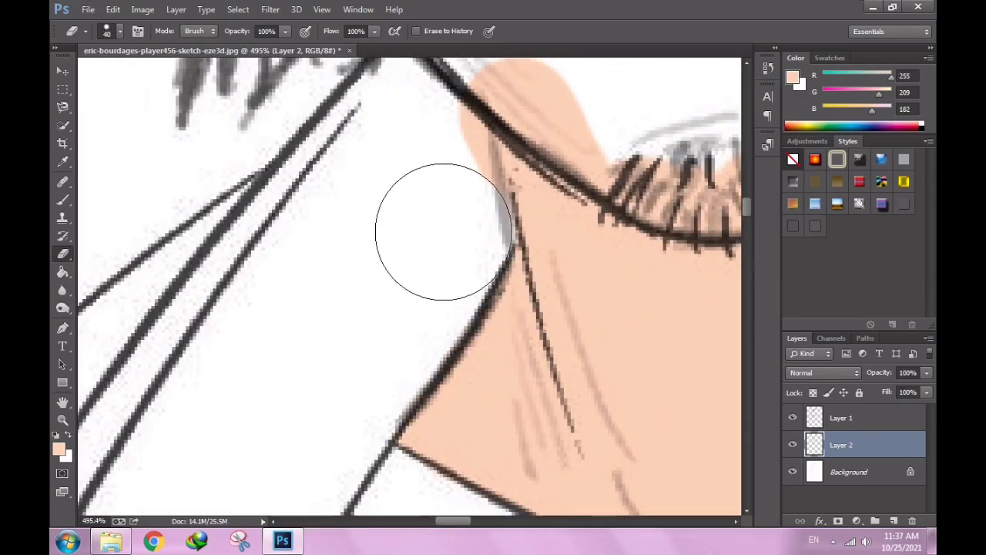
pyautogui.scroll(-3, 425, 144)
pyautogui.scroll(2, 399, 239)
pyautogui.scroll(-3, 462, 216)
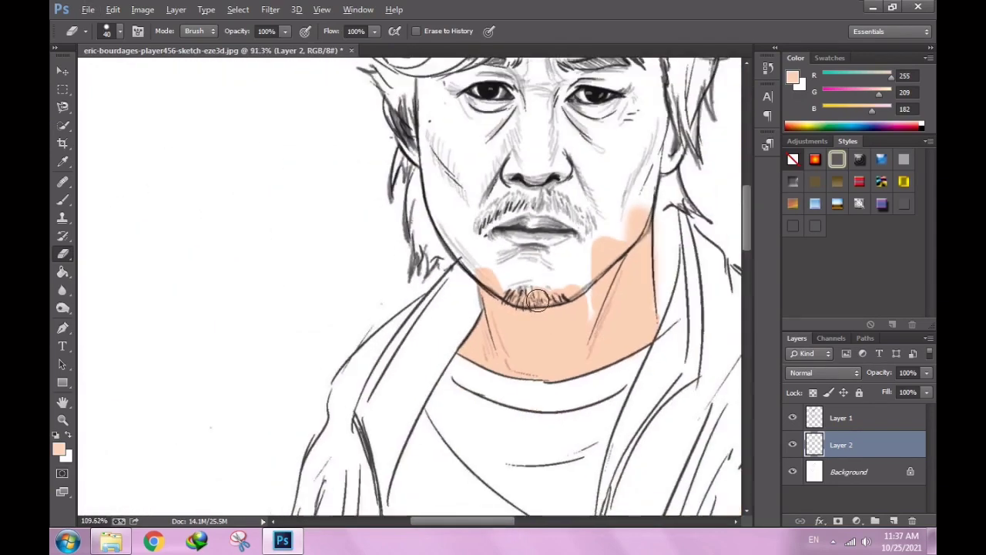
pyautogui.scroll(1, 542, 374)
pyautogui.scroll(3, 541, 374)
pyautogui.scroll(-4, 502, 308)
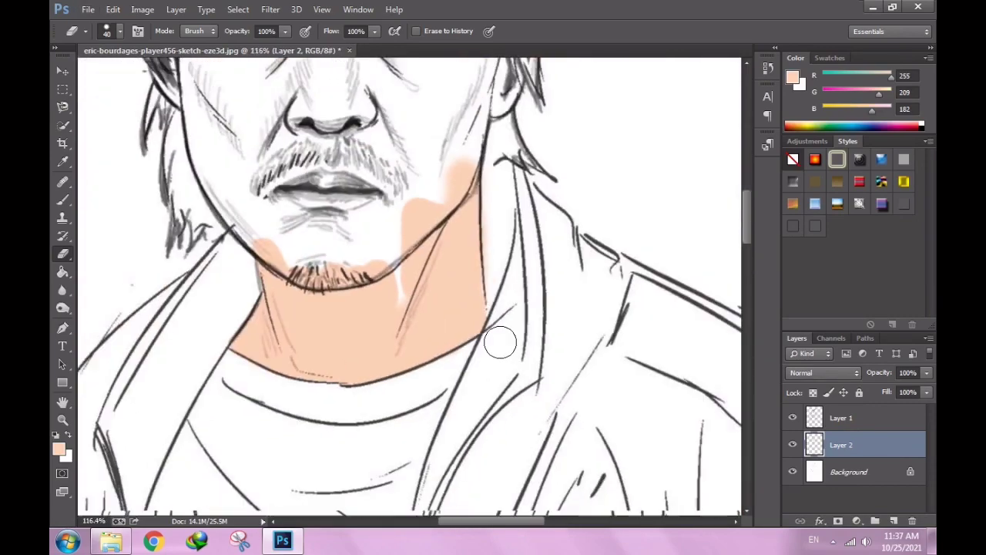
pyautogui.scroll(-1, 500, 342)
pyautogui.scroll(-1, 517, 340)
pyautogui.scroll(-1, 468, 286)
pyautogui.scroll(2, 469, 286)
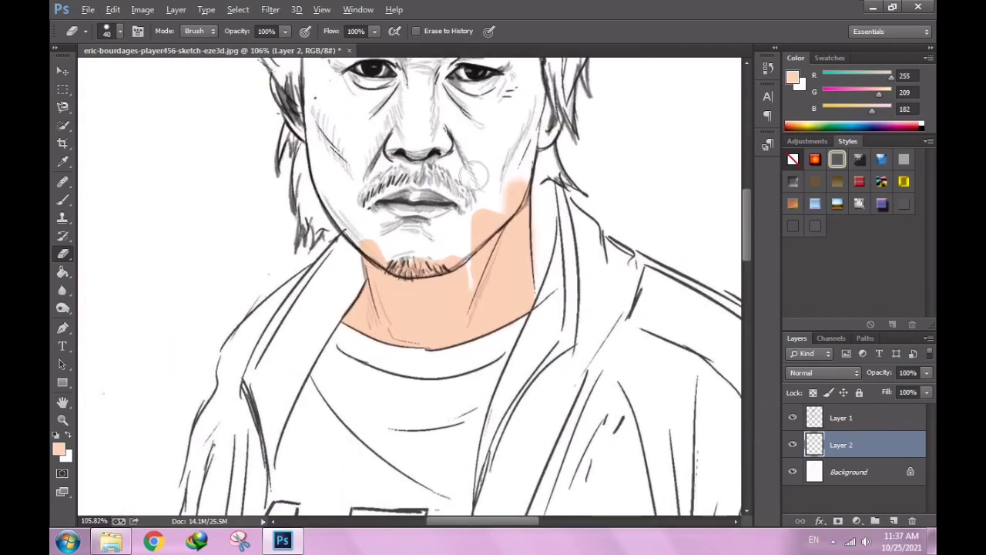
pyautogui.scroll(2, 565, 330)
pyautogui.scroll(1, 565, 331)
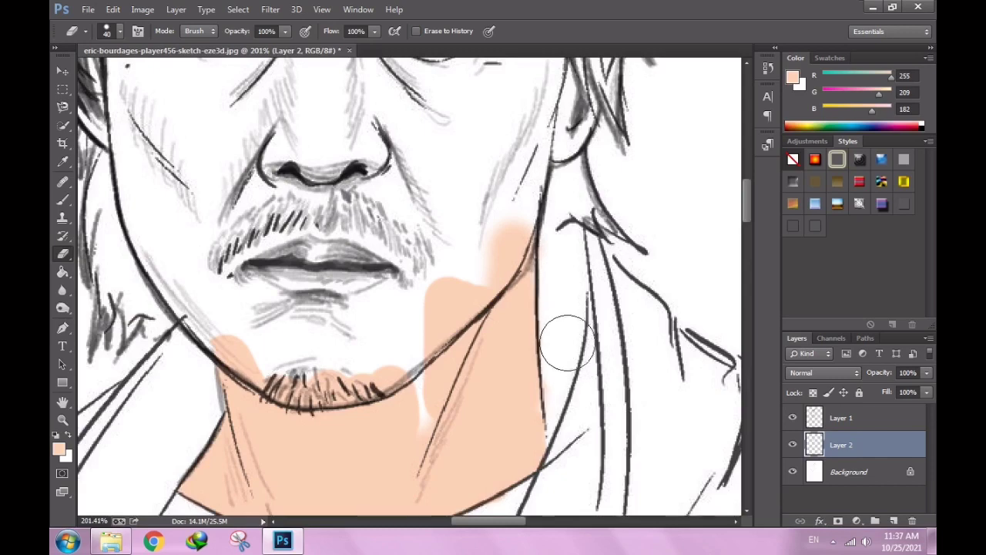
pyautogui.scroll(1, 569, 394)
# Paint peach skin colour over the chin, lips and left cheek.
pyautogui.press('b')
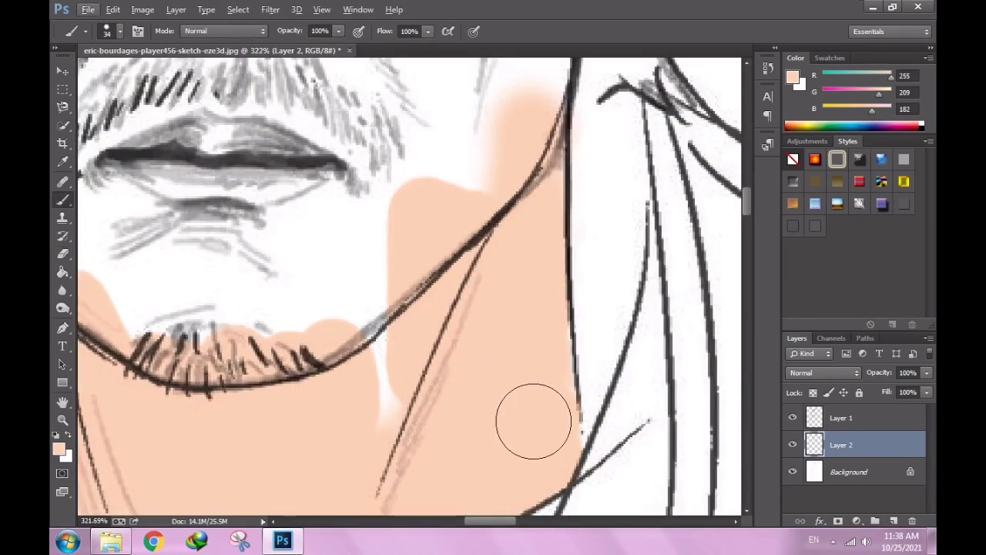
pyautogui.scroll(-1, 532, 346)
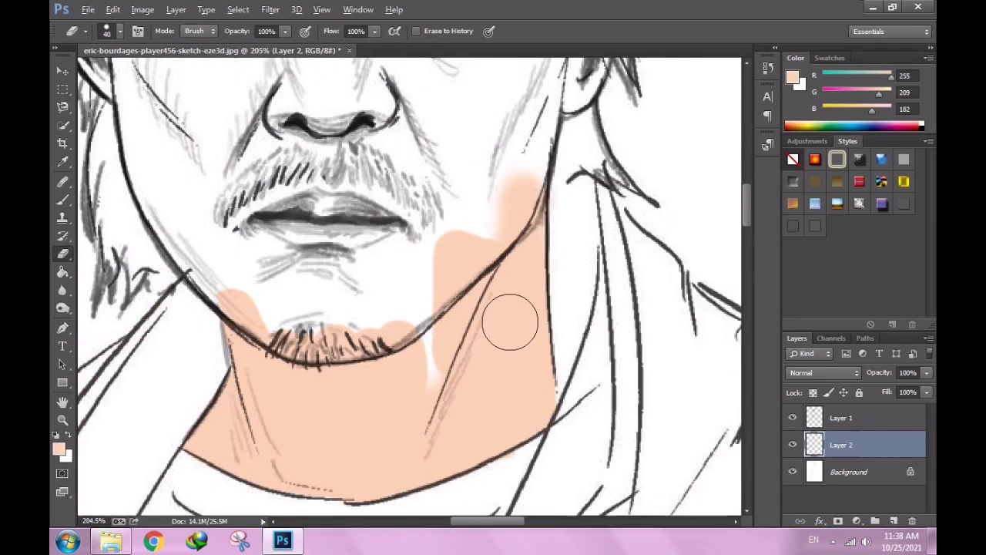
pyautogui.moveTo(334, 397)
pyautogui.mouseDown()
pyautogui.moveTo(319, 346)
pyautogui.moveTo(330, 264)
pyautogui.moveTo(221, 224)
pyautogui.moveTo(188, 258)
pyautogui.mouseUp()
pyautogui.moveTo(207, 309); pyautogui.dragTo(154, 187)
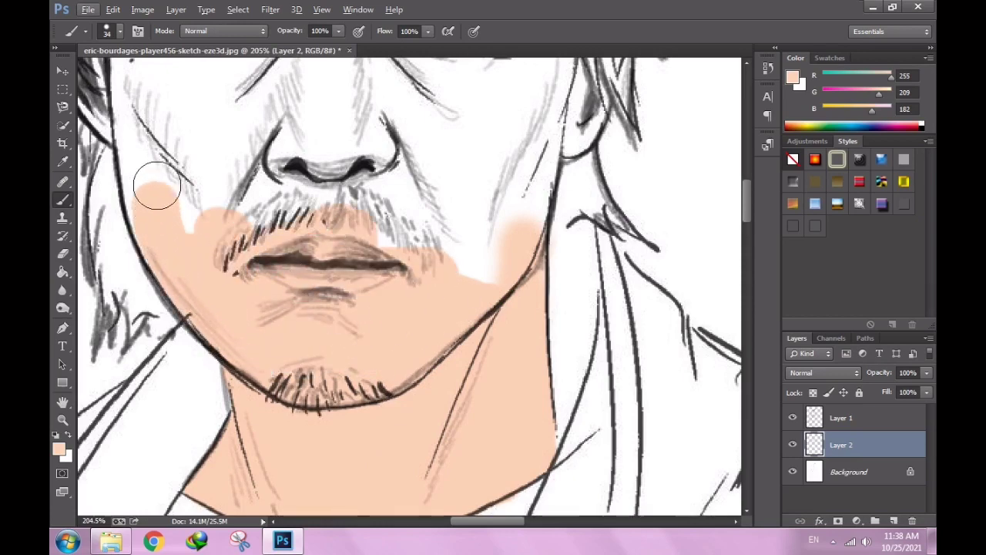
pyautogui.scroll(-1, 396, 216)
pyautogui.scroll(2, 440, 216)
# Extend the peach over the right cheek, the area above the nose and the upper cheeks.
pyautogui.moveTo(440, 216); pyautogui.dragTo(422, 295)
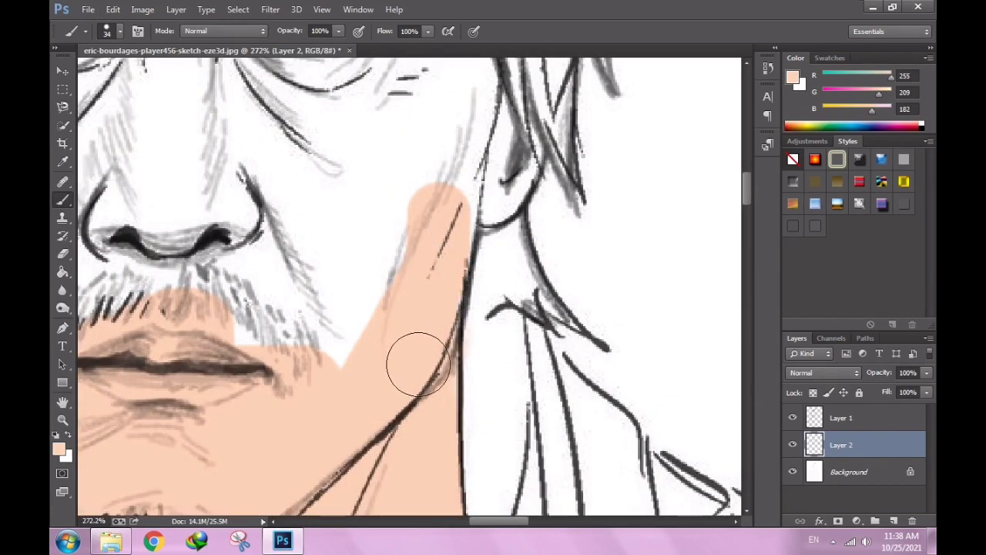
pyautogui.scroll(-2, 319, 282)
pyautogui.scroll(1, 324, 260)
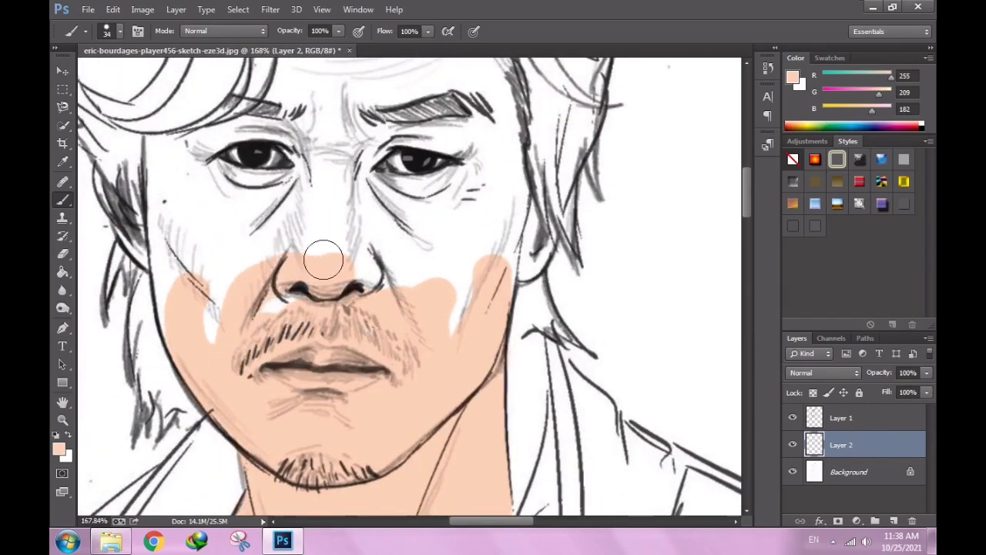
pyautogui.moveTo(323, 259)
pyautogui.mouseDown()
pyautogui.moveTo(184, 264)
pyautogui.moveTo(176, 286)
pyautogui.moveTo(177, 172)
pyautogui.moveTo(182, 319)
pyautogui.mouseUp()
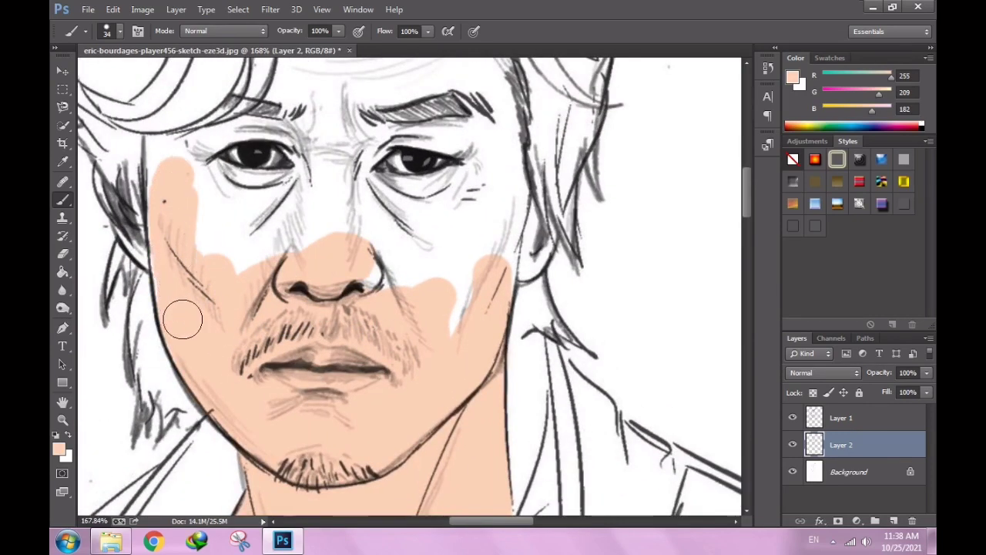
pyautogui.moveTo(167, 180)
pyautogui.mouseDown()
pyautogui.moveTo(221, 273)
pyautogui.moveTo(326, 238)
pyautogui.moveTo(449, 282)
pyautogui.moveTo(493, 282)
pyautogui.mouseUp()
pyautogui.scroll(3, 475, 312)
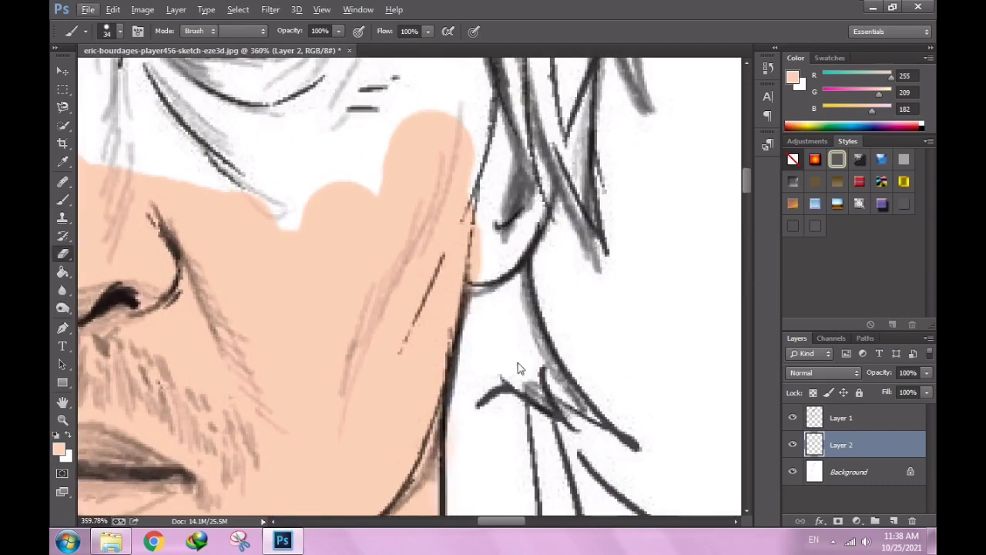
# Switch to the Eraser and set its size to 10 px.
pyautogui.press('e')
pyautogui.rightClick(532, 363)
pyautogui.write('10')
pyautogui.press('Return')
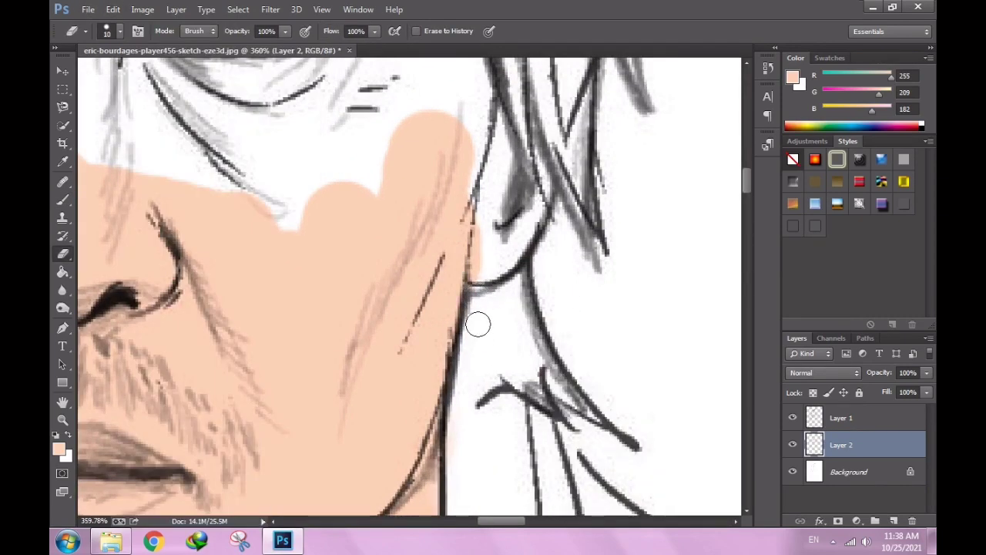
pyautogui.scroll(-3, 478, 325)
pyautogui.scroll(2, 429, 308)
# Set the Eraser size to 3 px.
pyautogui.press('b')
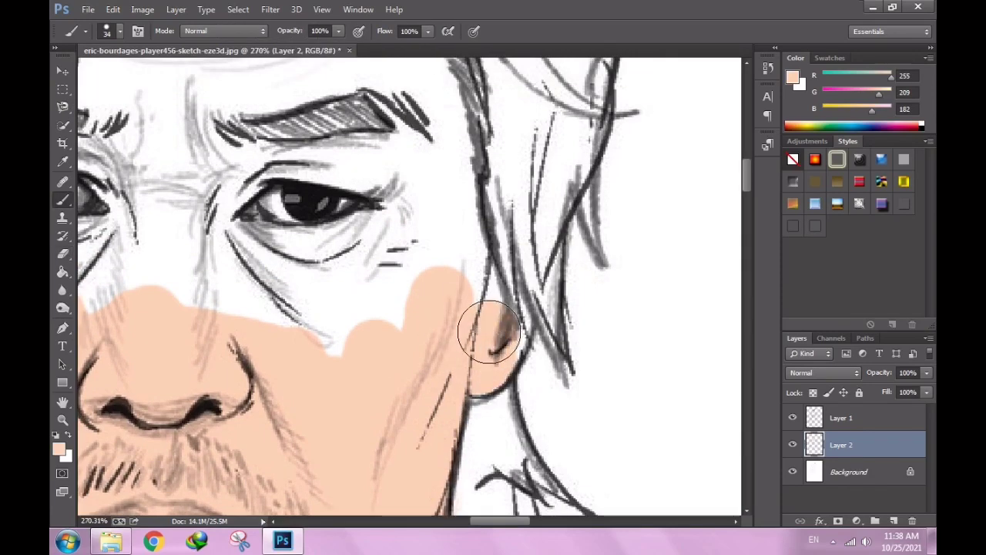
pyautogui.press('e')
pyautogui.scroll(1, 516, 220)
pyautogui.rightClick(503, 215)
pyautogui.write('3')
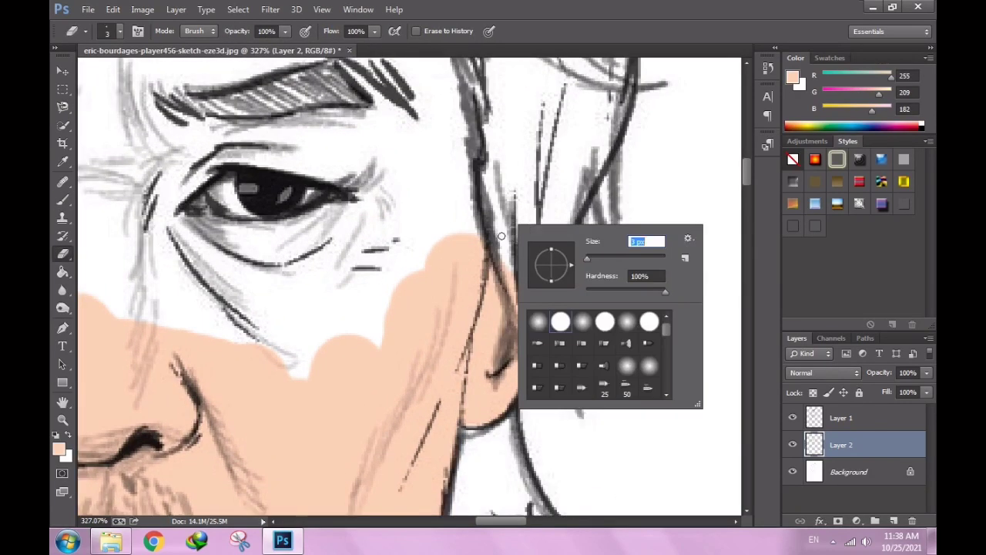
pyautogui.press('Return')
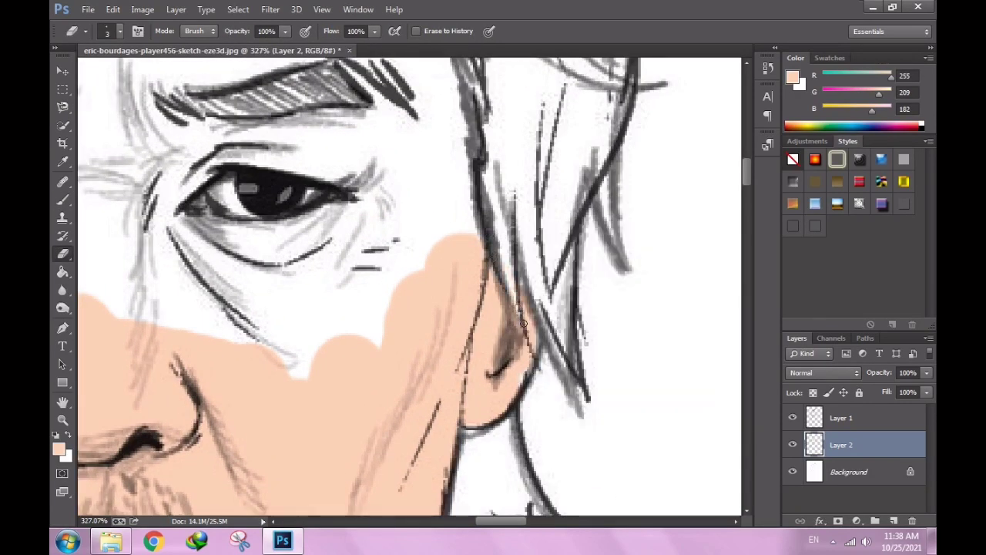
# Switch to the Brush and set its tip size to 2 px.
pyautogui.press('b')
pyautogui.rightClick(493, 345)
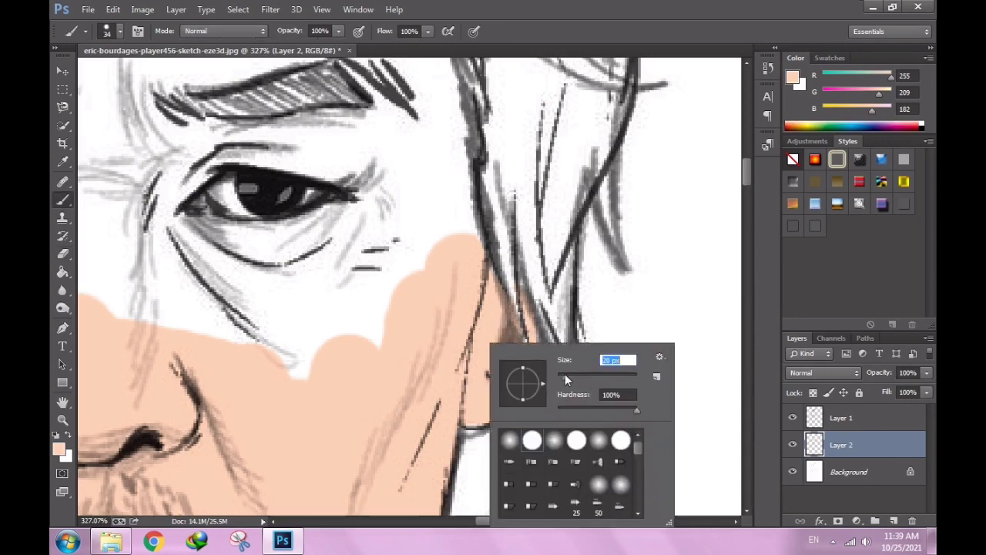
pyautogui.press('Return')
pyautogui.scroll(2, 447, 420)
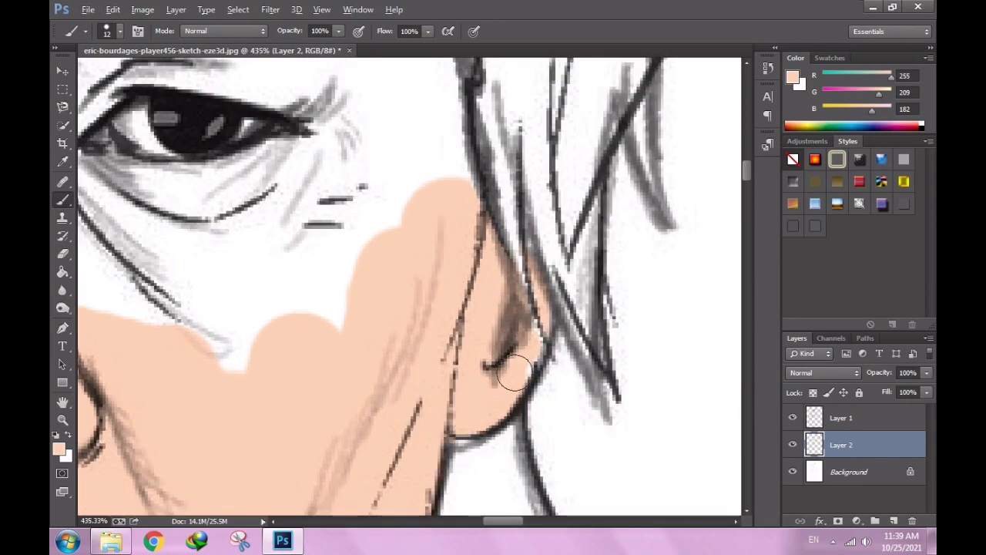
pyautogui.rightClick(571, 373)
pyautogui.write('1')
pyautogui.press('Return')
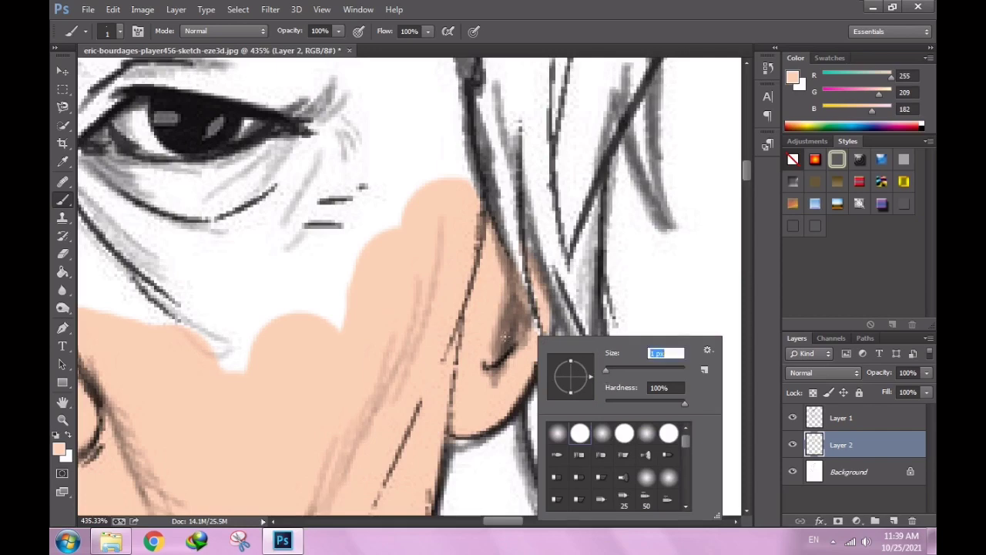
pyautogui.write('2')
pyautogui.press('Return')
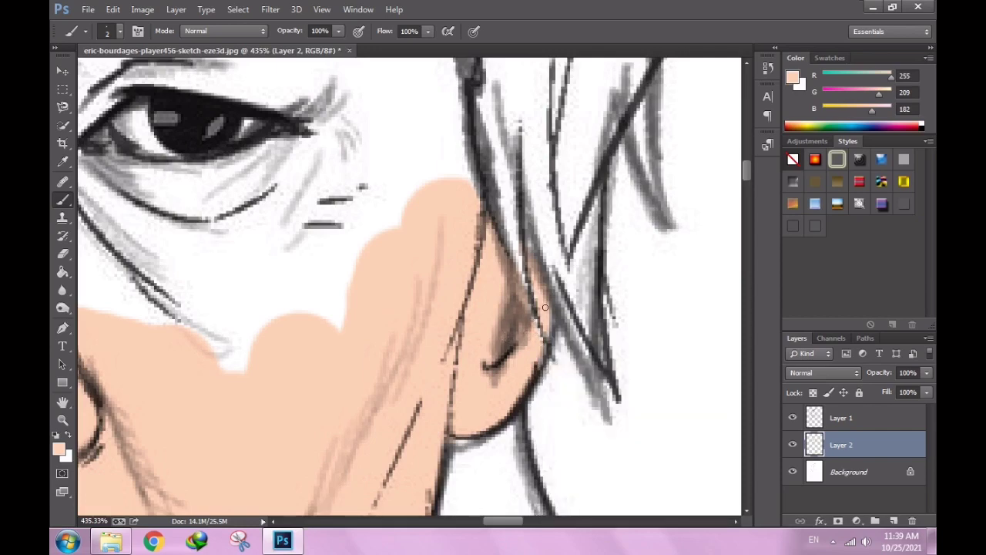
pyautogui.scroll(-3, 554, 323)
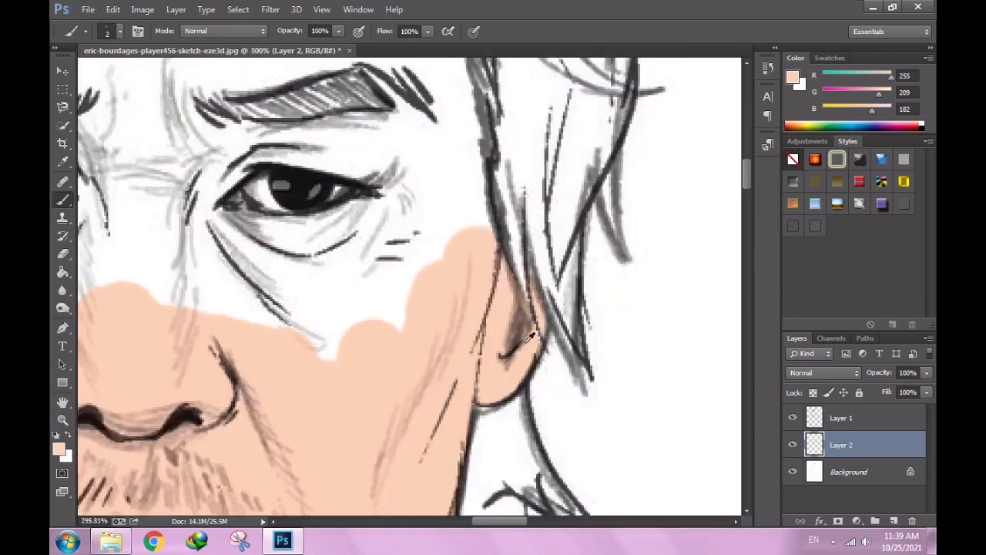
pyautogui.scroll(-2, 554, 323)
pyautogui.scroll(2, 302, 314)
pyautogui.scroll(5, 302, 313)
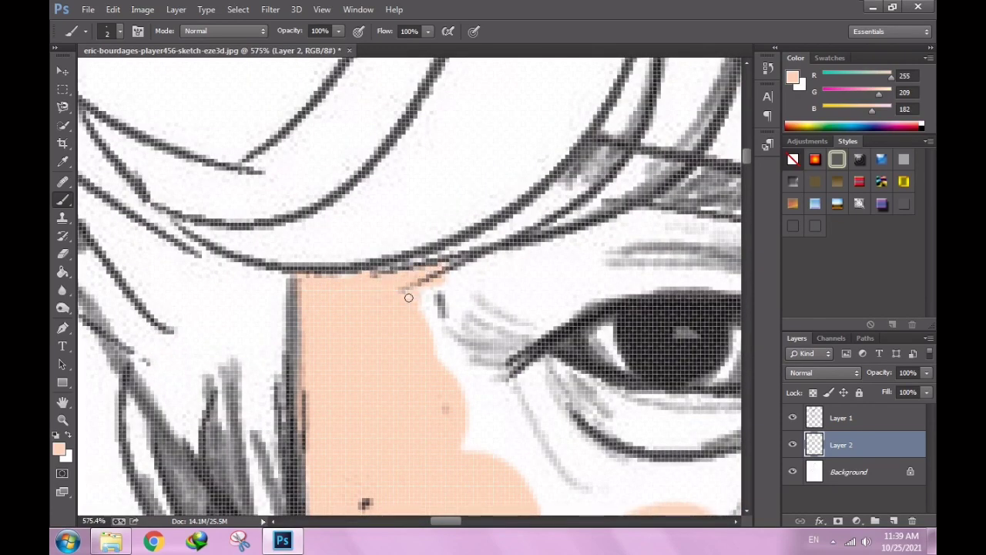
# Enlarge the brush to 45 px and paint peach between and around the eyes.
pyautogui.scroll(-5, 408, 298)
pyautogui.rightClick(545, 343)
pyautogui.moveTo(597, 346)
pyautogui.mouseDown()
pyautogui.moveTo(530, 327)
pyautogui.moveTo(586, 216)
pyautogui.moveTo(531, 356)
pyautogui.moveTo(570, 185)
pyautogui.mouseUp()
pyautogui.scroll(2, 539, 339)
pyautogui.scroll(-4, 570, 232)
pyautogui.scroll(4, 539, 331)
# Paint peach over the whole forehead up to the hairline, filling the remaining white.
pyautogui.moveTo(385, 331)
pyautogui.mouseDown()
pyautogui.moveTo(422, 155)
pyautogui.moveTo(576, 257)
pyautogui.moveTo(576, 236)
pyautogui.moveTo(462, 169)
pyautogui.mouseUp()
pyautogui.scroll(-5, 462, 169)
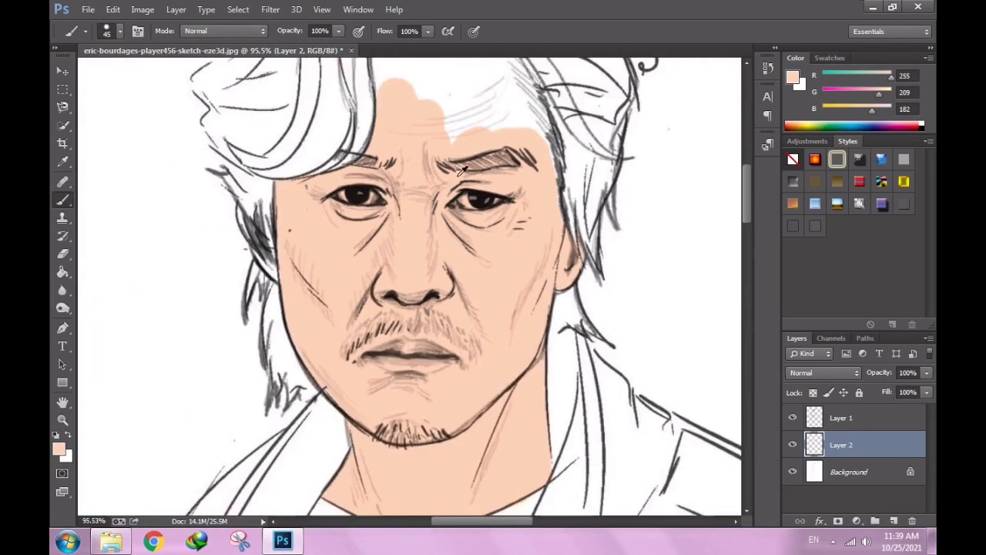
pyautogui.scroll(4, 462, 169)
pyautogui.moveTo(606, 352)
pyautogui.mouseDown()
pyautogui.moveTo(500, 188)
pyautogui.moveTo(441, 163)
pyautogui.moveTo(356, 204)
pyautogui.moveTo(375, 114)
pyautogui.mouseUp()
pyautogui.scroll(-3, 414, 121)
pyautogui.scroll(3, 340, 219)
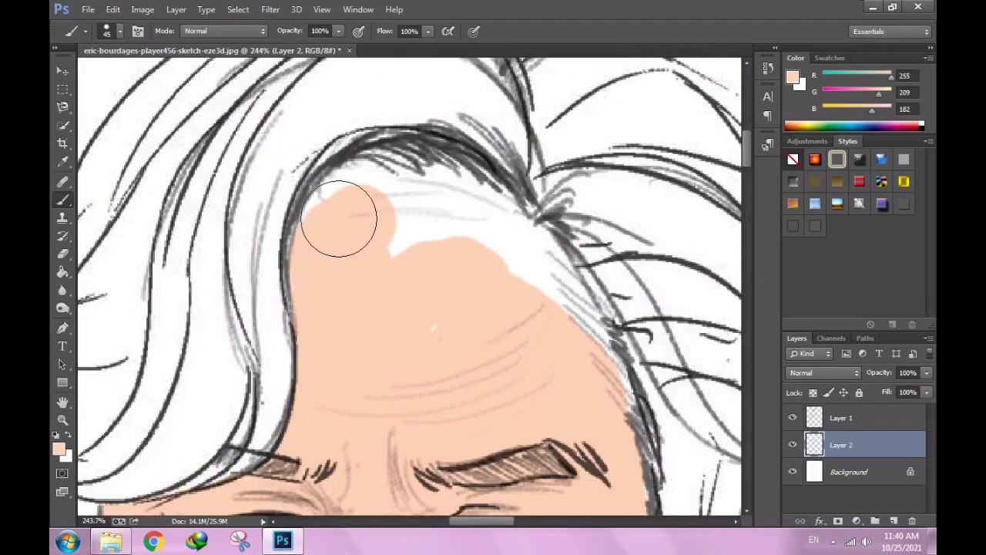
pyautogui.moveTo(339, 219)
pyautogui.mouseDown()
pyautogui.moveTo(433, 225)
pyautogui.moveTo(579, 398)
pyautogui.moveTo(449, 224)
pyautogui.moveTo(588, 346)
pyautogui.moveTo(505, 256)
pyautogui.mouseUp()
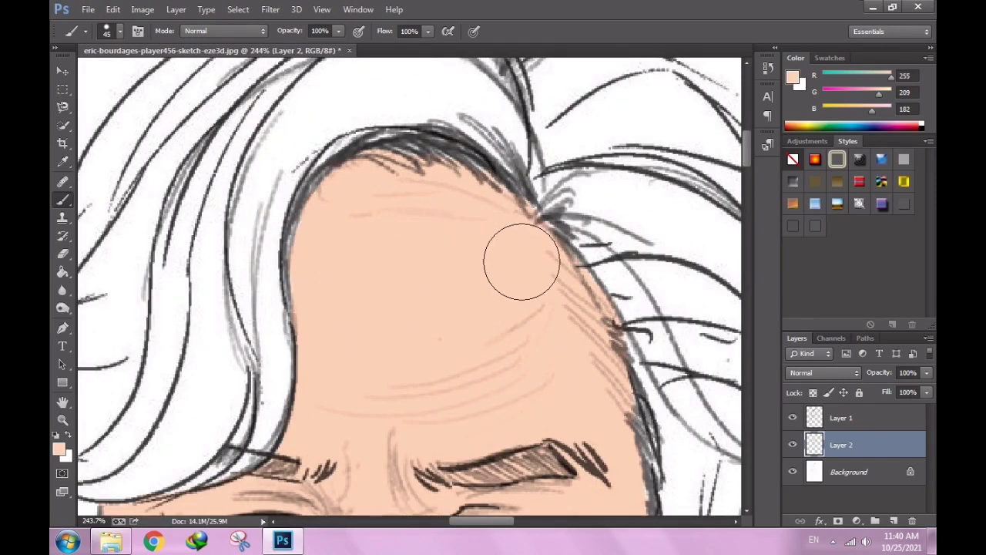
pyautogui.scroll(-3, 522, 261)
pyautogui.scroll(3, 522, 261)
pyautogui.scroll(-3, 568, 308)
# Check the Brush and Eraser size options without changing them, ending on the Eraser.
pyautogui.press('e')
pyautogui.hotkey('alt', 'e')
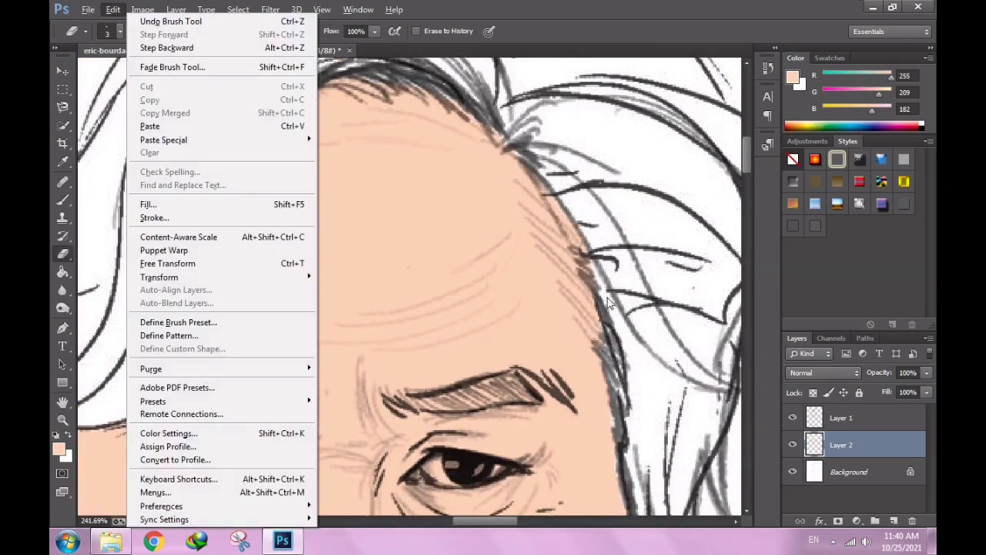
pyautogui.press('Escape')
pyautogui.scroll(3, 540, 292)
pyautogui.press('b')
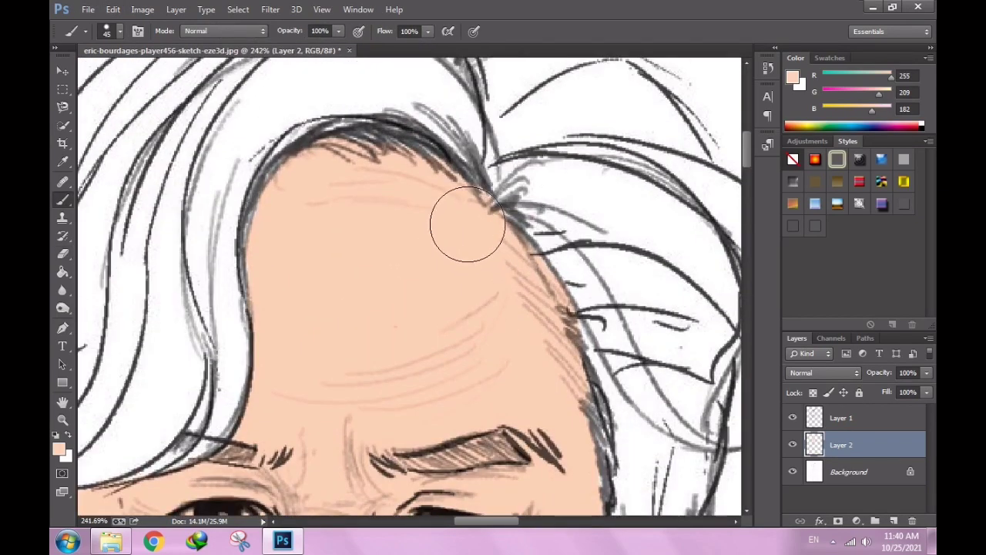
pyautogui.scroll(-3, 468, 224)
pyautogui.scroll(3, 477, 216)
pyautogui.rightClick(514, 218)
pyautogui.press('Escape')
pyautogui.rightClick(510, 199)
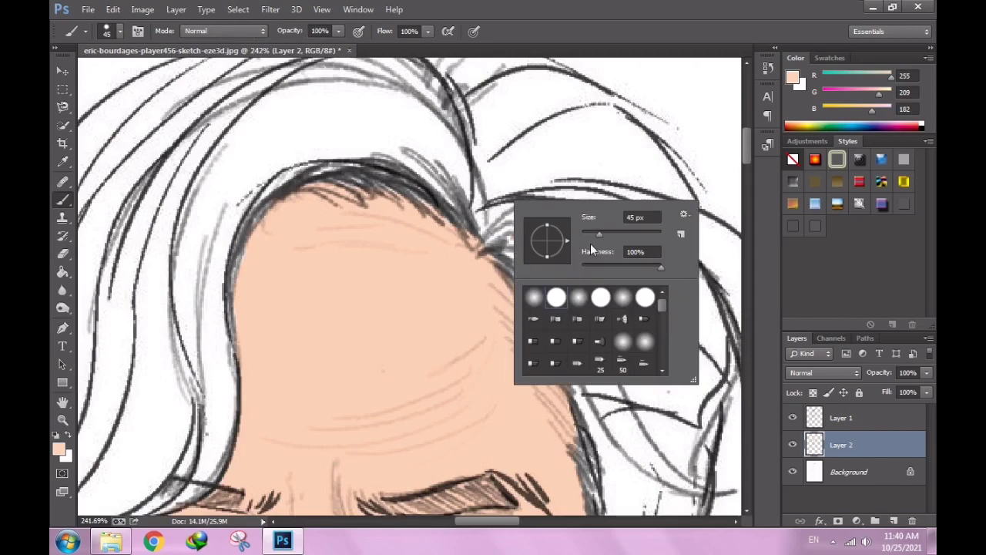
pyautogui.press('Escape')
pyautogui.press('e')
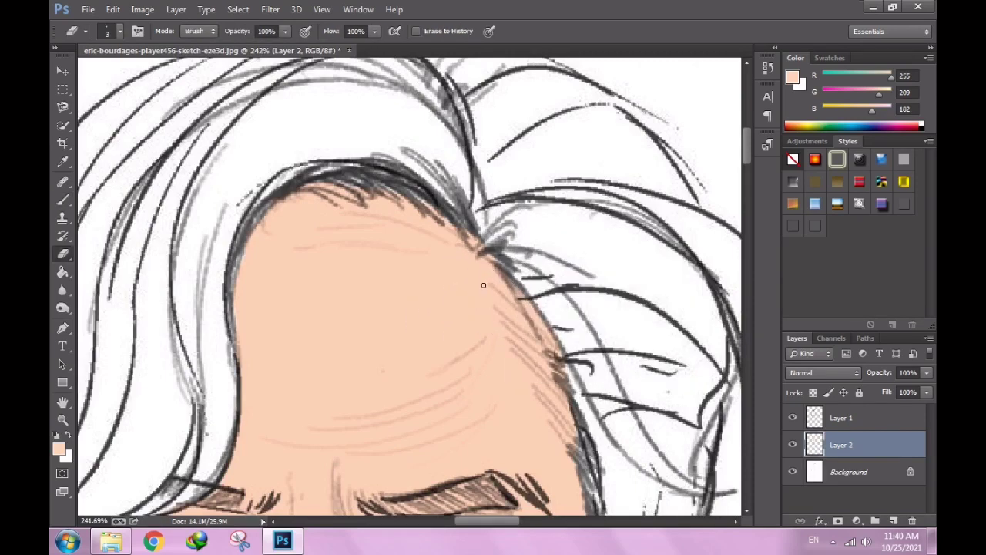
pyautogui.rightClick(484, 270)
pyautogui.press('Escape')
# Set the eraser size to 4 px for detail work on the eyes.
pyautogui.scroll(-5, 418, 179)
pyautogui.scroll(5, 593, 134)
pyautogui.scroll(-3, 585, 196)
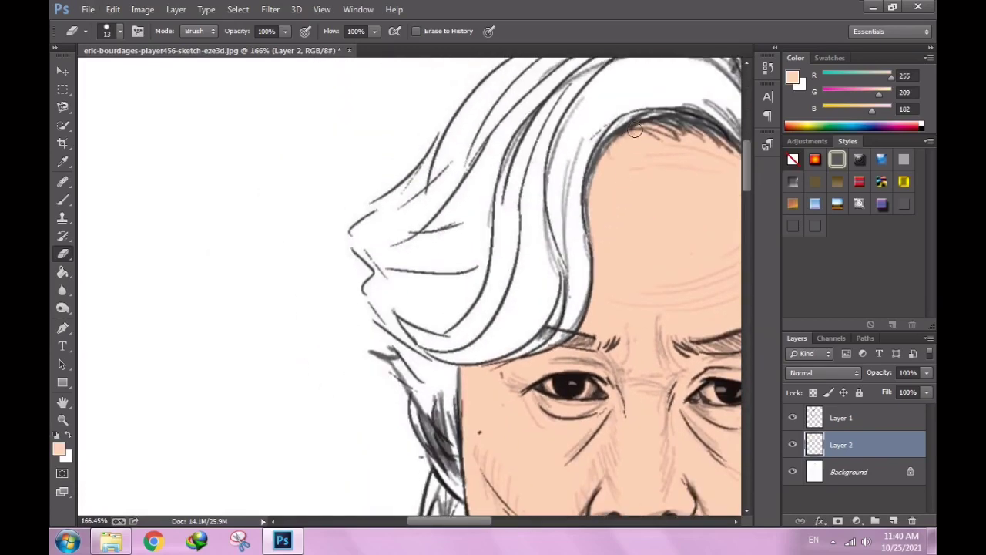
pyautogui.scroll(-2, 540, 231)
pyautogui.scroll(2, 466, 265)
pyautogui.scroll(2, 466, 264)
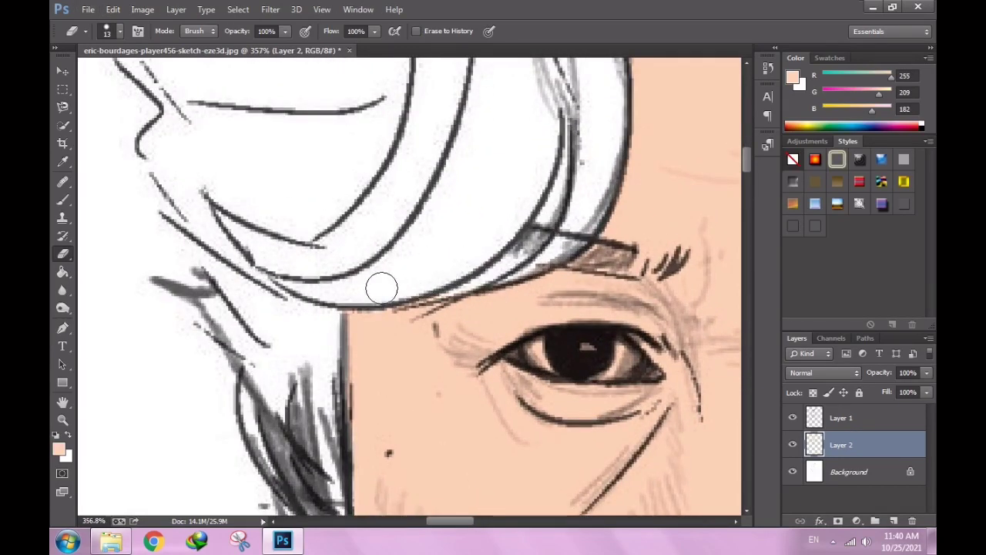
pyautogui.scroll(-1, 545, 236)
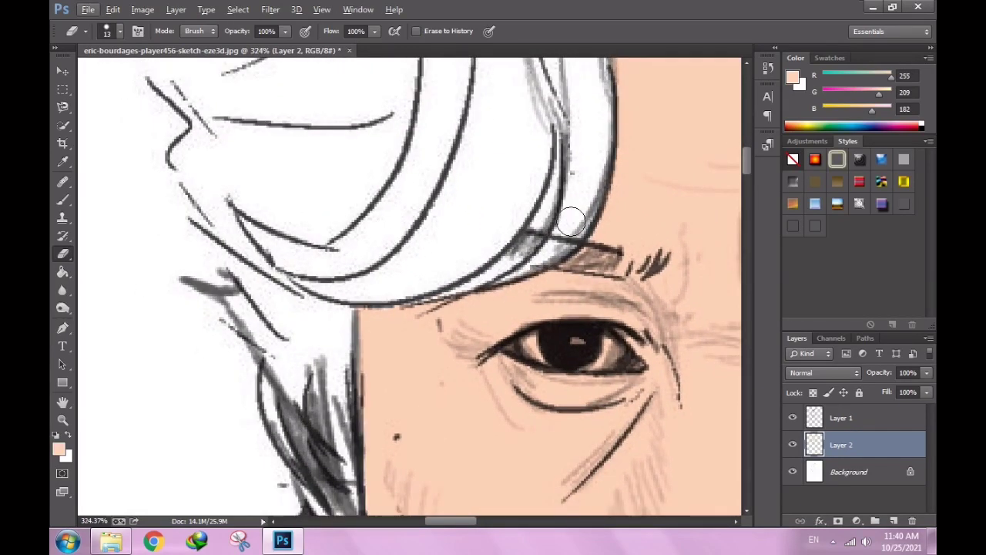
pyautogui.scroll(-4, 571, 222)
pyautogui.scroll(-3, 571, 222)
pyautogui.scroll(-2, 463, 232)
pyautogui.scroll(-2, 355, 114)
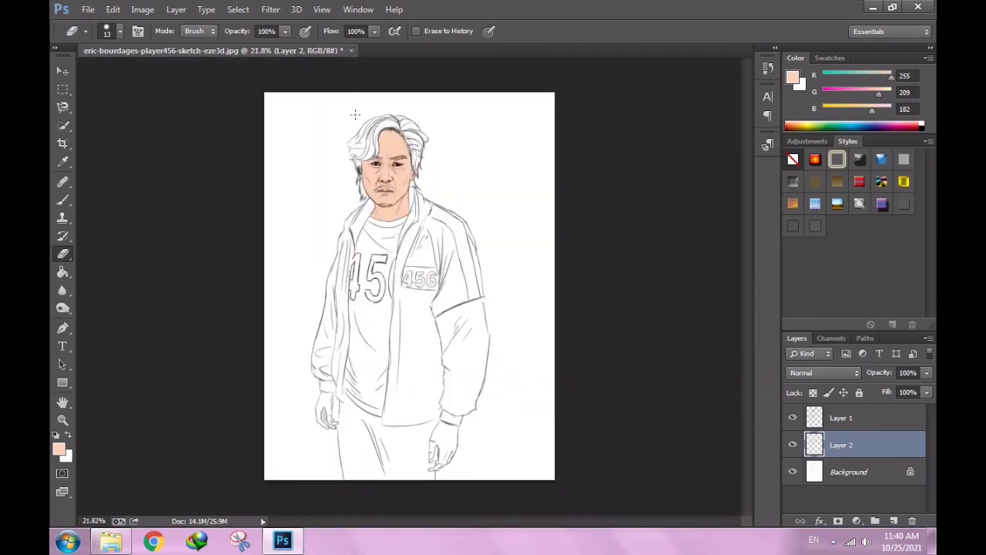
pyautogui.scroll(10, 355, 114)
pyautogui.scroll(3, 420, 224)
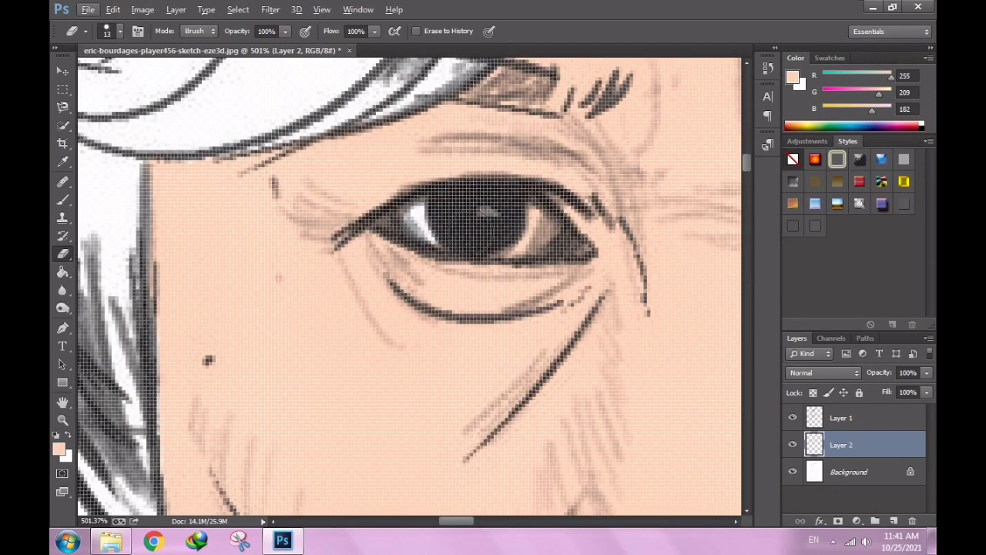
pyautogui.rightClick(547, 235)
pyautogui.write('4')
pyautogui.press('Return')
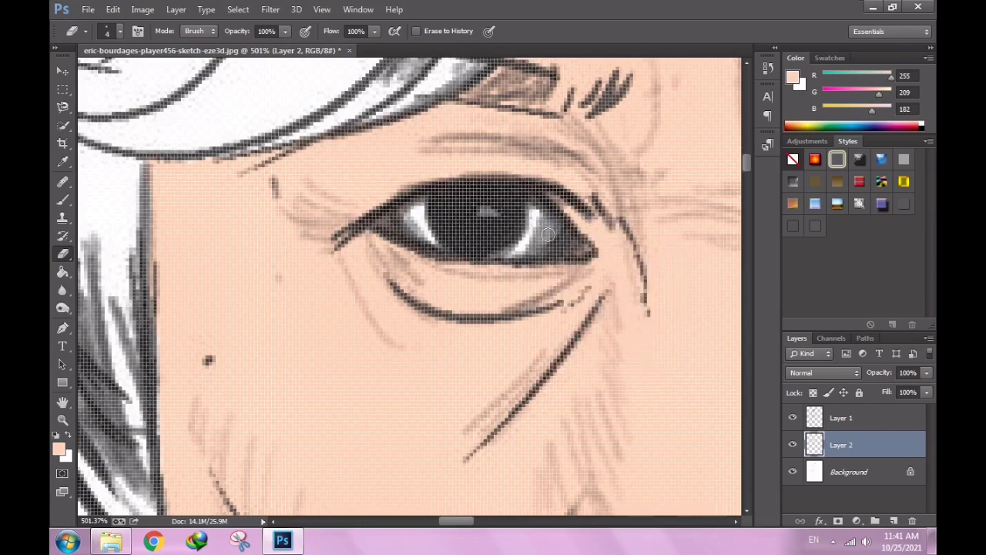
# Erase the peach paint from both eyebrows, restoring their grey hatching.
pyautogui.scroll(-3, 415, 223)
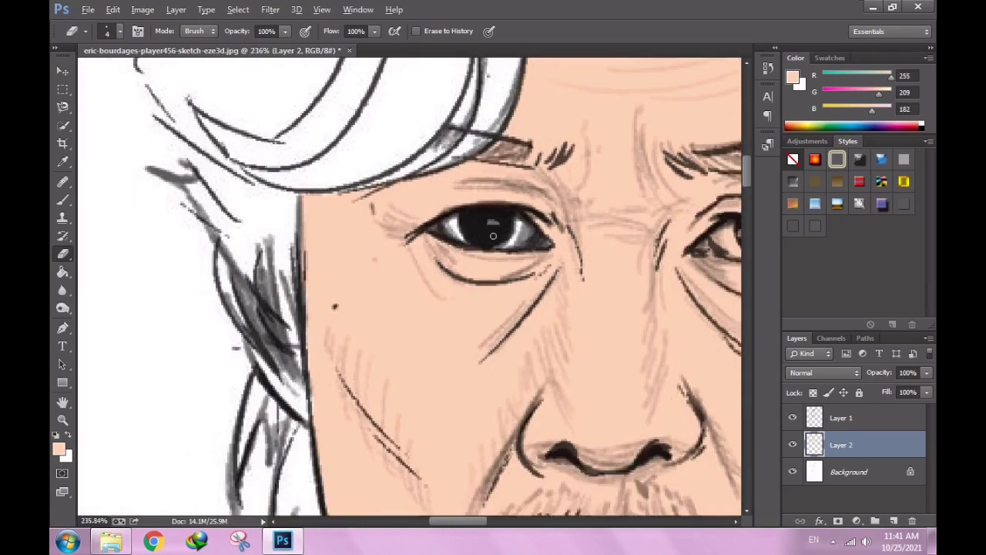
pyautogui.scroll(1, 462, 231)
pyautogui.scroll(3, 622, 251)
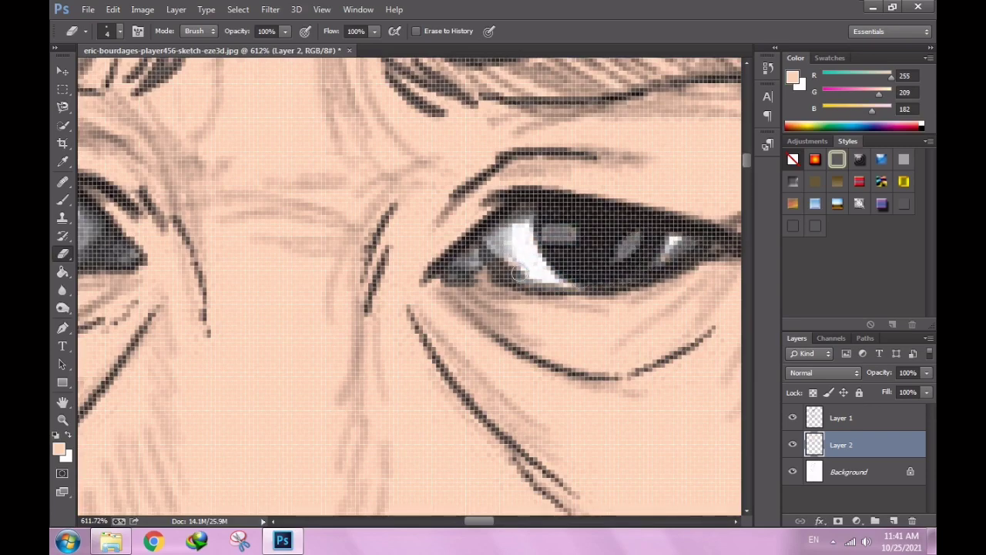
pyautogui.scroll(-3, 576, 237)
pyautogui.scroll(-1, 570, 255)
pyautogui.scroll(-1, 567, 269)
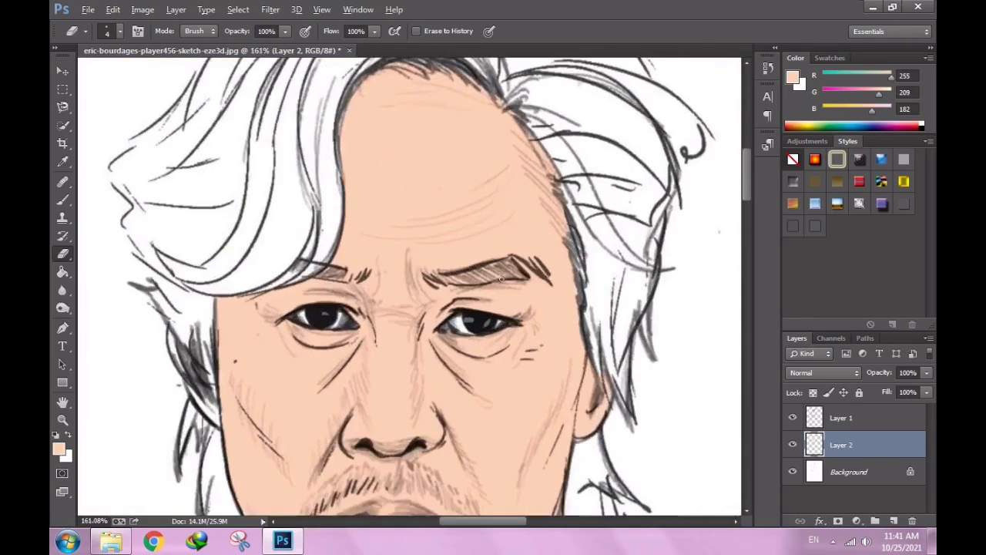
pyautogui.scroll(5, 565, 275)
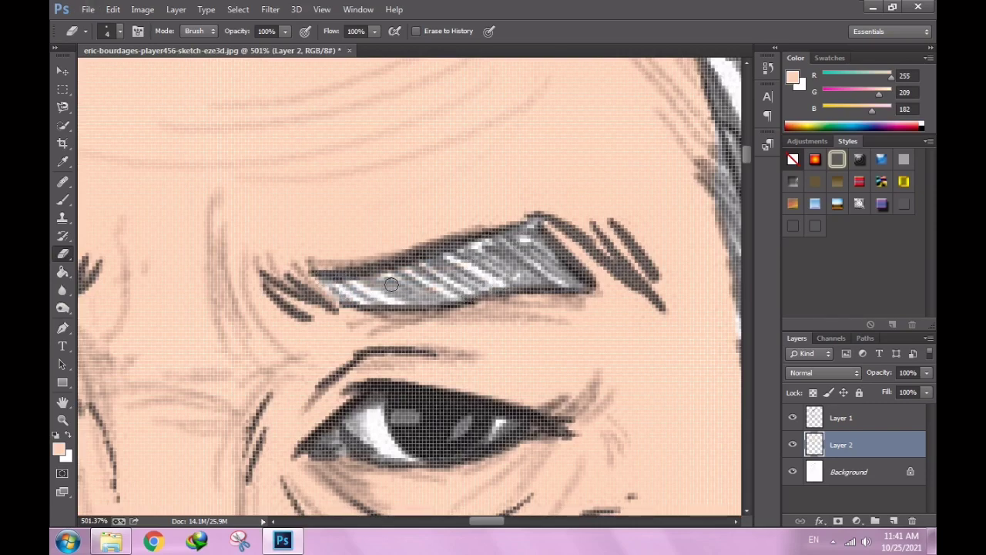
pyautogui.scroll(-5, 390, 284)
pyautogui.scroll(6, 440, 286)
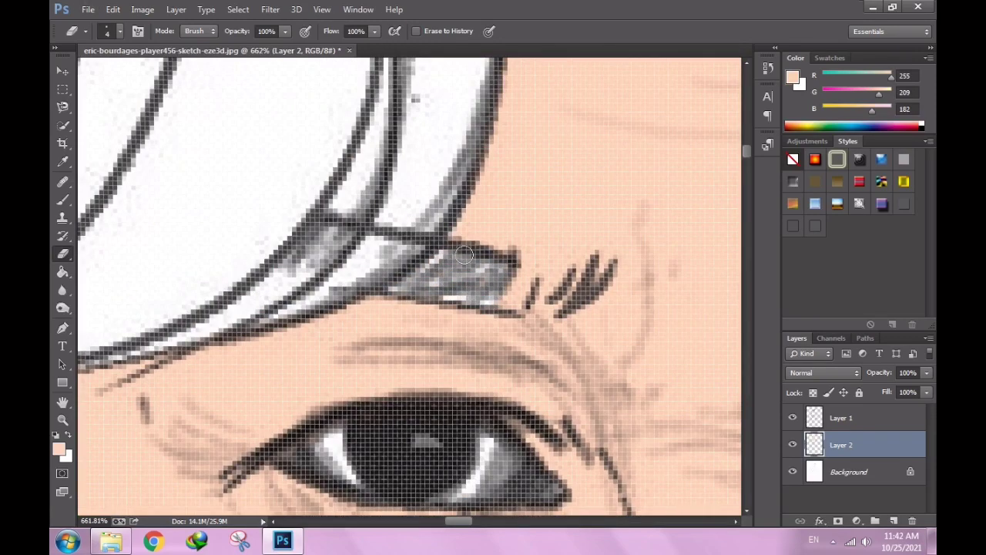
pyautogui.scroll(-5, 357, 229)
pyautogui.scroll(-2, 358, 229)
pyautogui.scroll(-1, 620, 305)
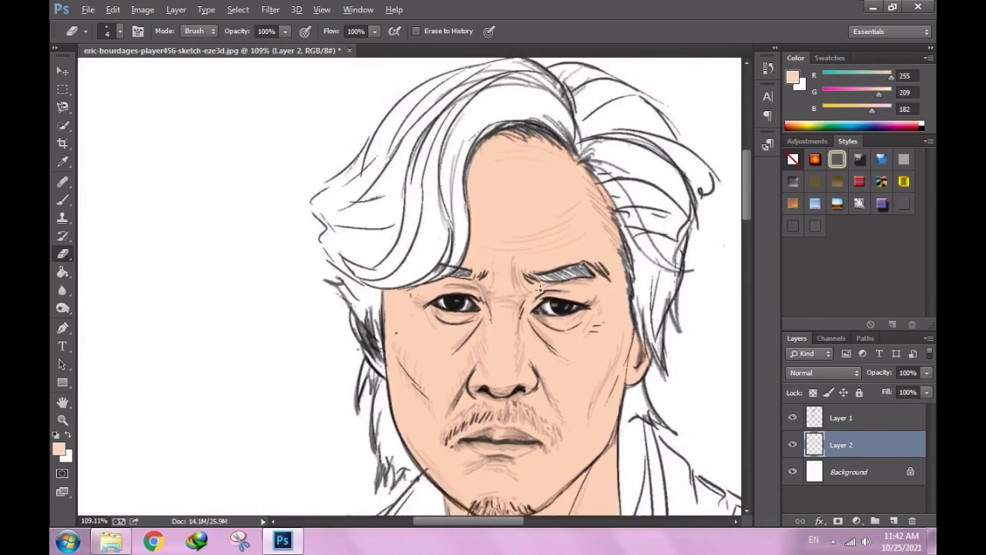
pyautogui.scroll(-2, 621, 304)
pyautogui.scroll(5, 621, 305)
# Switch to the Brush and add a new empty layer above the skin layer.
pyautogui.press('b')
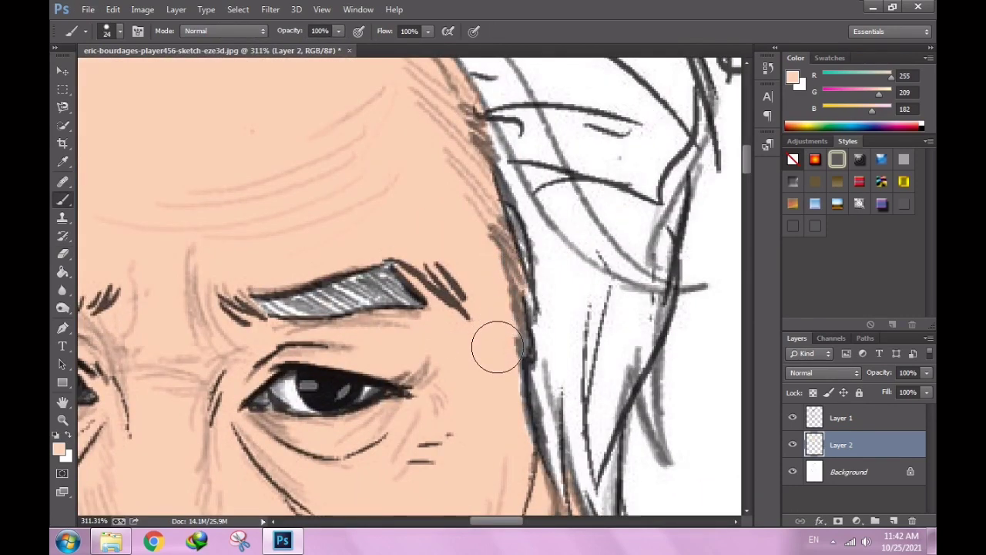
pyautogui.scroll(-5, 427, 232)
pyautogui.scroll(-1, 326, 194)
pyautogui.scroll(1, 325, 194)
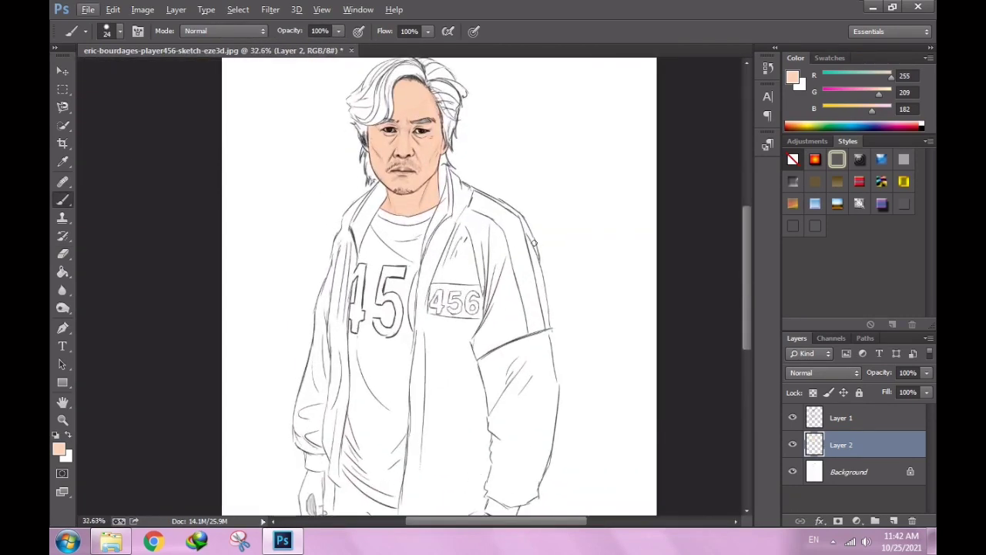
pyautogui.scroll(1, 387, 238)
pyautogui.scroll(-1, 387, 238)
pyautogui.hotkey('ctrl', 'shift', 'alt', 'n')
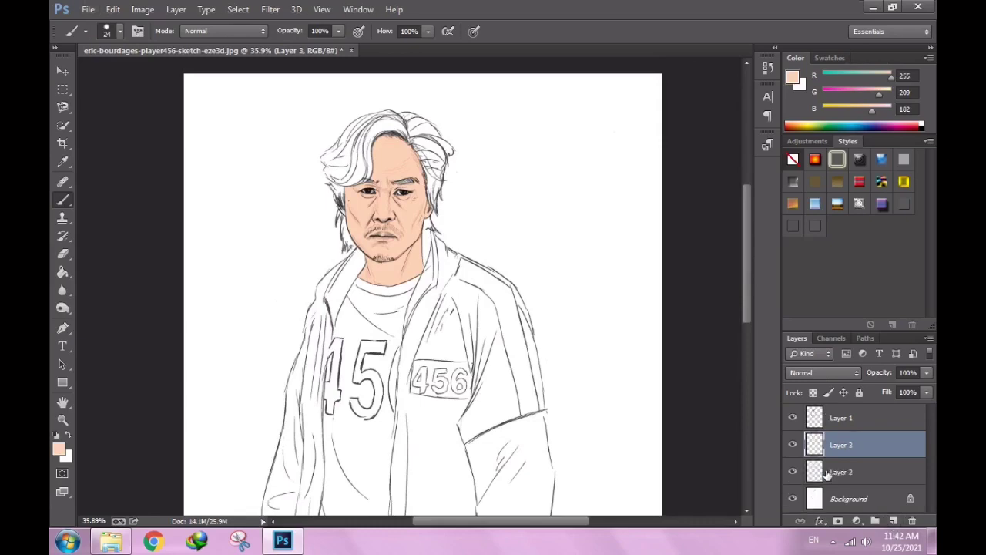
# Choose a dark grey foreground colour in the Color Picker.
pyautogui.click(793, 80)
pyautogui.click(503, 270)
pyautogui.moveTo(502, 270); pyautogui.dragTo(502, 225)
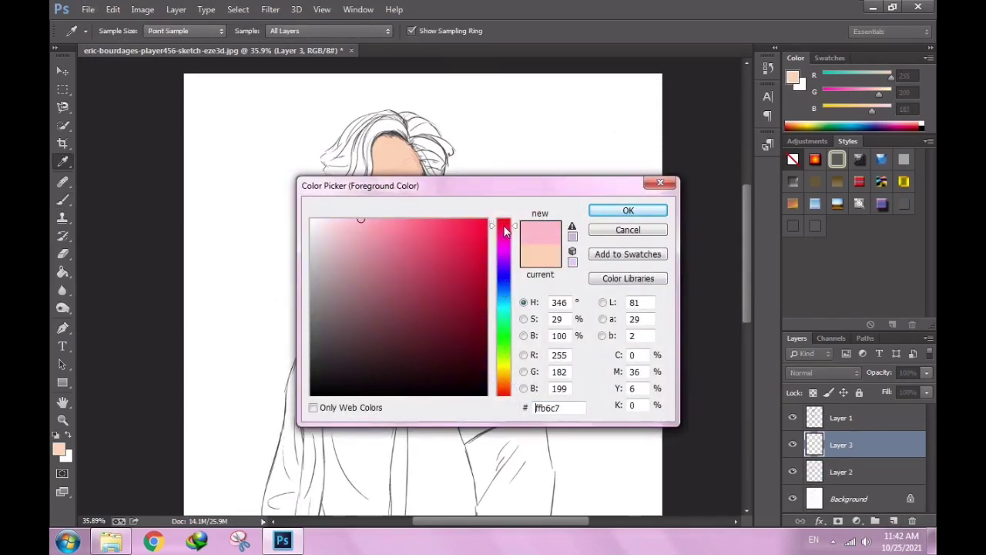
pyautogui.moveTo(316, 305)
pyautogui.mouseDown()
pyautogui.moveTo(296, 306)
pyautogui.moveTo(296, 324)
pyautogui.mouseUp()
pyautogui.click(628, 210)
# Paint dark grey over the hair behind the jaw.
pyautogui.press('b')
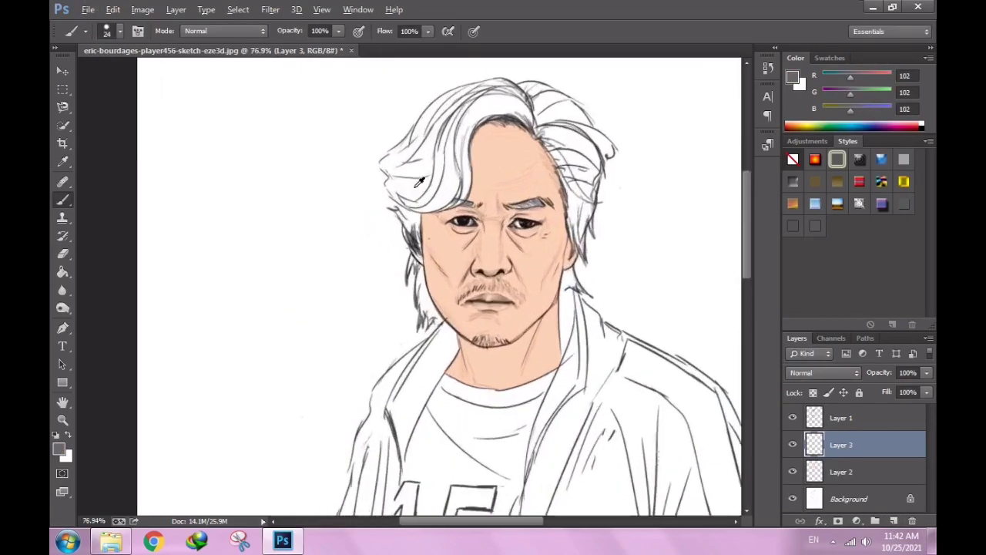
pyautogui.scroll(4, 455, 193)
pyautogui.scroll(2, 418, 403)
pyautogui.scroll(3, 479, 300)
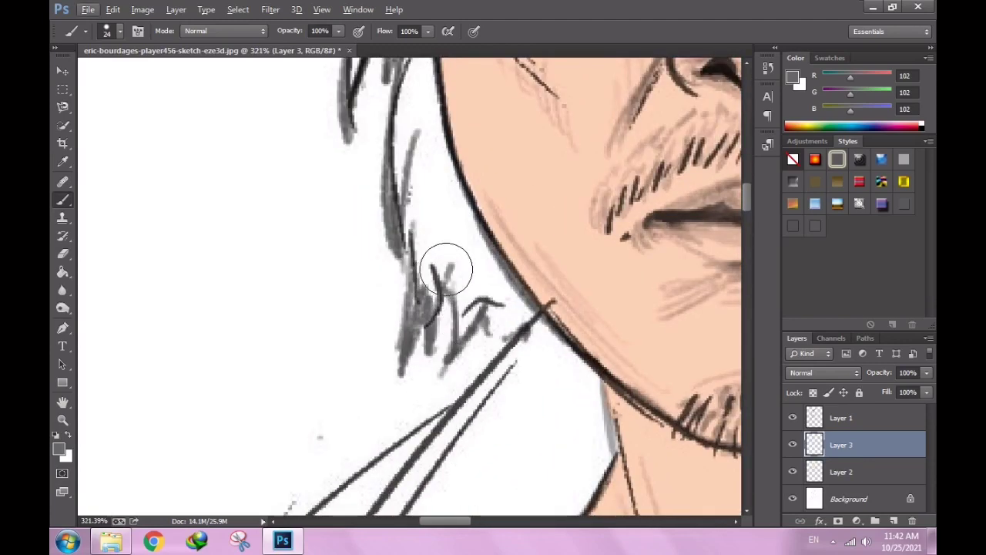
pyautogui.moveTo(438, 248)
pyautogui.mouseDown()
pyautogui.moveTo(432, 331)
pyautogui.moveTo(516, 323)
pyautogui.moveTo(456, 234)
pyautogui.moveTo(420, 146)
pyautogui.moveTo(422, 162)
pyautogui.mouseUp()
pyautogui.scroll(3, 423, 161)
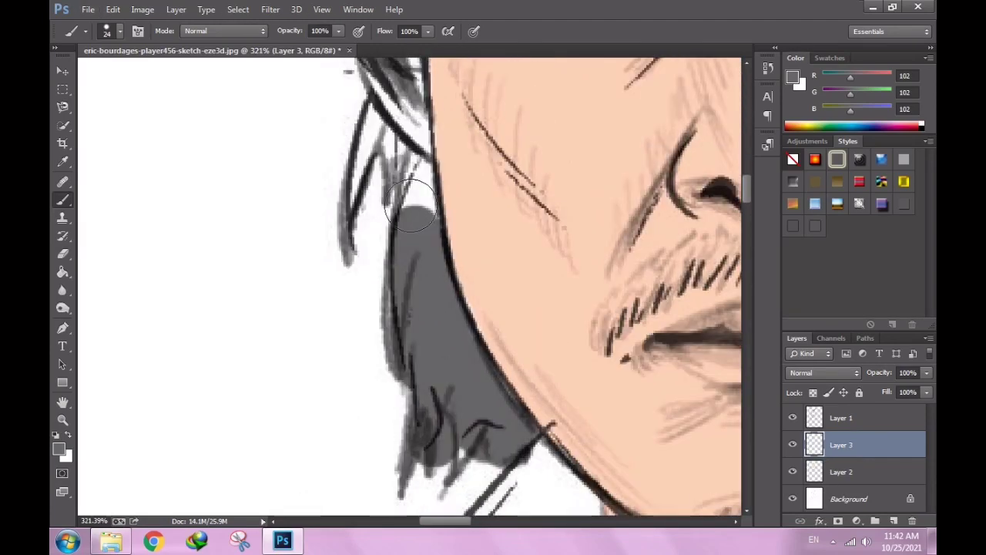
pyautogui.moveTo(412, 224); pyautogui.dragTo(406, 160)
pyautogui.scroll(-2, 406, 158)
# Undo the grey paint and set the foreground colour to hot pink ff4974.
pyautogui.hotkey('ctrl', 'z')
pyautogui.click(58, 449)
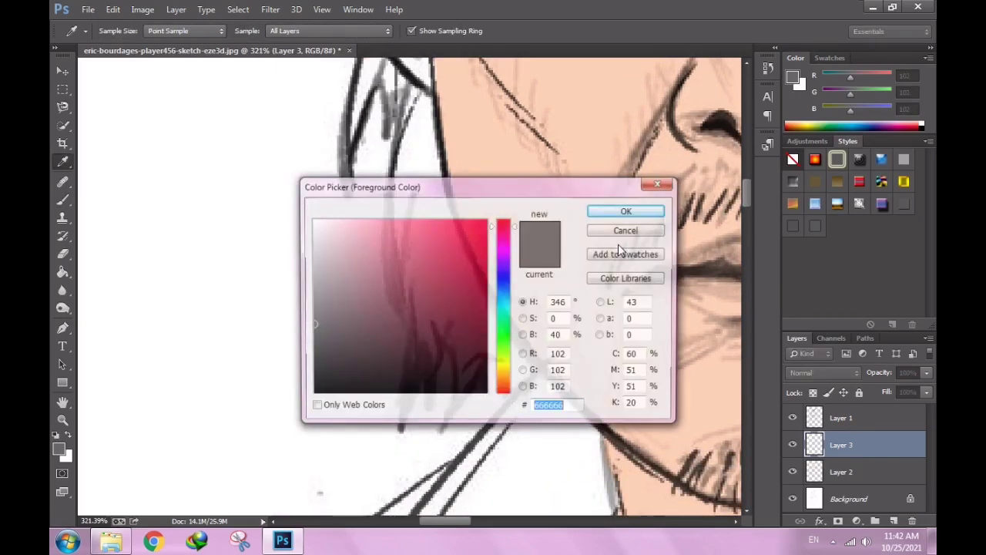
pyautogui.click(465, 240)
pyautogui.write('ff4974')
pyautogui.press('Return')
# Paint hot pink over the hair behind the jaw and neck.
pyautogui.press('b')
pyautogui.rightClick(548, 287)
pyautogui.moveTo(439, 290)
pyautogui.mouseDown()
pyautogui.moveTo(421, 367)
pyautogui.moveTo(493, 362)
pyautogui.moveTo(518, 372)
pyautogui.moveTo(478, 309)
pyautogui.moveTo(405, 262)
pyautogui.moveTo(389, 220)
pyautogui.moveTo(408, 169)
pyautogui.moveTo(449, 247)
pyautogui.moveTo(438, 228)
pyautogui.mouseUp()
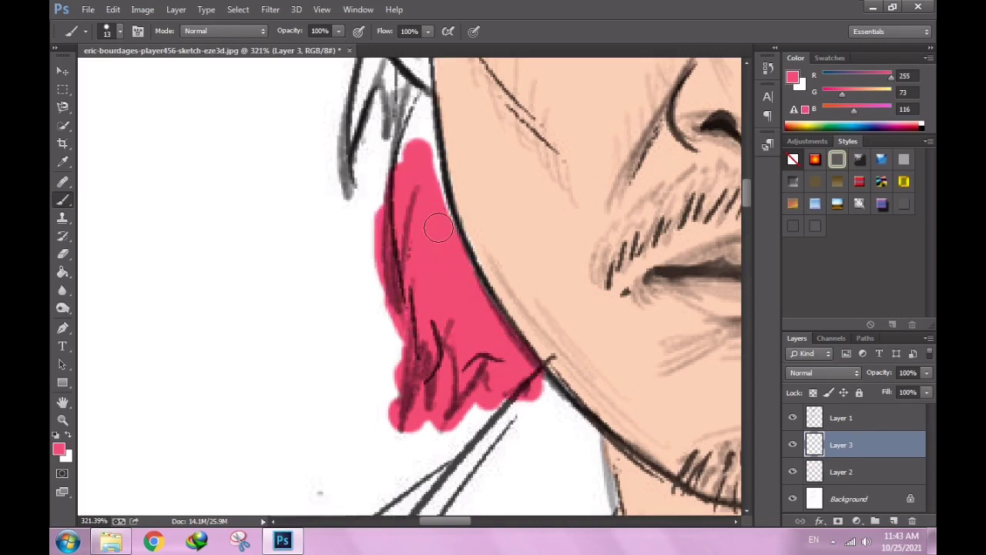
pyautogui.moveTo(427, 172)
pyautogui.mouseDown()
pyautogui.moveTo(405, 108)
pyautogui.moveTo(397, 192)
pyautogui.mouseUp()
# Switch to the Eraser with a 3 px size.
pyautogui.press('e')
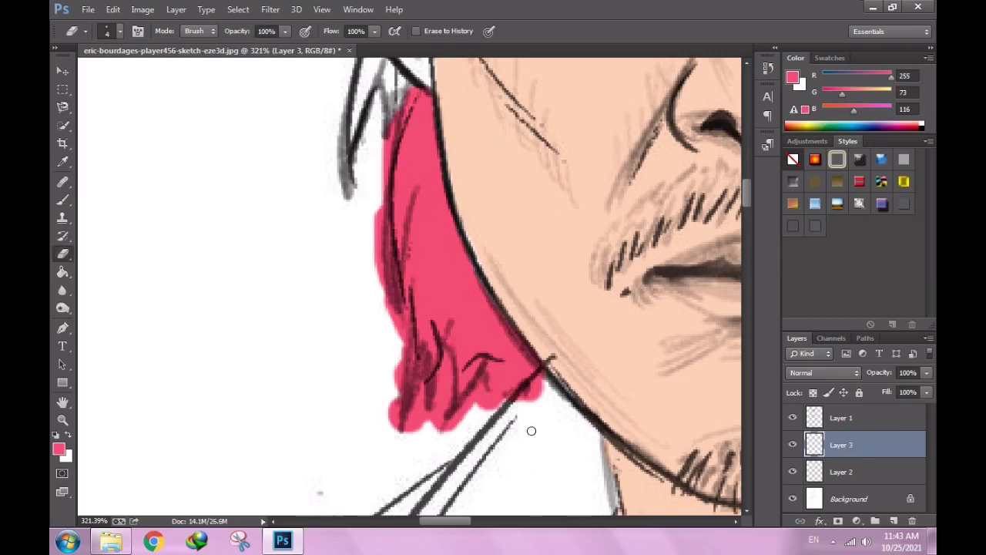
pyautogui.rightClick(528, 429)
pyautogui.press('Escape')
pyautogui.scroll(4, 529, 403)
pyautogui.rightClick(587, 379)
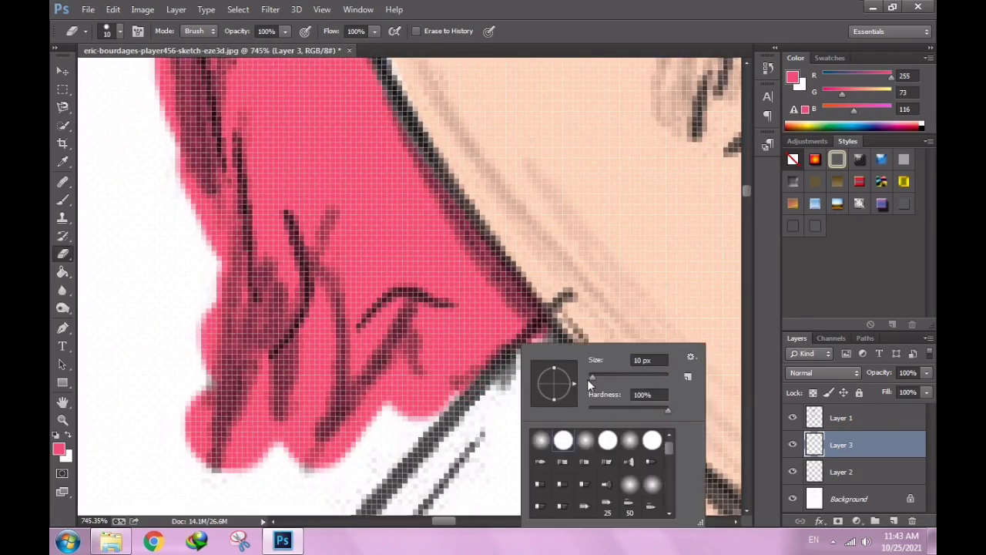
pyautogui.press('Return')
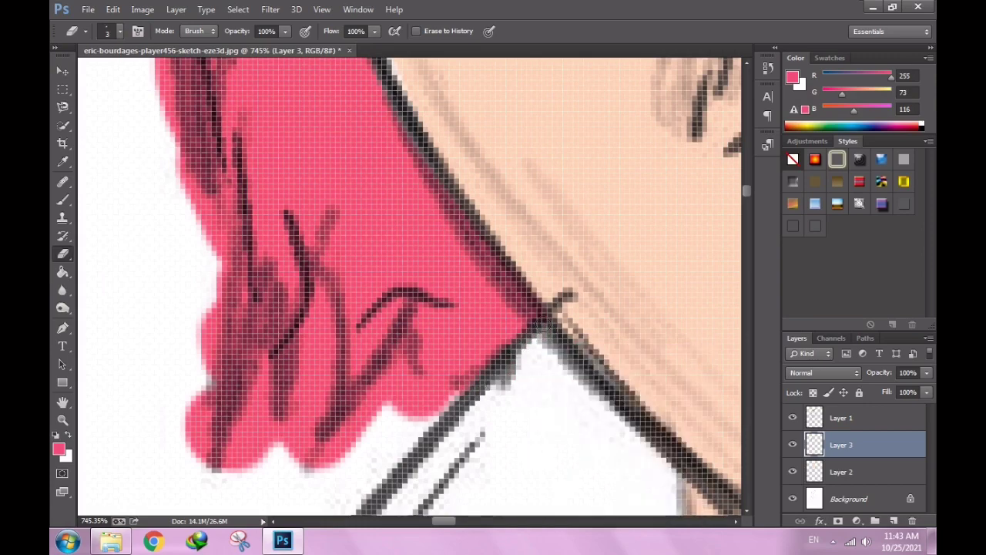
# Erase the pink spill along the lower and left edges of the hair fill.
pyautogui.scroll(-3, 477, 385)
pyautogui.scroll(2, 308, 455)
pyautogui.scroll(2, 231, 446)
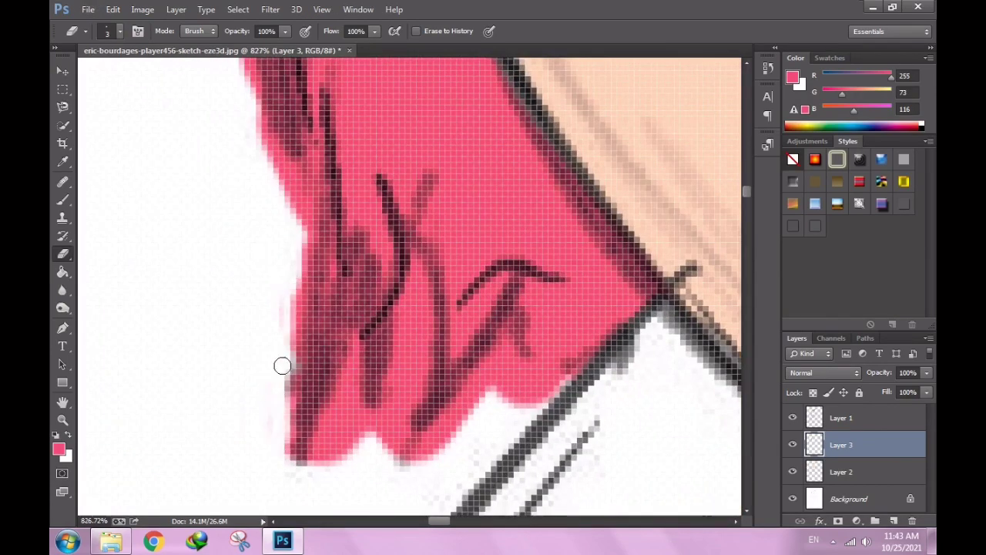
pyautogui.scroll(-3, 282, 365)
pyautogui.scroll(3, 425, 394)
pyautogui.scroll(-3, 489, 316)
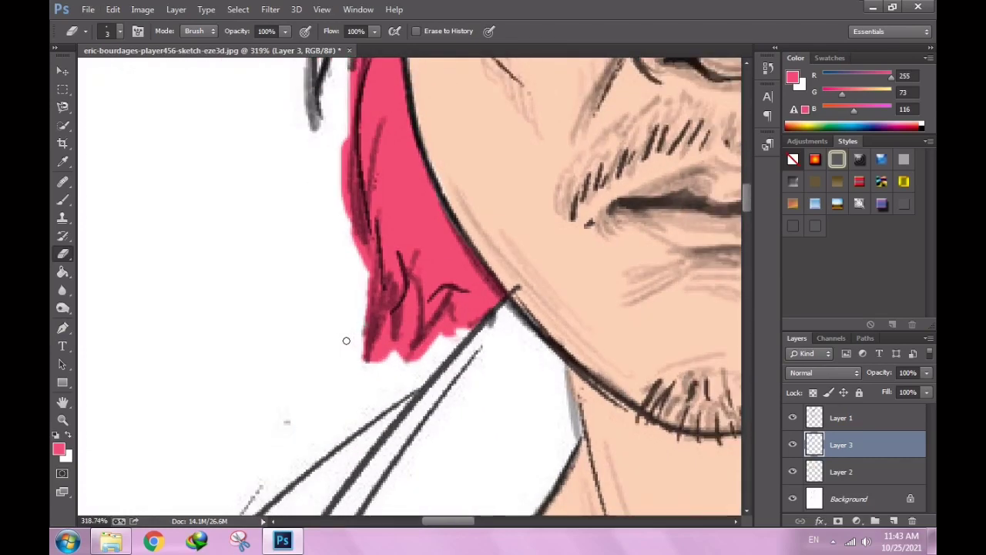
pyautogui.scroll(2, 346, 341)
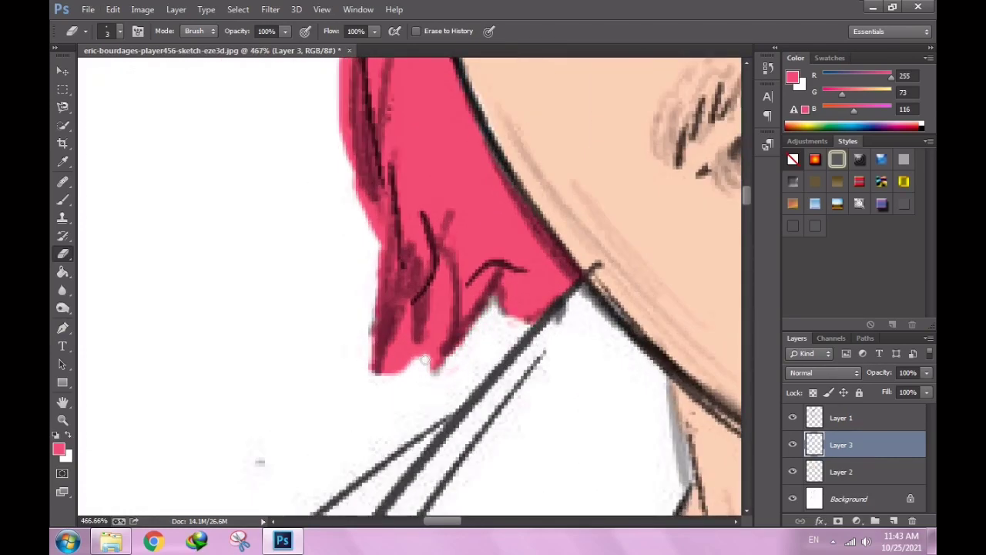
pyautogui.moveTo(441, 353); pyautogui.dragTo(514, 338)
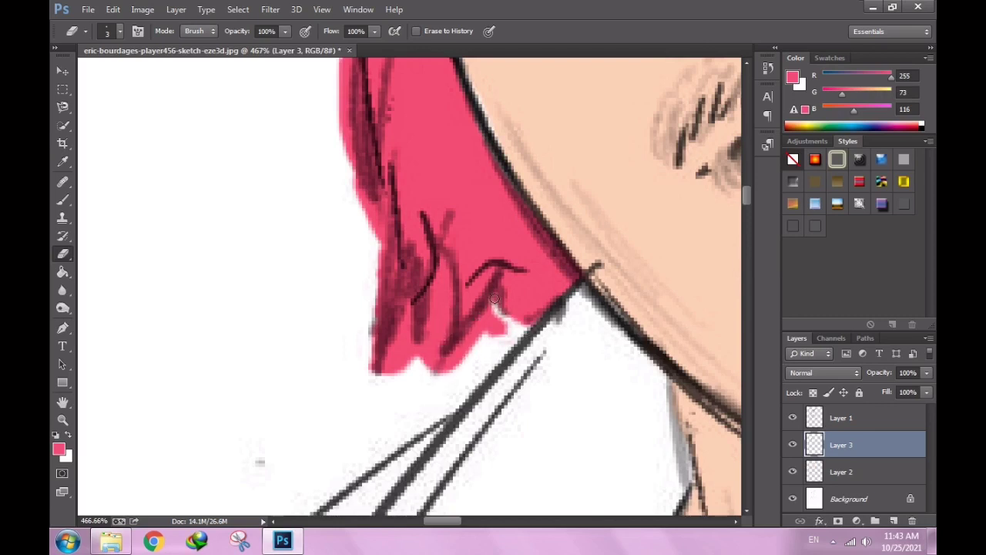
pyautogui.moveTo(460, 353)
pyautogui.mouseDown()
pyautogui.moveTo(468, 331)
pyautogui.moveTo(436, 371)
pyautogui.moveTo(428, 356)
pyautogui.moveTo(446, 259)
pyautogui.moveTo(444, 334)
pyautogui.moveTo(436, 275)
pyautogui.moveTo(418, 352)
pyautogui.moveTo(407, 309)
pyautogui.moveTo(407, 363)
pyautogui.moveTo(402, 310)
pyautogui.moveTo(442, 297)
pyautogui.mouseUp()
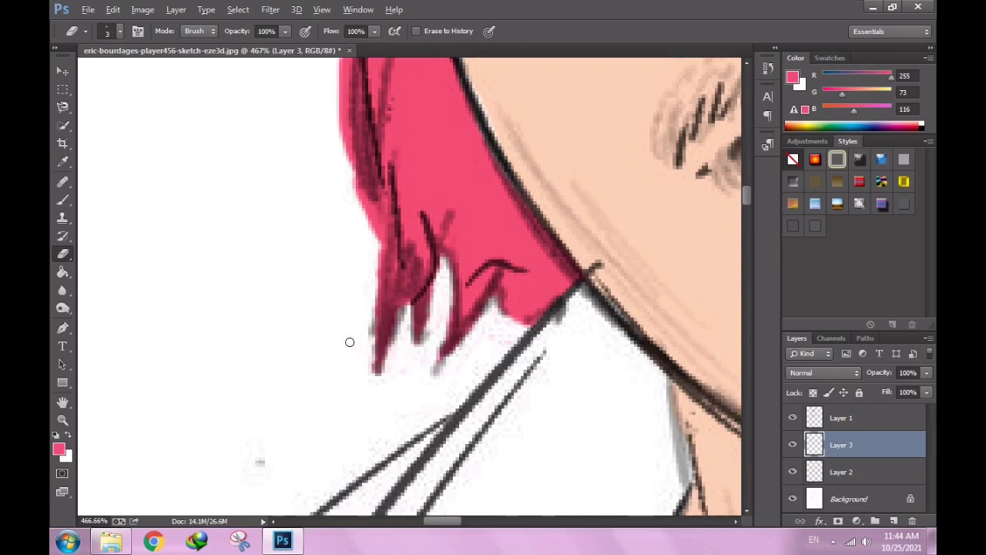
pyautogui.scroll(2, 362, 370)
pyautogui.moveTo(371, 387)
pyautogui.mouseDown()
pyautogui.moveTo(377, 297)
pyautogui.moveTo(360, 278)
pyautogui.moveTo(346, 211)
pyautogui.moveTo(346, 124)
pyautogui.moveTo(339, 199)
pyautogui.mouseUp()
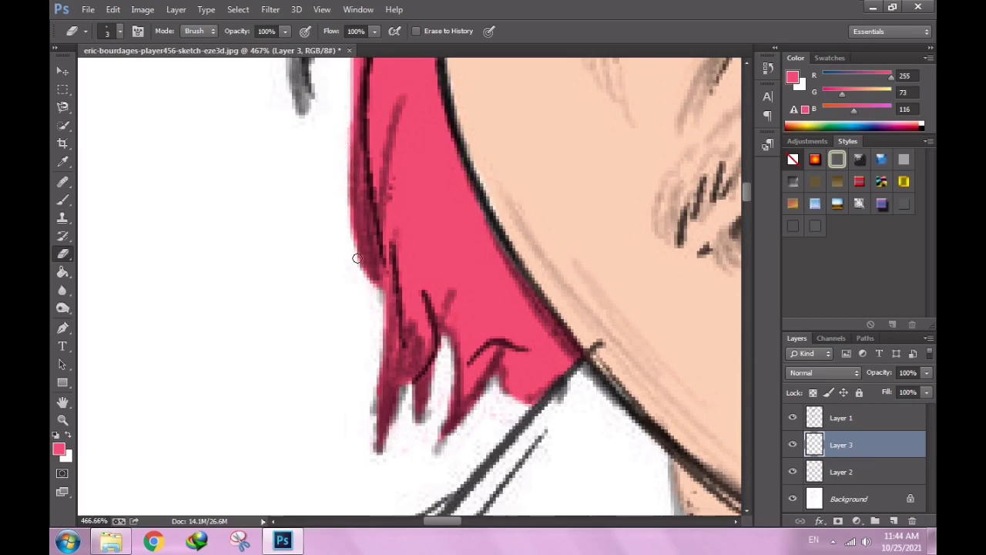
pyautogui.moveTo(357, 258)
pyautogui.mouseDown()
pyautogui.moveTo(324, 213)
pyautogui.moveTo(403, 368)
pyautogui.moveTo(432, 221)
pyautogui.moveTo(417, 289)
pyautogui.mouseUp()
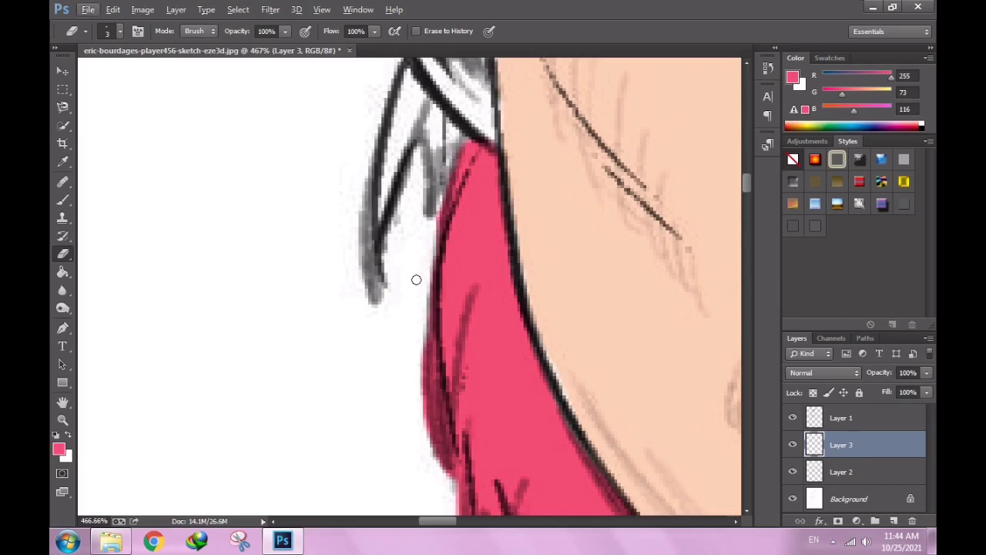
# Paint the upper hair strand pink with a 5 px brush.
pyautogui.press('b')
pyautogui.rightClick(439, 227)
pyautogui.moveTo(515, 264); pyautogui.dragTo(510, 264)
pyautogui.press('Return')
pyautogui.moveTo(374, 271)
pyautogui.mouseDown()
pyautogui.moveTo(373, 299)
pyautogui.moveTo(403, 125)
pyautogui.moveTo(371, 216)
pyautogui.mouseUp()
pyautogui.moveTo(385, 183)
pyautogui.mouseDown()
pyautogui.moveTo(408, 73)
pyautogui.moveTo(424, 116)
pyautogui.moveTo(429, 215)
pyautogui.moveTo(452, 125)
pyautogui.mouseUp()
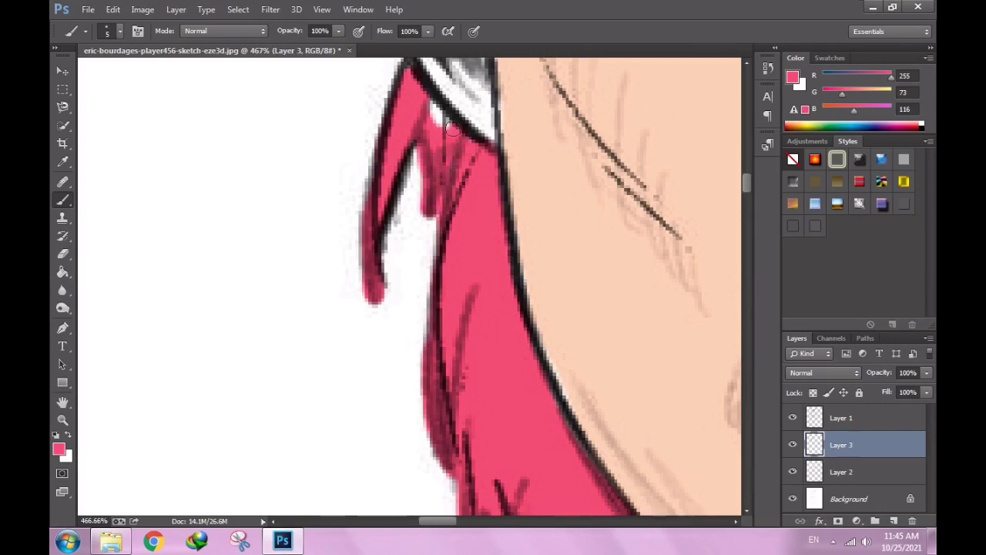
# Try pink strokes near the collar and hair edge, undoing the last one.
pyautogui.moveTo(456, 171); pyautogui.dragTo(463, 137)
pyautogui.scroll(-1, 463, 137)
pyautogui.scroll(-3, 462, 137)
pyautogui.scroll(2, 481, 320)
pyautogui.scroll(2, 481, 320)
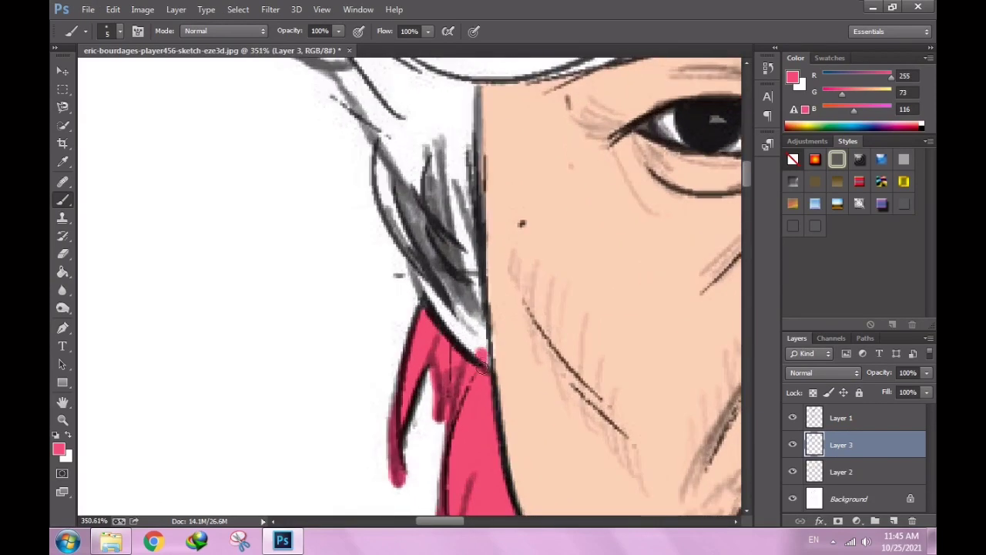
pyautogui.moveTo(481, 320); pyautogui.dragTo(472, 186)
pyautogui.hotkey('ctrl', 'z')
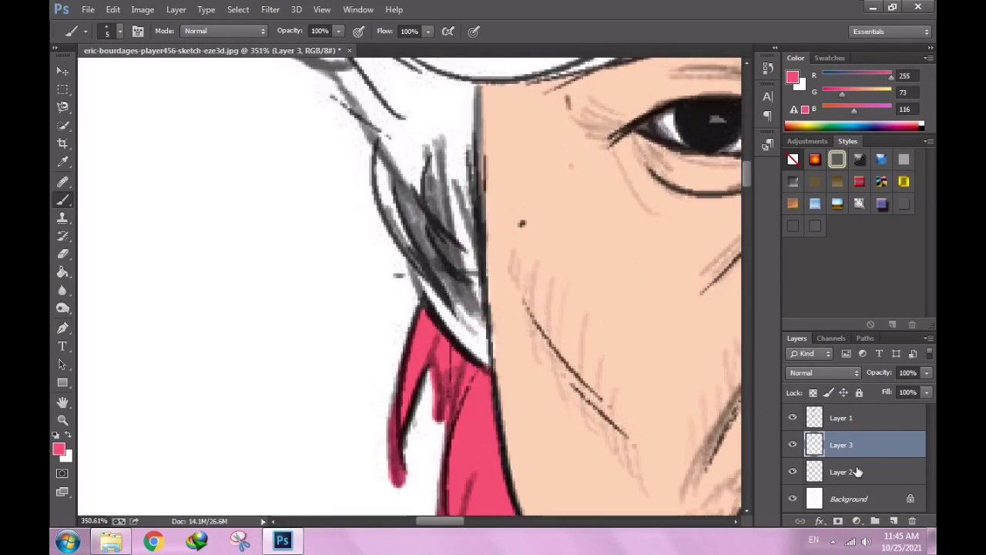
# On Layer 2, sample the peach skin and paint it into the gap by the cheek.
pyautogui.hotkey('alt', '[')
pyautogui.keyDown('alt'); pyautogui.click(574, 326); pyautogui.keyUp('alt')
pyautogui.moveTo(493, 358); pyautogui.dragTo(444, 311)
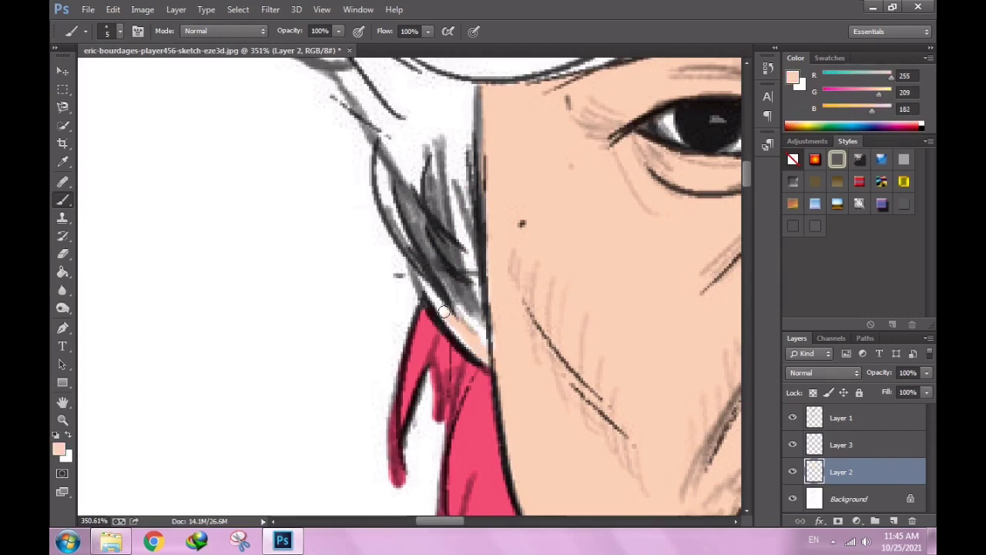
pyautogui.moveTo(490, 349); pyautogui.dragTo(477, 329)
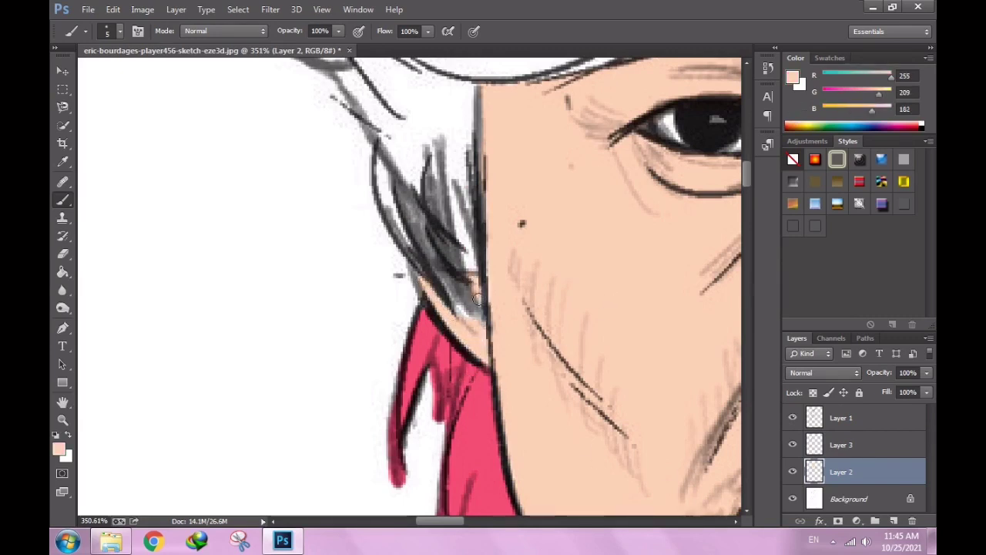
pyautogui.press('e')
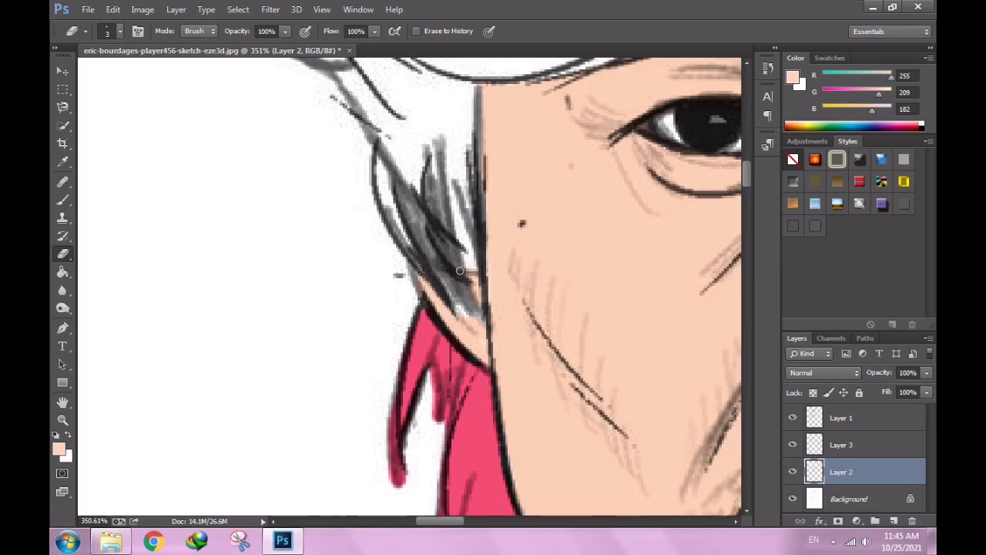
pyautogui.press('b')
pyautogui.moveTo(474, 281)
pyautogui.mouseDown()
pyautogui.moveTo(459, 219)
pyautogui.moveTo(466, 251)
pyautogui.mouseUp()
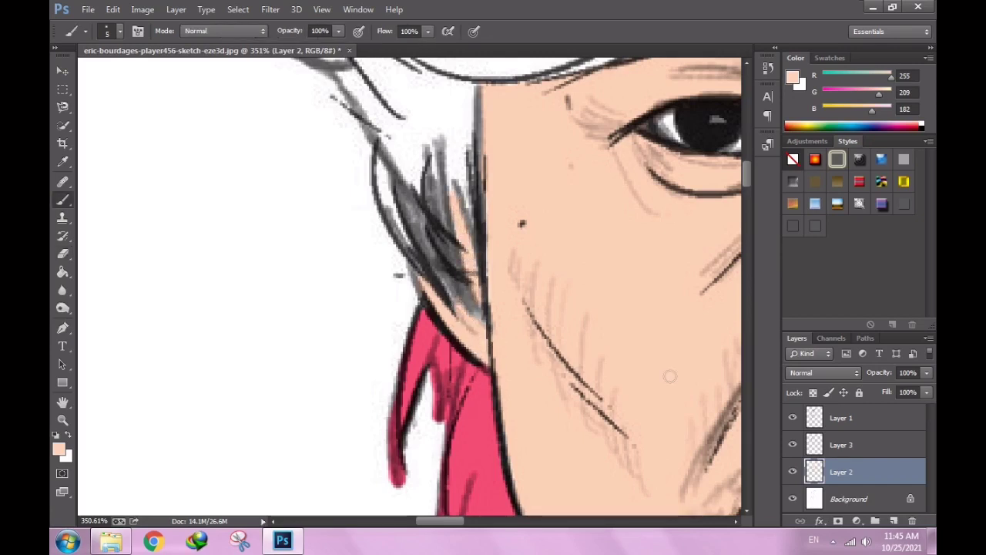
# Make Layer 3 active and sample the hot pink from the hair.
pyautogui.click(840, 445)
pyautogui.keyDown('alt'); pyautogui.click(488, 437); pyautogui.keyUp('alt')
pyautogui.scroll(2, 375, 292)
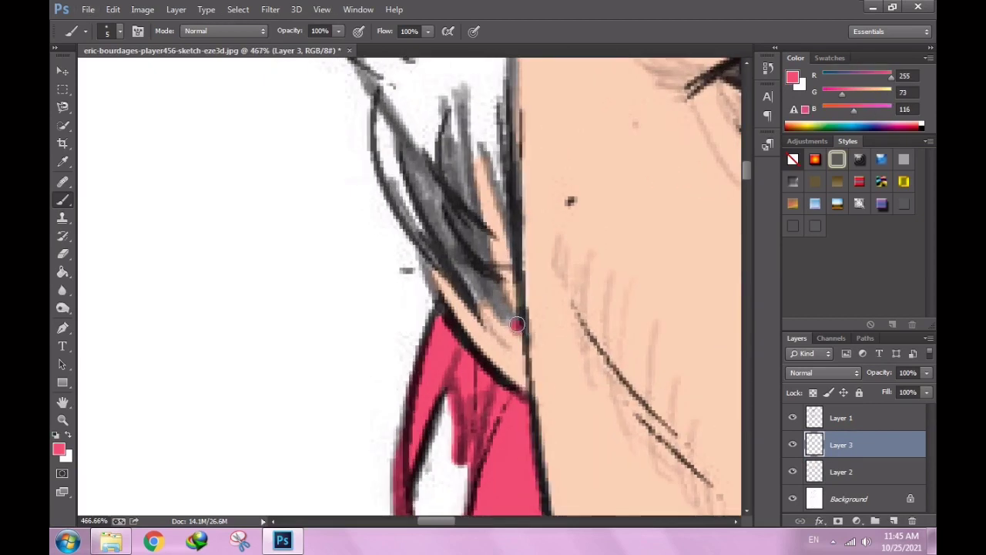
# Paint pink along the hair's left edge, then fine 2 px strokes over thin strands.
pyautogui.moveTo(385, 100)
pyautogui.mouseDown()
pyautogui.moveTo(434, 258)
pyautogui.moveTo(412, 187)
pyautogui.moveTo(432, 131)
pyautogui.moveTo(444, 224)
pyautogui.moveTo(455, 108)
pyautogui.moveTo(458, 149)
pyautogui.mouseUp()
pyautogui.rightClick(453, 179)
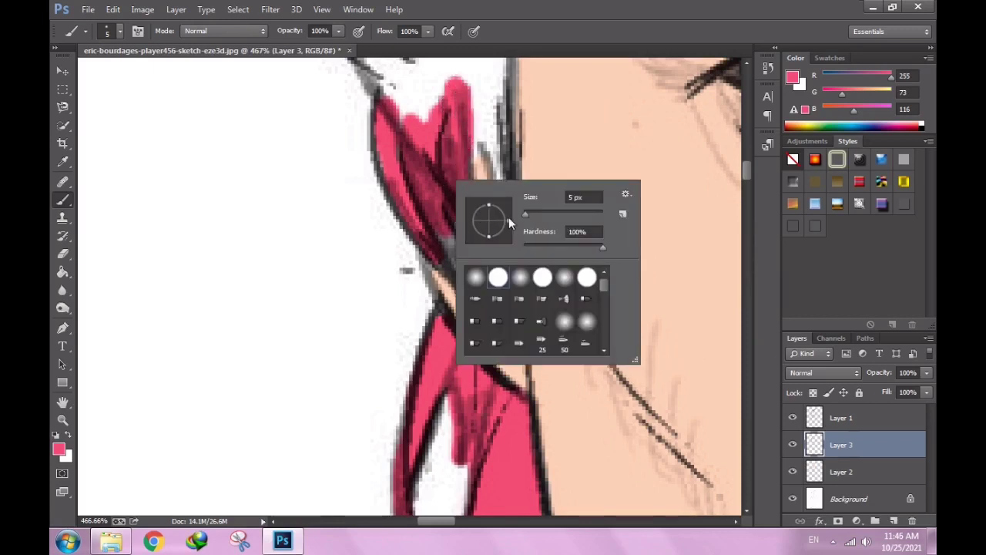
pyautogui.write('2')
pyautogui.press('Return')
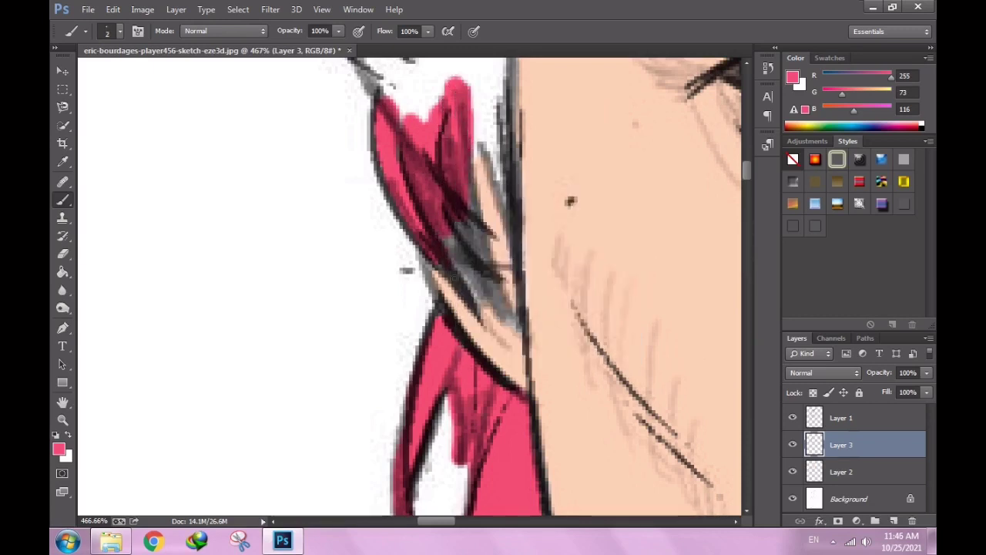
pyautogui.moveTo(471, 305)
pyautogui.mouseDown()
pyautogui.moveTo(460, 284)
pyautogui.moveTo(501, 309)
pyautogui.moveTo(448, 236)
pyautogui.moveTo(467, 248)
pyautogui.mouseUp()
pyautogui.moveTo(488, 284); pyautogui.dragTo(484, 259)
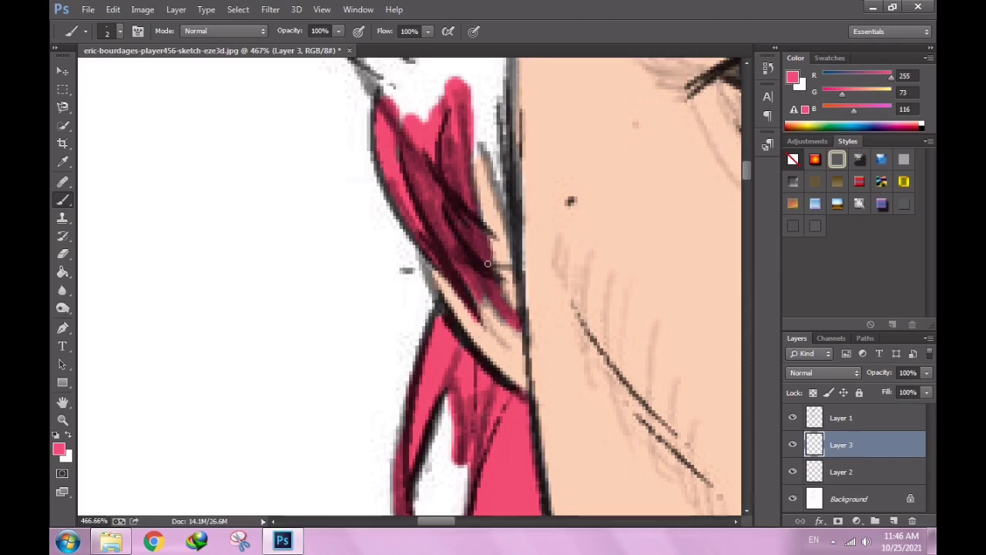
# Repaint the pink streak beside the dark outline, undoing stray strokes.
pyautogui.scroll(2, 509, 291)
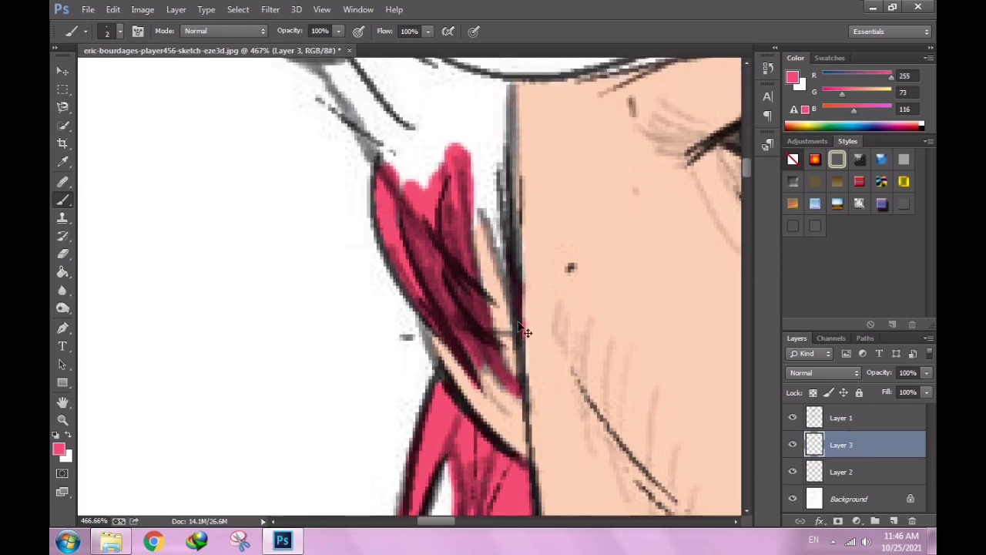
pyautogui.hotkey('ctrl', 'z')
pyautogui.moveTo(495, 236); pyautogui.dragTo(519, 335)
pyautogui.moveTo(509, 298); pyautogui.dragTo(508, 230)
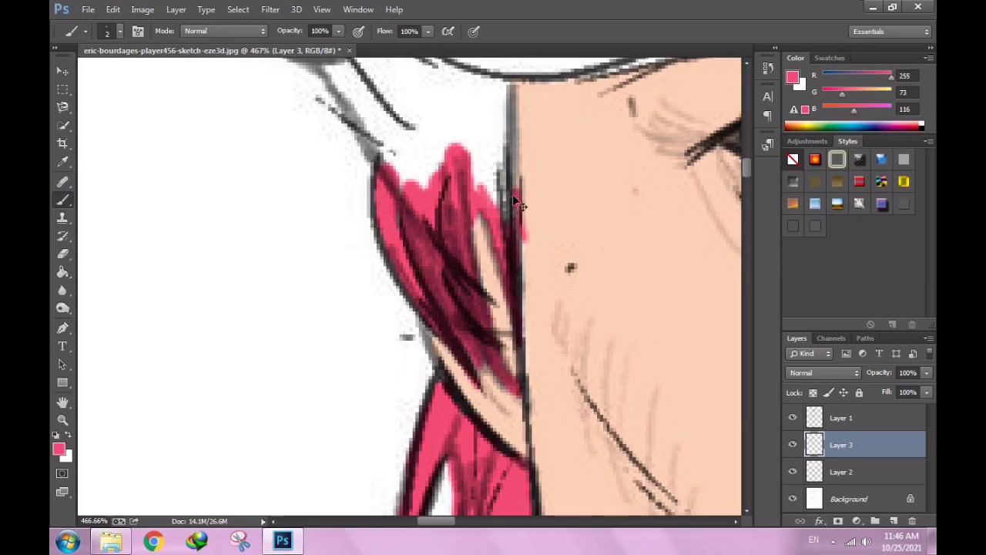
pyautogui.hotkey('ctrl', 'alt', 'z')
pyautogui.hotkey('ctrl', 'alt', 'z')
pyautogui.moveTo(507, 253); pyautogui.dragTo(497, 231)
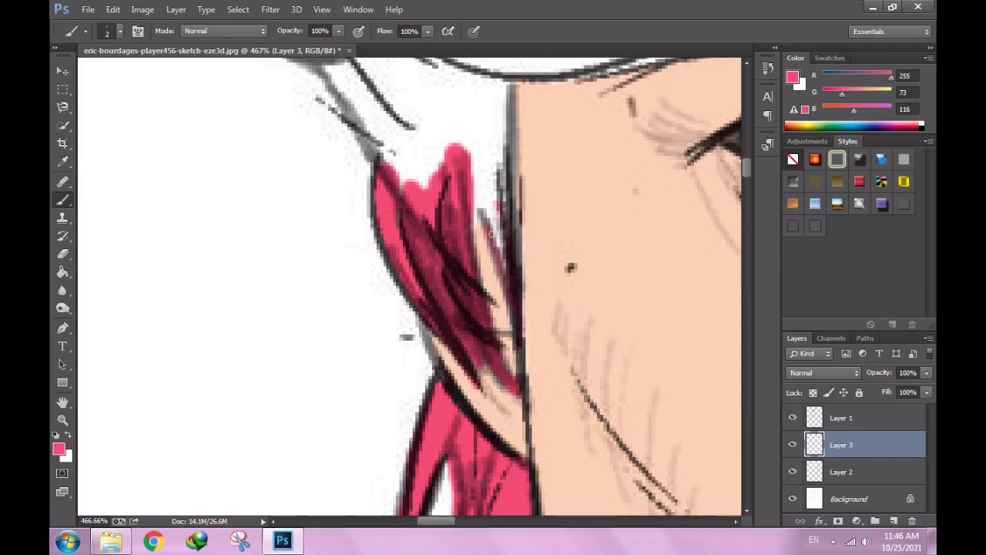
pyautogui.hotkey('ctrl', 'alt', 'z')
pyautogui.moveTo(476, 186)
pyautogui.mouseDown()
pyautogui.moveTo(497, 247)
pyautogui.moveTo(490, 189)
pyautogui.moveTo(499, 162)
pyautogui.moveTo(483, 192)
pyautogui.moveTo(550, 222)
pyautogui.mouseUp()
# Fill the top of the hair with pink using a 17 px brush.
pyautogui.rightClick(507, 267)
pyautogui.moveTo(432, 162)
pyautogui.mouseDown()
pyautogui.moveTo(455, 125)
pyautogui.moveTo(463, 77)
pyautogui.moveTo(451, 166)
pyautogui.moveTo(420, 131)
pyautogui.mouseUp()
pyautogui.scroll(-5, 431, 193)
pyautogui.scroll(4, 459, 239)
pyautogui.moveTo(455, 304)
pyautogui.mouseDown()
pyautogui.moveTo(458, 239)
pyautogui.moveTo(402, 191)
pyautogui.mouseUp()
# Fill the remaining gaps between the hair strands with a 3 px pink brush.
pyautogui.rightClick(501, 271)
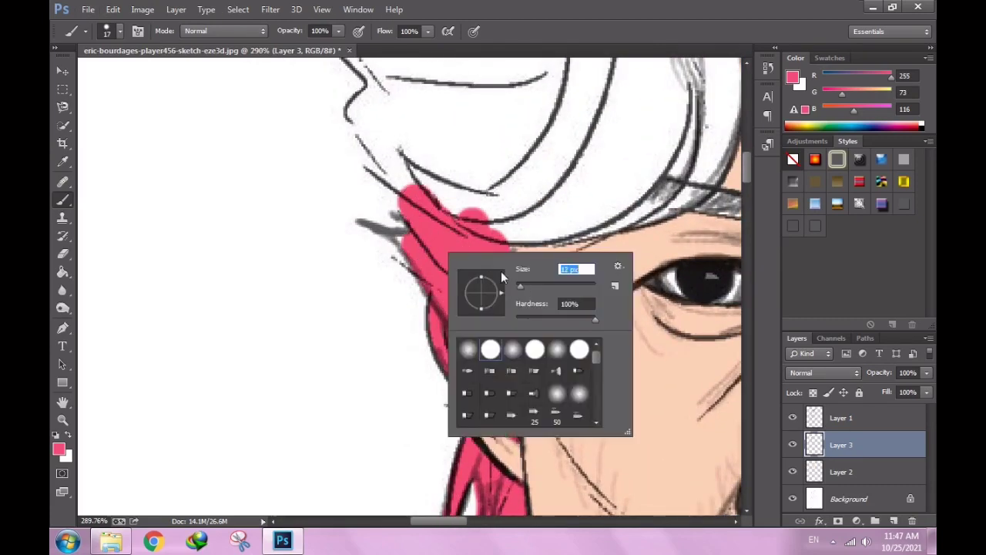
pyautogui.write('3')
pyautogui.press('Return')
pyautogui.rightClick(494, 273)
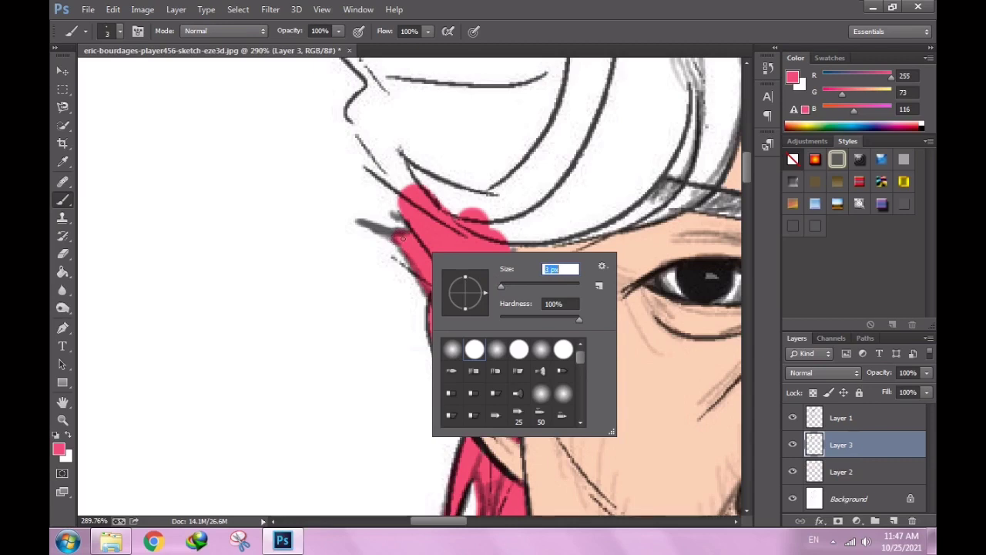
pyautogui.press('Return')
pyautogui.scroll(3, 377, 231)
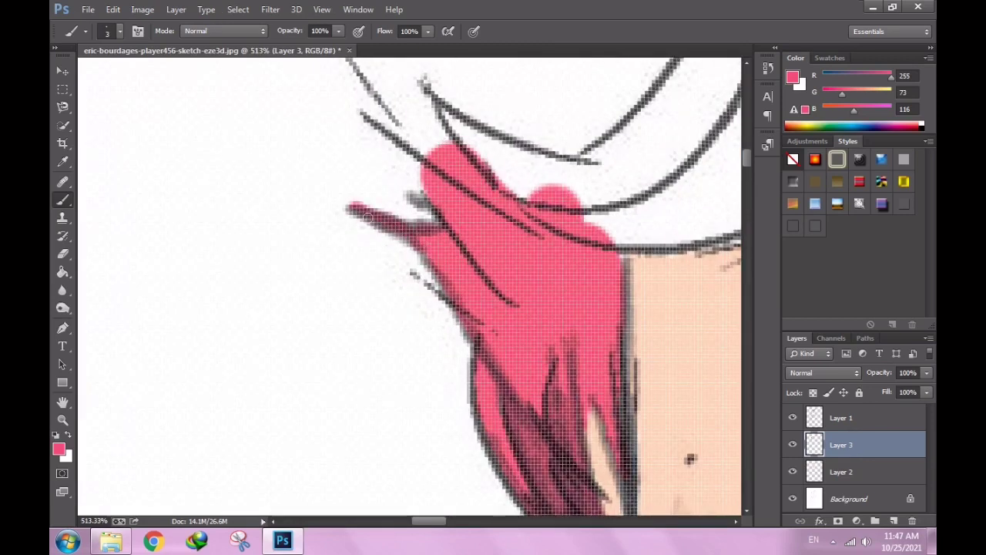
pyautogui.moveTo(439, 225)
pyautogui.mouseDown()
pyautogui.moveTo(398, 222)
pyautogui.moveTo(433, 219)
pyautogui.moveTo(425, 201)
pyautogui.mouseUp()
pyautogui.moveTo(436, 261); pyautogui.dragTo(467, 277)
pyautogui.moveTo(420, 245)
pyautogui.mouseDown()
pyautogui.moveTo(446, 255)
pyautogui.moveTo(403, 206)
pyautogui.mouseUp()
pyautogui.scroll(-2, 508, 302)
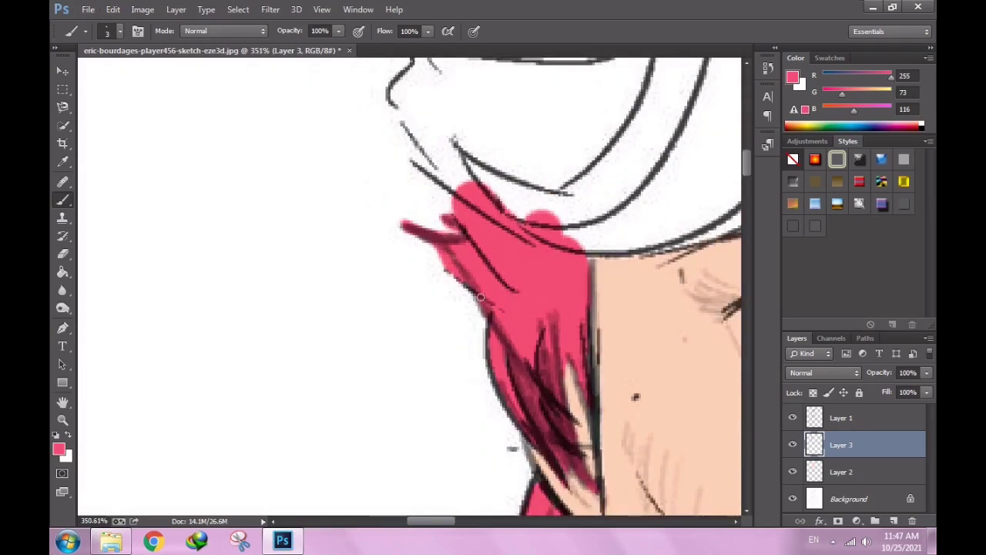
# Fit the drawing on screen, zoom in, and paint a pink patch beside the neck.
pyautogui.hotkey('ctrl', '0')
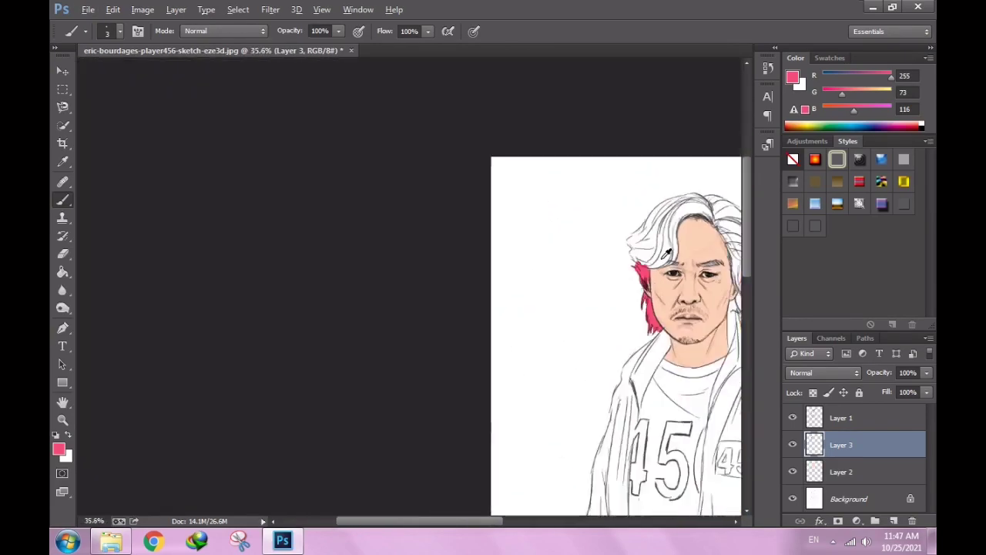
pyautogui.scroll(10, 429, 131)
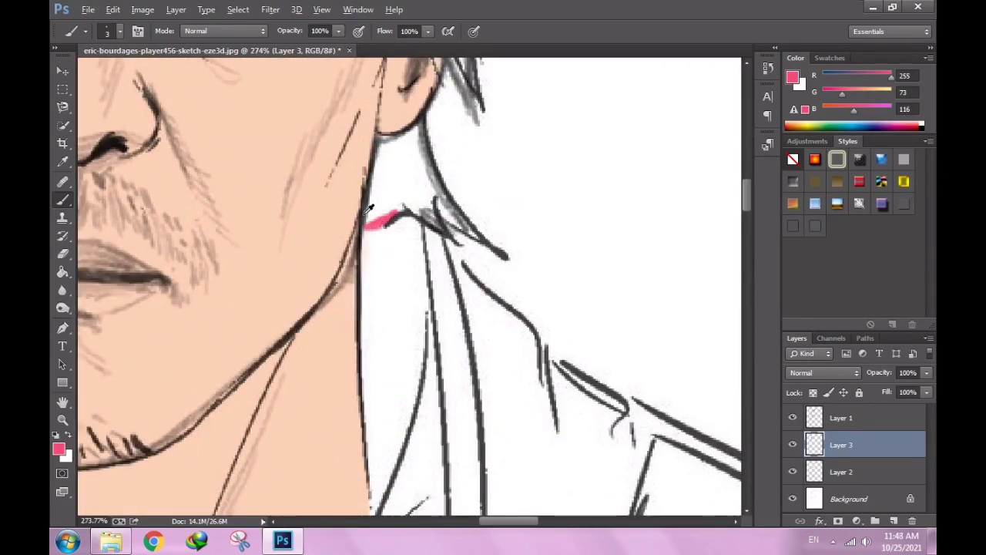
pyautogui.scroll(2, 369, 208)
pyautogui.moveTo(407, 245)
pyautogui.mouseDown()
pyautogui.moveTo(369, 248)
pyautogui.moveTo(370, 220)
pyautogui.moveTo(393, 198)
pyautogui.mouseUp()
# With a 7 px brush, paint pink up the neck edge and fill the white area beside it.
pyautogui.rightClick(420, 231)
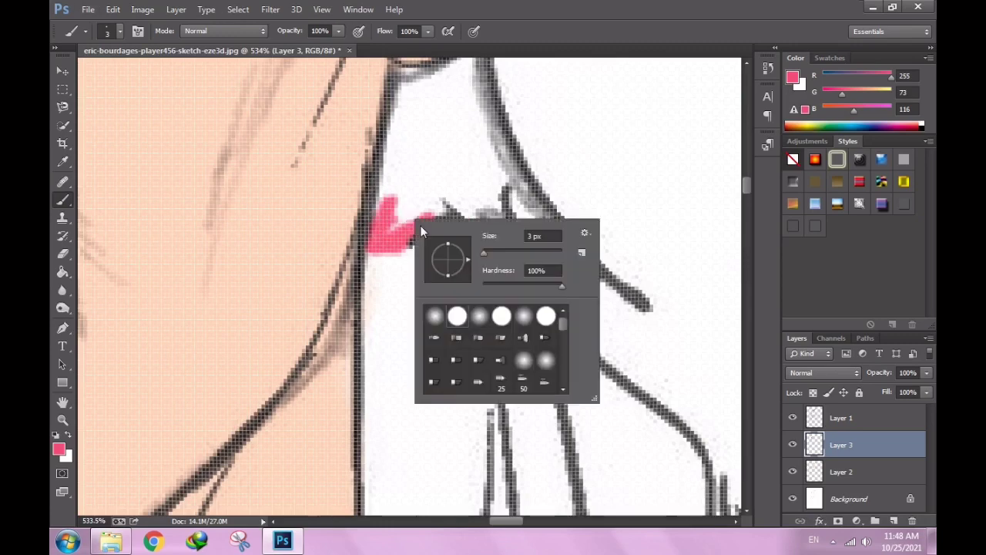
pyautogui.write('7')
pyautogui.press('Return')
pyautogui.moveTo(393, 161)
pyautogui.mouseDown()
pyautogui.moveTo(408, 77)
pyautogui.moveTo(436, 106)
pyautogui.moveTo(422, 205)
pyautogui.moveTo(396, 227)
pyautogui.mouseUp()
pyautogui.scroll(3, 426, 194)
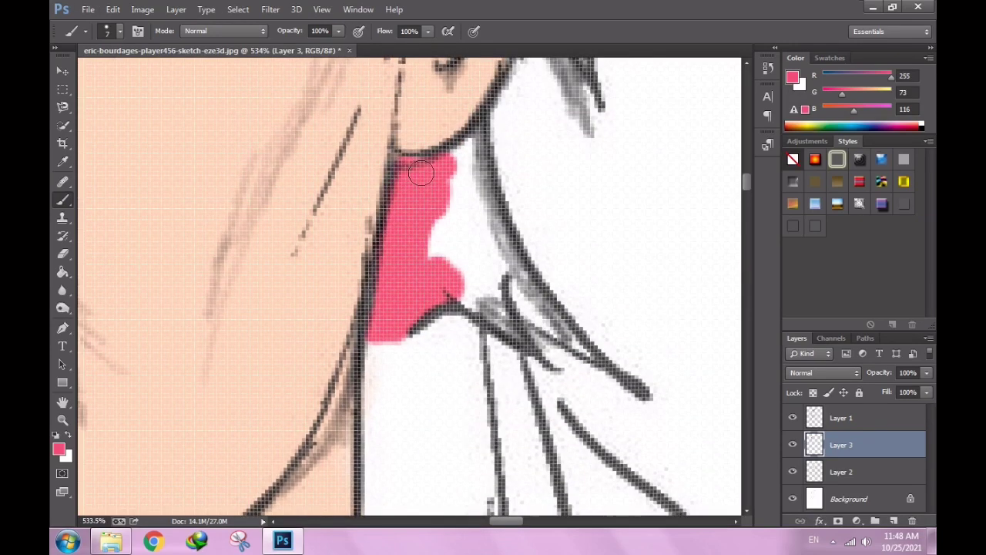
pyautogui.moveTo(420, 173)
pyautogui.mouseDown()
pyautogui.moveTo(474, 147)
pyautogui.moveTo(434, 251)
pyautogui.mouseUp()
# With a 3 px brush, extend pink down the right edge of the neck area.
pyautogui.rightClick(460, 225)
pyautogui.write('3')
pyautogui.press('Return')
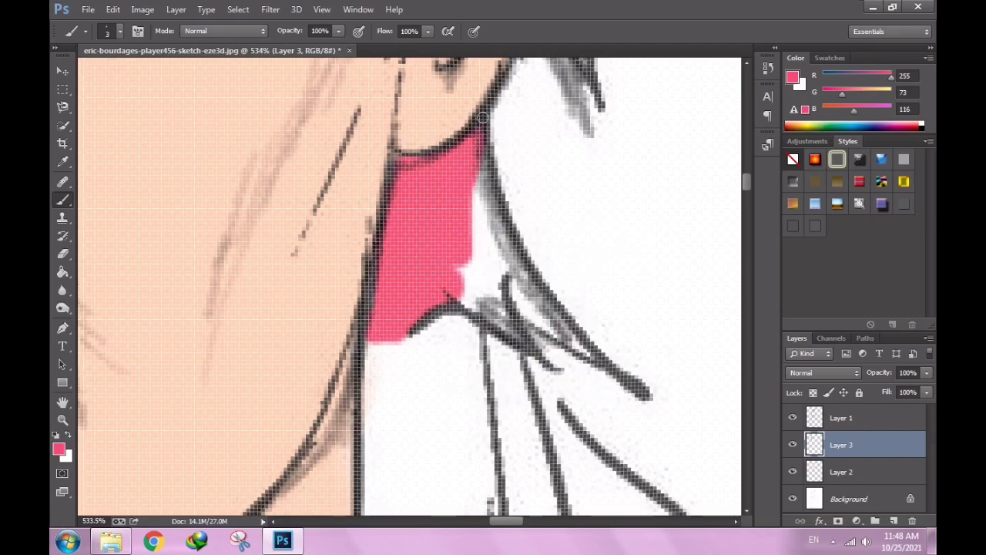
pyautogui.moveTo(483, 117)
pyautogui.mouseDown()
pyautogui.moveTo(500, 246)
pyautogui.moveTo(483, 281)
pyautogui.moveTo(457, 268)
pyautogui.moveTo(481, 299)
pyautogui.mouseUp()
# With a 2 px brush, paint pink along the dark collar line, filling the white gap.
pyautogui.rightClick(487, 284)
pyautogui.write('2')
pyautogui.press('Return')
pyautogui.moveTo(492, 231)
pyautogui.mouseDown()
pyautogui.moveTo(543, 312)
pyautogui.moveTo(573, 336)
pyautogui.mouseUp()
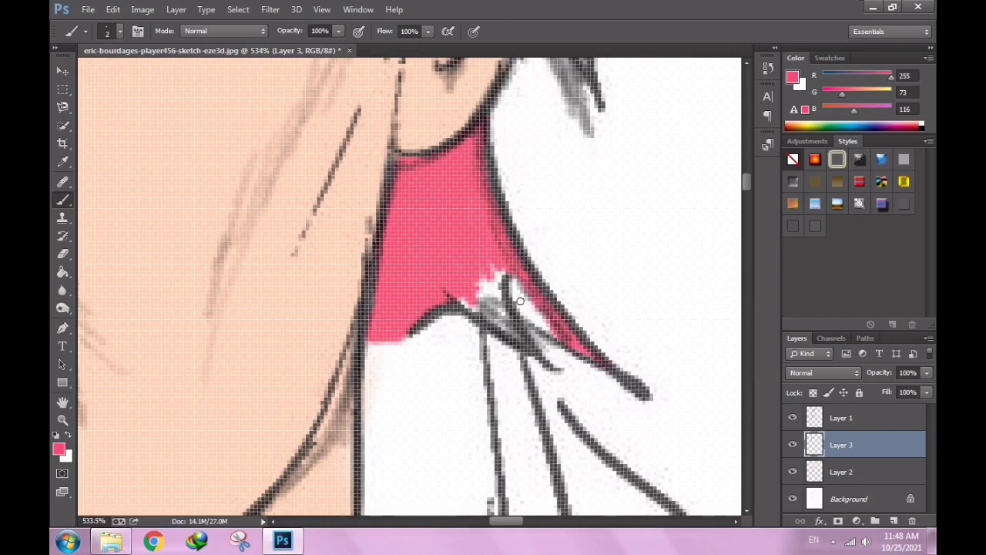
pyautogui.moveTo(520, 301)
pyautogui.mouseDown()
pyautogui.moveTo(539, 319)
pyautogui.moveTo(493, 273)
pyautogui.moveTo(505, 323)
pyautogui.moveTo(462, 285)
pyautogui.moveTo(528, 347)
pyautogui.mouseUp()
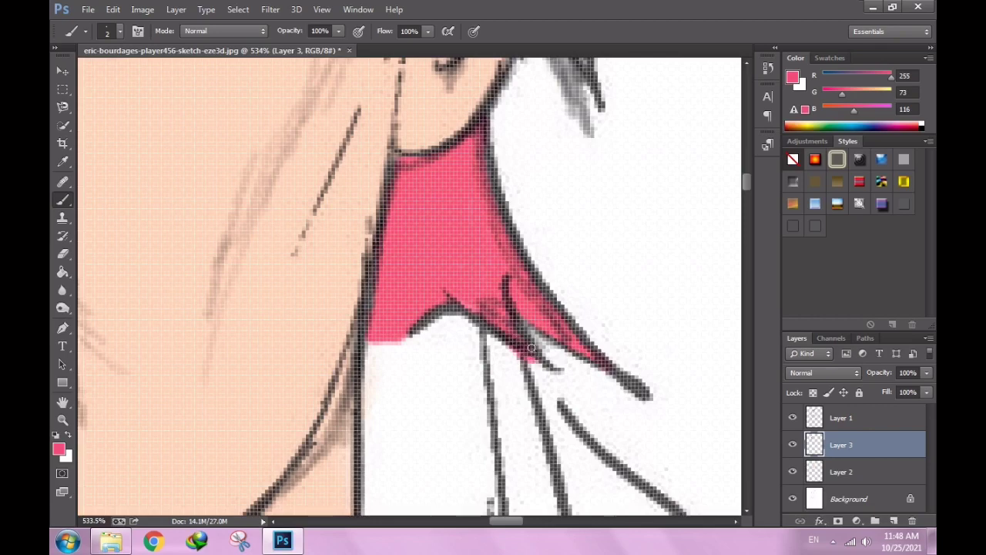
# Extend the tapering pink point further along the dark collar line.
pyautogui.scroll(2, 530, 349)
pyautogui.press('e')
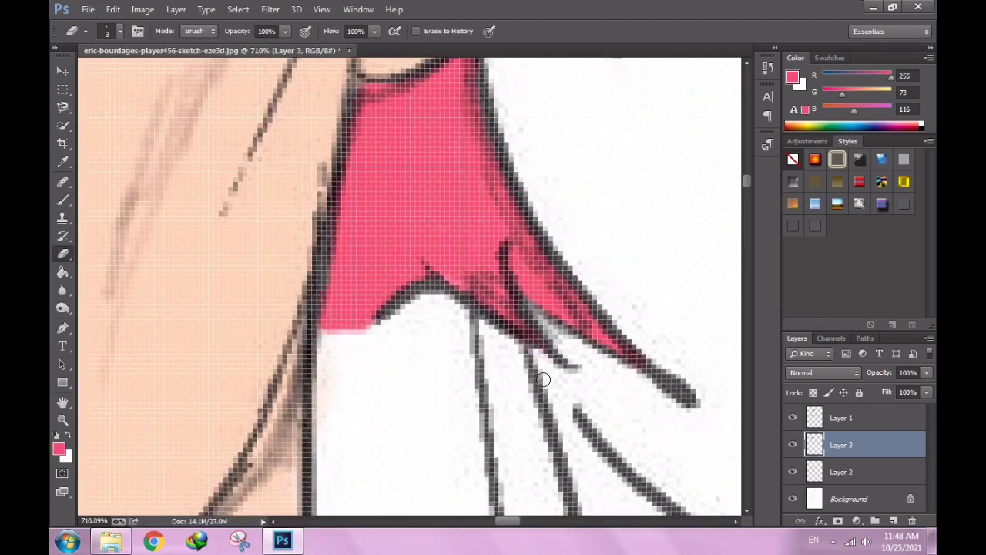
pyautogui.press('b')
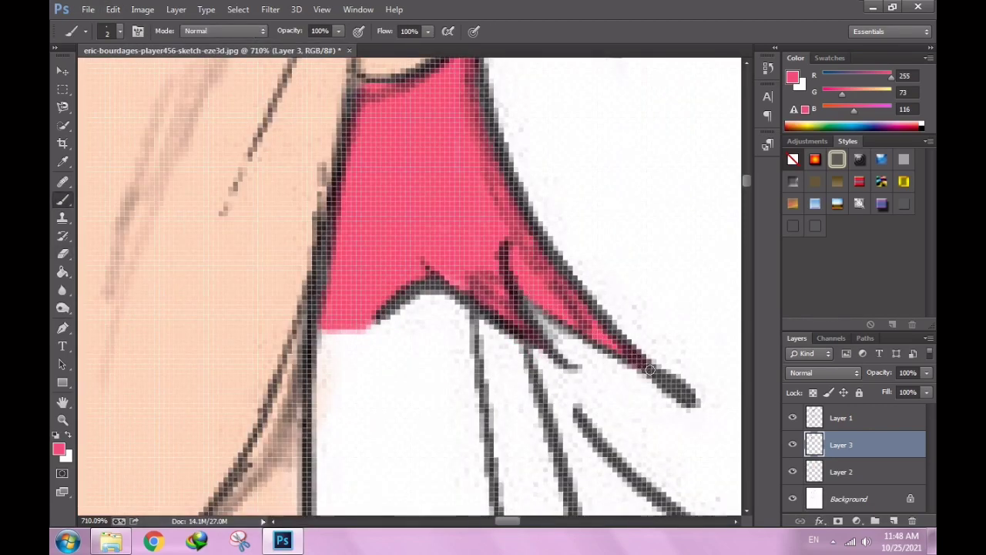
pyautogui.moveTo(650, 370); pyautogui.dragTo(688, 399)
pyautogui.scroll(-5, 629, 353)
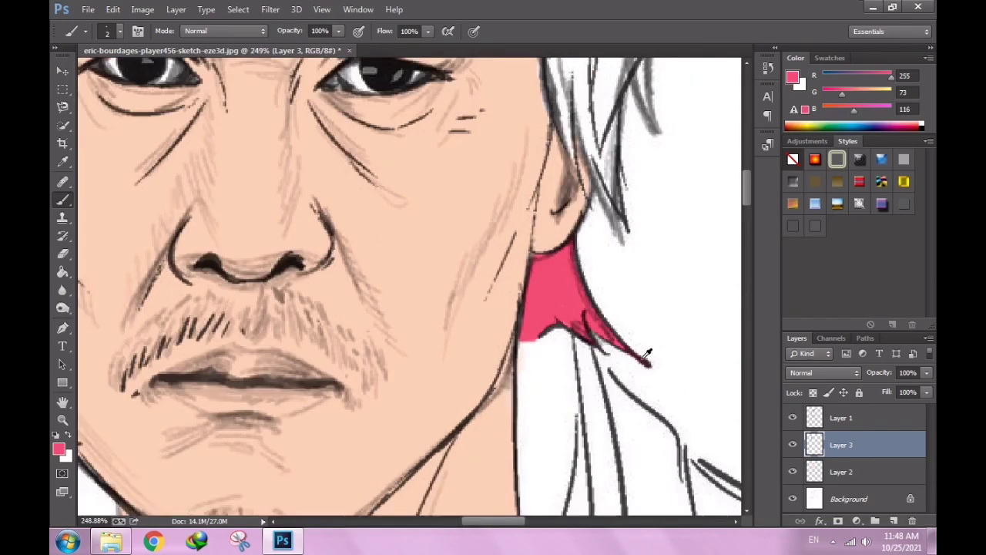
pyautogui.scroll(-1, 645, 354)
pyautogui.scroll(5, 537, 319)
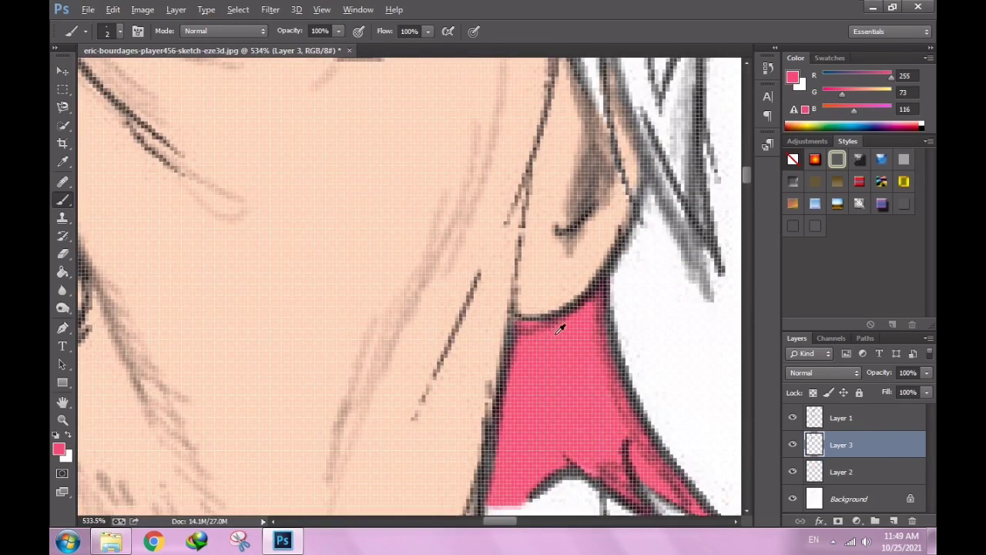
# Paint pink between the hair strands behind the ear, thickening and widening the fill.
pyautogui.scroll(-2, 560, 329)
pyautogui.scroll(1, 689, 257)
pyautogui.scroll(1, 609, 293)
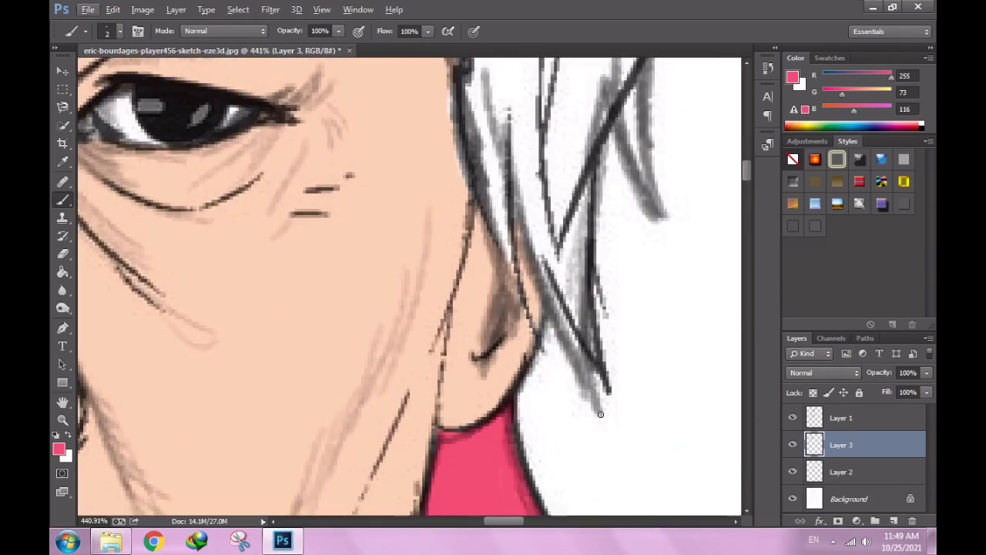
pyautogui.moveTo(600, 414); pyautogui.dragTo(569, 356)
pyautogui.moveTo(558, 318)
pyautogui.mouseDown()
pyautogui.moveTo(600, 416)
pyautogui.moveTo(584, 333)
pyautogui.moveTo(571, 363)
pyautogui.moveTo(595, 259)
pyautogui.moveTo(583, 279)
pyautogui.mouseUp()
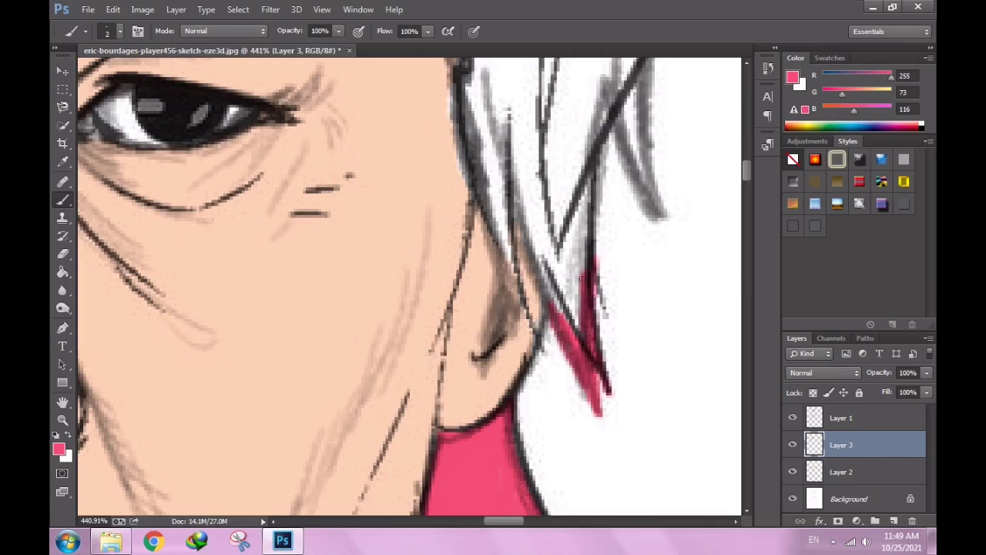
pyautogui.moveTo(584, 316)
pyautogui.mouseDown()
pyautogui.moveTo(588, 332)
pyautogui.moveTo(663, 362)
pyautogui.mouseUp()
# With an 11 px brush, extend the pink up and left along the hair.
pyautogui.rightClick(575, 322)
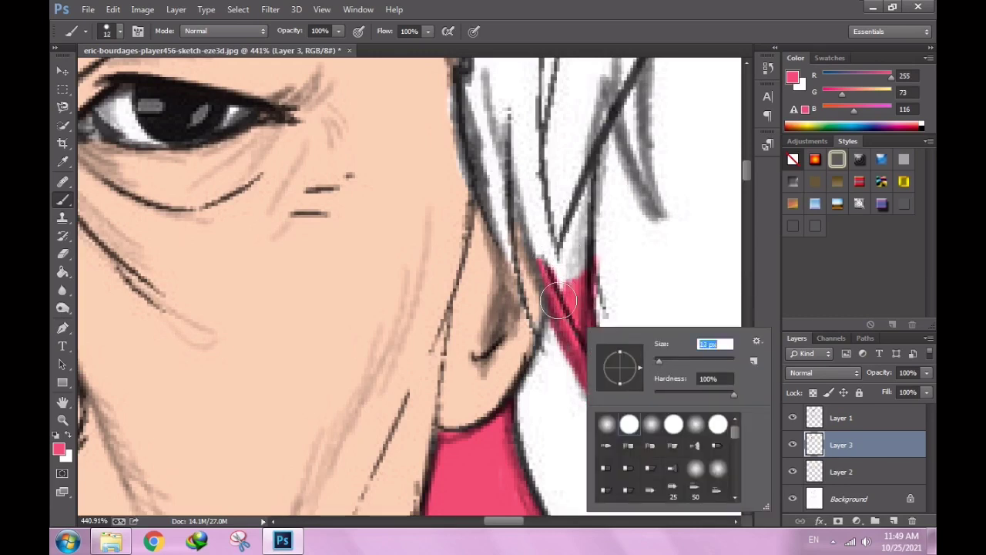
pyautogui.press('Return')
pyautogui.moveTo(559, 225); pyautogui.dragTo(574, 300)
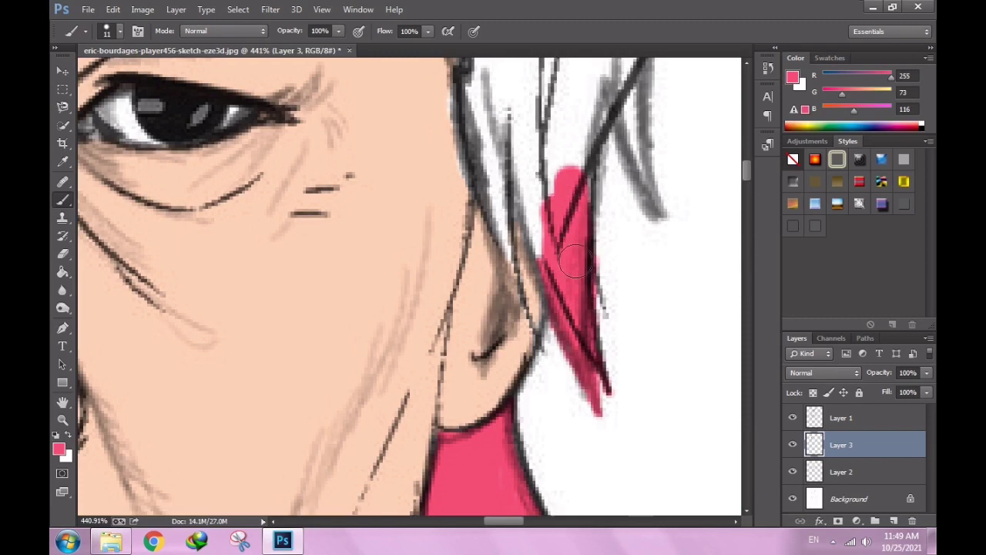
pyautogui.moveTo(574, 262)
pyautogui.mouseDown()
pyautogui.moveTo(557, 110)
pyautogui.moveTo(586, 193)
pyautogui.moveTo(541, 254)
pyautogui.moveTo(555, 248)
pyautogui.moveTo(539, 154)
pyautogui.moveTo(531, 170)
pyautogui.moveTo(508, 100)
pyautogui.mouseUp()
# With a 2 px brush, add thin pink strokes along the left hair edge.
pyautogui.rightClick(561, 145)
pyautogui.press('Down')
pyautogui.press('Down')
pyautogui.press('Down')
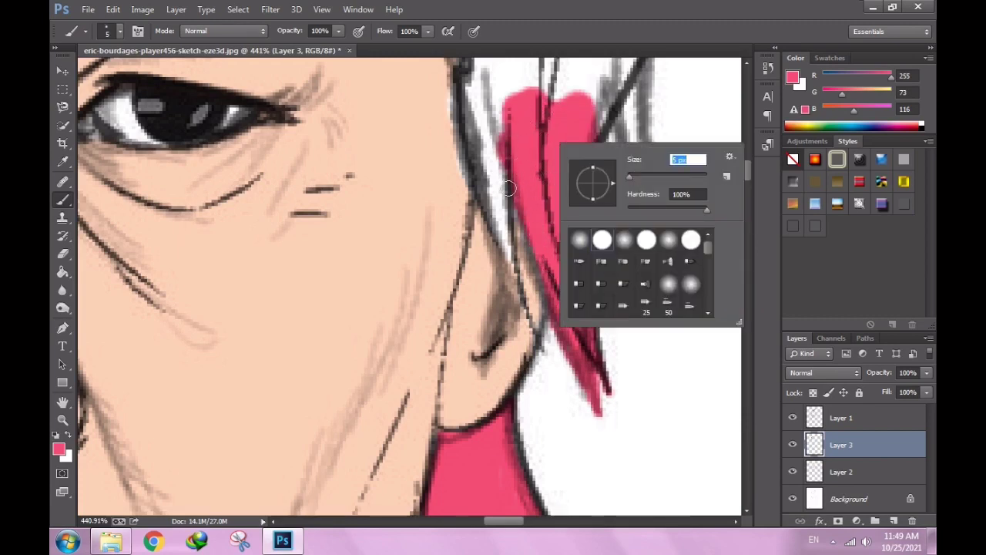
pyautogui.write('2')
pyautogui.press('Return')
pyautogui.moveTo(509, 188)
pyautogui.mouseDown()
pyautogui.moveTo(509, 253)
pyautogui.moveTo(502, 165)
pyautogui.moveTo(513, 251)
pyautogui.mouseUp()
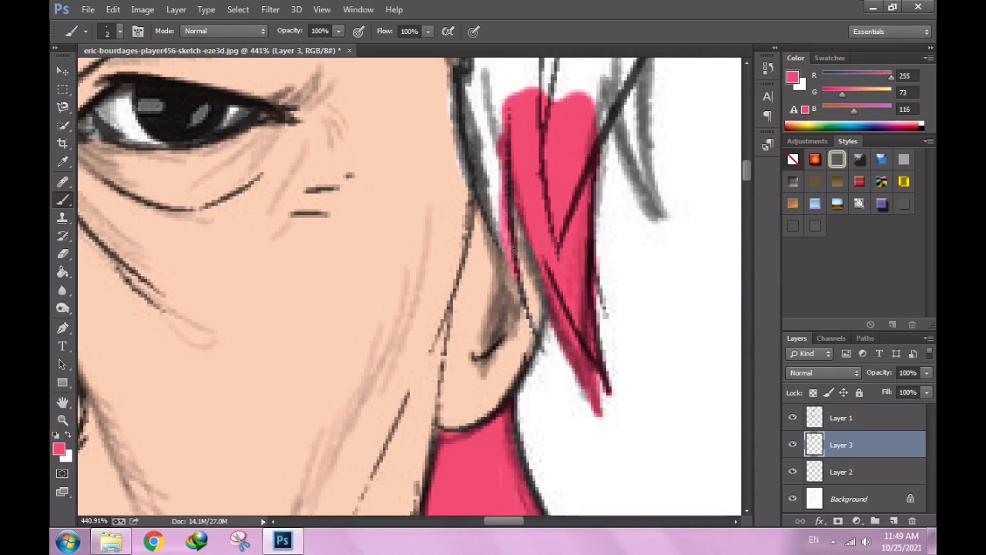
pyautogui.moveTo(493, 204)
pyautogui.mouseDown()
pyautogui.moveTo(512, 260)
pyautogui.moveTo(493, 169)
pyautogui.mouseUp()
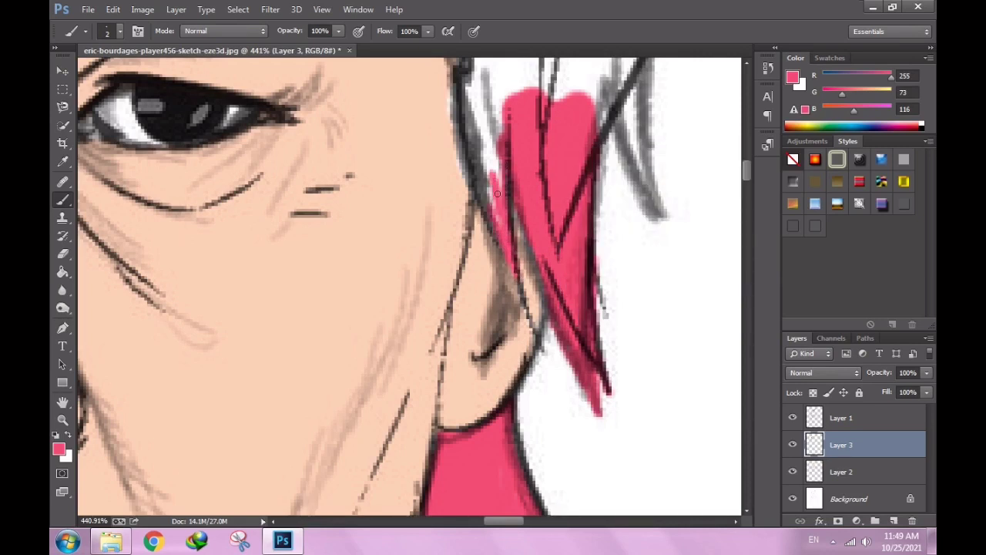
pyautogui.moveTo(501, 224)
pyautogui.mouseDown()
pyautogui.moveTo(486, 181)
pyautogui.moveTo(493, 158)
pyautogui.mouseUp()
# With a 6 px brush, paint thick pink along the left hair edge up to the top.
pyautogui.scroll(3, 496, 149)
pyautogui.rightClick(537, 235)
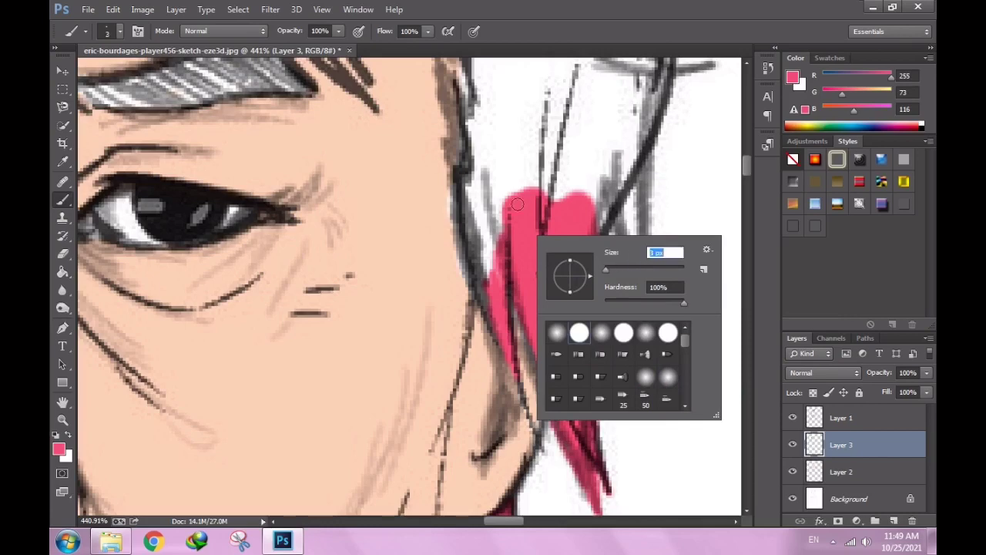
pyautogui.write('6')
pyautogui.press('Return')
pyautogui.moveTo(492, 316); pyautogui.dragTo(471, 204)
pyautogui.moveTo(481, 273); pyautogui.dragTo(493, 181)
pyautogui.moveTo(497, 181)
pyautogui.mouseDown()
pyautogui.moveTo(493, 266)
pyautogui.moveTo(476, 171)
pyautogui.mouseUp()
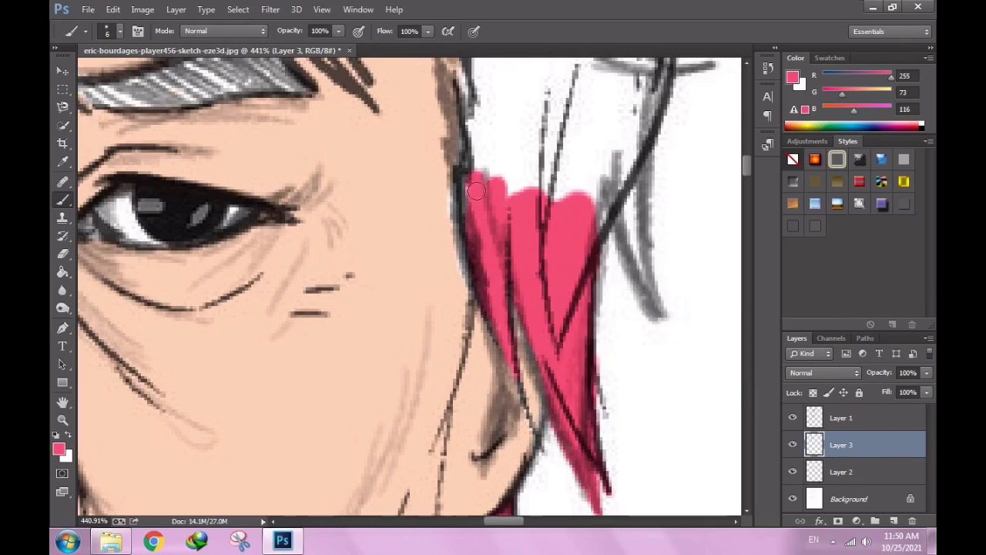
pyautogui.moveTo(485, 204); pyautogui.dragTo(471, 163)
pyautogui.scroll(-3, 467, 346)
pyautogui.scroll(2, 467, 346)
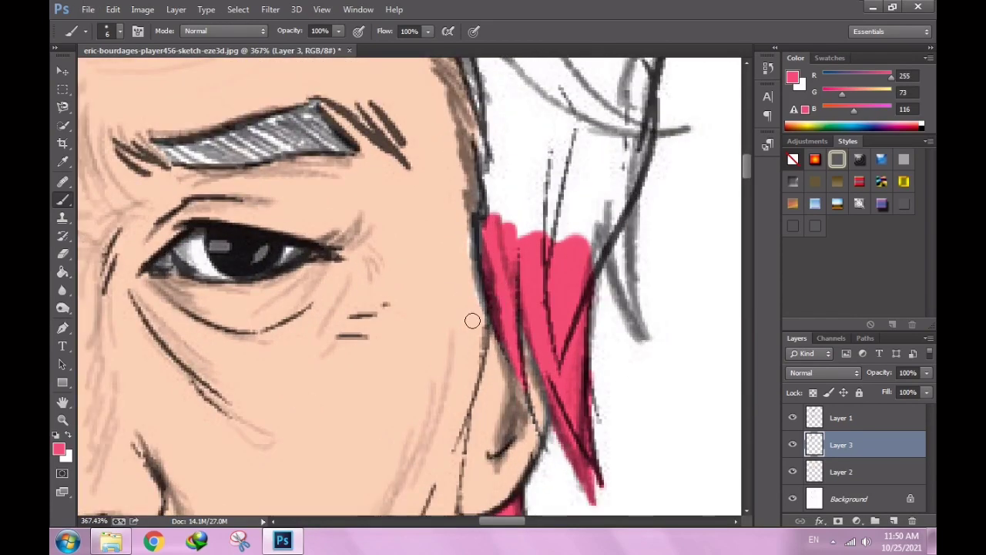
# Re-sample the pink hair colour and paint pink strokes up the right of the hair lock.
pyautogui.keyDown('alt'); pyautogui.click(473, 322); pyautogui.keyUp('alt')
pyautogui.hotkey('alt', '[')
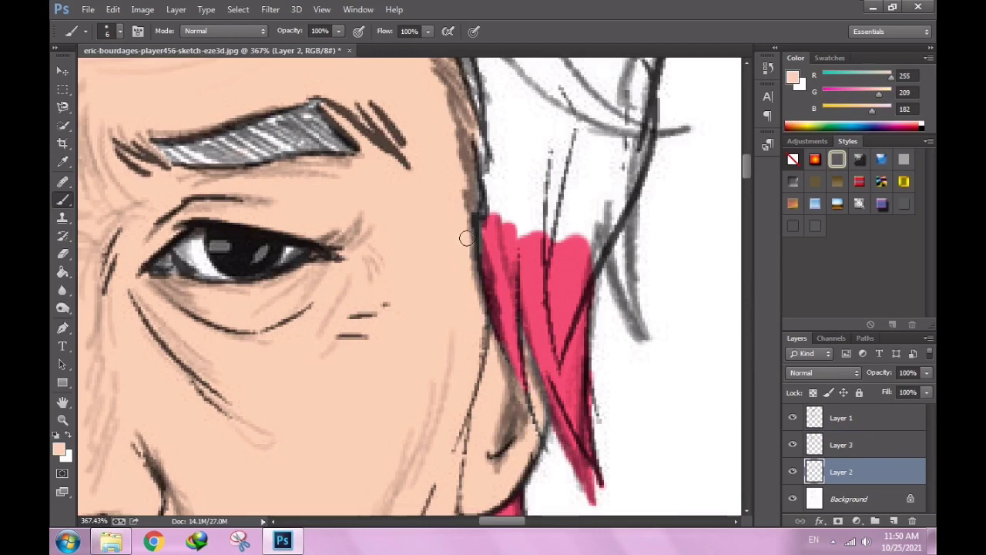
pyautogui.keyDown('alt'); pyautogui.click(546, 291); pyautogui.keyUp('alt')
pyautogui.hotkey('alt', ']')
pyautogui.scroll(2, 555, 291)
pyautogui.moveTo(608, 262); pyautogui.dragTo(595, 333)
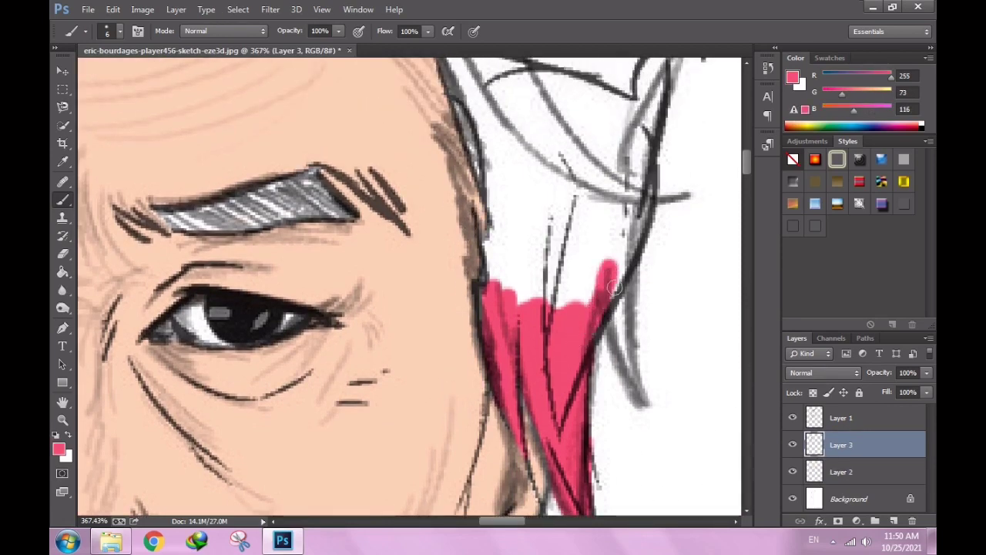
pyautogui.moveTo(616, 286); pyautogui.dragTo(624, 253)
# With a 4 px brush, paint the thin right strand and thicken the lock's right edge.
pyautogui.rightClick(684, 329)
pyautogui.write('4')
pyautogui.press('Return')
pyautogui.moveTo(620, 307); pyautogui.dragTo(645, 402)
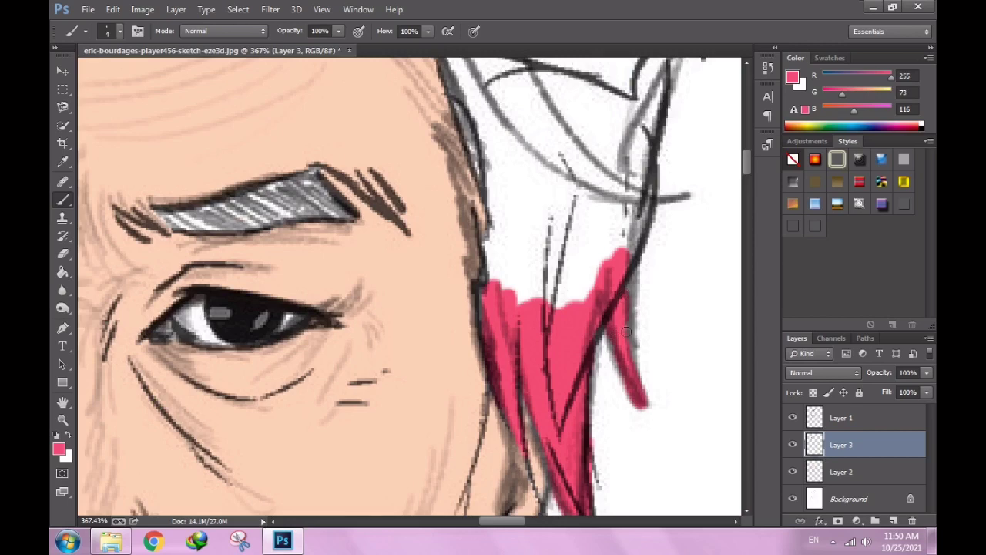
pyautogui.moveTo(624, 270); pyautogui.dragTo(630, 337)
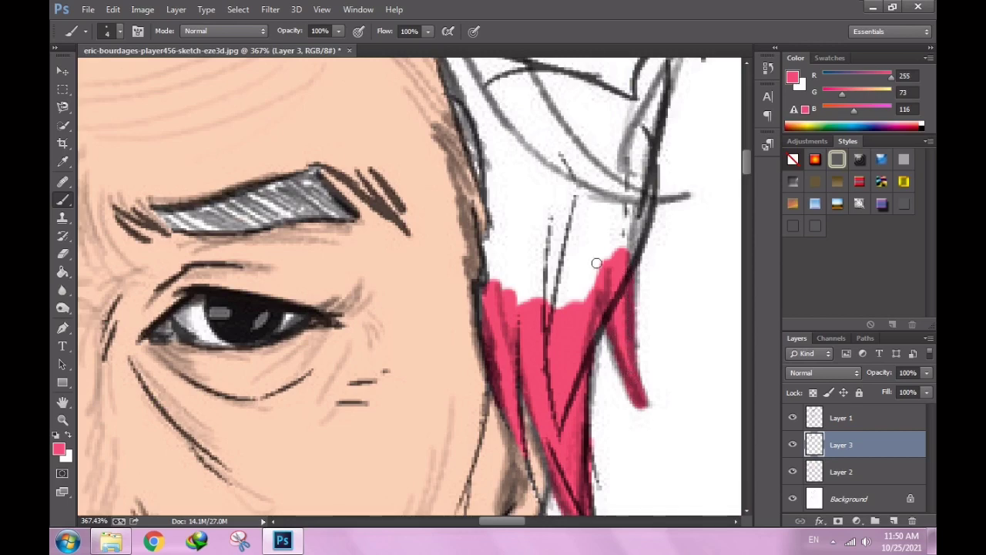
# With a 12 px brush, fill the left of the lock pink up to its top.
pyautogui.scroll(2, 621, 373)
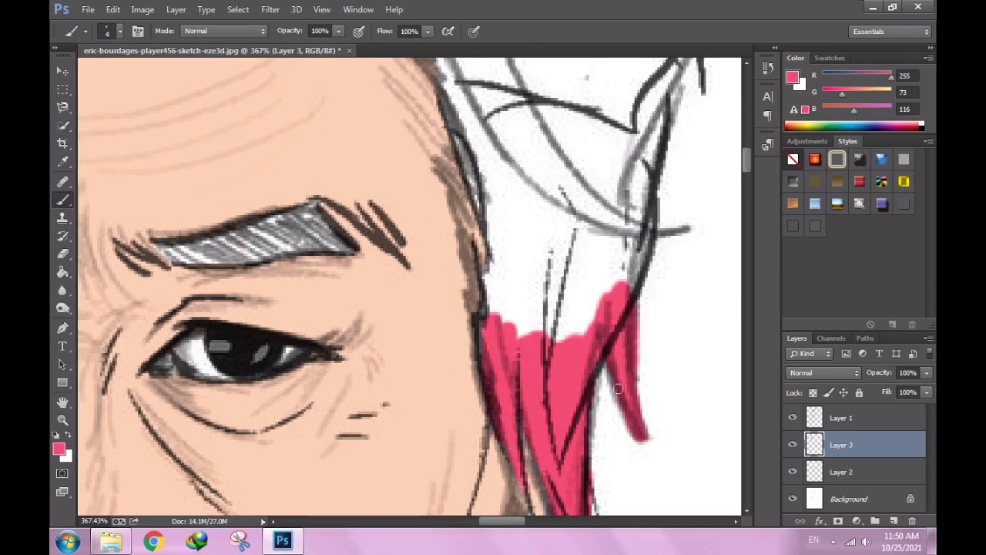
pyautogui.scroll(2, 618, 389)
pyautogui.rightClick(609, 339)
pyautogui.moveTo(628, 270)
pyautogui.mouseDown()
pyautogui.moveTo(597, 338)
pyautogui.moveTo(505, 339)
pyautogui.moveTo(509, 308)
pyautogui.mouseUp()
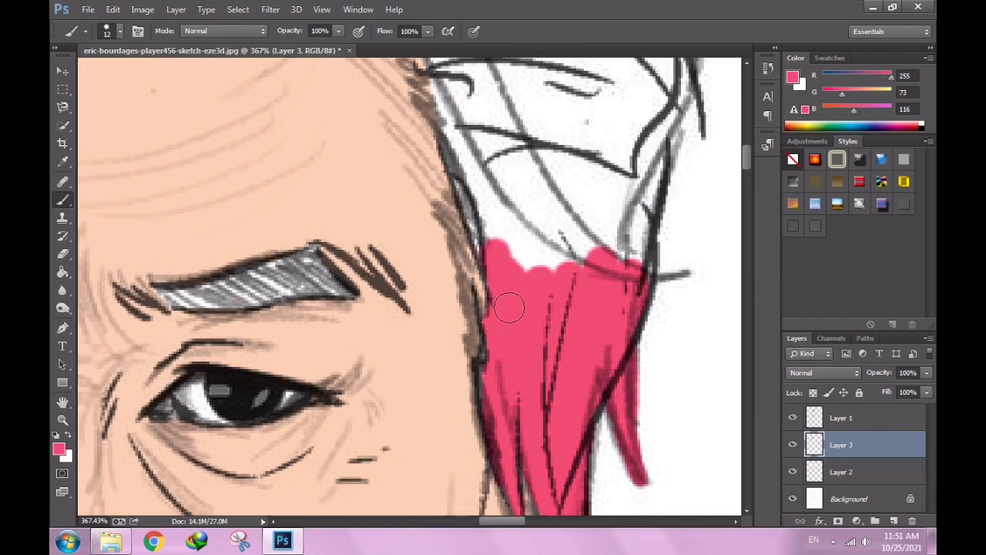
pyautogui.scroll(2, 513, 300)
pyautogui.moveTo(485, 269)
pyautogui.mouseDown()
pyautogui.moveTo(511, 326)
pyautogui.moveTo(475, 225)
pyautogui.moveTo(501, 276)
pyautogui.moveTo(561, 336)
pyautogui.moveTo(625, 316)
pyautogui.moveTo(640, 172)
pyautogui.moveTo(617, 162)
pyautogui.moveTo(551, 164)
pyautogui.moveTo(473, 185)
pyautogui.moveTo(462, 212)
pyautogui.moveTo(443, 131)
pyautogui.moveTo(507, 136)
pyautogui.moveTo(609, 193)
pyautogui.moveTo(667, 178)
pyautogui.moveTo(676, 211)
pyautogui.mouseUp()
# On Layer 2, cover the grey hairline streak with the sampled peach skin tone.
pyautogui.press('e')
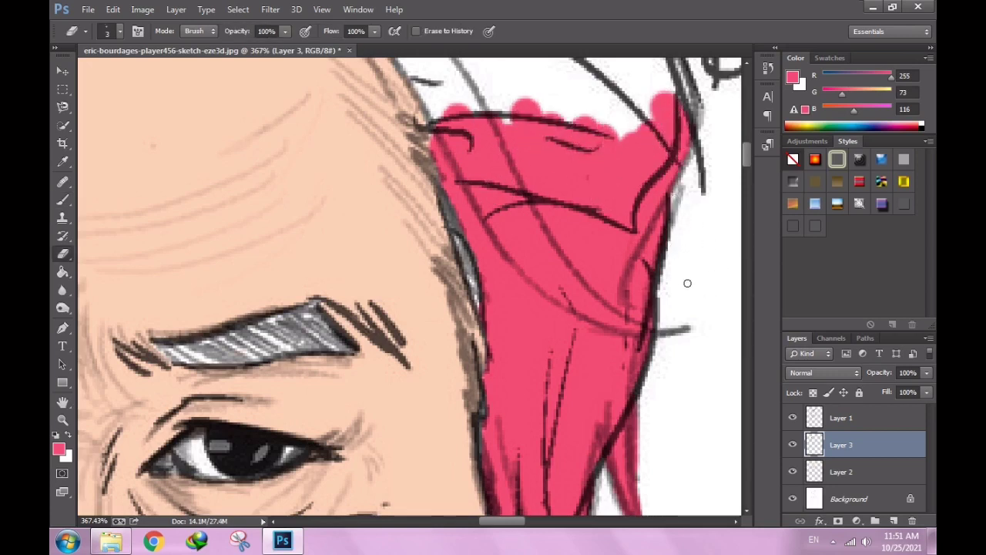
pyautogui.press('b')
pyautogui.keyDown('alt'); pyautogui.click(413, 399); pyautogui.keyUp('alt')
pyautogui.click(842, 473)
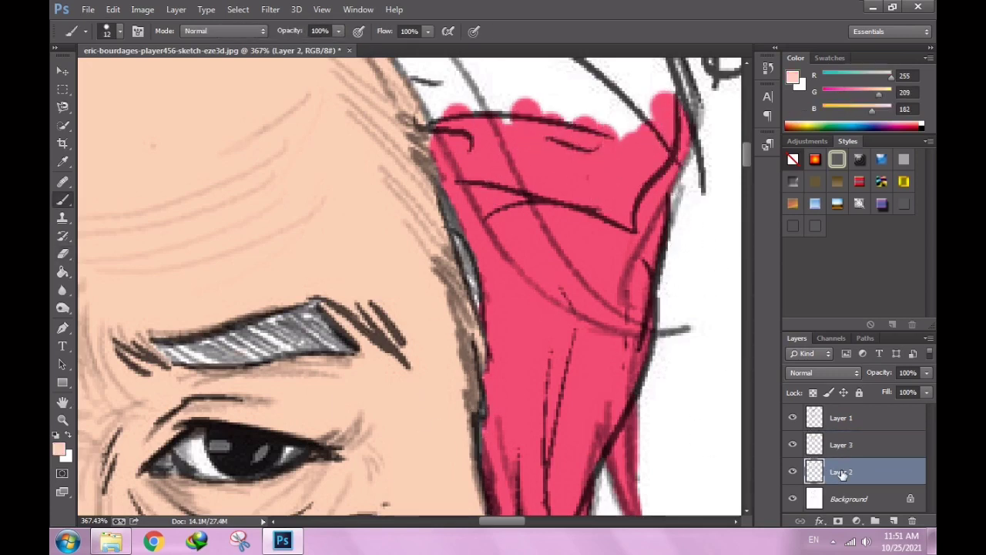
pyautogui.moveTo(464, 302); pyautogui.dragTo(462, 288)
pyautogui.moveTo(461, 254); pyautogui.dragTo(462, 286)
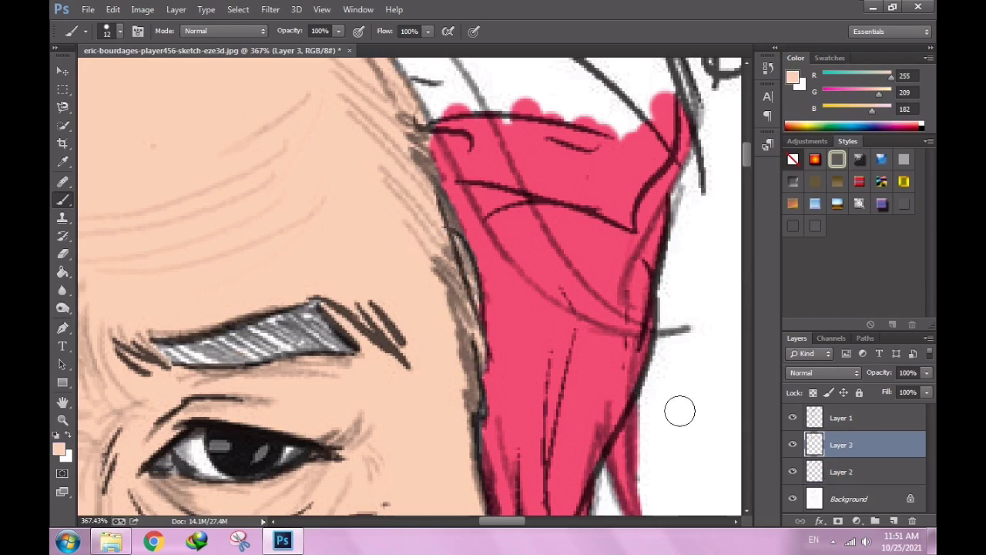
# Switch between Layer 3 and Layer 2, ending on Layer 2, and zoom out.
pyautogui.click(842, 445)
pyautogui.press('e')
pyautogui.click(843, 472)
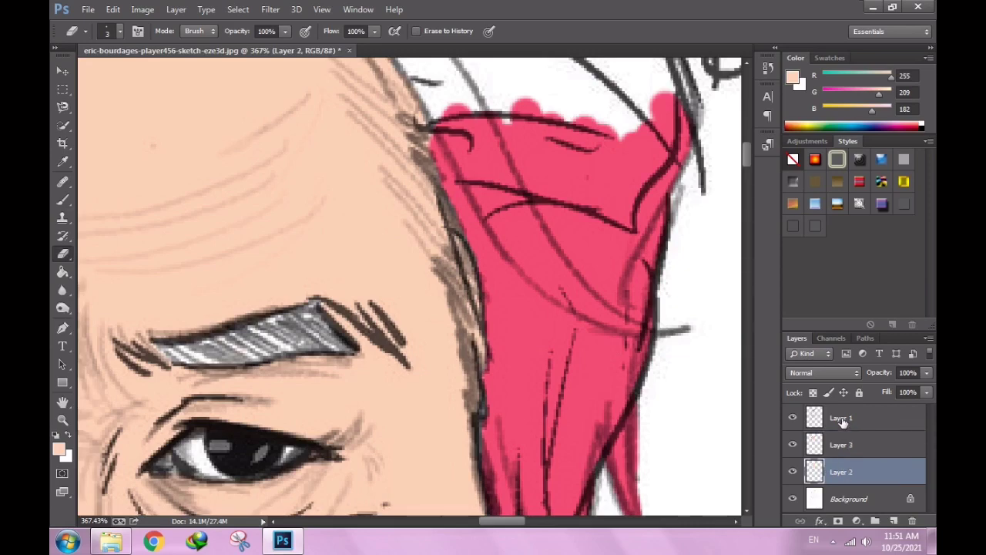
pyautogui.hotkey('alt', ']')
pyautogui.click(844, 471)
pyautogui.scroll(-2, 466, 239)
pyautogui.scroll(-2, 465, 239)
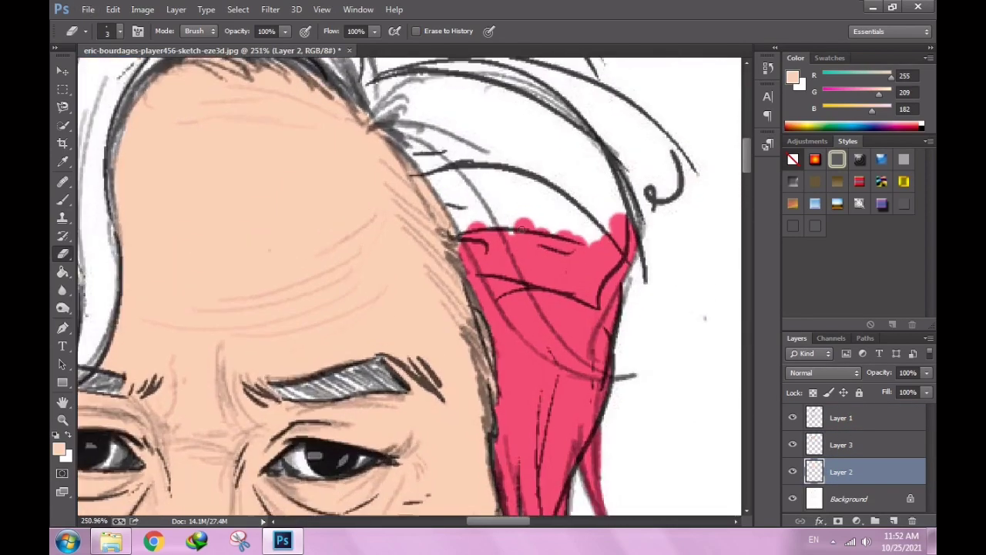
pyautogui.scroll(-2, 465, 239)
pyautogui.scroll(-1, 466, 239)
# Sample the hot pink, set a 20 px brush, and fill the white gap along the hairline.
pyautogui.rightClick(633, 301)
pyautogui.click(545, 246)
pyautogui.press('b')
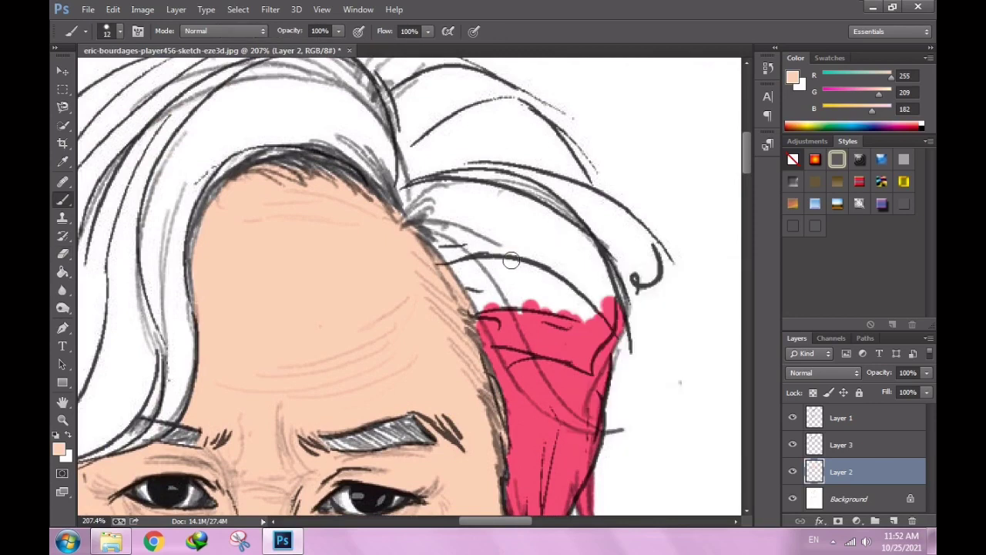
pyautogui.keyDown('alt'); pyautogui.click(546, 385); pyautogui.keyUp('alt')
pyautogui.rightClick(547, 386)
pyautogui.moveTo(531, 320)
pyautogui.mouseDown()
pyautogui.moveTo(489, 270)
pyautogui.moveTo(476, 280)
pyautogui.mouseUp()
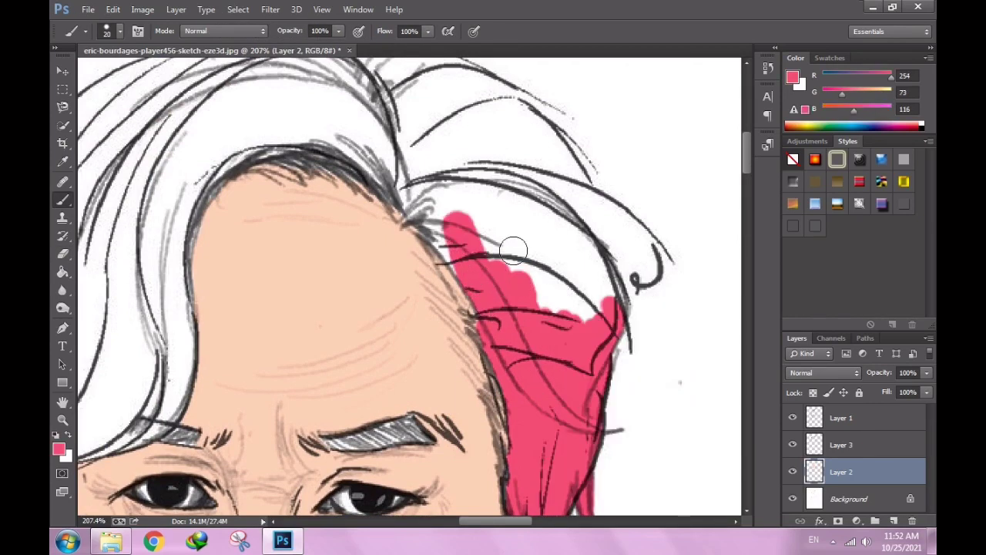
pyautogui.moveTo(513, 250)
pyautogui.mouseDown()
pyautogui.moveTo(597, 266)
pyautogui.moveTo(609, 296)
pyautogui.moveTo(590, 220)
pyautogui.moveTo(547, 150)
pyautogui.moveTo(555, 139)
pyautogui.moveTo(532, 181)
pyautogui.moveTo(493, 192)
pyautogui.moveTo(462, 170)
pyautogui.moveTo(440, 208)
pyautogui.moveTo(431, 200)
pyautogui.moveTo(471, 272)
pyautogui.mouseUp()
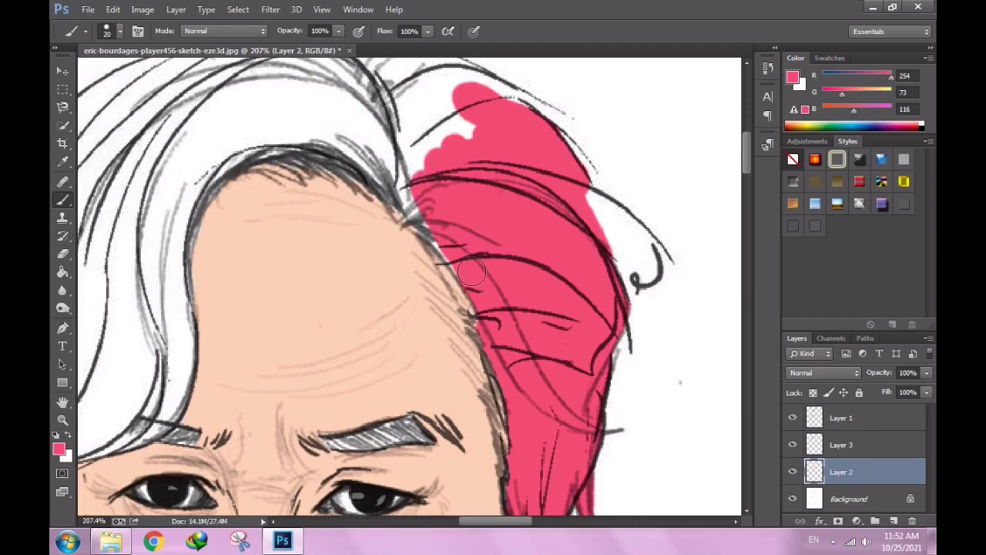
# Paint pink over the white hair between strands on top, including the top-right patch.
pyautogui.scroll(-5, 159, 209)
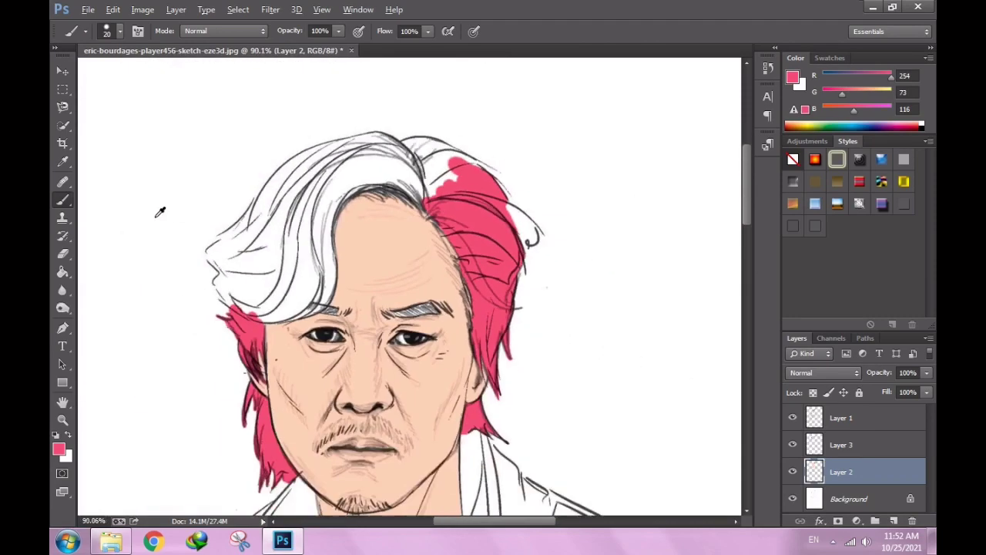
pyautogui.scroll(4, 512, 196)
pyautogui.scroll(2, 512, 197)
pyautogui.moveTo(512, 197)
pyautogui.mouseDown()
pyautogui.moveTo(462, 139)
pyautogui.moveTo(529, 235)
pyautogui.moveTo(417, 202)
pyautogui.moveTo(493, 247)
pyautogui.moveTo(496, 232)
pyautogui.moveTo(308, 231)
pyautogui.moveTo(303, 191)
pyautogui.moveTo(419, 170)
pyautogui.moveTo(319, 159)
pyautogui.moveTo(432, 84)
pyautogui.moveTo(384, 93)
pyautogui.mouseUp()
pyautogui.moveTo(510, 172)
pyautogui.mouseDown()
pyautogui.moveTo(670, 198)
pyautogui.moveTo(555, 139)
pyautogui.moveTo(603, 117)
pyautogui.moveTo(501, 94)
pyautogui.moveTo(543, 108)
pyautogui.mouseUp()
pyautogui.scroll(-5, 543, 108)
pyautogui.scroll(4, 562, 183)
pyautogui.scroll(1, 562, 183)
pyautogui.moveTo(561, 182); pyautogui.dragTo(503, 141)
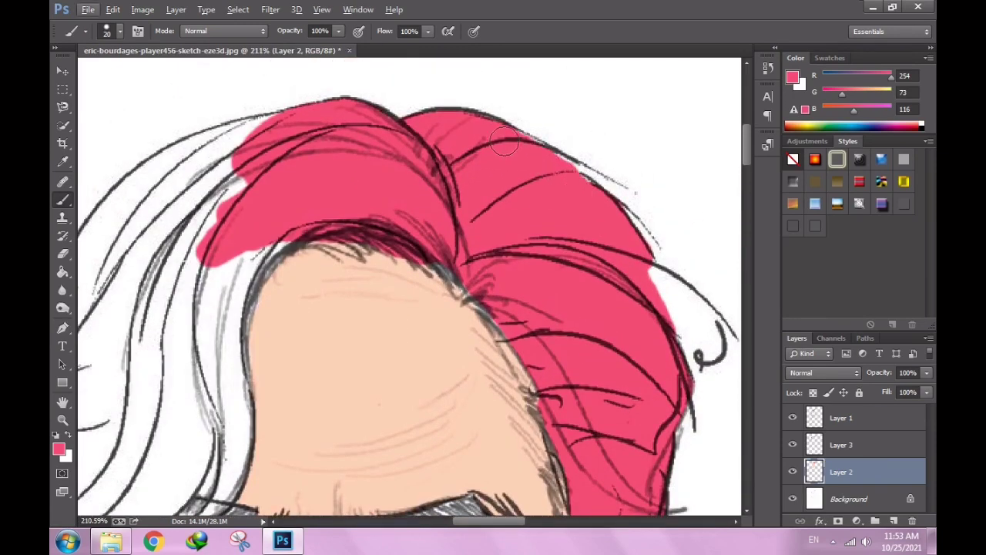
# Paint the left hair and the side hair edge pink down to the eyebrow.
pyautogui.scroll(-5, 566, 182)
pyautogui.scroll(4, 414, 193)
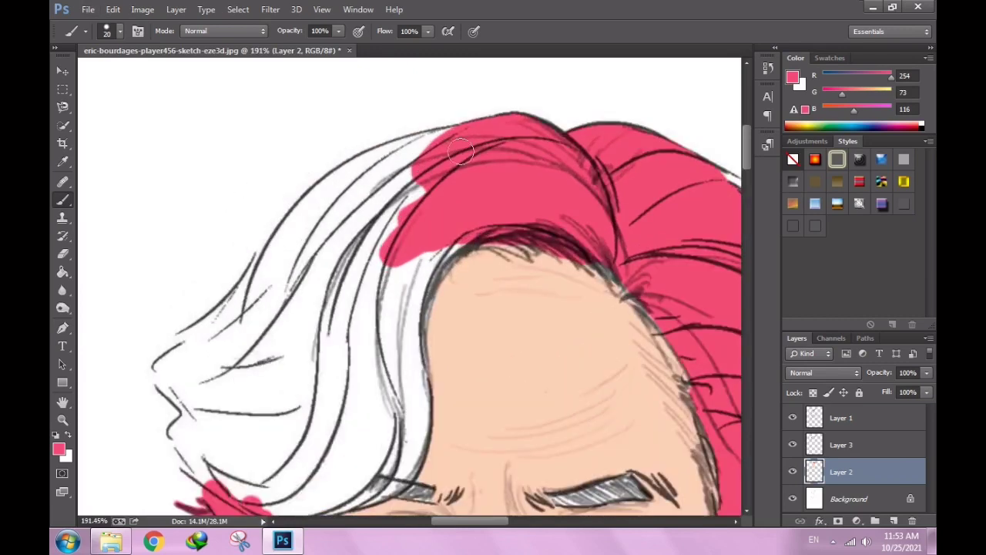
pyautogui.moveTo(385, 161)
pyautogui.mouseDown()
pyautogui.moveTo(432, 151)
pyautogui.moveTo(305, 219)
pyautogui.moveTo(373, 185)
pyautogui.moveTo(370, 254)
pyautogui.moveTo(401, 324)
pyautogui.moveTo(385, 385)
pyautogui.mouseUp()
pyautogui.scroll(-2, 341, 282)
pyautogui.scroll(-3, 150, 301)
pyautogui.scroll(-1, 106, 357)
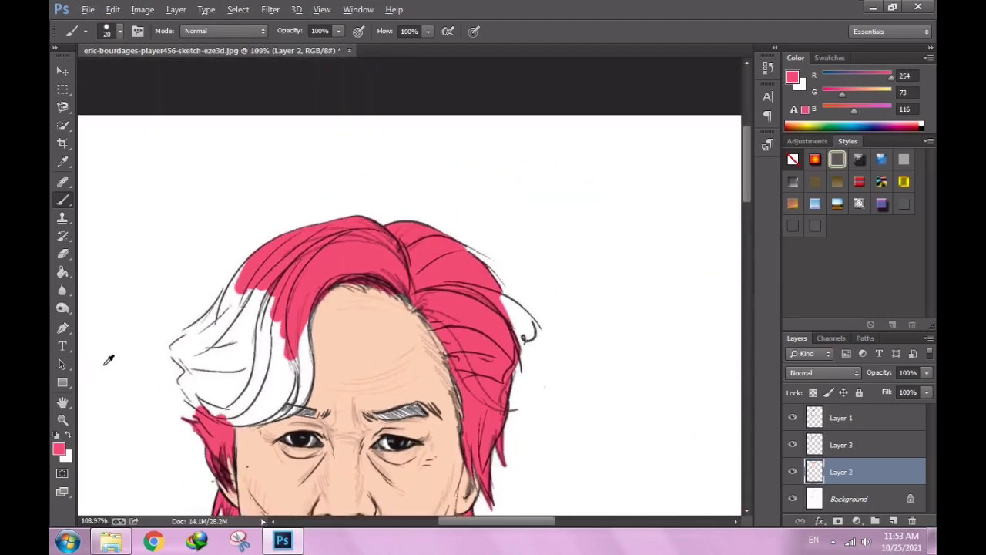
pyautogui.scroll(4, 197, 353)
pyautogui.moveTo(539, 262); pyautogui.dragTo(532, 401)
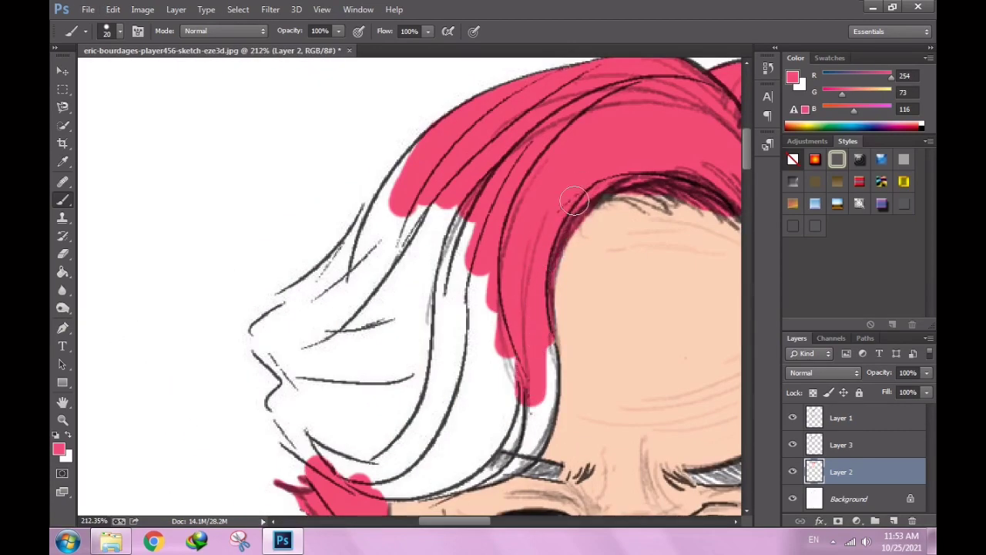
pyautogui.moveTo(509, 370)
pyautogui.mouseDown()
pyautogui.moveTo(540, 347)
pyautogui.moveTo(535, 432)
pyautogui.moveTo(537, 392)
pyautogui.moveTo(462, 332)
pyautogui.moveTo(440, 262)
pyautogui.moveTo(454, 193)
pyautogui.moveTo(433, 149)
pyautogui.mouseUp()
# Cover the white fringe strands near the face and above the eyebrow in pink.
pyautogui.moveTo(400, 187)
pyautogui.mouseDown()
pyautogui.moveTo(335, 339)
pyautogui.moveTo(322, 302)
pyautogui.moveTo(386, 354)
pyautogui.moveTo(437, 424)
pyautogui.mouseUp()
pyautogui.scroll(2, 462, 385)
pyautogui.moveTo(561, 334)
pyautogui.mouseDown()
pyautogui.moveTo(540, 353)
pyautogui.moveTo(467, 369)
pyautogui.moveTo(524, 339)
pyautogui.moveTo(431, 389)
pyautogui.moveTo(370, 382)
pyautogui.moveTo(478, 332)
pyautogui.moveTo(326, 348)
pyautogui.moveTo(370, 319)
pyautogui.moveTo(309, 275)
pyautogui.mouseUp()
pyautogui.scroll(2, 308, 275)
pyautogui.moveTo(375, 179)
pyautogui.mouseDown()
pyautogui.moveTo(380, 118)
pyautogui.moveTo(337, 179)
pyautogui.mouseUp()
# Extend the pink fill out to the left hair tuft's outline.
pyautogui.scroll(2, 370, 133)
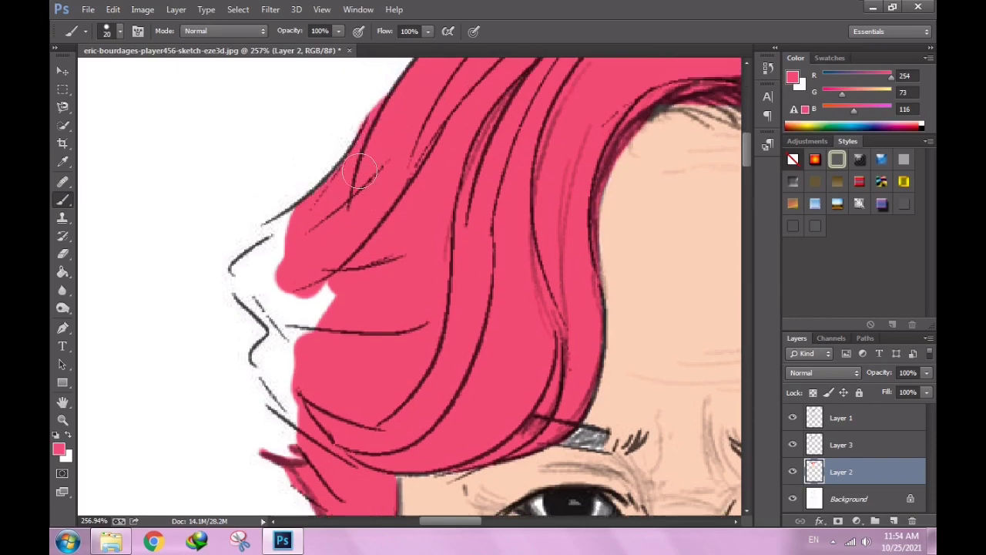
pyautogui.press('e')
pyautogui.press('Escape')
pyautogui.press('e')
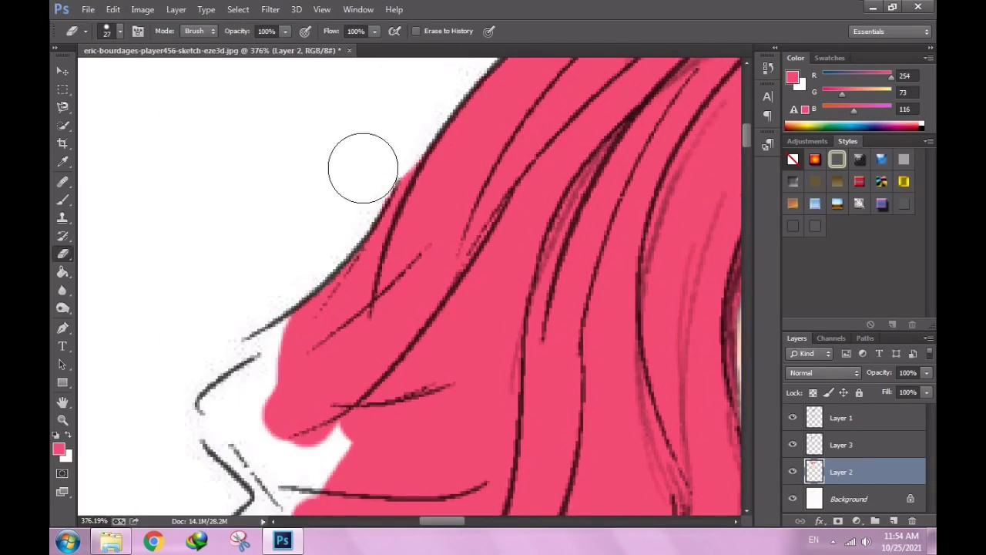
pyautogui.scroll(-1, 209, 334)
pyautogui.scroll(-1, 231, 334)
pyautogui.press('b')
pyautogui.moveTo(296, 335)
pyautogui.mouseDown()
pyautogui.moveTo(257, 337)
pyautogui.moveTo(267, 296)
pyautogui.mouseUp()
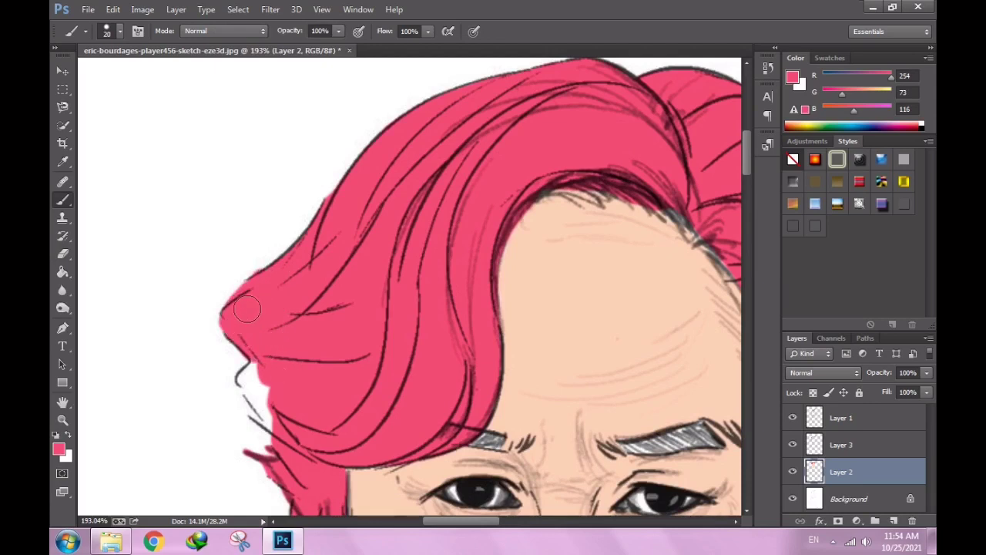
# Fill the white gaps along the hair tuft with pink, then undo that bad stroke.
pyautogui.scroll(1, 231, 308)
pyautogui.scroll(1, 254, 300)
pyautogui.press('e')
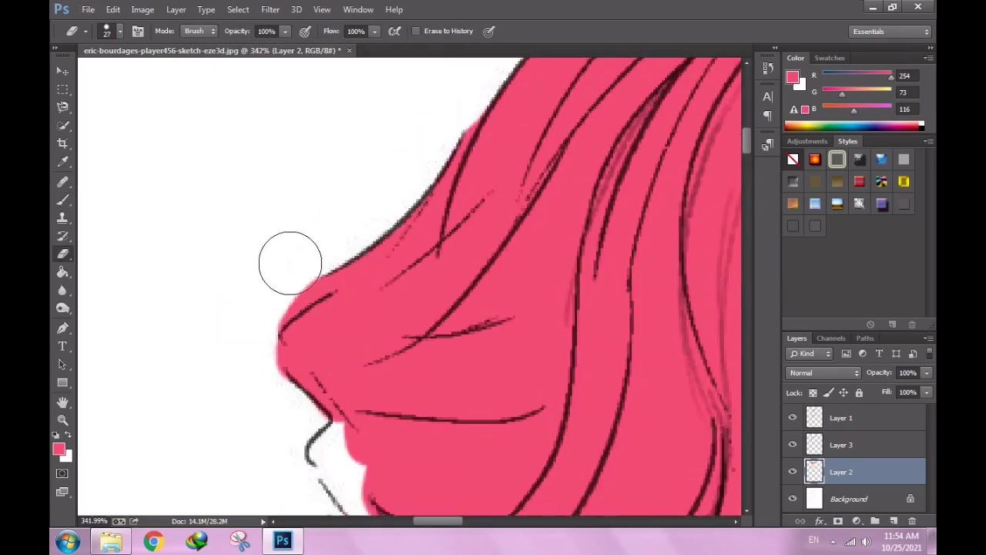
pyautogui.scroll(-3, 254, 293)
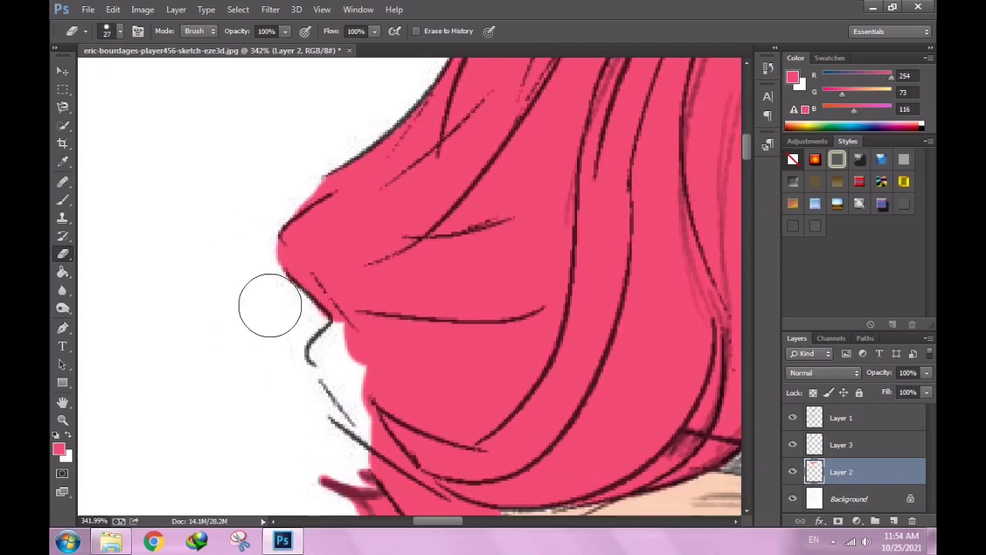
pyautogui.press('b')
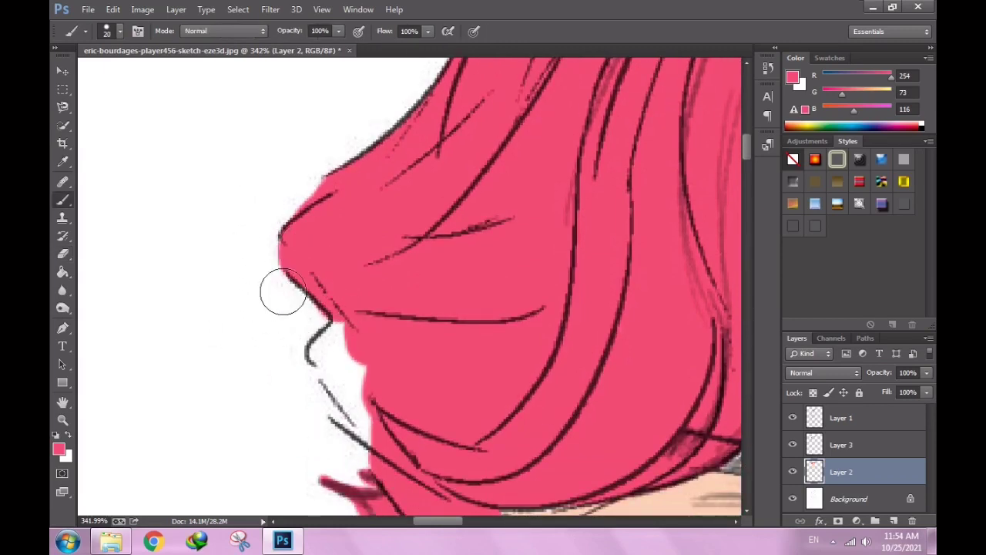
pyautogui.scroll(-1, 351, 287)
pyautogui.scroll(-1, 355, 287)
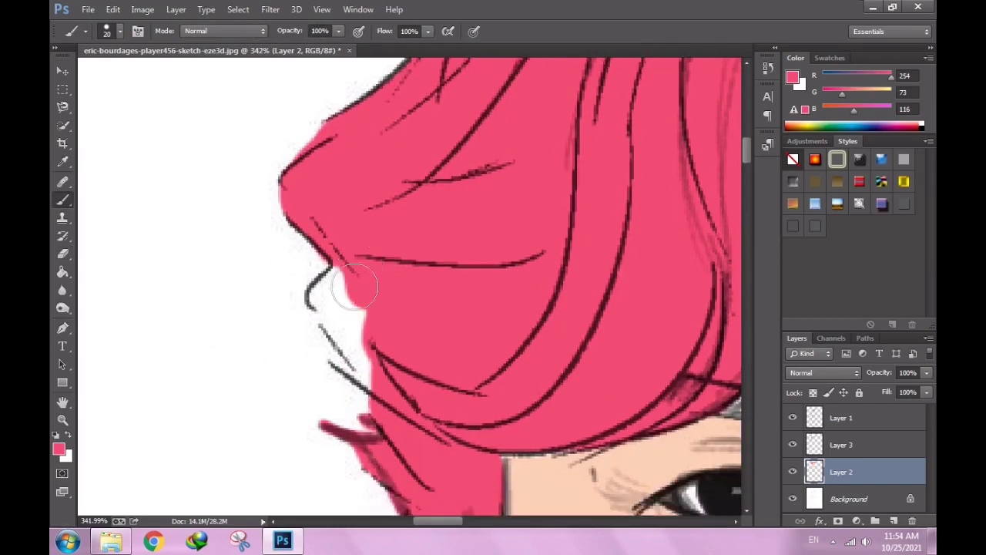
pyautogui.moveTo(355, 286)
pyautogui.mouseDown()
pyautogui.moveTo(319, 286)
pyautogui.moveTo(352, 286)
pyautogui.moveTo(339, 331)
pyautogui.moveTo(356, 357)
pyautogui.mouseUp()
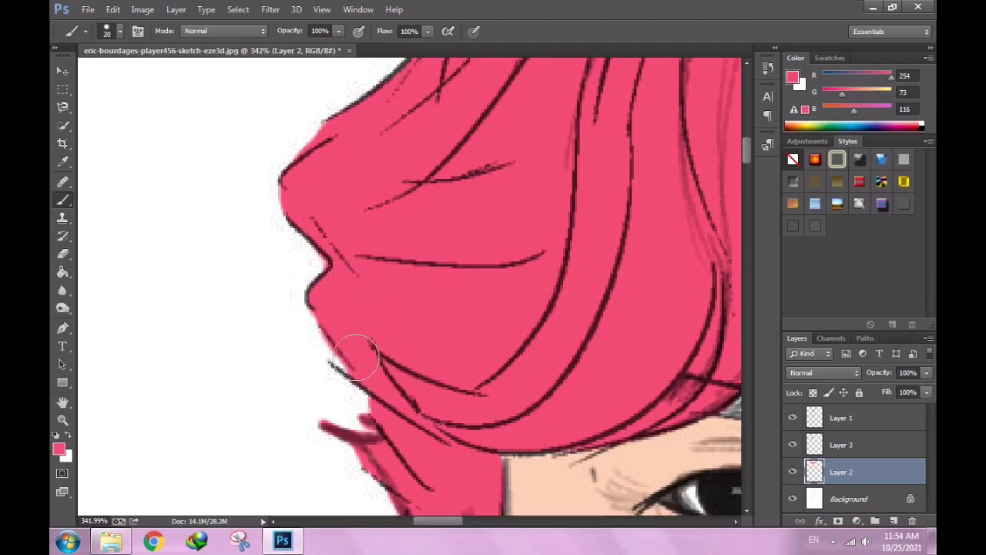
pyautogui.hotkey('ctrl', 'z')
# Set the eraser size to 6 and check the brush size settings.
pyautogui.press('e')
pyautogui.rightClick(269, 326)
pyautogui.write('6')
pyautogui.press('Return')
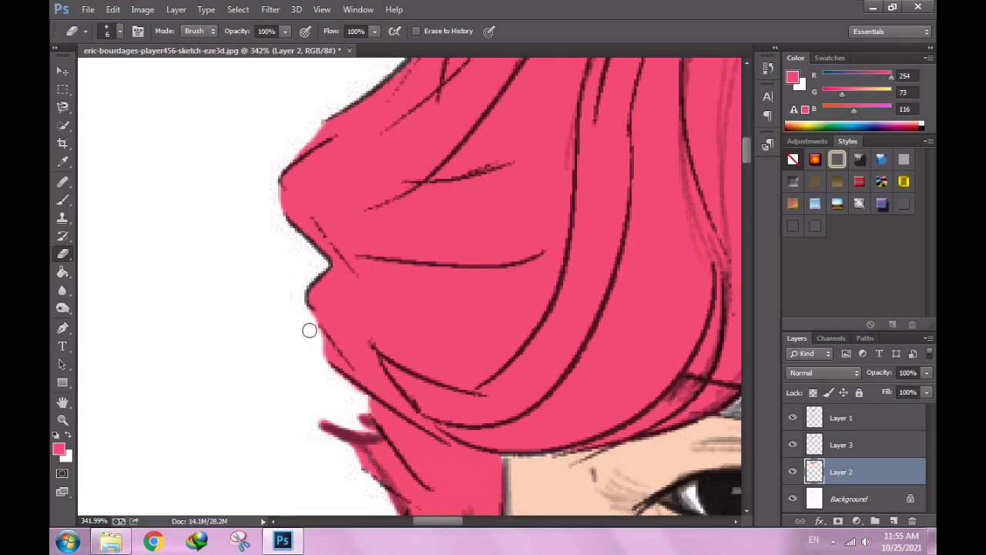
pyautogui.press('b')
pyautogui.rightClick(410, 311)
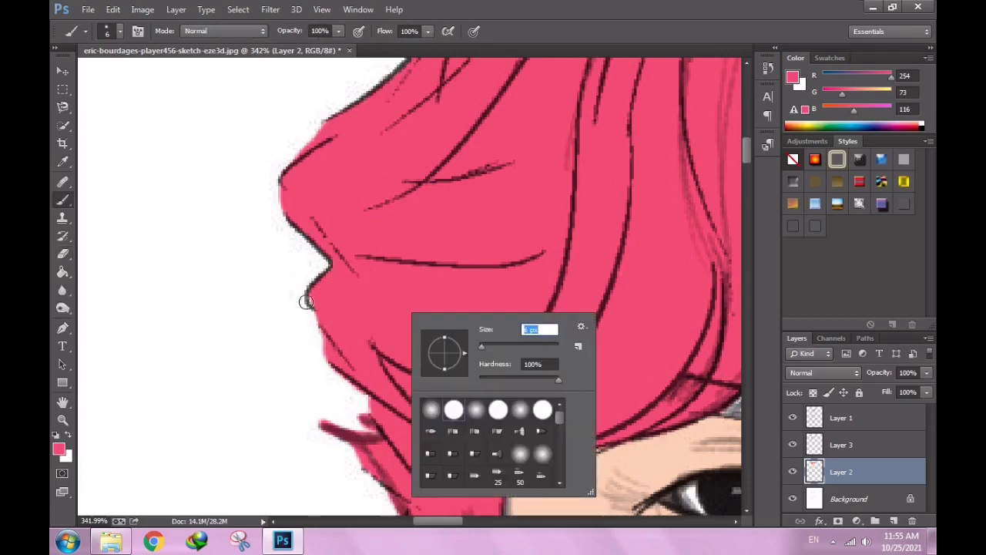
pyautogui.press('Return')
# Switch to the Eraser and make Layer 3 the working layer.
pyautogui.press('e')
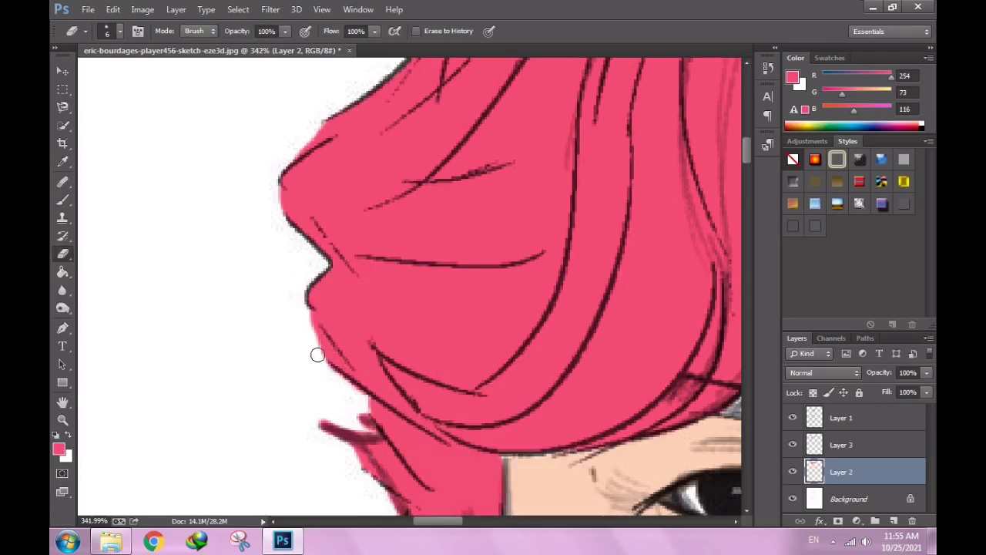
pyautogui.scroll(-3, 302, 316)
pyautogui.scroll(4, 366, 288)
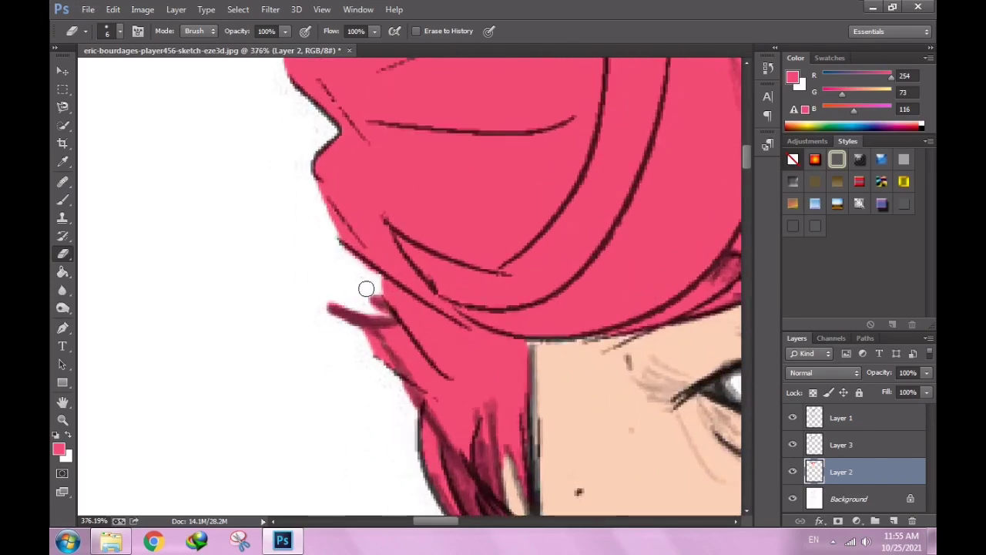
pyautogui.scroll(-2, 366, 342)
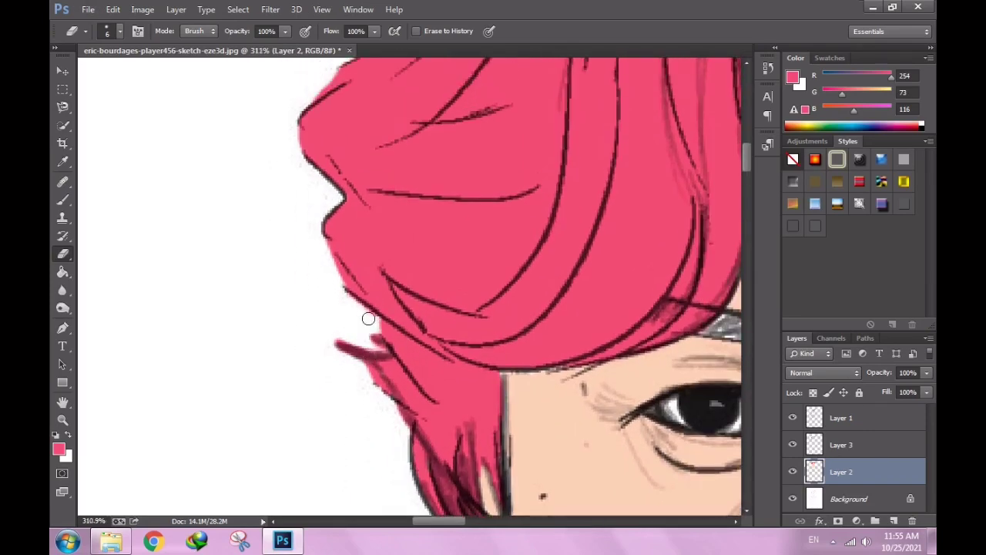
pyautogui.scroll(3, 361, 347)
pyautogui.click(842, 445)
# Erase the stray pink below the hair tuft and set the eraser to 34 px.
pyautogui.moveTo(343, 330)
pyautogui.mouseDown()
pyautogui.moveTo(365, 359)
pyautogui.moveTo(454, 363)
pyautogui.moveTo(425, 377)
pyautogui.mouseUp()
pyautogui.scroll(-5, 425, 378)
pyautogui.rightClick(330, 342)
pyautogui.write('34')
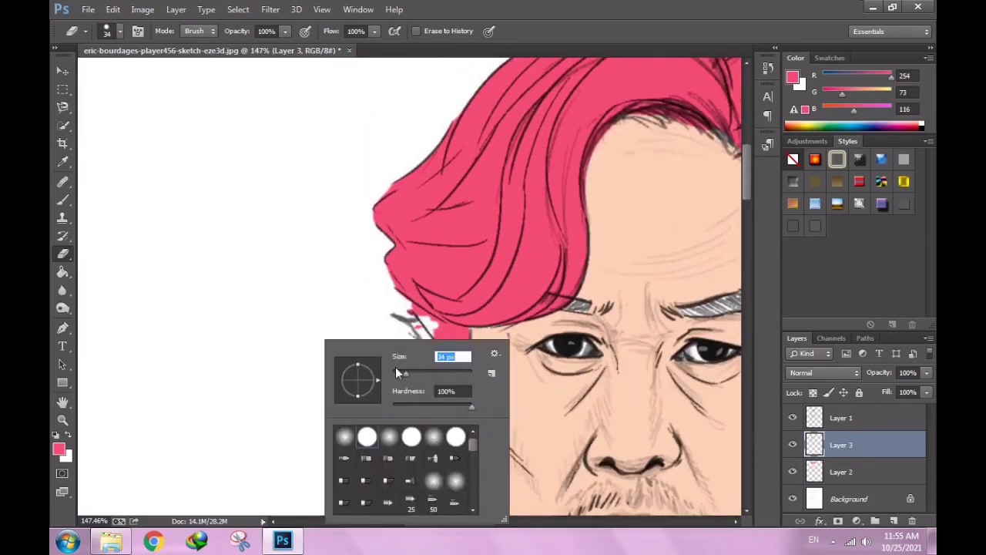
pyautogui.press('Return')
# Erase paint on the hair strands beside the ear, then resize the eraser to 14 px.
pyautogui.moveTo(412, 312)
pyautogui.mouseDown()
pyautogui.moveTo(454, 349)
pyautogui.moveTo(432, 370)
pyautogui.mouseUp()
pyautogui.scroll(1, 432, 370)
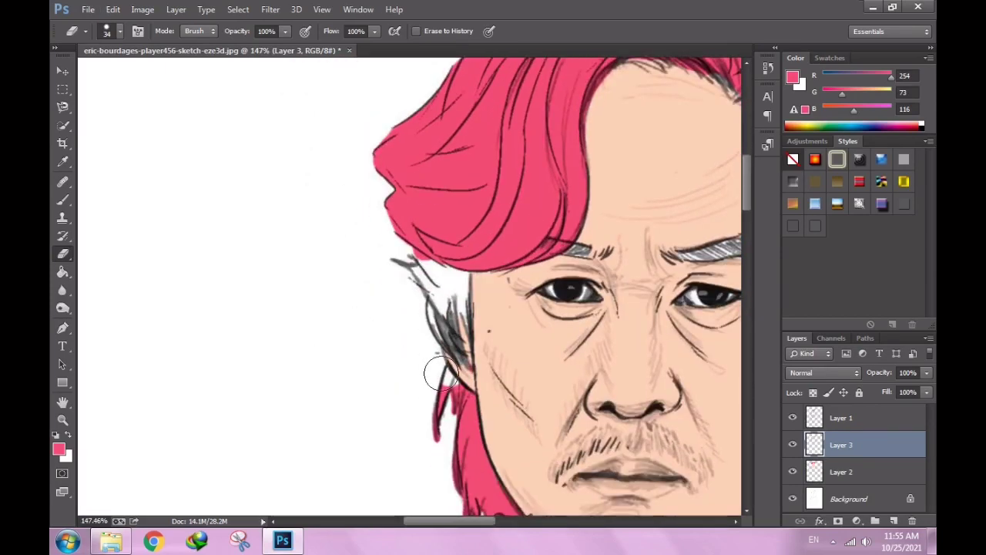
pyautogui.scroll(1, 424, 324)
pyautogui.moveTo(418, 277)
pyautogui.mouseDown()
pyautogui.moveTo(474, 322)
pyautogui.moveTo(435, 385)
pyautogui.moveTo(550, 418)
pyautogui.moveTo(473, 275)
pyautogui.mouseUp()
pyautogui.rightClick(475, 322)
pyautogui.write('14')
pyautogui.press('Return')
# Resize the eraser to 50 px, then to 18 px.
pyautogui.scroll(-3, 435, 385)
pyautogui.scroll(1, 431, 368)
pyautogui.rightClick(431, 368)
pyautogui.write('50')
pyautogui.press('Return')
pyautogui.scroll(1, 473, 275)
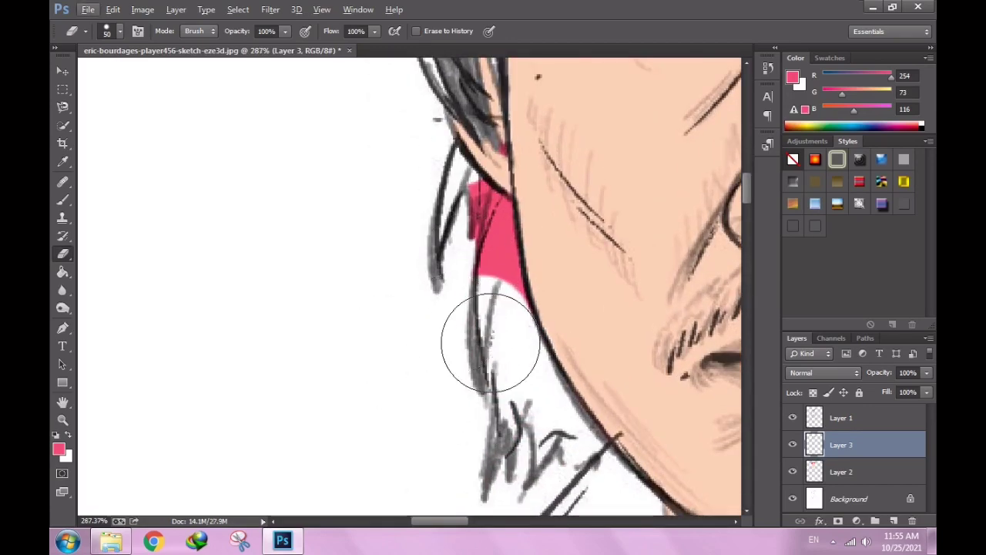
pyautogui.rightClick(520, 421)
pyautogui.write('18')
pyautogui.press('Return')
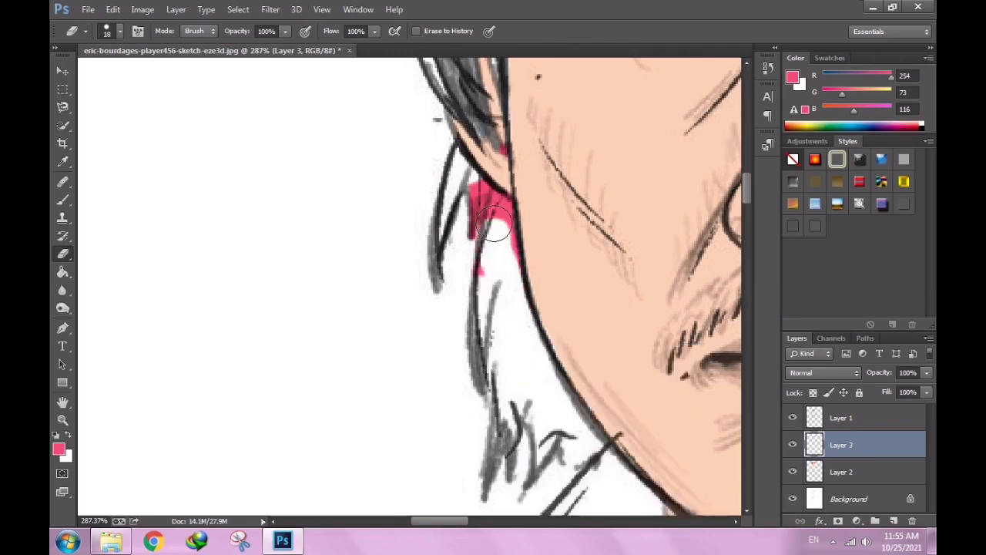
# Erase most of the leftover pink strand by the ear and set the eraser to 8 px.
pyautogui.moveTo(502, 308)
pyautogui.mouseDown()
pyautogui.moveTo(496, 221)
pyautogui.moveTo(466, 231)
pyautogui.mouseUp()
pyautogui.scroll(2, 497, 212)
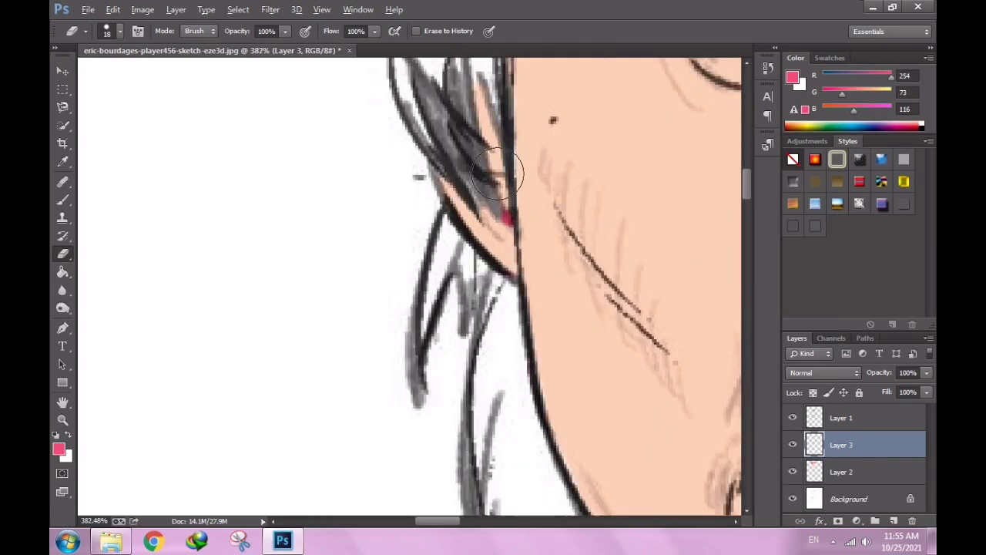
pyautogui.rightClick(506, 224)
pyautogui.write('8')
pyautogui.press('Return')
pyautogui.scroll(-2, 531, 294)
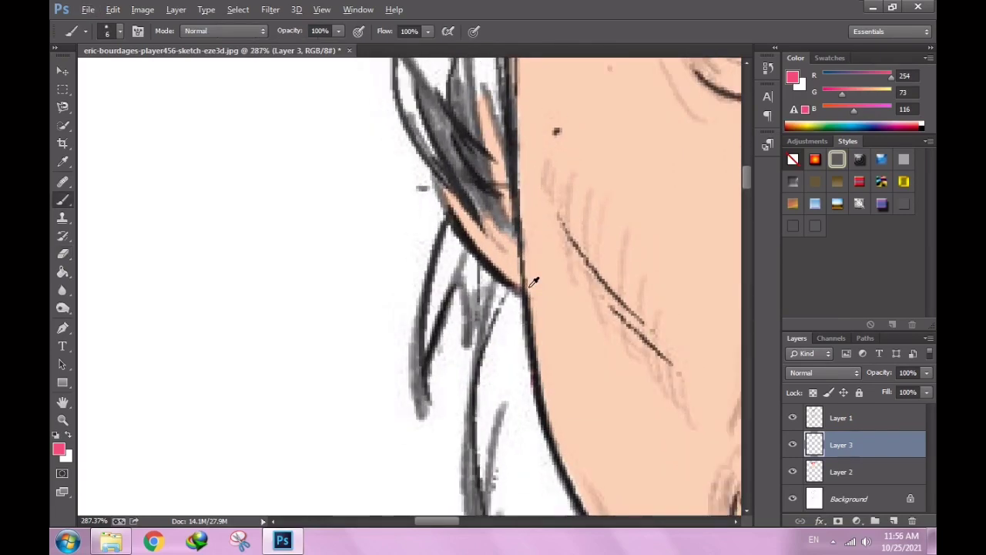
pyautogui.scroll(-2, 530, 293)
# Sample the skin tone from the face and make Layer 2, the hair layer, active.
pyautogui.press('b')
pyautogui.keyDown('alt'); pyautogui.click(531, 255); pyautogui.keyUp('alt')
pyautogui.scroll(-1, 555, 374)
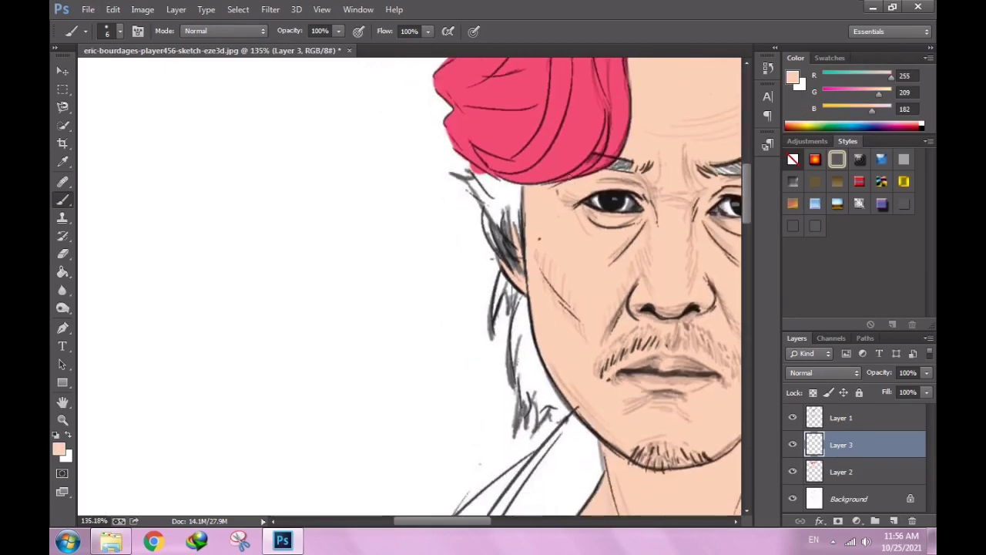
pyautogui.scroll(2, 491, 246)
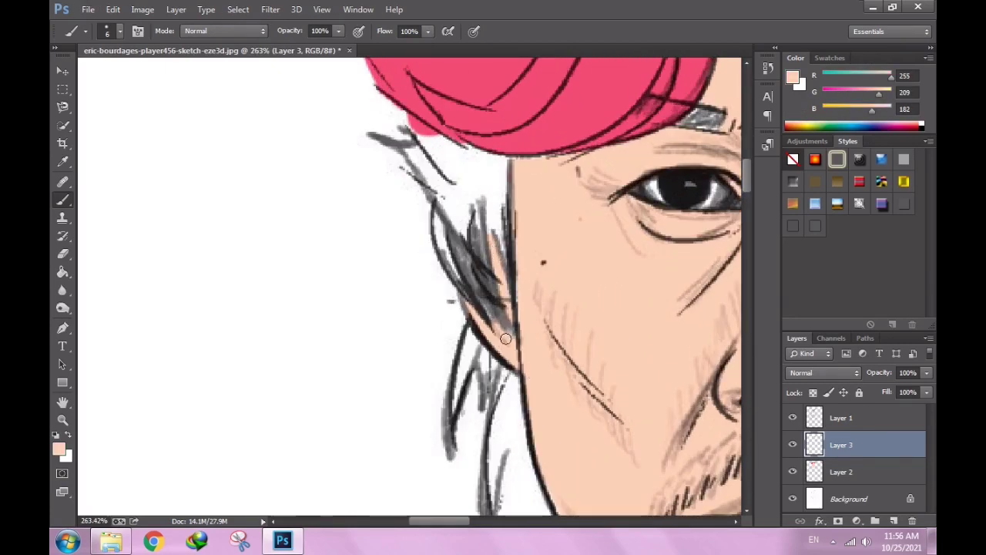
pyautogui.scroll(-5, 457, 313)
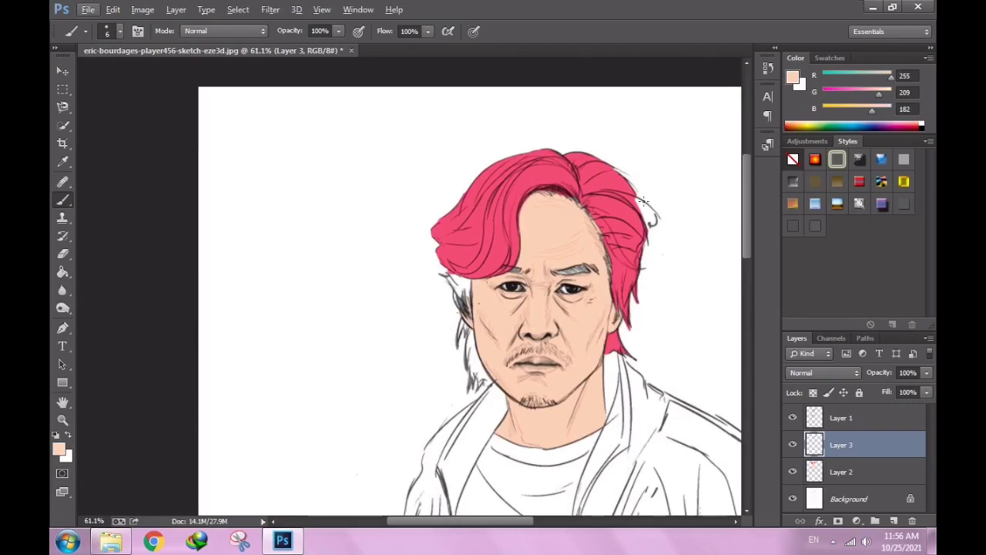
pyautogui.click(863, 472)
pyautogui.scroll(3, 439, 307)
# Sample the hair pink and paint pink hair down beside the neck.
pyautogui.keyDown('alt'); pyautogui.click(513, 188); pyautogui.keyUp('alt')
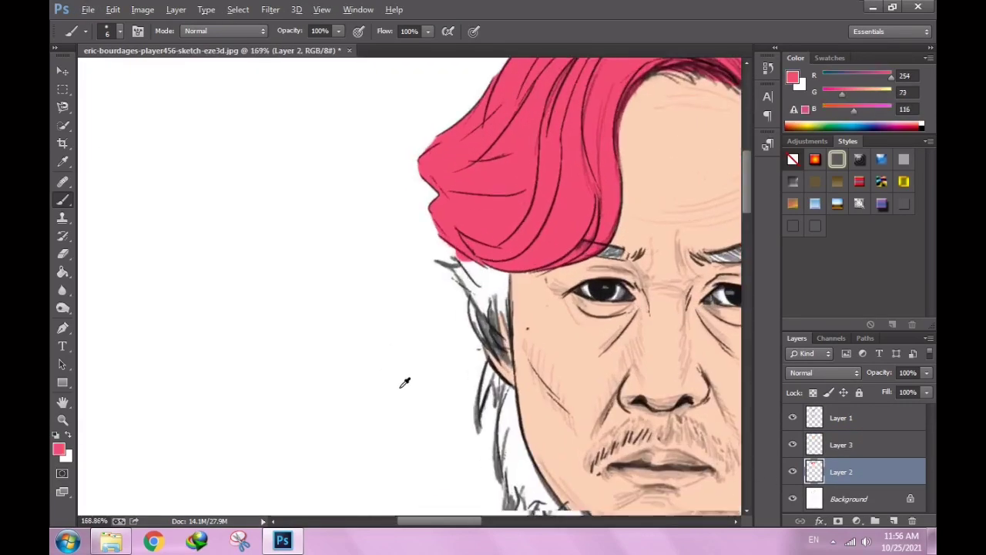
pyautogui.scroll(2, 403, 383)
pyautogui.scroll(2, 622, 429)
pyautogui.moveTo(598, 339)
pyautogui.mouseDown()
pyautogui.moveTo(574, 386)
pyautogui.moveTo(625, 343)
pyautogui.moveTo(623, 331)
pyautogui.mouseUp()
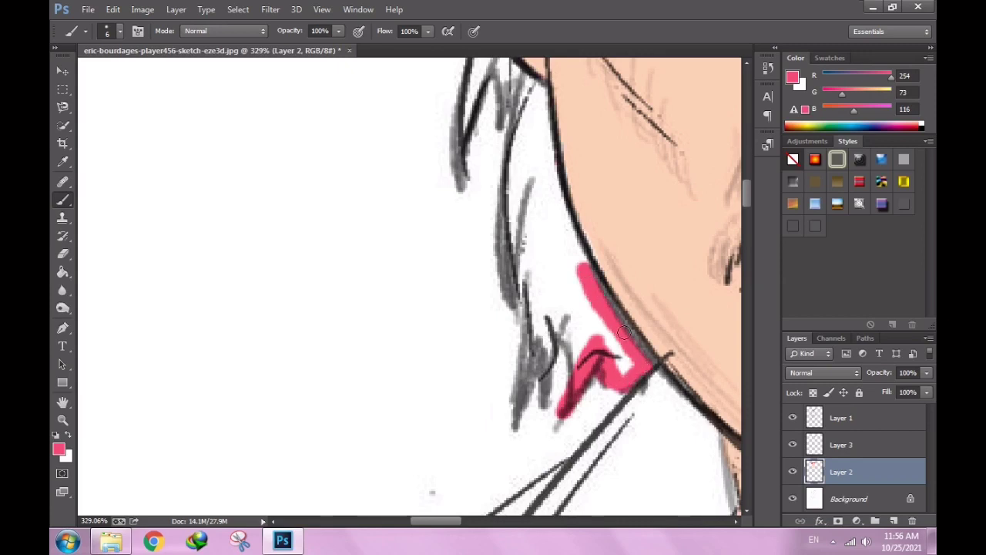
pyautogui.moveTo(588, 272)
pyautogui.mouseDown()
pyautogui.moveTo(619, 367)
pyautogui.moveTo(579, 312)
pyautogui.mouseUp()
pyautogui.press('e')
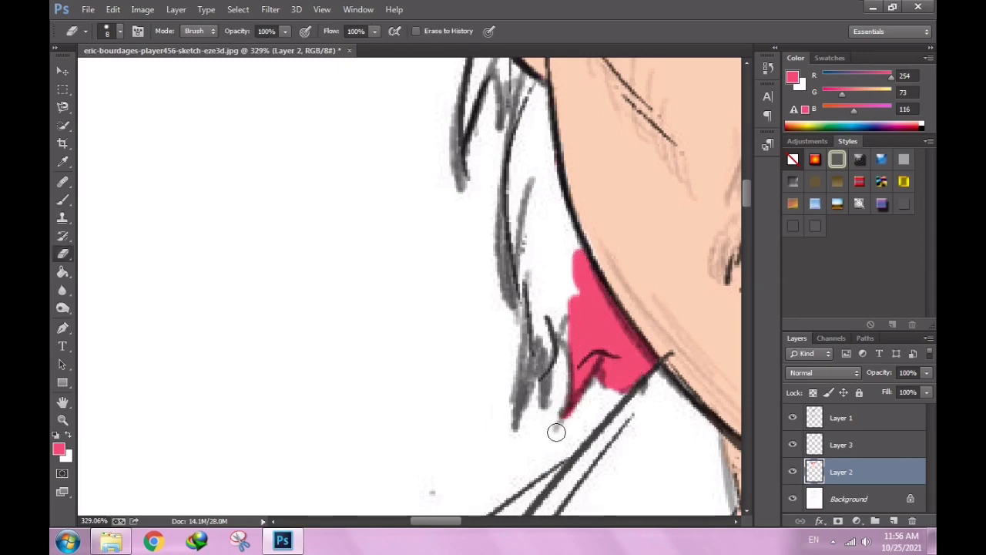
pyautogui.press('b')
# With a 12 px brush, fill the remaining pink gaps in the hair by the neck.
pyautogui.rightClick(574, 316)
pyautogui.moveTo(664, 344); pyautogui.dragTo(669, 343)
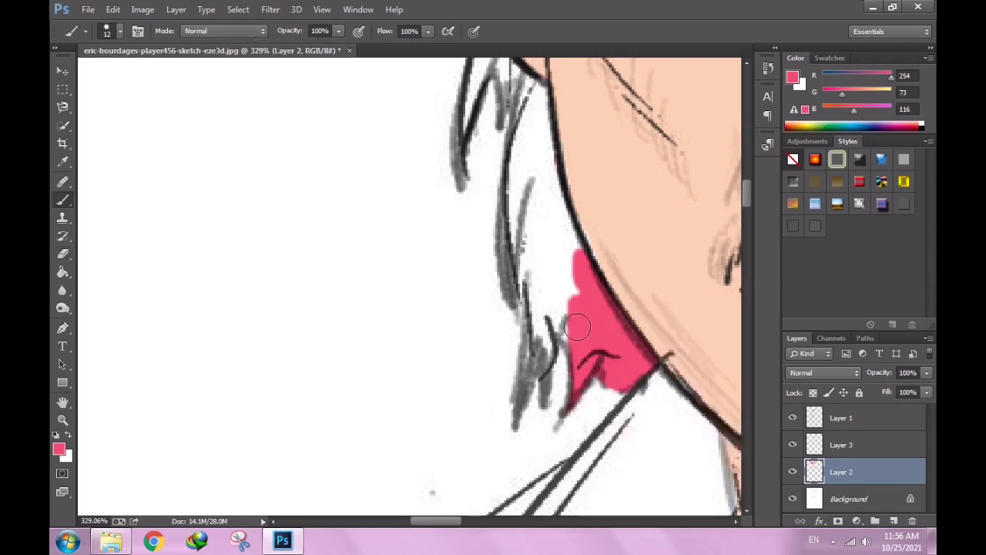
pyautogui.moveTo(571, 308)
pyautogui.mouseDown()
pyautogui.moveTo(548, 343)
pyautogui.moveTo(555, 288)
pyautogui.moveTo(577, 276)
pyautogui.moveTo(532, 131)
pyautogui.moveTo(524, 254)
pyautogui.moveTo(535, 245)
pyautogui.moveTo(525, 248)
pyautogui.moveTo(522, 166)
pyautogui.mouseUp()
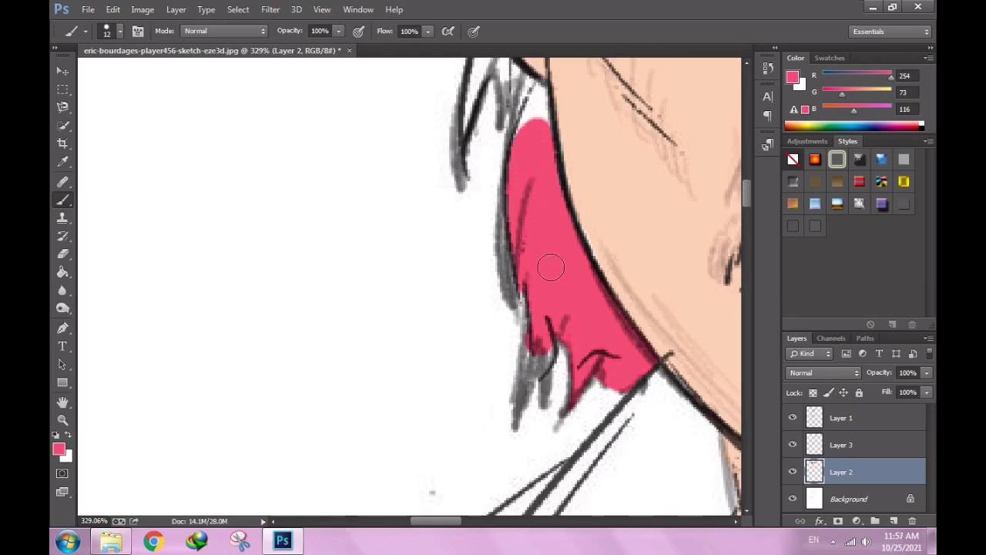
pyautogui.scroll(-1, 551, 268)
pyautogui.keyDown('alt'); pyautogui.click(608, 201); pyautogui.keyUp('alt')
pyautogui.keyDown('ctrl'); pyautogui.click(608, 202); pyautogui.keyUp('ctrl')
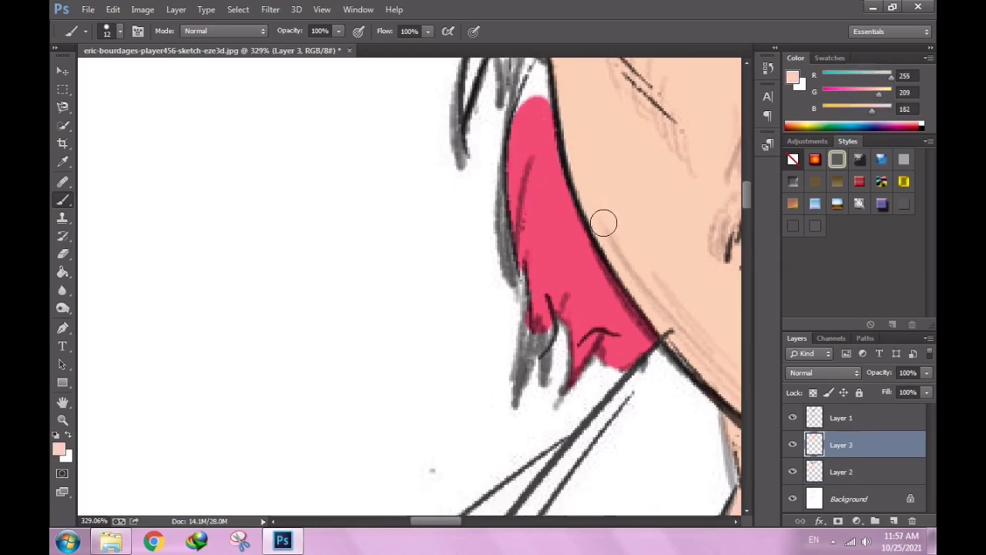
pyautogui.keyDown('ctrl'); pyautogui.click(566, 264); pyautogui.keyUp('ctrl')
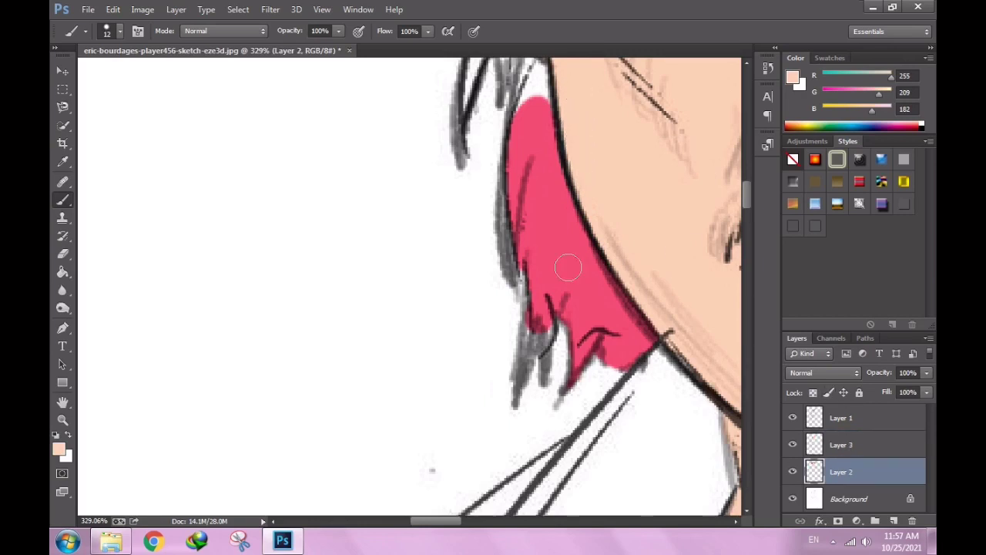
pyautogui.scroll(1, 540, 309)
# Paint pink along the hair strands with a 6 px brush, erasing spill between strands.
pyautogui.rightClick(587, 343)
pyautogui.write('6')
pyautogui.press('Return')
pyautogui.moveTo(537, 291); pyautogui.dragTo(518, 422)
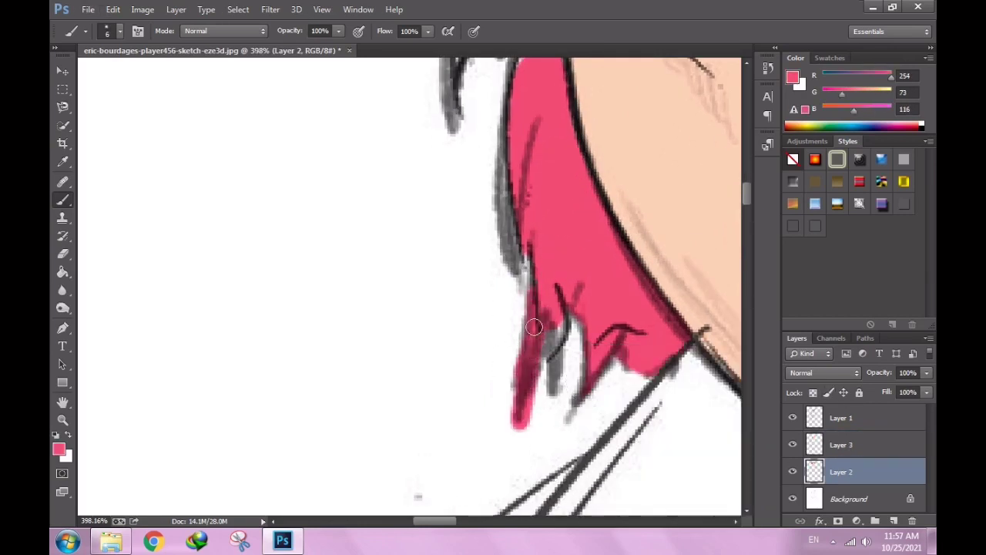
pyautogui.moveTo(553, 320); pyautogui.dragTo(557, 388)
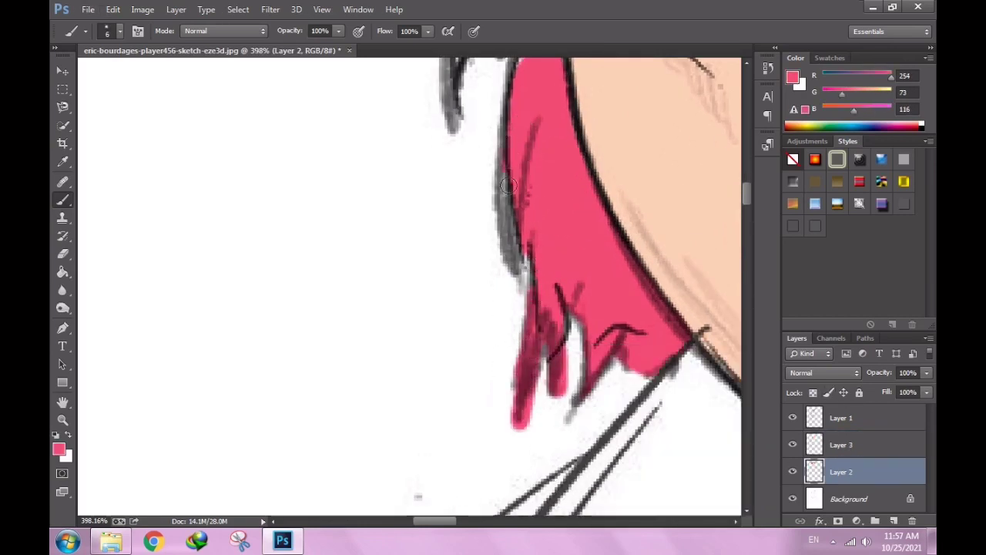
pyautogui.moveTo(506, 185); pyautogui.dragTo(524, 279)
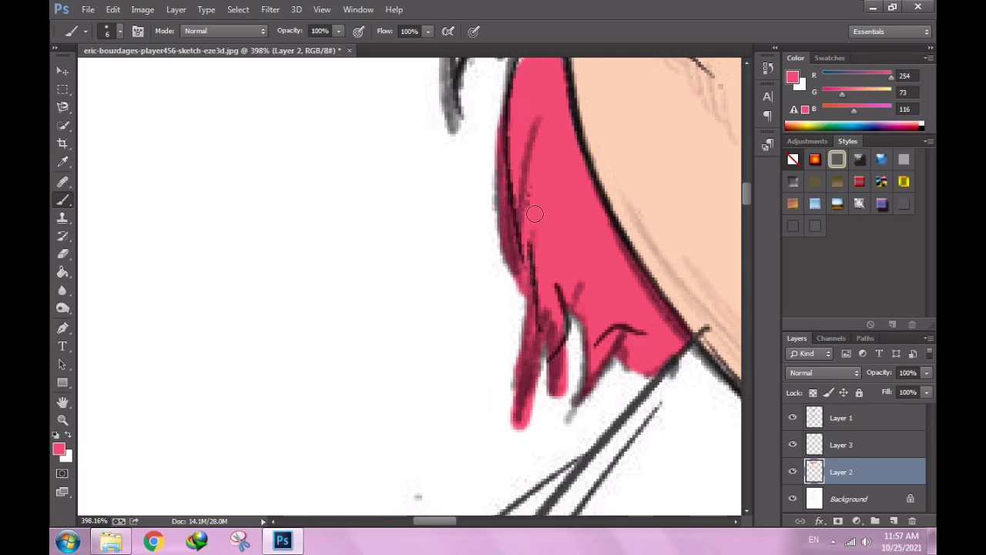
pyautogui.press('e')
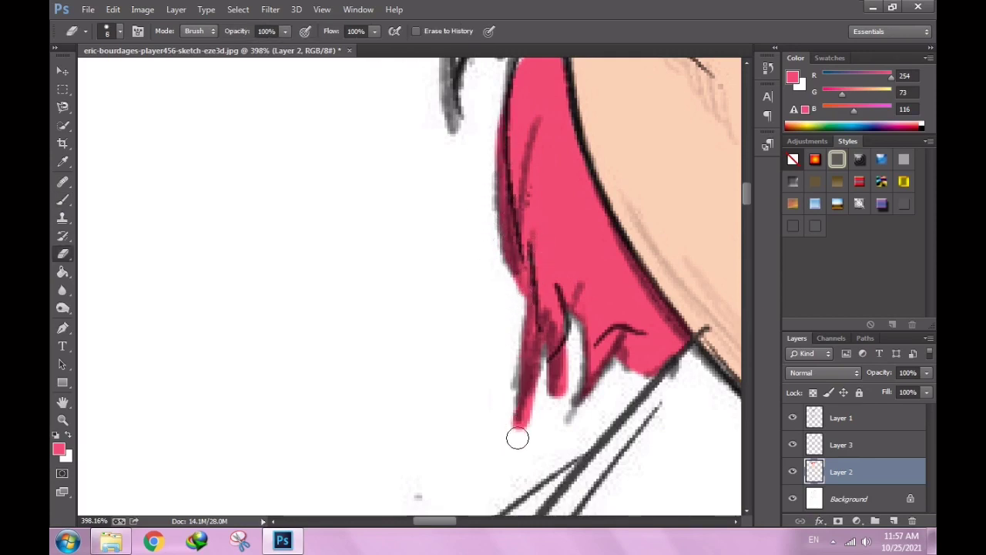
pyautogui.moveTo(518, 437); pyautogui.dragTo(571, 362)
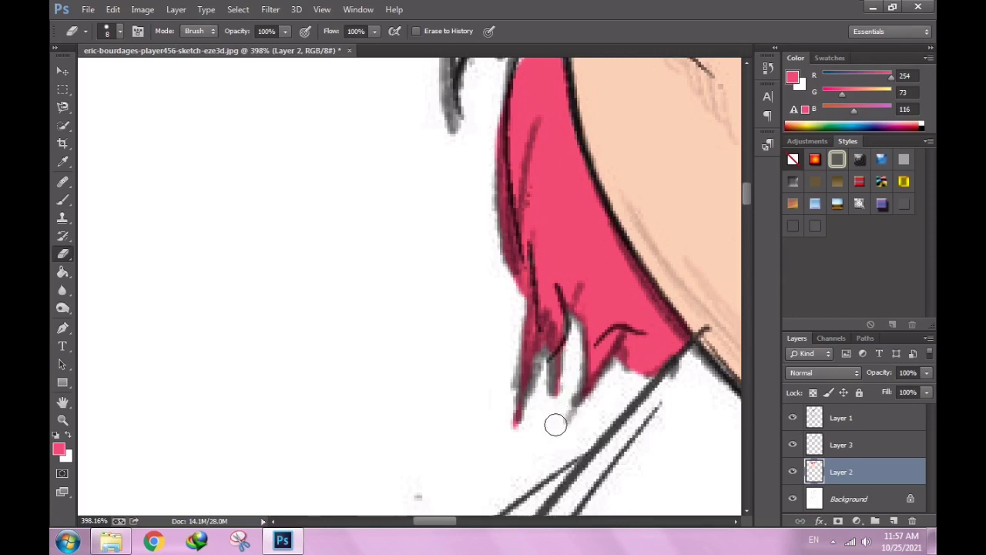
pyautogui.press('b')
# Paint thin pink along the strand edges with a 2 px brush.
pyautogui.scroll(2, 549, 385)
pyautogui.rightClick(652, 381)
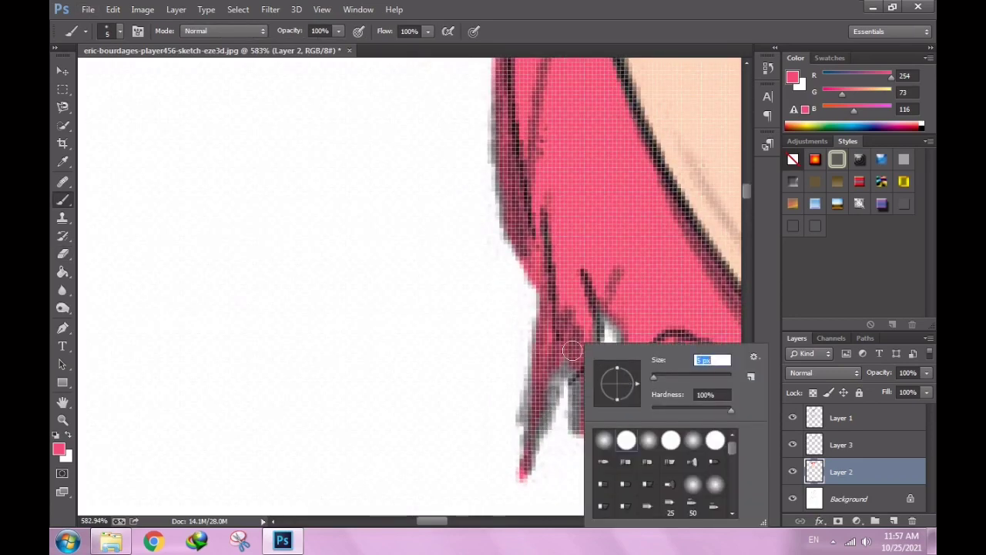
pyautogui.write('2')
pyautogui.press('Return')
pyautogui.moveTo(561, 367); pyautogui.dragTo(536, 428)
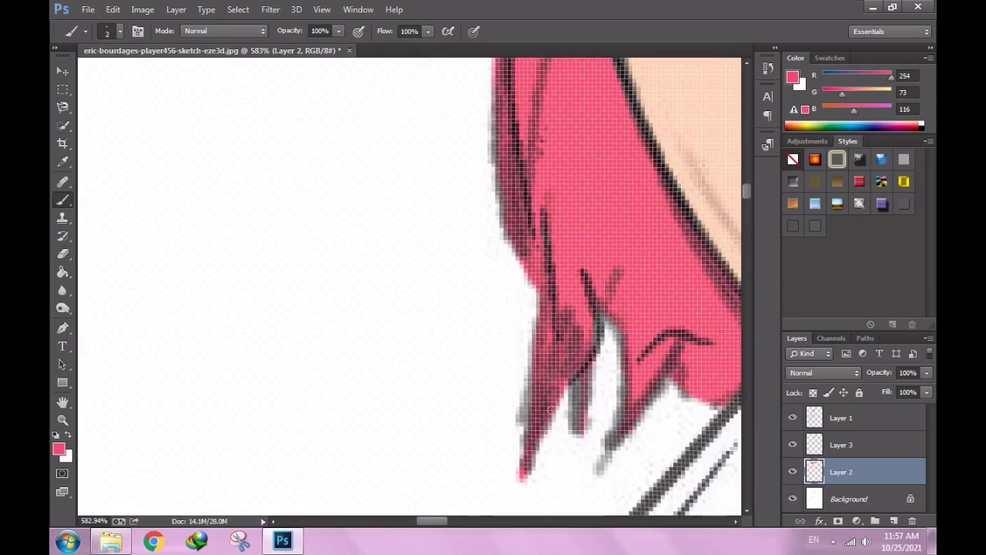
pyautogui.moveTo(521, 472)
pyautogui.mouseDown()
pyautogui.moveTo(511, 360)
pyautogui.moveTo(502, 476)
pyautogui.moveTo(532, 376)
pyautogui.moveTo(571, 436)
pyautogui.mouseUp()
pyautogui.press('e')
pyautogui.press('b')
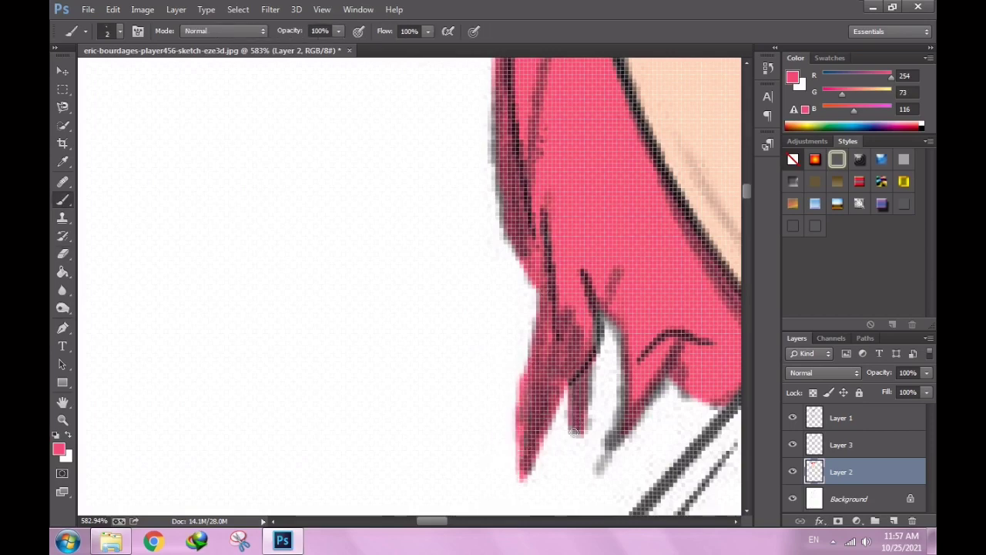
# Cover the lower grey strands and their tips in pink, erasing excess off one tip.
pyautogui.moveTo(594, 362); pyautogui.dragTo(582, 428)
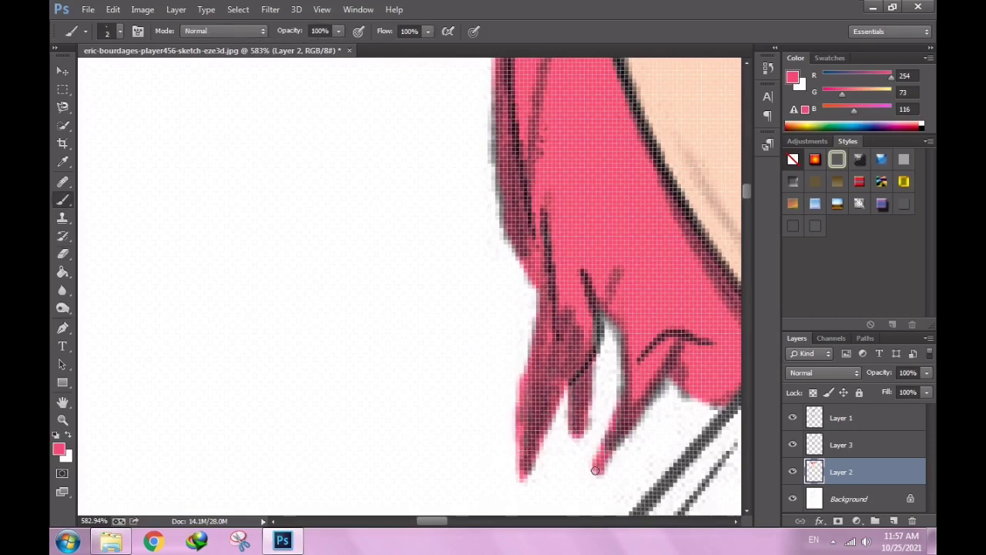
pyautogui.moveTo(595, 470); pyautogui.dragTo(620, 351)
pyautogui.moveTo(663, 378)
pyautogui.mouseDown()
pyautogui.moveTo(613, 458)
pyautogui.moveTo(613, 486)
pyautogui.moveTo(581, 482)
pyautogui.moveTo(599, 528)
pyautogui.mouseUp()
pyautogui.press('e')
pyautogui.rightClick(613, 491)
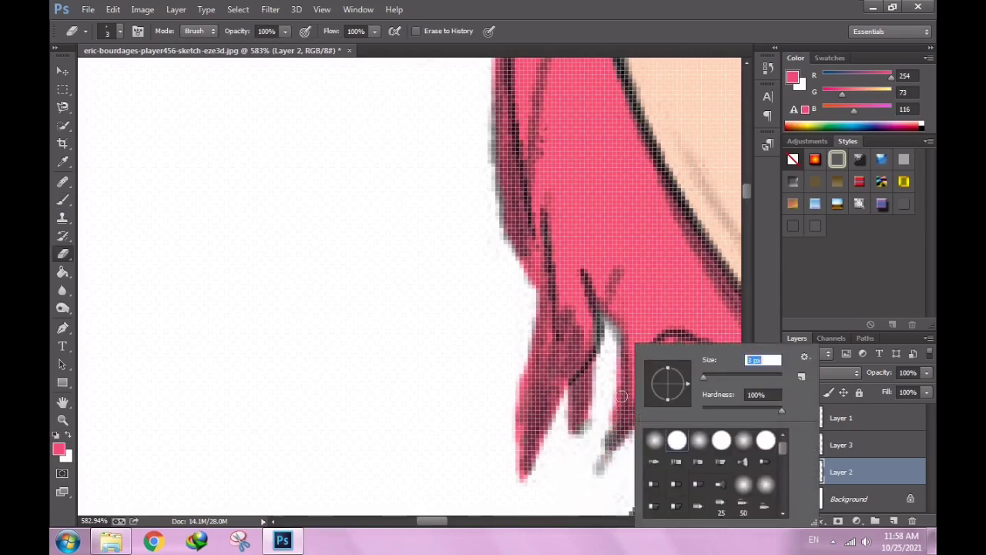
pyautogui.moveTo(621, 395); pyautogui.dragTo(615, 424)
pyautogui.press('b')
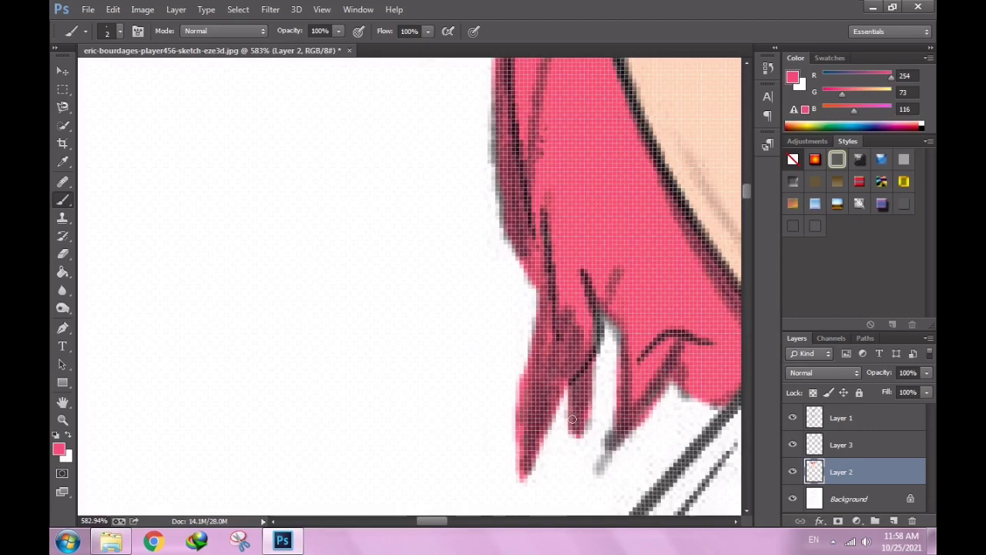
# Extend pink up the strand's left edge and fill the upper wedge between outlines.
pyautogui.scroll(-2, 577, 377)
pyautogui.scroll(3, 609, 339)
pyautogui.scroll(1, 589, 254)
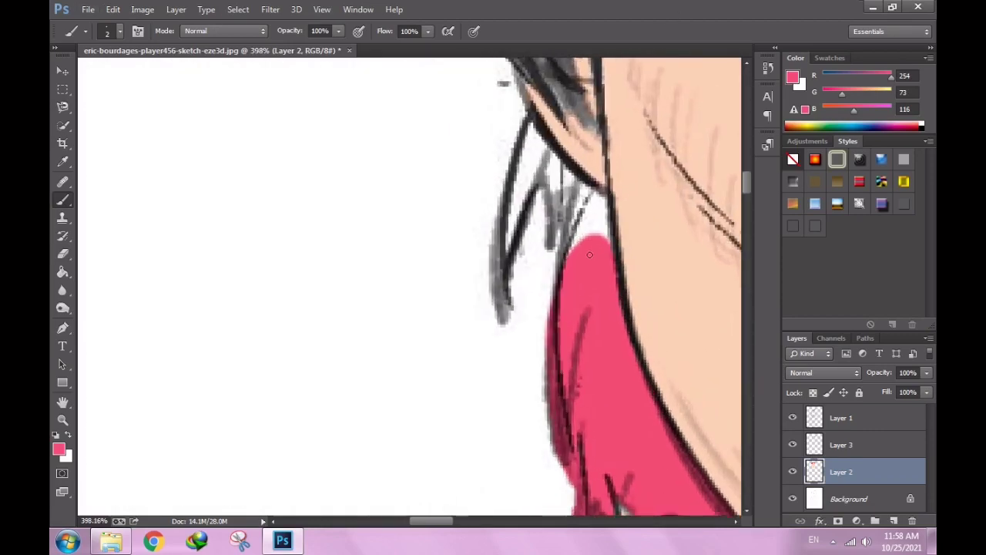
pyautogui.scroll(1, 600, 237)
pyautogui.rightClick(605, 269)
pyautogui.moveTo(609, 245)
pyautogui.mouseDown()
pyautogui.moveTo(598, 223)
pyautogui.moveTo(617, 191)
pyautogui.moveTo(632, 265)
pyautogui.moveTo(637, 199)
pyautogui.moveTo(585, 162)
pyautogui.moveTo(590, 270)
pyautogui.mouseUp()
pyautogui.moveTo(574, 173)
pyautogui.mouseDown()
pyautogui.moveTo(570, 143)
pyautogui.moveTo(544, 121)
pyautogui.moveTo(551, 108)
pyautogui.mouseUp()
pyautogui.moveTo(532, 154)
pyautogui.mouseDown()
pyautogui.moveTo(540, 110)
pyautogui.moveTo(528, 206)
pyautogui.mouseUp()
# Paint over the grey streak in pink with a 2 px brush.
pyautogui.rightClick(568, 124)
pyautogui.write('2')
pyautogui.press('Return')
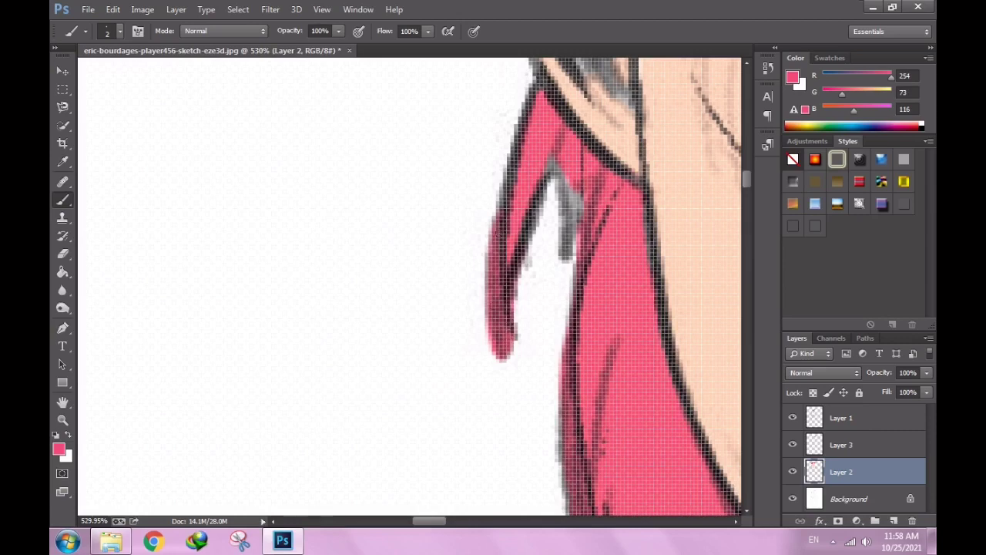
pyautogui.moveTo(552, 170); pyautogui.dragTo(574, 196)
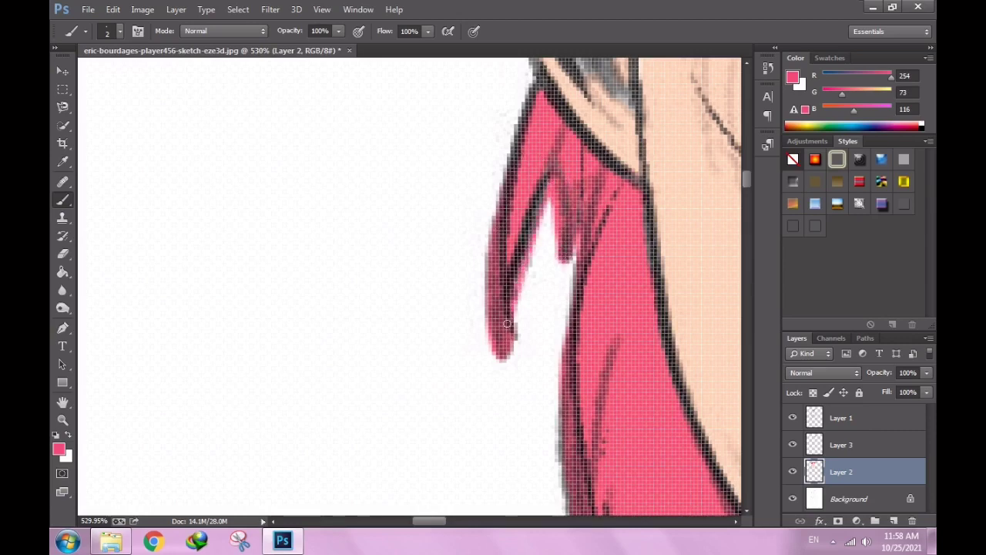
pyautogui.scroll(-2, 516, 228)
pyautogui.scroll(1, 510, 228)
pyautogui.scroll(1, 509, 228)
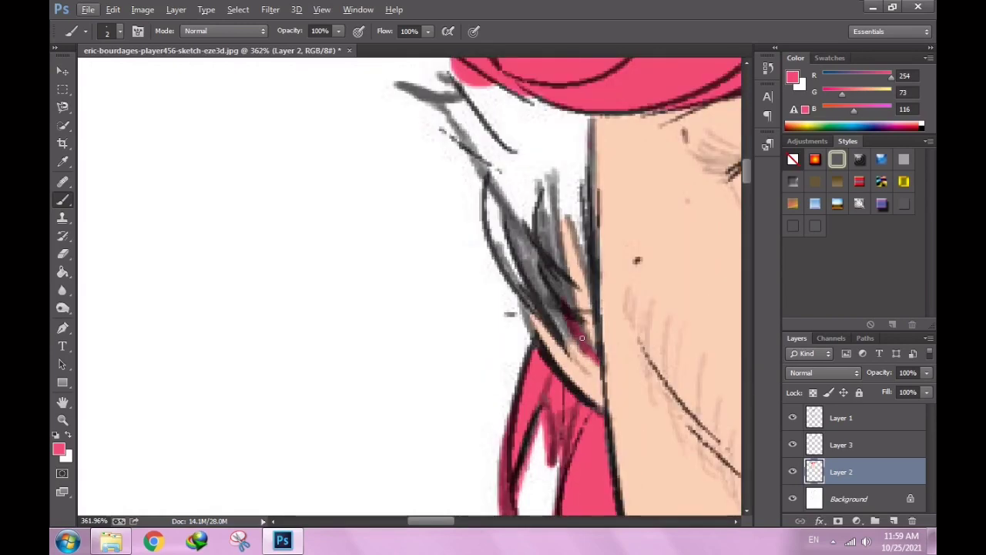
pyautogui.scroll(2, 563, 276)
pyautogui.scroll(1, 559, 265)
# Paint pink along the hair edge and cover the remaining grey strokes.
pyautogui.rightClick(553, 259)
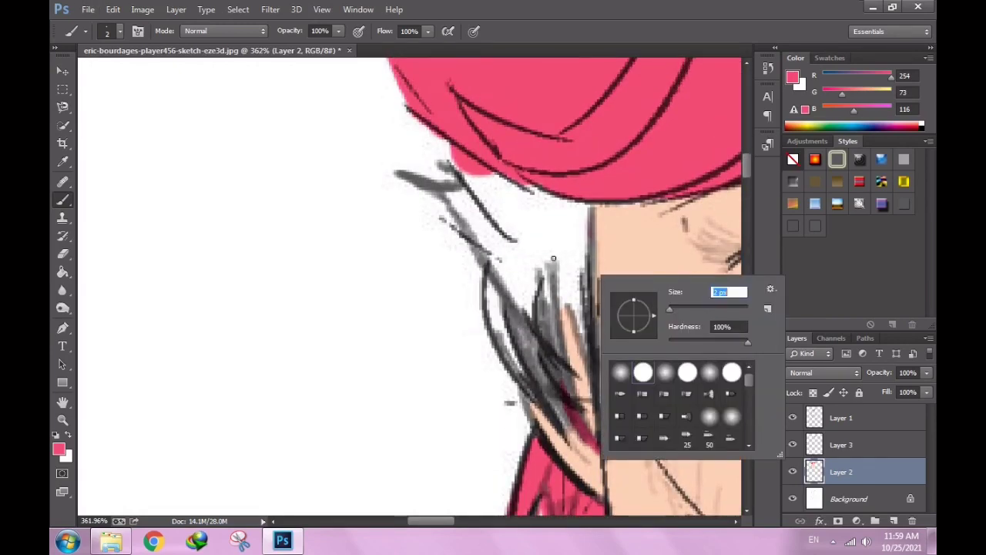
pyautogui.moveTo(463, 156)
pyautogui.mouseDown()
pyautogui.moveTo(509, 216)
pyautogui.moveTo(571, 231)
pyautogui.moveTo(579, 246)
pyautogui.moveTo(575, 227)
pyautogui.moveTo(548, 248)
pyautogui.moveTo(466, 202)
pyautogui.moveTo(521, 288)
pyautogui.moveTo(548, 263)
pyautogui.mouseUp()
pyautogui.rightClick(572, 272)
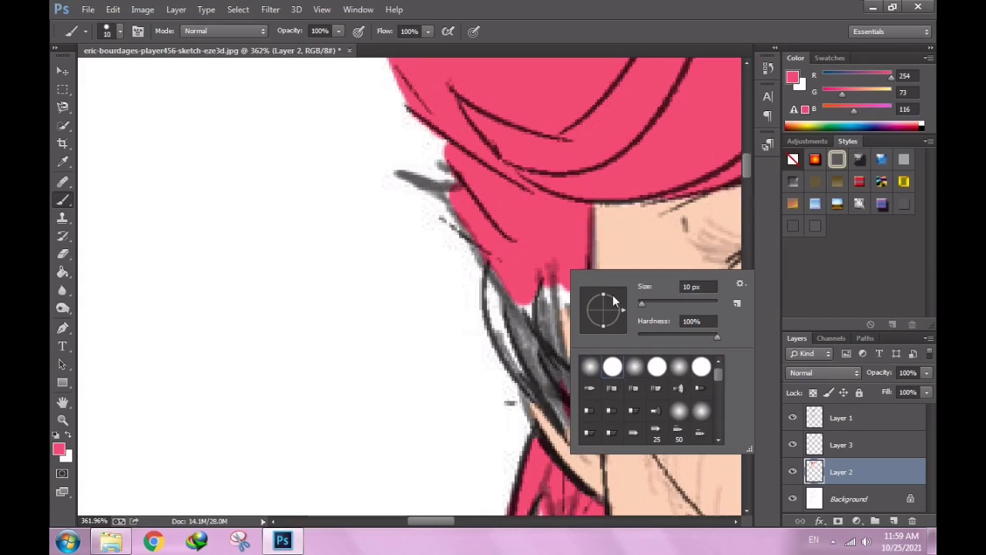
pyautogui.click(528, 267)
pyautogui.moveTo(577, 295); pyautogui.dragTo(585, 327)
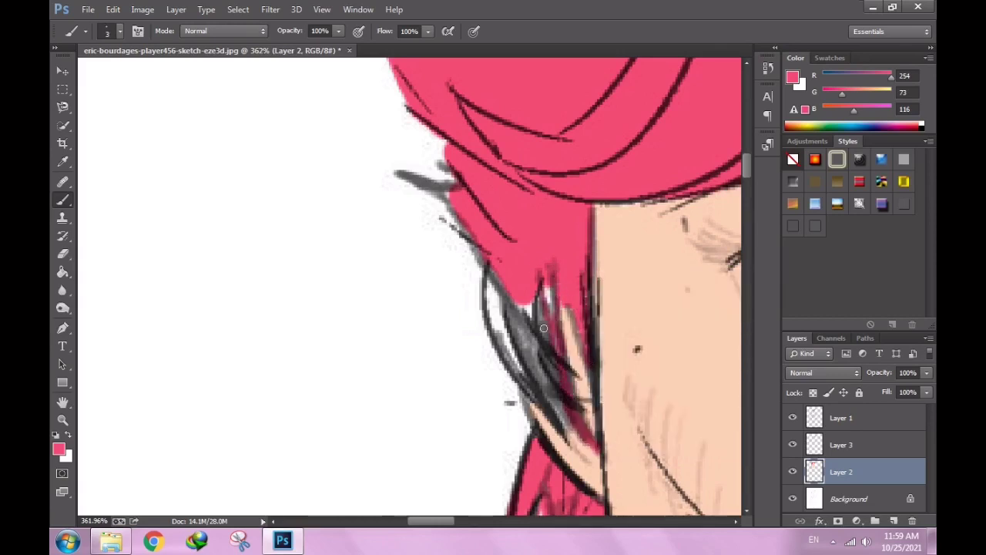
pyautogui.moveTo(558, 369); pyautogui.dragTo(523, 291)
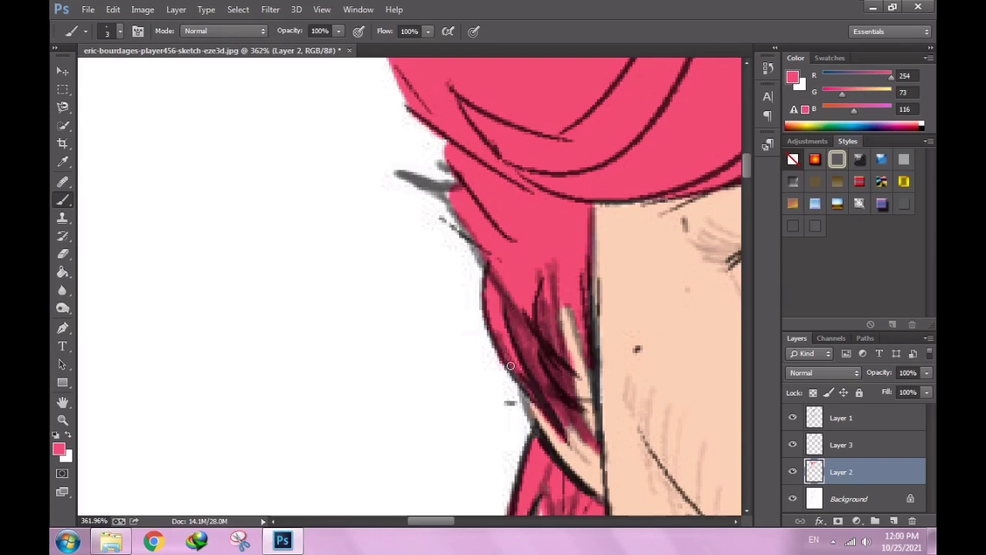
pyautogui.scroll(2, 509, 425)
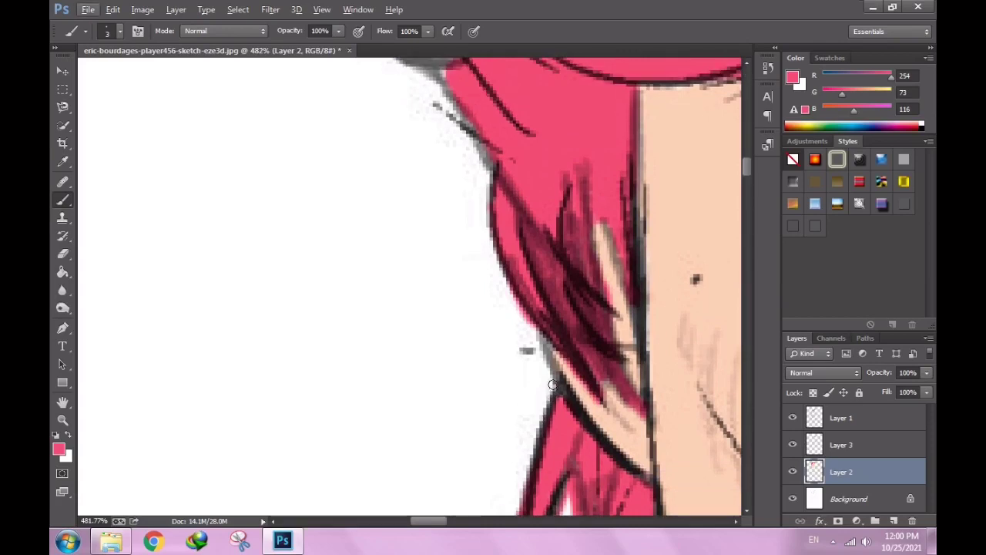
# Erase stray pink near the lower strands, then take the peach skin colour on Layer 3.
pyautogui.press('e')
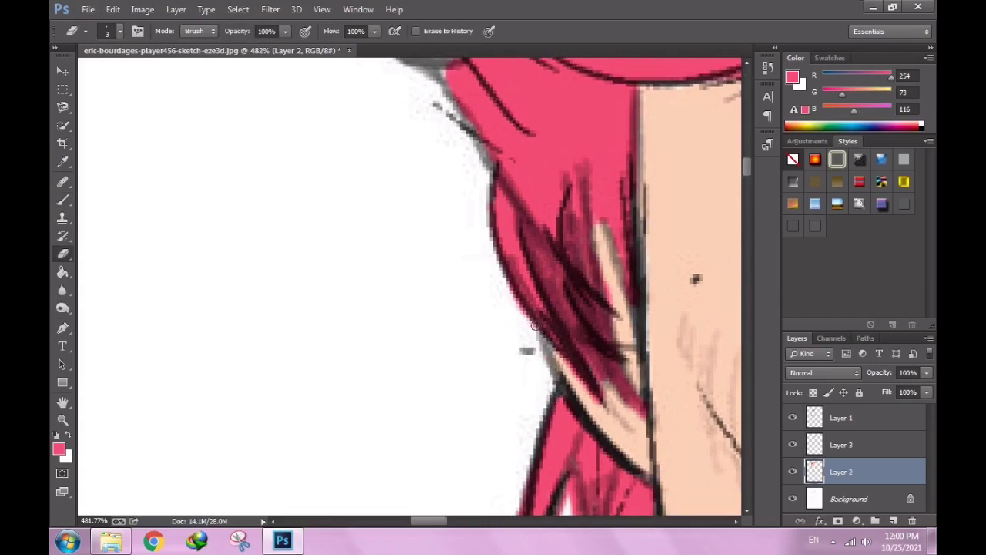
pyautogui.scroll(1, 635, 301)
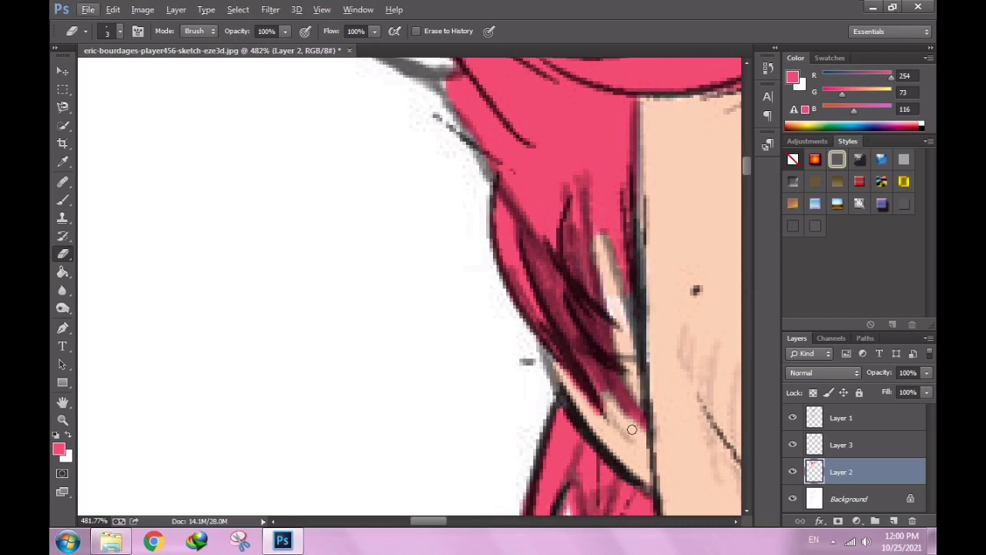
pyautogui.scroll(-2, 650, 431)
pyautogui.press('b')
pyautogui.hotkey('alt', ']')
pyautogui.keyDown('alt'); pyautogui.click(701, 289); pyautogui.keyUp('alt')
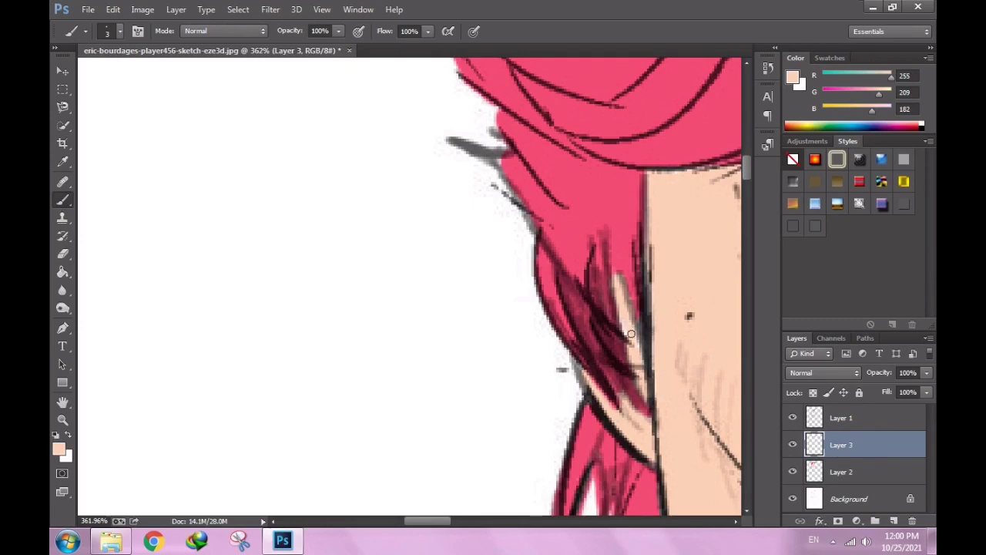
pyautogui.scroll(2, 631, 337)
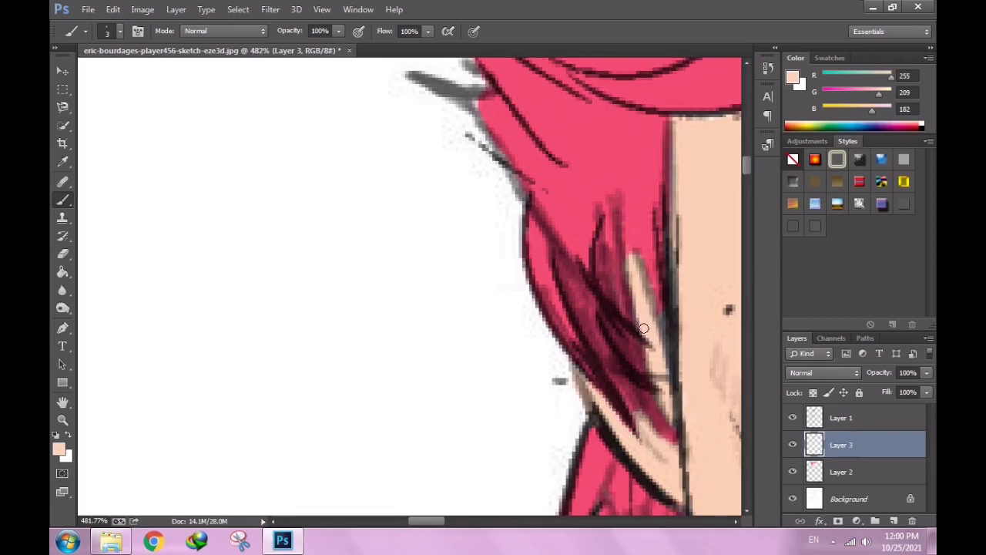
pyautogui.scroll(-2, 576, 265)
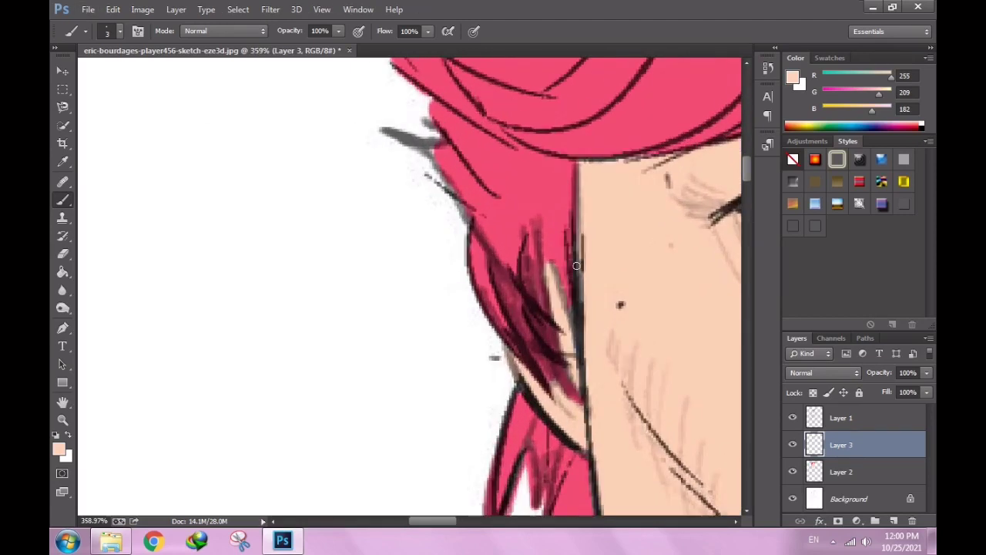
pyautogui.scroll(-3, 587, 253)
# Make Layer 2 the active layer and sample the hot-pink hair colour.
pyautogui.scroll(-3, 601, 231)
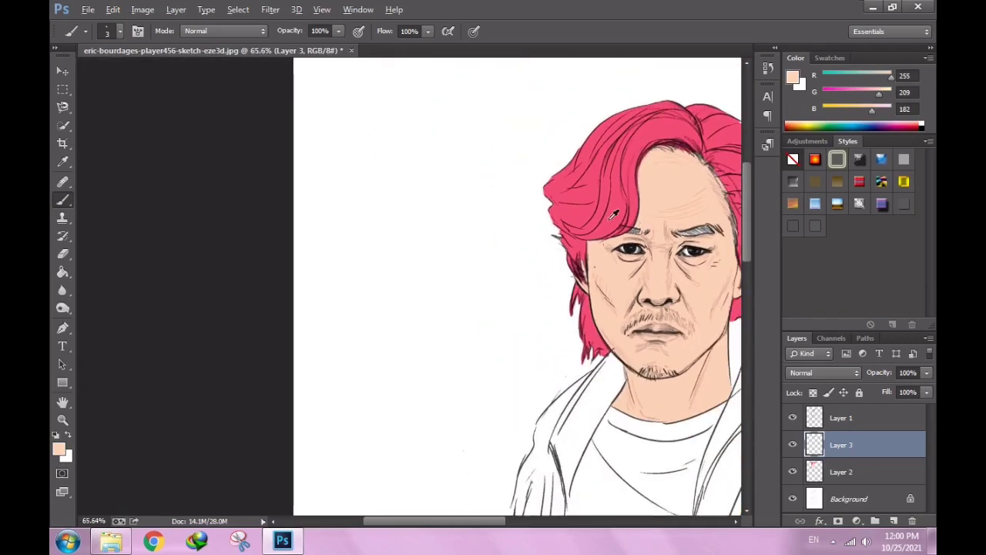
pyautogui.scroll(2, 555, 238)
pyautogui.scroll(2, 555, 238)
pyautogui.rightClick(630, 322)
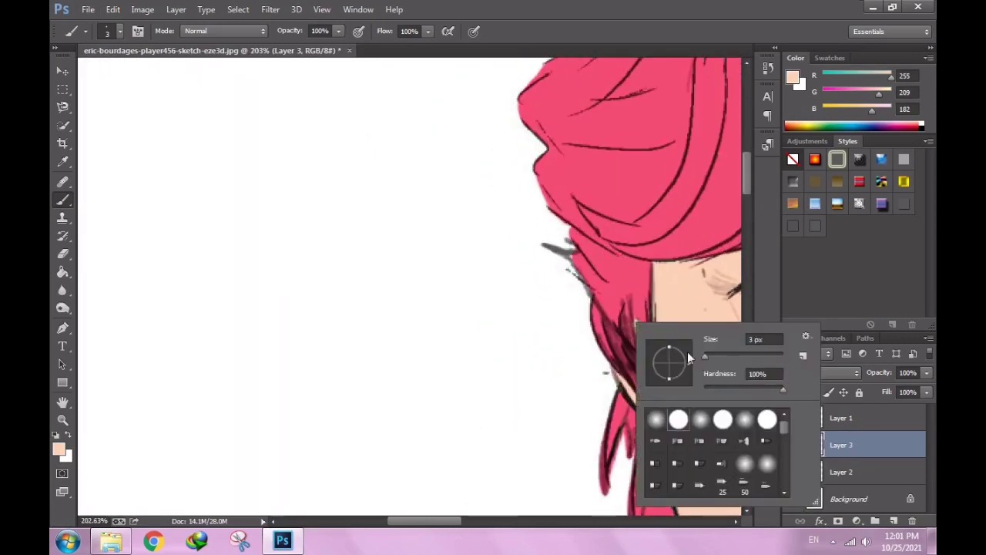
pyautogui.click(694, 414)
pyautogui.click(848, 472)
pyautogui.scroll(3, 611, 265)
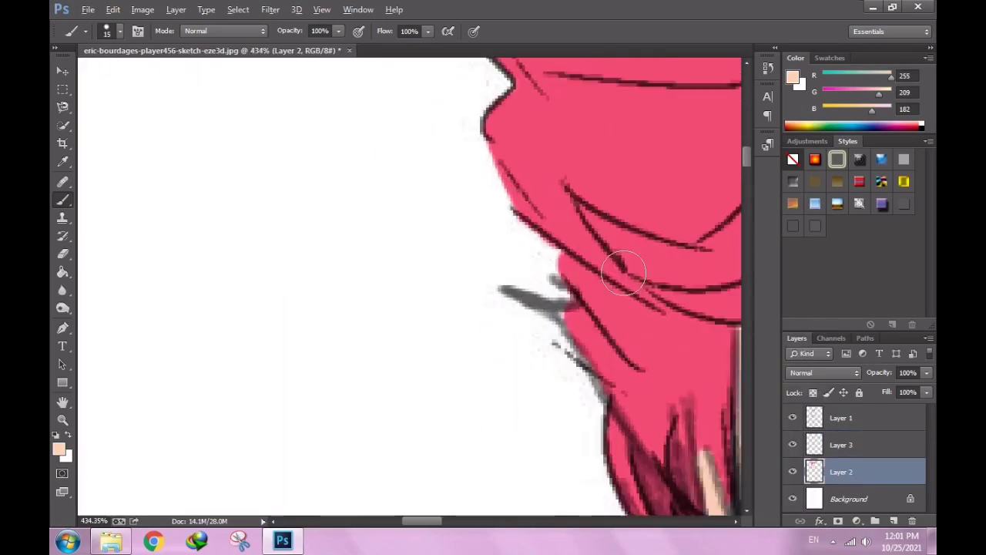
pyautogui.keyDown('alt'); pyautogui.click(656, 154); pyautogui.keyUp('alt')
# Paint pink over the stray strand, undo the too-thick stroke, and set brush size 3.
pyautogui.rightClick(620, 339)
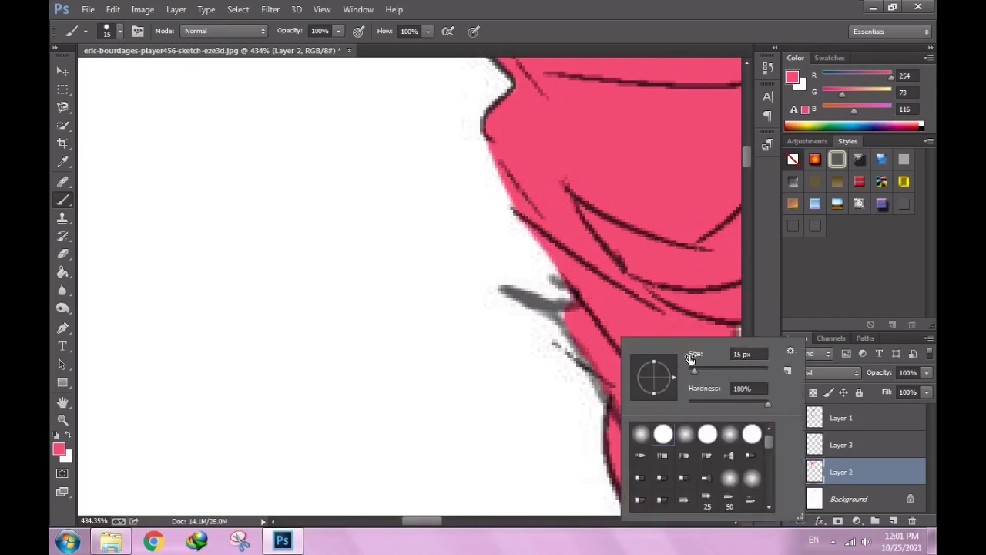
pyautogui.press('Return')
pyautogui.moveTo(574, 320); pyautogui.dragTo(502, 286)
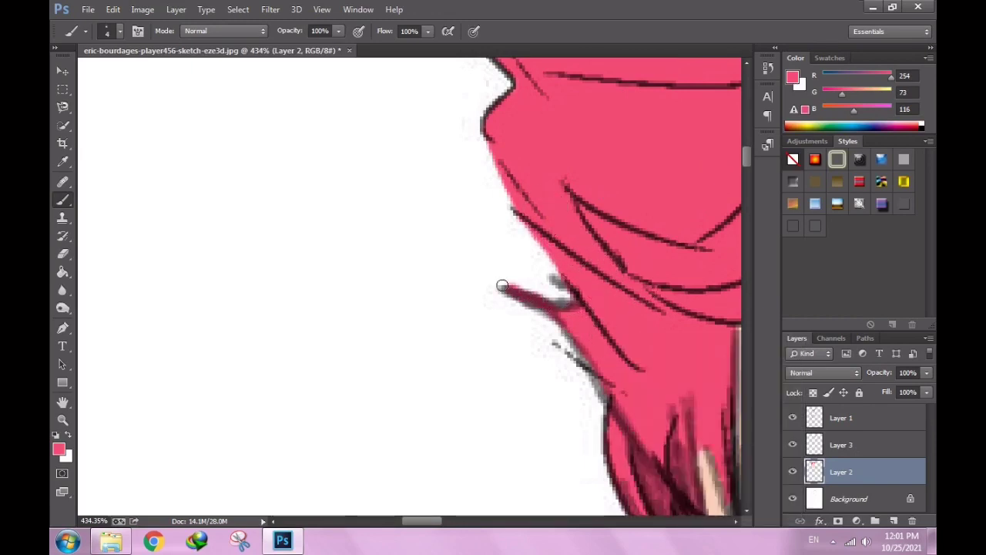
pyautogui.hotkey('ctrl', 'z')
pyautogui.rightClick(606, 339)
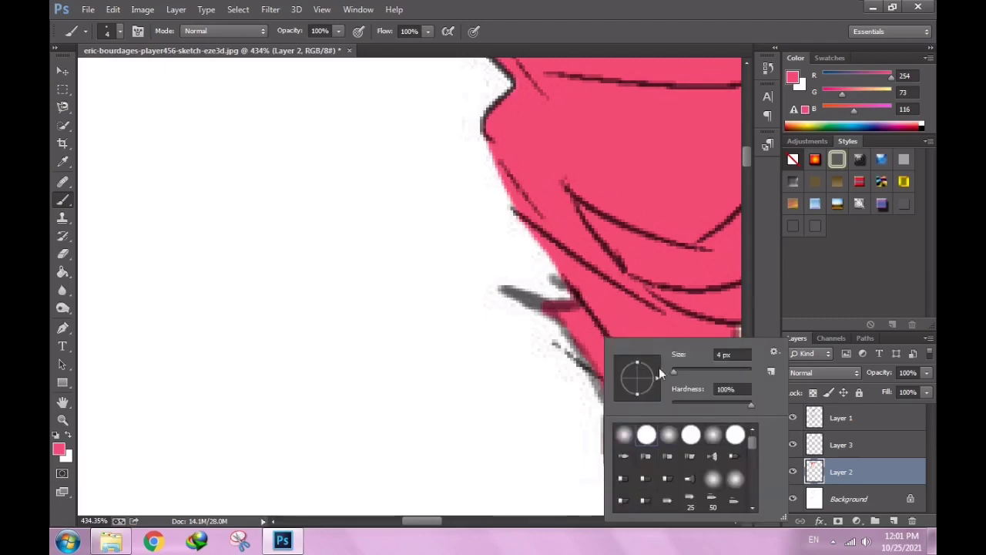
pyautogui.write('3')
pyautogui.press('Return')
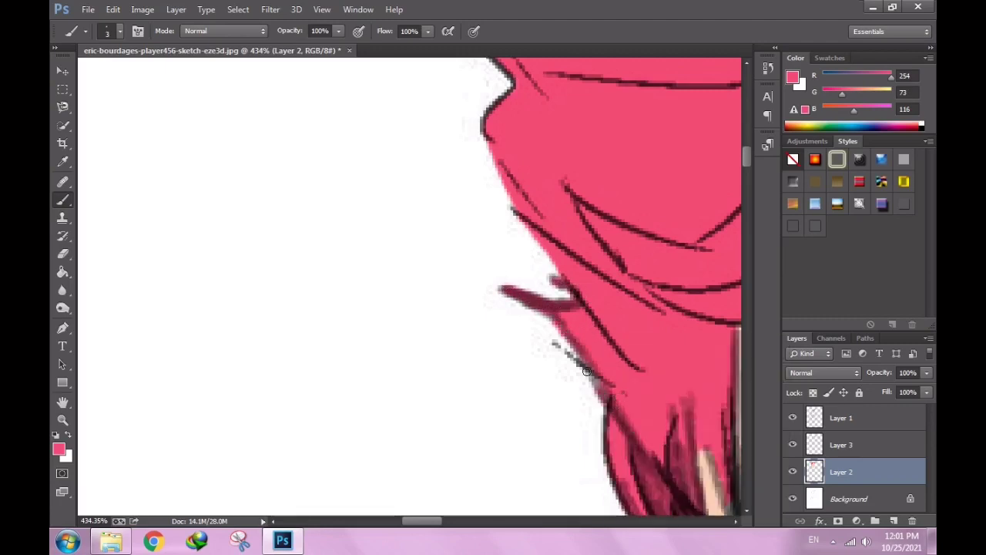
pyautogui.scroll(-5, 609, 361)
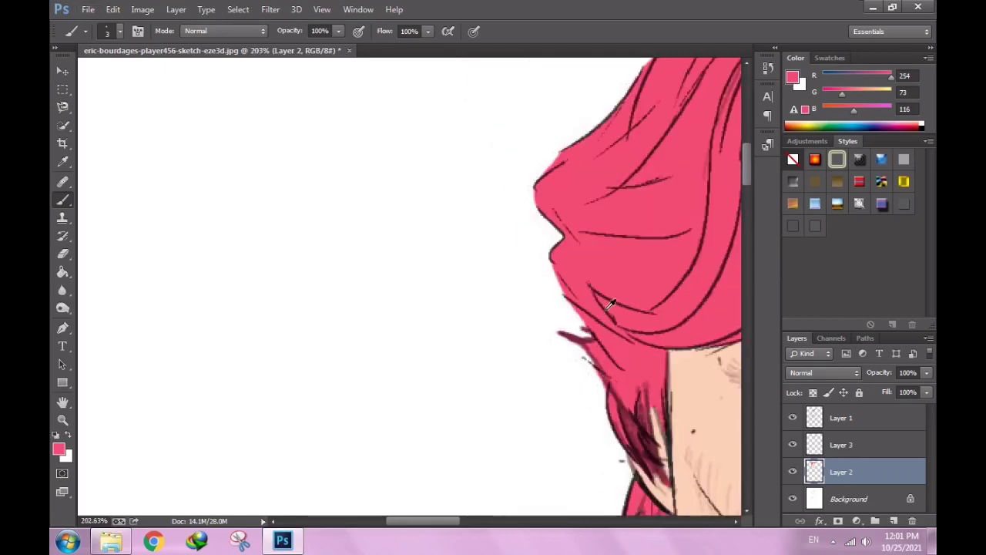
pyautogui.scroll(-5, 610, 361)
pyautogui.scroll(-3, 420, 181)
# Check the brush and eraser size settings while zoomed in on the hair.
pyautogui.scroll(3, 420, 181)
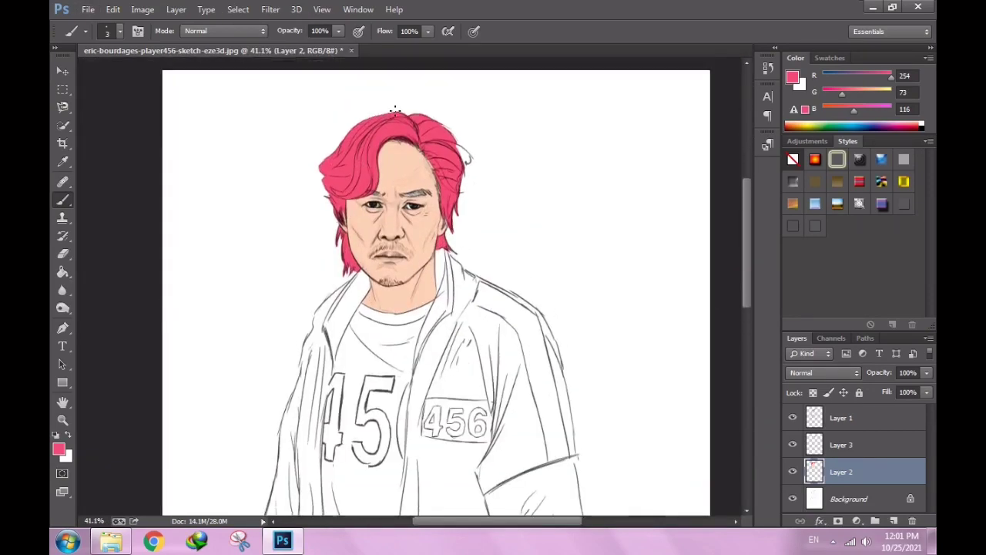
pyautogui.scroll(4, 420, 181)
pyautogui.scroll(2, 420, 181)
pyautogui.rightClick(521, 165)
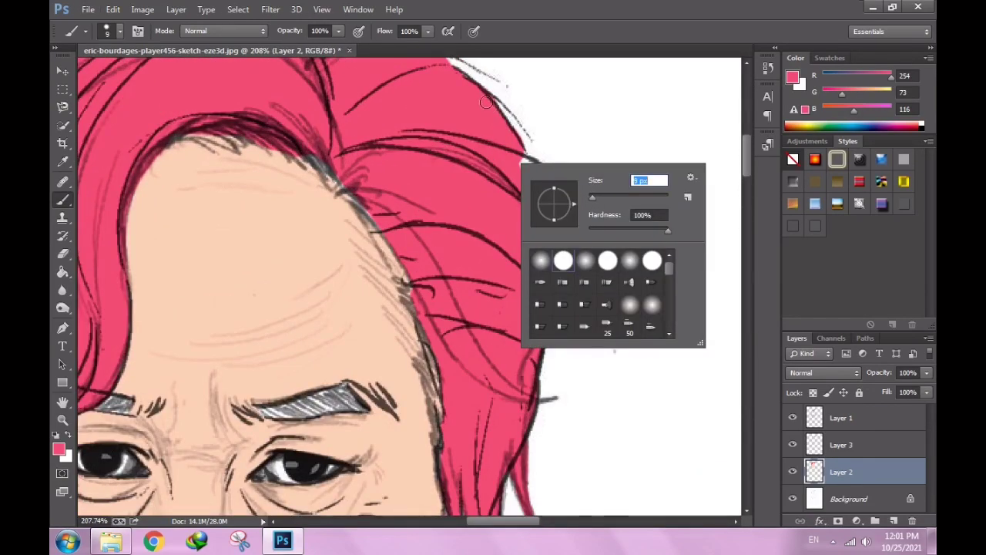
pyautogui.click(509, 133)
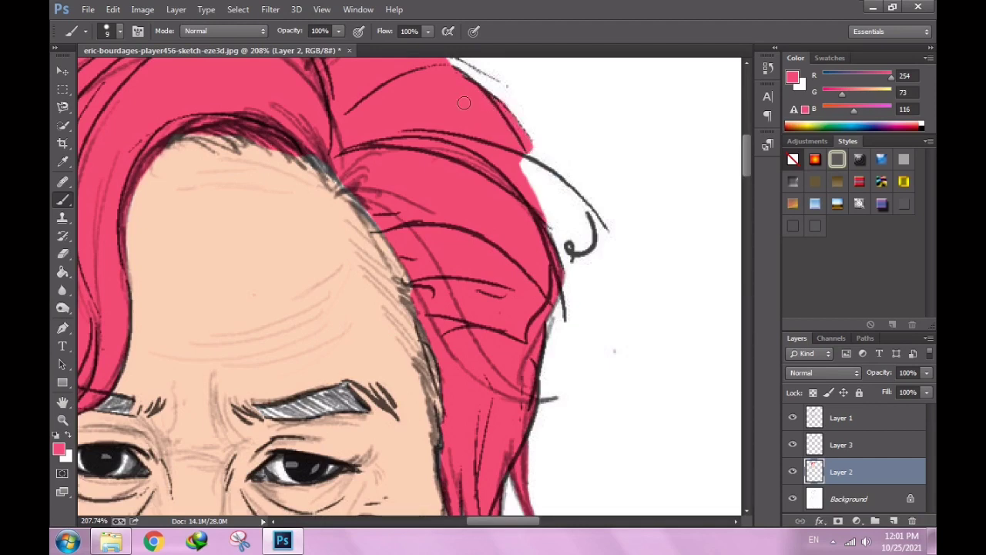
pyautogui.press('e')
pyautogui.rightClick(629, 156)
pyautogui.click(536, 106)
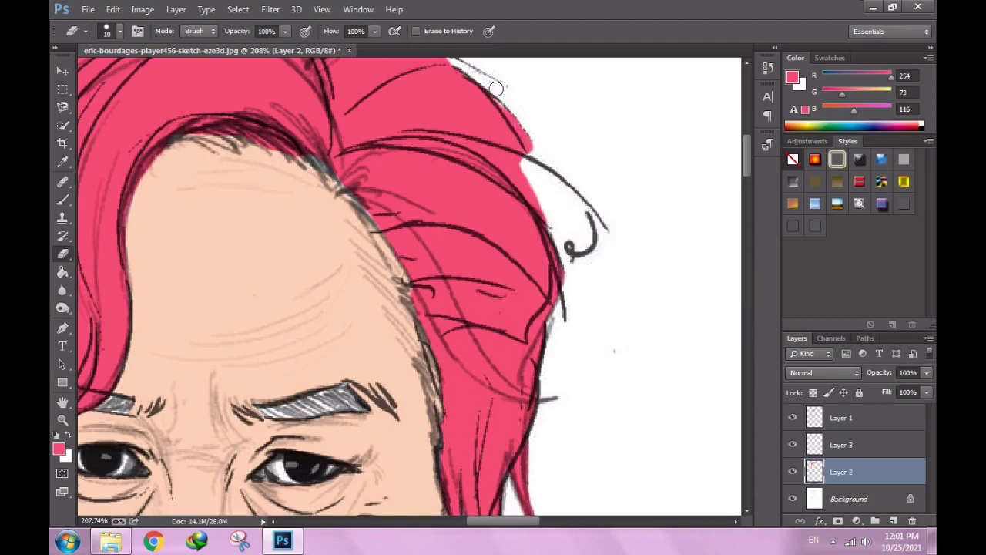
pyautogui.scroll(2, 496, 88)
pyautogui.press('b')
pyautogui.scroll(-2, 465, 157)
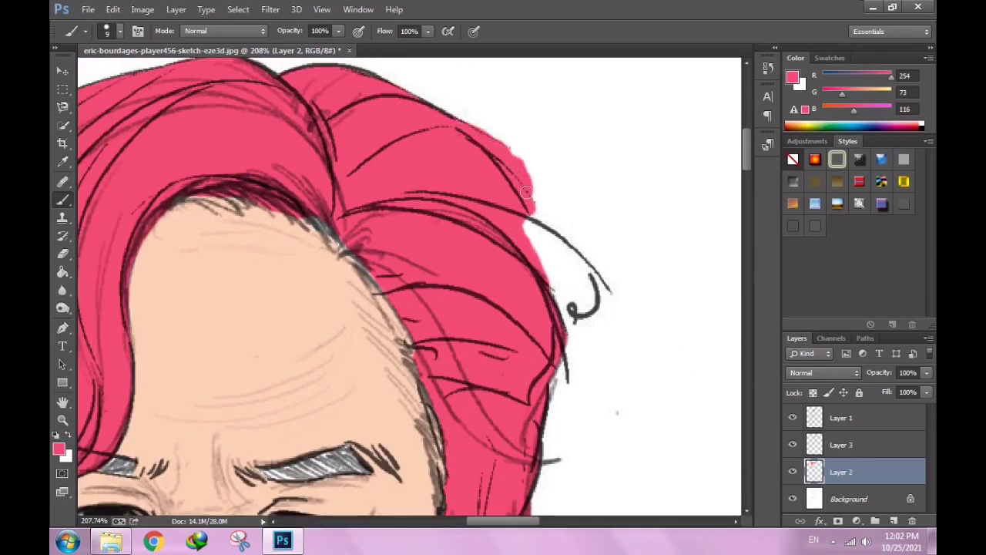
# Set the eraser to 29 and the brush to 16, then fill the curled hair tip pink.
pyautogui.press('e')
pyautogui.scroll(2, 501, 128)
pyautogui.rightClick(590, 179)
pyautogui.press('Return')
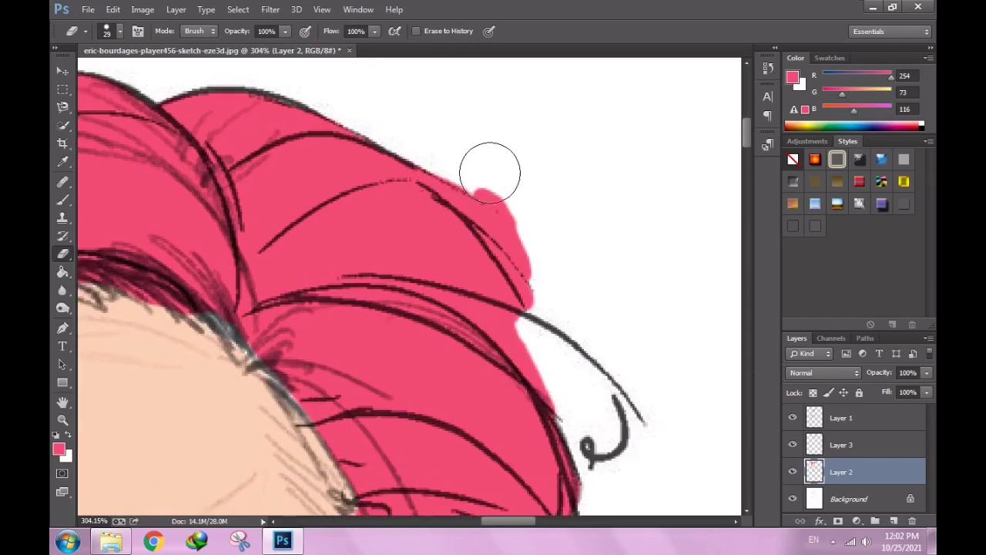
pyautogui.scroll(-2, 571, 269)
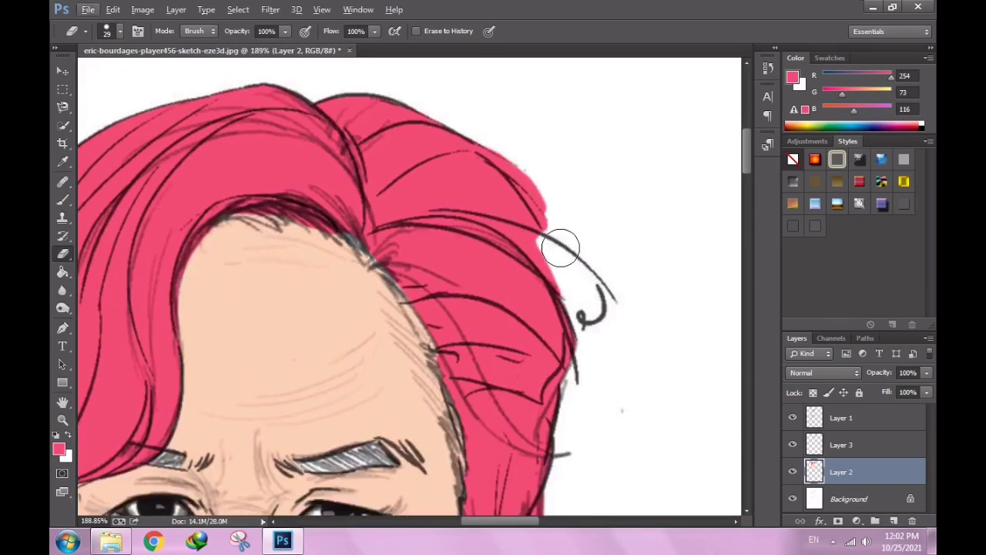
pyautogui.press('b')
pyautogui.rightClick(536, 195)
pyautogui.write('16')
pyautogui.press('Return')
pyautogui.moveTo(548, 186); pyautogui.dragTo(585, 257)
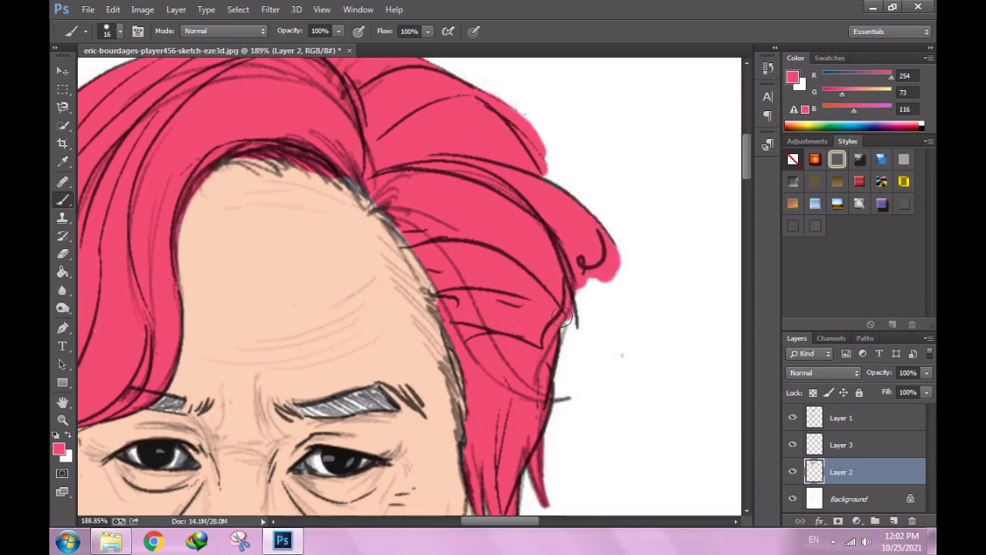
# Shrink the eraser to 8 or smaller and erase stray pink pixels past the hair tip.
pyautogui.press('e')
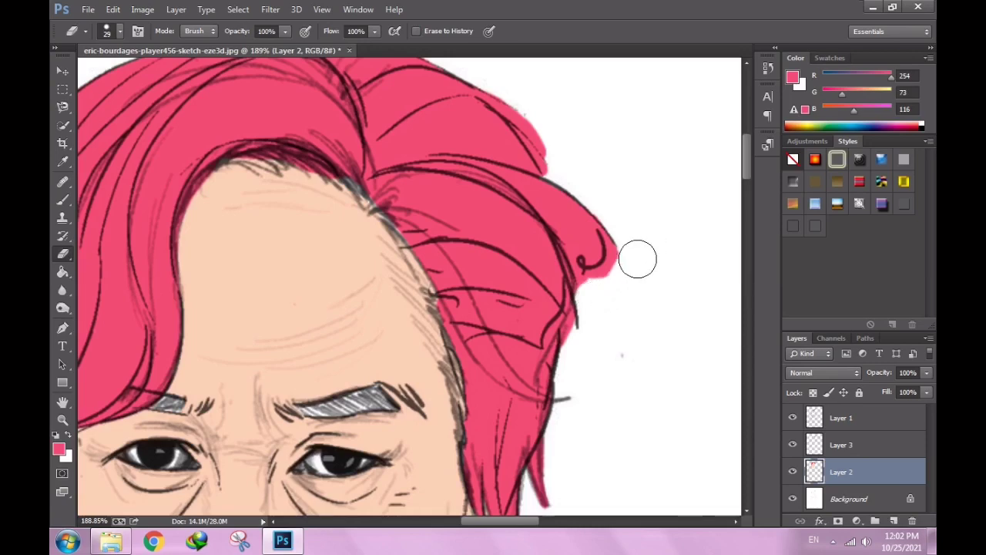
pyautogui.scroll(-3, 599, 294)
pyautogui.scroll(-5, 629, 282)
pyautogui.scroll(-3, 625, 326)
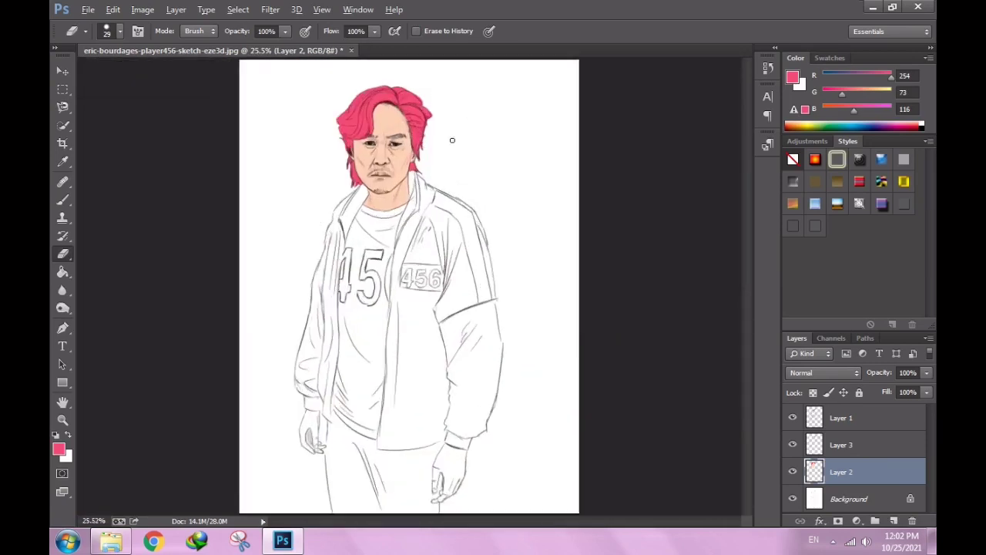
pyautogui.scroll(5, 452, 138)
pyautogui.scroll(5, 458, 117)
pyautogui.rightClick(454, 200)
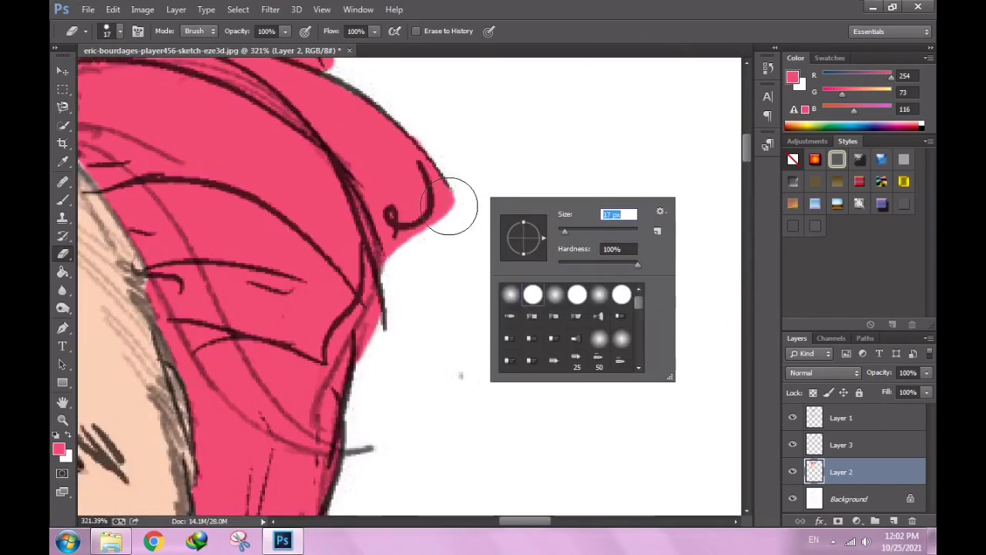
pyautogui.write('8')
pyautogui.press('Return')
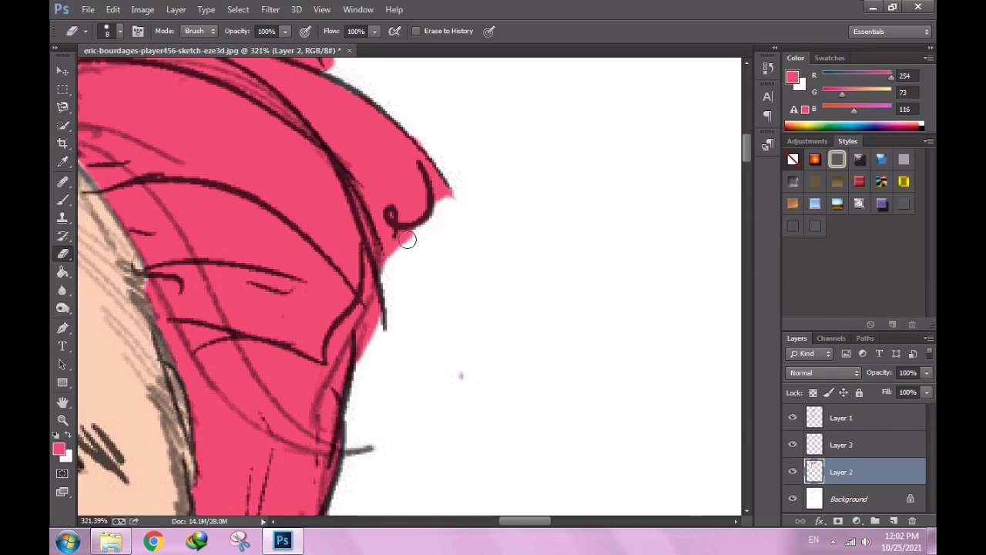
pyautogui.rightClick(417, 241)
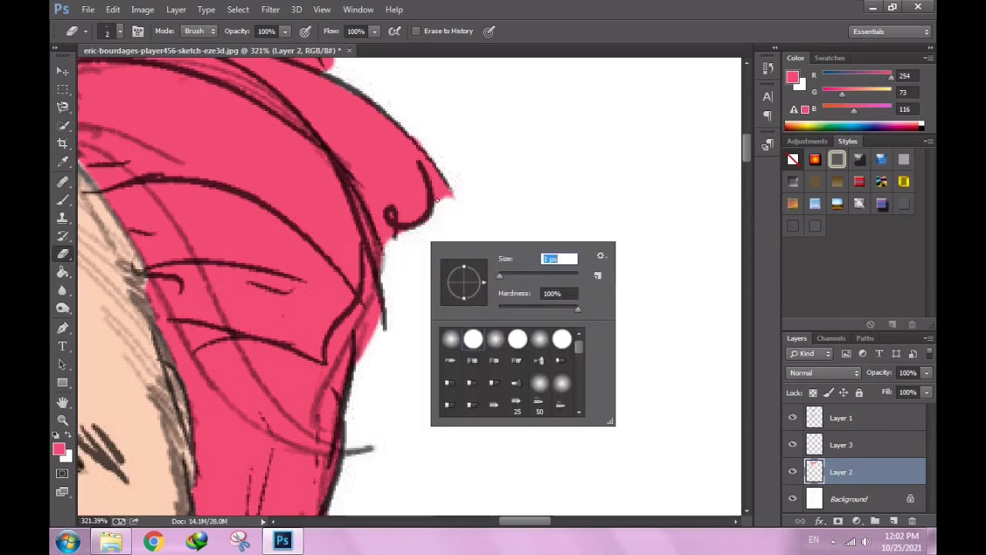
pyautogui.press('Return')
pyautogui.scroll(3, 451, 223)
pyautogui.scroll(2, 454, 238)
pyautogui.moveTo(454, 239); pyautogui.dragTo(481, 217)
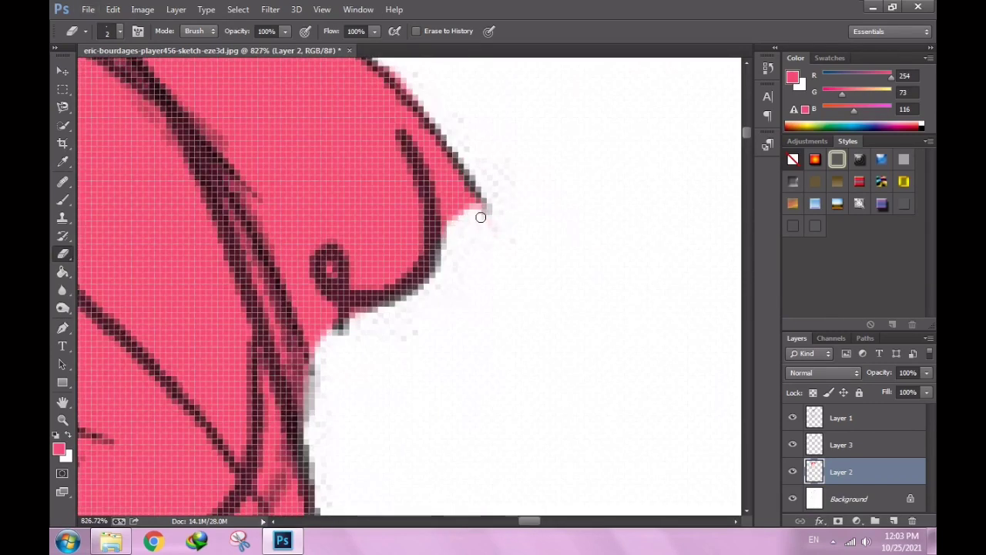
pyautogui.scroll(-8, 481, 217)
pyautogui.scroll(-3, 481, 218)
pyautogui.scroll(-1, 388, 424)
pyautogui.scroll(1, 381, 196)
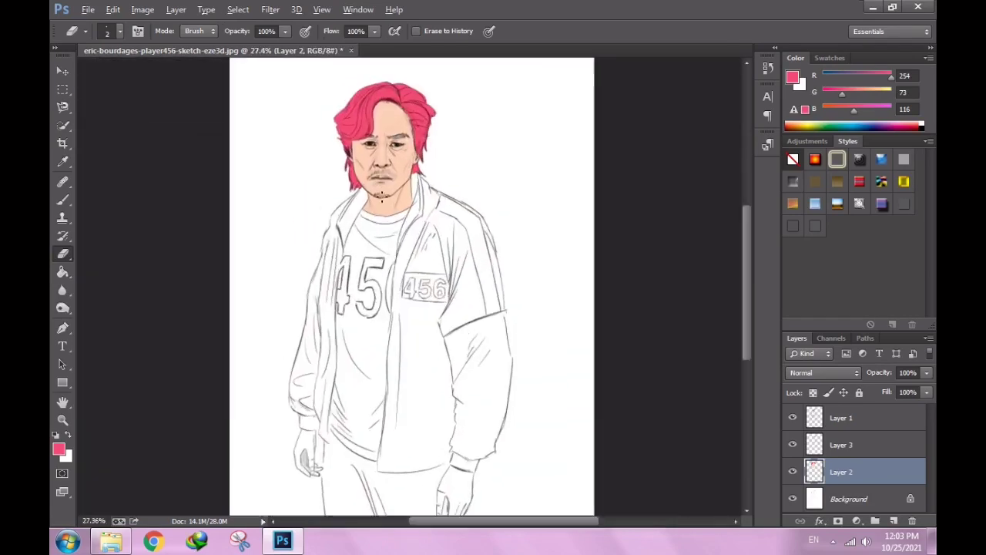
pyautogui.scroll(4, 385, 85)
pyautogui.scroll(1, 392, 187)
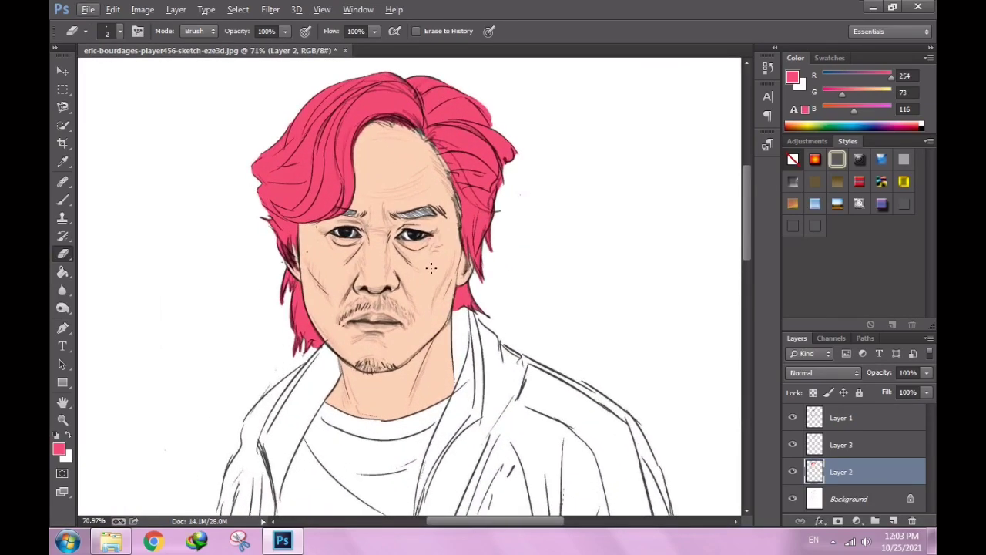
pyautogui.scroll(2, 289, 303)
pyautogui.scroll(-2, 339, 339)
pyautogui.scroll(-2, 339, 339)
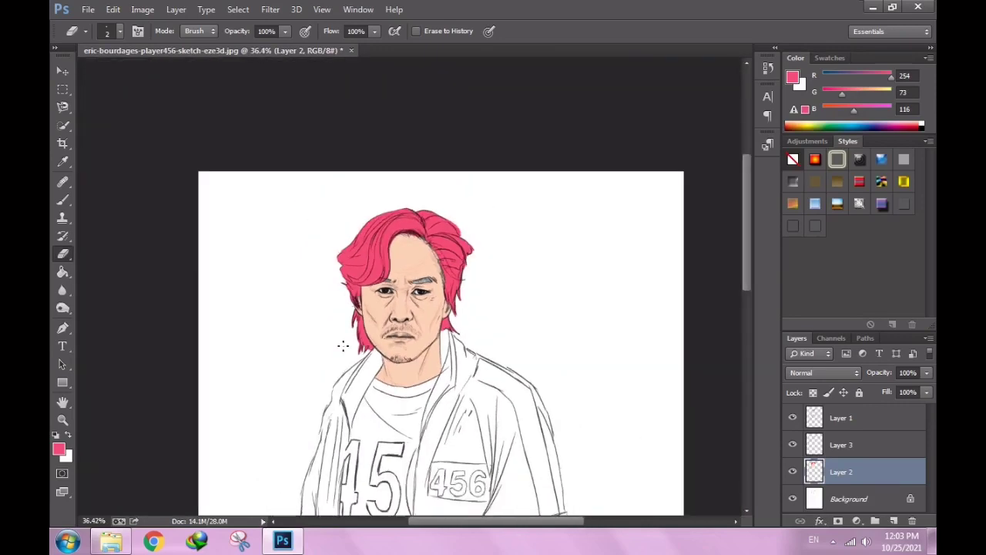
# Add a new Layer 4, move it above Layer 3, and switch to the Brush.
pyautogui.click(894, 521)
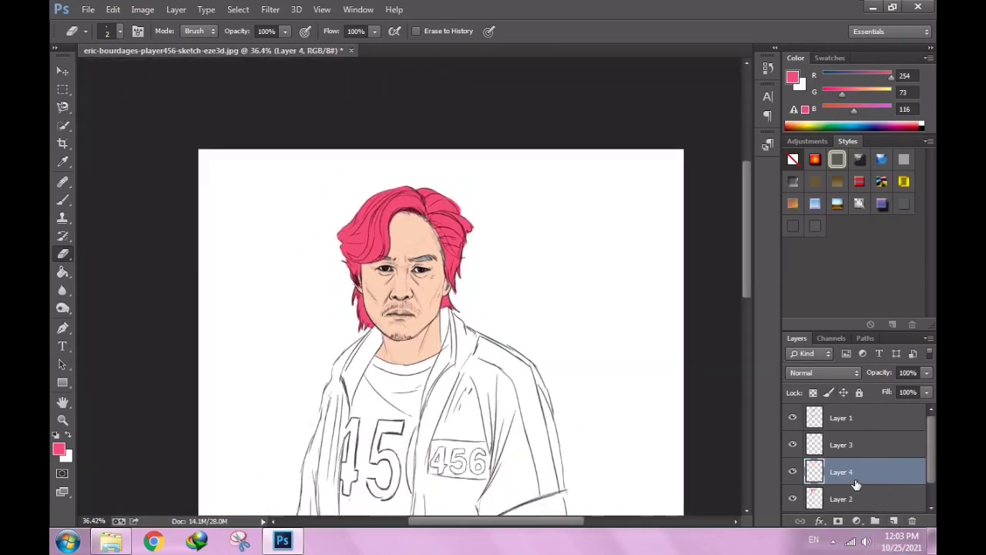
pyautogui.moveTo(856, 472); pyautogui.dragTo(840, 447)
pyautogui.scroll(1, 375, 307)
pyautogui.press('b')
pyautogui.scroll(-3, 385, 316)
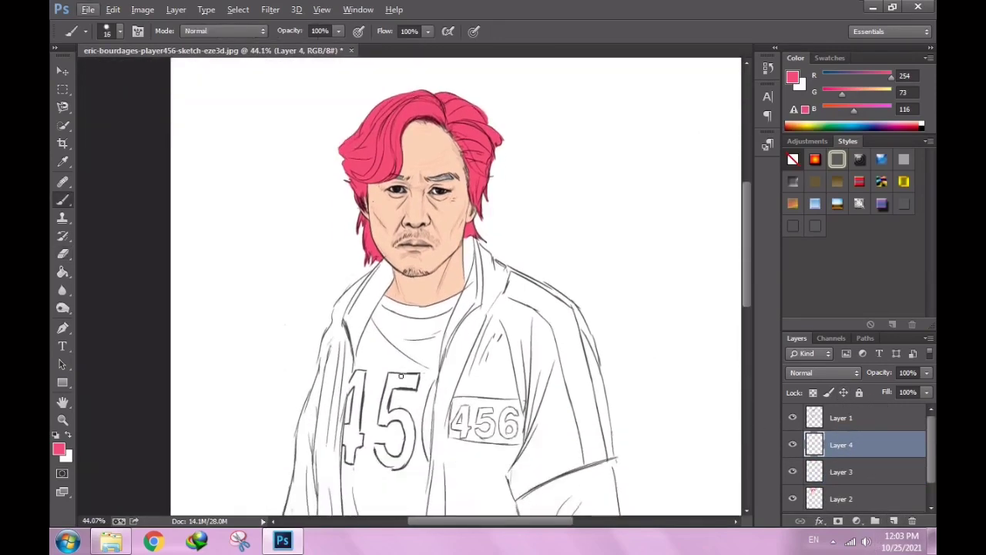
pyautogui.scroll(-1, 401, 324)
pyautogui.scroll(-2, 408, 327)
pyautogui.scroll(-2, 417, 333)
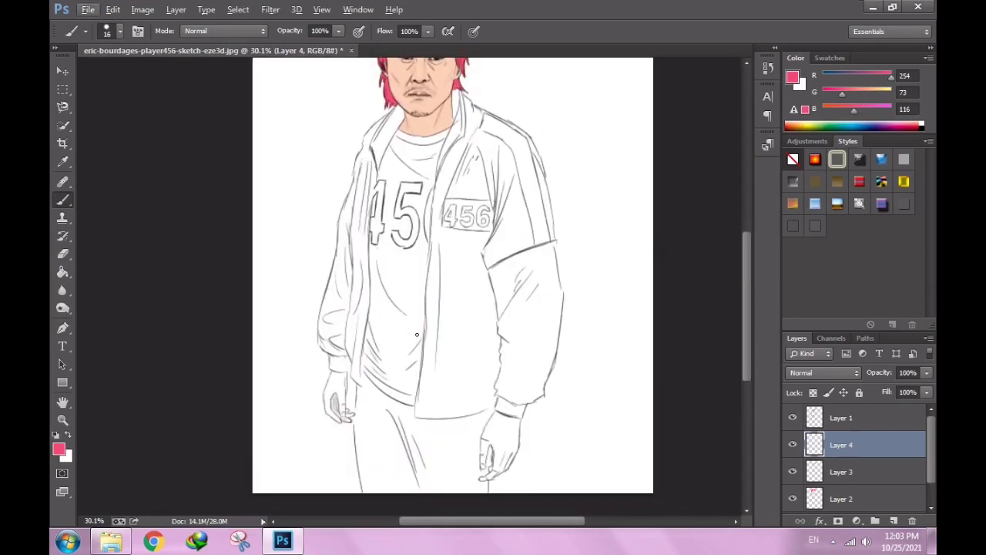
pyautogui.scroll(2, 417, 334)
pyautogui.scroll(1, 452, 396)
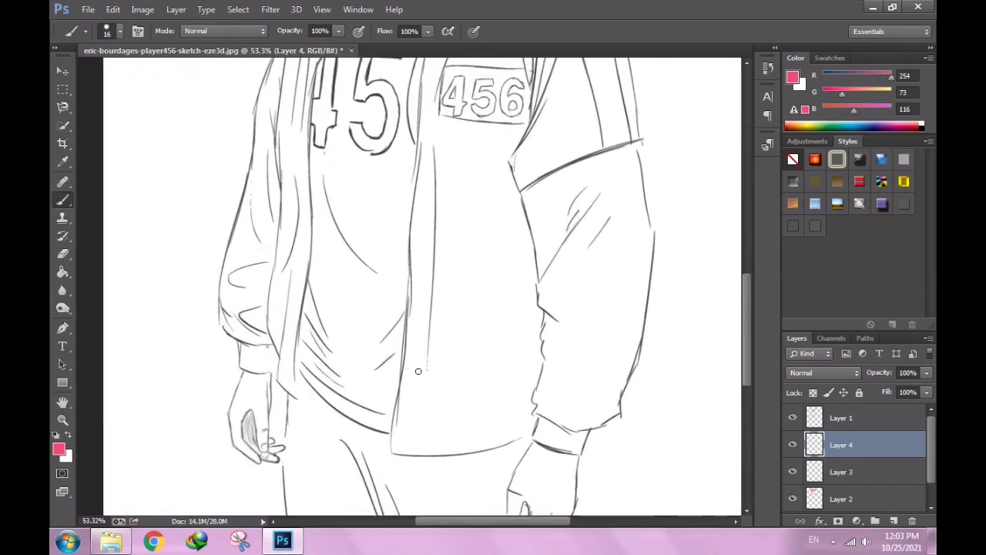
pyautogui.rightClick(449, 370)
# Set the foreground colour to dark green 009159 (R0 G145 B89).
pyautogui.click(792, 77)
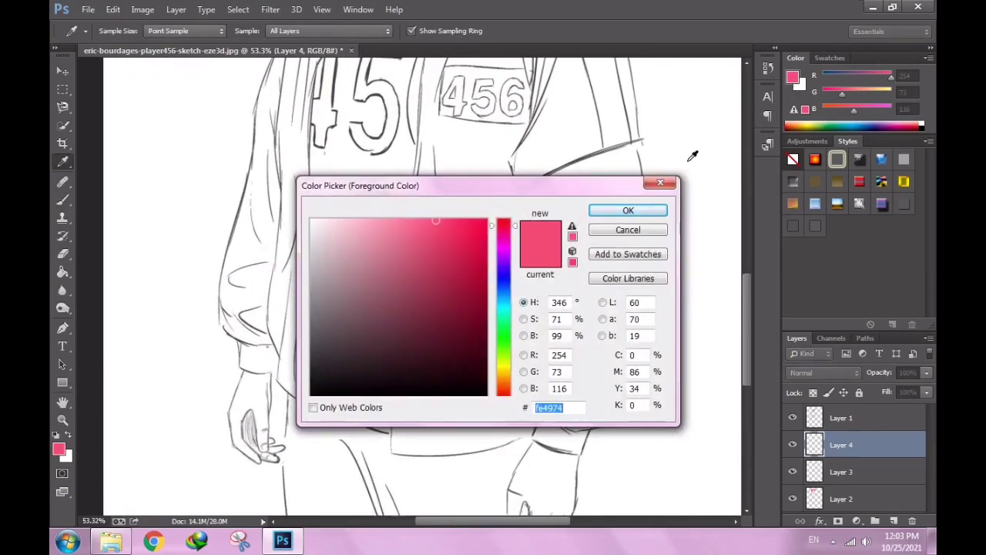
pyautogui.moveTo(502, 293); pyautogui.dragTo(505, 352)
pyautogui.moveTo(485, 254); pyautogui.dragTo(507, 295)
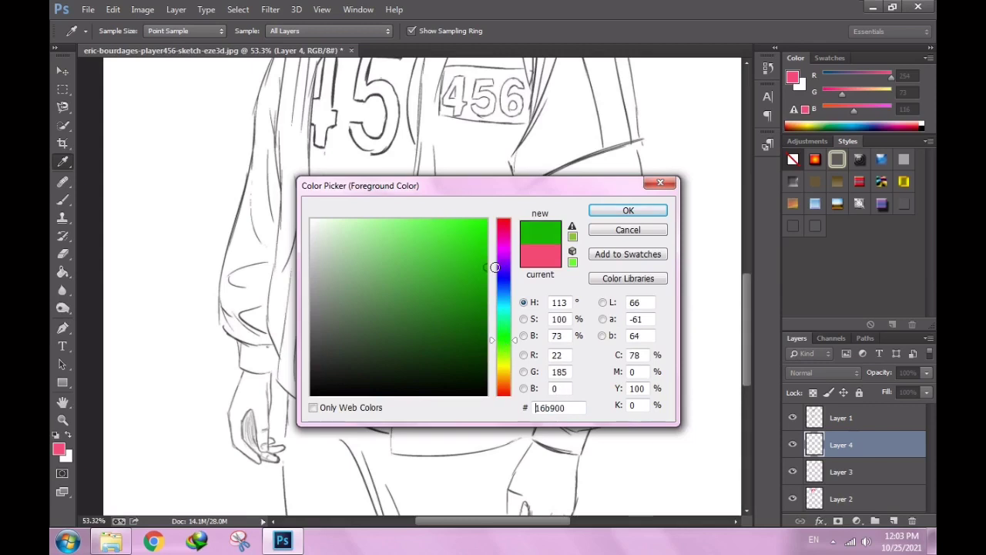
pyautogui.click(508, 330)
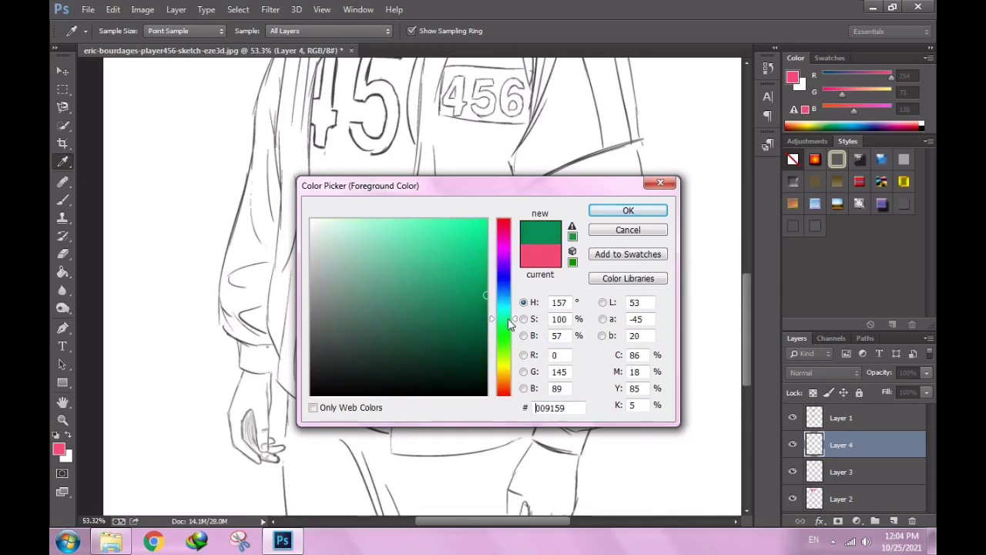
pyautogui.press('Return')
# Dab the first green stroke on the lower jacket front.
pyautogui.moveTo(459, 343)
pyautogui.mouseDown()
pyautogui.moveTo(499, 330)
pyautogui.moveTo(477, 362)
pyautogui.moveTo(465, 342)
pyautogui.mouseUp()
pyautogui.rightClick(467, 342)
pyautogui.press('Escape')
pyautogui.scroll(-3, 465, 342)
pyautogui.scroll(1, 449, 287)
pyautogui.scroll(1, 449, 286)
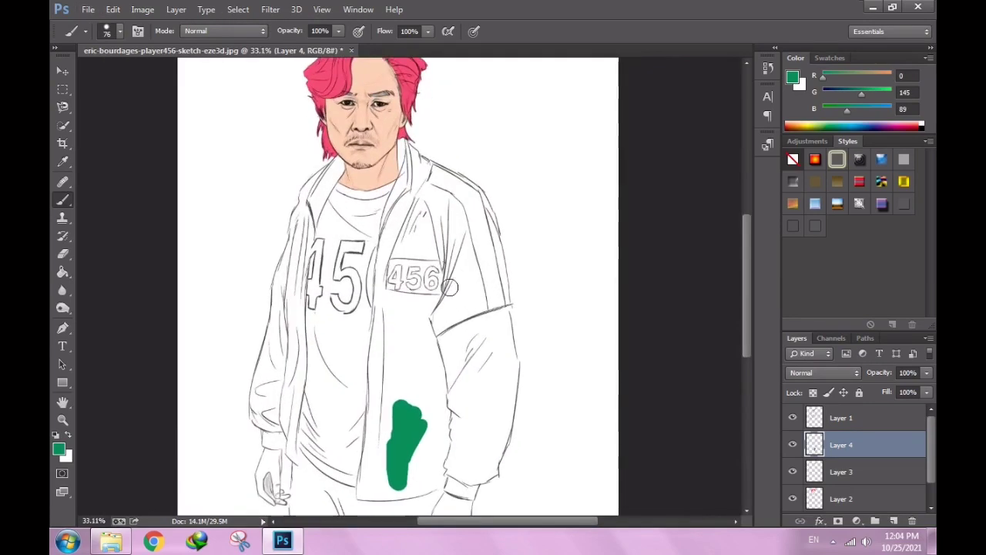
pyautogui.scroll(2, 450, 286)
# Paint large green patches over the shoulder, lapel and beside the neck.
pyautogui.scroll(3, 450, 287)
pyautogui.moveTo(468, 231)
pyautogui.mouseDown()
pyautogui.moveTo(532, 362)
pyautogui.moveTo(644, 254)
pyautogui.moveTo(524, 173)
pyautogui.moveTo(470, 177)
pyautogui.moveTo(436, 253)
pyautogui.moveTo(393, 173)
pyautogui.mouseUp()
pyautogui.scroll(2, 379, 110)
pyautogui.scroll(4, 385, 108)
pyautogui.moveTo(501, 300); pyautogui.dragTo(420, 231)
pyautogui.rightClick(355, 190)
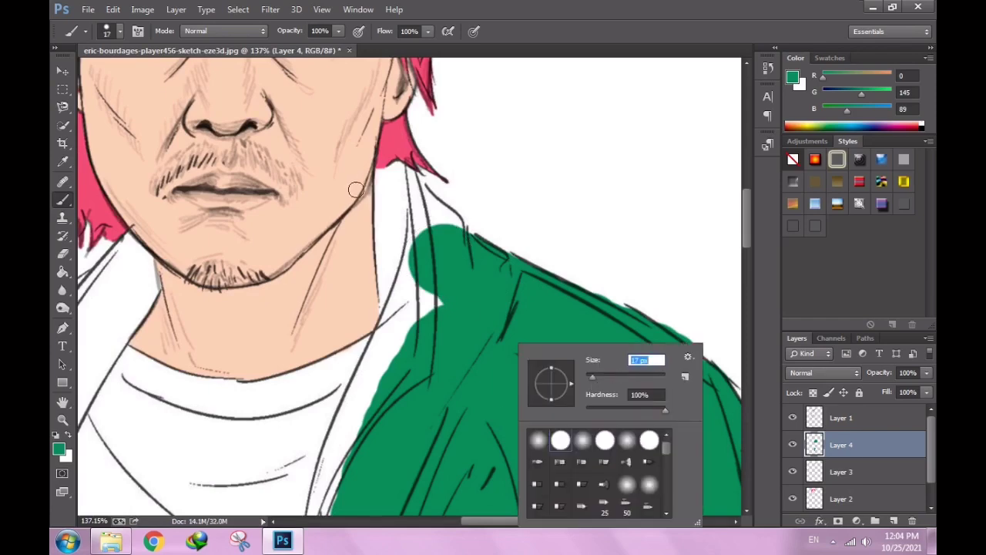
pyautogui.click(394, 202)
pyautogui.scroll(5, 347, 177)
pyautogui.moveTo(502, 220)
pyautogui.mouseDown()
pyautogui.moveTo(486, 278)
pyautogui.moveTo(495, 362)
pyautogui.moveTo(466, 363)
pyautogui.moveTo(509, 408)
pyautogui.moveTo(526, 277)
pyautogui.moveTo(616, 324)
pyautogui.moveTo(693, 308)
pyautogui.moveTo(724, 324)
pyautogui.moveTo(592, 295)
pyautogui.mouseUp()
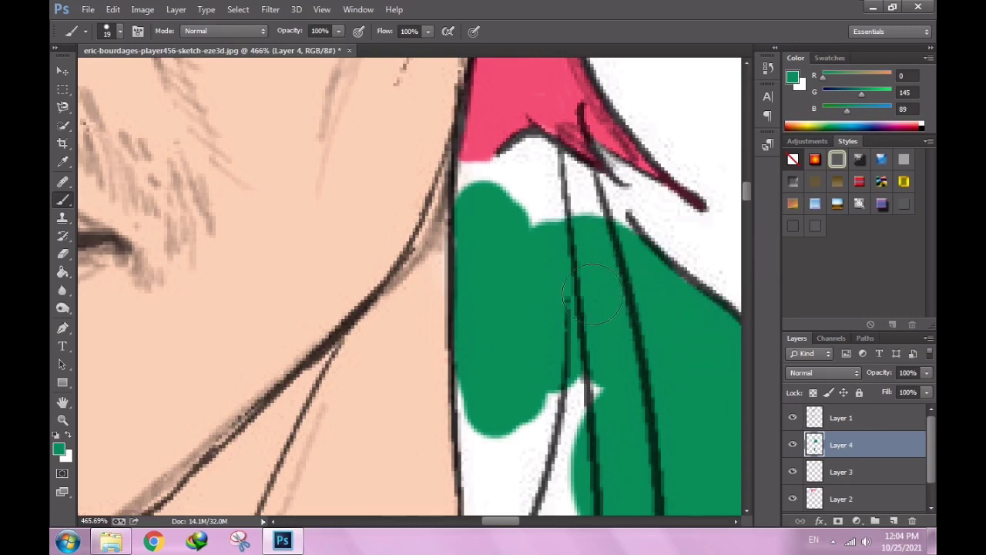
# With a 7 px brush, fill green up to the pink hair and its white gap.
pyautogui.rightClick(593, 295)
pyautogui.moveTo(766, 377); pyautogui.dragTo(760, 378)
pyautogui.moveTo(577, 208)
pyautogui.mouseDown()
pyautogui.moveTo(594, 227)
pyautogui.moveTo(560, 180)
pyautogui.moveTo(547, 216)
pyautogui.moveTo(513, 165)
pyautogui.moveTo(477, 200)
pyautogui.moveTo(461, 178)
pyautogui.moveTo(468, 173)
pyautogui.mouseUp()
pyautogui.rightClick(477, 200)
pyautogui.press('[')
pyautogui.write('7')
pyautogui.press('Return')
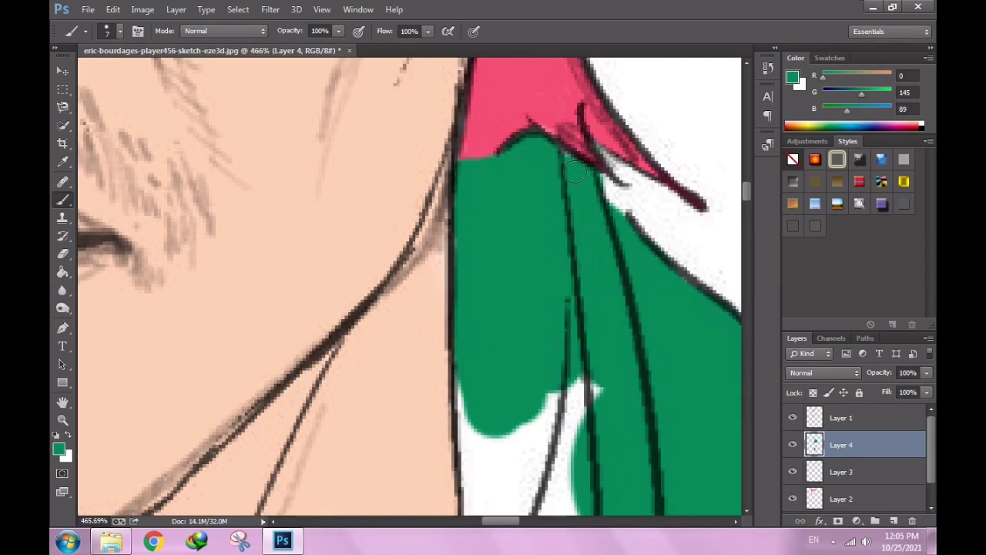
pyautogui.moveTo(653, 228); pyautogui.dragTo(660, 226)
pyautogui.rightClick(664, 231)
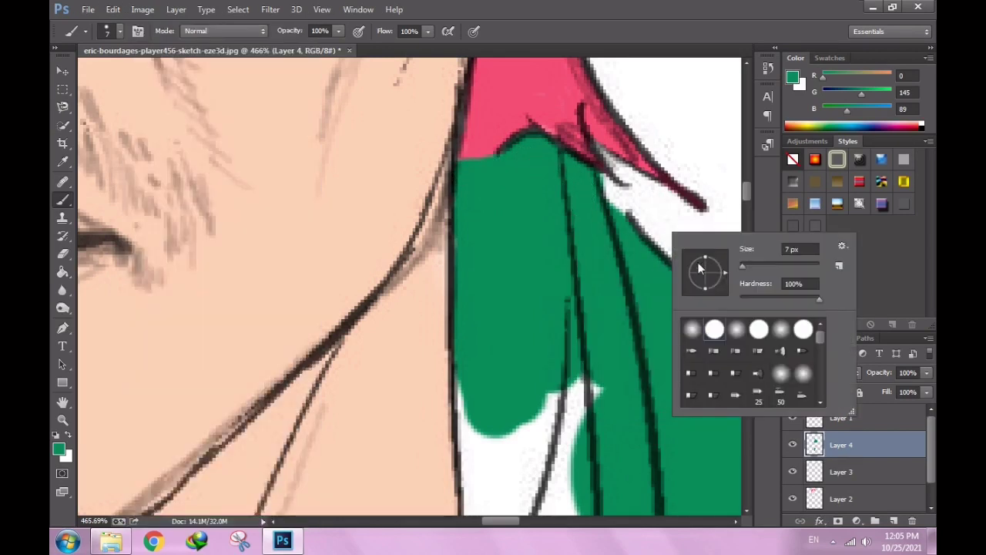
pyautogui.press('Escape')
# Enlarge the brush to 47 px for broader green fills.
pyautogui.press('e')
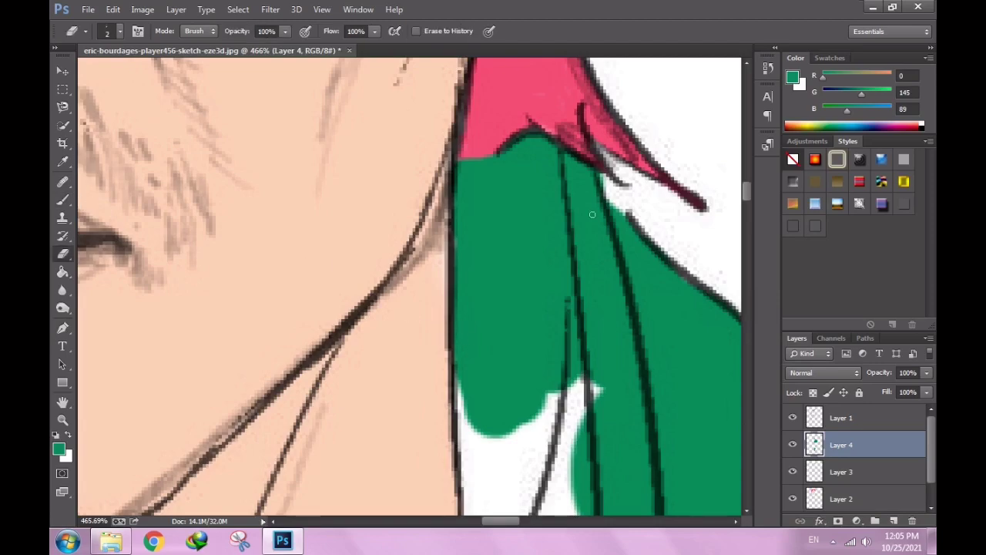
pyautogui.scroll(5, 632, 221)
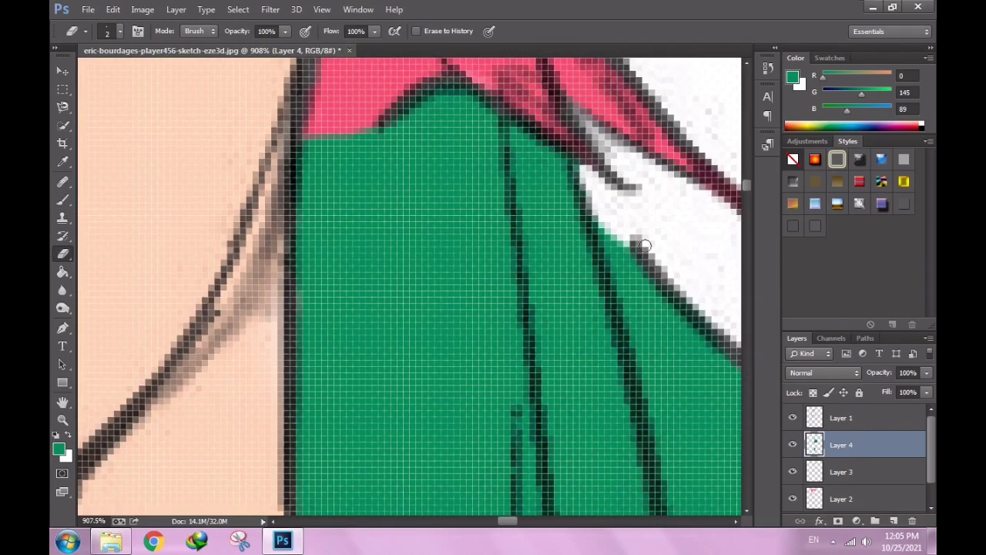
pyautogui.scroll(-5, 645, 245)
pyautogui.scroll(1, 616, 278)
pyautogui.scroll(2, 605, 302)
pyautogui.press('b')
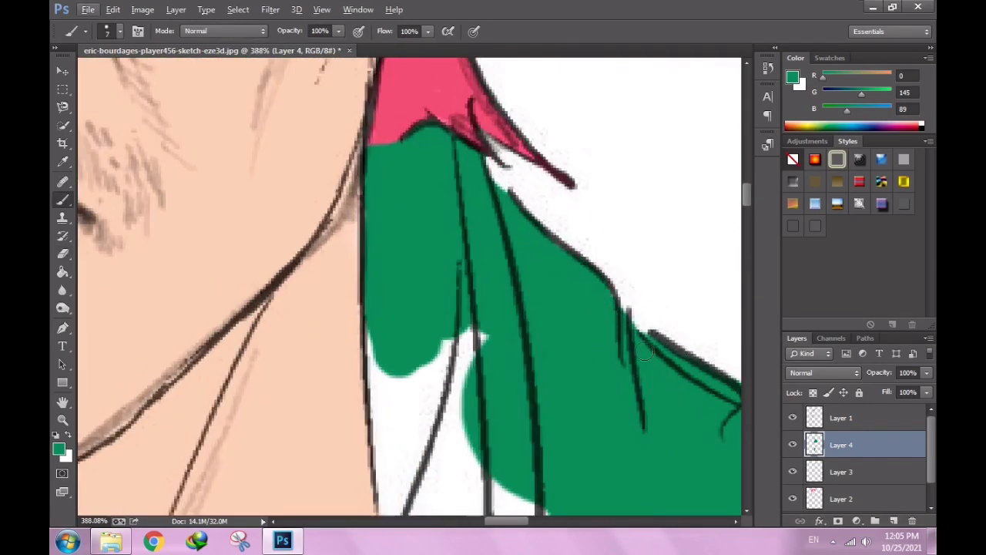
pyautogui.scroll(-2, 610, 310)
pyautogui.scroll(-3, 539, 231)
pyautogui.scroll(1, 493, 169)
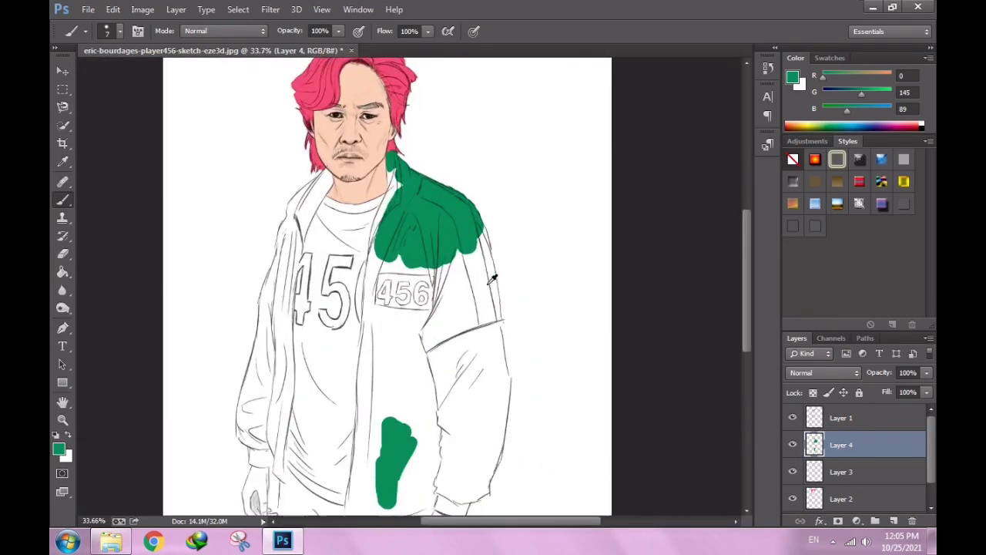
pyautogui.scroll(3, 481, 140)
pyautogui.scroll(4, 480, 141)
pyautogui.rightClick(400, 162)
pyautogui.write('47')
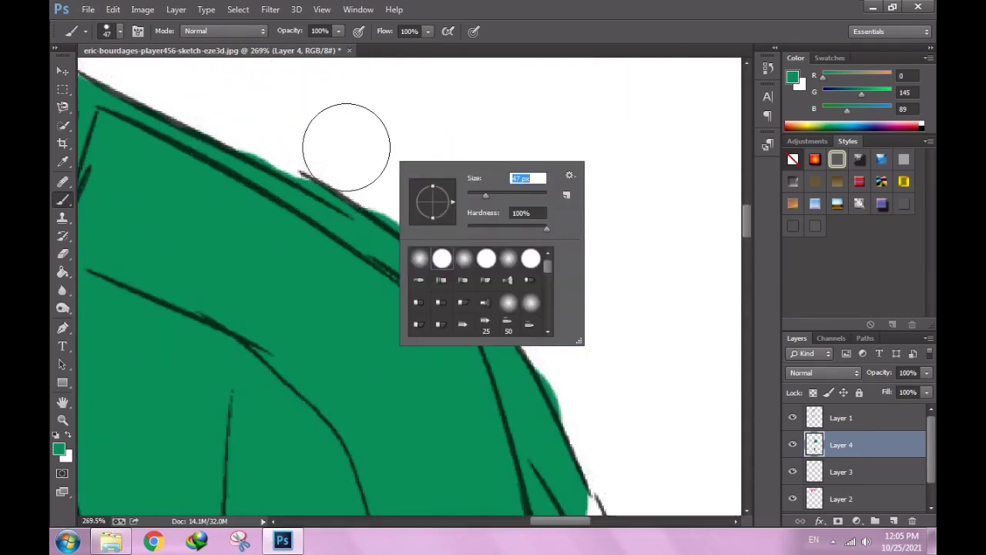
pyautogui.press('Return')
# Erase green spilling past the shoulder outline with a 60 px eraser.
pyautogui.press('e')
pyautogui.rightClick(416, 175)
pyautogui.write('60')
pyautogui.press('Return')
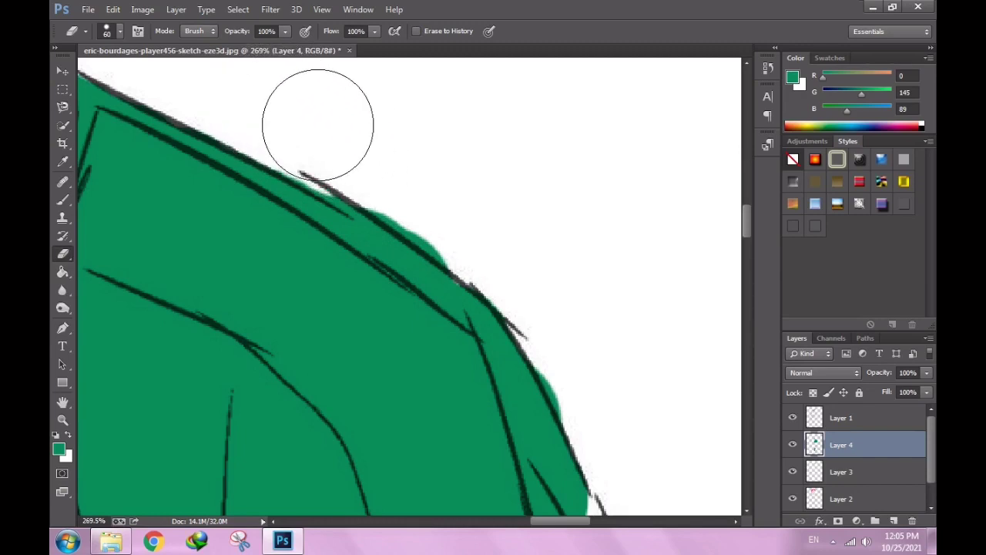
pyautogui.moveTo(399, 166)
pyautogui.mouseDown()
pyautogui.moveTo(440, 193)
pyautogui.moveTo(374, 159)
pyautogui.moveTo(564, 308)
pyautogui.mouseUp()
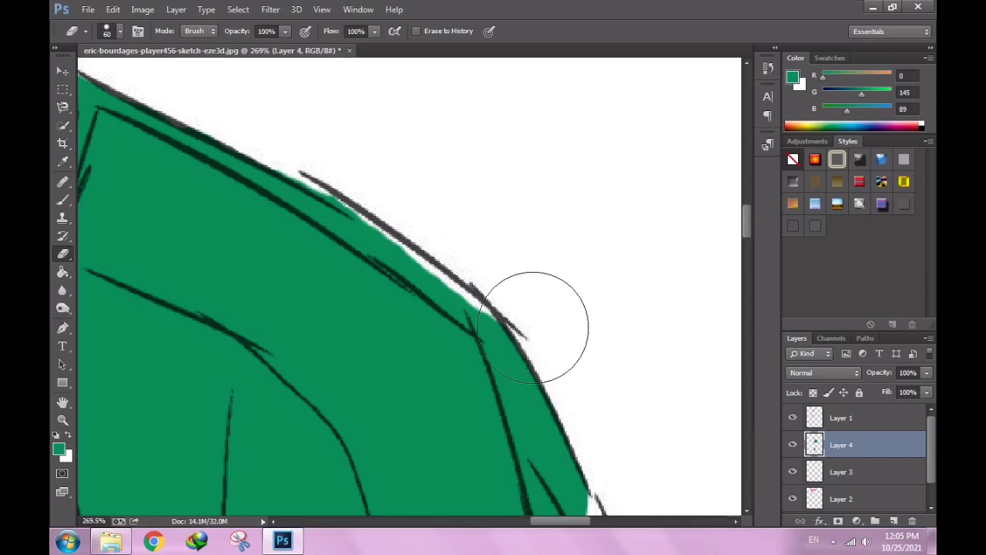
# Fill the white notch along the shoulder outline and extend green down the jacket.
pyautogui.press('b')
pyautogui.moveTo(459, 351)
pyautogui.mouseDown()
pyautogui.moveTo(414, 298)
pyautogui.moveTo(306, 224)
pyautogui.mouseUp()
pyautogui.scroll(2, 305, 223)
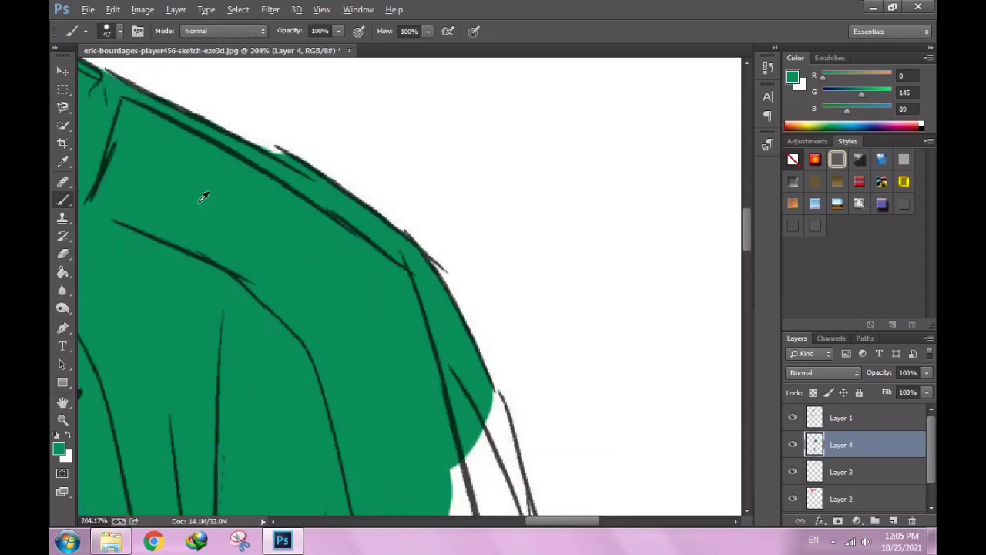
pyautogui.scroll(2, 339, 278)
pyautogui.scroll(-3, 374, 329)
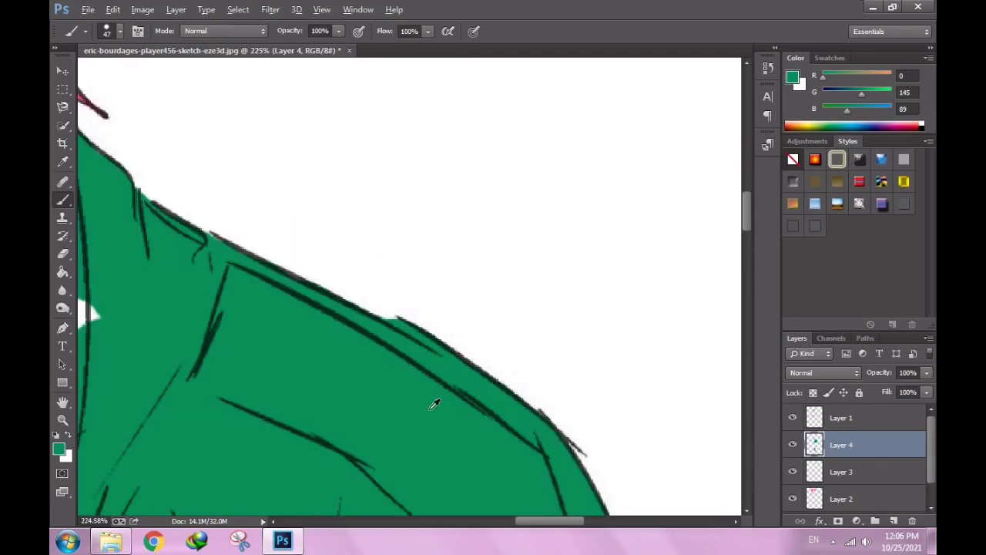
pyautogui.scroll(-3, 529, 326)
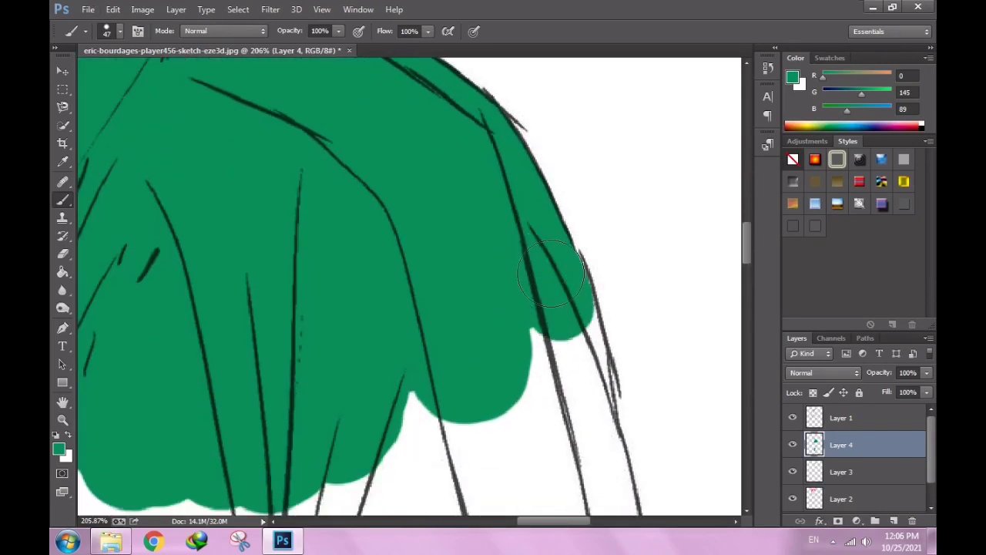
pyautogui.moveTo(558, 299); pyautogui.dragTo(573, 447)
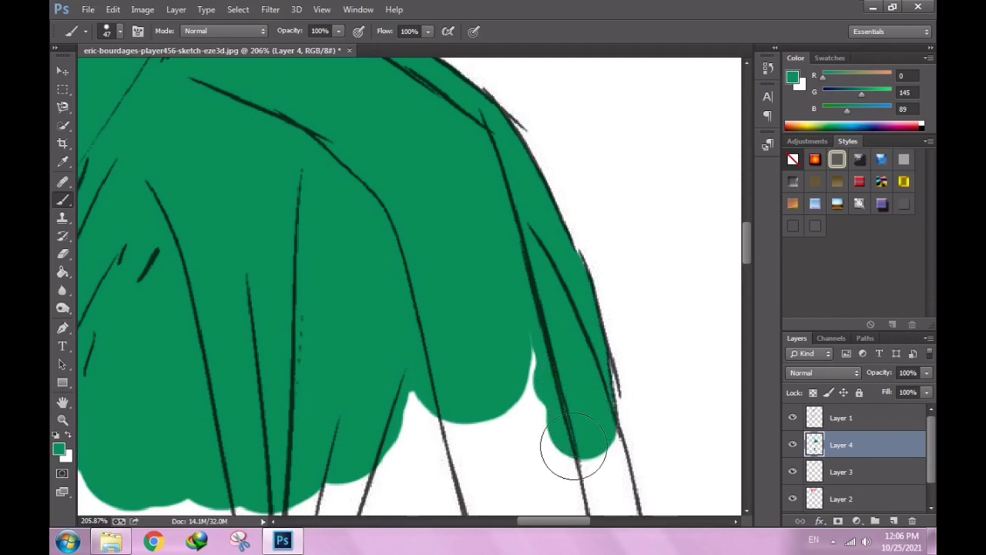
pyautogui.scroll(2, 655, 423)
pyautogui.scroll(-2, 657, 423)
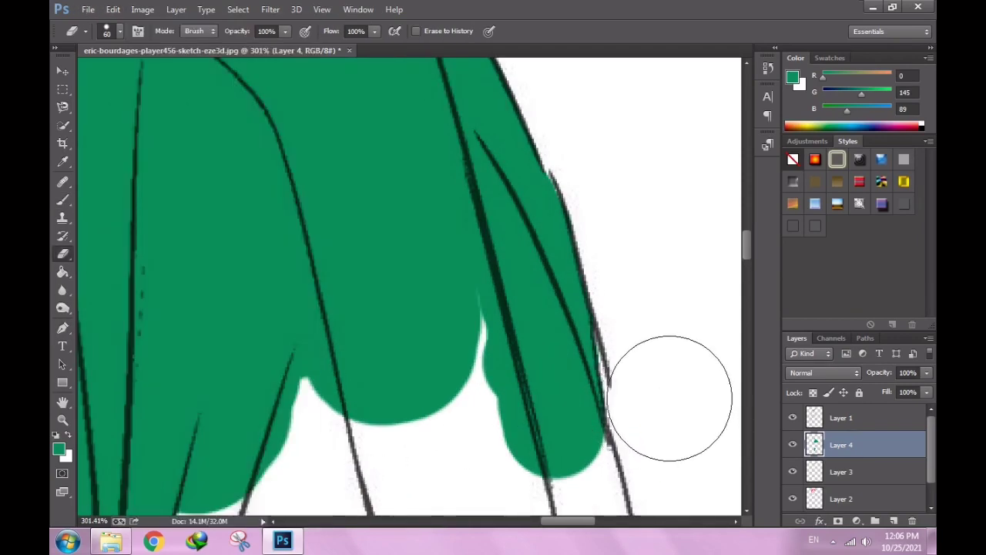
pyautogui.scroll(-2, 485, 349)
pyautogui.scroll(-3, 485, 349)
# Enlarge the brush to 71 px and paint green further down the jacket front.
pyautogui.rightClick(454, 334)
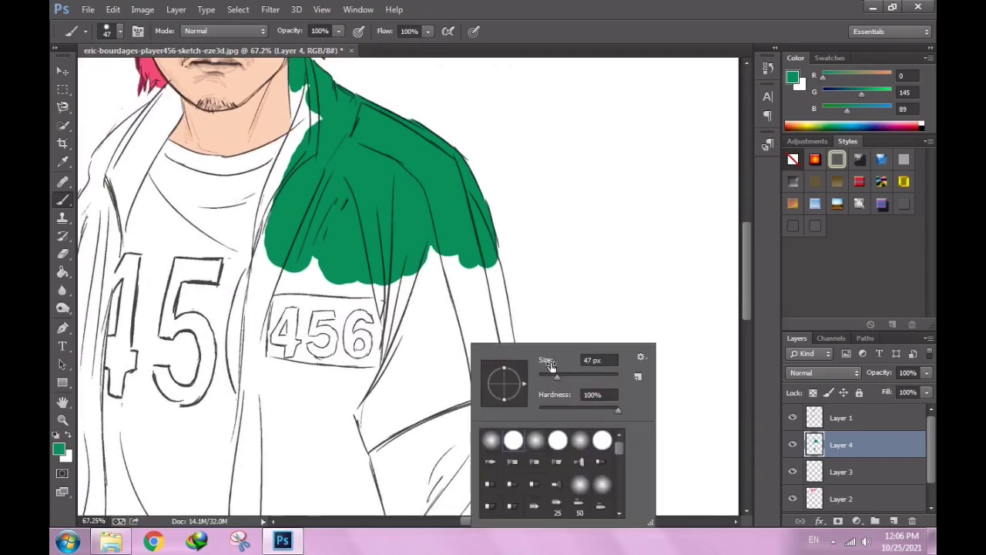
pyautogui.moveTo(493, 362); pyautogui.dragTo(518, 363)
pyautogui.moveTo(408, 258); pyautogui.dragTo(412, 366)
pyautogui.scroll(3, 235, 308)
pyautogui.scroll(3, 234, 308)
# Fill green along the edge above and beside the 456 patch.
pyautogui.moveTo(660, 198); pyautogui.dragTo(400, 224)
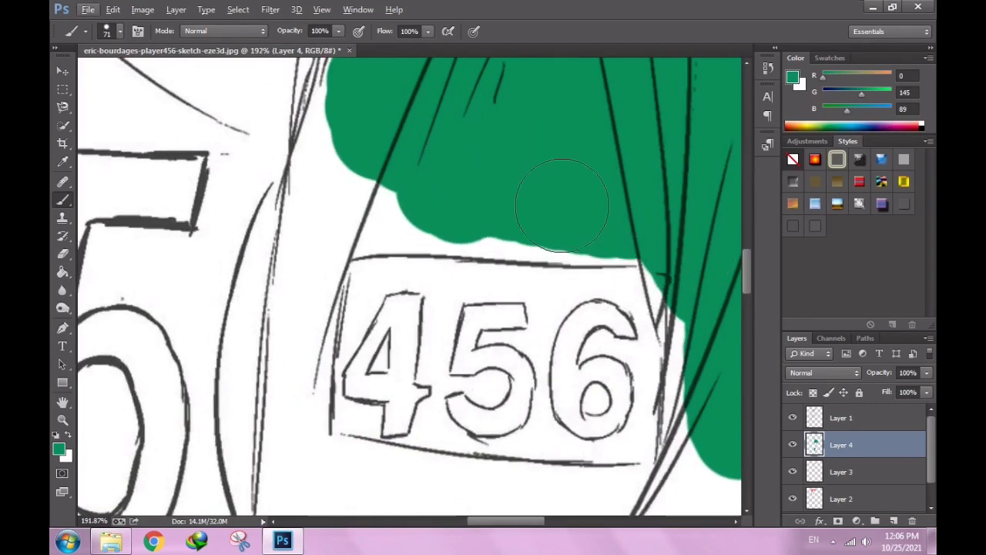
pyautogui.moveTo(455, 247); pyautogui.dragTo(648, 262)
pyautogui.moveTo(629, 221); pyautogui.dragTo(352, 208)
pyautogui.scroll(-1, 406, 366)
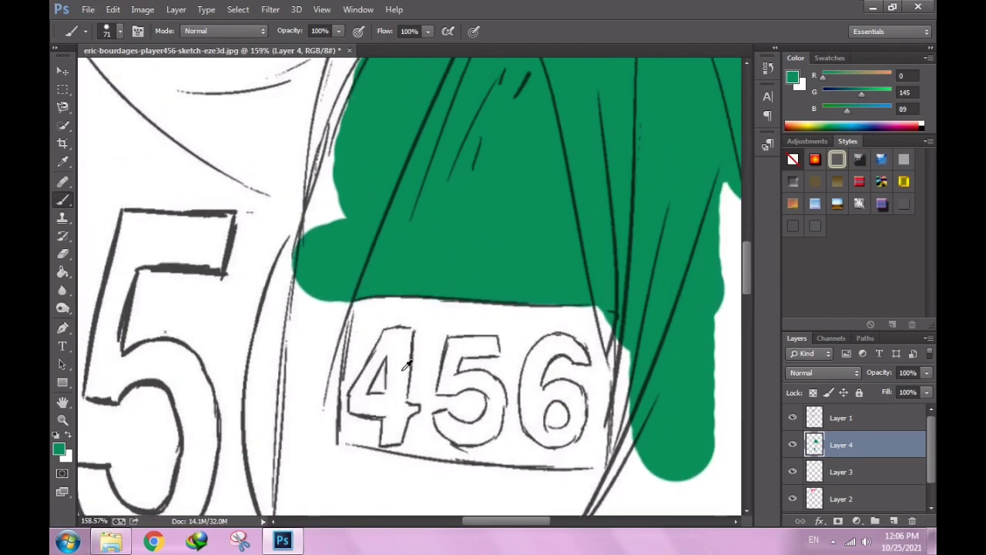
pyautogui.scroll(-5, 408, 270)
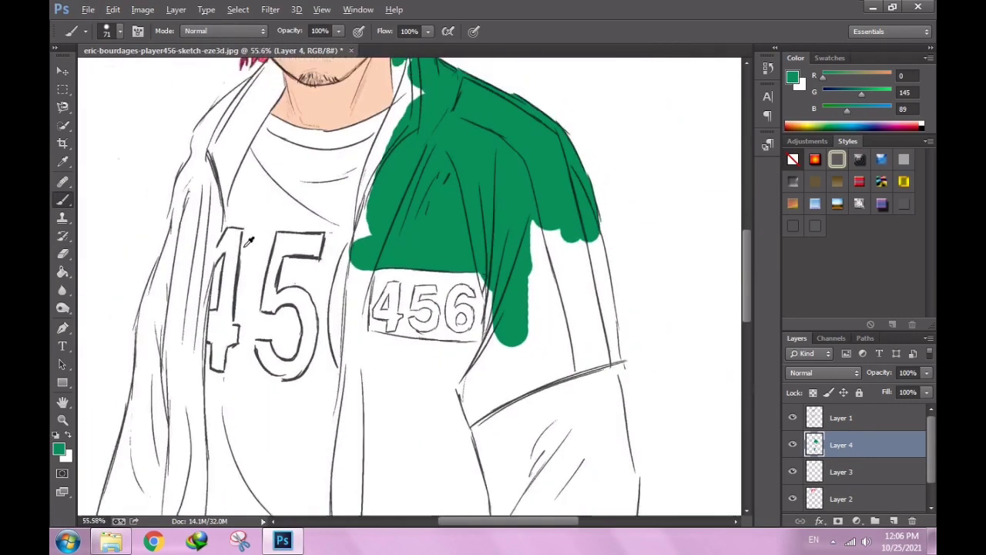
pyautogui.scroll(2, 287, 165)
pyautogui.moveTo(466, 370)
pyautogui.mouseDown()
pyautogui.moveTo(471, 285)
pyautogui.moveTo(516, 214)
pyautogui.mouseUp()
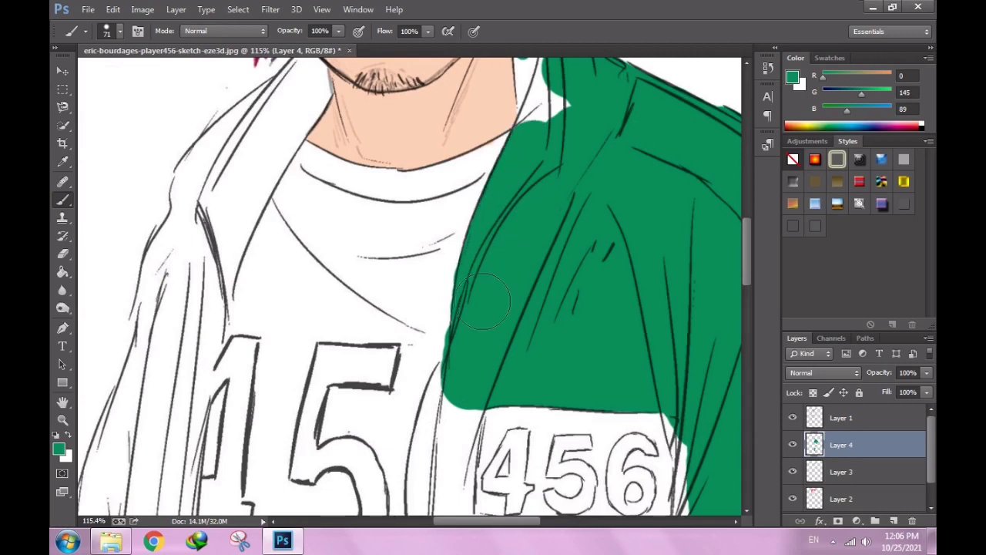
# Paint green over the white gaps along the jacket shoulder.
pyautogui.press('e')
pyautogui.scroll(1, 377, 231)
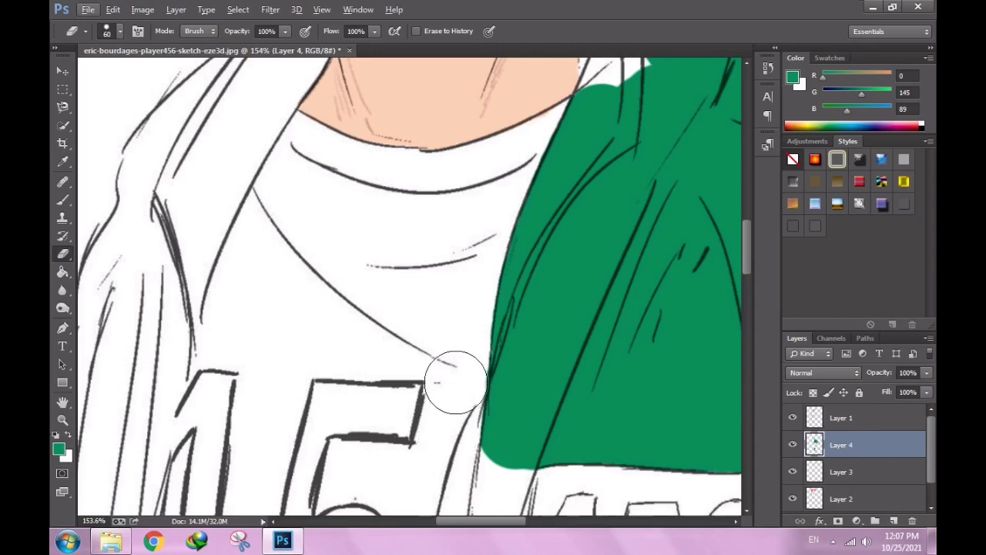
pyautogui.press('b')
pyautogui.scroll(-2, 458, 353)
pyautogui.scroll(-3, 658, 231)
pyautogui.scroll(4, 539, 260)
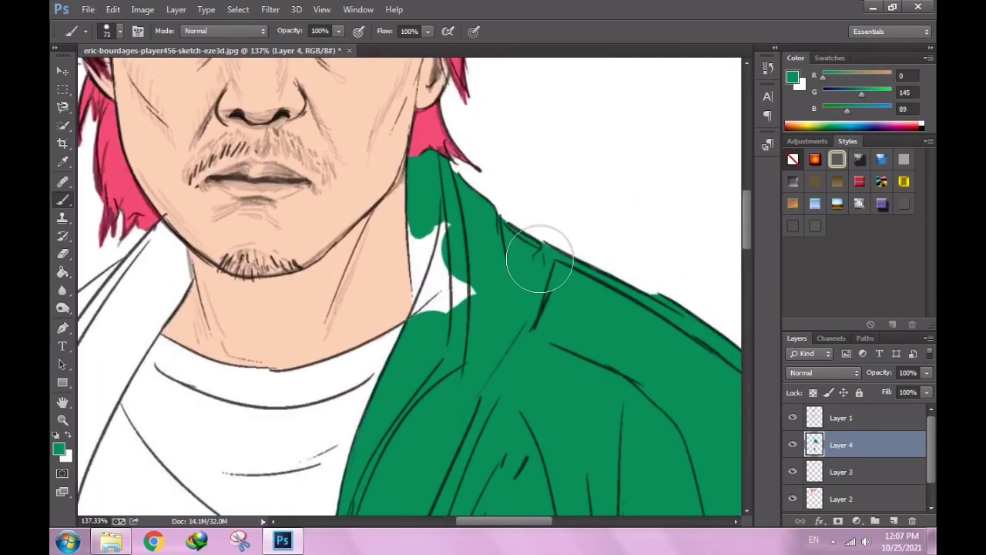
pyautogui.moveTo(540, 259); pyautogui.dragTo(443, 301)
# With a smaller brush, paint green along the collar edge down to the collar point.
pyautogui.rightClick(466, 291)
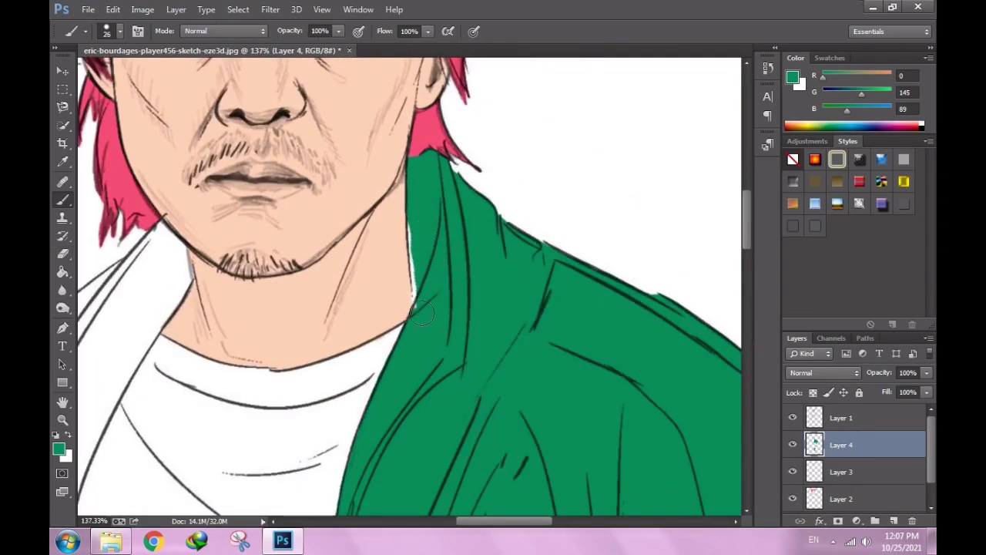
pyautogui.scroll(5, 416, 228)
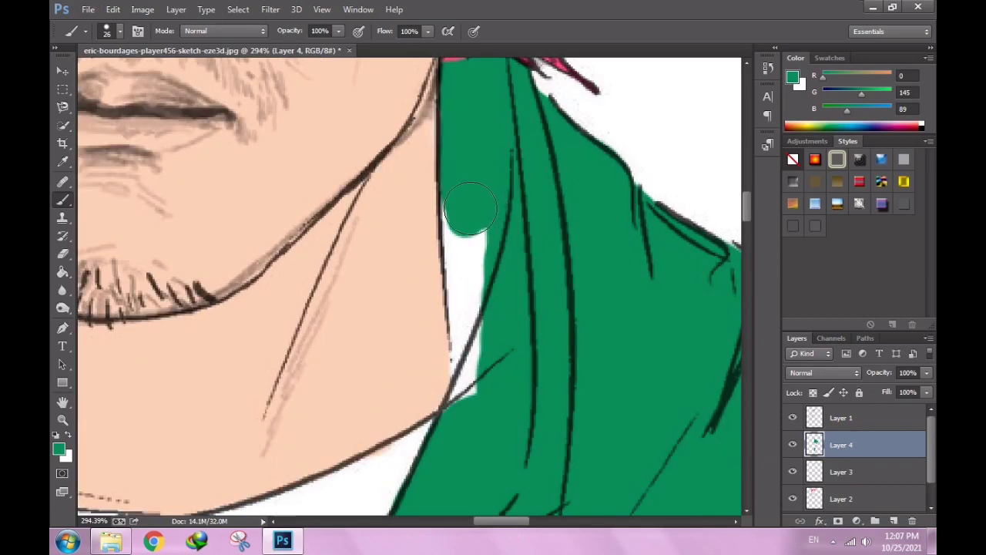
pyautogui.moveTo(466, 197); pyautogui.dragTo(466, 247)
pyautogui.moveTo(469, 202)
pyautogui.mouseDown()
pyautogui.moveTo(466, 316)
pyautogui.moveTo(476, 328)
pyautogui.mouseUp()
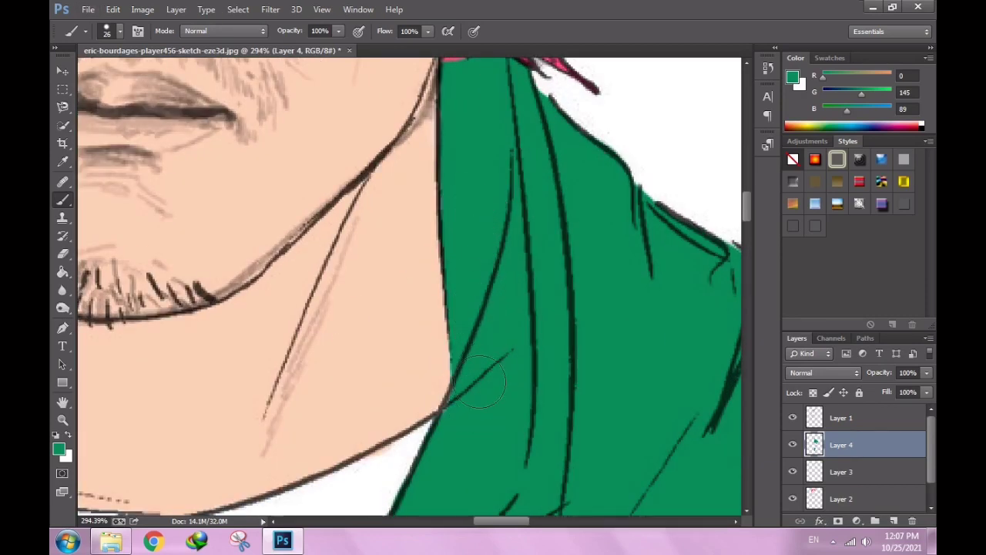
pyautogui.scroll(-3, 483, 380)
pyautogui.scroll(-2, 524, 308)
pyautogui.scroll(-2, 506, 286)
pyautogui.scroll(1, 454, 341)
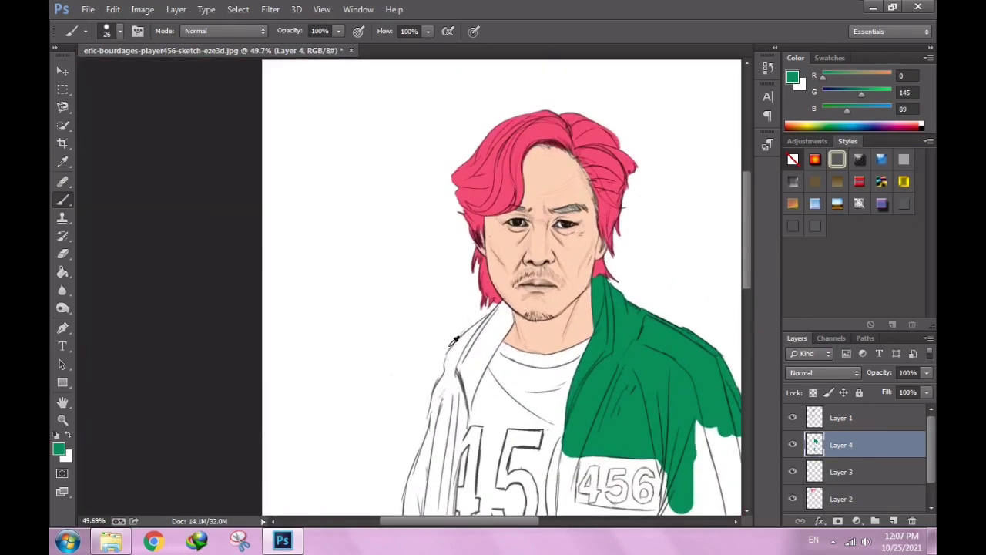
pyautogui.scroll(4, 454, 340)
# With a 54 px brush, paint the left jacket strap green up toward the neck.
pyautogui.rightClick(531, 363)
pyautogui.write('54')
pyautogui.press('Return')
pyautogui.moveTo(484, 407); pyautogui.dragTo(529, 343)
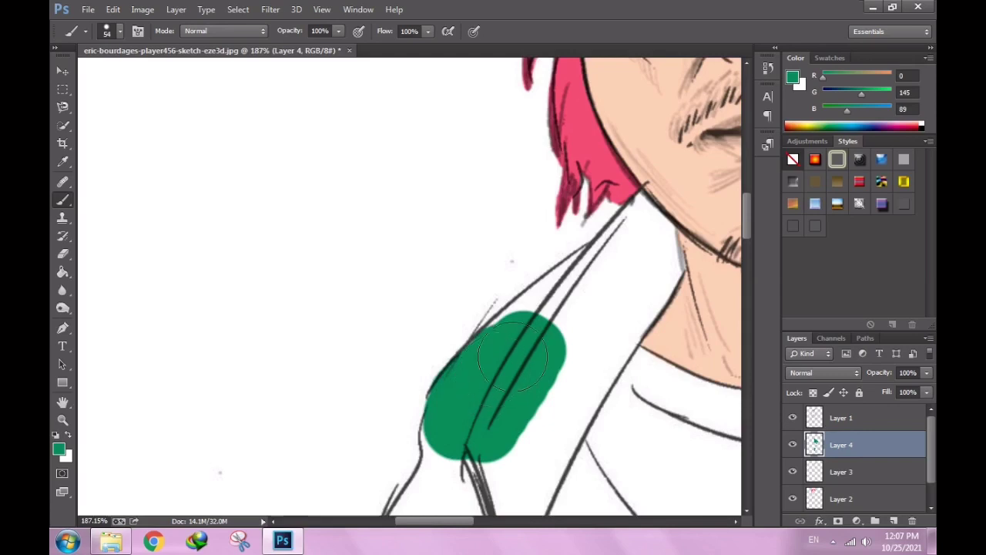
pyautogui.moveTo(540, 321); pyautogui.dragTo(628, 254)
pyautogui.scroll(2, 586, 275)
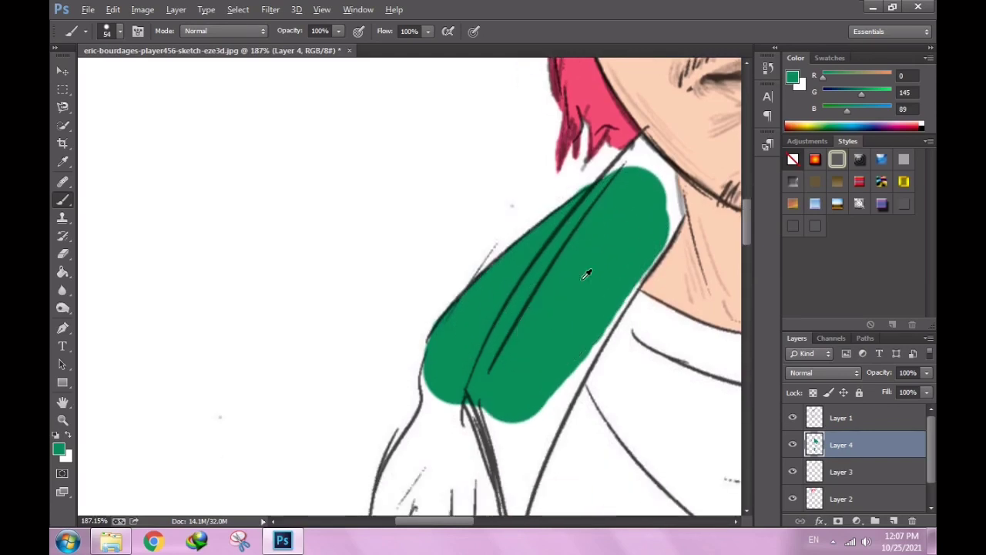
pyautogui.scroll(2, 648, 156)
# With a 13 px brush, fill the strap to its top edge and the strip along its right edge.
pyautogui.rightClick(474, 266)
pyautogui.write('13')
pyautogui.press('Return')
pyautogui.moveTo(517, 246)
pyautogui.mouseDown()
pyautogui.moveTo(583, 149)
pyautogui.moveTo(643, 220)
pyautogui.moveTo(645, 257)
pyautogui.moveTo(645, 231)
pyautogui.mouseUp()
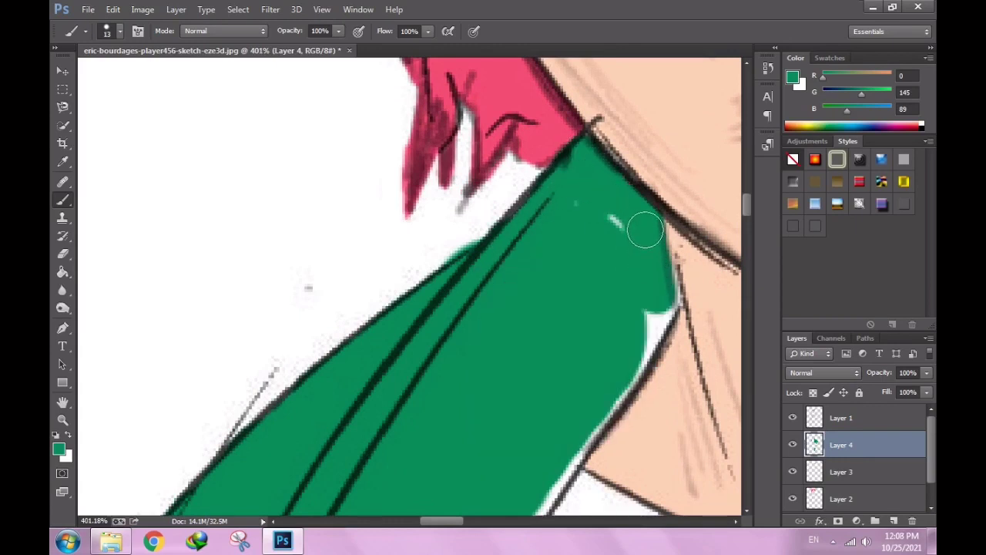
pyautogui.moveTo(654, 265)
pyautogui.mouseDown()
pyautogui.moveTo(660, 297)
pyautogui.moveTo(588, 401)
pyautogui.mouseUp()
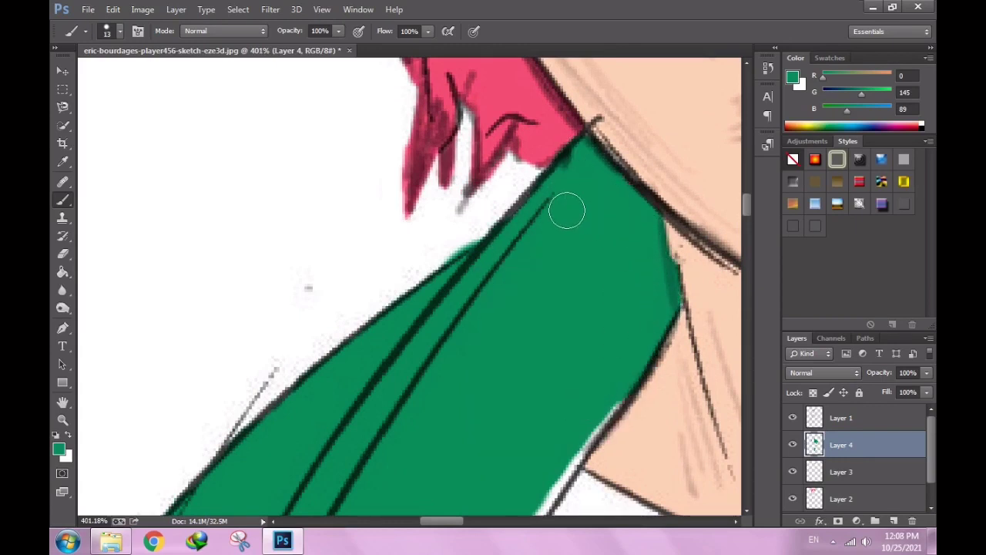
# Erase stray green along the strap's upper edge.
pyautogui.press('e')
pyautogui.rightClick(577, 326)
pyautogui.press('Return')
pyautogui.moveTo(481, 240); pyautogui.dragTo(460, 265)
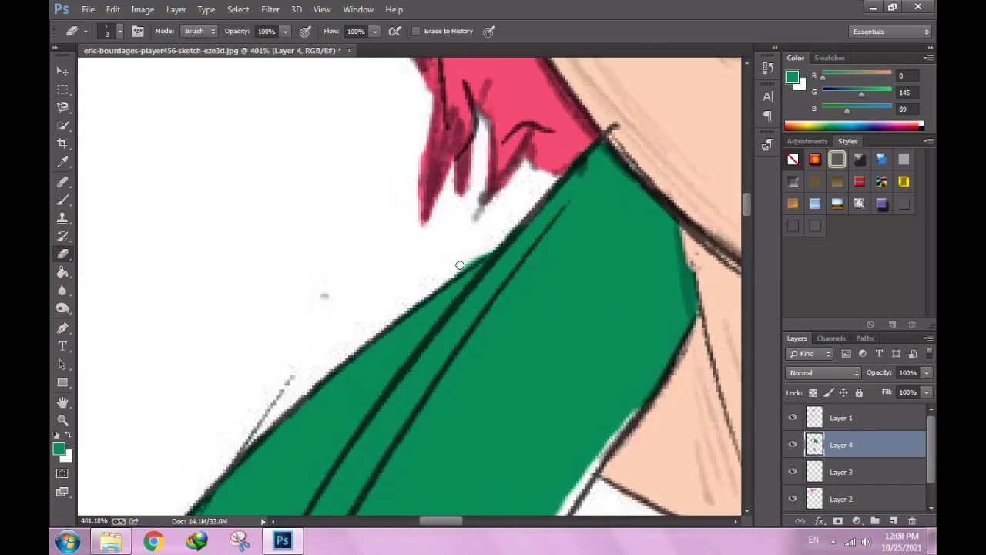
pyautogui.press('b')
pyautogui.scroll(-1, 596, 358)
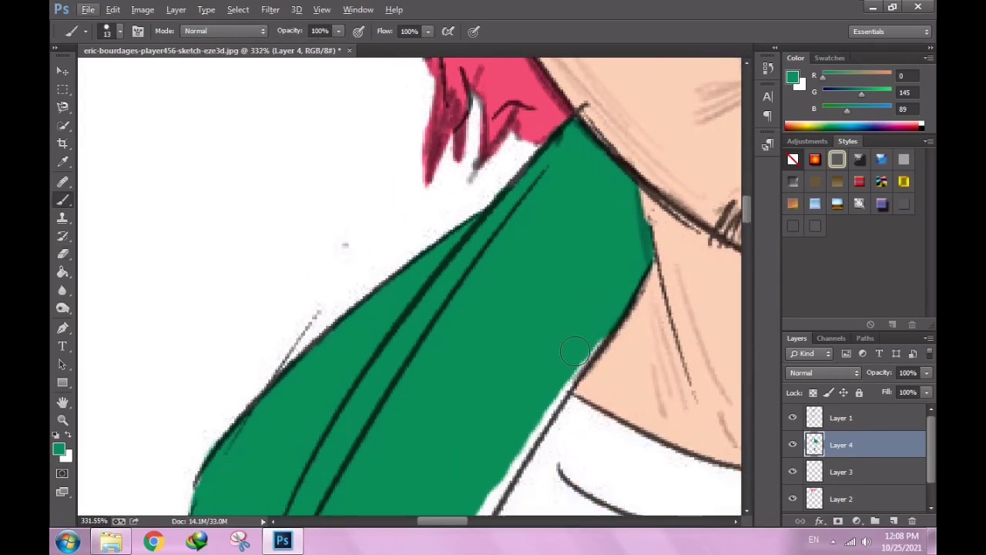
# Fill green along the strap's lower-right edge down to the bottom.
pyautogui.moveTo(582, 353); pyautogui.dragTo(520, 438)
pyautogui.scroll(-2, 531, 385)
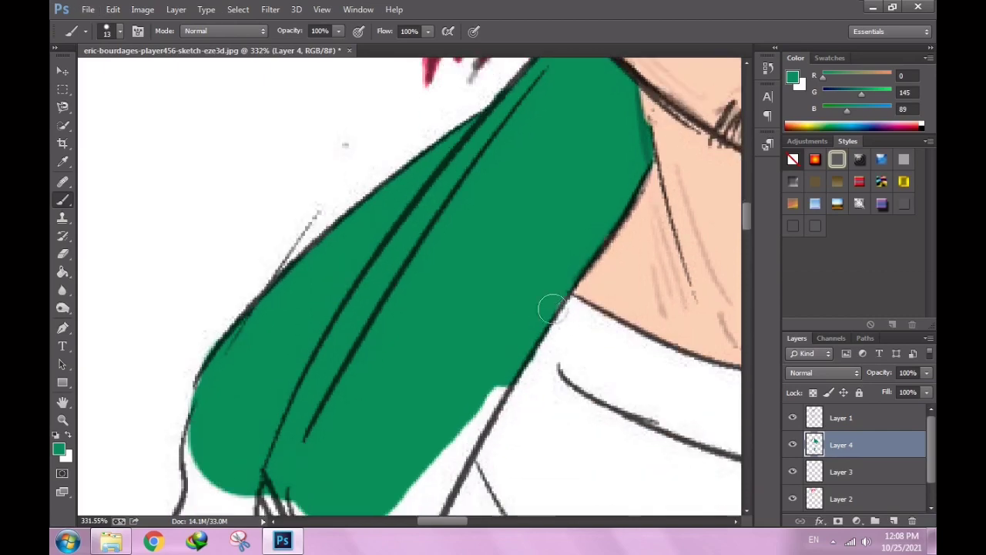
pyautogui.moveTo(507, 363); pyautogui.dragTo(431, 505)
pyautogui.press('e')
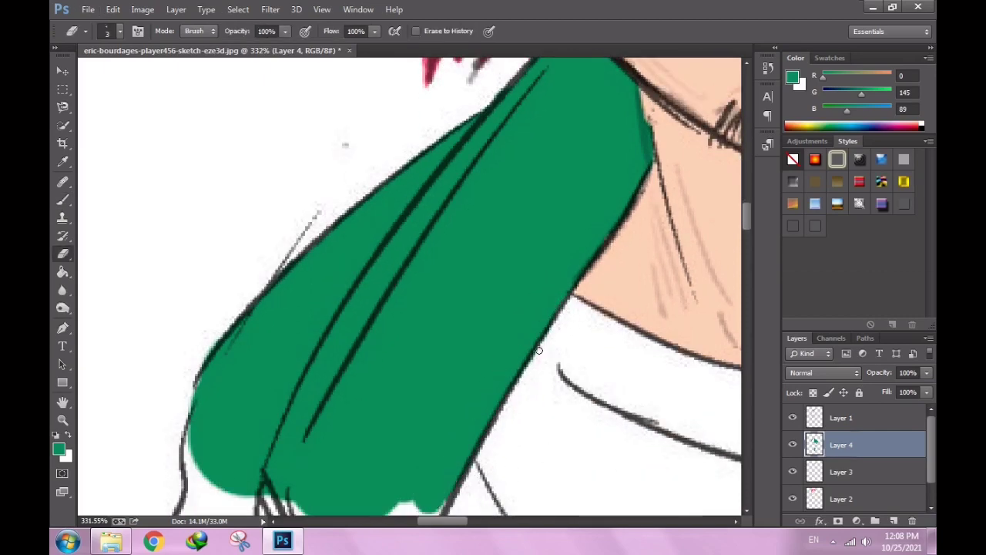
pyautogui.scroll(-3, 345, 144)
pyautogui.scroll(2, 282, 359)
pyautogui.press('b')
# Resize the brush and paint green down the strap's outer edge.
pyautogui.rightClick(483, 283)
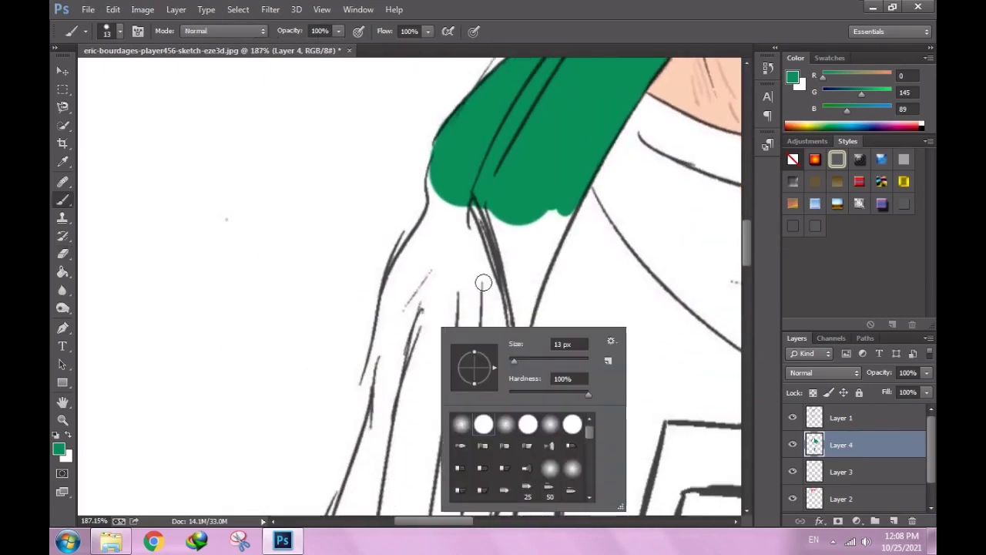
pyautogui.moveTo(435, 297); pyautogui.dragTo(451, 171)
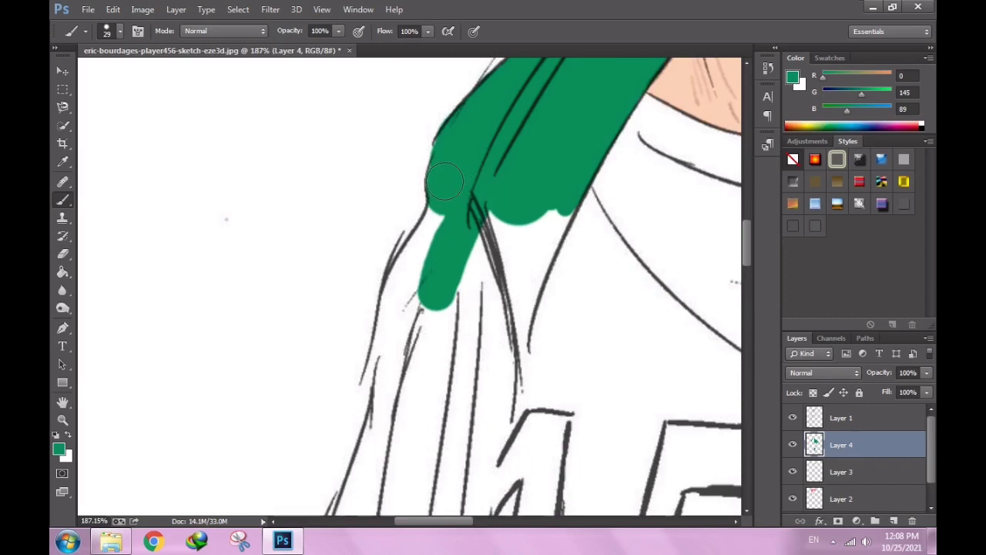
pyautogui.moveTo(524, 187); pyautogui.dragTo(560, 188)
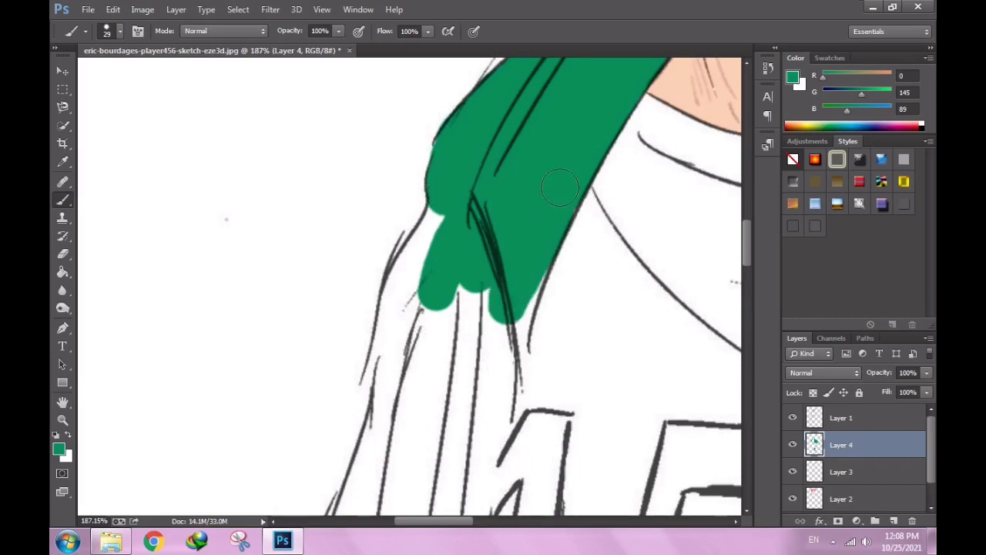
pyautogui.moveTo(525, 279); pyautogui.dragTo(494, 355)
pyautogui.scroll(-3, 525, 309)
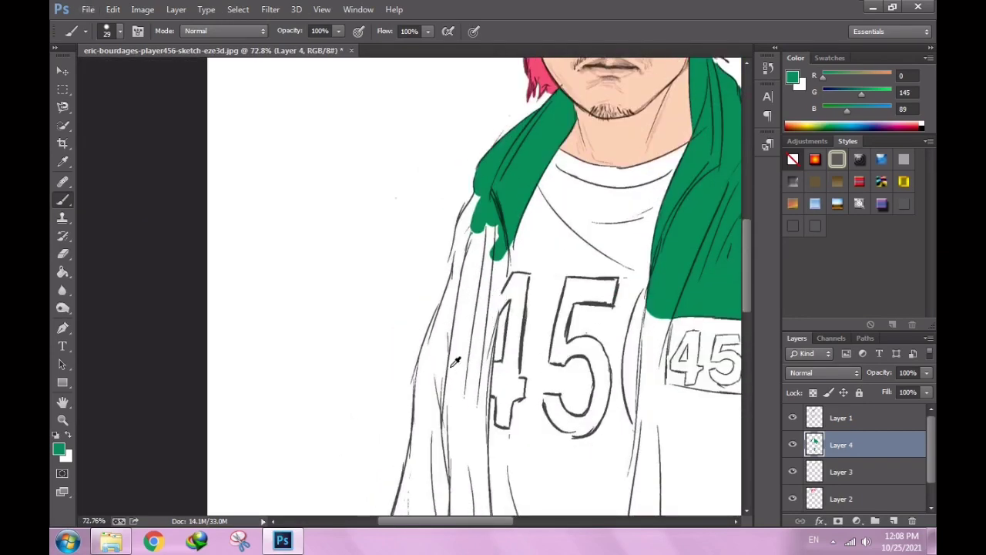
pyautogui.scroll(2, 528, 217)
# Paint the left sleeve green down to the lower sleeve along its left edge.
pyautogui.moveTo(529, 219)
pyautogui.mouseDown()
pyautogui.moveTo(513, 292)
pyautogui.moveTo(499, 161)
pyautogui.moveTo(462, 223)
pyautogui.moveTo(443, 285)
pyautogui.moveTo(455, 288)
pyautogui.moveTo(439, 271)
pyautogui.mouseUp()
pyautogui.scroll(-1, 441, 262)
pyautogui.scroll(1, 441, 262)
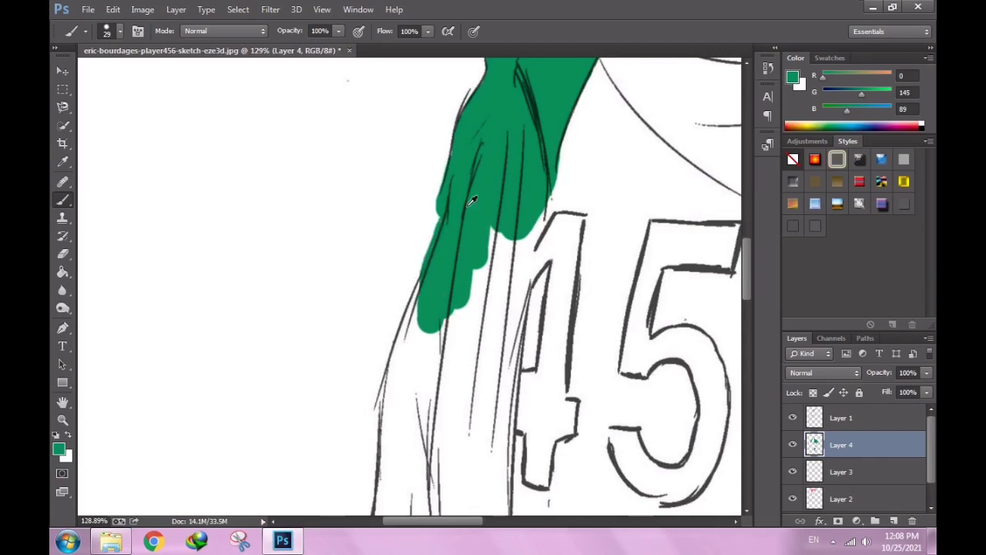
pyautogui.scroll(-8, 473, 200)
pyautogui.scroll(7, 531, 231)
pyautogui.scroll(3, 532, 231)
pyautogui.moveTo(539, 231)
pyautogui.mouseDown()
pyautogui.moveTo(557, 329)
pyautogui.moveTo(537, 435)
pyautogui.moveTo(501, 429)
pyautogui.moveTo(454, 386)
pyautogui.mouseUp()
pyautogui.scroll(-1, 497, 310)
pyautogui.scroll(1, 497, 311)
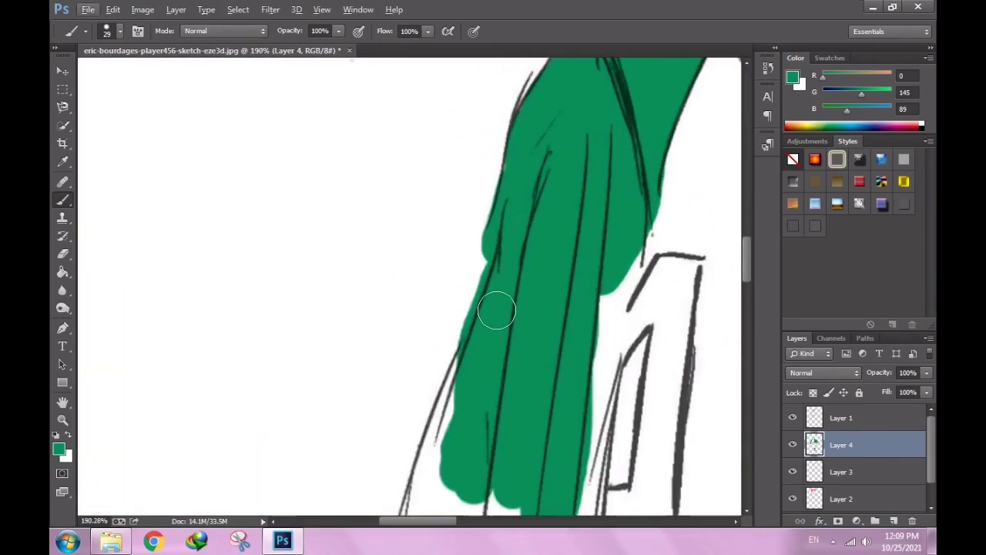
pyautogui.moveTo(496, 310)
pyautogui.mouseDown()
pyautogui.moveTo(489, 269)
pyautogui.moveTo(451, 416)
pyautogui.mouseUp()
# Erase green past the sleeve's left outline, then refill green up to that outline.
pyautogui.press('e')
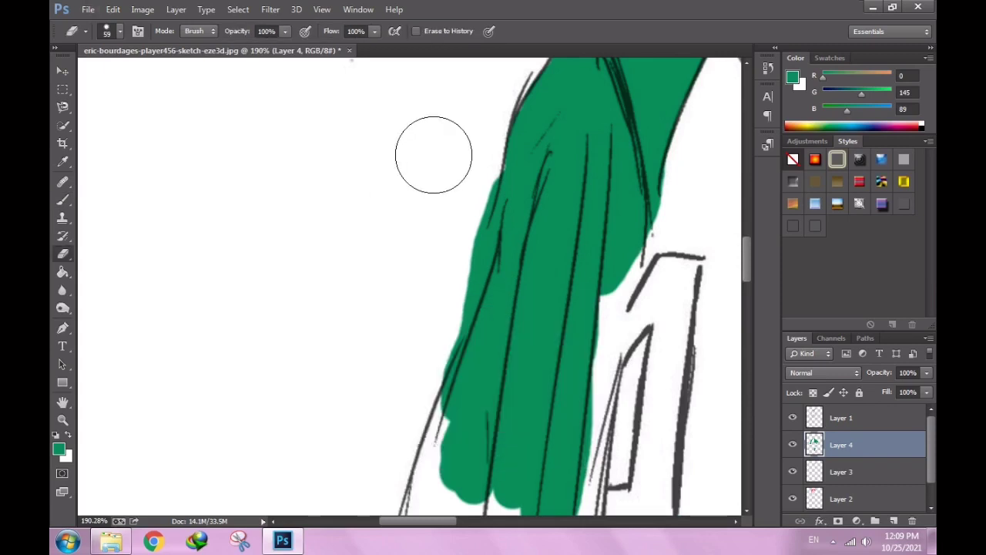
pyautogui.moveTo(434, 155)
pyautogui.mouseDown()
pyautogui.moveTo(456, 198)
pyautogui.moveTo(460, 170)
pyautogui.moveTo(424, 319)
pyautogui.moveTo(451, 262)
pyautogui.mouseUp()
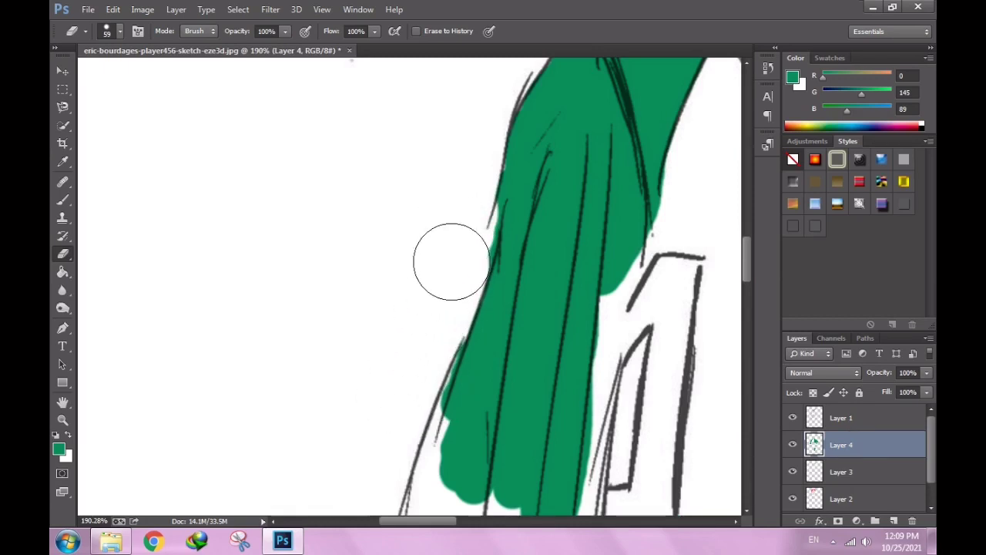
pyautogui.press('b')
pyautogui.scroll(3, 520, 171)
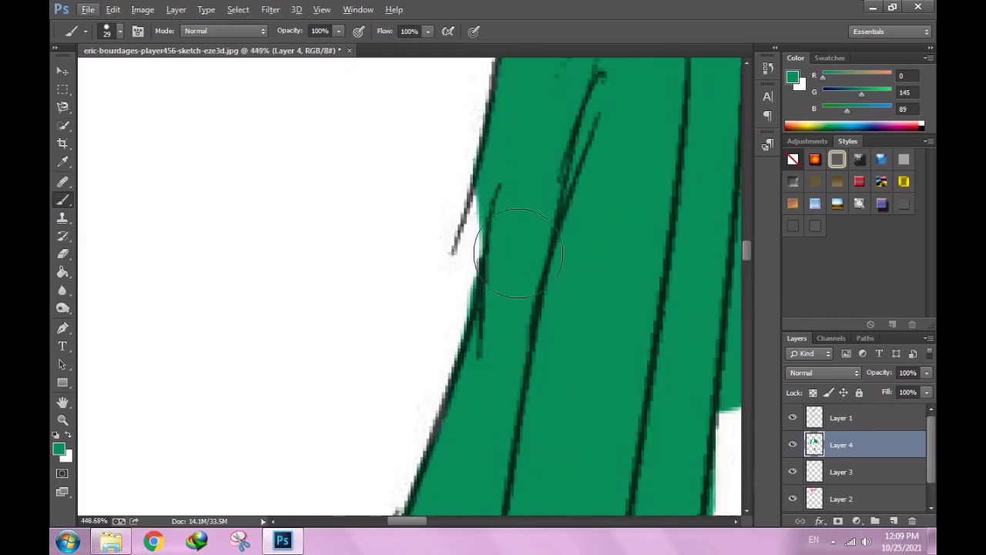
pyautogui.moveTo(505, 192); pyautogui.dragTo(499, 324)
pyautogui.moveTo(503, 232); pyautogui.dragTo(487, 395)
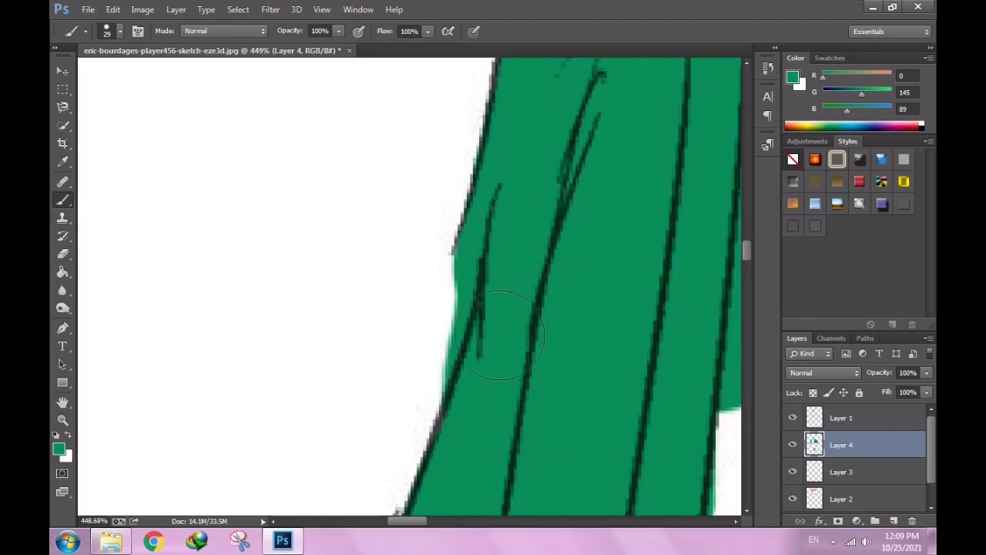
pyautogui.scroll(-2, 492, 298)
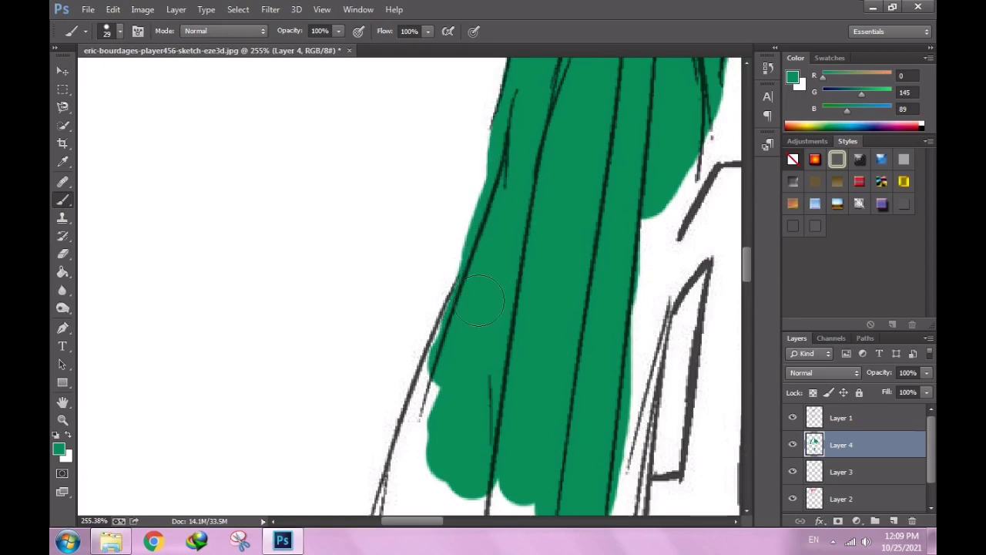
pyautogui.scroll(-3, 470, 262)
pyautogui.moveTo(462, 235); pyautogui.dragTo(419, 353)
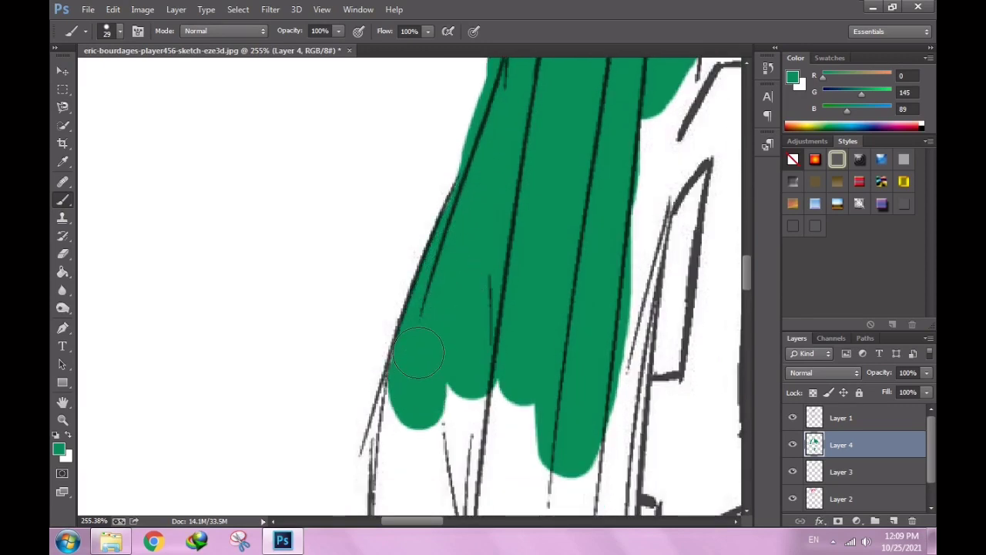
# Enlarge the brush to 64 px and paint green down the lower front panel.
pyautogui.press('e')
pyautogui.press('b')
pyautogui.scroll(-3, 485, 293)
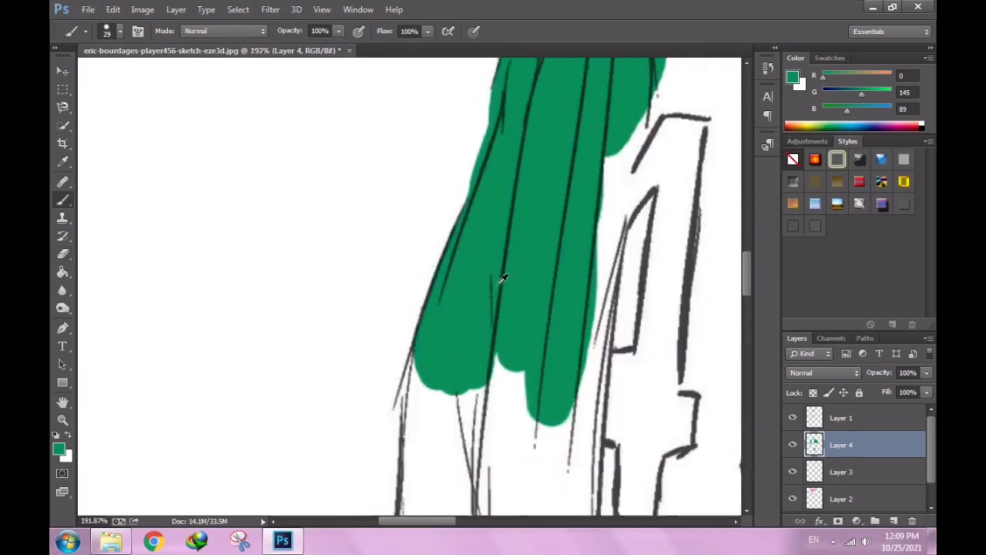
pyautogui.scroll(-2, 485, 294)
pyautogui.rightClick(485, 293)
pyautogui.moveTo(566, 313); pyautogui.dragTo(585, 313)
pyautogui.press('Return')
pyautogui.moveTo(539, 154); pyautogui.dragTo(478, 339)
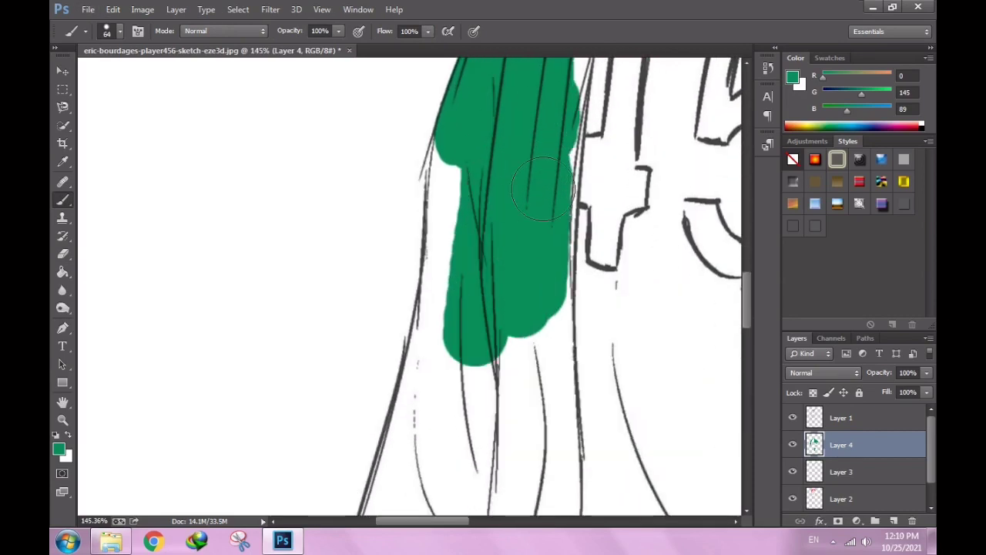
pyautogui.moveTo(532, 309)
pyautogui.mouseDown()
pyautogui.moveTo(534, 426)
pyautogui.moveTo(567, 339)
pyautogui.moveTo(485, 386)
pyautogui.moveTo(451, 254)
pyautogui.moveTo(464, 155)
pyautogui.moveTo(509, 201)
pyautogui.moveTo(517, 401)
pyautogui.mouseUp()
pyautogui.scroll(3, 464, 154)
# Add green along the sleeve's lower-left edge.
pyautogui.press('e')
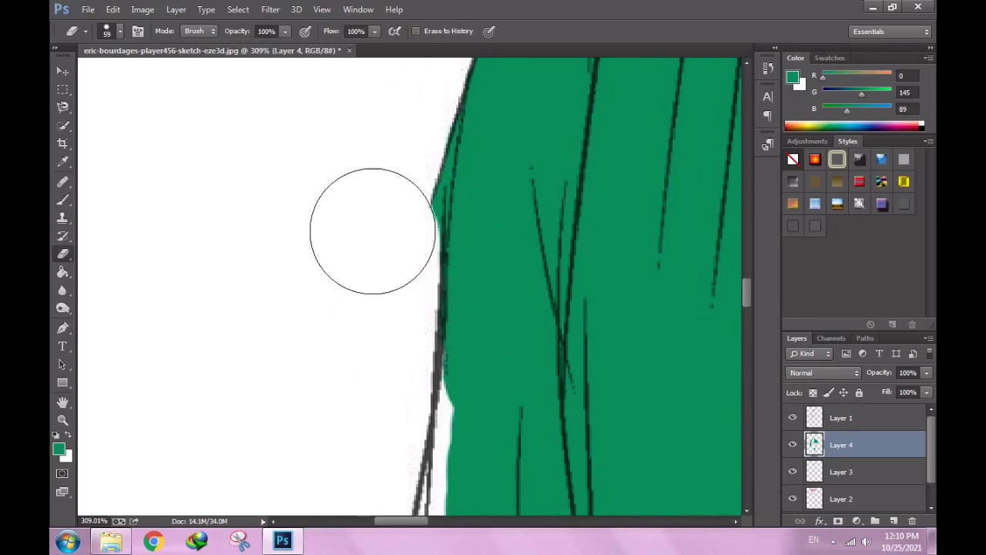
pyautogui.press('b')
pyautogui.scroll(-3, 543, 231)
pyautogui.scroll(1, 531, 231)
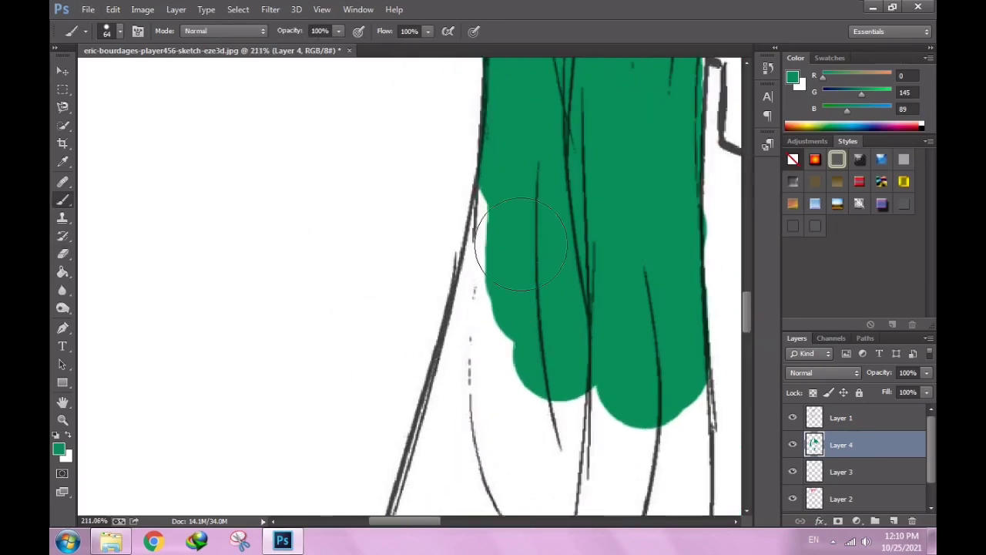
pyautogui.moveTo(489, 324)
pyautogui.mouseDown()
pyautogui.moveTo(518, 227)
pyautogui.moveTo(495, 319)
pyautogui.moveTo(447, 417)
pyautogui.mouseUp()
pyautogui.press('e')
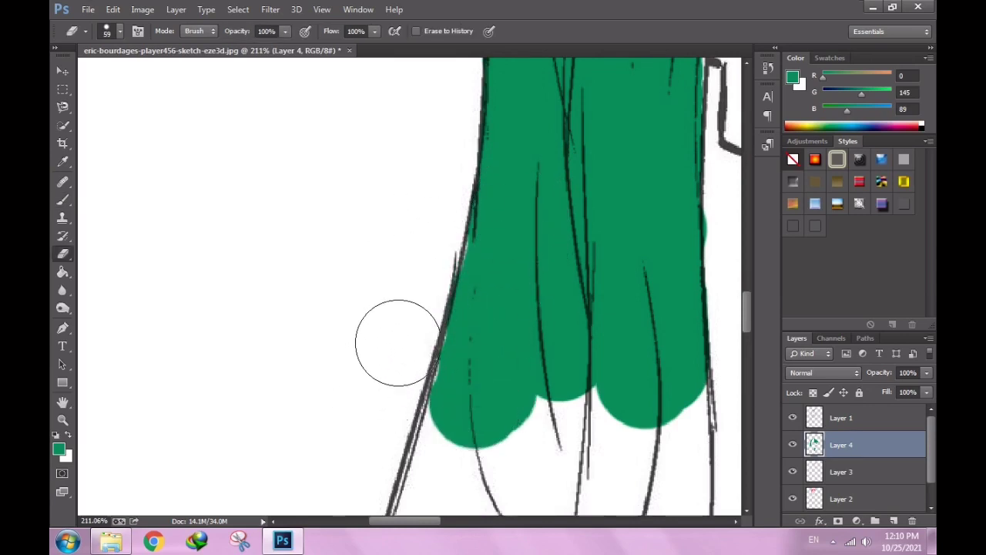
pyautogui.press('b')
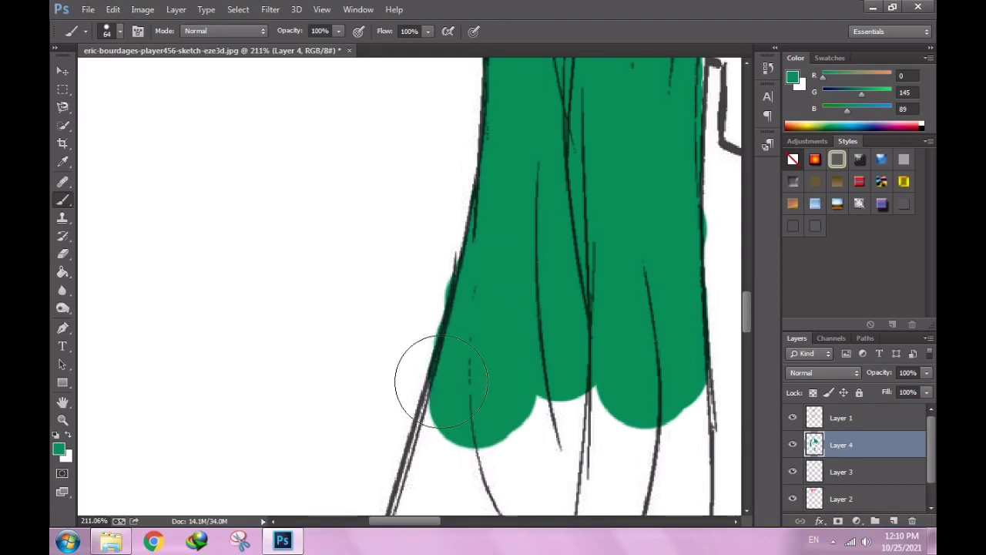
# Erase green spilling left of the sleeve outline and paint over the lower sleeve.
pyautogui.press('e')
pyautogui.moveTo(409, 280); pyautogui.dragTo(401, 321)
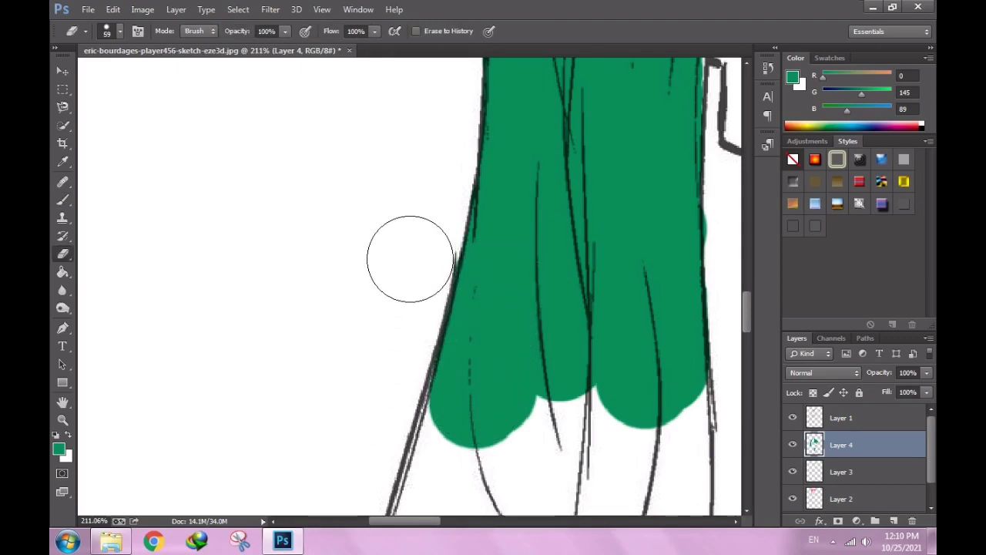
pyautogui.press('b')
pyautogui.scroll(-2, 518, 341)
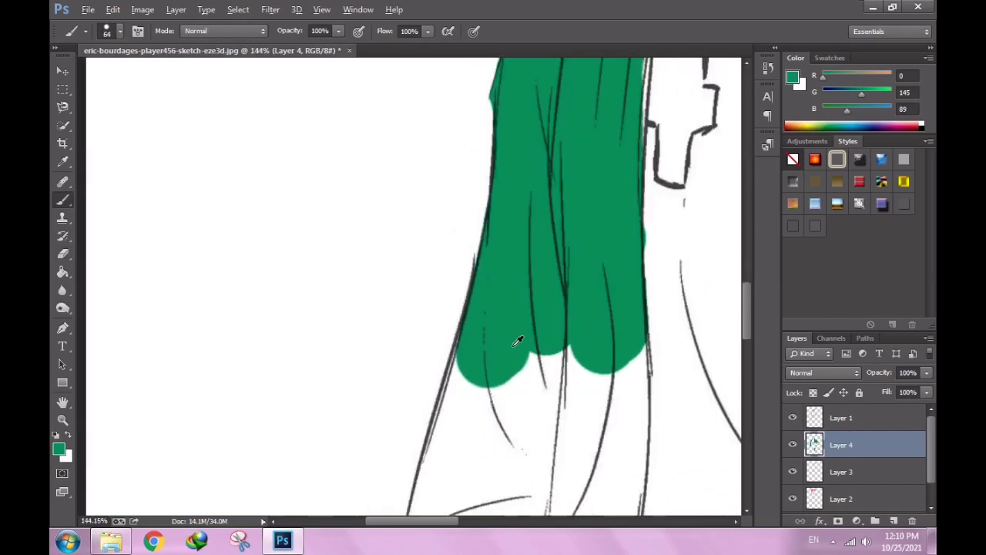
pyautogui.scroll(-2, 518, 342)
pyautogui.moveTo(539, 293)
pyautogui.mouseDown()
pyautogui.moveTo(530, 316)
pyautogui.moveTo(582, 312)
pyautogui.mouseUp()
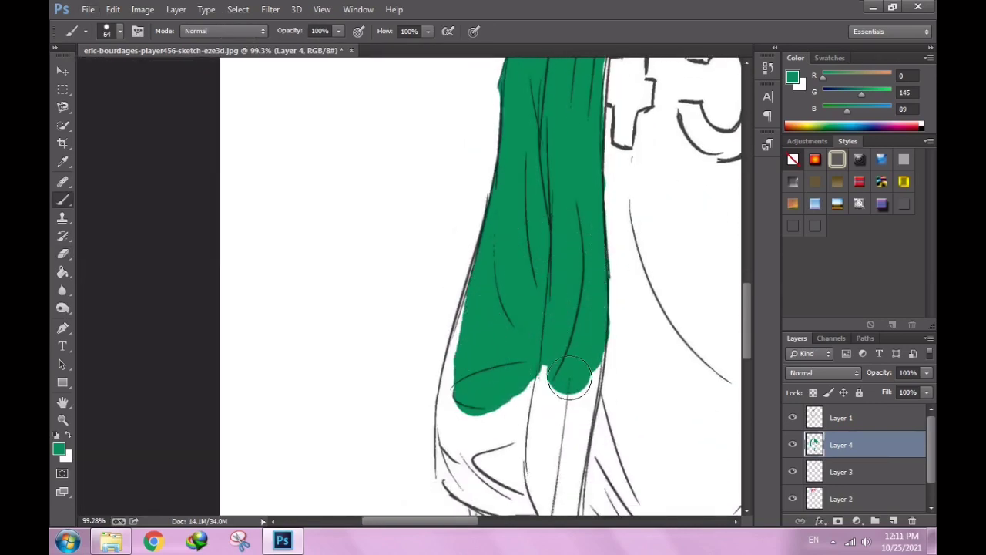
pyautogui.scroll(2, 655, 352)
pyautogui.scroll(2, 606, 265)
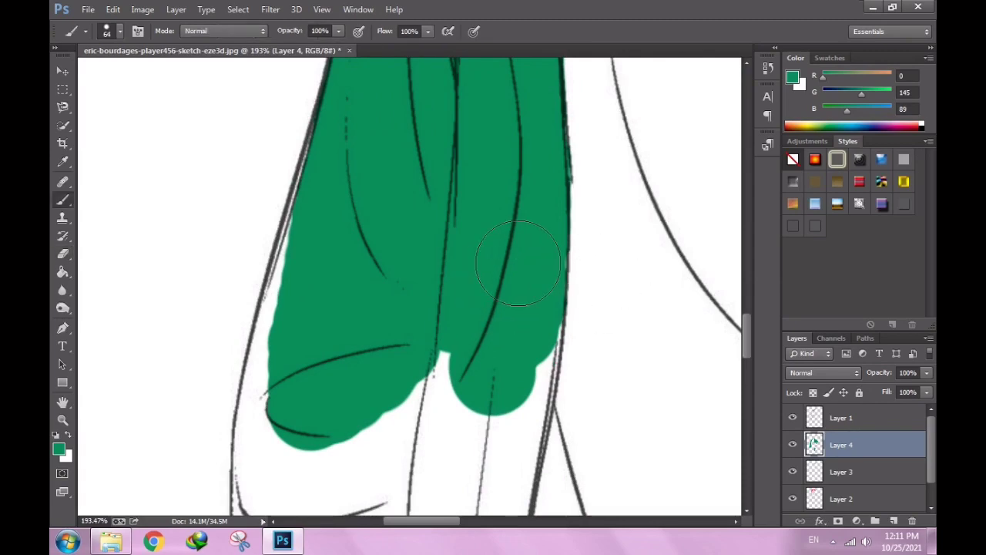
pyautogui.scroll(-2, 513, 289)
# Paint green down the forearm and erase the spill below the cuff edge.
pyautogui.scroll(-3, 535, 265)
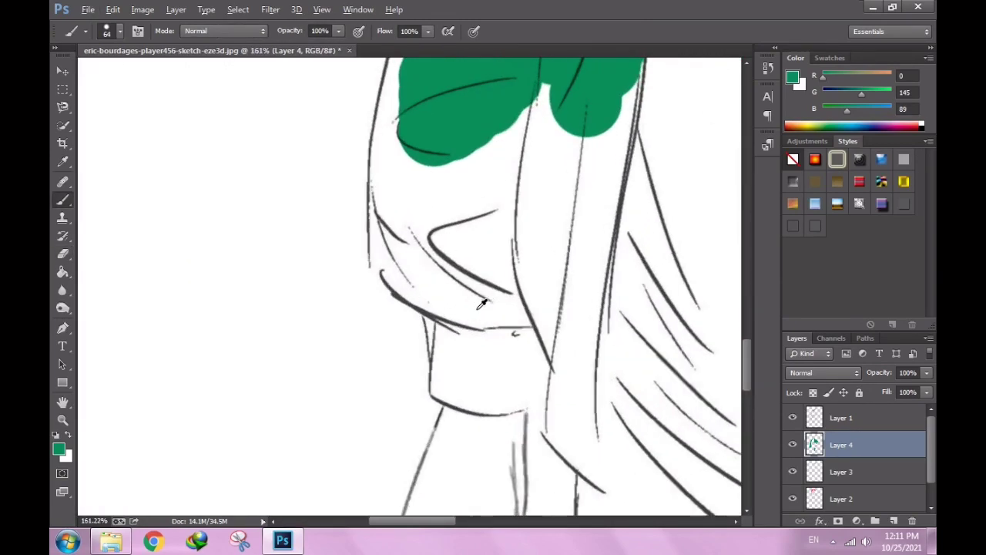
pyautogui.moveTo(505, 331)
pyautogui.mouseDown()
pyautogui.moveTo(476, 373)
pyautogui.moveTo(566, 293)
pyautogui.moveTo(590, 115)
pyautogui.moveTo(608, 131)
pyautogui.moveTo(578, 229)
pyautogui.mouseUp()
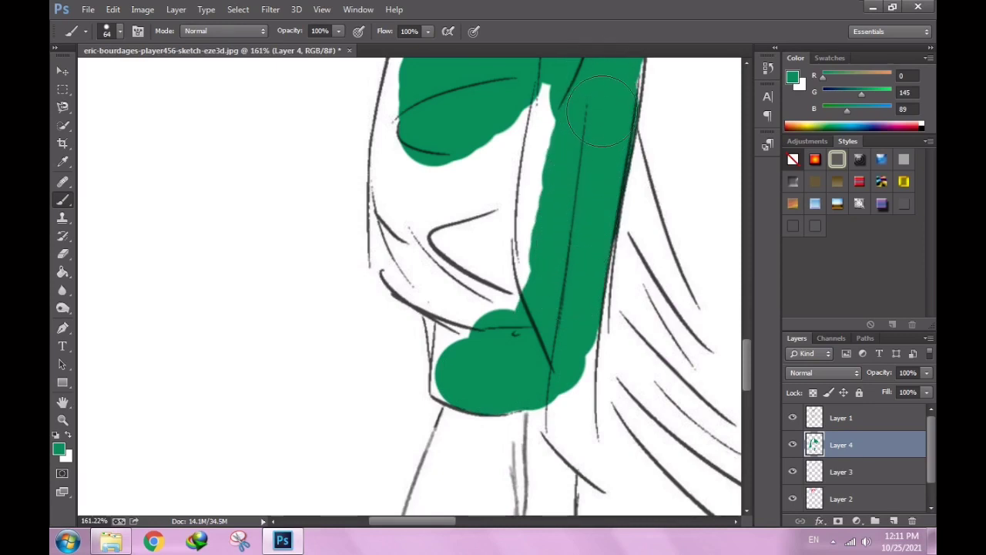
pyautogui.moveTo(563, 316); pyautogui.dragTo(567, 370)
pyautogui.scroll(-3, 563, 347)
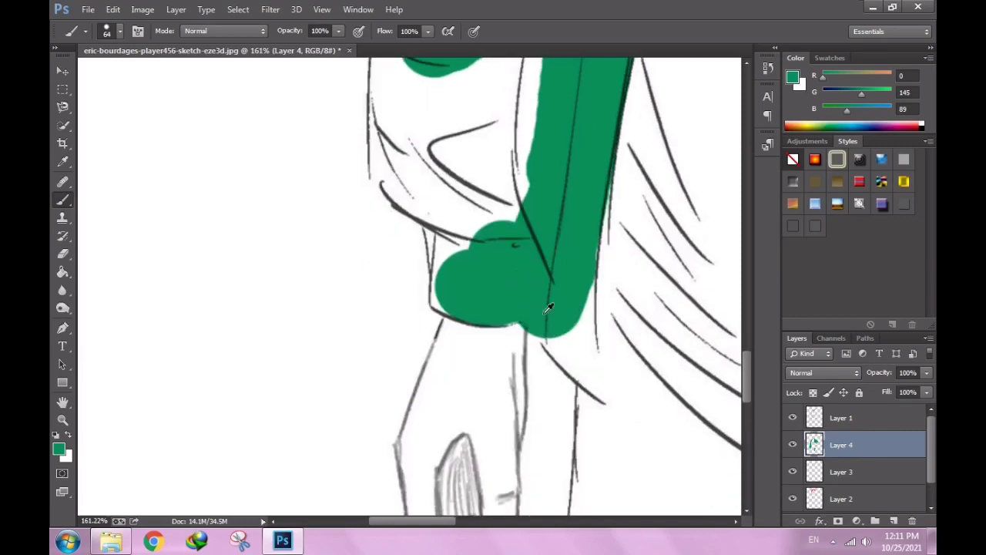
pyautogui.press('e')
pyautogui.scroll(2, 557, 323)
pyautogui.moveTo(524, 309); pyautogui.dragTo(557, 324)
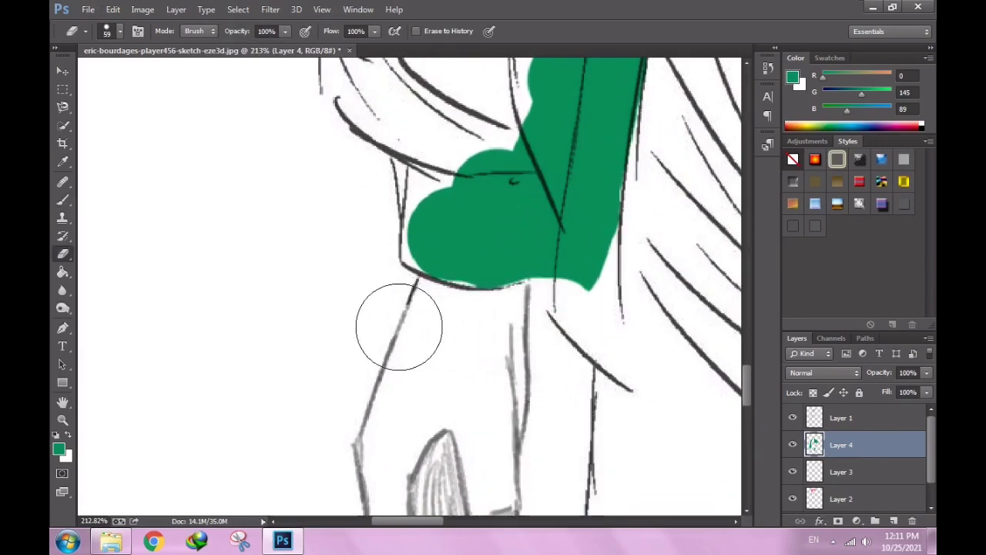
pyautogui.scroll(-2, 628, 297)
pyautogui.scroll(-2, 628, 297)
# Extend green paint down the arm toward the cuff.
pyautogui.press('b')
pyautogui.scroll(2, 628, 297)
pyautogui.rightClick(741, 359)
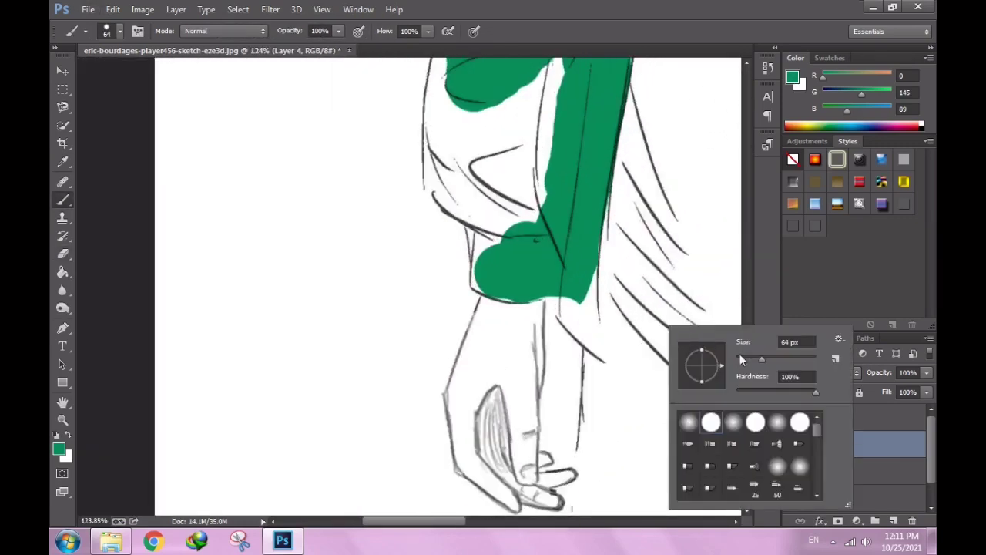
pyautogui.click(569, 291)
pyautogui.scroll(2, 566, 309)
pyautogui.scroll(2, 567, 308)
pyautogui.moveTo(568, 330)
pyautogui.mouseDown()
pyautogui.moveTo(593, 273)
pyautogui.moveTo(591, 198)
pyautogui.mouseUp()
# Erase green overspill along the panel's right edge.
pyautogui.press('e')
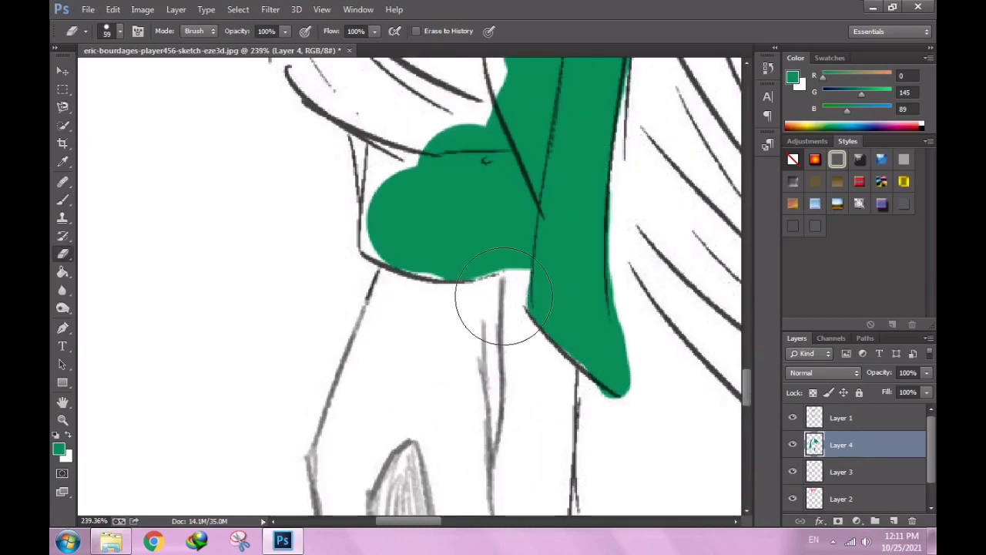
pyautogui.scroll(2, 485, 297)
pyautogui.rightClick(529, 325)
pyautogui.click(529, 285)
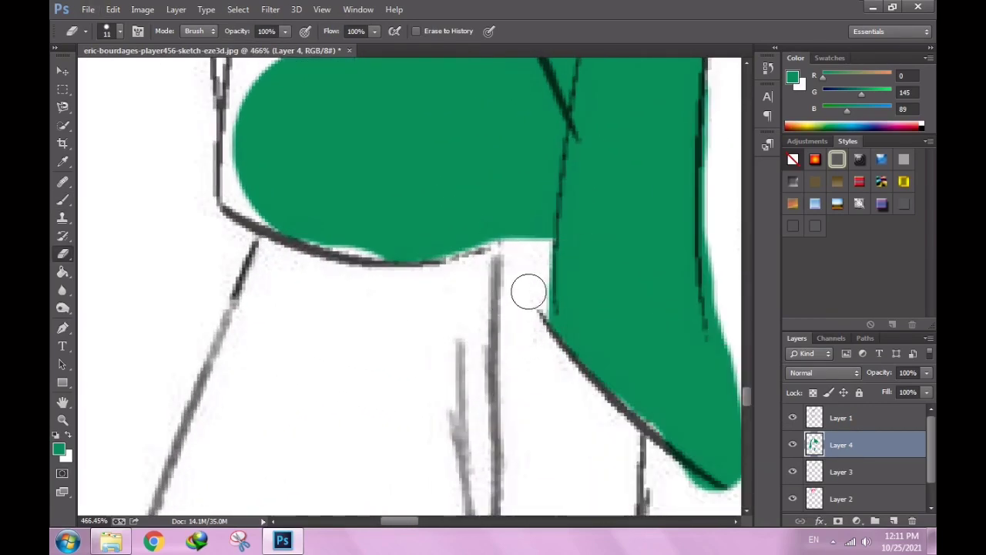
pyautogui.scroll(-2, 532, 289)
pyautogui.scroll(1, 533, 296)
pyautogui.scroll(1, 660, 409)
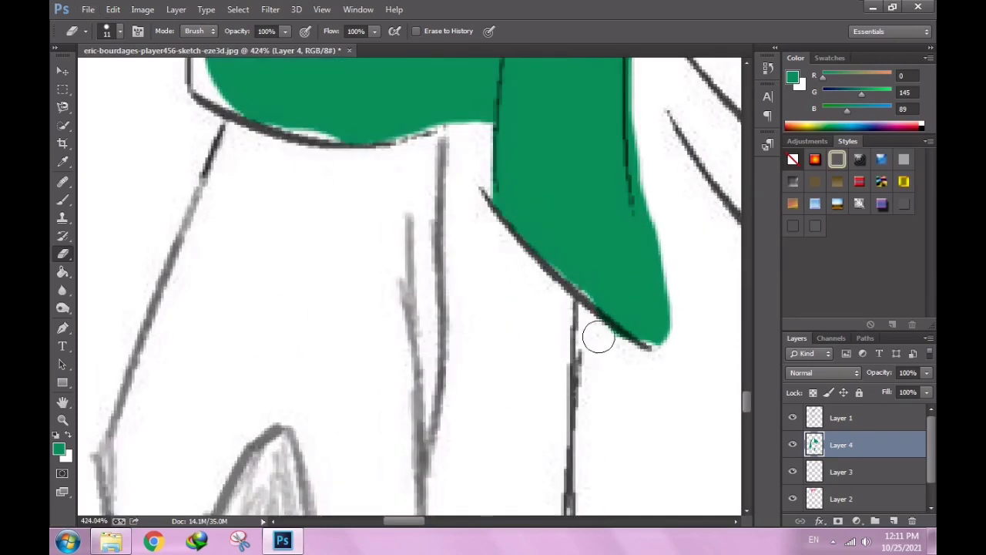
pyautogui.moveTo(673, 322)
pyautogui.mouseDown()
pyautogui.moveTo(658, 282)
pyautogui.moveTo(650, 95)
pyautogui.moveTo(669, 381)
pyautogui.mouseUp()
# Set the brush to 8 px, then return to the Eraser for cleanup.
pyautogui.press('b')
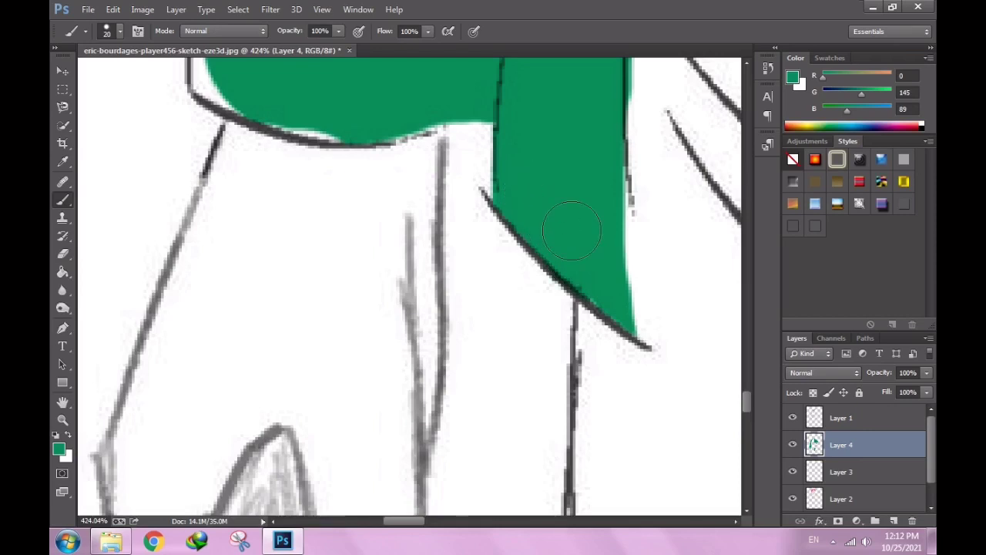
pyautogui.rightClick(591, 249)
pyautogui.write('8')
pyautogui.press('Return')
pyautogui.scroll(-1, 609, 262)
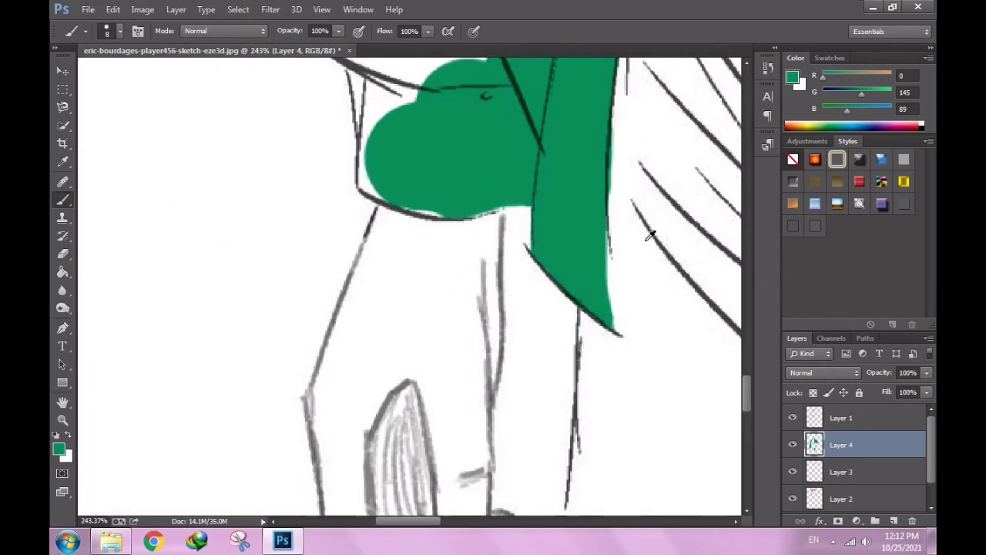
pyautogui.press('e')
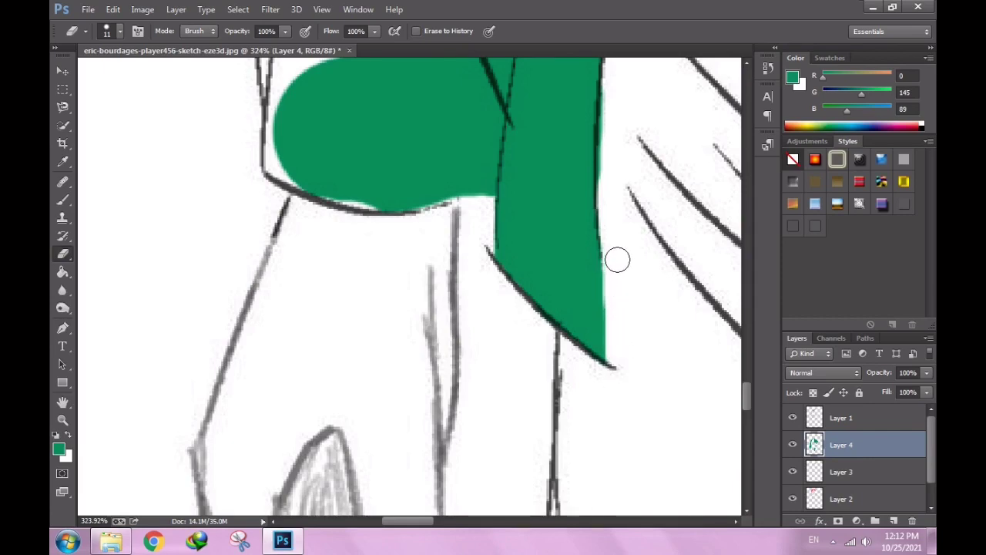
pyautogui.scroll(-5, 619, 383)
pyautogui.scroll(1, 641, 202)
# Check the eraser and brush size settings, ending back on the green brush.
pyautogui.scroll(2, 593, 288)
pyautogui.press('b')
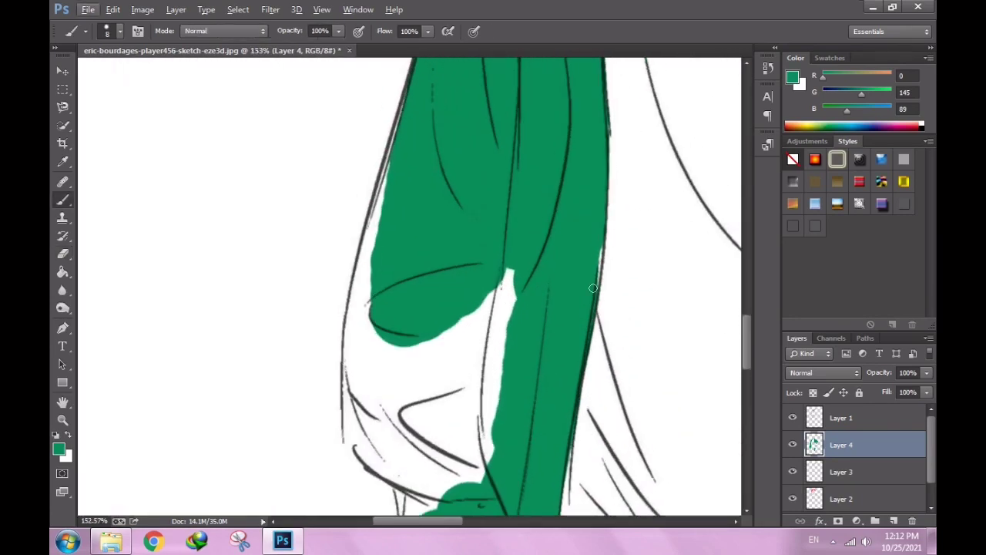
pyautogui.scroll(2, 596, 291)
pyautogui.press('e')
pyautogui.rightClick(617, 265)
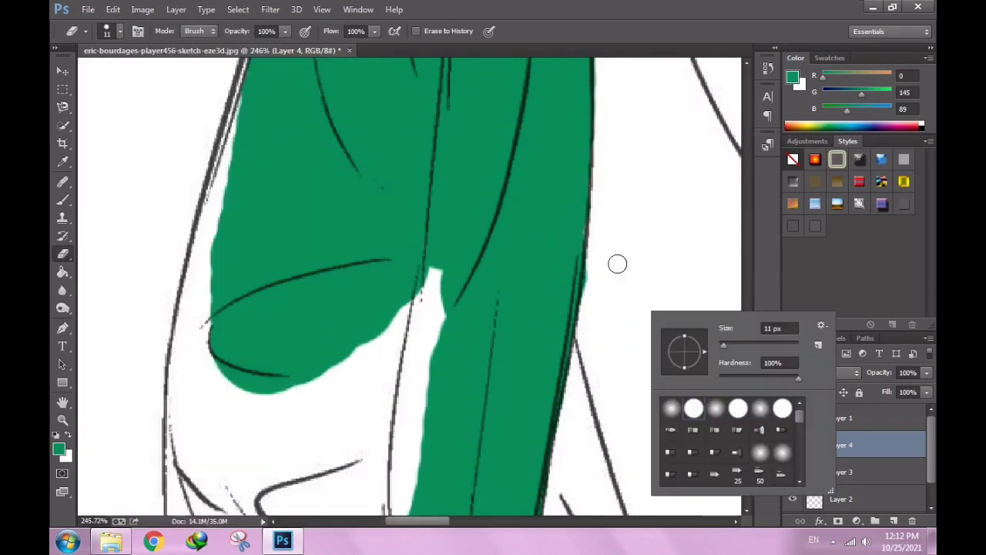
pyautogui.press('Escape')
pyautogui.press('b')
pyautogui.scroll(-1, 568, 257)
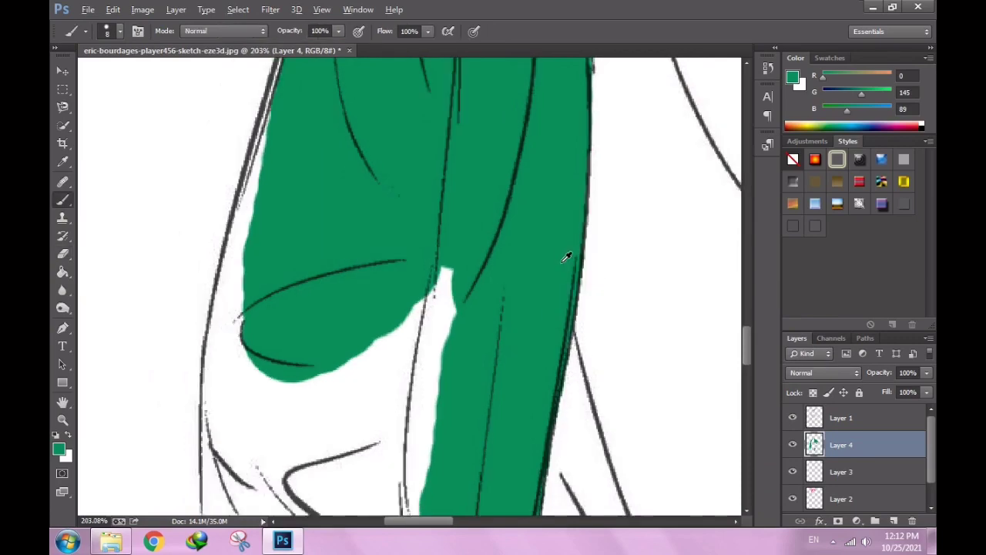
pyautogui.scroll(-3, 569, 158)
pyautogui.scroll(2, 539, 308)
pyautogui.rightClick(652, 376)
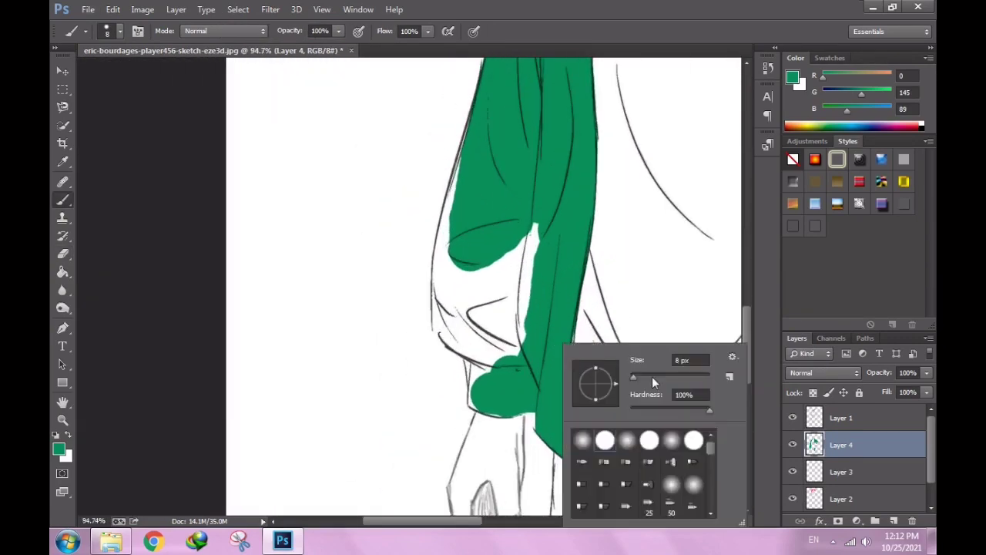
pyautogui.press('Escape')
# Paint green into the white fold gap and along the sleeve's left edge.
pyautogui.moveTo(500, 248)
pyautogui.mouseDown()
pyautogui.moveTo(502, 312)
pyautogui.moveTo(529, 349)
pyautogui.mouseUp()
pyautogui.scroll(-3, 509, 311)
pyautogui.scroll(3, 504, 372)
pyautogui.scroll(1, 504, 372)
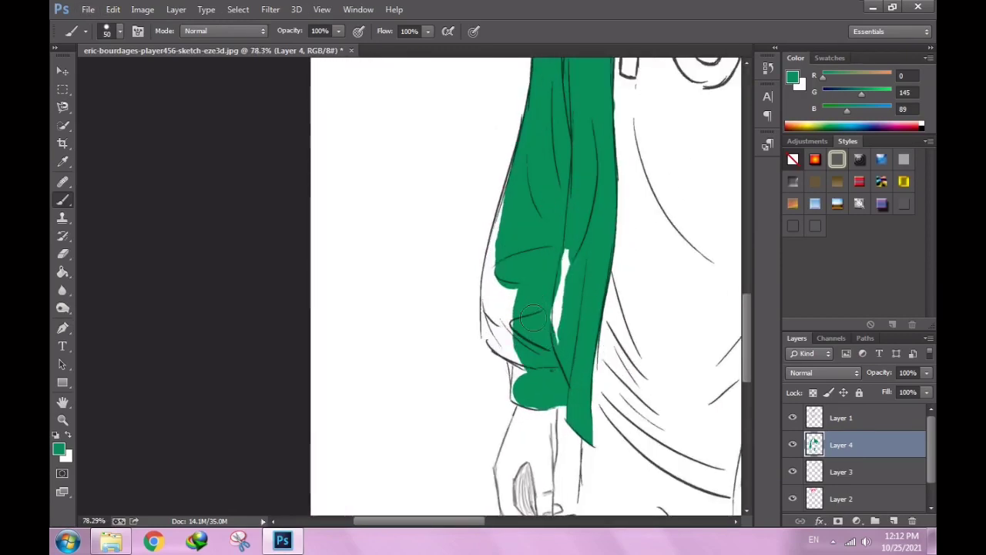
pyautogui.moveTo(513, 308); pyautogui.dragTo(498, 208)
pyautogui.scroll(3, 498, 208)
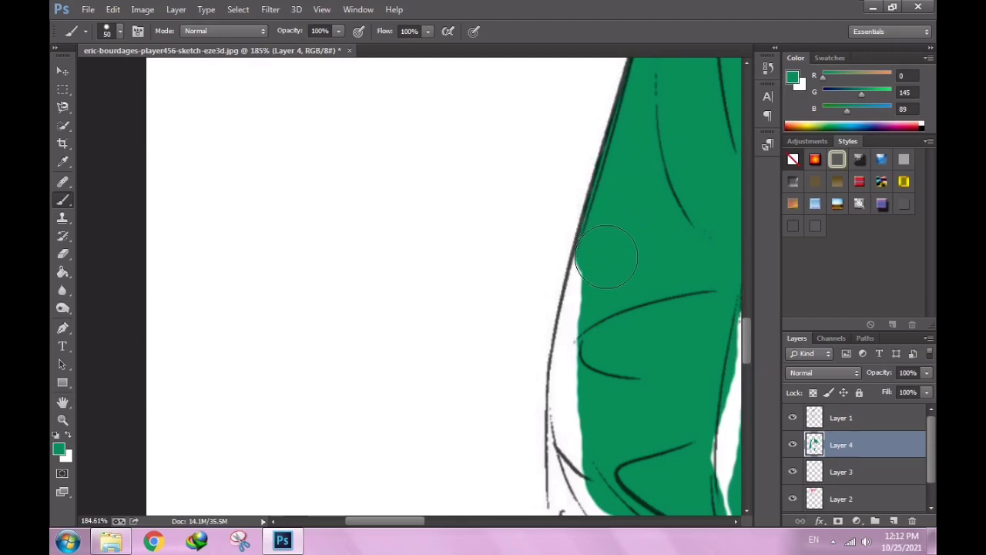
pyautogui.moveTo(593, 321); pyautogui.dragTo(578, 380)
pyautogui.scroll(-1, 579, 380)
pyautogui.scroll(-3, 579, 381)
pyautogui.moveTo(579, 328)
pyautogui.mouseDown()
pyautogui.moveTo(581, 292)
pyautogui.moveTo(574, 390)
pyautogui.mouseUp()
# Set the brush to 19 px and paint green along the sleeve's lower left edge.
pyautogui.rightClick(636, 328)
pyautogui.write('19')
pyautogui.press('Return')
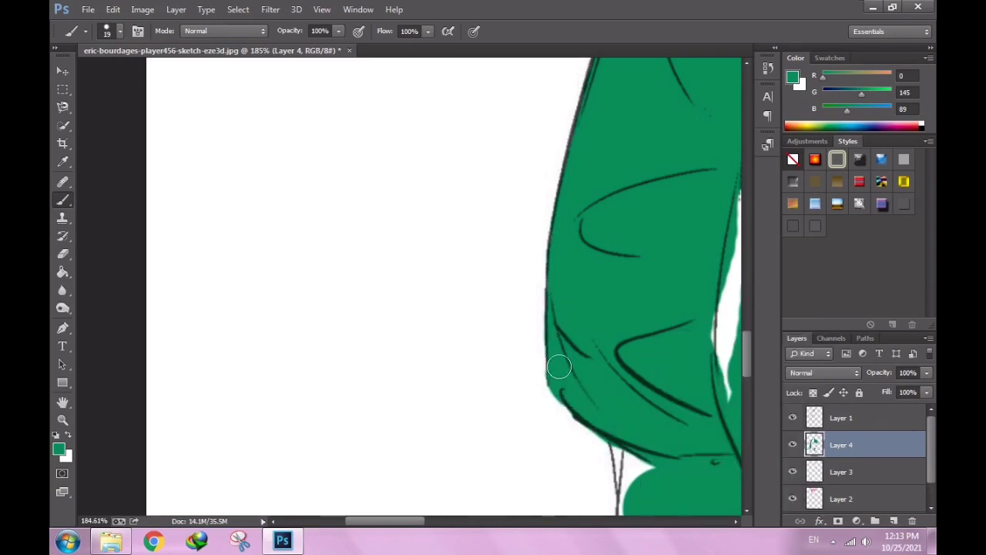
pyautogui.scroll(-2, 567, 399)
pyautogui.scroll(2, 566, 398)
pyautogui.moveTo(588, 440)
pyautogui.mouseDown()
pyautogui.moveTo(577, 385)
pyautogui.moveTo(554, 360)
pyautogui.moveTo(567, 407)
pyautogui.moveTo(693, 420)
pyautogui.moveTo(677, 434)
pyautogui.moveTo(554, 401)
pyautogui.mouseUp()
pyautogui.scroll(-3, 554, 360)
pyautogui.press('e')
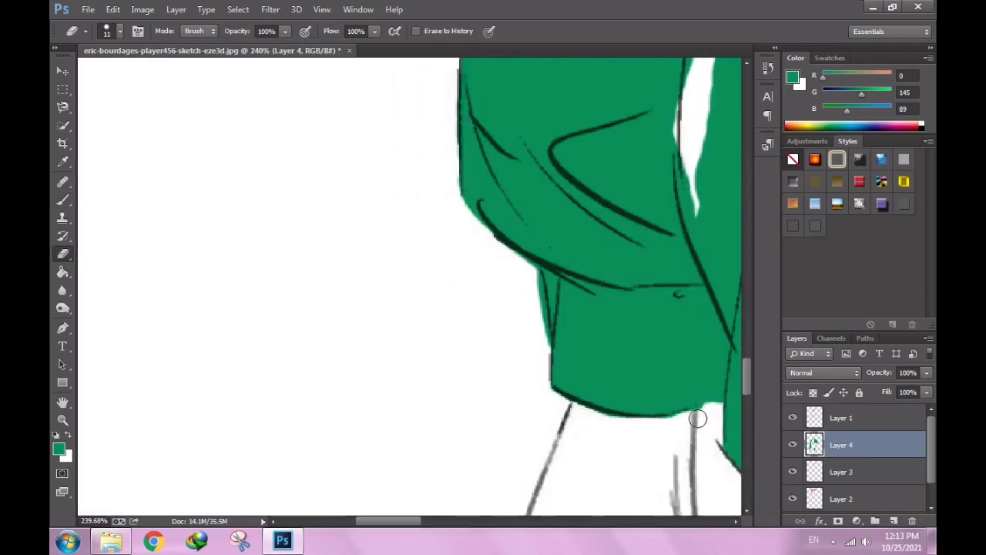
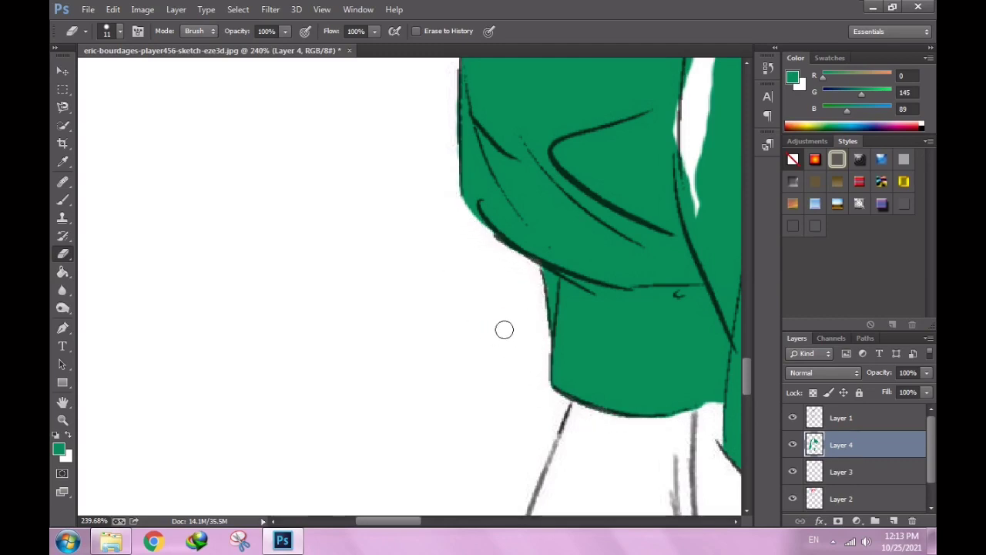
# Fill the white gap in the left jacket sleeve with green.
pyautogui.scroll(-3, 504, 330)
pyautogui.scroll(-5, 504, 330)
pyautogui.scroll(1, 539, 339)
pyautogui.scroll(4, 595, 348)
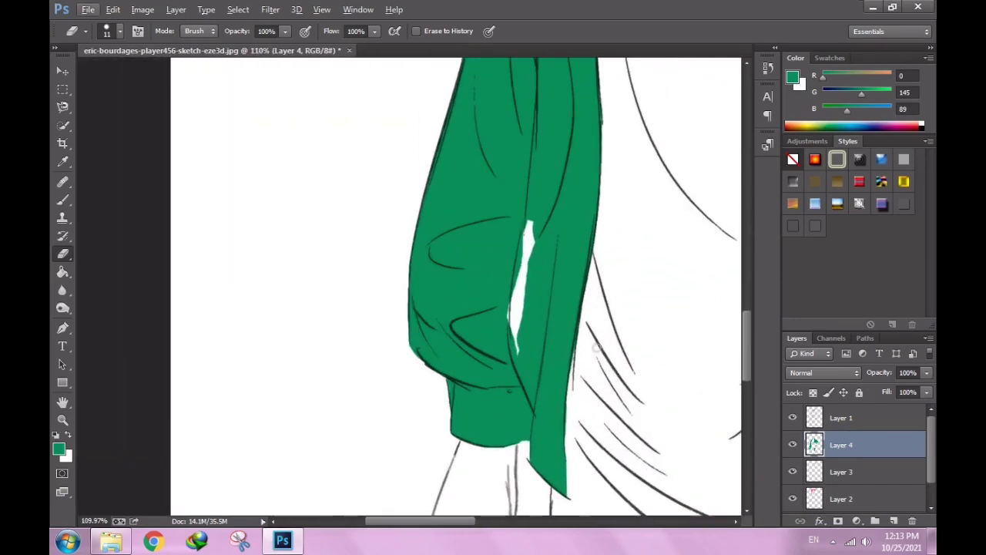
pyautogui.press('b')
pyautogui.moveTo(525, 277); pyautogui.dragTo(511, 344)
# Extend the green paint along the left sleeve's edge.
pyautogui.scroll(-2, 539, 270)
pyautogui.scroll(-1, 557, 312)
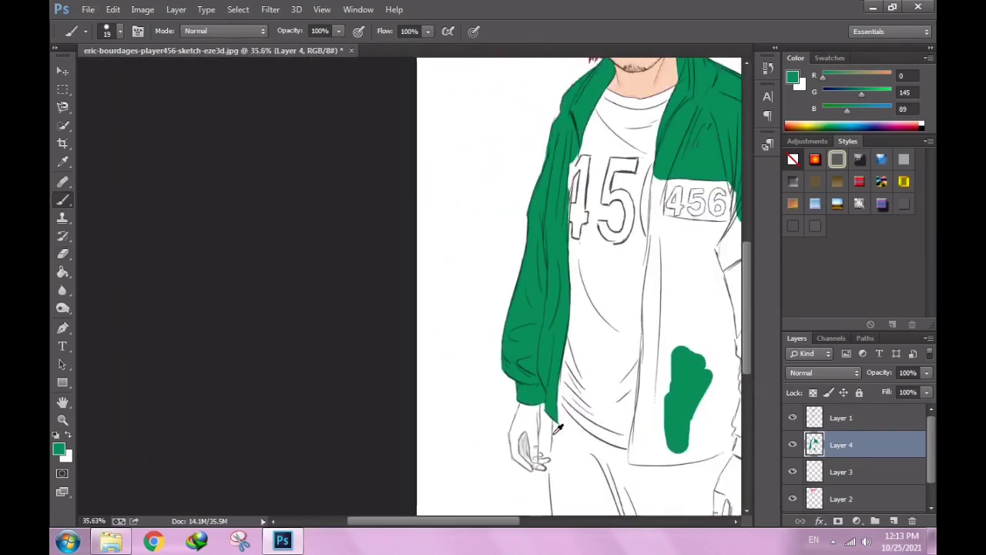
pyautogui.scroll(-2, 386, 231)
pyautogui.scroll(1, 257, 189)
pyautogui.scroll(5, 257, 188)
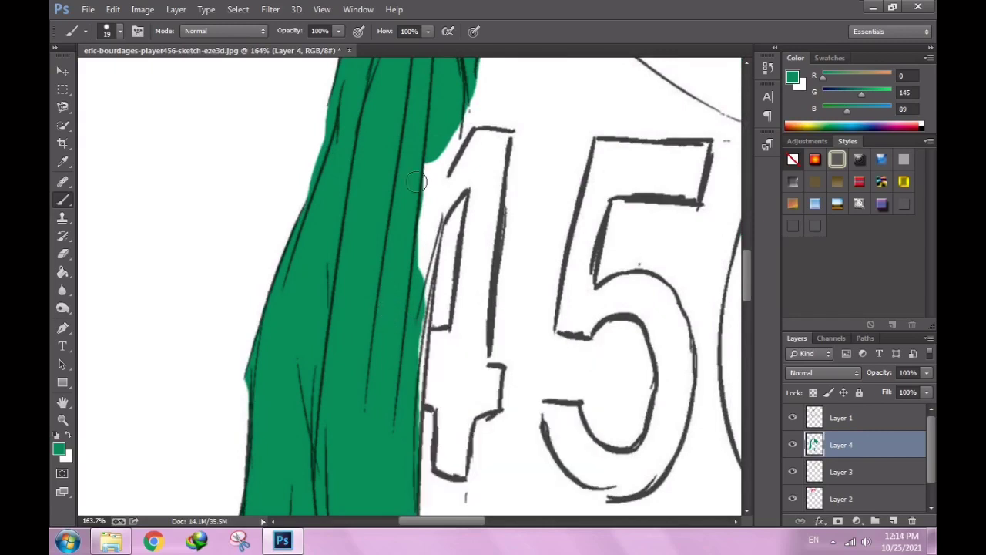
pyautogui.moveTo(426, 270); pyautogui.dragTo(422, 198)
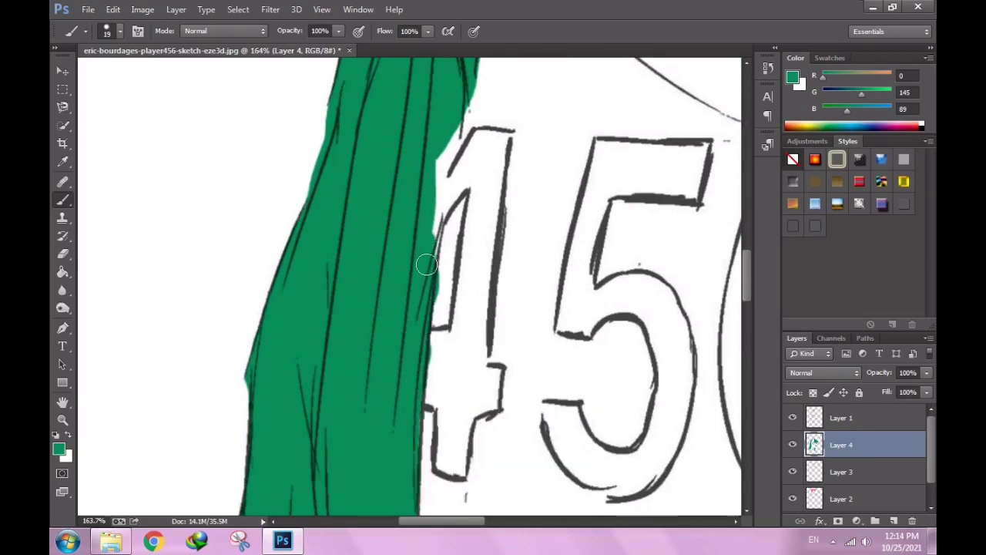
# Alternate Eraser and Brush, adjusting brush size, to clean the sleeve edge beside the numbers.
pyautogui.press('e')
pyautogui.rightClick(461, 340)
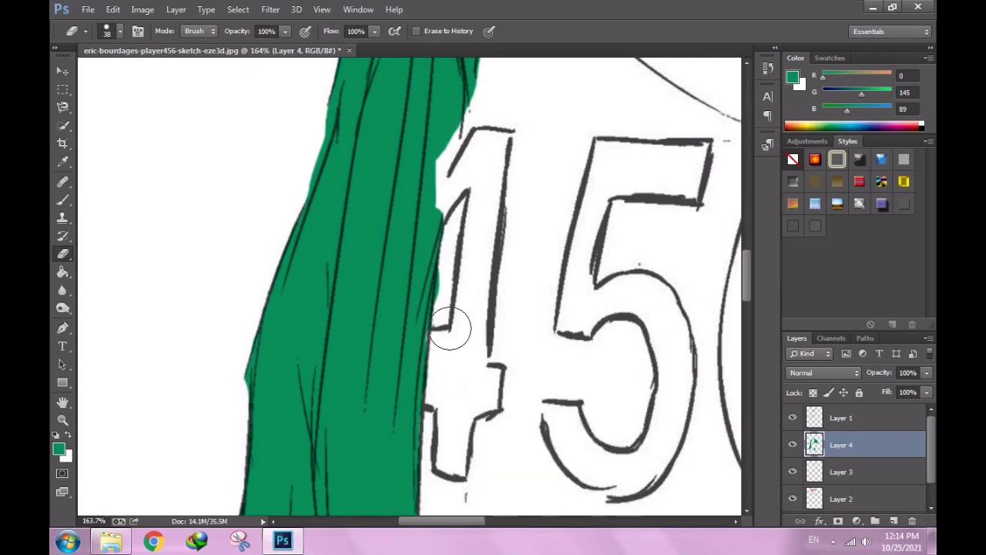
pyautogui.press('b')
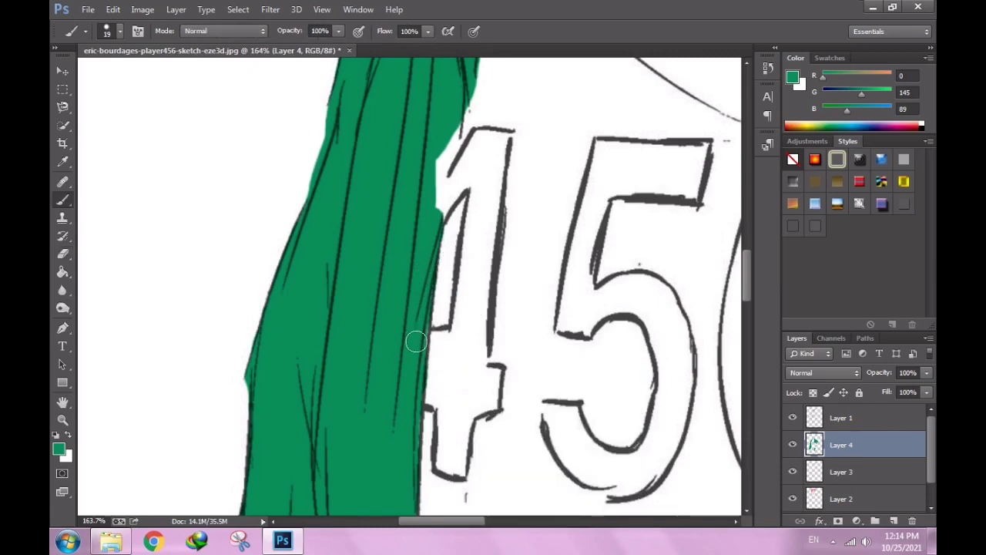
pyautogui.scroll(3, 413, 376)
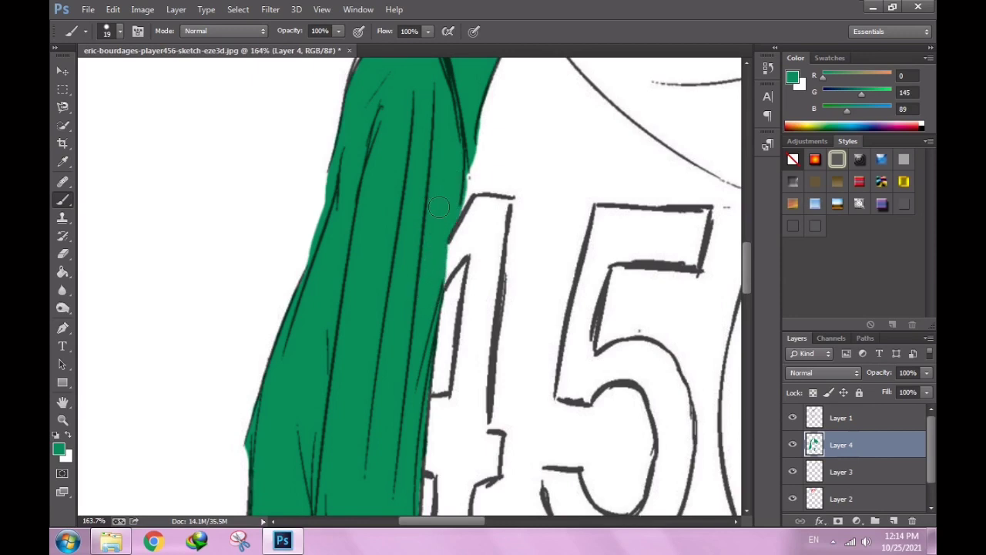
pyautogui.scroll(4, 438, 207)
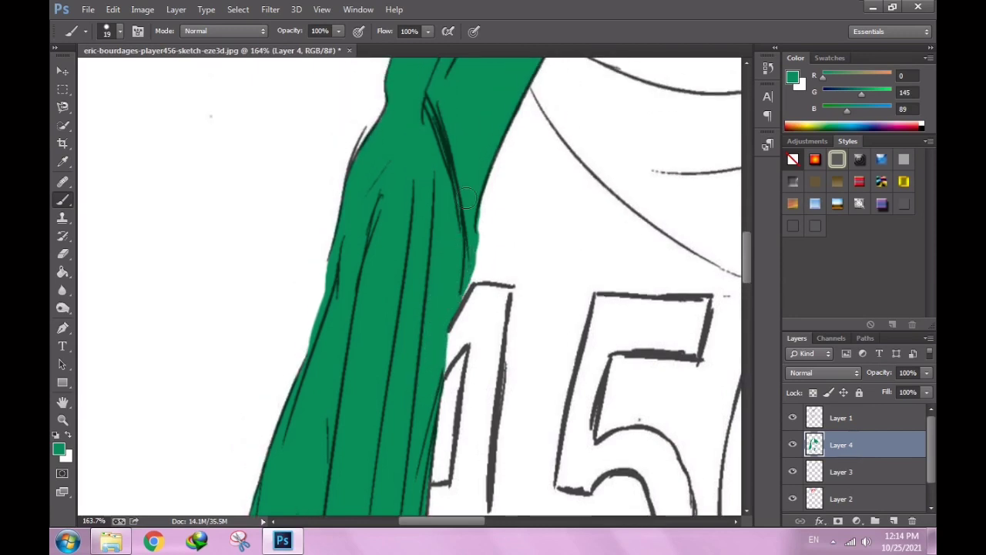
pyautogui.scroll(2, 467, 199)
pyautogui.press('e')
pyautogui.scroll(2, 502, 258)
pyautogui.scroll(2, 501, 352)
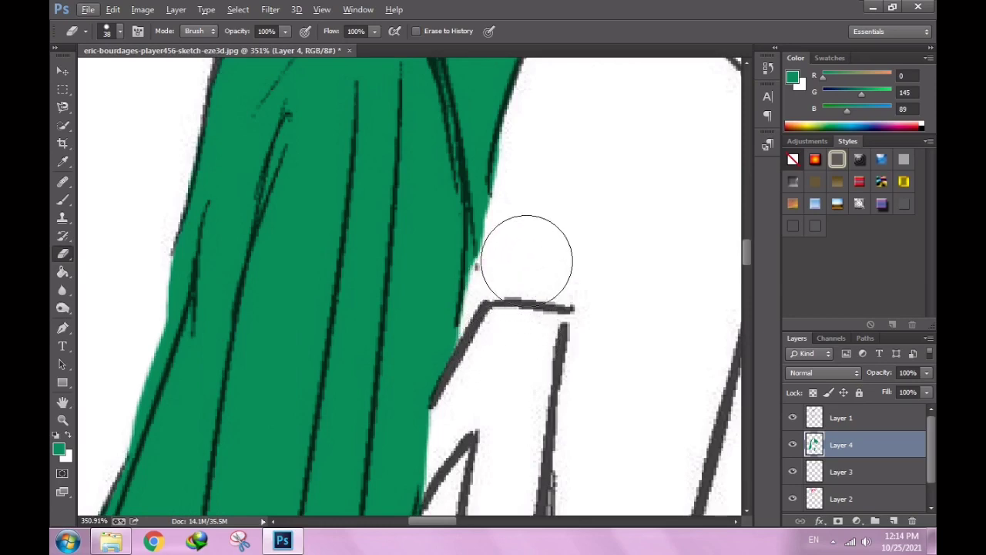
# Move the view around the sleeve edge and return to the Brush, resizing it.
pyautogui.scroll(-10, 545, 288)
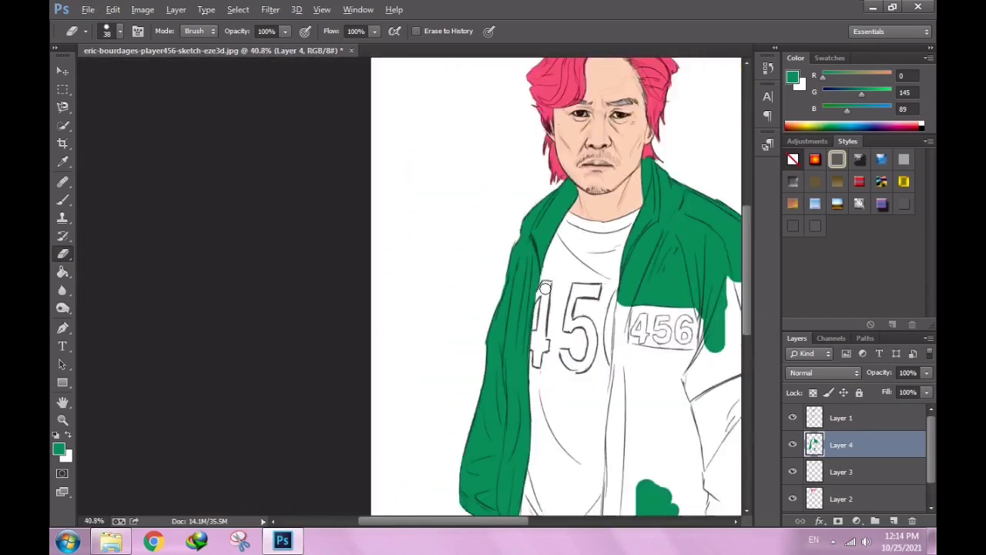
pyautogui.scroll(-2, 545, 288)
pyautogui.scroll(2, 544, 290)
pyautogui.scroll(1, 544, 292)
pyautogui.scroll(1, 542, 293)
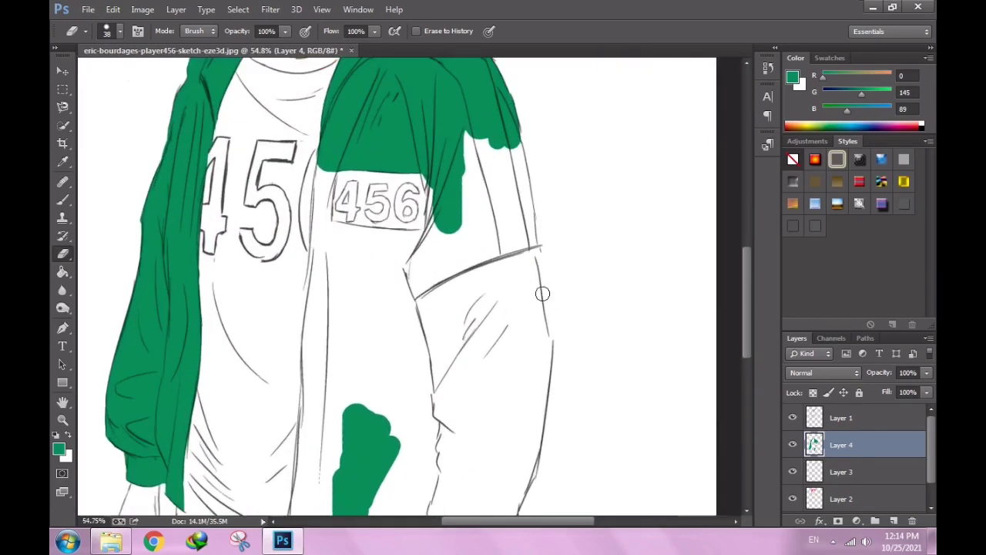
pyautogui.press('b')
pyautogui.rightClick(484, 361)
# Dab and paint green across the right sleeve's cuff.
pyautogui.click(409, 311)
pyautogui.scroll(-3, 413, 308)
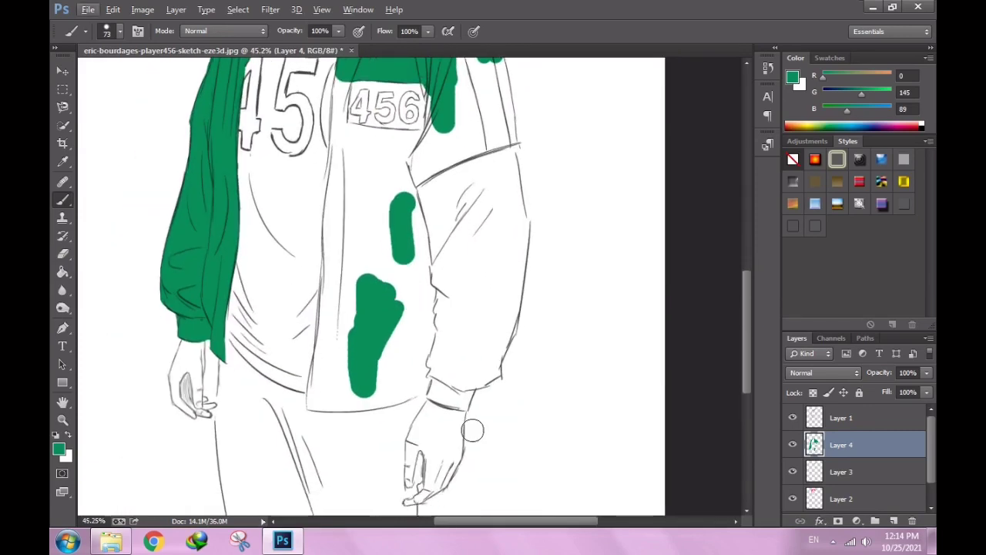
pyautogui.scroll(5, 432, 312)
pyautogui.click(465, 318)
pyautogui.rightClick(516, 323)
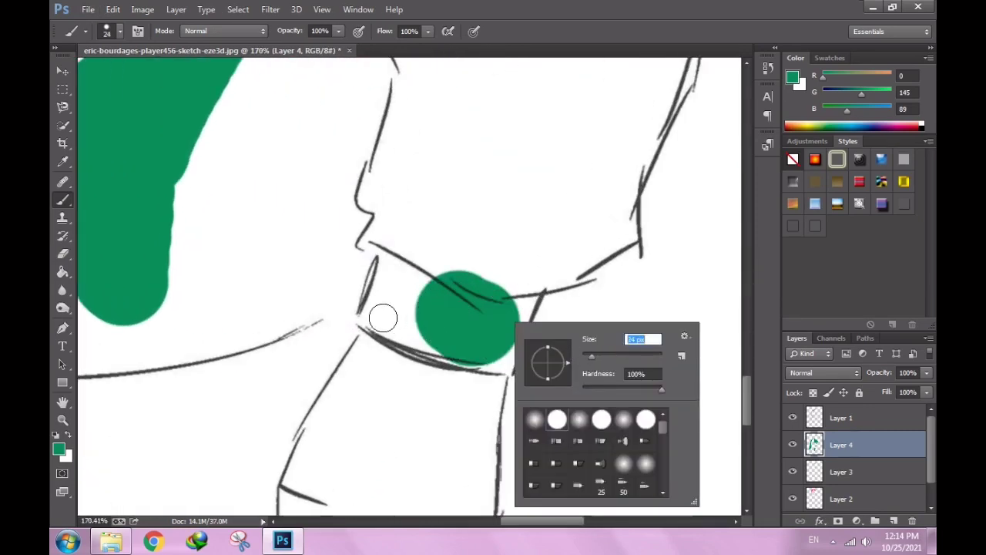
pyautogui.moveTo(382, 318)
pyautogui.mouseDown()
pyautogui.moveTo(412, 339)
pyautogui.moveTo(389, 301)
pyautogui.mouseUp()
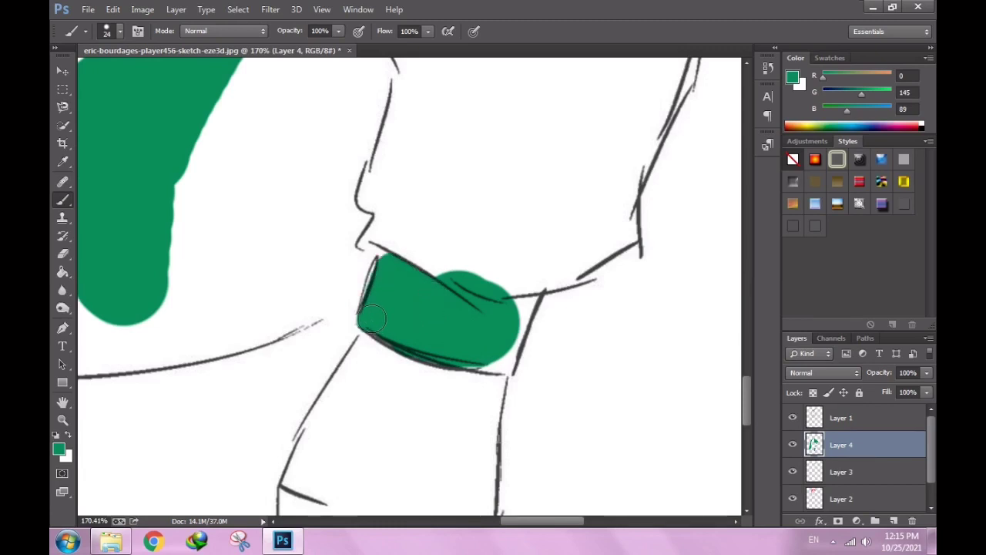
pyautogui.moveTo(501, 362); pyautogui.dragTo(505, 355)
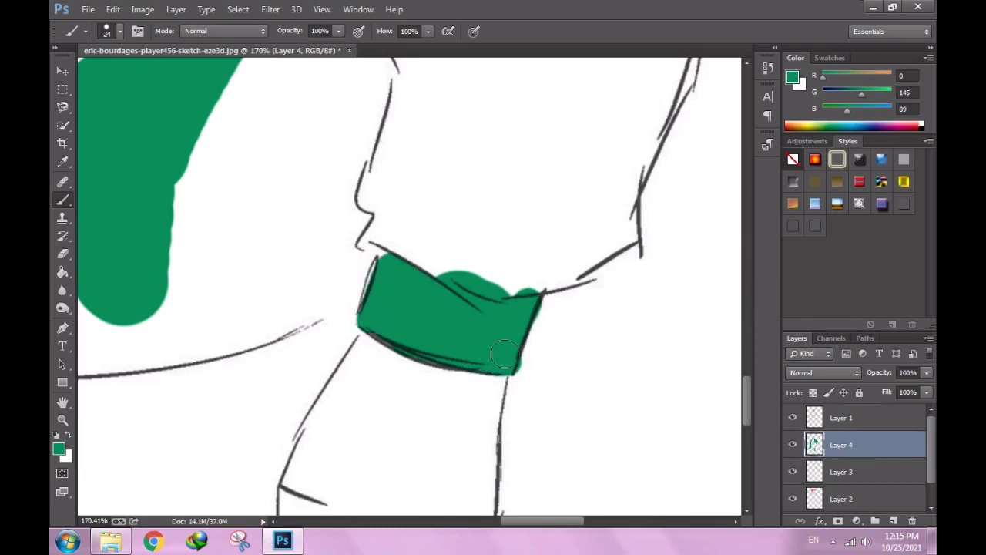
# Resize the brush, shrinking it to 10 px, then enlarging it to 38 px.
pyautogui.press('[')
pyautogui.press('[')
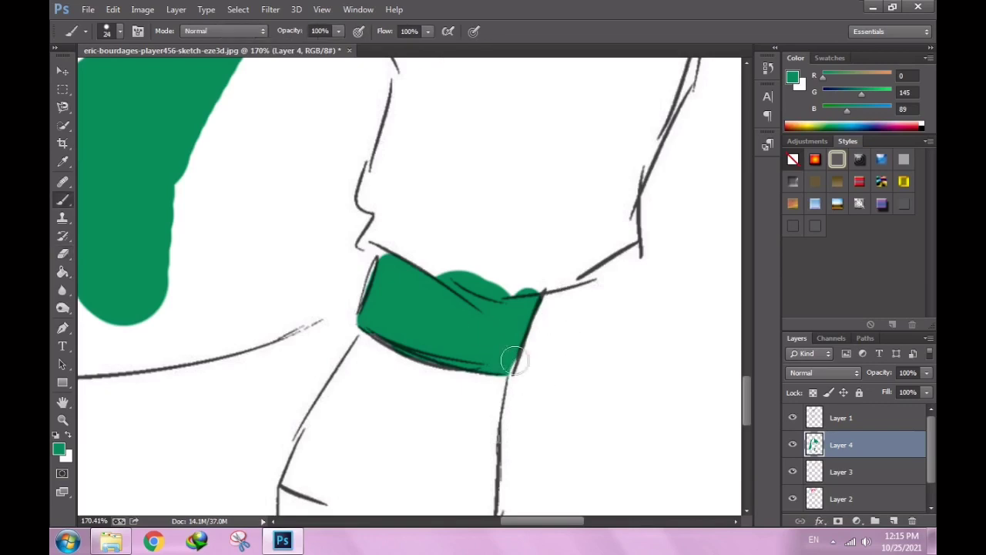
pyautogui.rightClick(515, 355)
pyautogui.press('Escape')
pyautogui.scroll(2, 514, 354)
pyautogui.scroll(2, 500, 366)
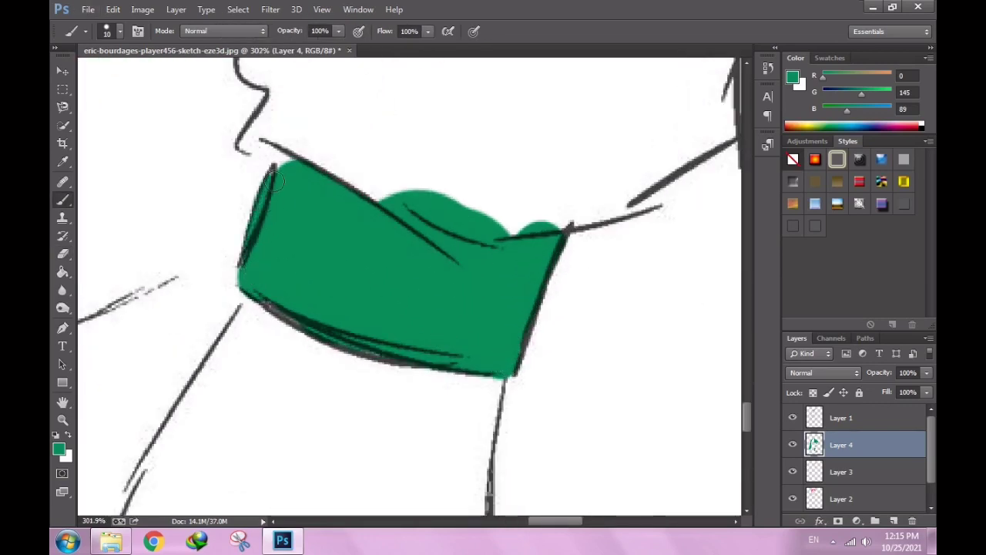
pyautogui.scroll(-2, 287, 171)
pyautogui.scroll(-1, 362, 347)
pyautogui.rightClick(362, 346)
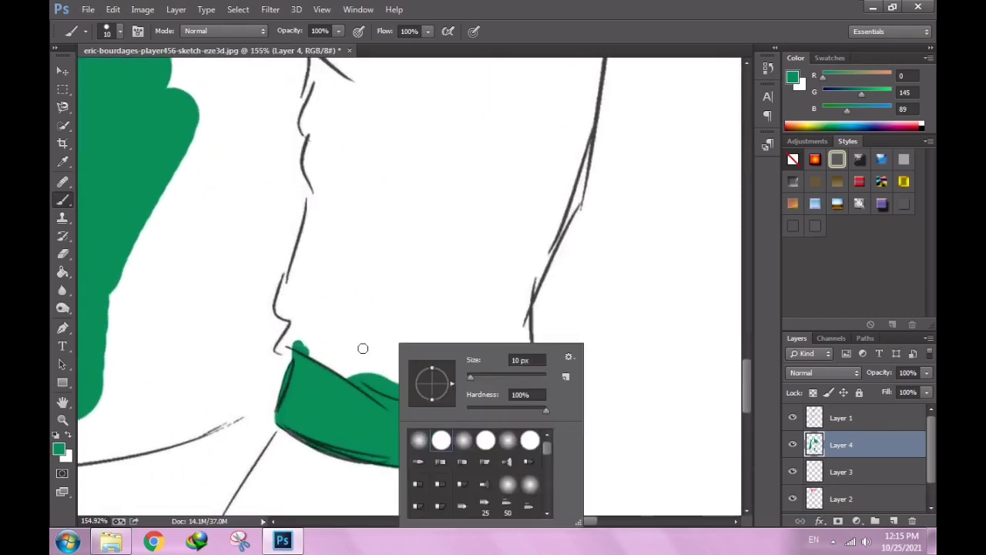
pyautogui.press('Escape')
# Paint green across the sleeve above the cuff, then erase spill past the outline.
pyautogui.moveTo(363, 289)
pyautogui.mouseDown()
pyautogui.moveTo(339, 373)
pyautogui.moveTo(464, 342)
pyautogui.mouseUp()
pyautogui.moveTo(439, 375)
pyautogui.mouseDown()
pyautogui.moveTo(504, 286)
pyautogui.moveTo(529, 339)
pyautogui.moveTo(540, 212)
pyautogui.moveTo(560, 166)
pyautogui.moveTo(578, 231)
pyautogui.moveTo(494, 231)
pyautogui.moveTo(393, 293)
pyautogui.moveTo(431, 151)
pyautogui.moveTo(531, 147)
pyautogui.mouseUp()
pyautogui.press('e')
pyautogui.scroll(3, 537, 425)
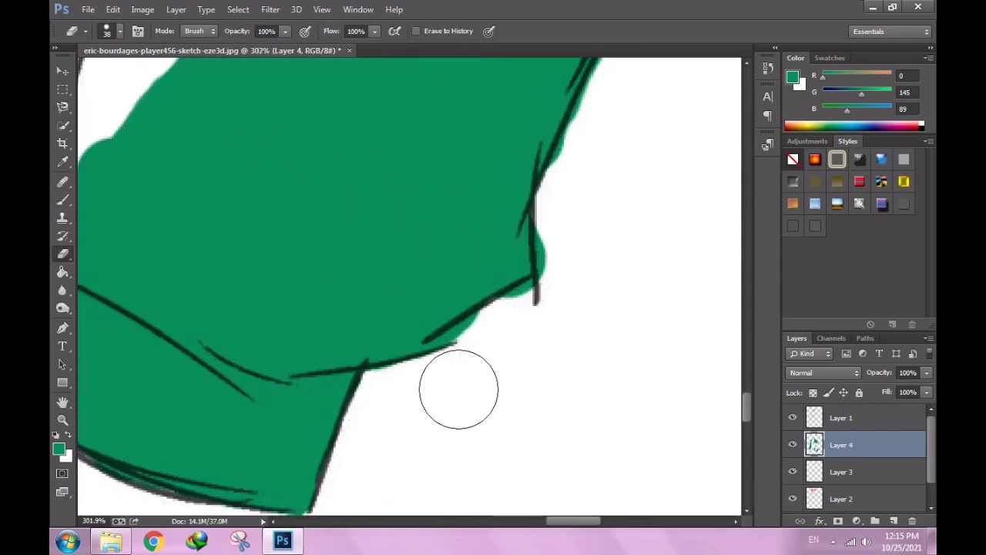
pyautogui.moveTo(458, 390); pyautogui.dragTo(482, 356)
pyautogui.moveTo(571, 280); pyautogui.dragTo(555, 326)
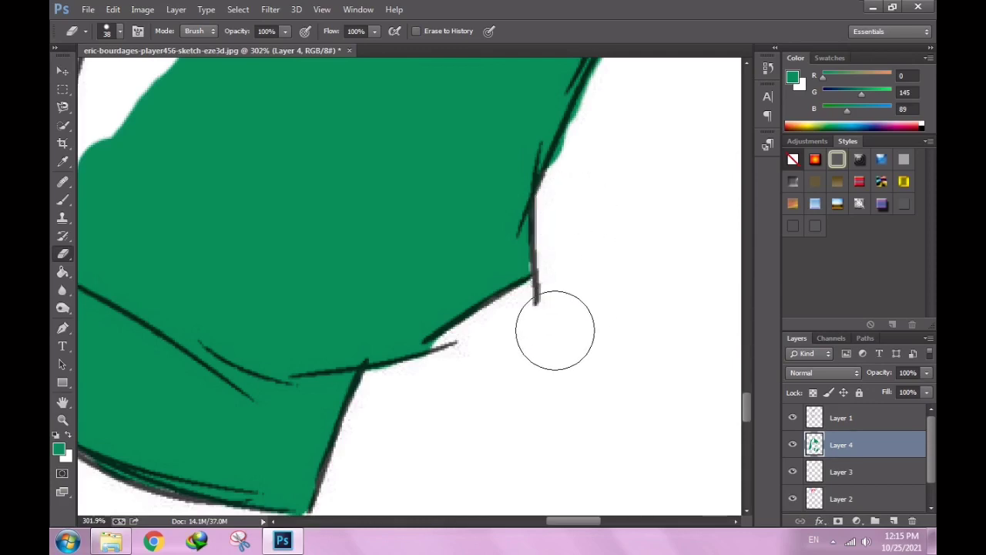
# Shrink the brush to 3 px for fine outline work.
pyautogui.press('b')
pyautogui.rightClick(597, 324)
pyautogui.moveTo(628, 312); pyautogui.dragTo(615, 312)
pyautogui.press('Return')
pyautogui.scroll(1, 539, 293)
pyautogui.rightClick(609, 285)
pyautogui.press('Return')
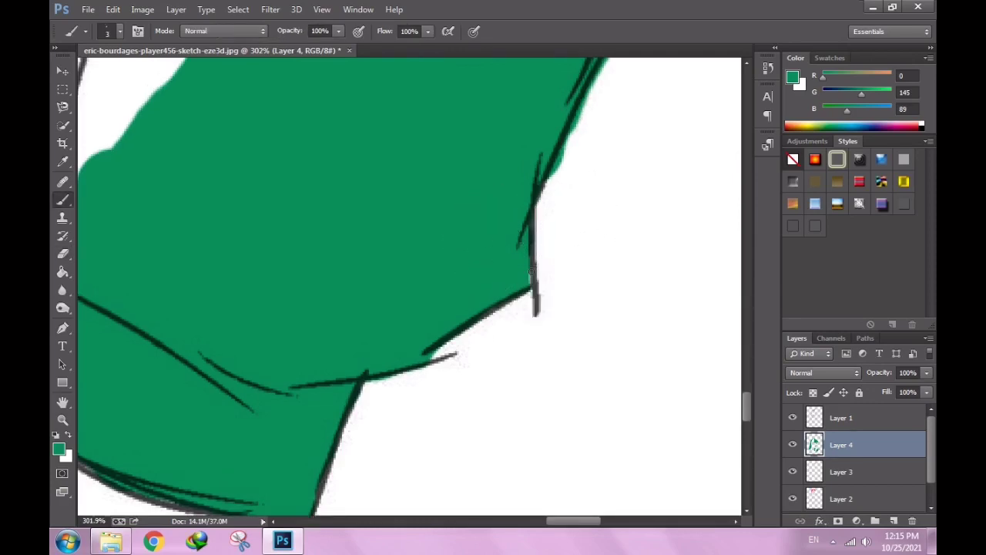
pyautogui.scroll(-2, 460, 306)
pyautogui.scroll(-1, 407, 363)
# Undo the thick green blob and paint a thin green line along the wrist outline.
pyautogui.press('e')
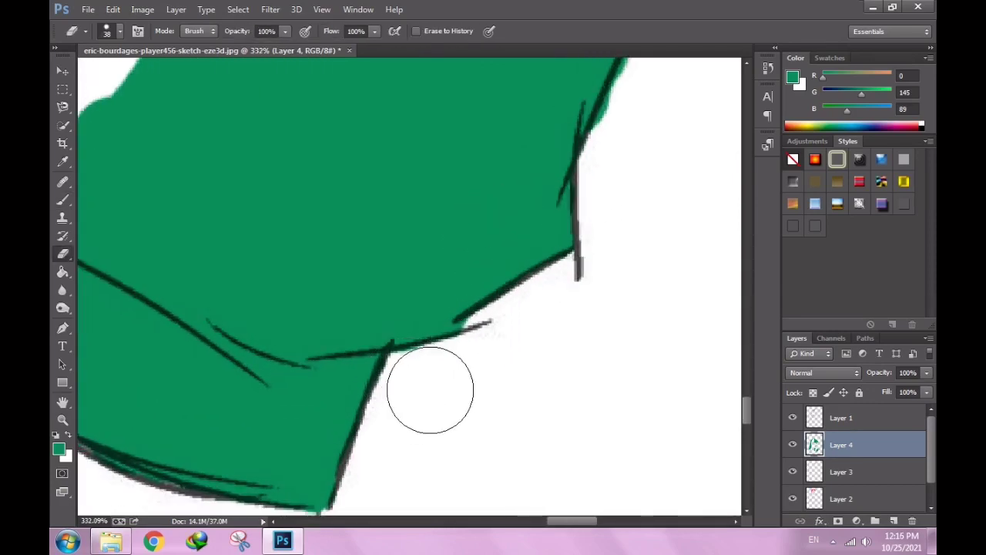
pyautogui.scroll(-1, 429, 390)
pyautogui.scroll(-1, 484, 407)
pyautogui.scroll(4, 409, 385)
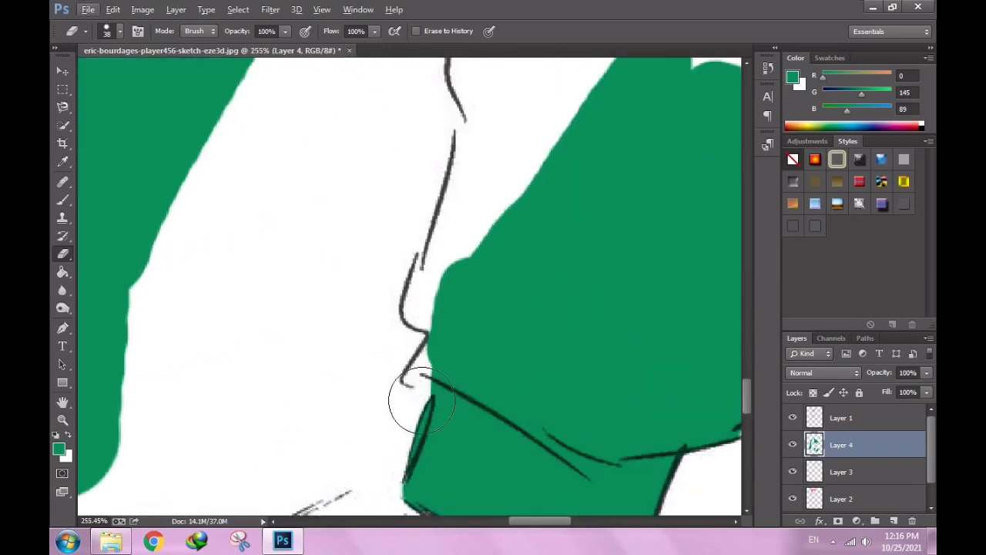
pyautogui.press('b')
pyautogui.scroll(1, 408, 371)
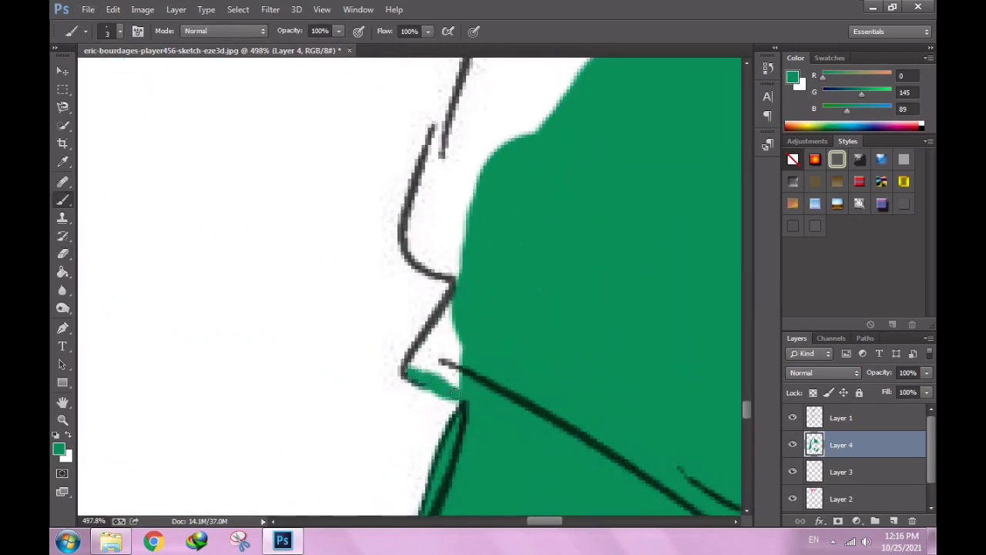
pyautogui.hotkey('ctrl', 'z')
pyautogui.moveTo(413, 372); pyautogui.dragTo(465, 398)
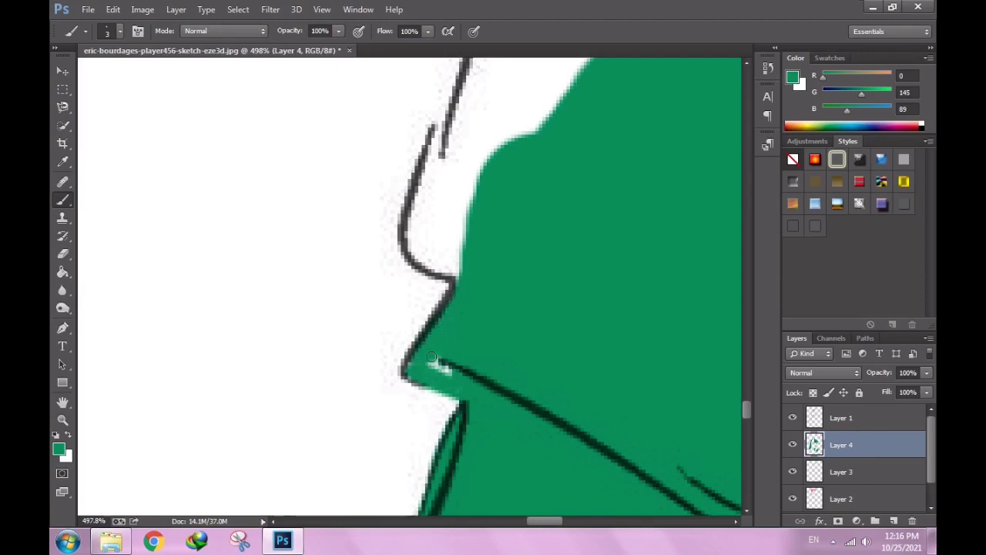
# Enlarge the brush to 19 px and fill the white gap between outline and green.
pyautogui.scroll(-2, 452, 379)
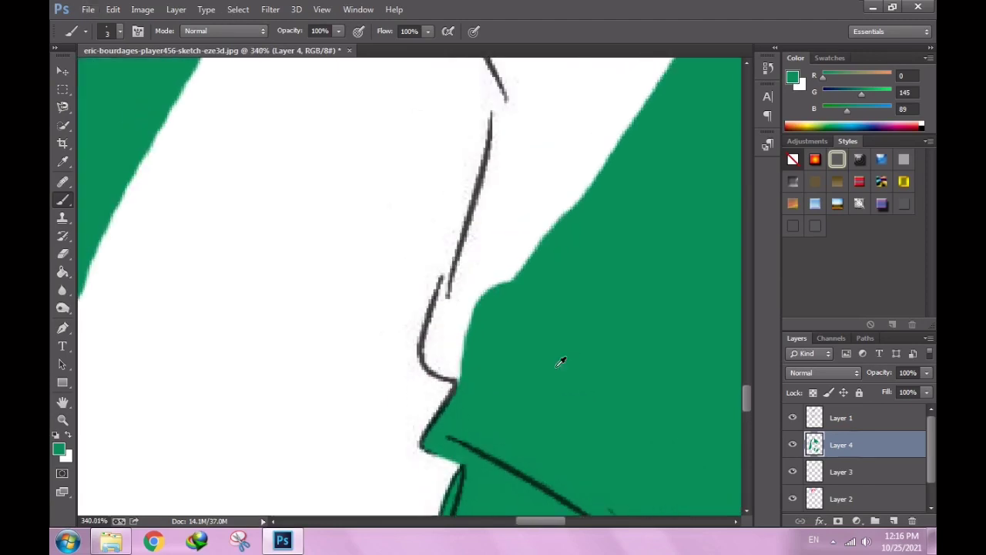
pyautogui.rightClick(601, 345)
pyautogui.press('Return')
pyautogui.click(462, 356)
pyautogui.moveTo(462, 356)
pyautogui.mouseDown()
pyautogui.moveTo(446, 354)
pyautogui.moveTo(490, 255)
pyautogui.moveTo(540, 223)
pyautogui.mouseUp()
pyautogui.scroll(-2, 491, 307)
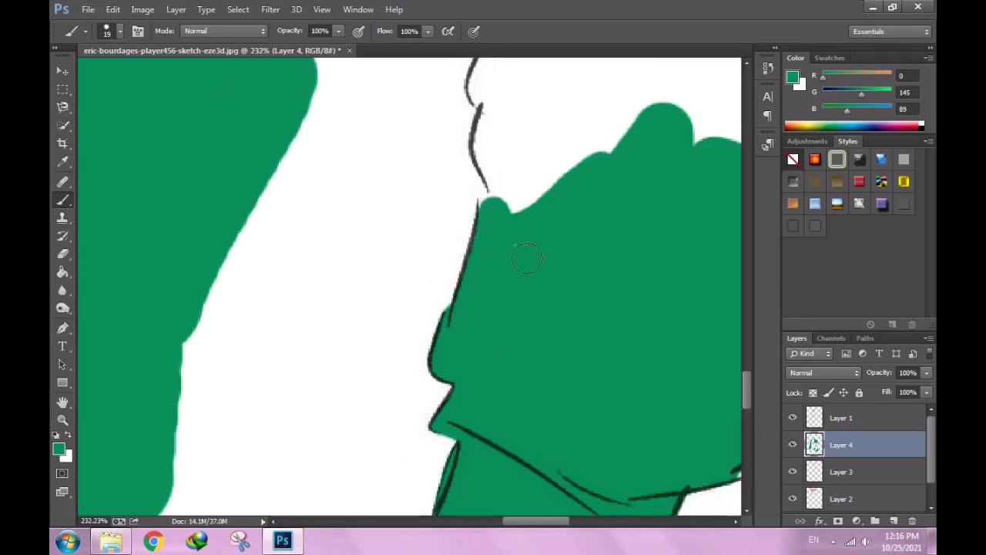
pyautogui.scroll(-3, 566, 310)
# Add a green dot on the sleeve and paint green along the shirt hem.
pyautogui.scroll(1, 578, 347)
pyautogui.rightClick(586, 335)
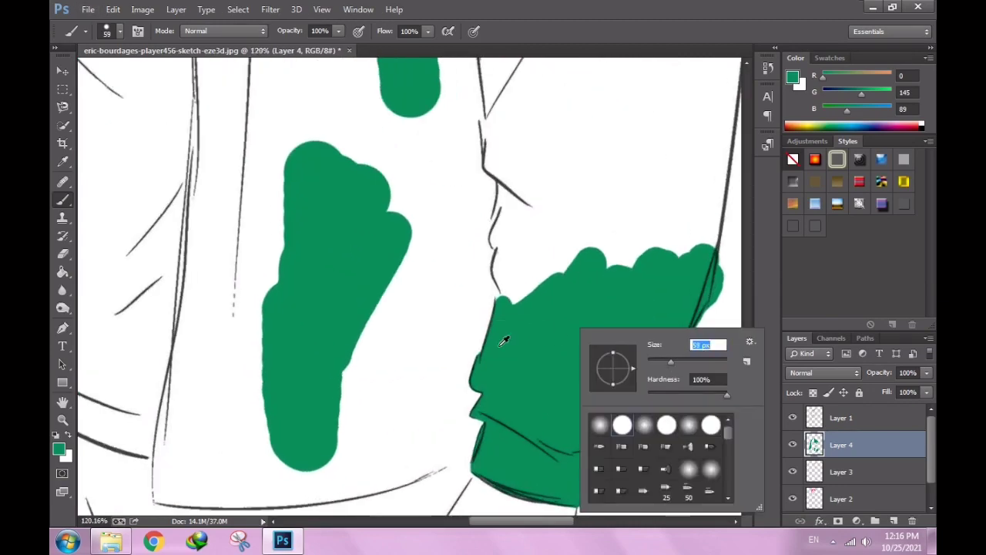
pyautogui.click(452, 375)
pyautogui.scroll(-2, 336, 388)
pyautogui.moveTo(270, 398)
pyautogui.mouseDown()
pyautogui.moveTo(362, 393)
pyautogui.moveTo(453, 359)
pyautogui.mouseUp()
pyautogui.scroll(-3, 335, 400)
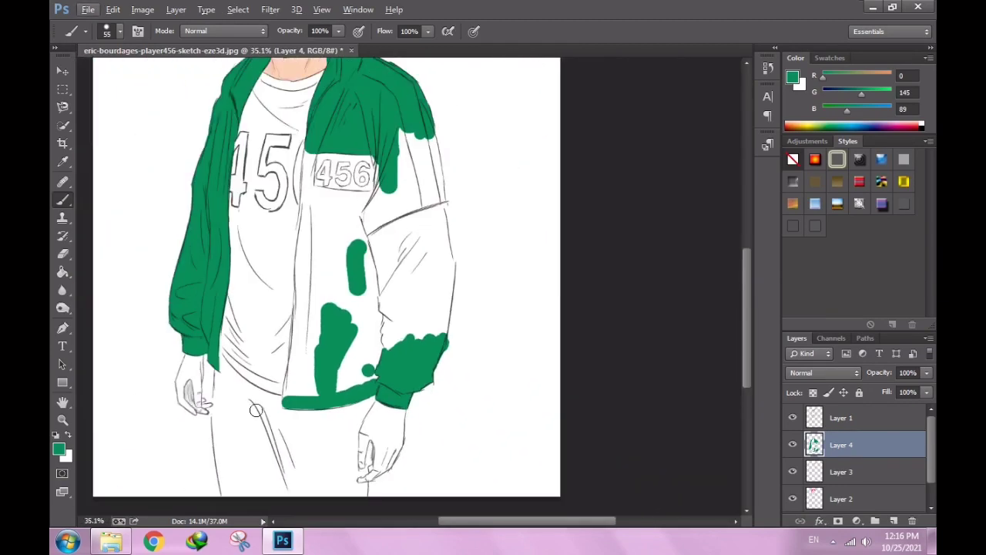
pyautogui.scroll(5, 353, 429)
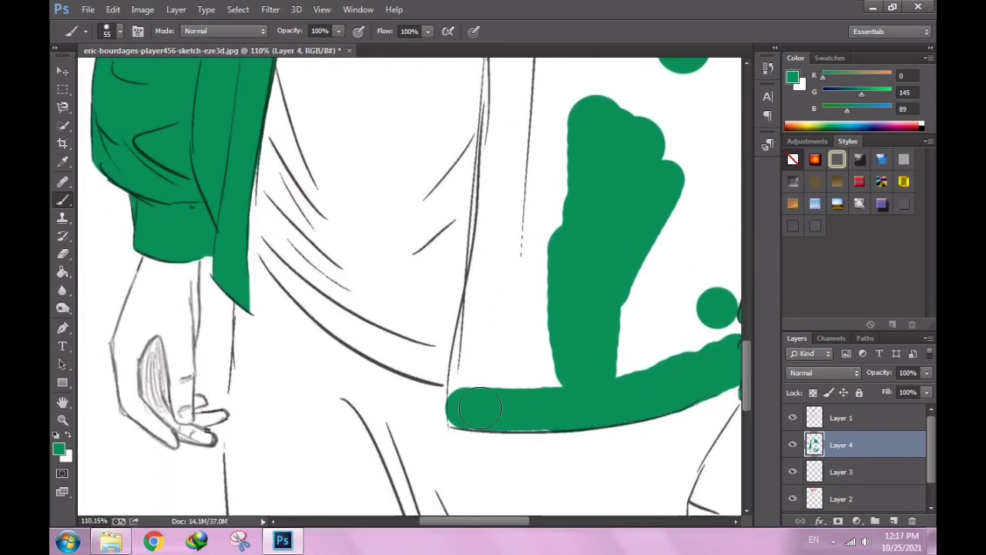
# Paint green strokes upward from the jacket hem across the lower front.
pyautogui.press('e')
pyautogui.scroll(3, 583, 429)
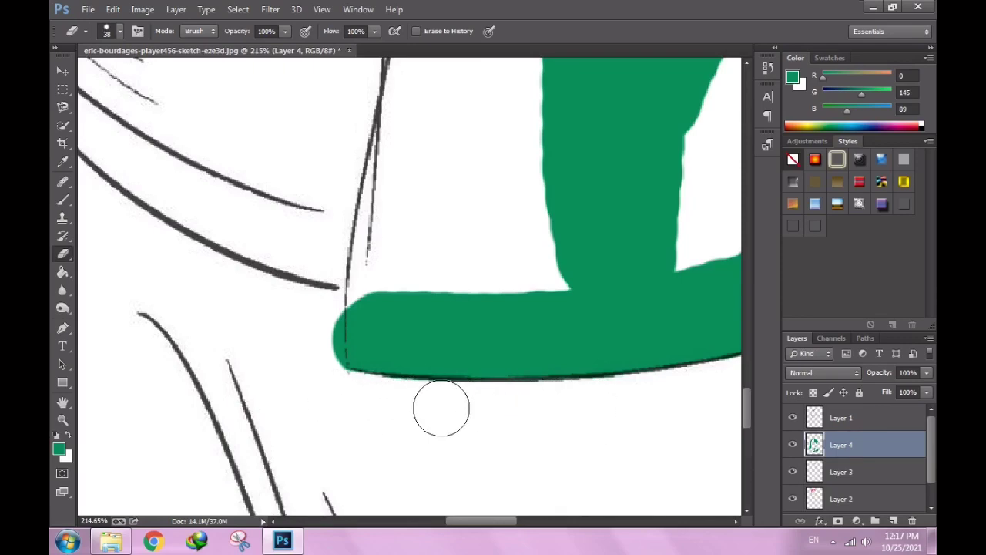
pyautogui.scroll(-5, 335, 385)
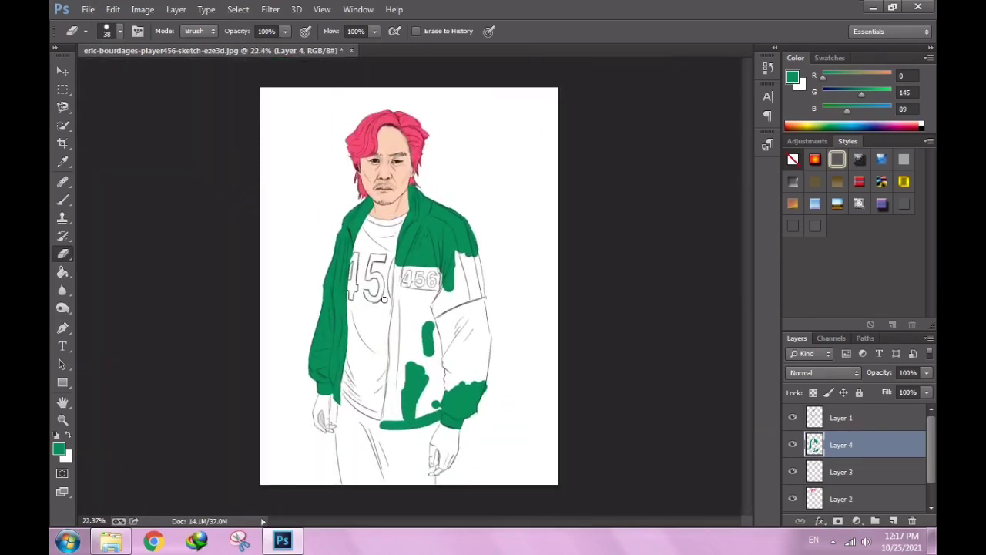
pyautogui.scroll(1, 571, 464)
pyautogui.scroll(1, 570, 465)
pyautogui.scroll(2, 463, 478)
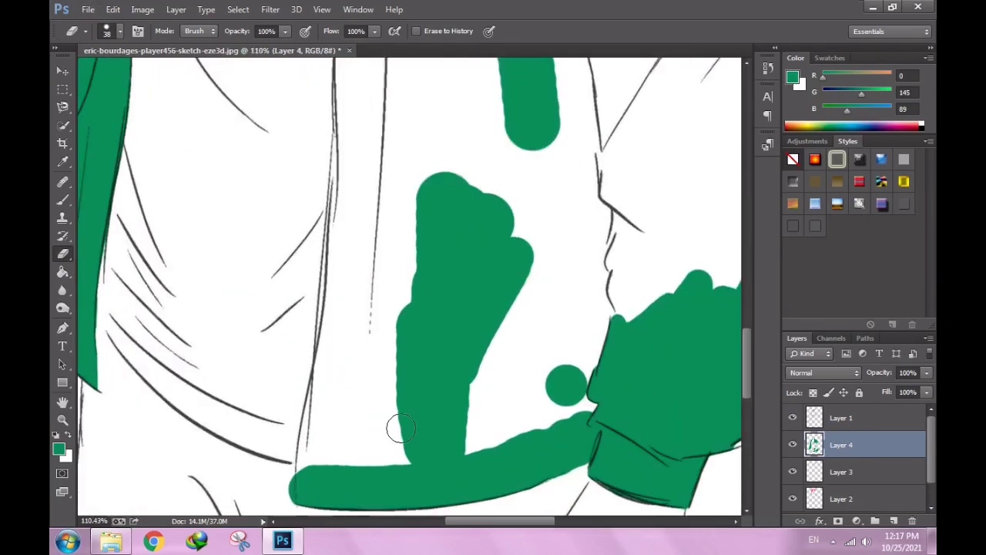
pyautogui.scroll(2, 232, 491)
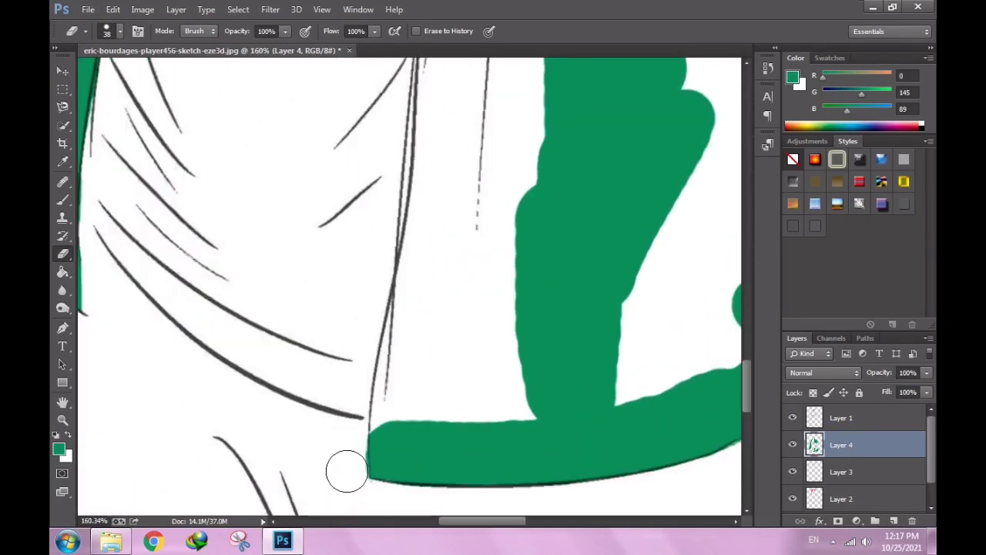
pyautogui.press('b')
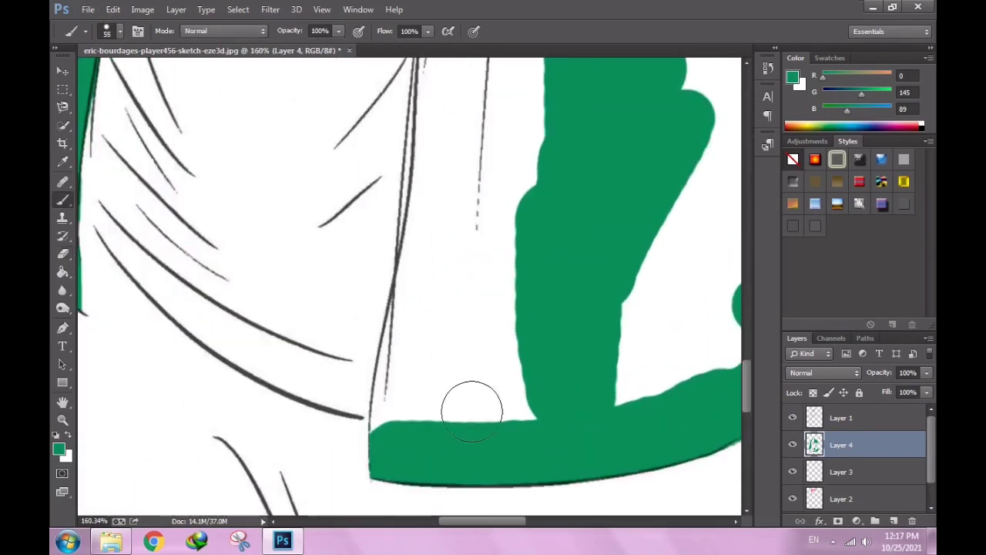
pyautogui.moveTo(473, 403); pyautogui.dragTo(401, 437)
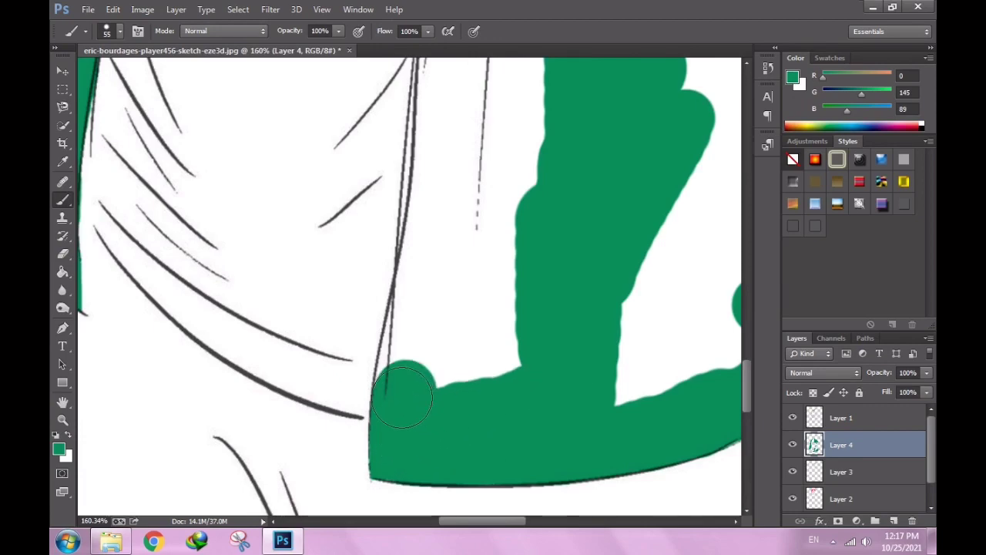
pyautogui.moveTo(401, 398)
pyautogui.mouseDown()
pyautogui.moveTo(420, 320)
pyautogui.moveTo(482, 270)
pyautogui.mouseUp()
pyautogui.scroll(-5, 472, 324)
pyautogui.scroll(3, 472, 324)
# Paint green over the right sleeve, the sleeve-torso gap and the jacket front below the 456 patch.
pyautogui.moveTo(555, 286)
pyautogui.mouseDown()
pyautogui.moveTo(471, 324)
pyautogui.moveTo(550, 209)
pyautogui.mouseUp()
pyautogui.scroll(-5, 628, 247)
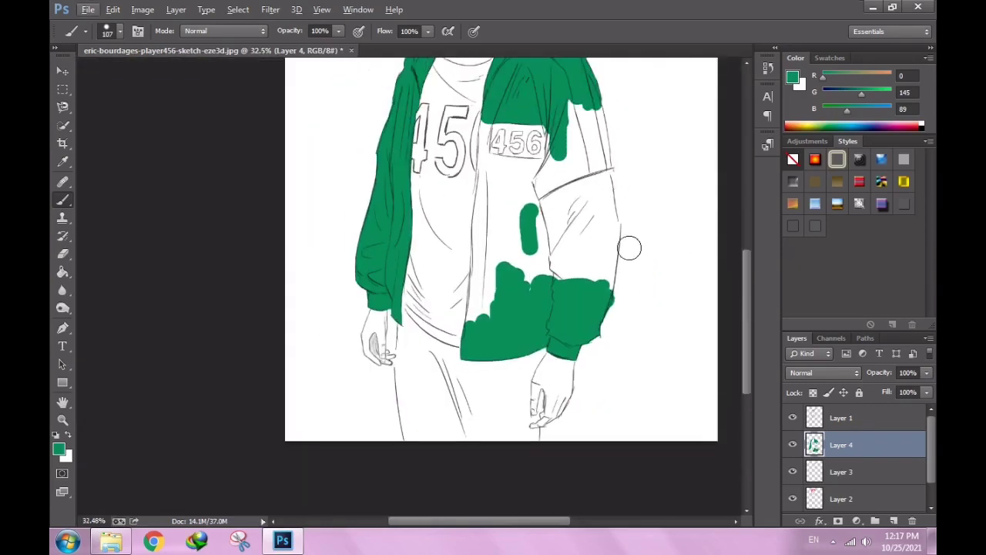
pyautogui.scroll(2, 628, 248)
pyautogui.moveTo(585, 312)
pyautogui.mouseDown()
pyautogui.moveTo(593, 204)
pyautogui.moveTo(609, 308)
pyautogui.moveTo(586, 133)
pyautogui.mouseUp()
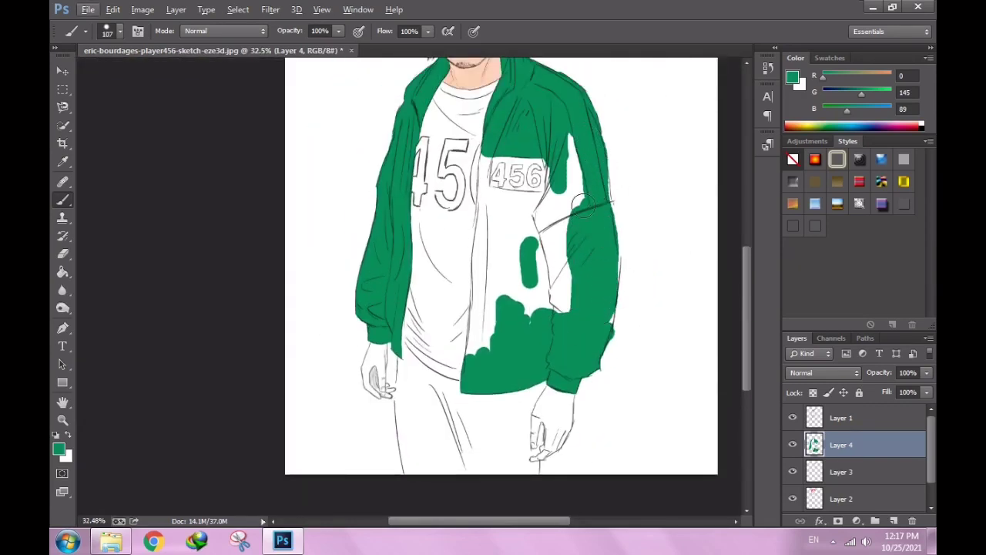
pyautogui.moveTo(583, 205); pyautogui.dragTo(527, 303)
pyautogui.moveTo(497, 362)
pyautogui.mouseDown()
pyautogui.moveTo(539, 223)
pyautogui.moveTo(501, 204)
pyautogui.moveTo(484, 356)
pyautogui.mouseUp()
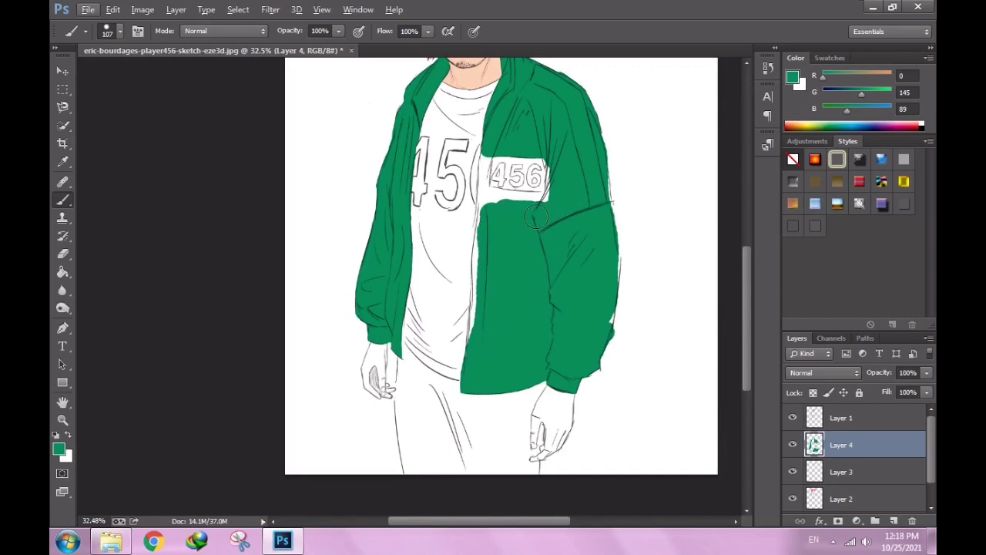
pyautogui.keyDown('alt'); pyautogui.scroll(1, 640, 341); pyautogui.keyUp('alt')
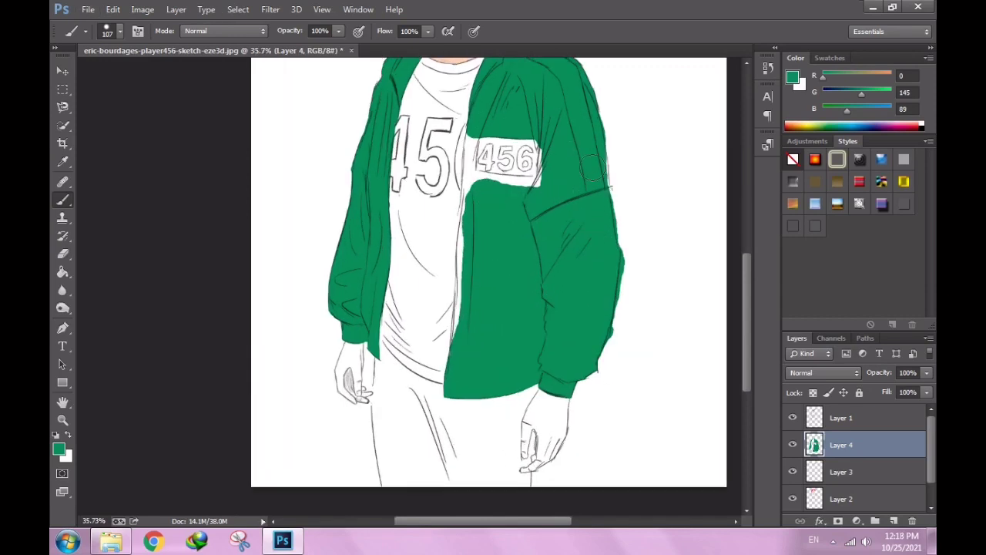
pyautogui.keyDown('alt'); pyautogui.scroll(2, 676, 331); pyautogui.keyUp('alt')
pyautogui.keyDown('alt'); pyautogui.scroll(1, 652, 352); pyautogui.keyUp('alt')
# Erase the stray green spilling past the right sleeve's outer edge.
pyautogui.press('e')
pyautogui.rightClick(640, 347)
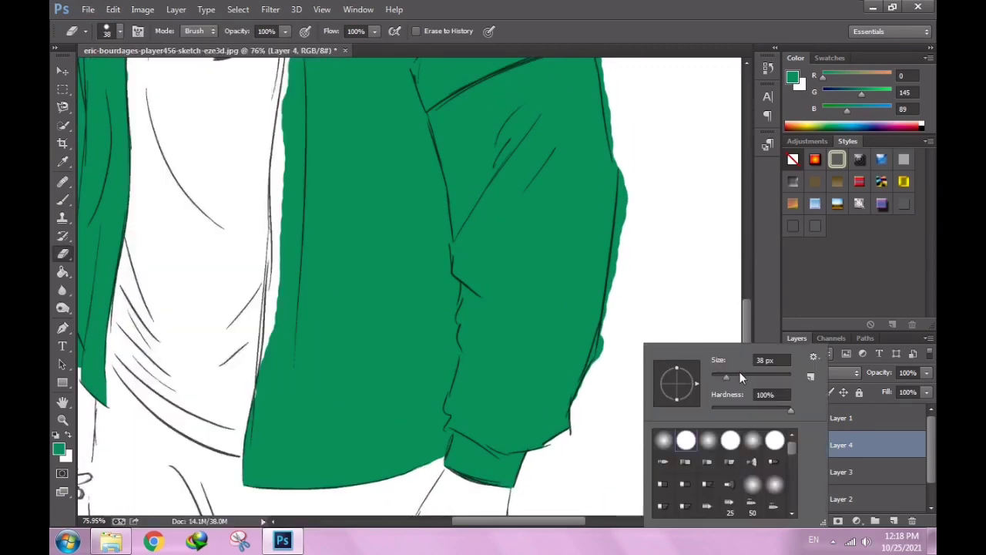
pyautogui.press('Escape')
pyautogui.keyDown('alt'); pyautogui.scroll(2, 605, 377); pyautogui.keyUp('alt')
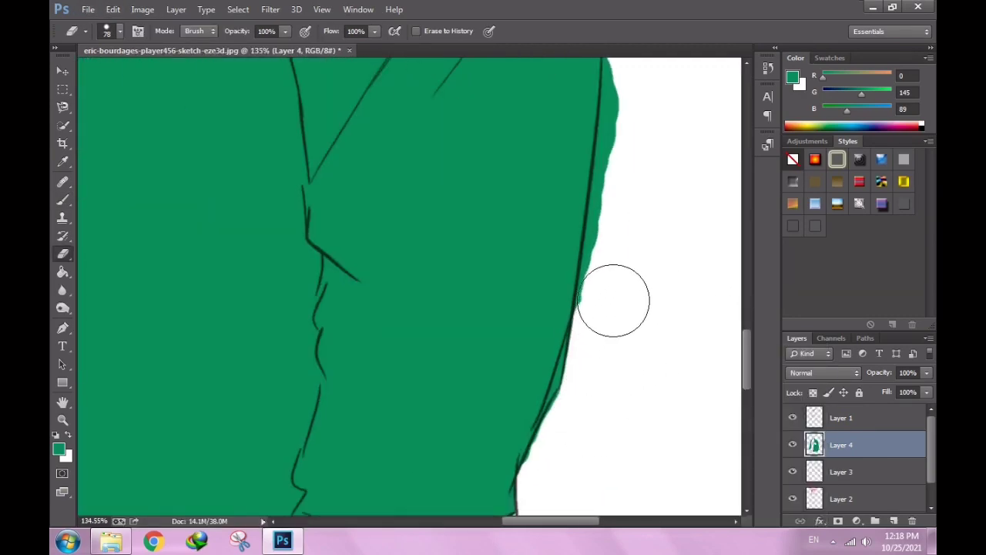
pyautogui.keyDown('alt'); pyautogui.scroll(1, 655, 281); pyautogui.keyUp('alt')
pyautogui.keyDown('alt'); pyautogui.scroll(2, 687, 266); pyautogui.keyUp('alt')
pyautogui.moveTo(579, 433); pyautogui.dragTo(590, 343)
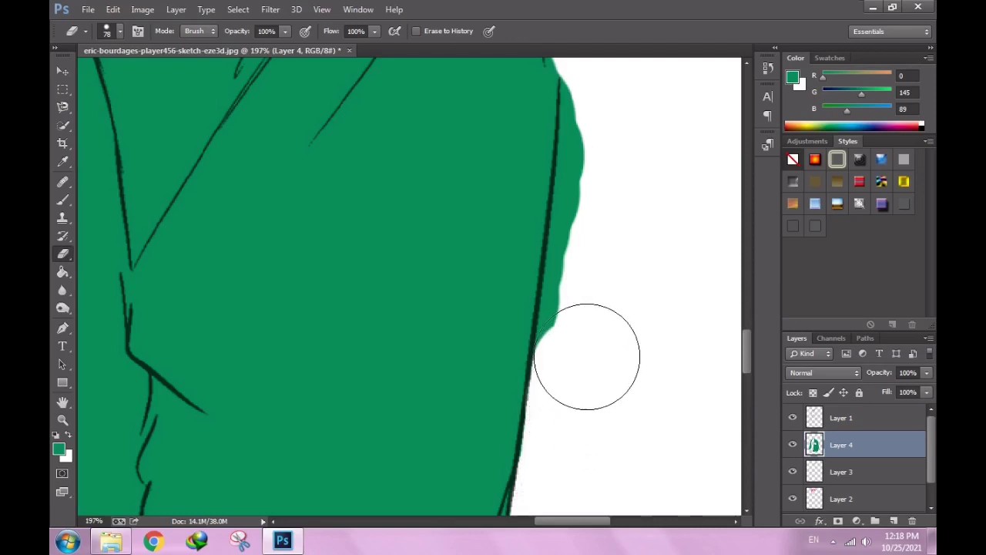
pyautogui.scroll(2, 590, 343)
pyautogui.moveTo(616, 220); pyautogui.dragTo(608, 429)
# Touch up the green and smooth the ragged paint along the sleeve outline.
pyautogui.press('b')
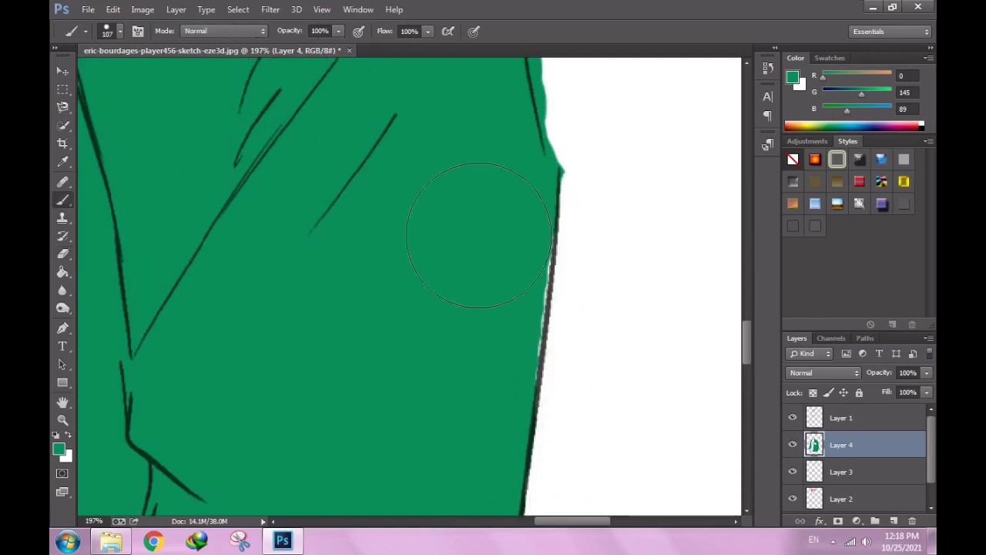
pyautogui.moveTo(462, 231); pyautogui.dragTo(474, 291)
pyautogui.press('e')
pyautogui.moveTo(593, 379); pyautogui.dragTo(613, 206)
pyautogui.press('b')
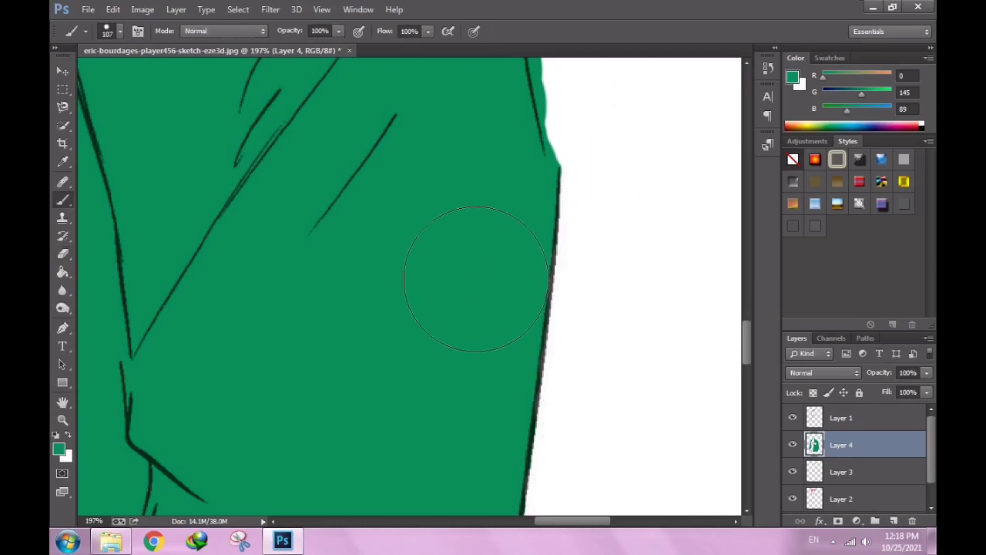
pyautogui.scroll(-2, 478, 339)
pyautogui.scroll(-2, 496, 319)
pyautogui.scroll(-2, 588, 293)
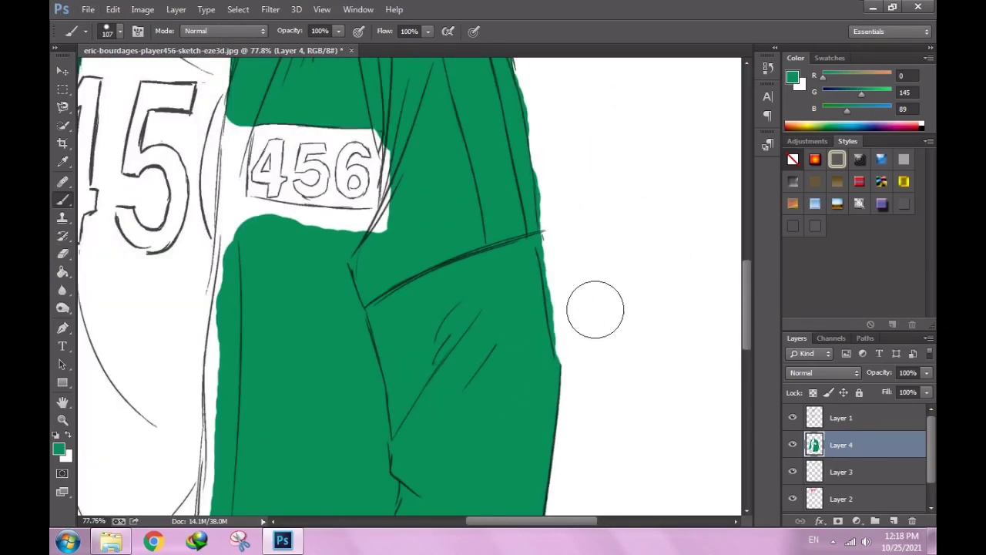
pyautogui.scroll(-1, 594, 308)
pyautogui.scroll(3, 599, 252)
pyautogui.press('e')
pyautogui.scroll(1, 486, 200)
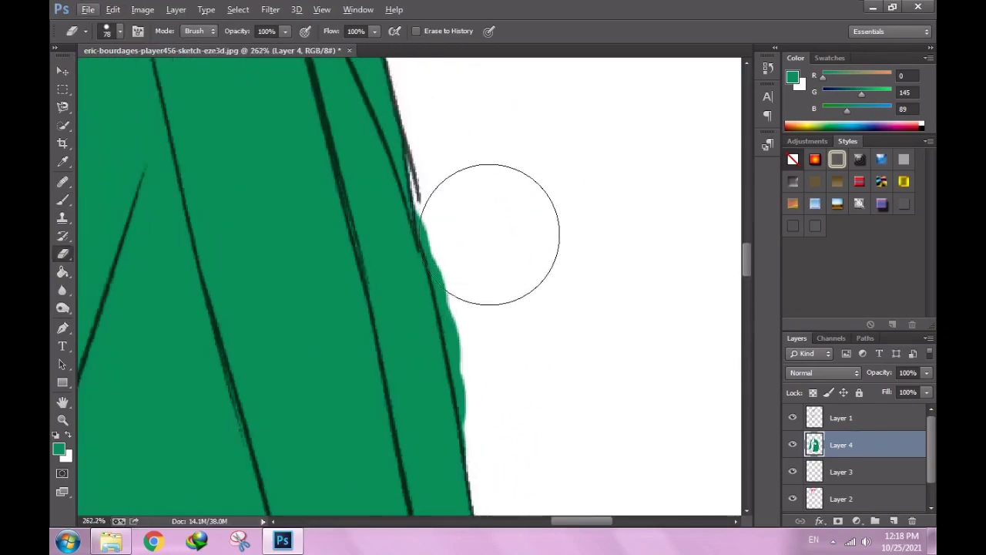
pyautogui.moveTo(513, 341); pyautogui.dragTo(489, 224)
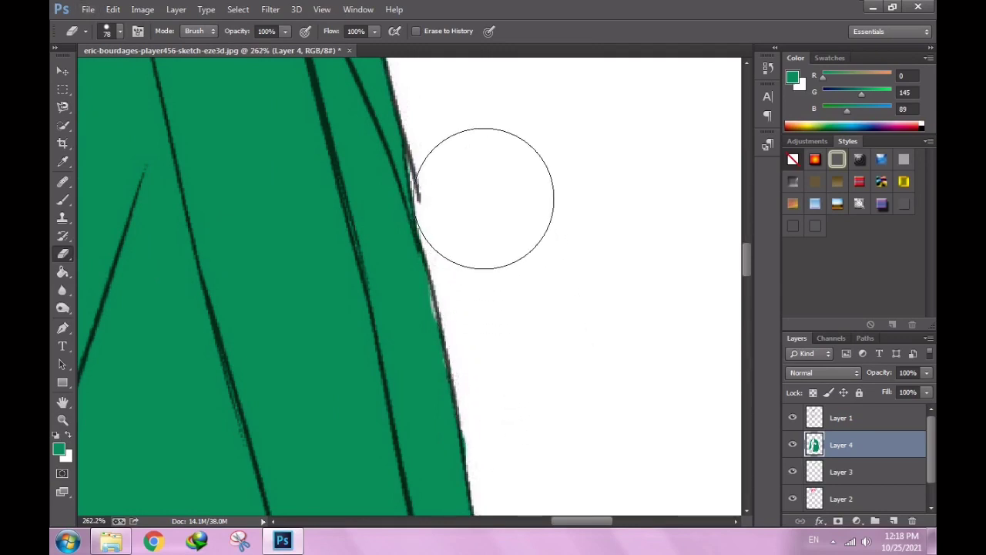
pyautogui.press('b')
# Erase the remaining overspill along the sleeve and jacket outline so the edge is clean.
pyautogui.press('e')
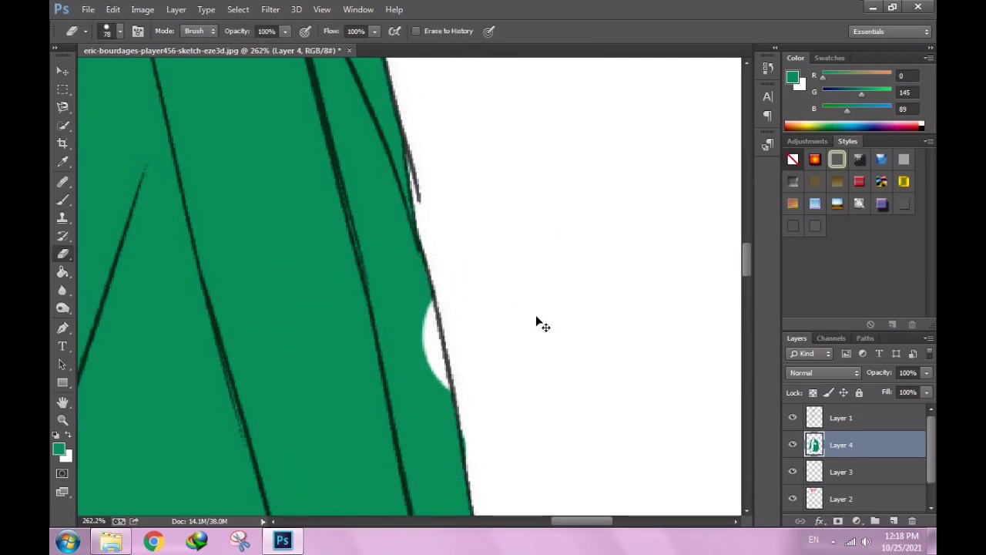
pyautogui.scroll(-2, 581, 336)
pyautogui.scroll(2, 645, 306)
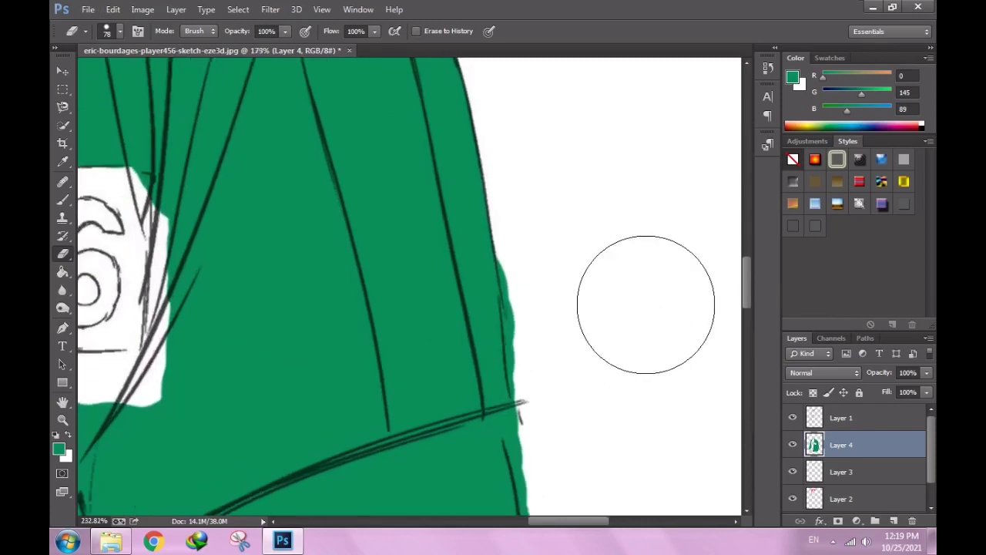
pyautogui.moveTo(506, 239); pyautogui.dragTo(517, 390)
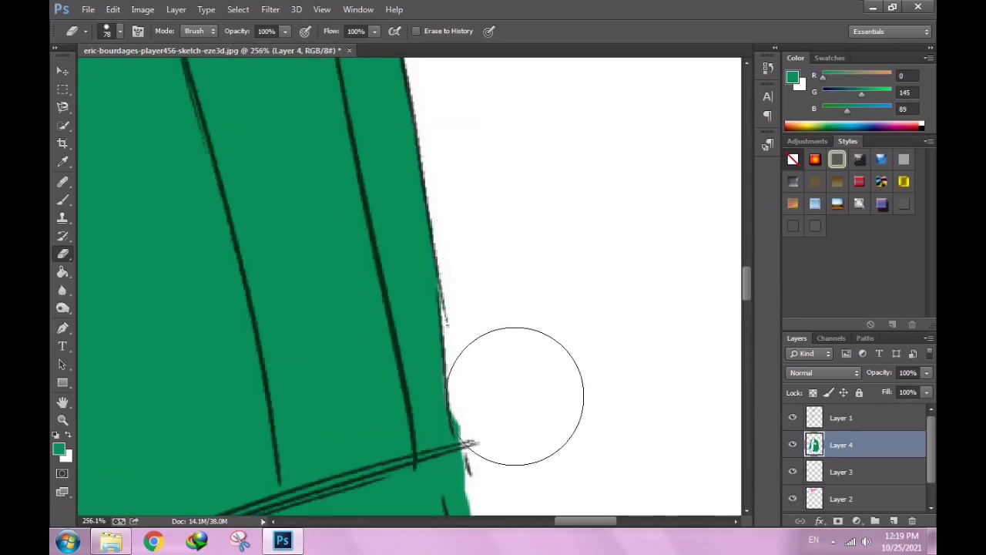
pyautogui.scroll(-1, 542, 348)
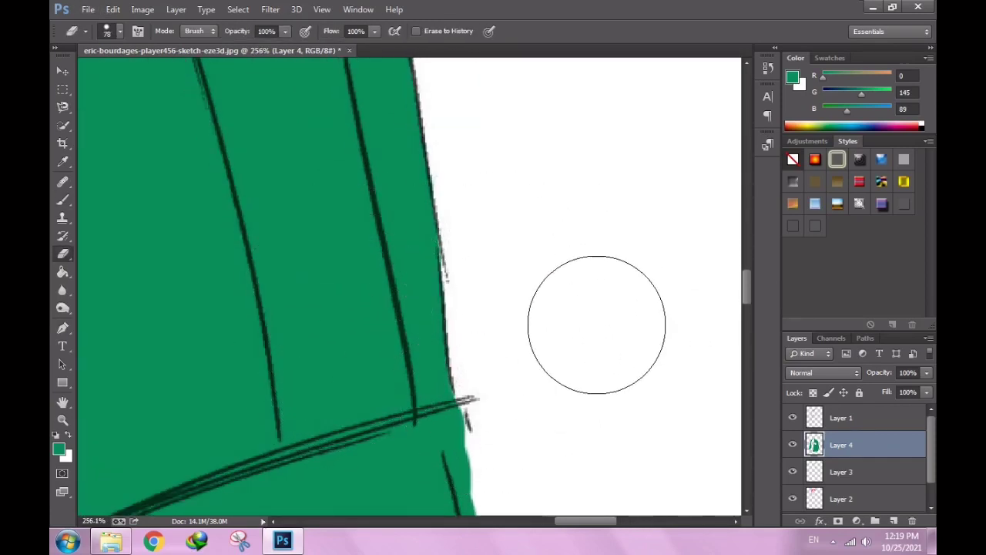
pyautogui.scroll(-2, 529, 301)
pyautogui.scroll(-2, 540, 339)
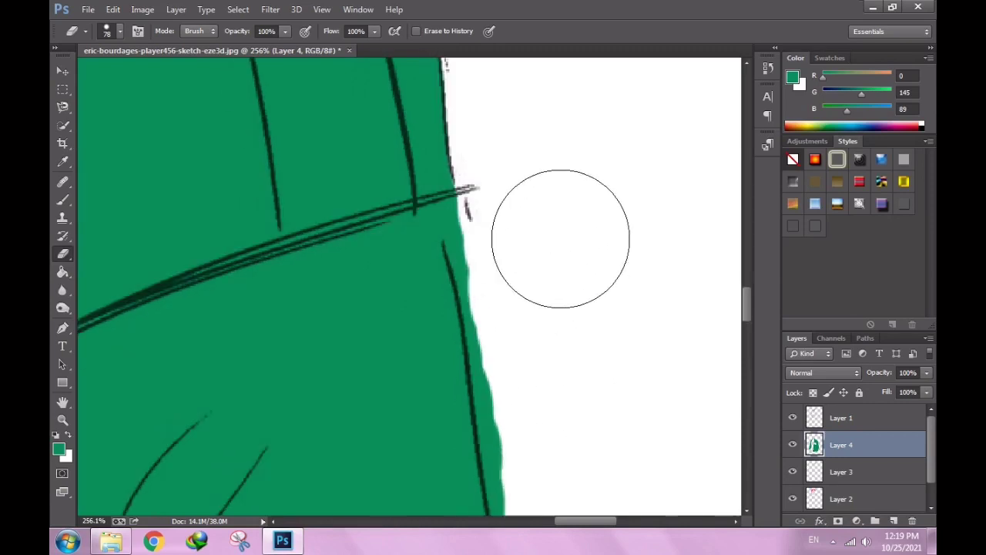
pyautogui.scroll(-2, 568, 227)
pyautogui.scroll(2, 568, 226)
pyautogui.scroll(1, 554, 316)
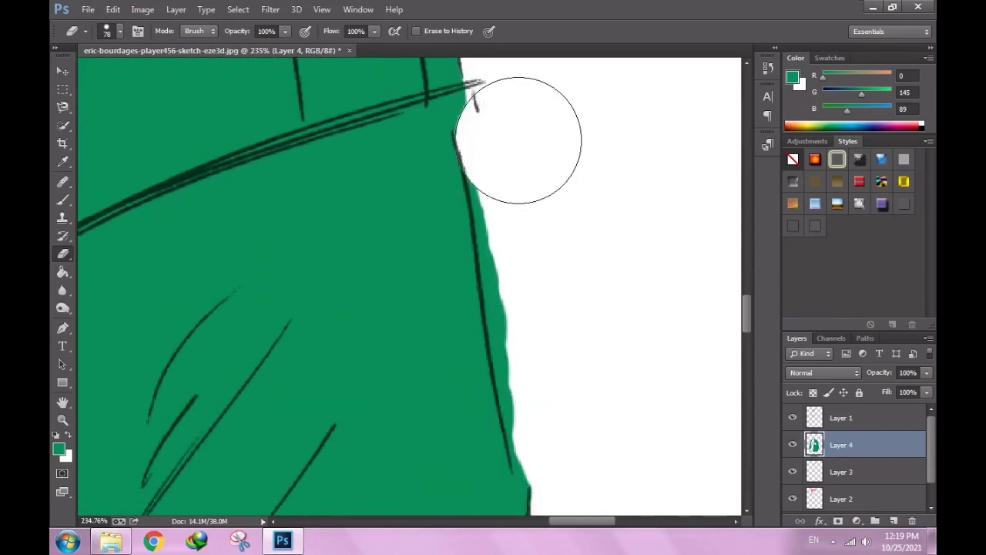
pyautogui.moveTo(537, 185)
pyautogui.mouseDown()
pyautogui.moveTo(546, 335)
pyautogui.moveTo(615, 435)
pyautogui.mouseUp()
pyautogui.scroll(-1, 555, 332)
pyautogui.press('b')
pyautogui.rightClick(381, 316)
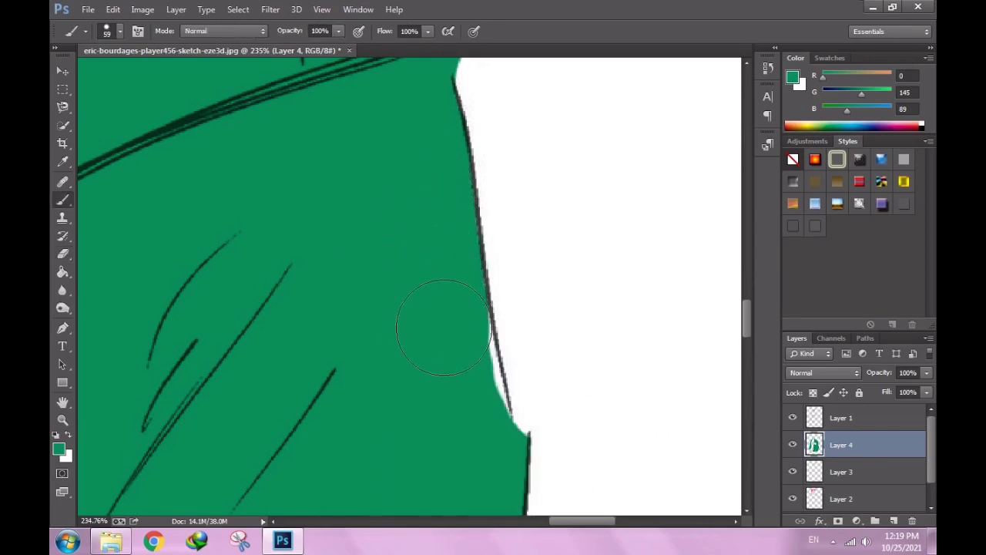
pyautogui.scroll(-1, 455, 389)
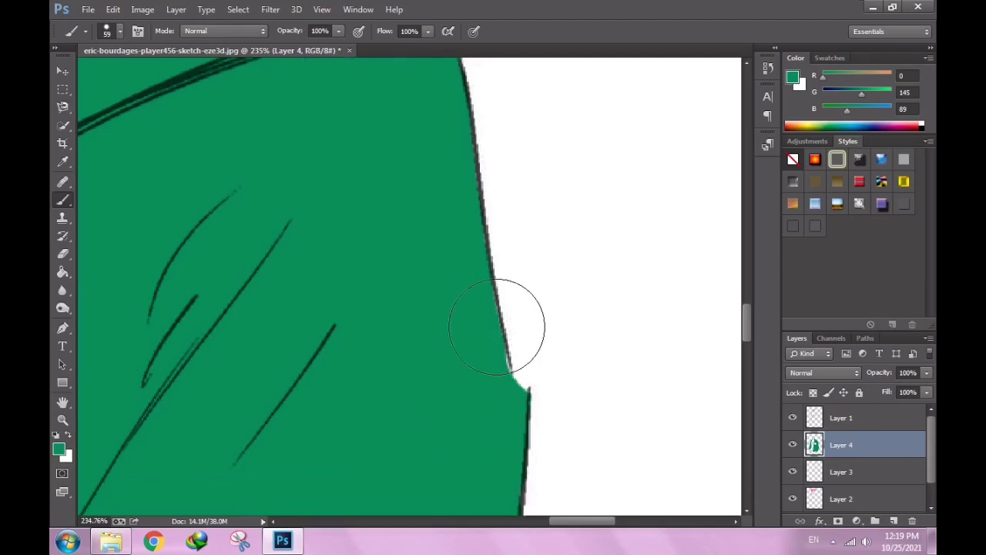
pyautogui.scroll(1, 511, 321)
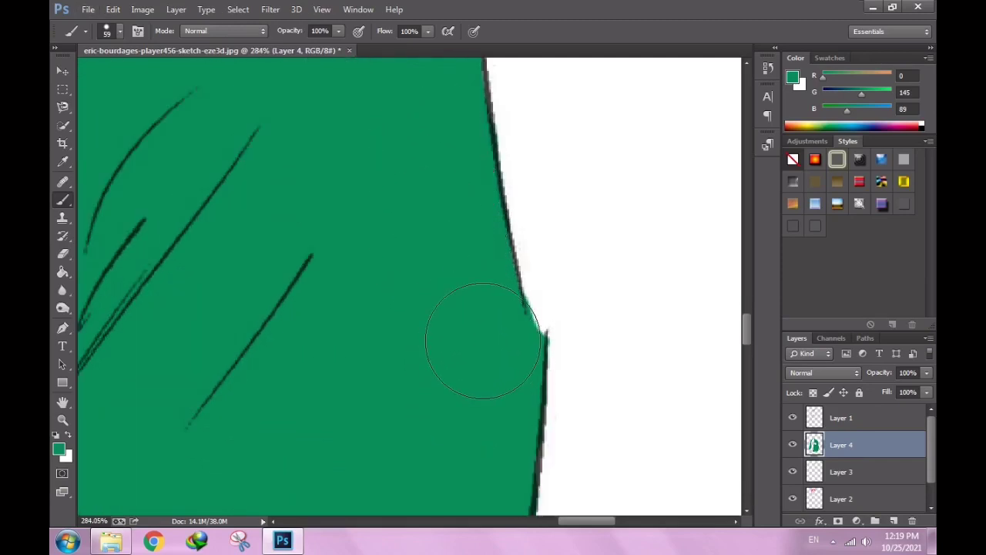
pyautogui.scroll(-1, 500, 386)
pyautogui.press('e')
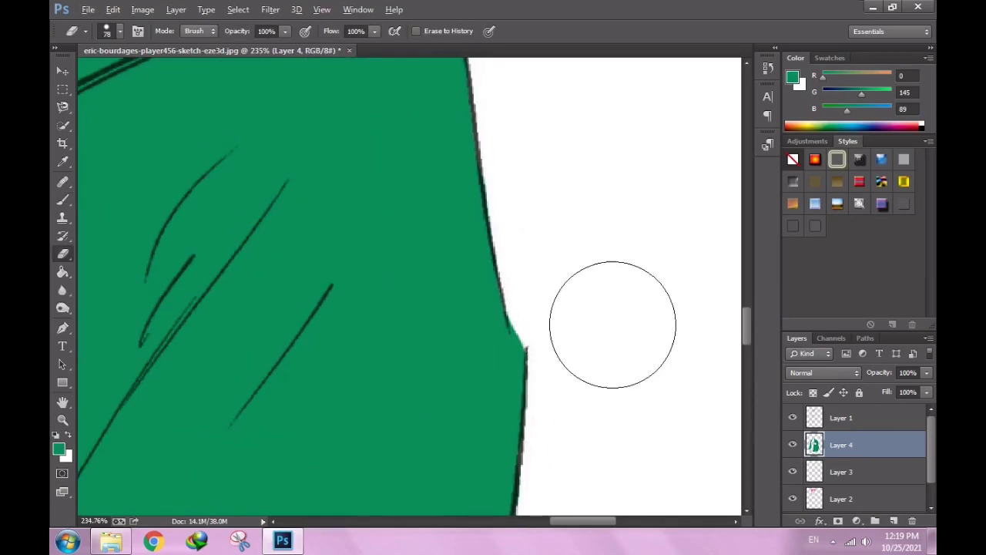
pyautogui.scroll(-2, 612, 319)
pyautogui.scroll(-1, 571, 204)
pyautogui.scroll(-1, 521, 326)
# Paint green up along the jacket's inner left edge, following the sketch line.
pyautogui.scroll(-1, 484, 331)
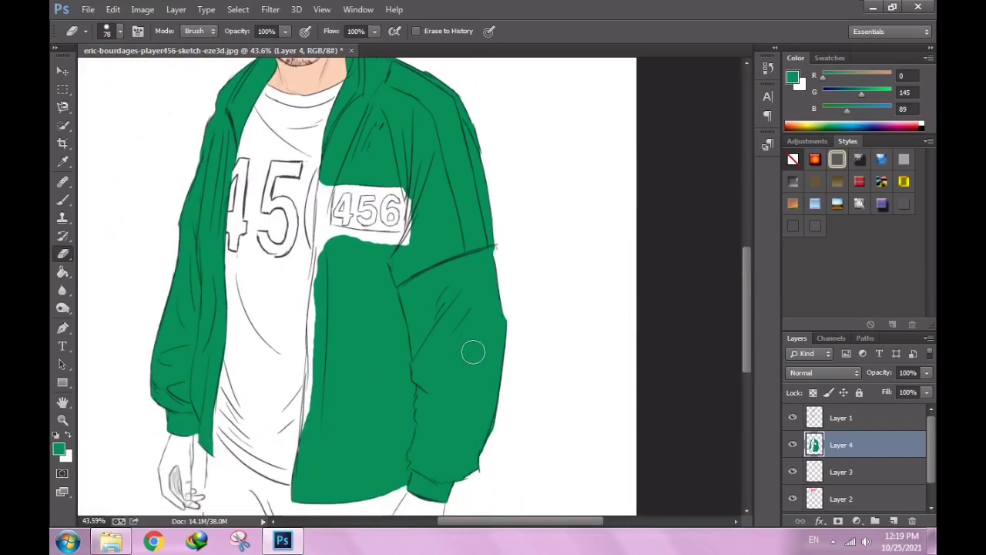
pyautogui.scroll(-1, 471, 350)
pyautogui.scroll(1, 374, 370)
pyautogui.scroll(1, 297, 408)
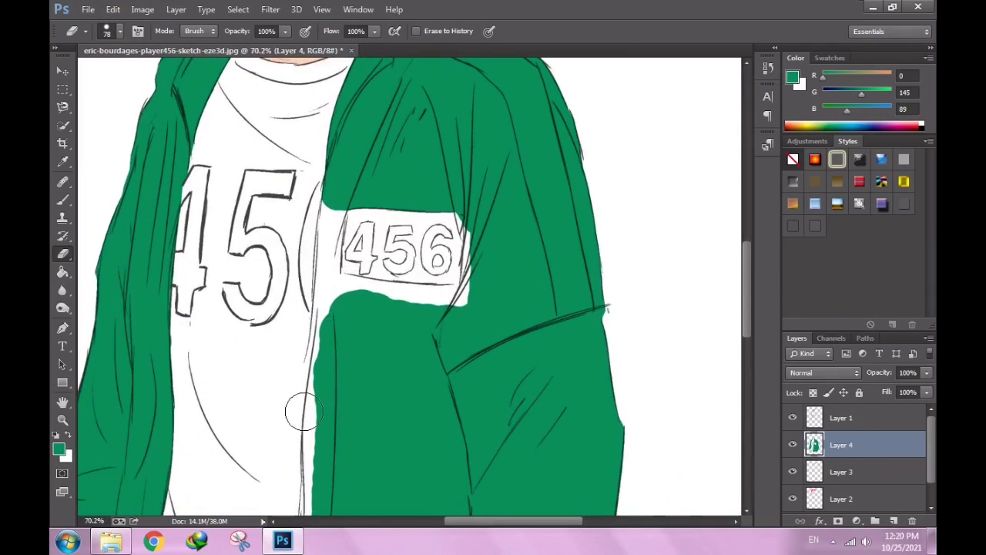
pyautogui.scroll(1, 298, 407)
pyautogui.scroll(1, 332, 450)
pyautogui.press('b')
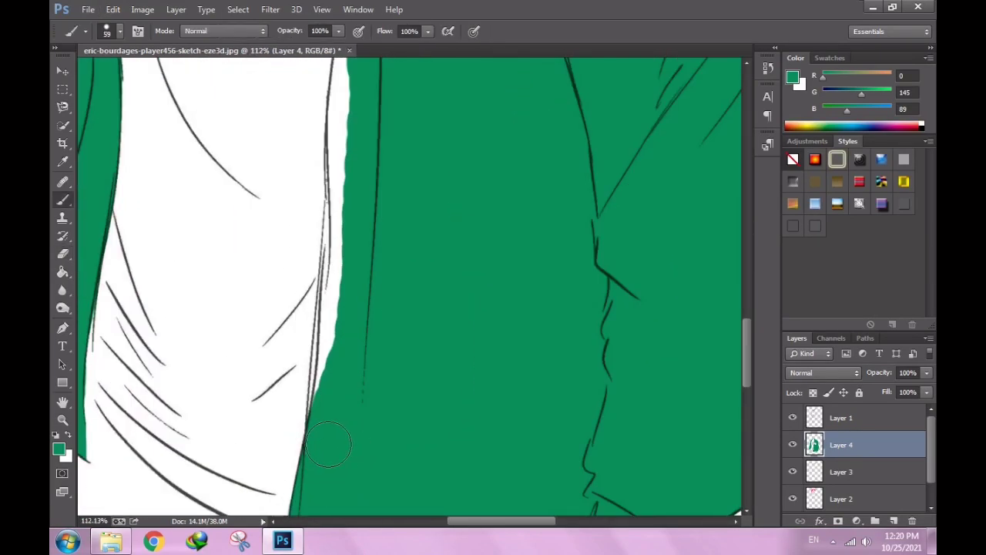
pyautogui.moveTo(330, 460); pyautogui.dragTo(330, 247)
pyautogui.scroll(2, 328, 462)
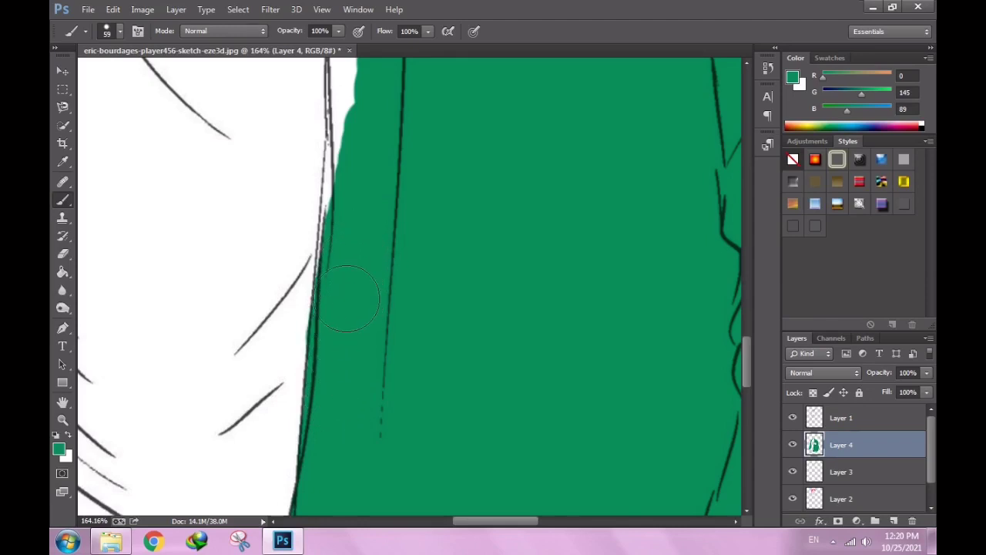
pyautogui.press('e')
pyautogui.scroll(3, 259, 331)
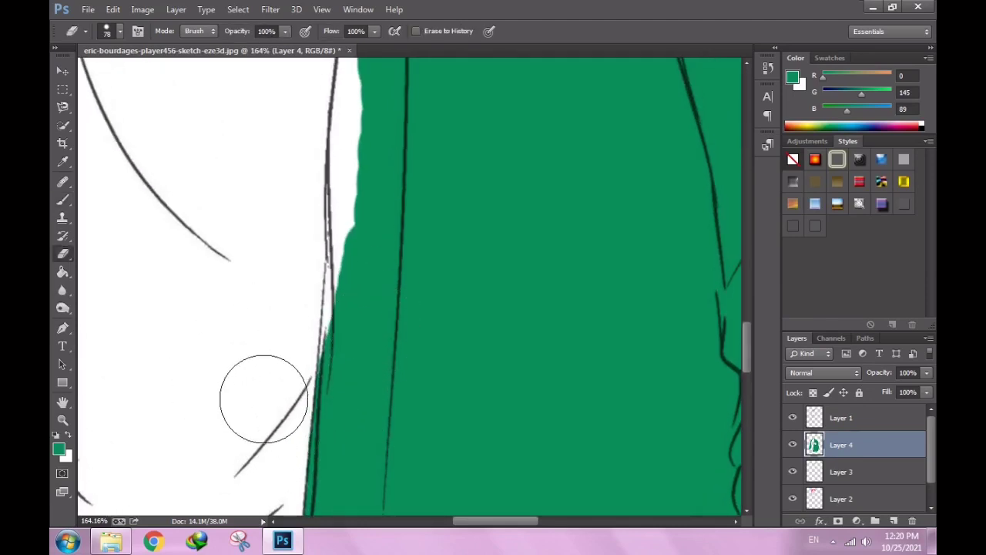
pyautogui.press('b')
pyautogui.moveTo(356, 362); pyautogui.dragTo(349, 104)
# Extend the green up the jacket's left edge toward the 456 tag, erasing any overspill.
pyautogui.press('e')
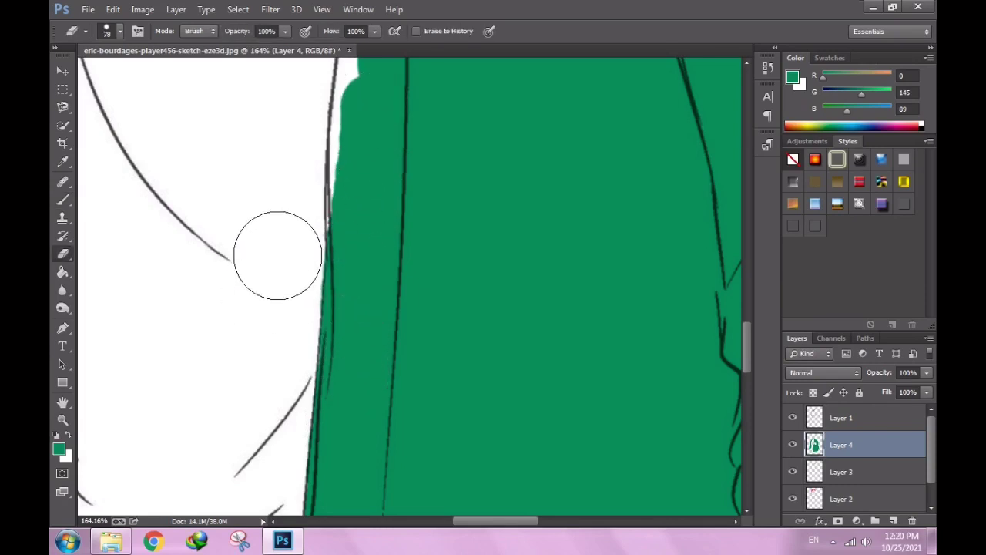
pyautogui.scroll(3, 308, 339)
pyautogui.press('b')
pyautogui.moveTo(333, 362); pyautogui.dragTo(335, 219)
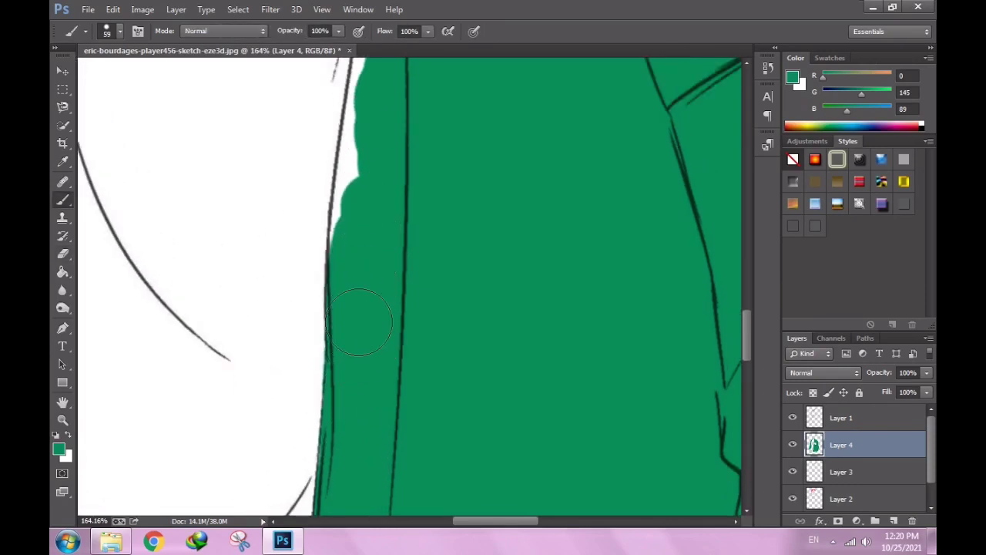
pyautogui.scroll(2, 339, 339)
pyautogui.moveTo(339, 359)
pyautogui.mouseDown()
pyautogui.moveTo(360, 343)
pyautogui.moveTo(364, 323)
pyautogui.mouseUp()
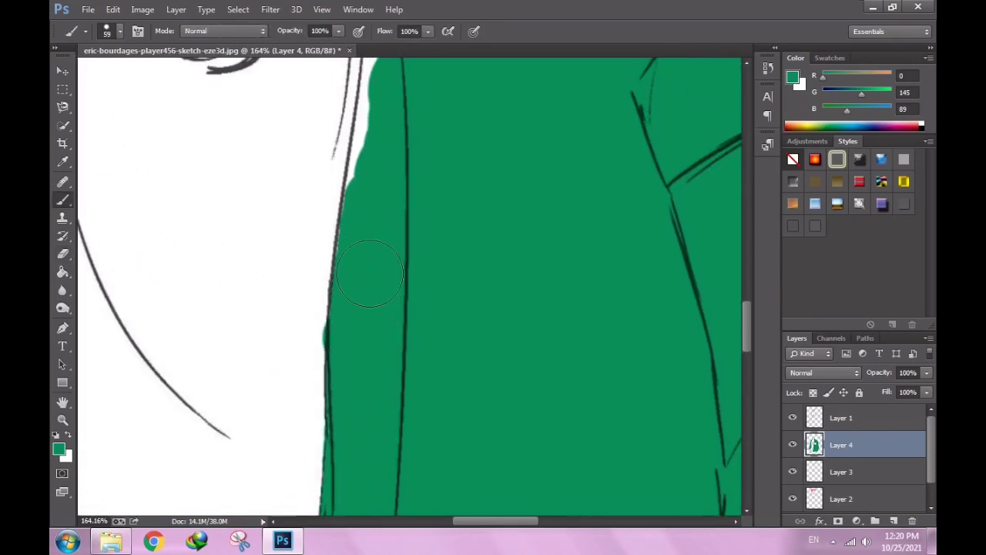
pyautogui.scroll(1, 280, 348)
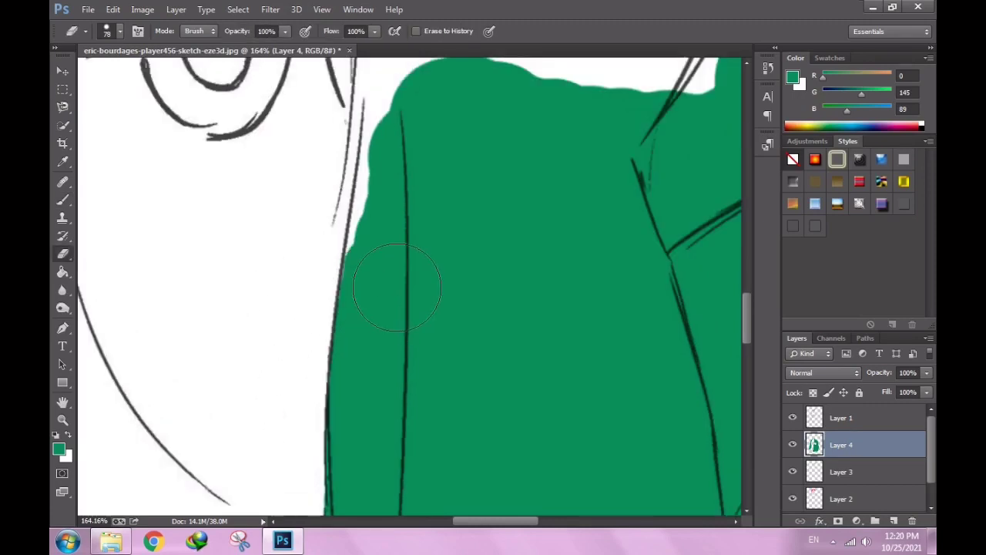
pyautogui.scroll(2, 378, 393)
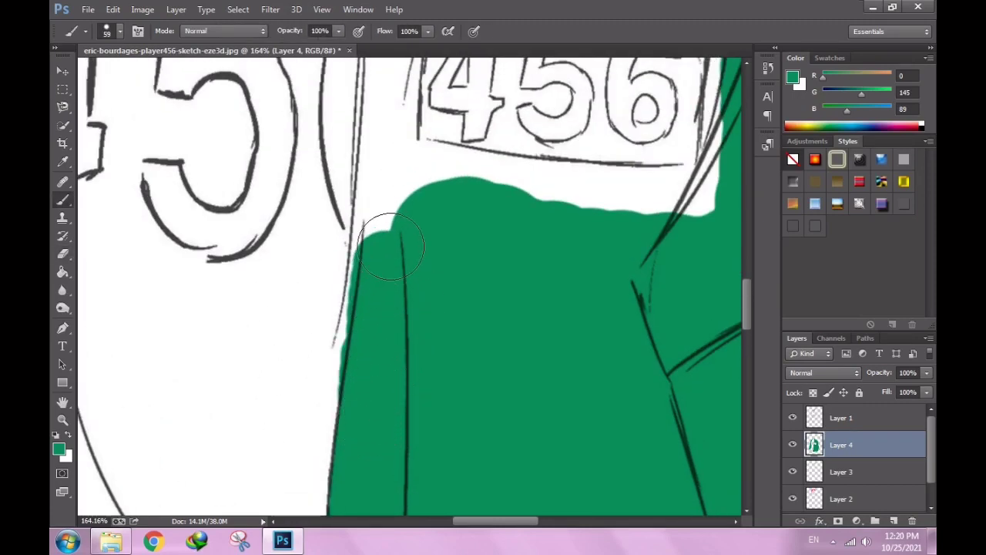
pyautogui.moveTo(374, 355); pyautogui.dragTo(389, 223)
pyautogui.press('e')
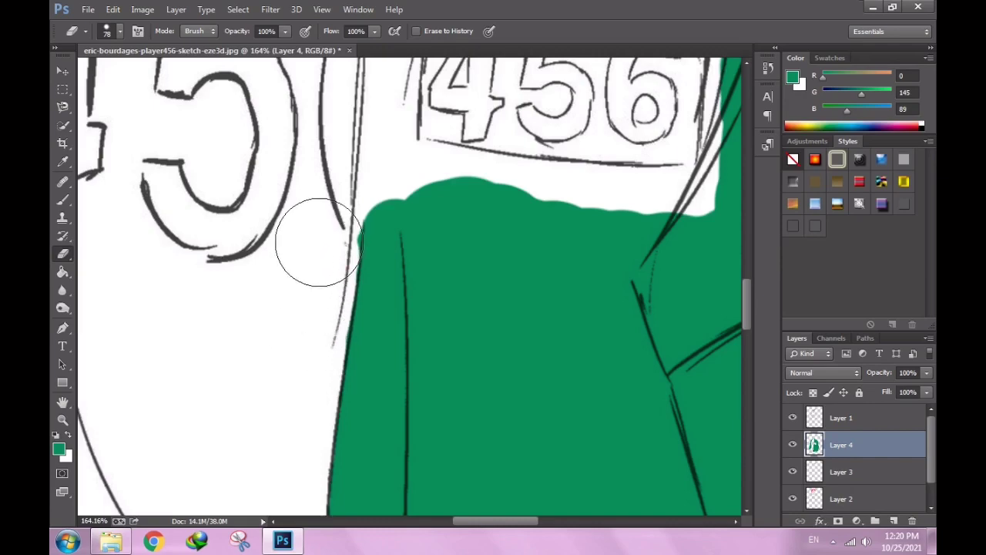
pyautogui.scroll(-3, 359, 280)
pyautogui.scroll(-3, 348, 275)
# With a size 29 brush, paint green left of, right of and below the 456 tag.
pyautogui.press('b')
pyautogui.scroll(3, 390, 299)
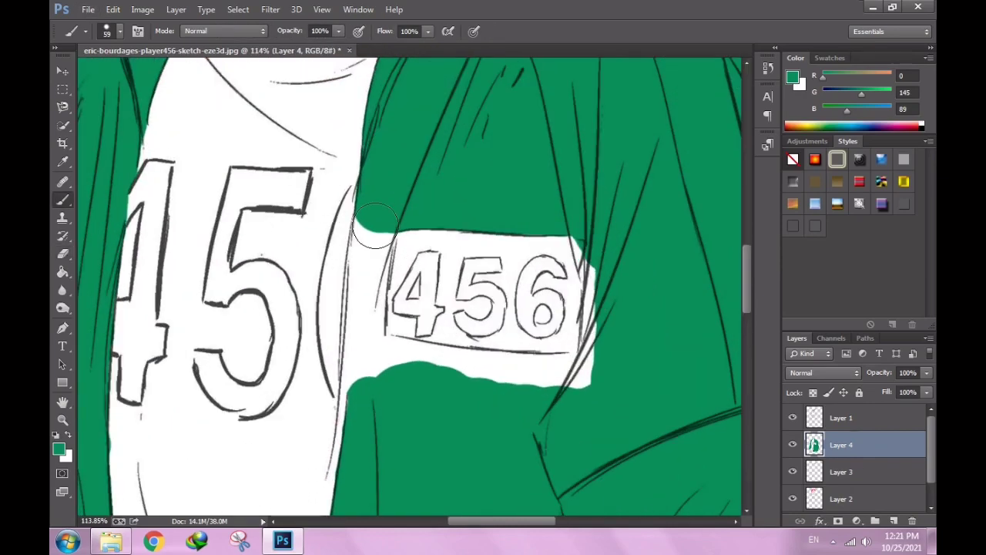
pyautogui.rightClick(374, 243)
pyautogui.write('29')
pyautogui.press('Return')
pyautogui.moveTo(366, 296)
pyautogui.mouseDown()
pyautogui.moveTo(368, 228)
pyautogui.moveTo(374, 389)
pyautogui.moveTo(586, 308)
pyautogui.mouseUp()
pyautogui.moveTo(592, 246); pyautogui.dragTo(585, 312)
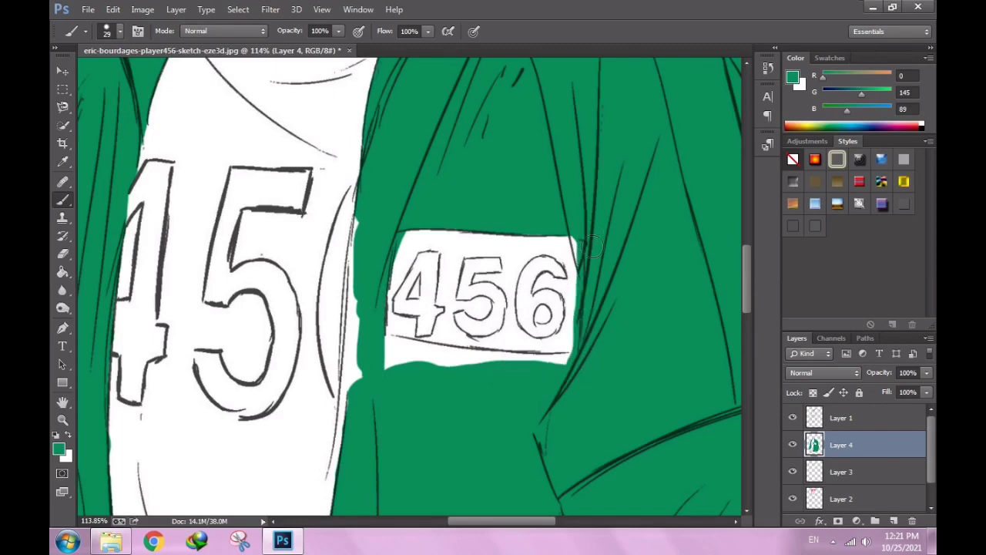
pyautogui.scroll(3, 385, 314)
pyautogui.moveTo(583, 396)
pyautogui.mouseDown()
pyautogui.moveTo(590, 416)
pyautogui.moveTo(413, 383)
pyautogui.moveTo(609, 397)
pyautogui.mouseUp()
# Resize the eraser and fill the green gap at the tag's bottom-left edge.
pyautogui.press('e')
pyautogui.scroll(1, 579, 359)
pyautogui.rightClick(583, 342)
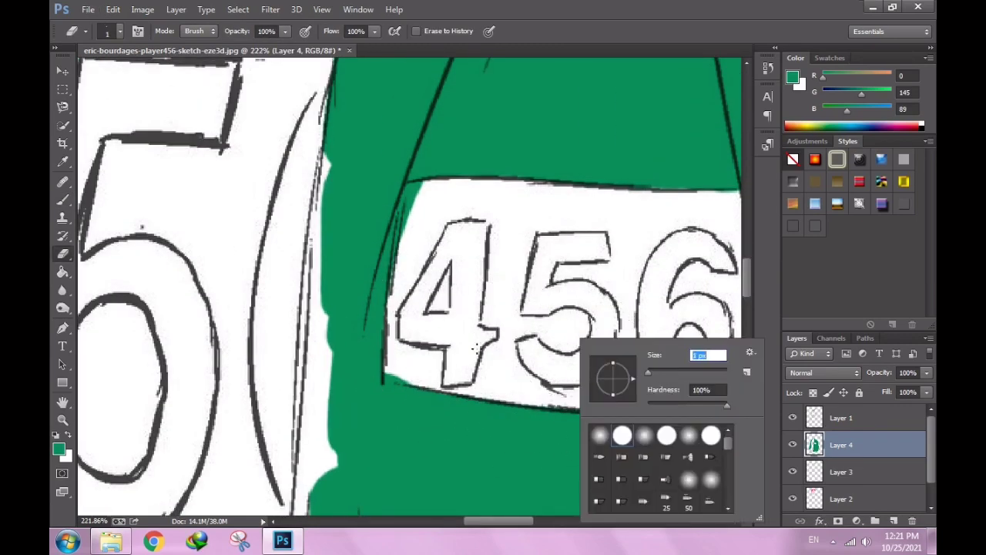
pyautogui.press('Return')
pyautogui.scroll(2, 389, 378)
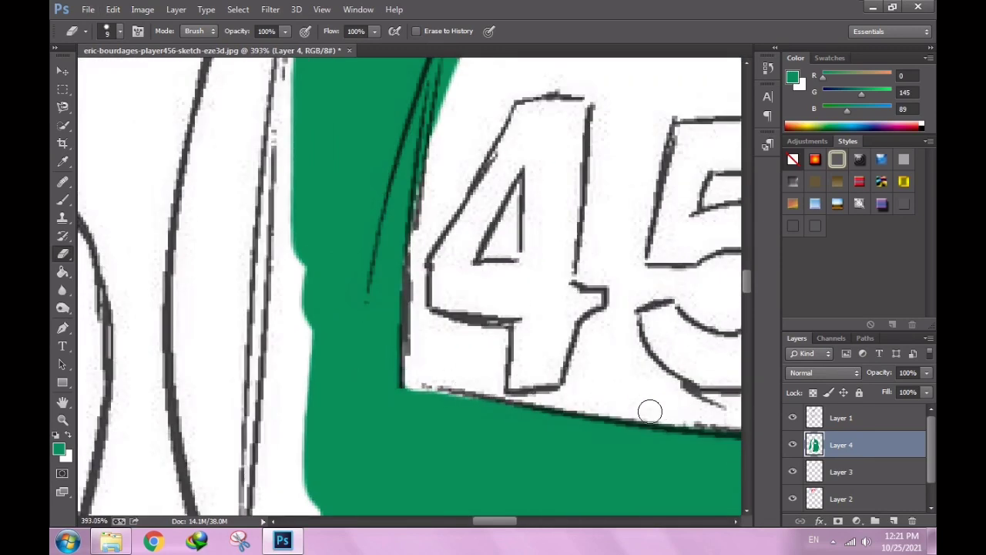
pyautogui.press('b')
pyautogui.moveTo(456, 451); pyautogui.dragTo(458, 429)
pyautogui.scroll(-2, 476, 429)
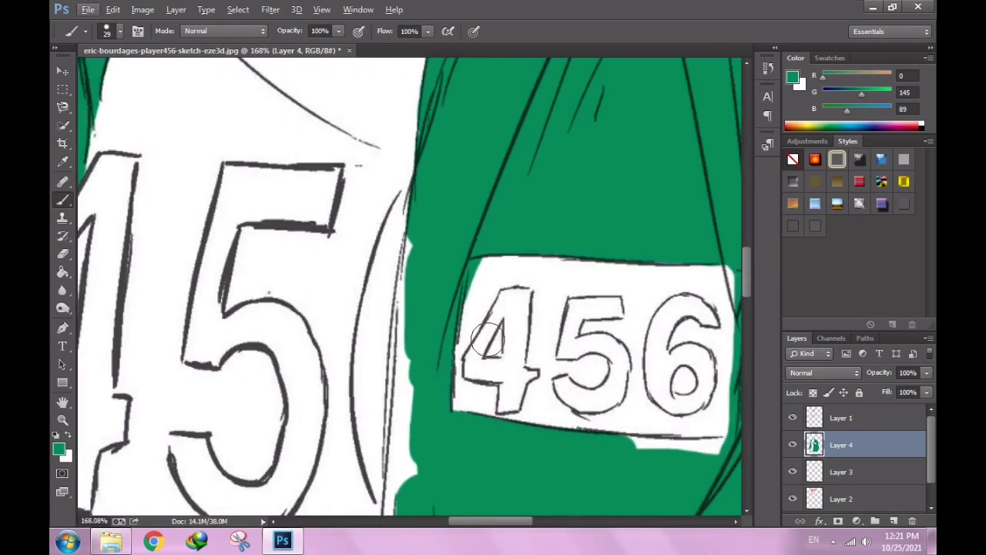
pyautogui.press('e')
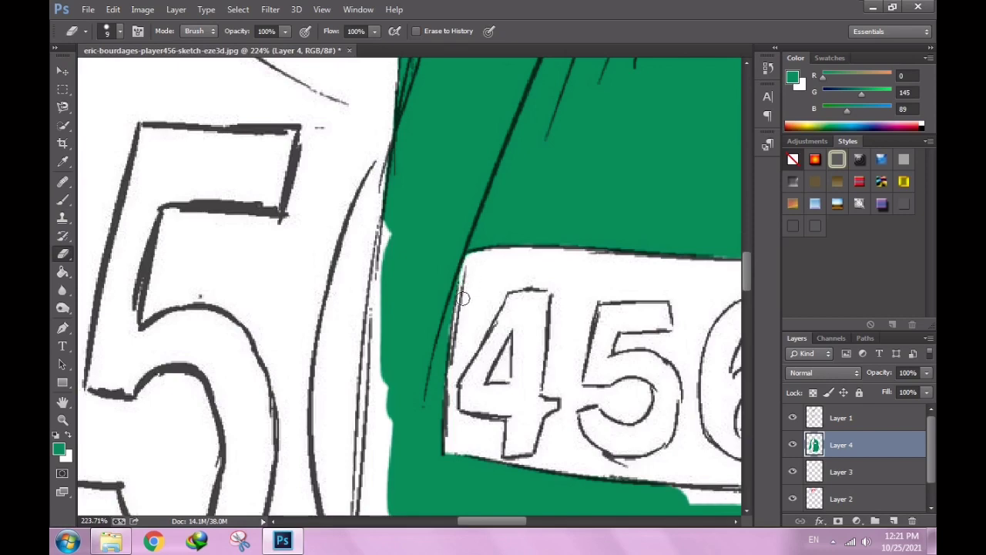
pyautogui.scroll(1, 453, 357)
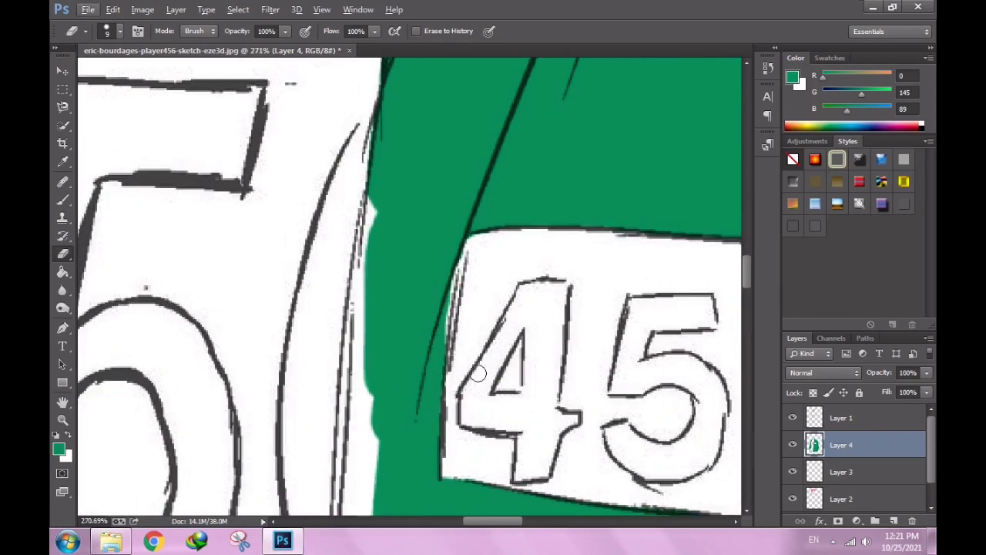
pyautogui.scroll(-1, 465, 376)
pyautogui.scroll(-1, 466, 376)
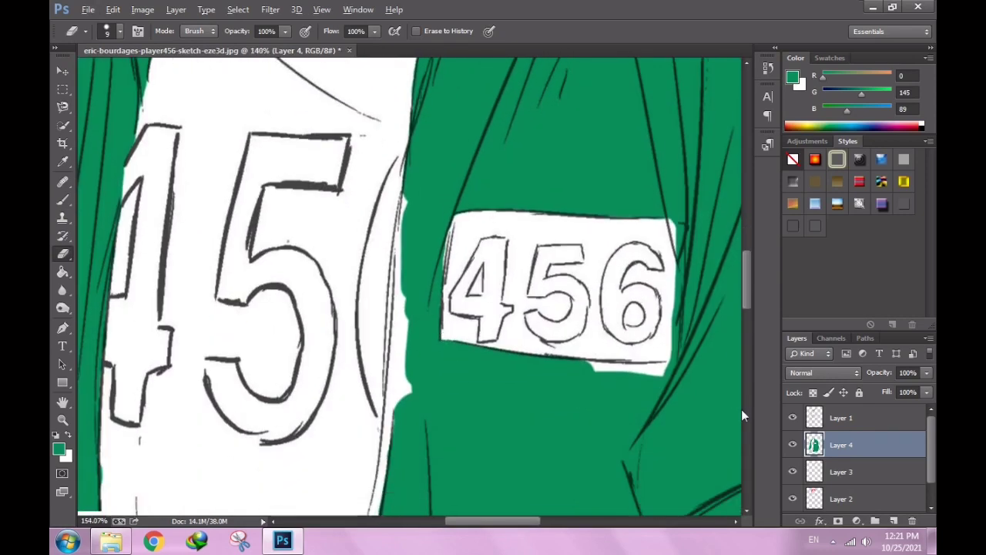
# Erase green overlapping the 456 tag's right and lower-right edges.
pyautogui.press('b')
pyautogui.scroll(1, 722, 264)
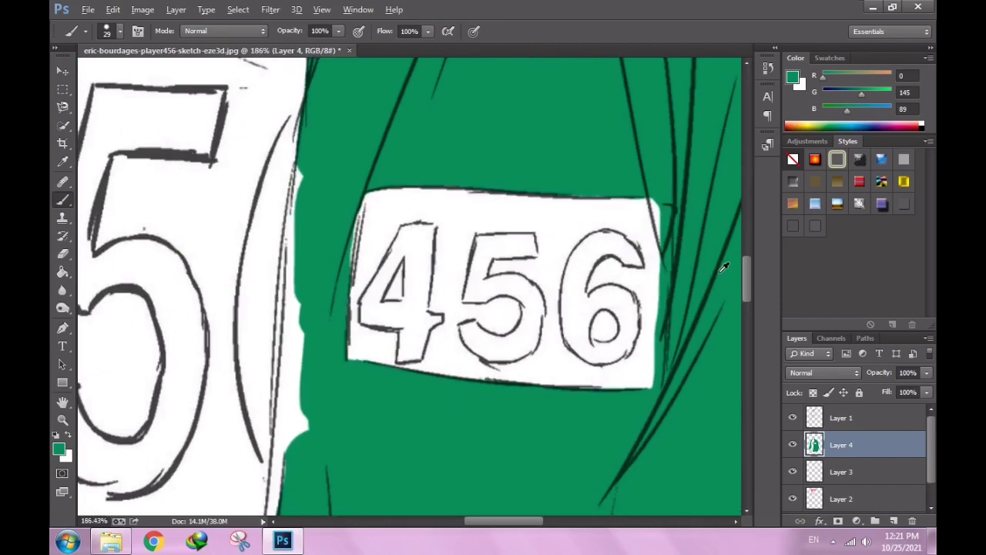
pyautogui.scroll(2, 671, 221)
pyautogui.press('e')
pyautogui.scroll(1, 659, 214)
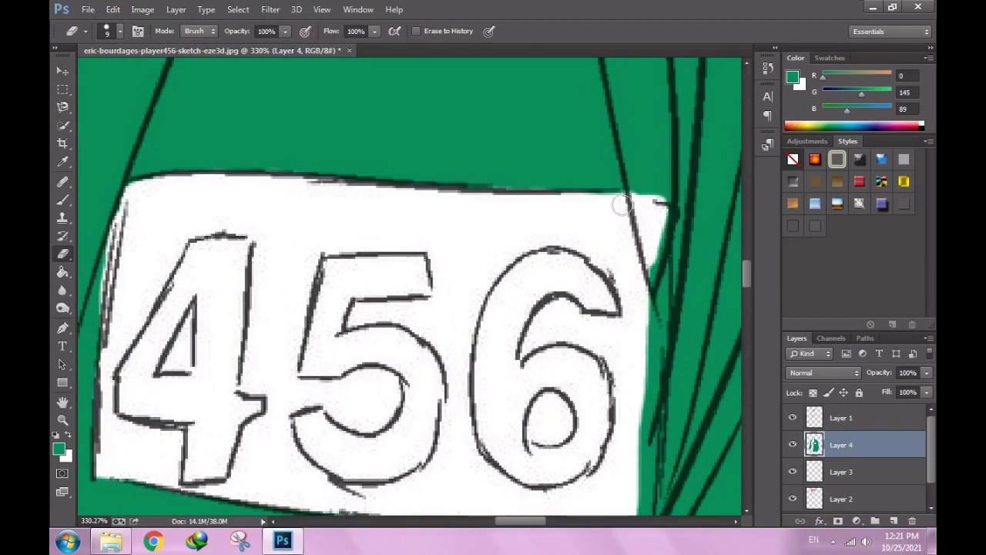
pyautogui.moveTo(649, 246)
pyautogui.mouseDown()
pyautogui.moveTo(652, 358)
pyautogui.moveTo(656, 314)
pyautogui.mouseUp()
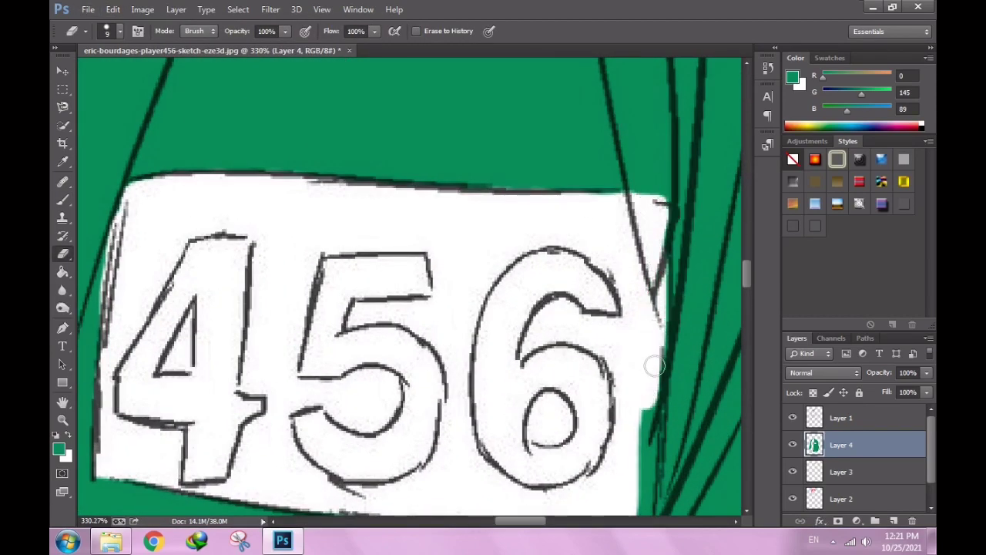
pyautogui.scroll(-3, 651, 282)
pyautogui.moveTo(630, 386); pyautogui.dragTo(644, 382)
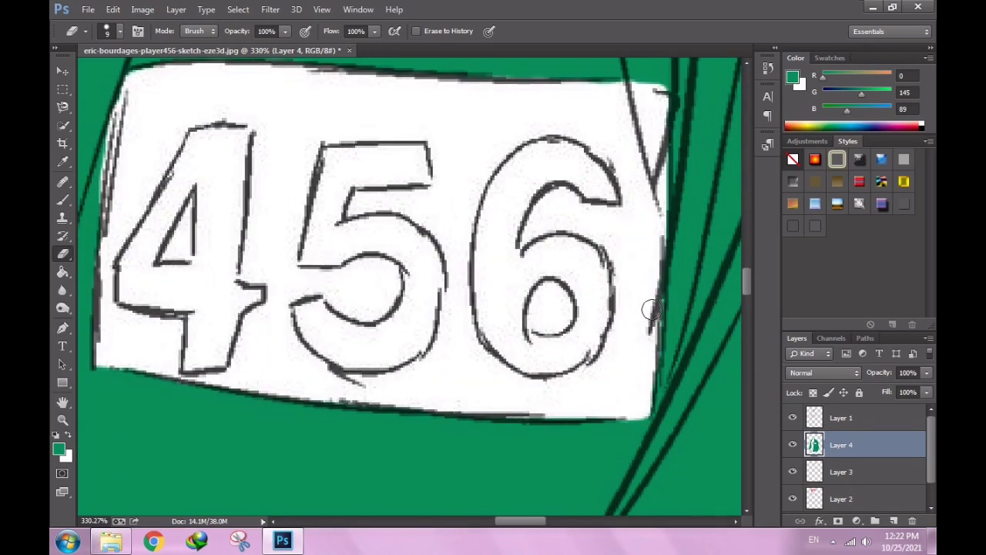
pyautogui.scroll(-3, 645, 209)
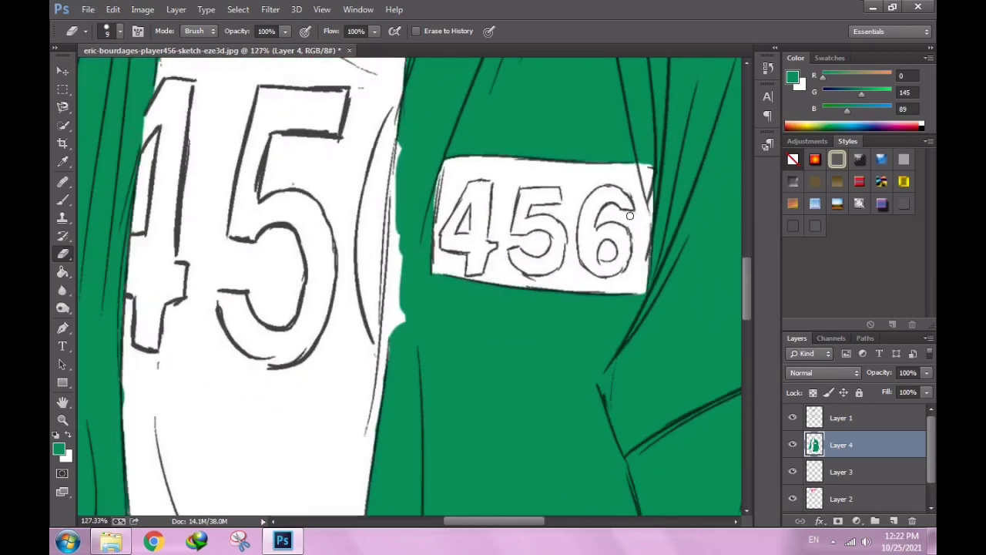
# Fill the white strip down the jacket's left front edge with green.
pyautogui.press('b')
pyautogui.scroll(2, 430, 176)
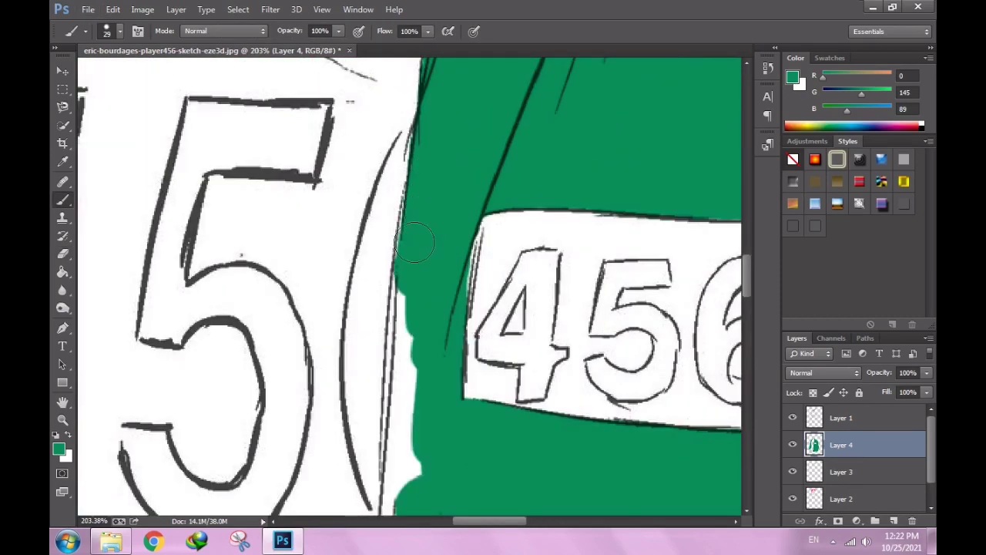
pyautogui.moveTo(423, 243)
pyautogui.mouseDown()
pyautogui.moveTo(402, 369)
pyautogui.moveTo(416, 470)
pyautogui.mouseUp()
pyautogui.scroll(-1, 416, 462)
pyautogui.scroll(-2, 417, 327)
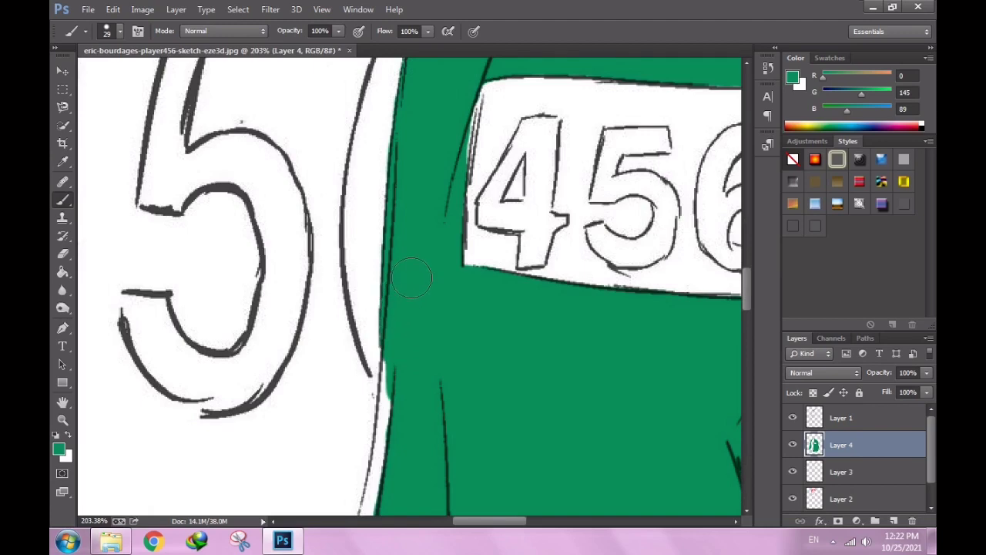
pyautogui.scroll(-4, 429, 383)
pyautogui.moveTo(402, 243); pyautogui.dragTo(409, 193)
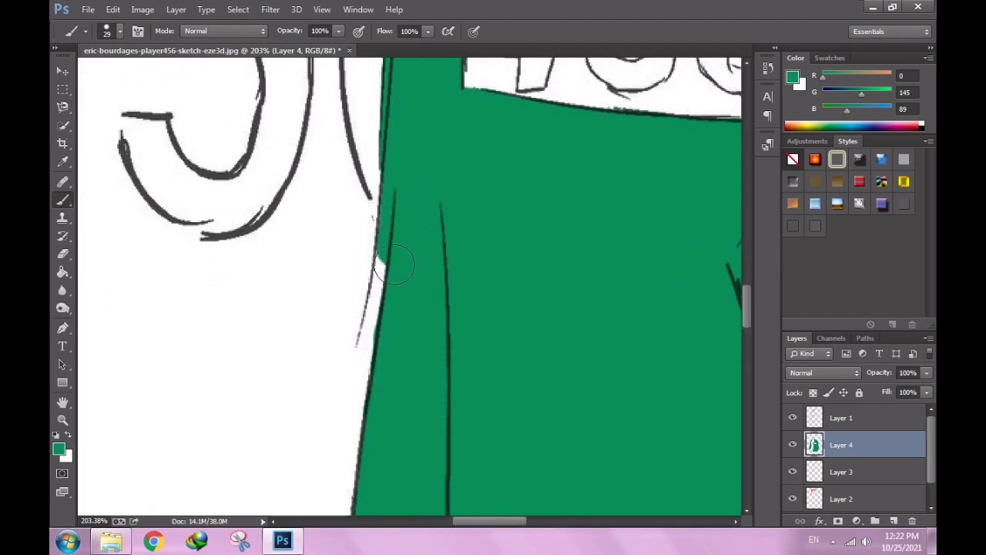
pyautogui.moveTo(376, 292); pyautogui.dragTo(378, 181)
pyautogui.scroll(-3, 378, 231)
pyautogui.scroll(3, 374, 216)
pyautogui.press('e')
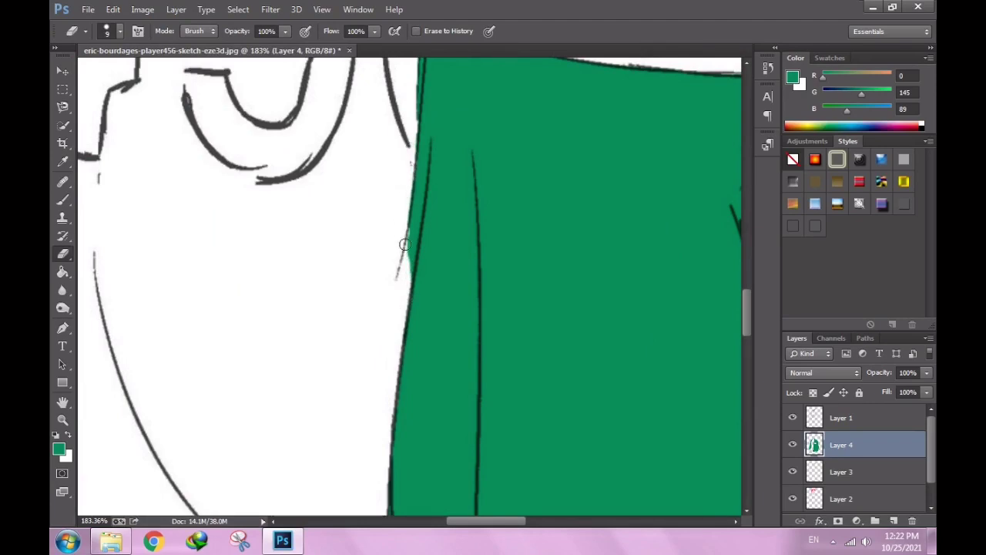
pyautogui.scroll(-4, 398, 270)
pyautogui.scroll(-2, 393, 324)
pyautogui.scroll(2, 389, 385)
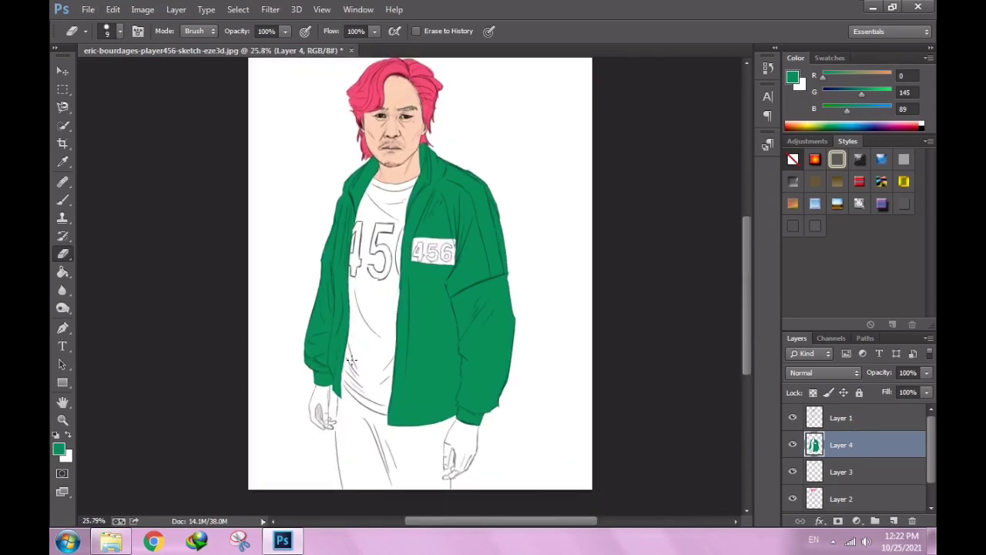
pyautogui.scroll(1, 386, 434)
pyautogui.scroll(-2, 387, 434)
pyautogui.scroll(-1, 381, 424)
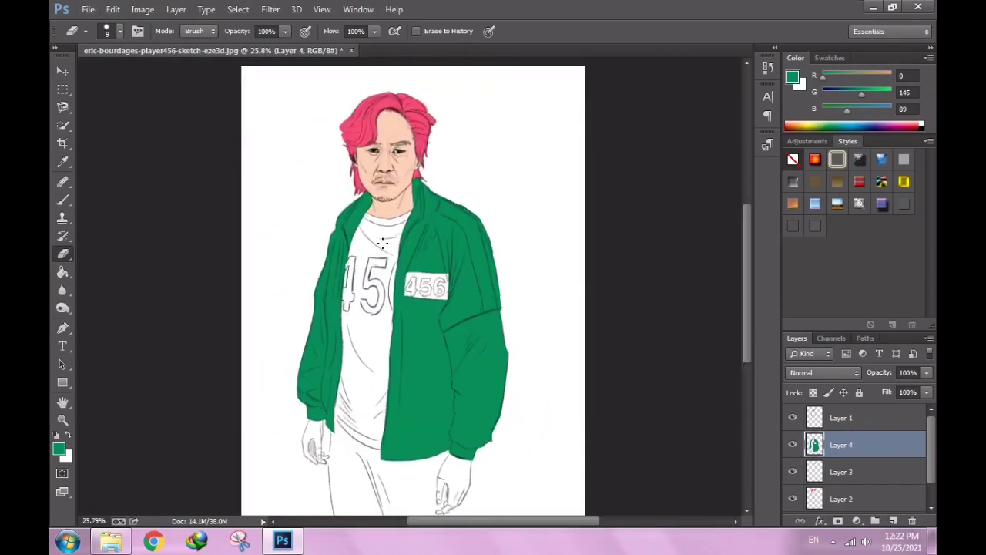
pyautogui.scroll(1, 368, 409)
pyautogui.scroll(2, 369, 408)
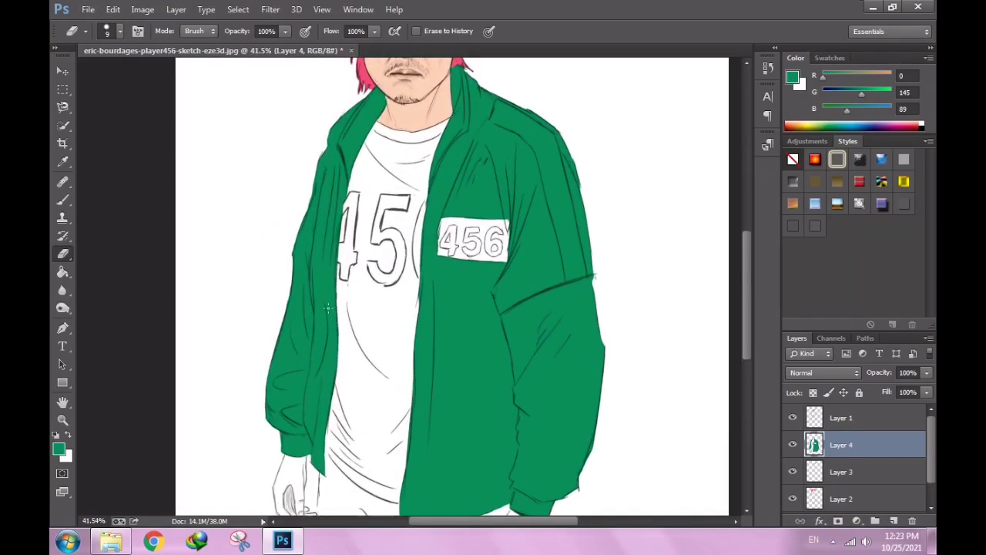
pyautogui.scroll(1, 378, 393)
pyautogui.scroll(1, 389, 373)
pyautogui.scroll(1, 399, 355)
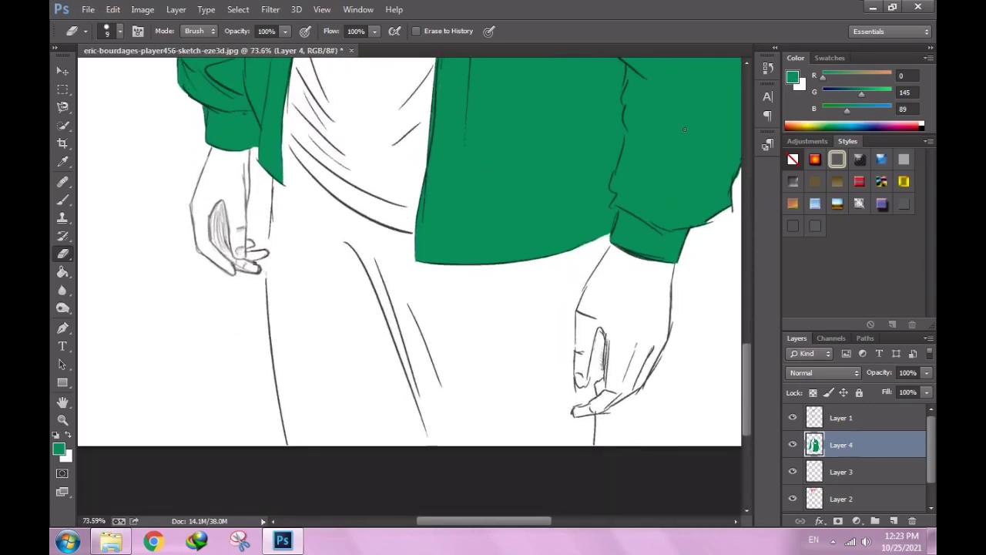
# Set the foreground colour to a darker green, R0 G107 B66.
pyautogui.press('b')
pyautogui.click(793, 77)
pyautogui.moveTo(467, 310); pyautogui.dragTo(488, 319)
pyautogui.click(650, 209)
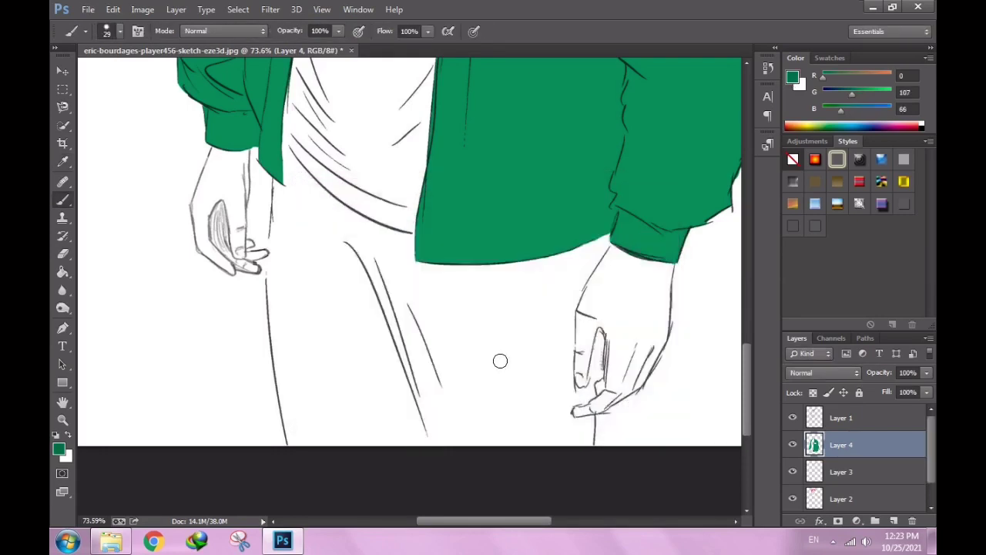
# With a size 68 brush, paint dark green across the lower pant legs.
pyautogui.rightClick(301, 454)
pyautogui.write('68')
pyautogui.press('Return')
pyautogui.moveTo(331, 347); pyautogui.dragTo(312, 439)
pyautogui.moveTo(289, 324); pyautogui.dragTo(303, 458)
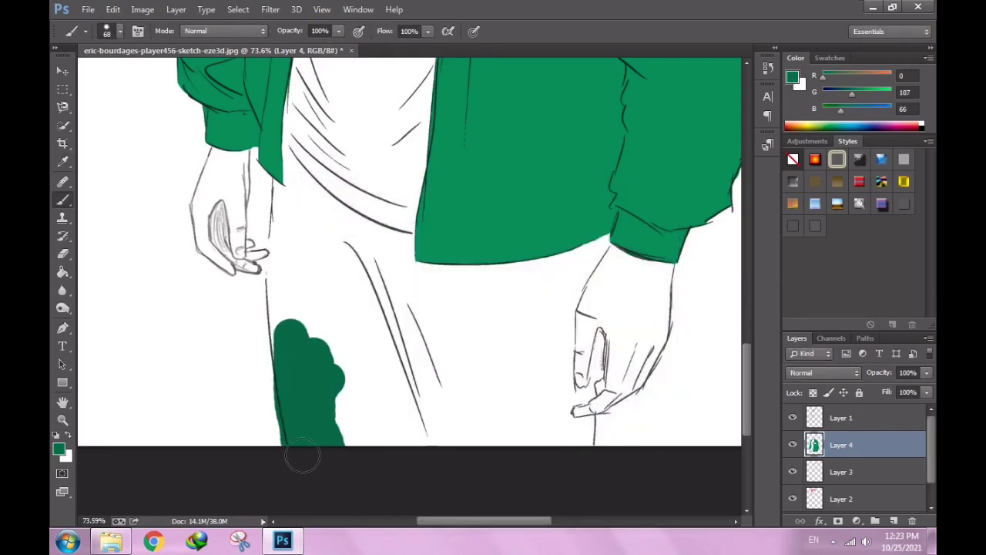
pyautogui.moveTo(291, 344); pyautogui.dragTo(396, 398)
pyautogui.scroll(5, 518, 449)
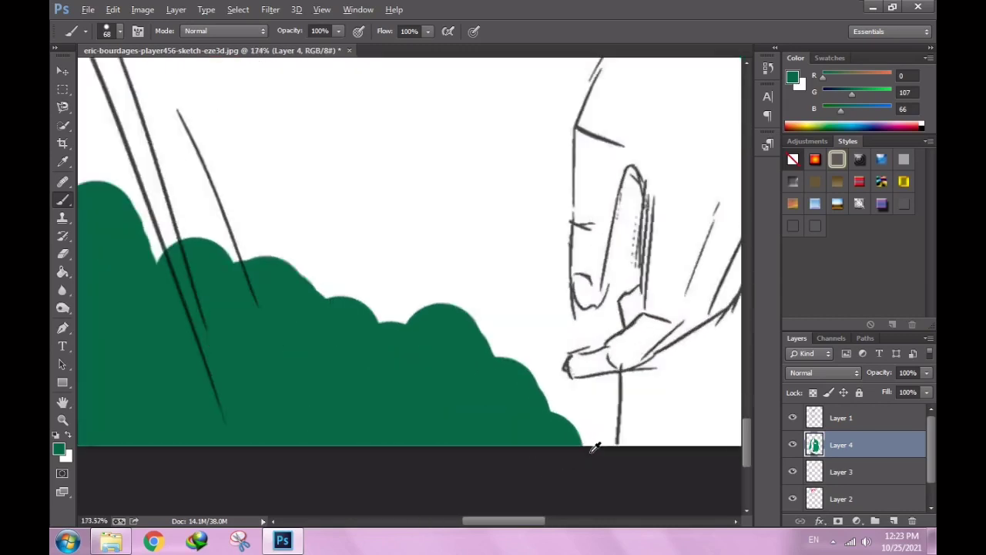
# Reduce the brush size to 22, then to 9, for finer detail work.
pyautogui.rightClick(542, 342)
pyautogui.write('22')
pyautogui.press('Return')
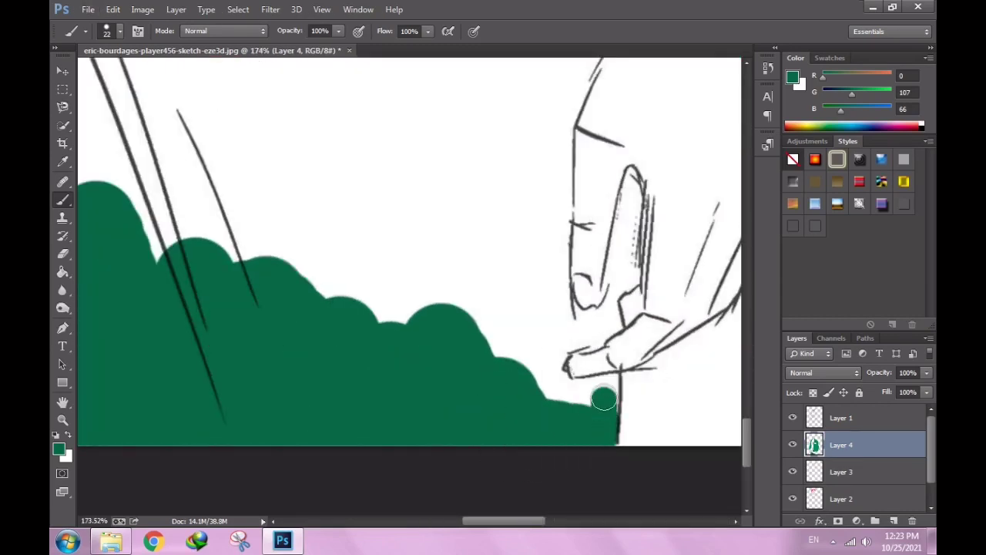
pyautogui.rightClick(609, 389)
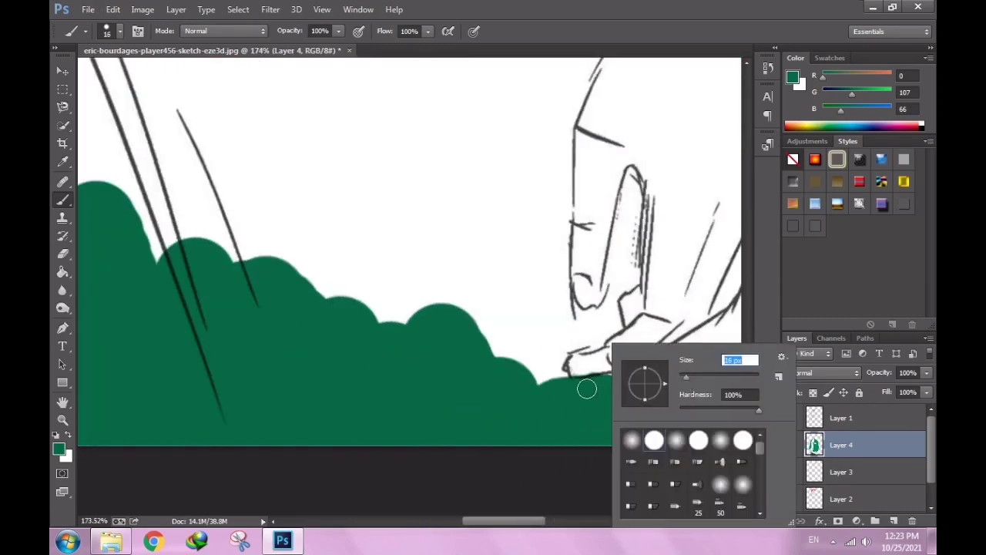
pyautogui.write('9')
pyautogui.press('Return')
pyautogui.scroll(2, 586, 389)
pyautogui.scroll(2, 606, 375)
# Extend the green trouser fill up to the outline at the hand, then make Layer 3 active.
pyautogui.moveTo(474, 391); pyautogui.dragTo(480, 322)
pyautogui.press('e')
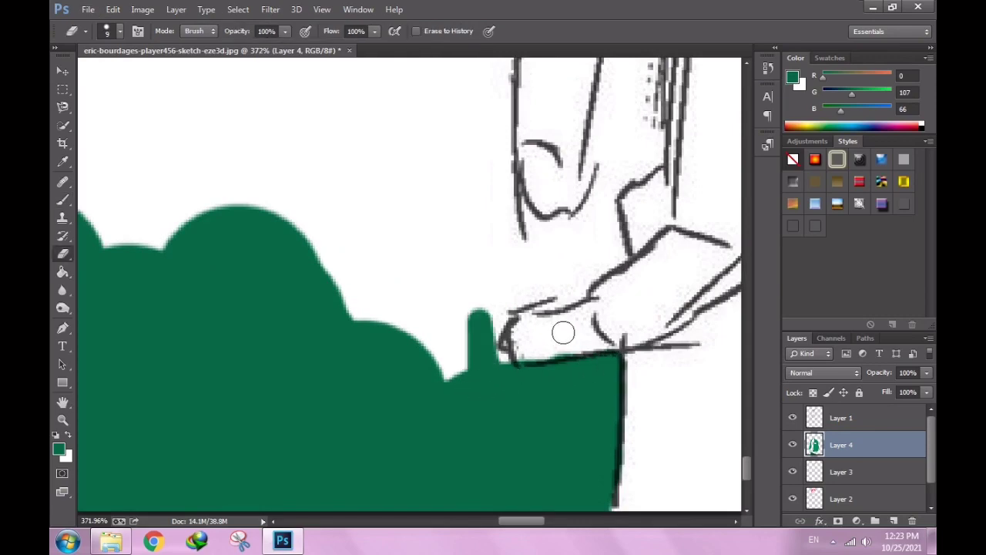
pyautogui.scroll(-3, 536, 346)
pyautogui.scroll(-4, 536, 345)
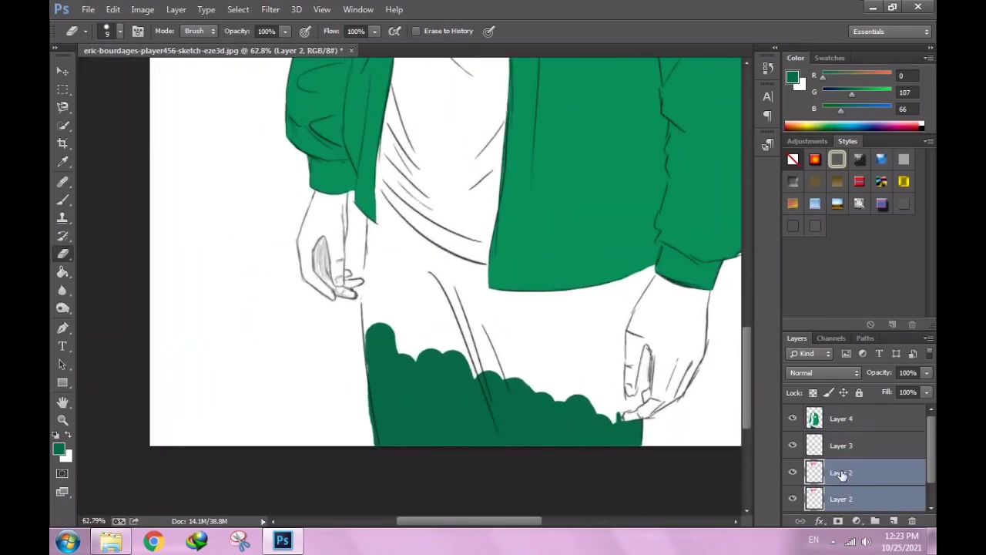
pyautogui.scroll(-1, 853, 478)
pyautogui.click(848, 445)
pyautogui.scroll(-2, 473, 204)
pyautogui.scroll(-2, 473, 204)
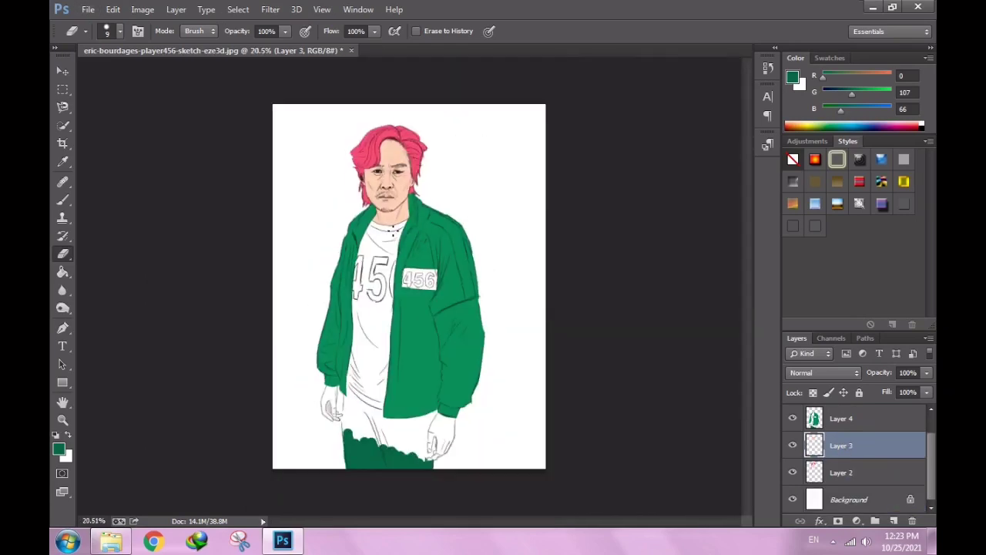
# Paint skin tone across the back of the hand, its top corner and right edge.
pyautogui.scroll(5, 468, 438)
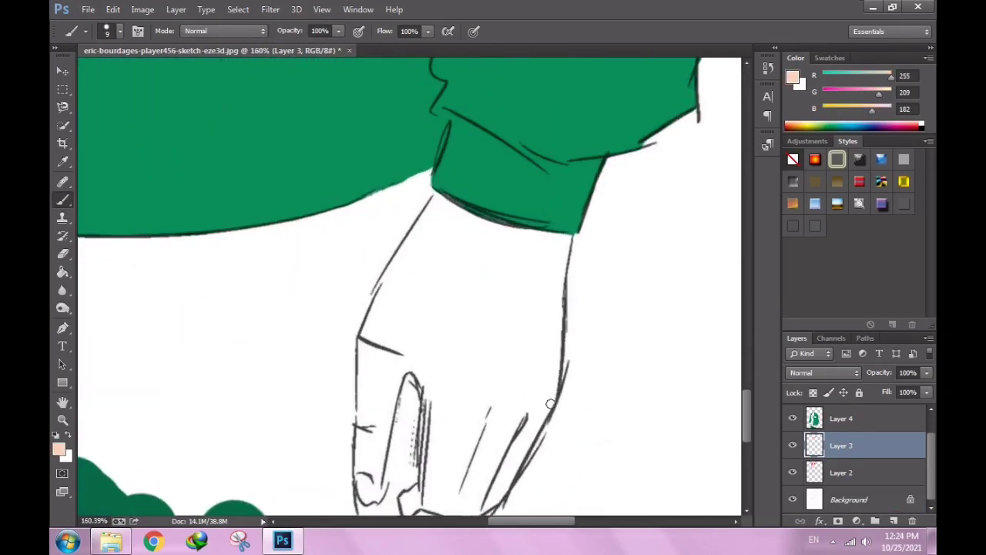
pyautogui.rightClick(556, 298)
pyautogui.moveTo(478, 205)
pyautogui.mouseDown()
pyautogui.moveTo(488, 267)
pyautogui.moveTo(534, 206)
pyautogui.mouseUp()
pyautogui.scroll(1, 570, 231)
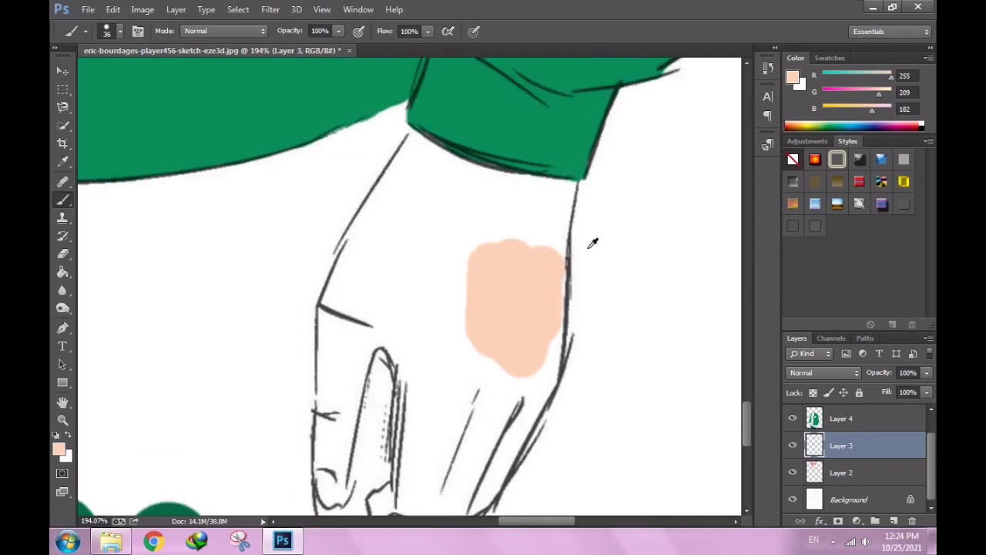
pyautogui.scroll(2, 591, 238)
pyautogui.moveTo(493, 247)
pyautogui.mouseDown()
pyautogui.moveTo(363, 187)
pyautogui.moveTo(293, 223)
pyautogui.moveTo(282, 205)
pyautogui.moveTo(259, 242)
pyautogui.moveTo(298, 183)
pyautogui.mouseUp()
pyautogui.scroll(2, 401, 247)
pyautogui.moveTo(380, 232); pyautogui.dragTo(359, 207)
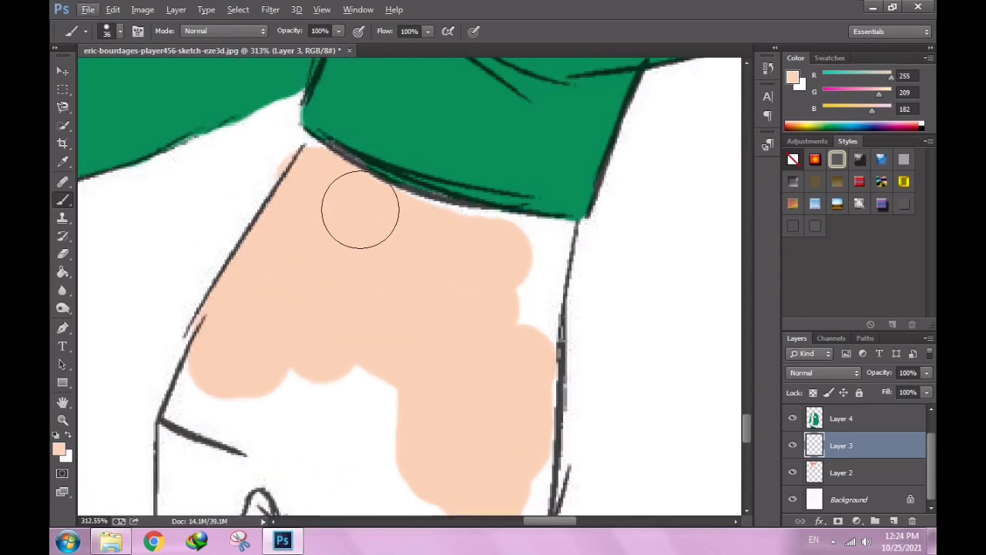
pyautogui.moveTo(502, 247); pyautogui.dragTo(519, 326)
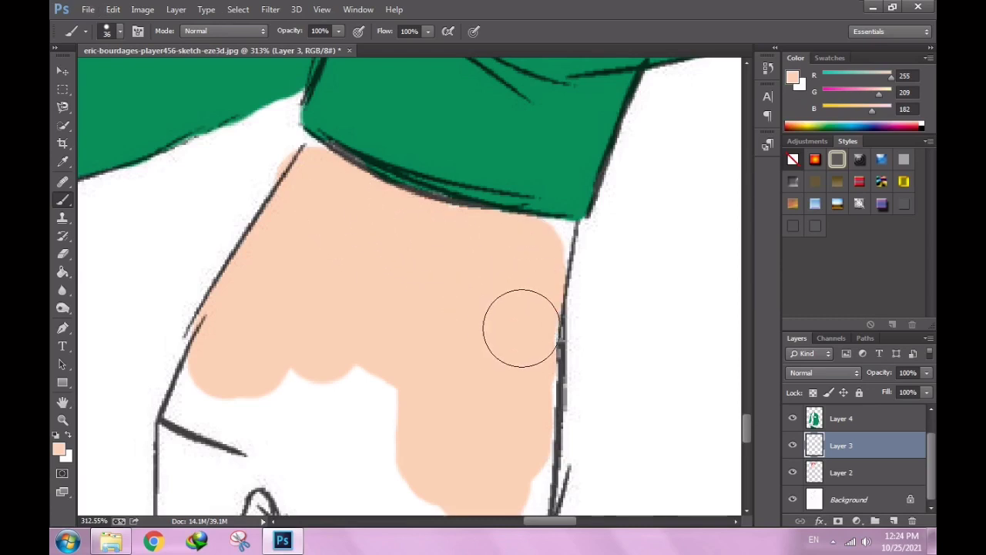
# With a 13 px brush, fill the white gap along the bottom of the hand.
pyautogui.rightClick(521, 324)
pyautogui.write('13')
pyautogui.press('Return')
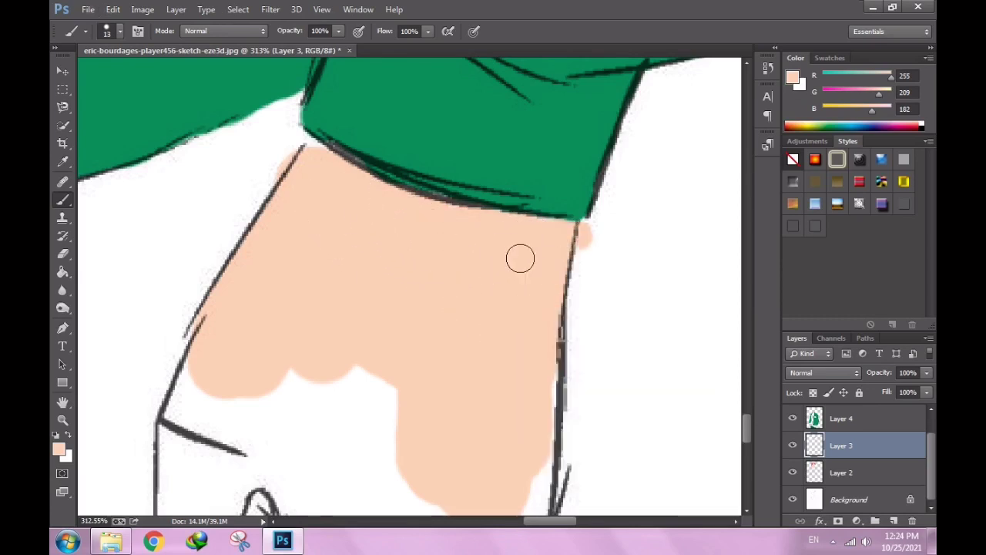
pyautogui.press('e')
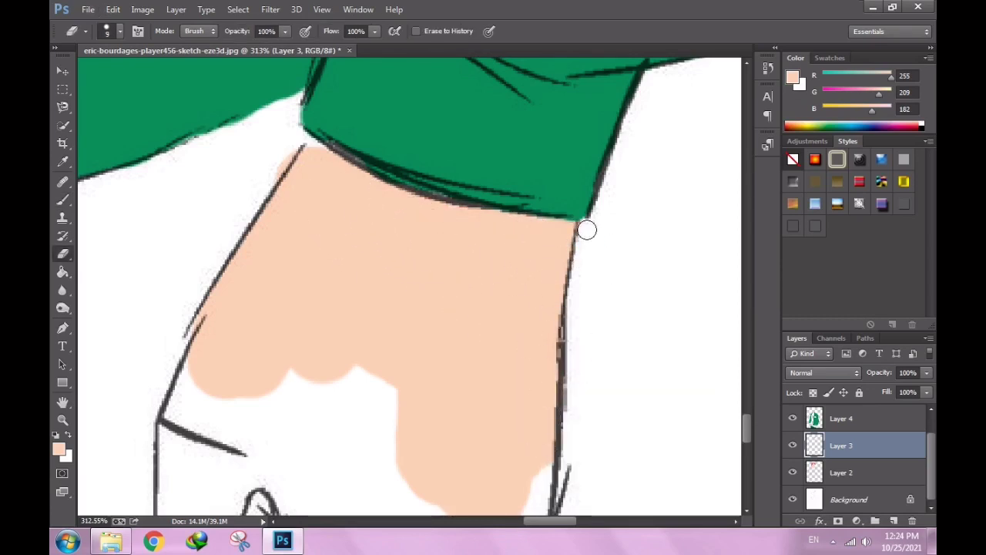
pyautogui.press('b')
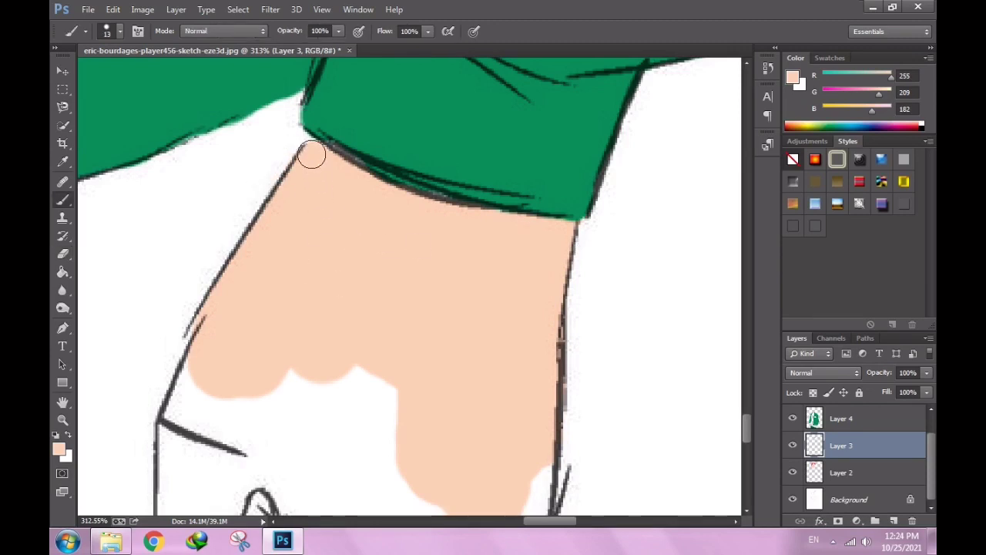
pyautogui.moveTo(384, 311)
pyautogui.mouseDown()
pyautogui.moveTo(341, 388)
pyautogui.moveTo(187, 400)
pyautogui.moveTo(176, 414)
pyautogui.moveTo(368, 426)
pyautogui.mouseUp()
# With a 52 px brush, paint skin tone down the finger to the fingertip.
pyautogui.scroll(-2, 368, 426)
pyautogui.rightClick(497, 288)
pyautogui.press('Return')
pyautogui.scroll(-2, 439, 308)
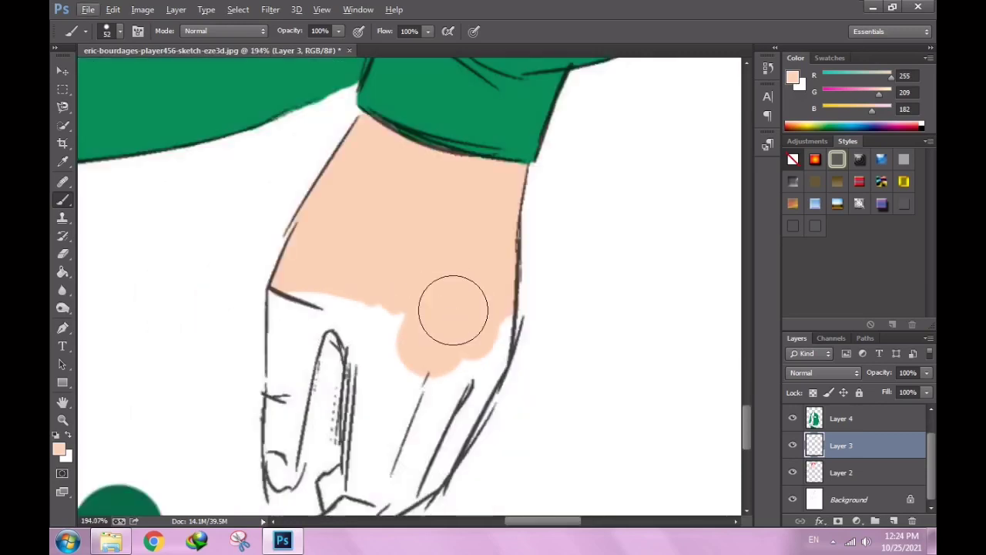
pyautogui.scroll(-1, 482, 214)
pyautogui.moveTo(482, 215)
pyautogui.mouseDown()
pyautogui.moveTo(416, 374)
pyautogui.moveTo(375, 203)
pyautogui.moveTo(304, 187)
pyautogui.moveTo(298, 313)
pyautogui.moveTo(393, 336)
pyautogui.moveTo(366, 428)
pyautogui.mouseUp()
pyautogui.scroll(-3, 411, 269)
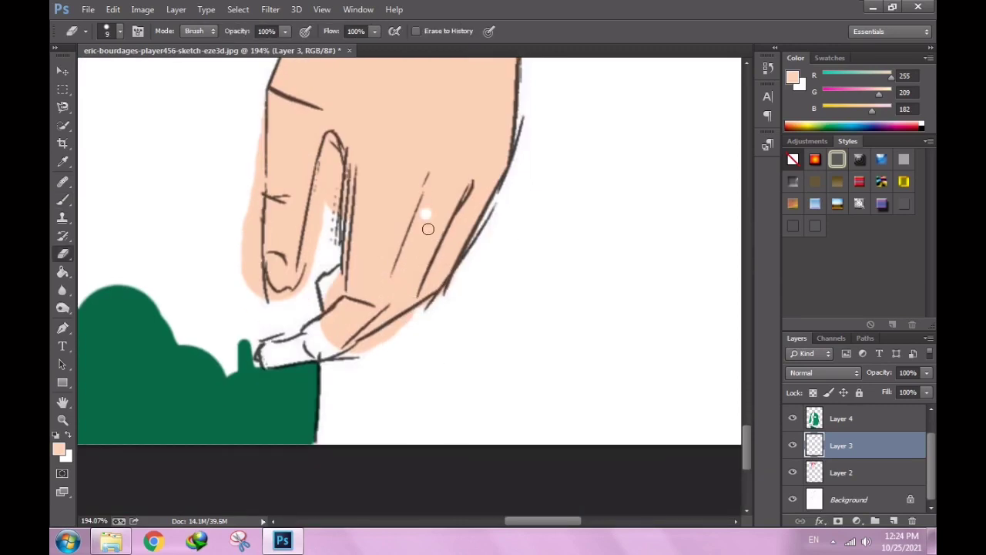
# Erase skin spills past the finger's lower outline and, at 34 px, left of the finger.
pyautogui.press('e')
pyautogui.scroll(2, 539, 212)
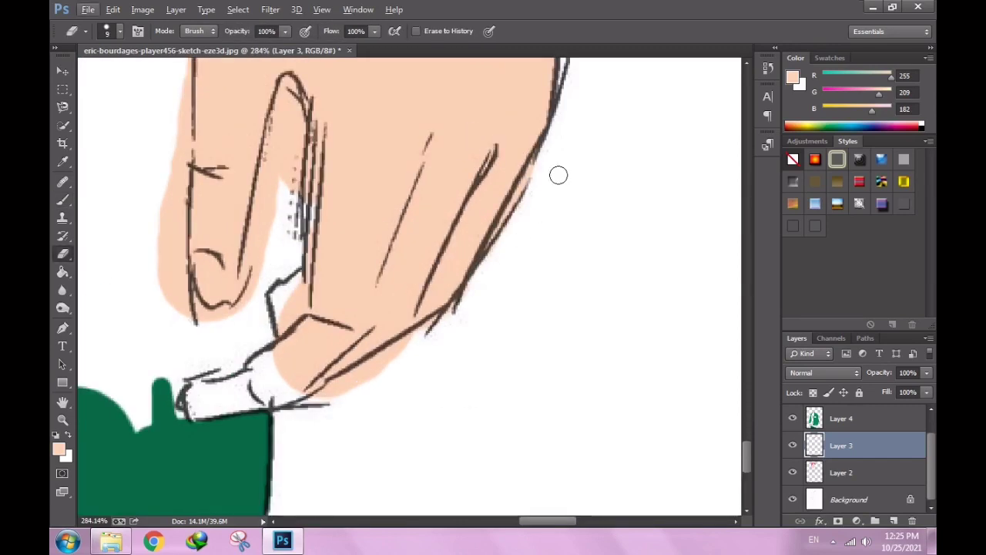
pyautogui.scroll(1, 536, 191)
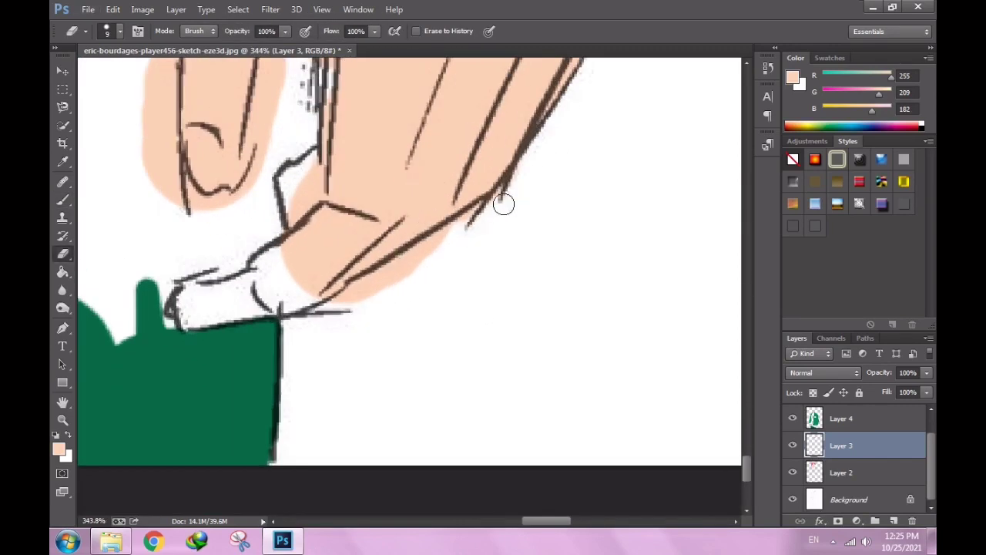
pyautogui.moveTo(477, 218)
pyautogui.mouseDown()
pyautogui.moveTo(392, 269)
pyautogui.moveTo(429, 258)
pyautogui.mouseUp()
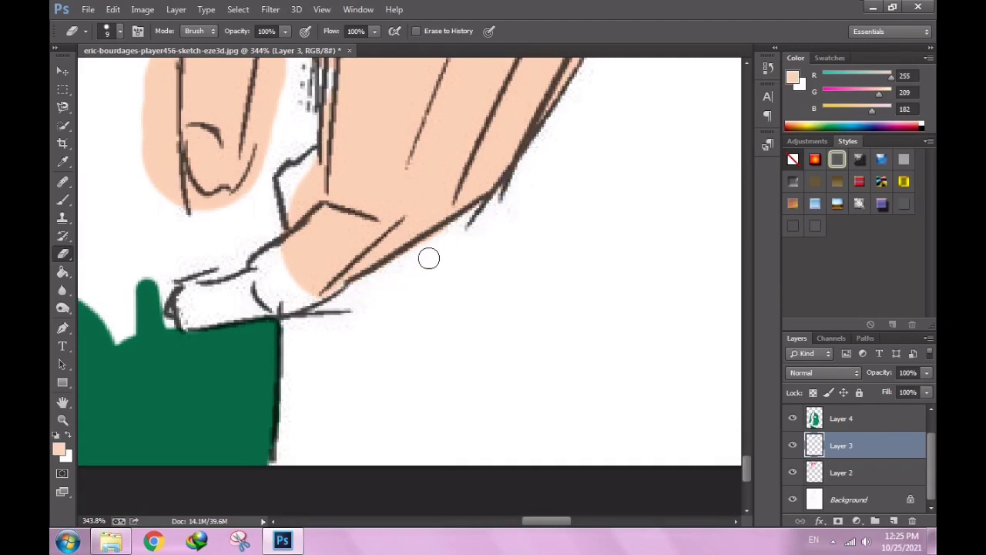
pyautogui.scroll(-1, 227, 246)
pyautogui.scroll(1, 342, 231)
pyautogui.scroll(-1, 259, 132)
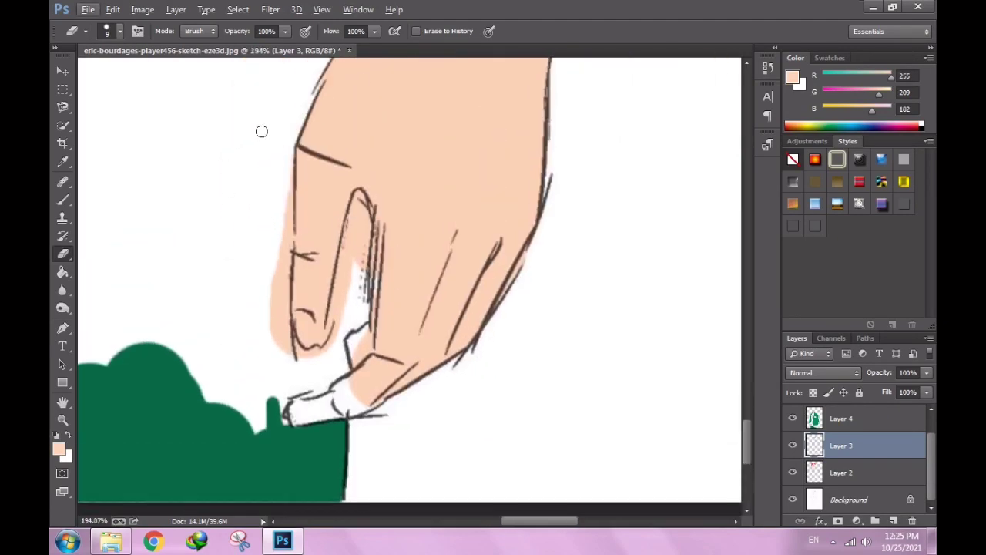
pyautogui.scroll(1, 232, 279)
pyautogui.rightClick(232, 279)
pyautogui.moveTo(301, 304); pyautogui.dragTo(309, 304)
pyautogui.press('Return')
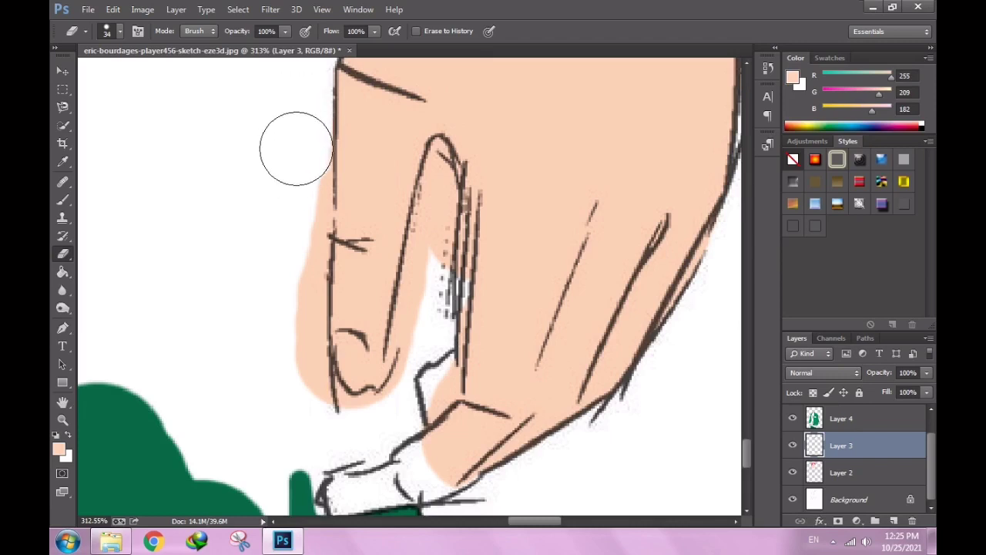
pyautogui.moveTo(295, 147); pyautogui.dragTo(298, 395)
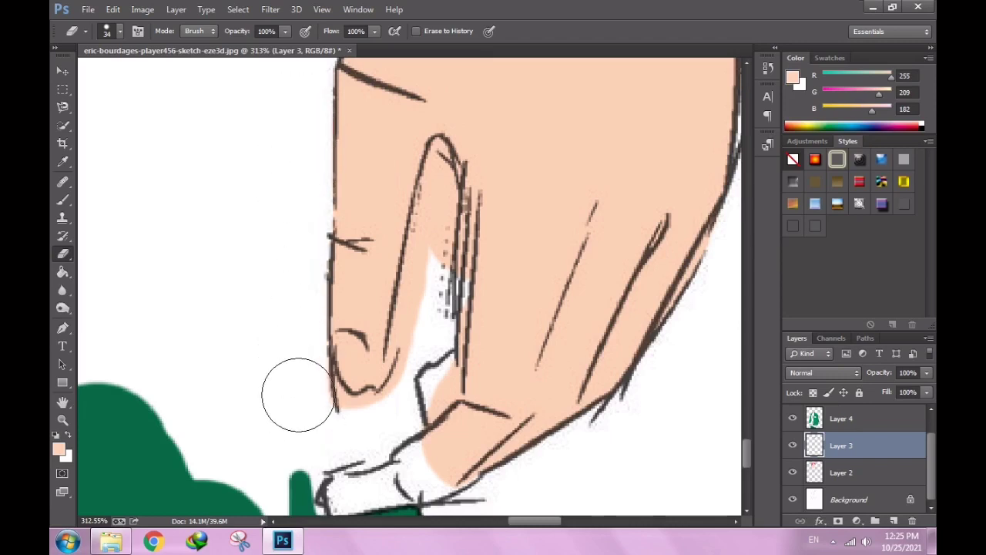
# With a 7 px eraser, clear skin paint between the finger outlines.
pyautogui.rightClick(391, 400)
pyautogui.write('7')
pyautogui.press('Return')
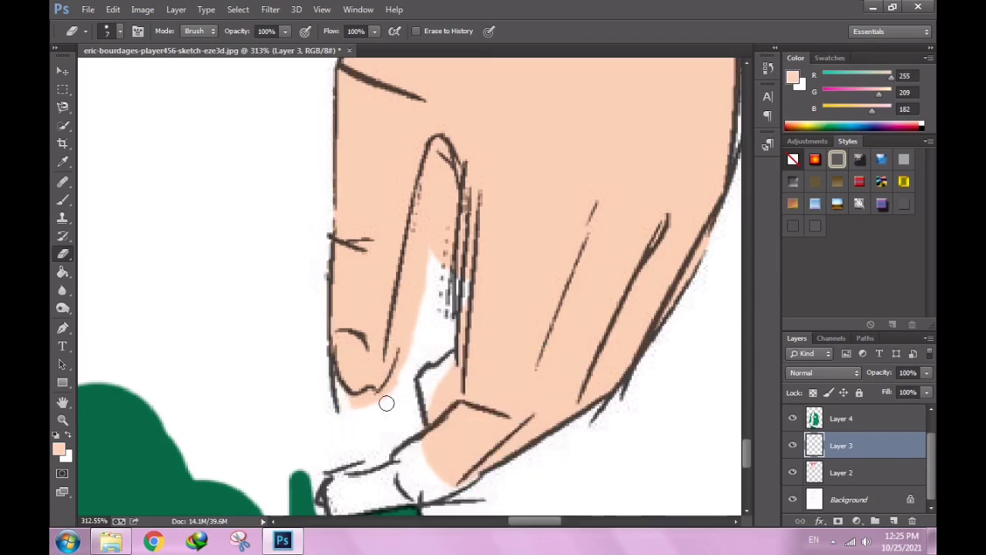
pyautogui.moveTo(391, 383); pyautogui.dragTo(424, 262)
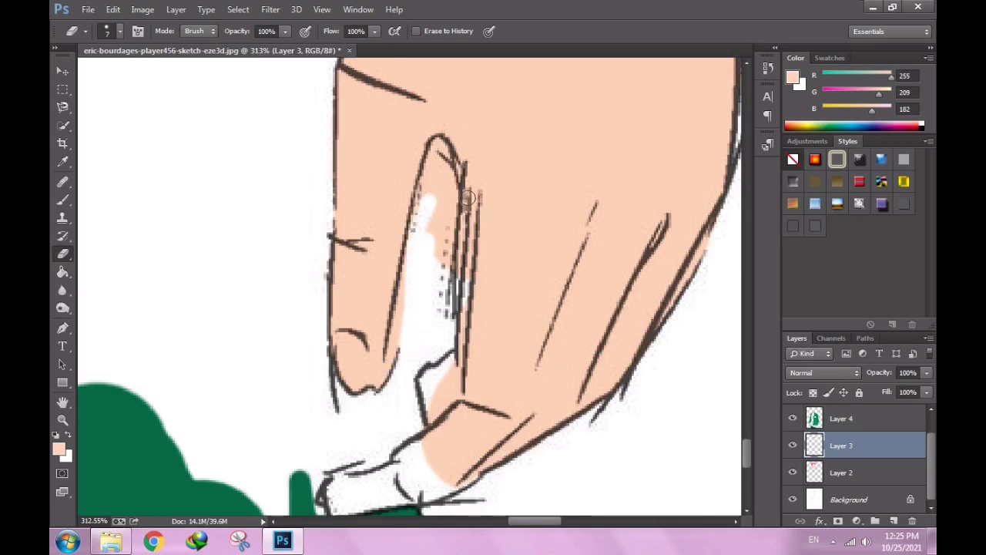
pyautogui.scroll(1, 468, 198)
# With a 16 px eraser, clean small spills along the finger outline and near the fingertip.
pyautogui.rightClick(440, 304)
pyautogui.write('16')
pyautogui.press('Return')
pyautogui.moveTo(440, 258); pyautogui.dragTo(432, 309)
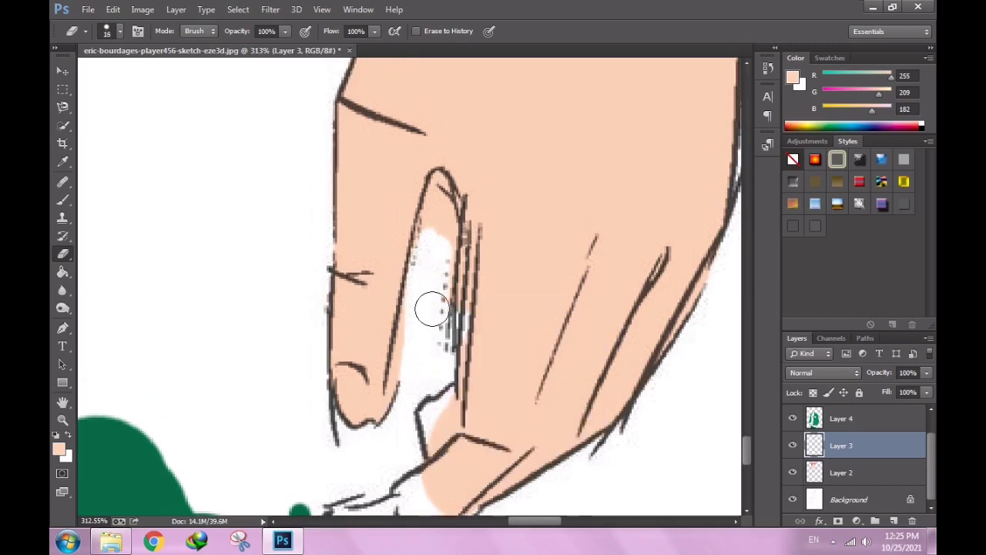
pyautogui.moveTo(438, 229); pyautogui.dragTo(432, 236)
pyautogui.rightClick(456, 255)
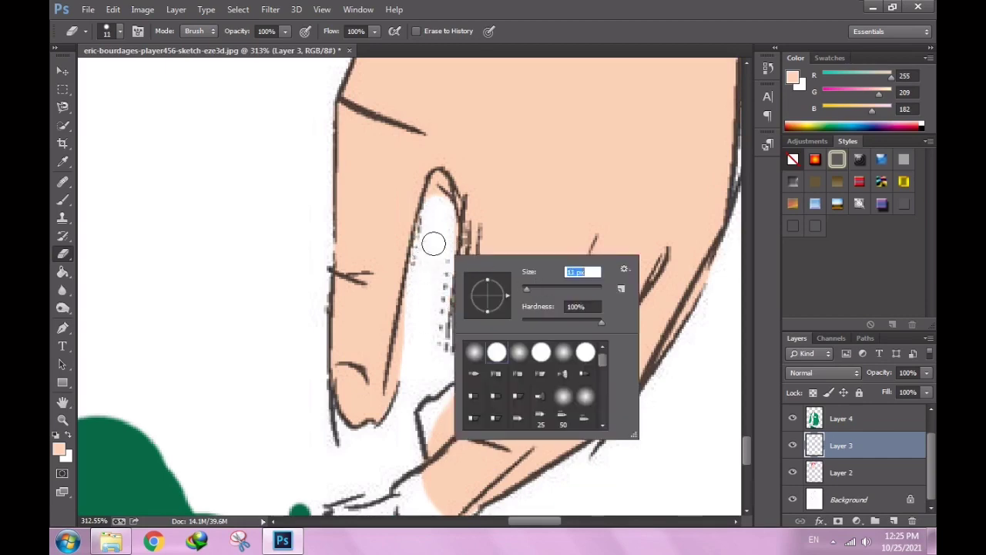
pyautogui.press('Return')
pyautogui.scroll(3, 431, 216)
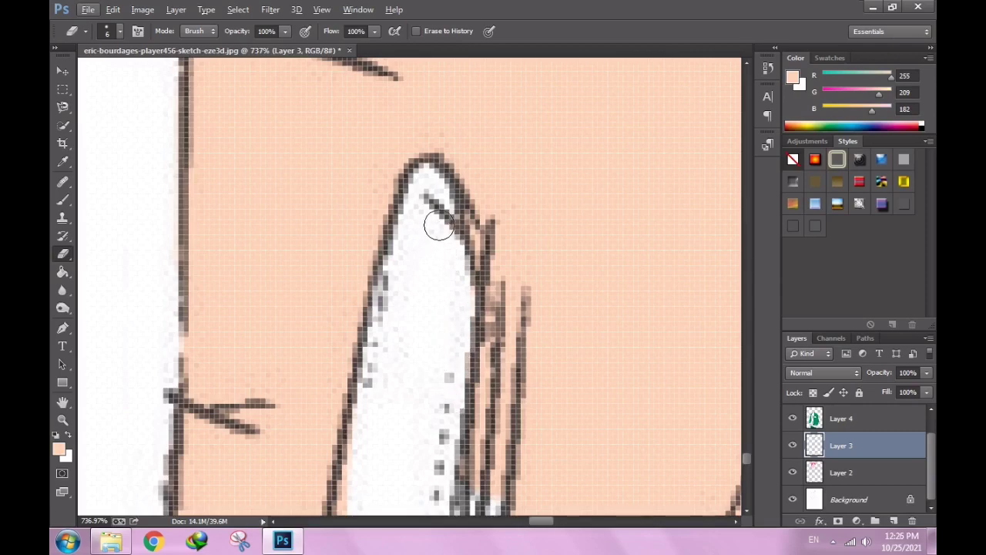
pyautogui.scroll(-1, 432, 227)
pyautogui.scroll(-3, 478, 278)
# Fill the white thumb area with skin tone using a 13 px brush.
pyautogui.press('b')
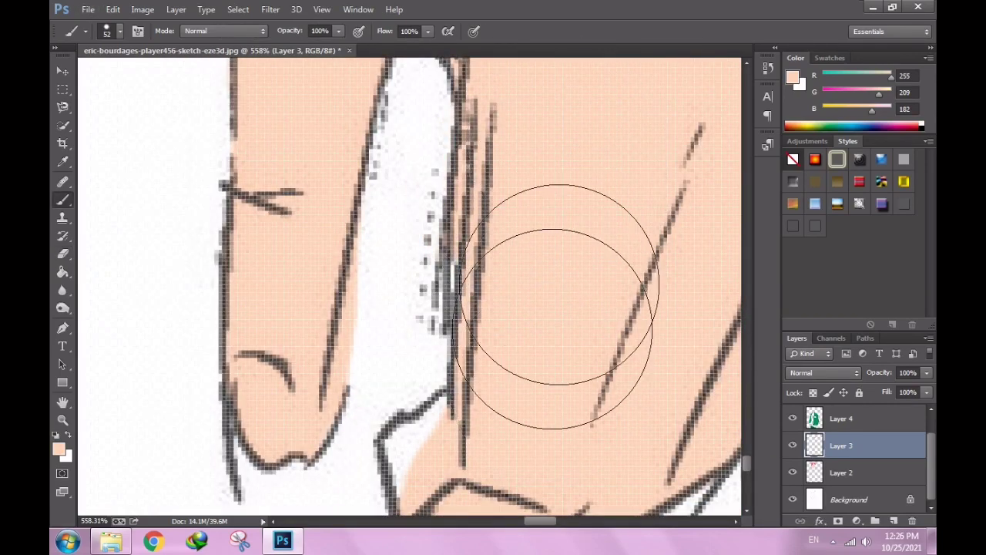
pyautogui.scroll(-3, 560, 306)
pyautogui.rightClick(612, 283)
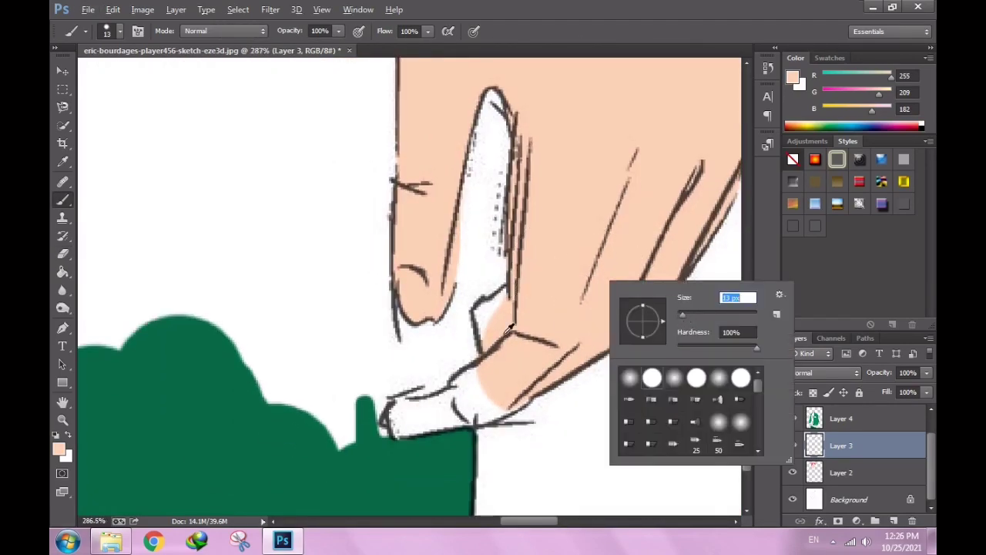
pyautogui.press('Return')
pyautogui.moveTo(479, 392); pyautogui.dragTo(465, 384)
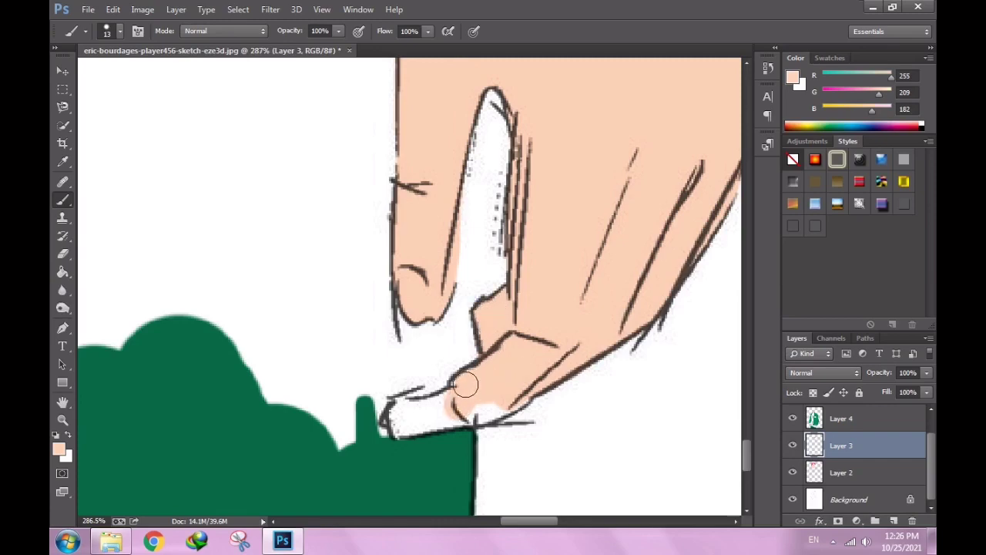
pyautogui.press('e')
pyautogui.scroll(2, 489, 400)
pyautogui.scroll(1, 478, 417)
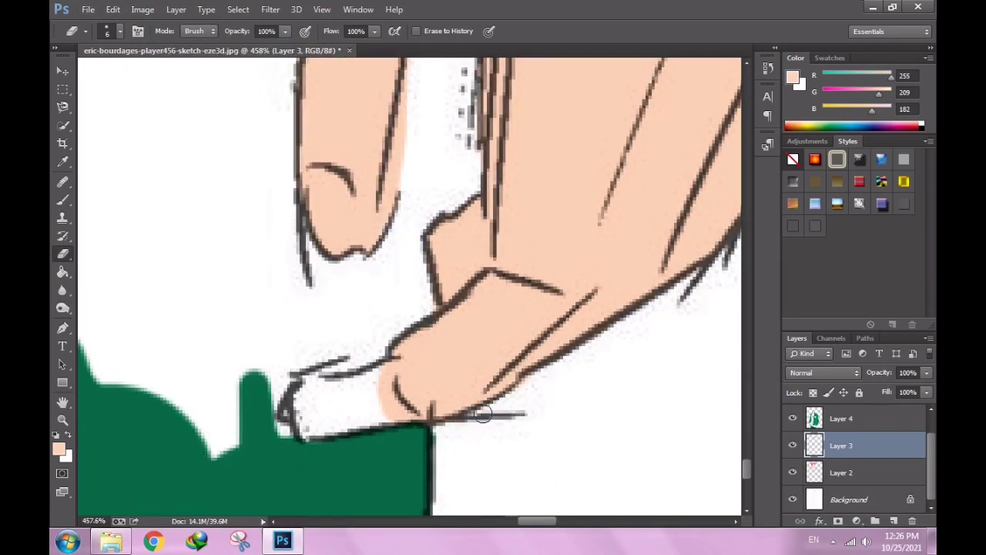
pyautogui.press('b')
pyautogui.moveTo(413, 387); pyautogui.dragTo(405, 398)
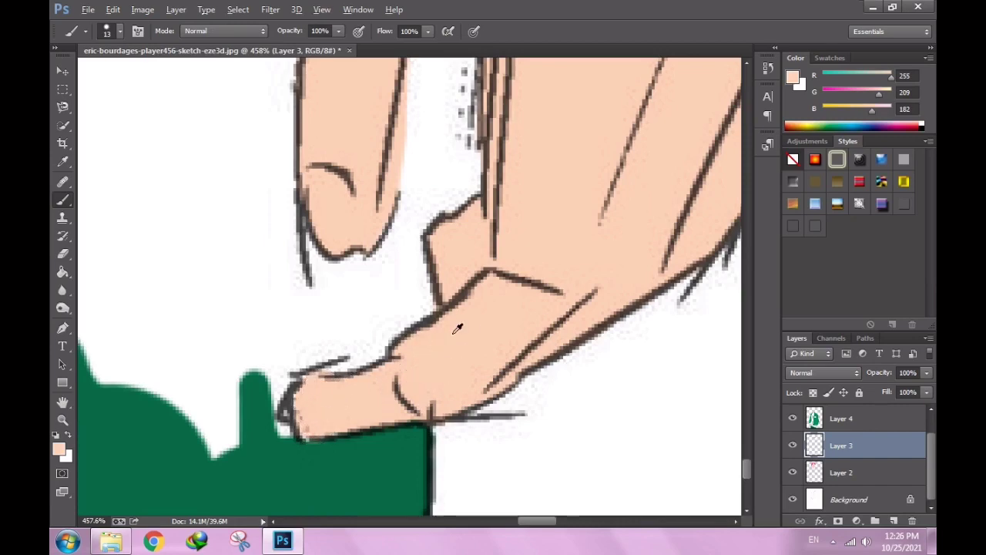
# Cover the remaining gap along the finger line with skin tone.
pyautogui.scroll(-4, 458, 328)
pyautogui.scroll(2, 462, 308)
pyautogui.scroll(1, 475, 284)
pyautogui.press('e')
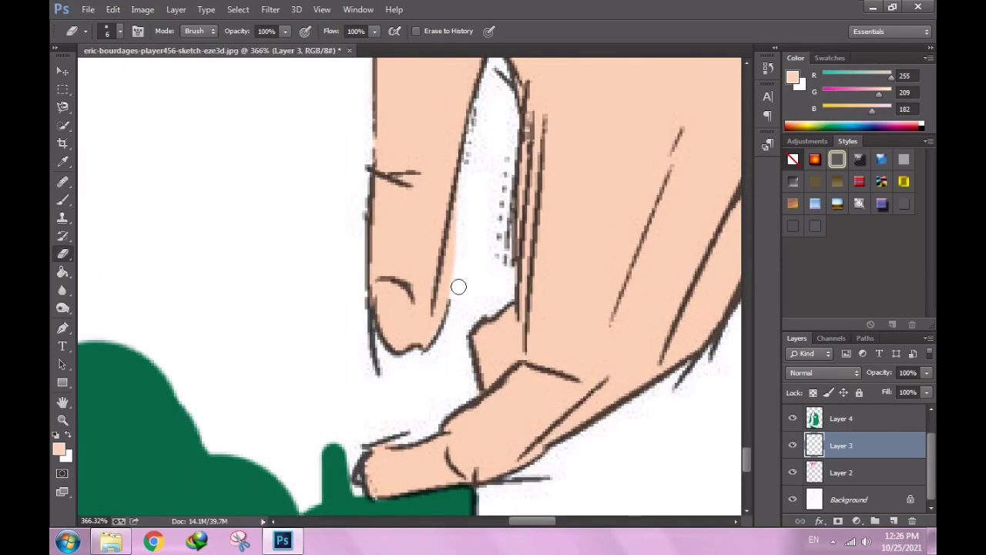
pyautogui.press('b')
pyautogui.moveTo(443, 205); pyautogui.dragTo(422, 168)
pyautogui.press('e')
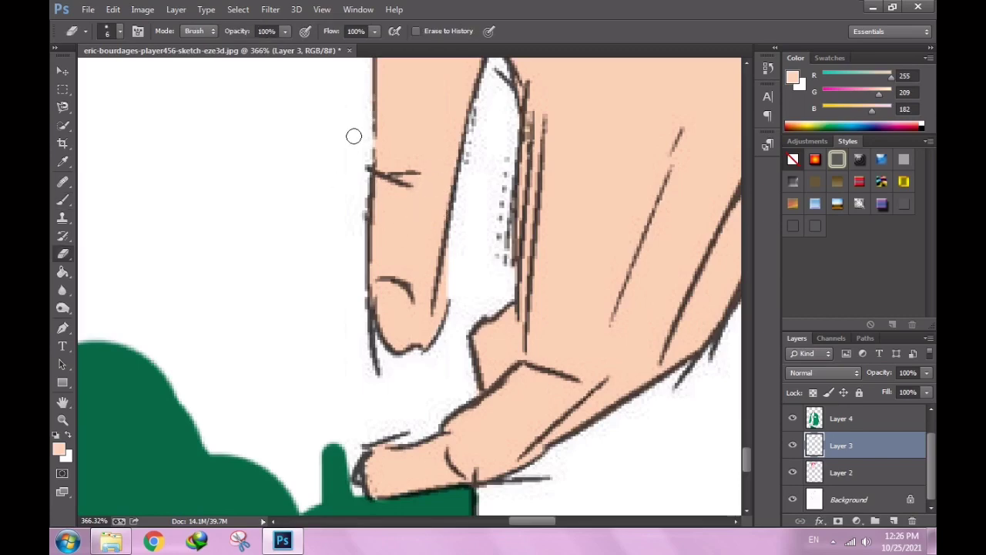
pyautogui.scroll(-5, 409, 369)
# Start painting skin tone on the other hand, down the arm and along the sleeve edge.
pyautogui.hscroll(-3, 385, 308)
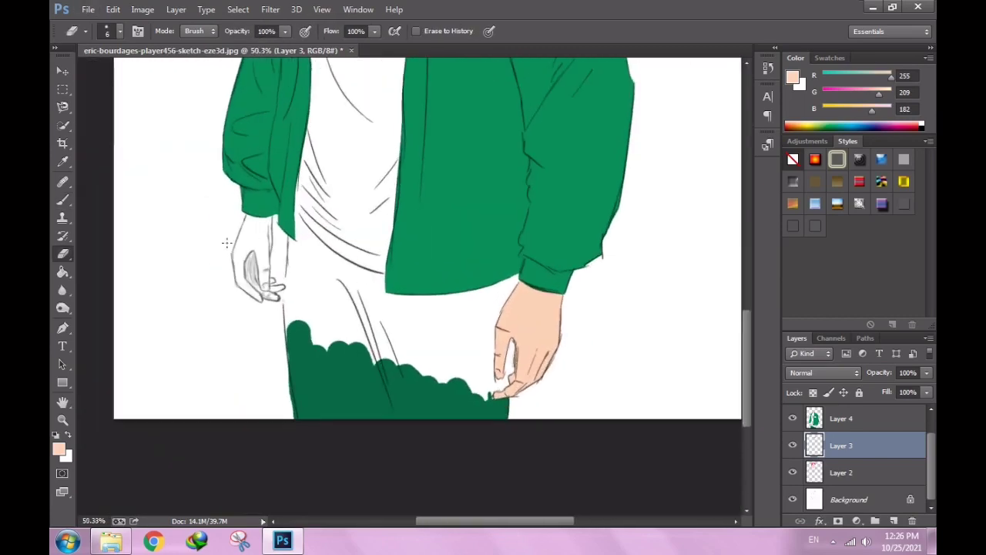
pyautogui.scroll(4, 377, 218)
pyautogui.press('b')
pyautogui.moveTo(389, 247); pyautogui.dragTo(391, 205)
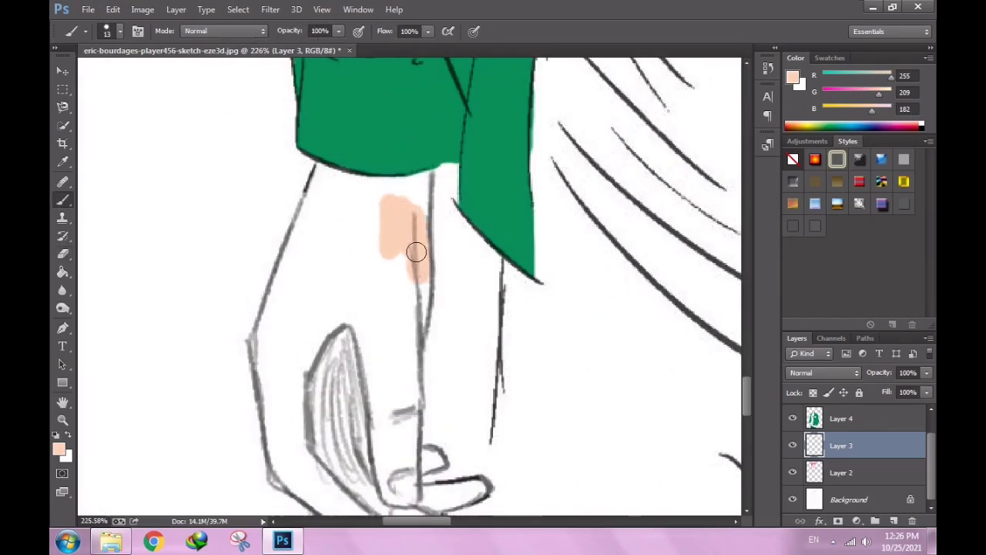
pyautogui.moveTo(406, 339); pyautogui.dragTo(403, 262)
pyautogui.press('e')
pyautogui.press('b')
pyautogui.scroll(2, 354, 208)
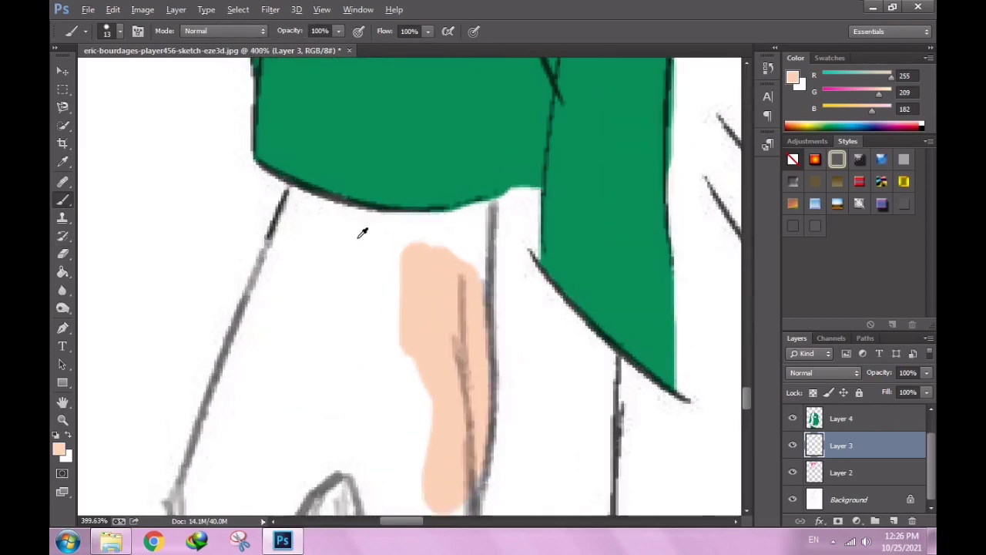
pyautogui.scroll(2, 354, 209)
pyautogui.moveTo(388, 229)
pyautogui.mouseDown()
pyautogui.moveTo(286, 193)
pyautogui.moveTo(234, 331)
pyautogui.moveTo(390, 315)
pyautogui.moveTo(402, 271)
pyautogui.mouseUp()
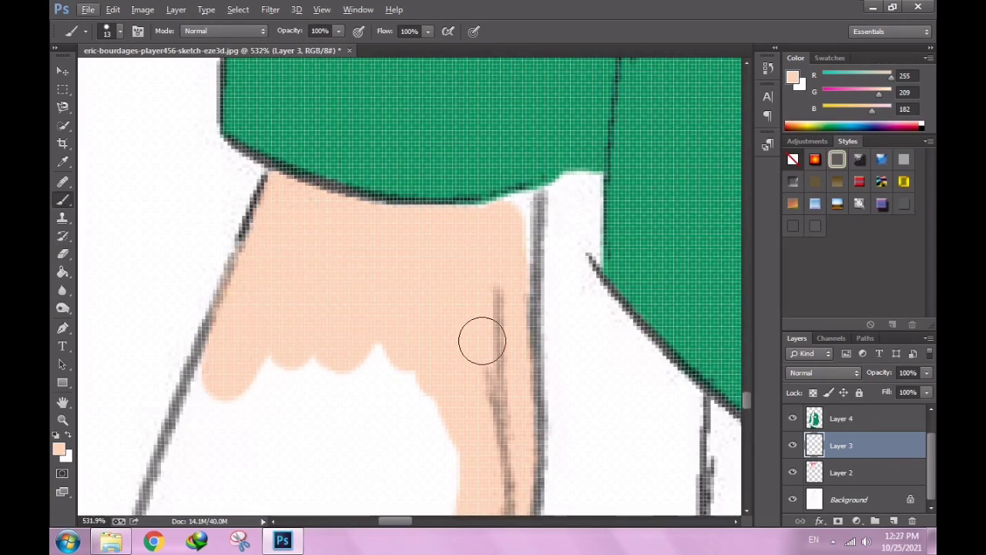
# Fill the white notch and arm edges, then paint the upper-left arm edge with a 17 px brush.
pyautogui.rightClick(517, 297)
pyautogui.moveTo(586, 310); pyautogui.dragTo(567, 311)
pyautogui.moveTo(529, 230); pyautogui.dragTo(529, 276)
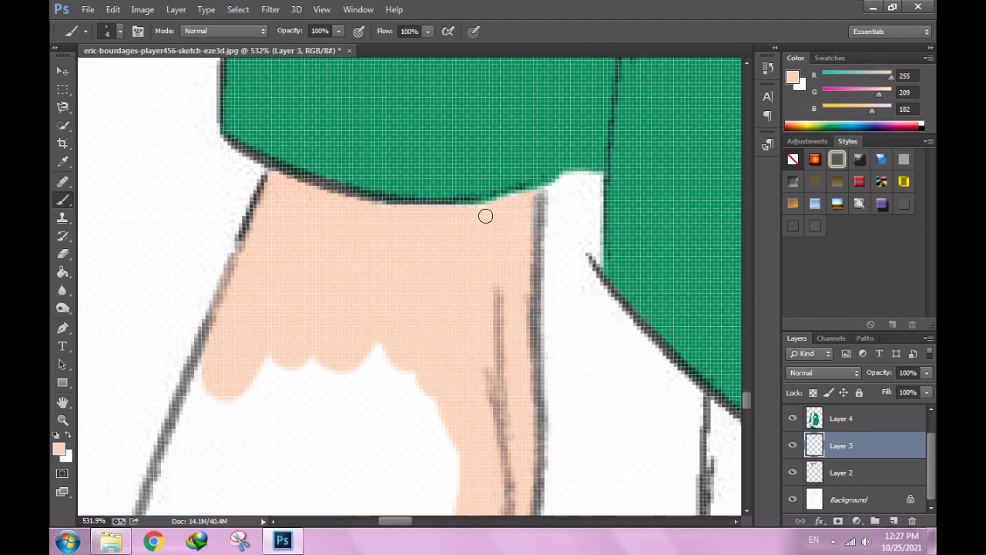
pyautogui.scroll(-3, 508, 234)
pyautogui.rightClick(568, 374)
pyautogui.moveTo(576, 380); pyautogui.dragTo(592, 380)
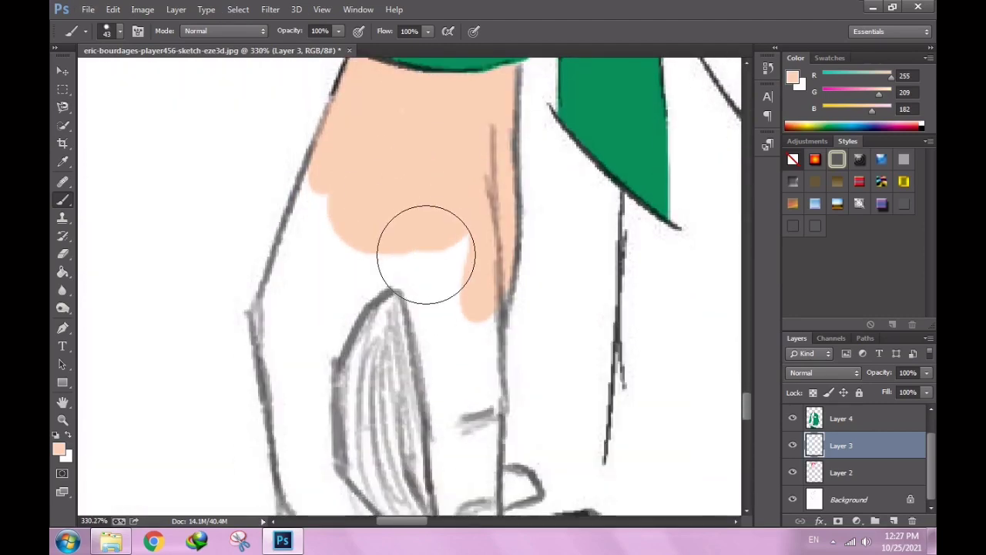
pyautogui.rightClick(526, 239)
pyautogui.click(527, 239)
pyautogui.moveTo(346, 254)
pyautogui.mouseDown()
pyautogui.moveTo(322, 210)
pyautogui.moveTo(319, 288)
pyautogui.moveTo(372, 273)
pyautogui.moveTo(337, 310)
pyautogui.moveTo(452, 367)
pyautogui.moveTo(442, 257)
pyautogui.moveTo(478, 413)
pyautogui.mouseUp()
# Extend skin colour lower on the hand, into the lower fingertip and below the knuckle.
pyautogui.scroll(-3, 497, 125)
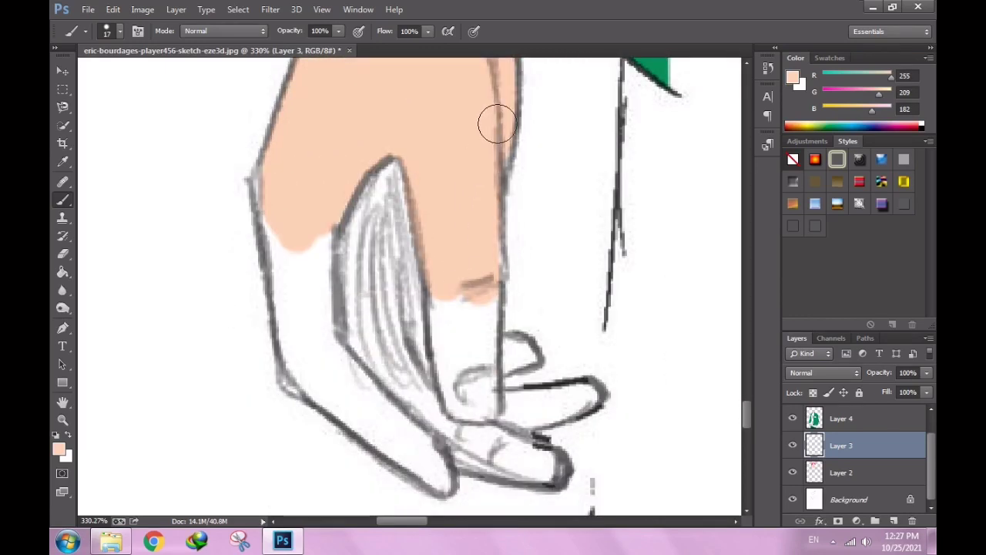
pyautogui.press('e')
pyautogui.moveTo(481, 248)
pyautogui.mouseDown()
pyautogui.moveTo(479, 306)
pyautogui.moveTo(455, 337)
pyautogui.mouseUp()
pyautogui.press('b')
pyautogui.moveTo(463, 401); pyautogui.dragTo(482, 321)
pyautogui.press('e')
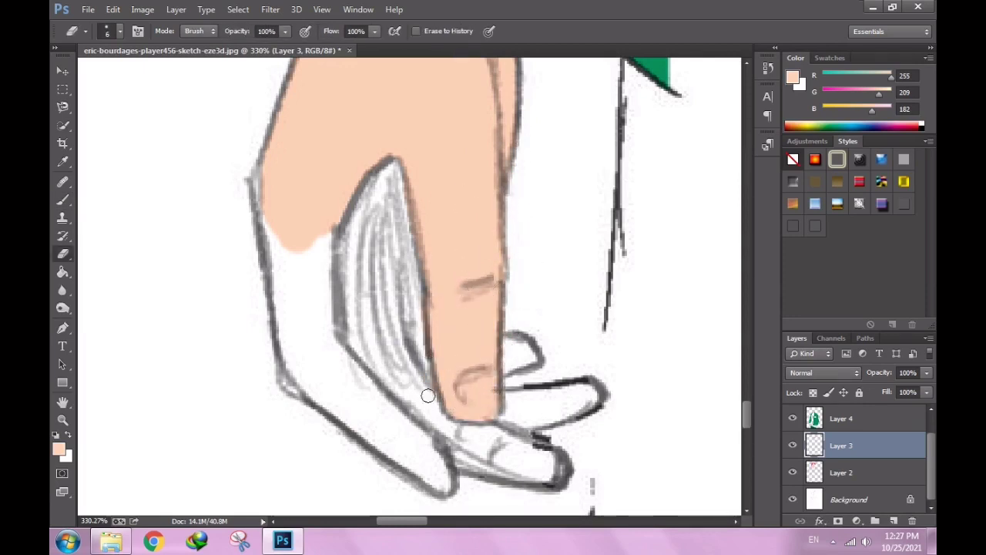
pyautogui.press('b')
pyautogui.moveTo(305, 198); pyautogui.dragTo(276, 181)
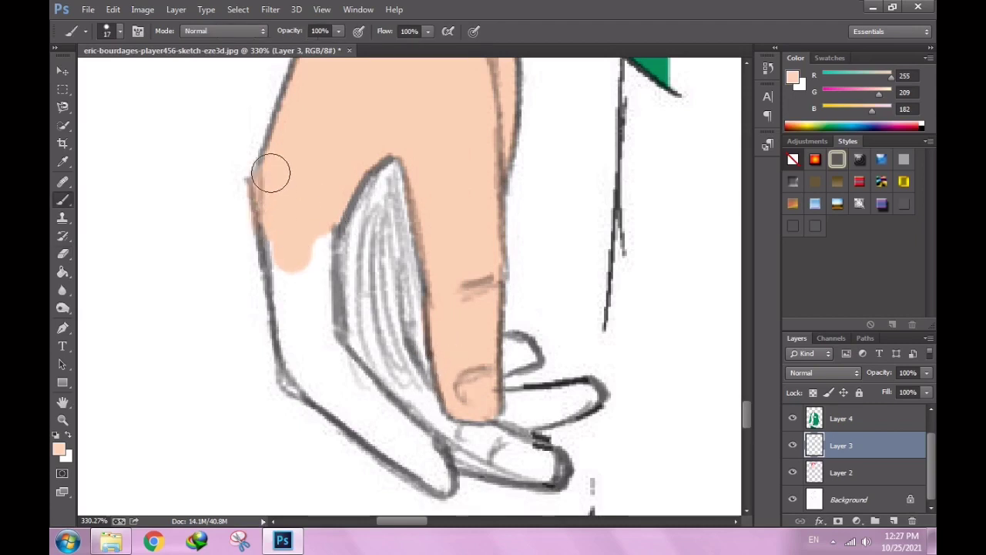
pyautogui.press('e')
pyautogui.press('b')
pyautogui.moveTo(304, 247)
pyautogui.mouseDown()
pyautogui.moveTo(293, 311)
pyautogui.moveTo(313, 272)
pyautogui.moveTo(319, 330)
pyautogui.mouseUp()
# Paint the fingertip below the nail and the upper finger with skin colour.
pyautogui.scroll(-3, 318, 330)
pyautogui.moveTo(363, 100)
pyautogui.mouseDown()
pyautogui.moveTo(390, 221)
pyautogui.moveTo(375, 220)
pyautogui.moveTo(293, 293)
pyautogui.moveTo(331, 341)
pyautogui.moveTo(380, 357)
pyautogui.moveTo(510, 300)
pyautogui.mouseUp()
pyautogui.press('e')
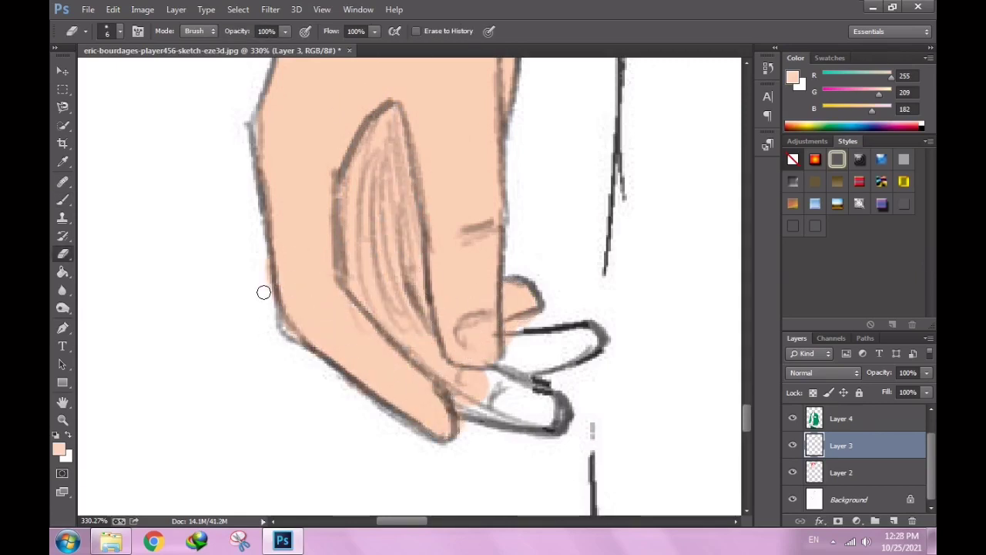
pyautogui.press('b')
pyautogui.scroll(-2, 306, 318)
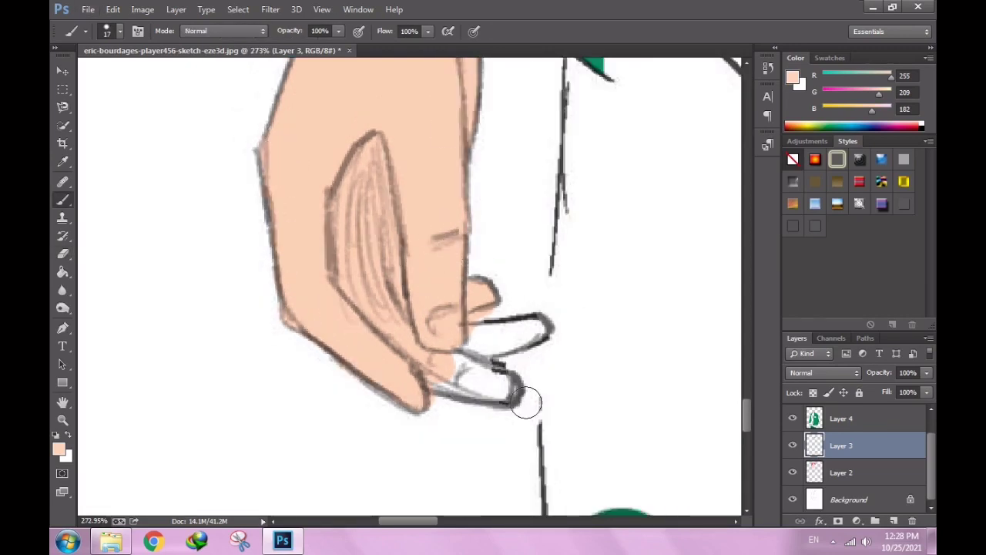
pyautogui.scroll(4, 526, 401)
pyautogui.moveTo(386, 275); pyautogui.dragTo(453, 290)
pyautogui.moveTo(450, 231)
pyautogui.mouseDown()
pyautogui.moveTo(535, 220)
pyautogui.moveTo(473, 235)
pyautogui.mouseUp()
pyautogui.press('e')
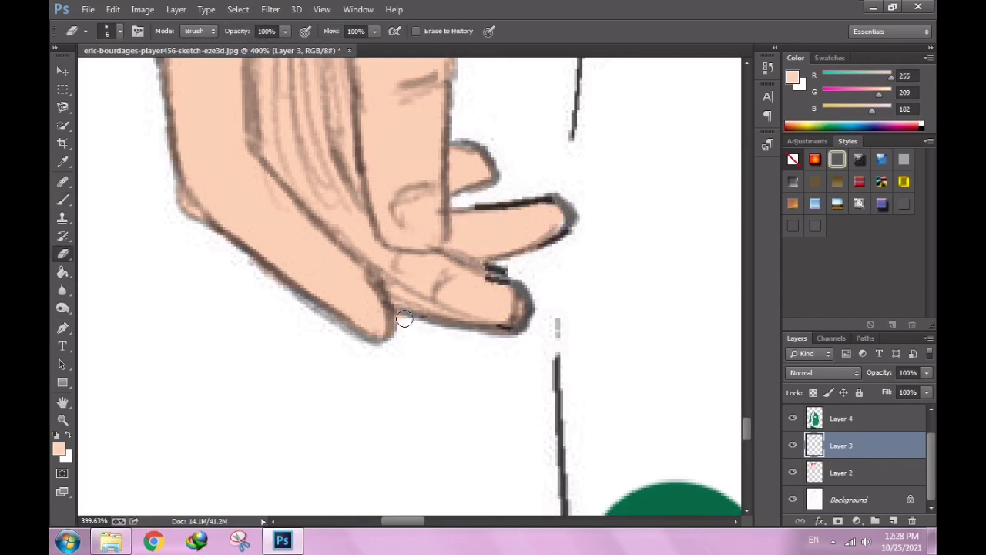
pyautogui.press('b')
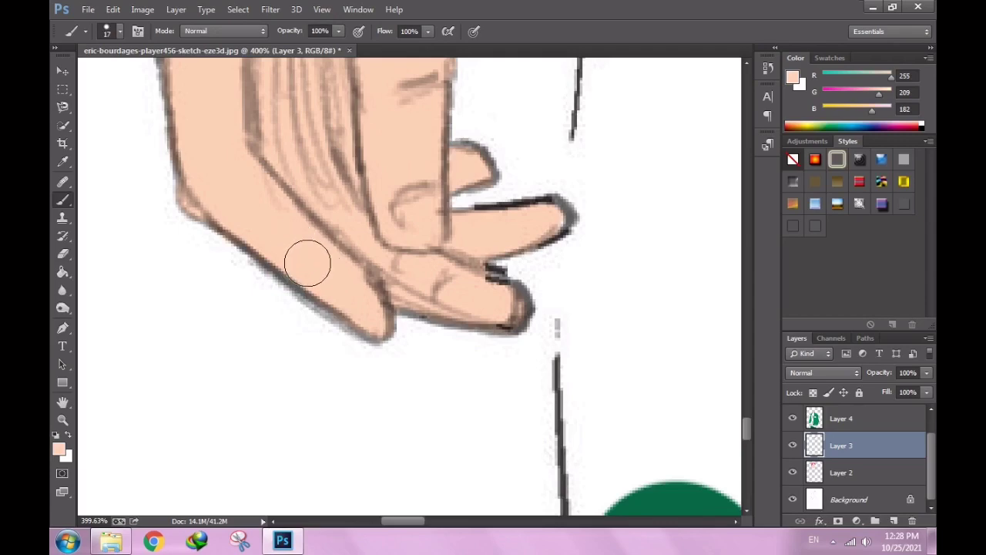
pyautogui.scroll(-5, 307, 263)
pyautogui.scroll(-4, 323, 324)
pyautogui.scroll(-3, 339, 385)
# Pick the dark green on Layer 4 and paint a first green fill into the trousers area.
pyautogui.scroll(2, 348, 433)
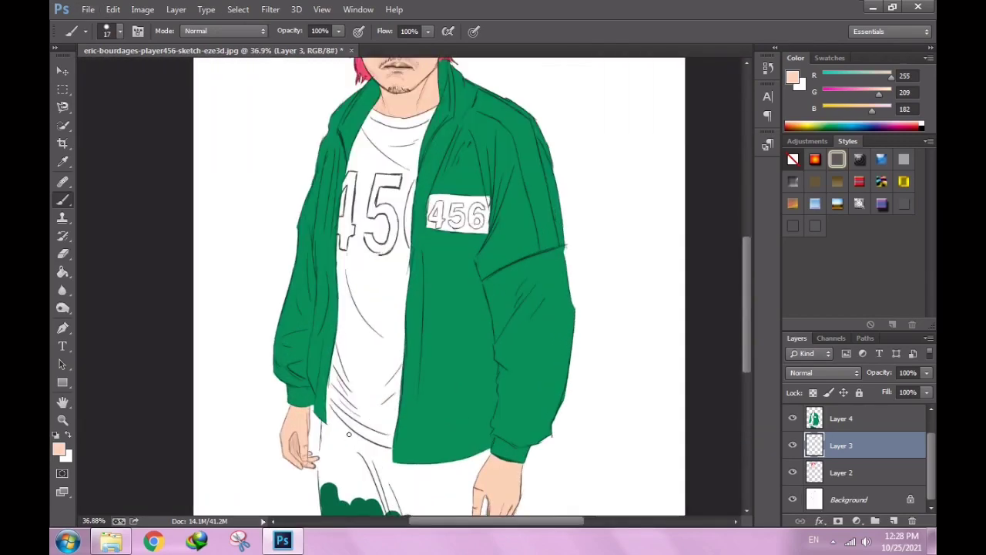
pyautogui.scroll(2, 348, 434)
pyautogui.scroll(2, 363, 416)
pyautogui.rightClick(420, 345)
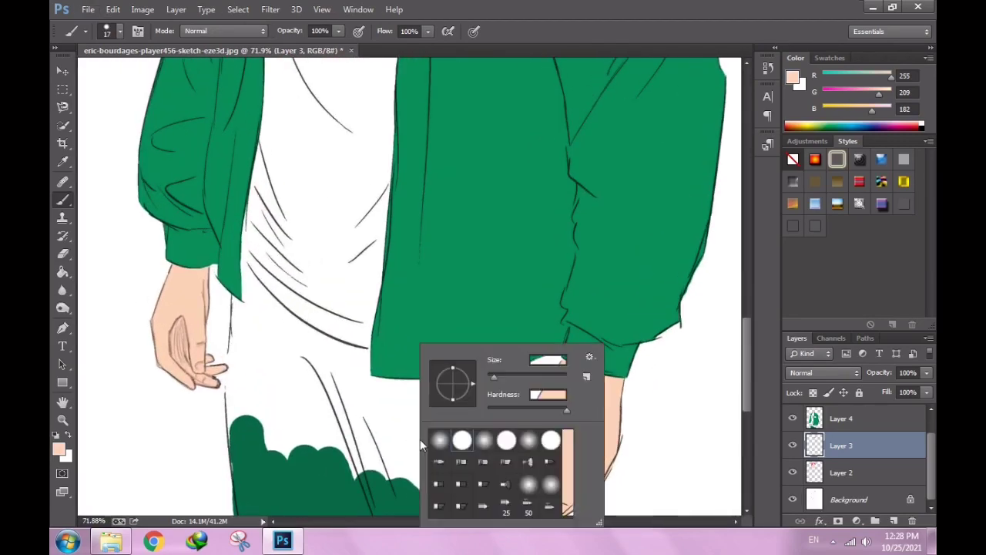
pyautogui.keyDown('ctrl'); pyautogui.click(320, 508); pyautogui.keyUp('ctrl')
pyautogui.keyDown('alt'); pyautogui.click(301, 484); pyautogui.keyUp('alt')
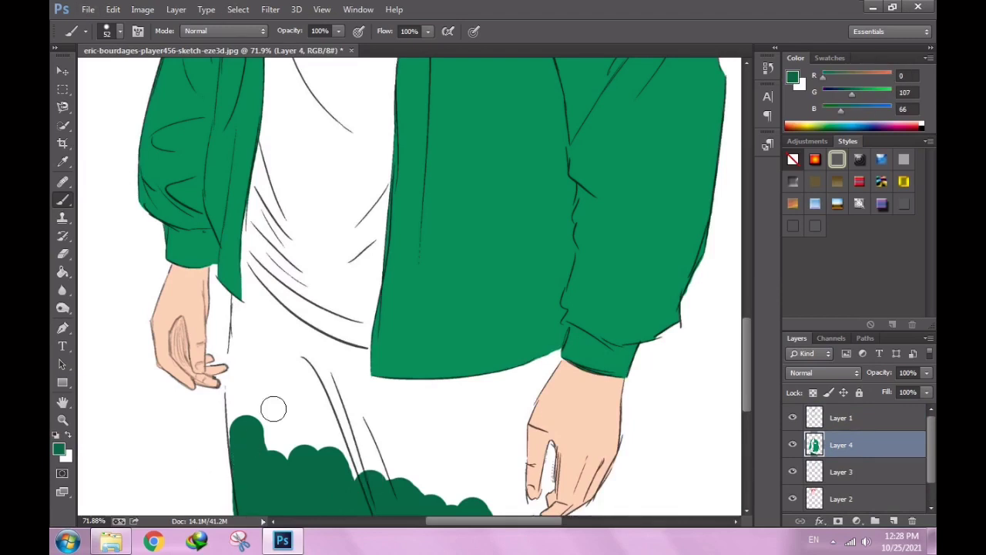
pyautogui.scroll(-3, 294, 394)
pyautogui.press('e')
pyautogui.scroll(2, 282, 401)
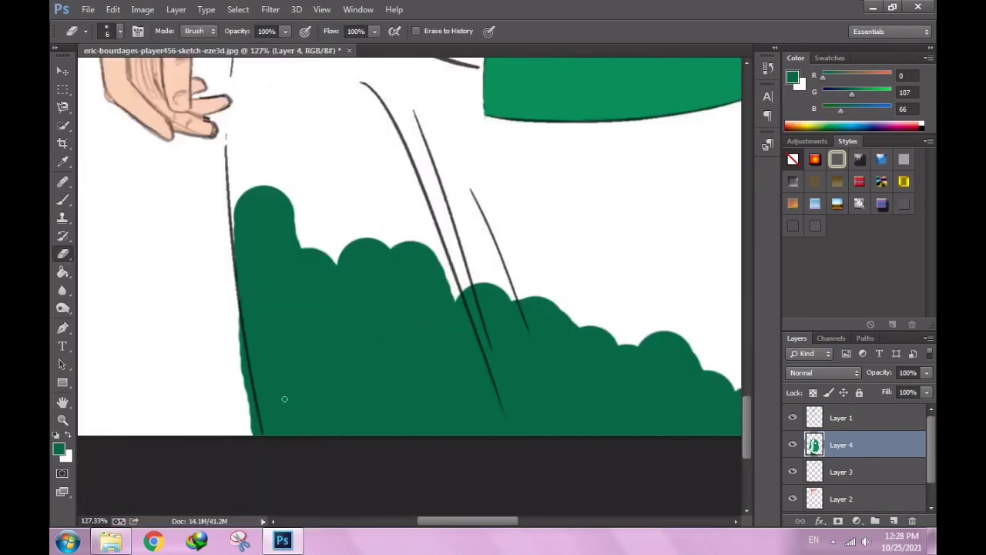
pyautogui.rightClick(220, 343)
pyautogui.moveTo(339, 360); pyautogui.dragTo(362, 360)
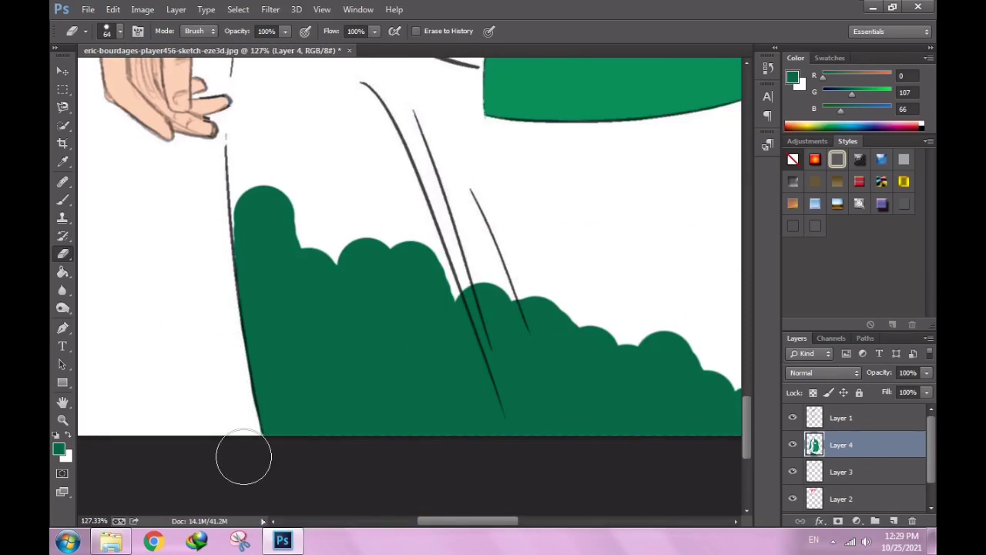
pyautogui.press('b')
pyautogui.moveTo(365, 286); pyautogui.dragTo(451, 352)
# Fill the white gap by the fingertip with green, using 27 px then 8 px brushes.
pyautogui.scroll(-3, 452, 352)
pyautogui.scroll(3, 365, 219)
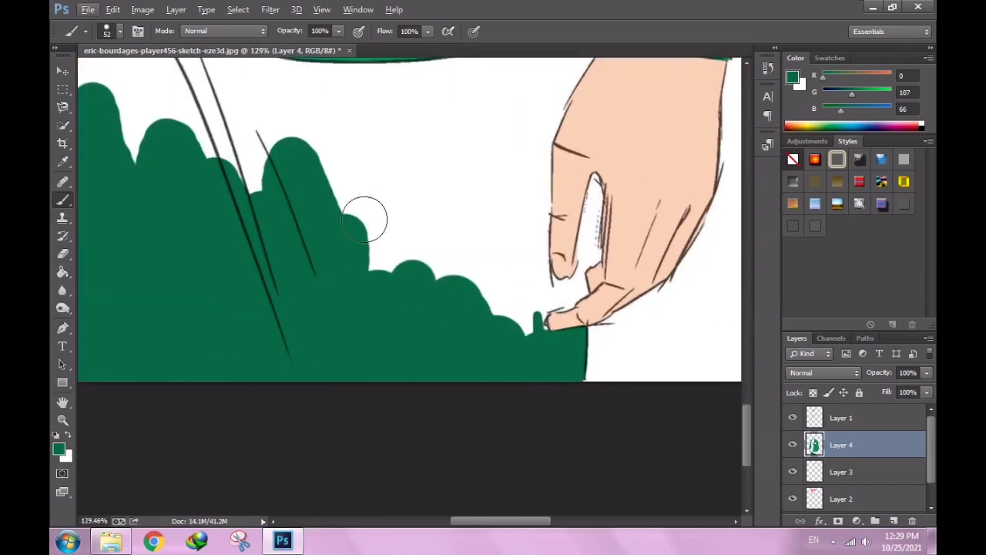
pyautogui.moveTo(364, 220); pyautogui.dragTo(478, 293)
pyautogui.scroll(2, 509, 324)
pyautogui.scroll(2, 508, 323)
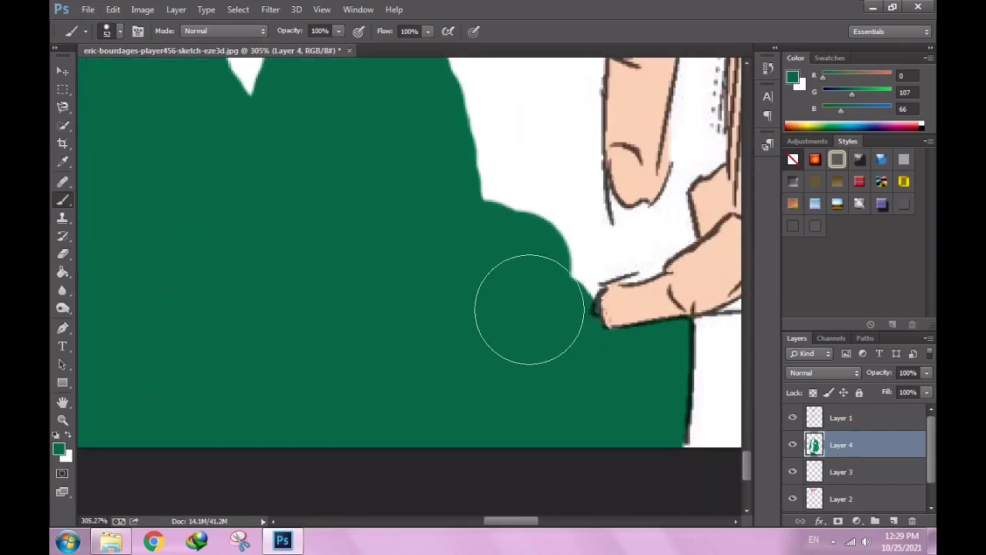
pyautogui.rightClick(528, 309)
pyautogui.moveTo(655, 331); pyautogui.dragTo(638, 331)
pyautogui.press('Return')
pyautogui.scroll(-2, 557, 242)
pyautogui.scroll(-2, 630, 191)
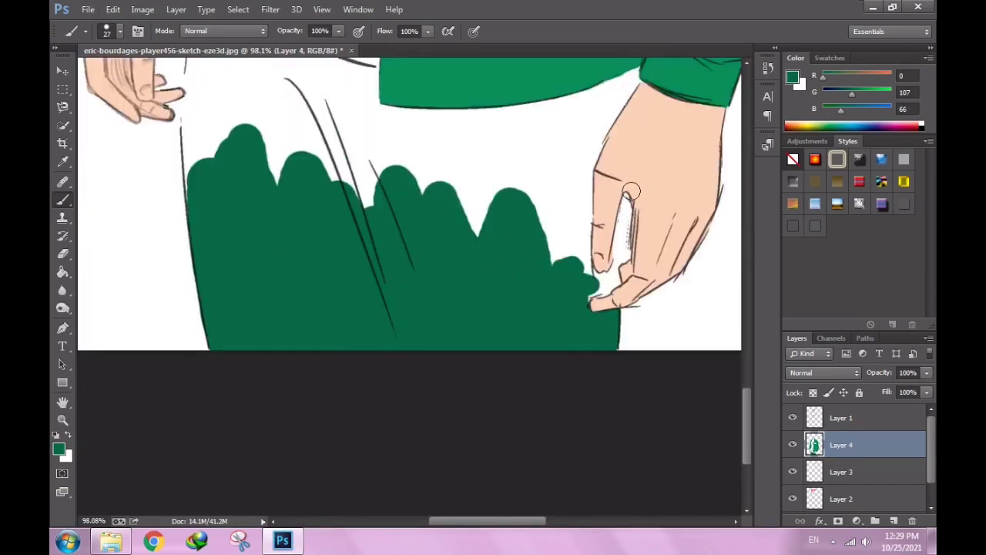
pyautogui.scroll(3, 630, 191)
pyautogui.rightClick(412, 300)
pyautogui.moveTo(493, 341); pyautogui.dragTo(477, 340)
pyautogui.press('Return')
pyautogui.scroll(2, 509, 139)
pyautogui.click(495, 185)
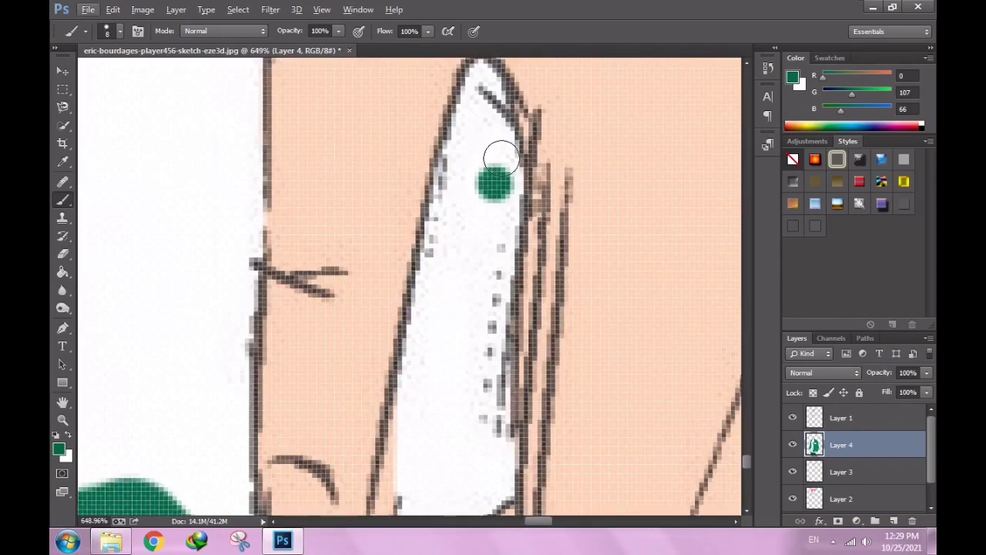
pyautogui.moveTo(501, 158)
pyautogui.mouseDown()
pyautogui.moveTo(463, 192)
pyautogui.moveTo(443, 123)
pyautogui.mouseUp()
# Fill the gaps between fingers with a 3 px brush and down the finger at 16 px.
pyautogui.rightClick(494, 160)
pyautogui.moveTo(567, 194); pyautogui.dragTo(560, 198)
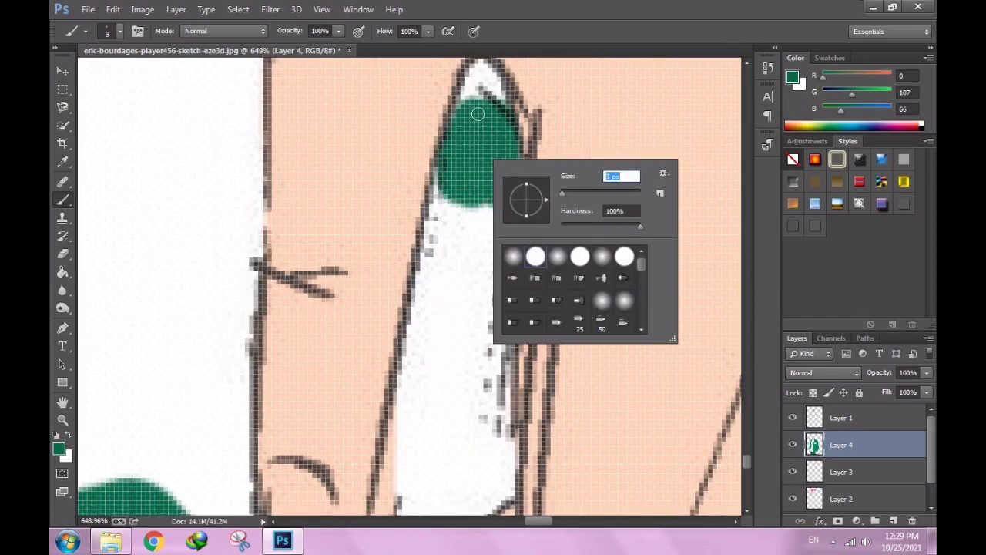
pyautogui.press('Return')
pyautogui.scroll(1, 478, 131)
pyautogui.scroll(1, 479, 193)
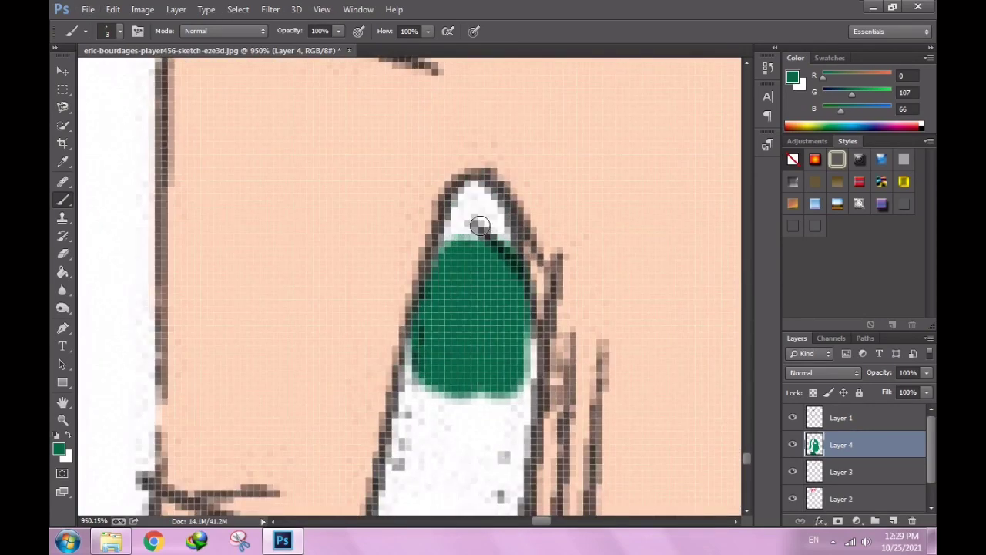
pyautogui.moveTo(479, 225); pyautogui.dragTo(450, 251)
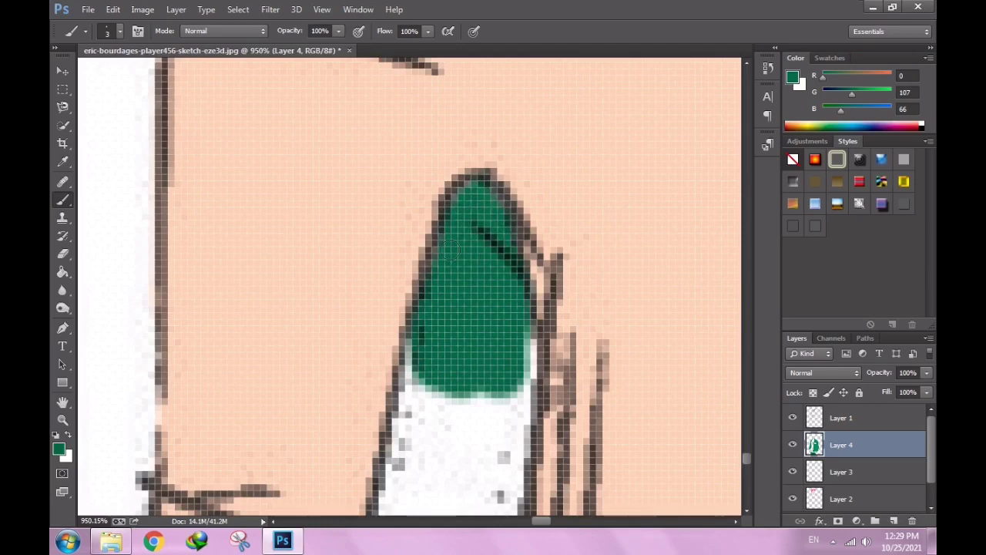
pyautogui.scroll(-2, 452, 250)
pyautogui.scroll(2, 493, 260)
pyautogui.rightClick(495, 229)
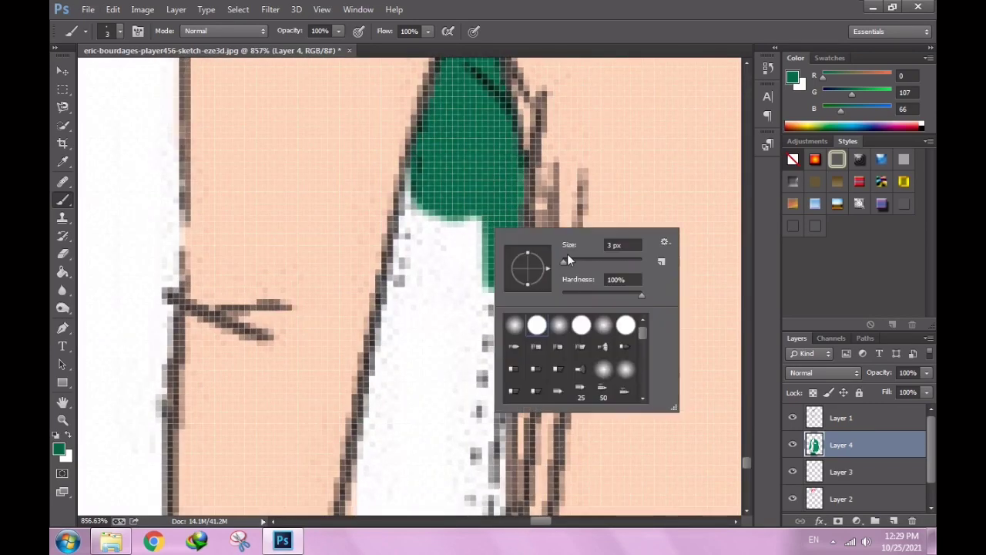
pyautogui.moveTo(568, 261); pyautogui.dragTo(572, 260)
pyautogui.press('Return')
pyautogui.moveTo(452, 246)
pyautogui.mouseDown()
pyautogui.moveTo(451, 205)
pyautogui.moveTo(429, 370)
pyautogui.moveTo(450, 376)
pyautogui.mouseUp()
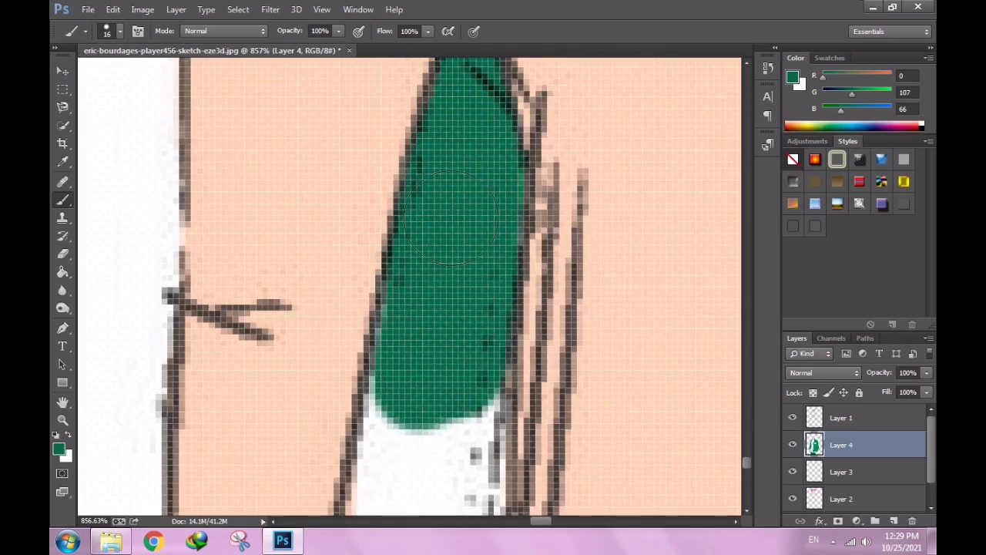
# With a 3 px brush, fill the remaining white gap up to the hand outline.
pyautogui.scroll(-4, 452, 217)
pyautogui.moveTo(425, 242); pyautogui.dragTo(444, 354)
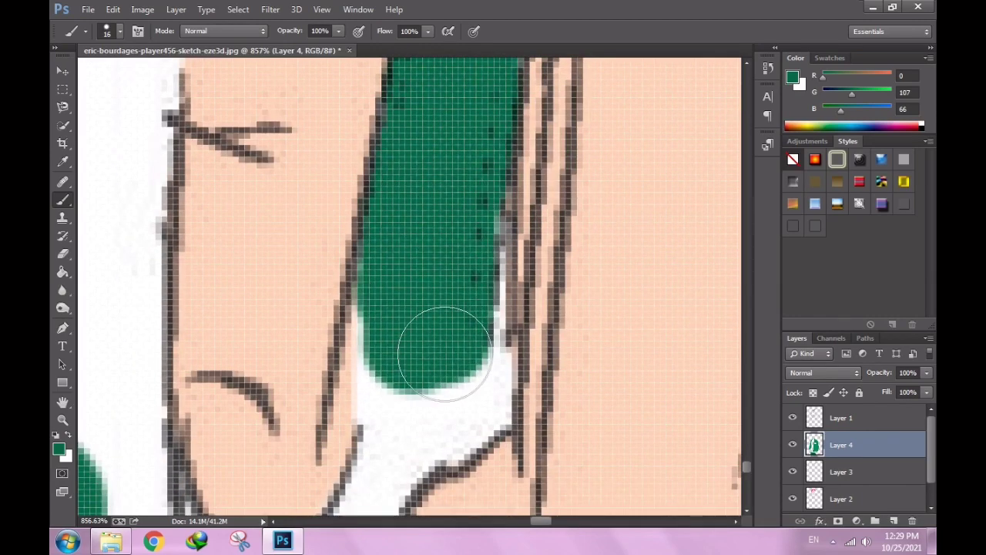
pyautogui.moveTo(457, 216); pyautogui.dragTo(406, 335)
pyautogui.scroll(-2, 406, 334)
pyautogui.rightClick(430, 192)
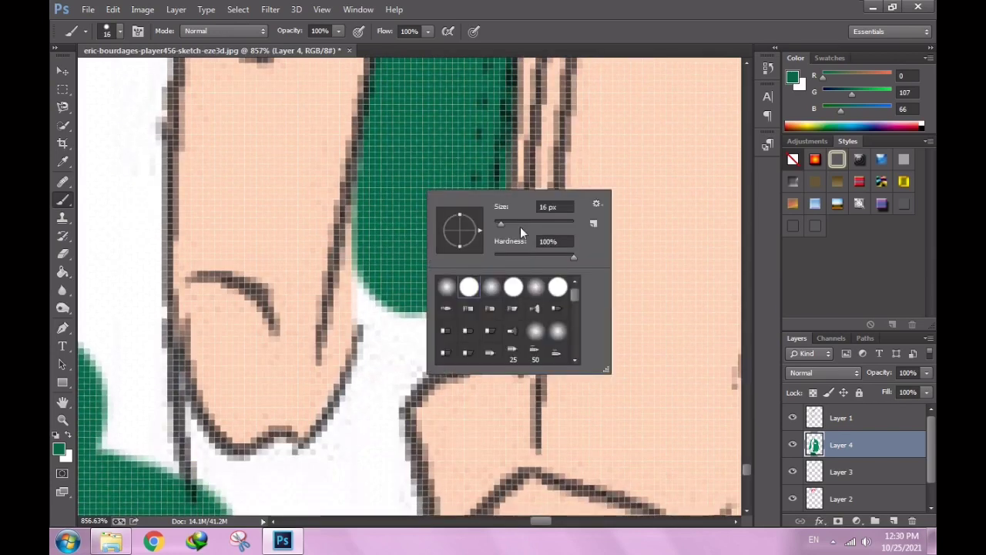
pyautogui.write('3')
pyautogui.press('Return')
pyautogui.moveTo(397, 296); pyautogui.dragTo(370, 327)
pyautogui.moveTo(362, 270)
pyautogui.mouseDown()
pyautogui.moveTo(366, 339)
pyautogui.moveTo(424, 320)
pyautogui.mouseUp()
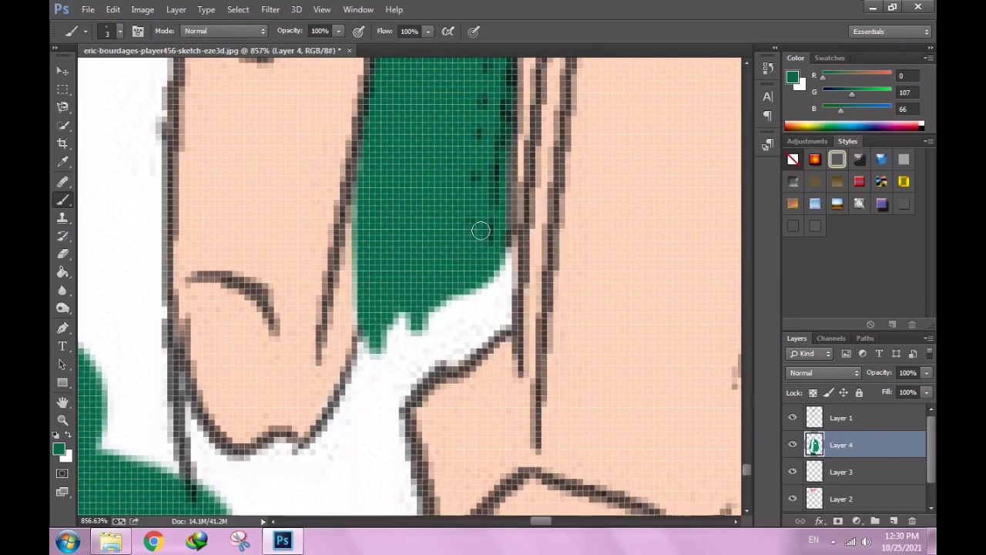
pyautogui.moveTo(499, 301)
pyautogui.mouseDown()
pyautogui.moveTo(504, 239)
pyautogui.moveTo(455, 346)
pyautogui.moveTo(470, 355)
pyautogui.moveTo(447, 301)
pyautogui.moveTo(435, 362)
pyautogui.moveTo(397, 396)
pyautogui.moveTo(408, 308)
pyautogui.moveTo(366, 333)
pyautogui.moveTo(362, 370)
pyautogui.mouseUp()
# With a 6 px brush, paint green along the lower outline and join the green areas.
pyautogui.scroll(-3, 437, 306)
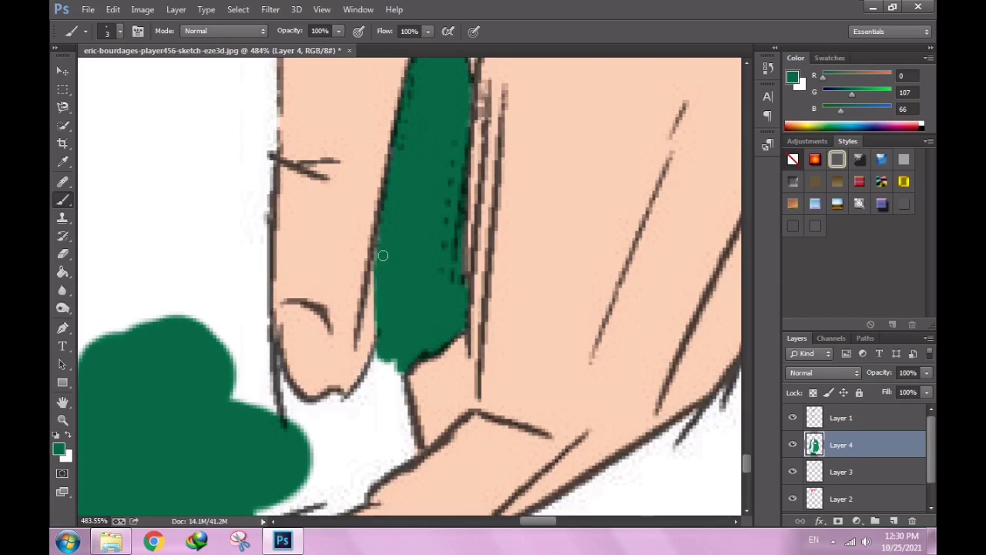
pyautogui.scroll(1, 385, 262)
pyautogui.scroll(1, 409, 293)
pyautogui.rightClick(413, 324)
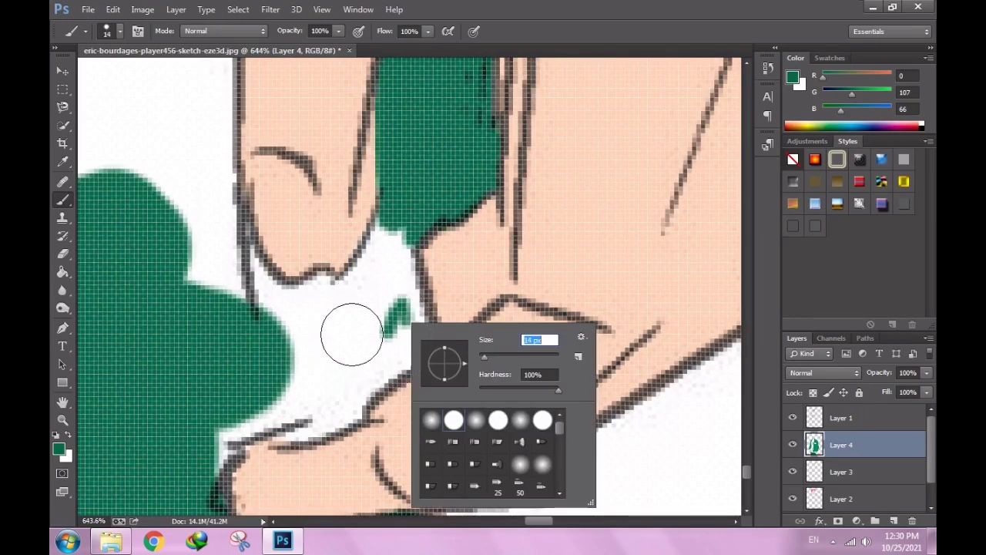
pyautogui.write('6')
pyautogui.press('Return')
pyautogui.moveTo(378, 320)
pyautogui.mouseDown()
pyautogui.moveTo(316, 351)
pyautogui.moveTo(228, 443)
pyautogui.moveTo(216, 471)
pyautogui.moveTo(339, 416)
pyautogui.moveTo(308, 409)
pyautogui.moveTo(363, 385)
pyautogui.moveTo(386, 347)
pyautogui.moveTo(416, 349)
pyautogui.moveTo(399, 359)
pyautogui.mouseUp()
pyautogui.moveTo(380, 316); pyautogui.dragTo(407, 231)
pyautogui.hotkey('ctrl', 'z')
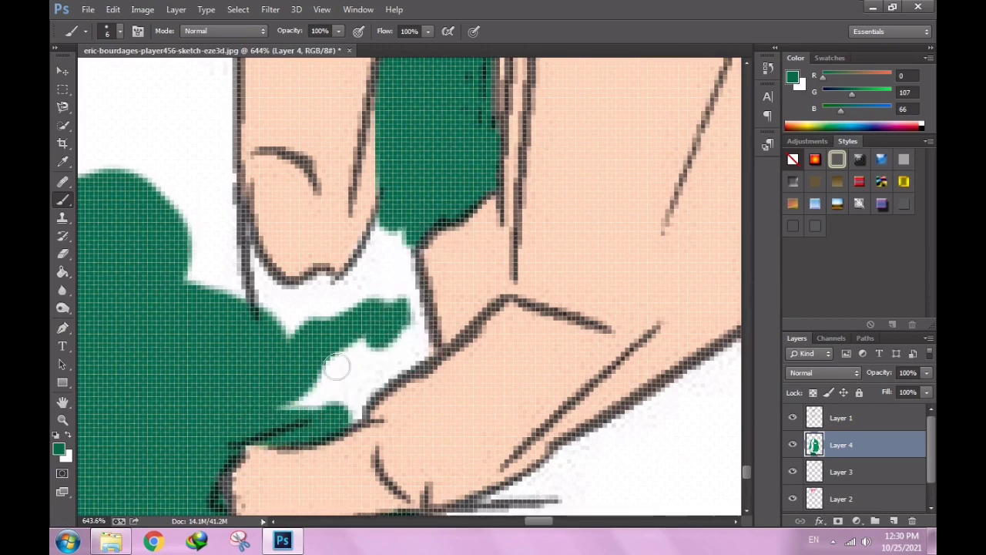
pyautogui.moveTo(330, 363)
pyautogui.mouseDown()
pyautogui.moveTo(278, 407)
pyautogui.moveTo(359, 387)
pyautogui.mouseUp()
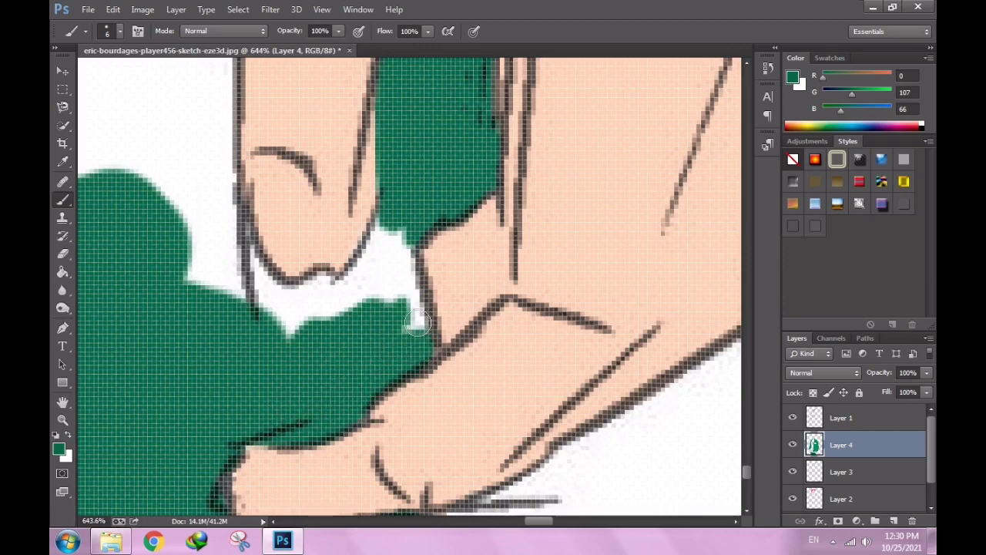
pyautogui.moveTo(417, 323)
pyautogui.mouseDown()
pyautogui.moveTo(404, 239)
pyautogui.moveTo(370, 262)
pyautogui.moveTo(393, 195)
pyautogui.moveTo(381, 258)
pyautogui.moveTo(319, 275)
pyautogui.moveTo(289, 298)
pyautogui.moveTo(213, 272)
pyautogui.mouseUp()
pyautogui.scroll(-3, 224, 326)
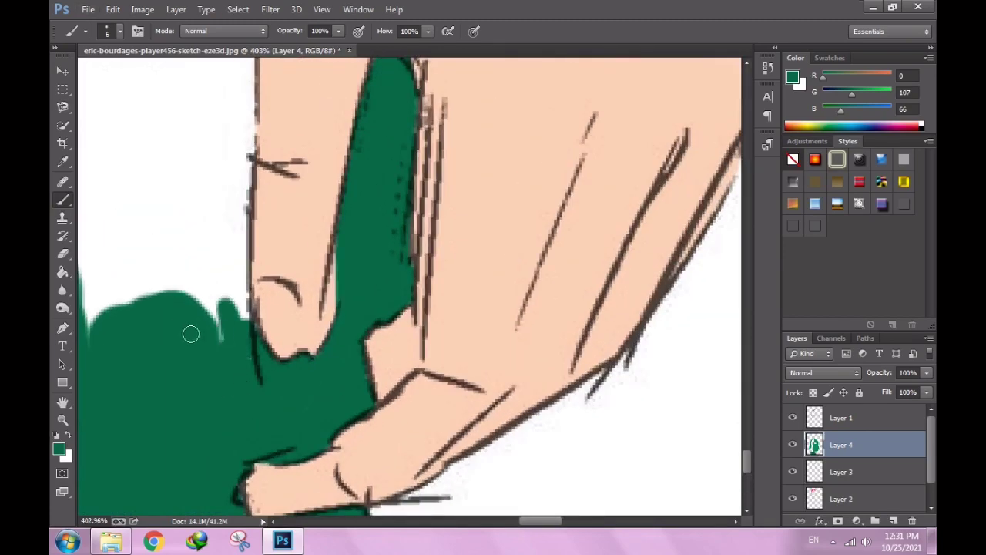
pyautogui.scroll(-5, 262, 376)
pyautogui.scroll(1, 538, 122)
pyautogui.scroll(1, 539, 123)
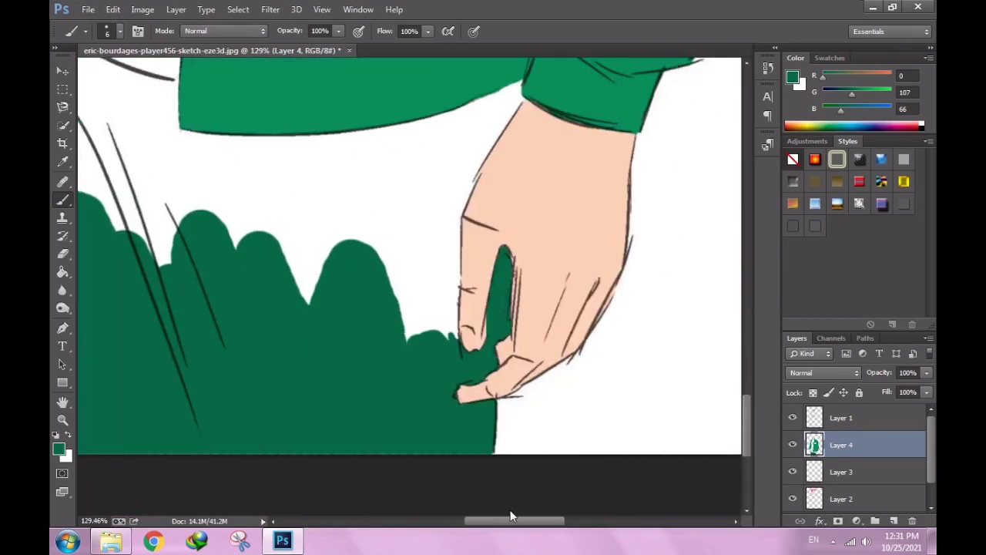
pyautogui.scroll(1, 538, 122)
# Enlarge the brush to 18 px and fill the white gap between trousers and skin.
pyautogui.scroll(2, 539, 122)
pyautogui.click(483, 243)
pyautogui.rightClick(478, 270)
pyautogui.moveTo(481, 247)
pyautogui.mouseDown()
pyautogui.moveTo(474, 266)
pyautogui.moveTo(360, 322)
pyautogui.mouseUp()
pyautogui.click(426, 278)
pyautogui.scroll(3, 426, 278)
pyautogui.click(375, 330)
pyautogui.moveTo(212, 371); pyautogui.dragTo(248, 364)
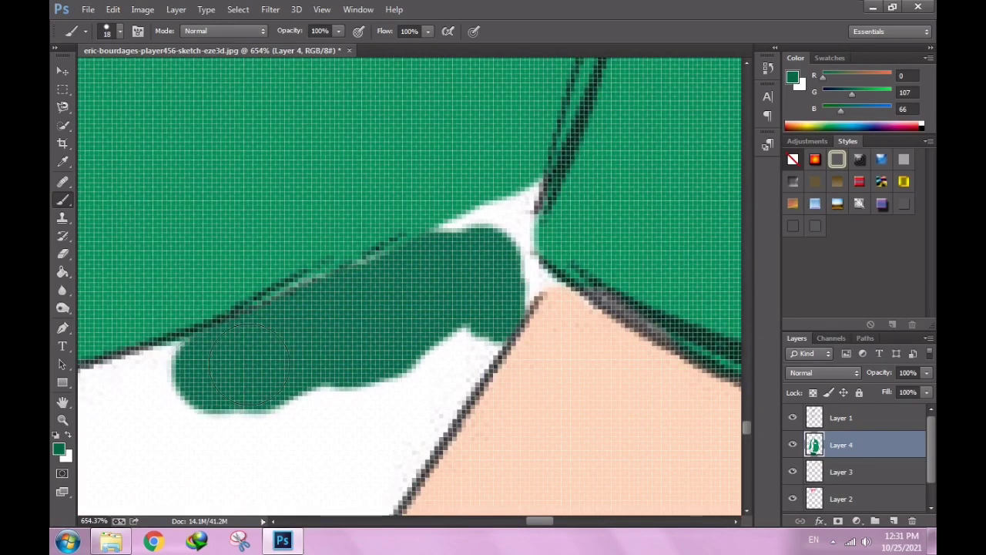
pyautogui.moveTo(372, 298)
pyautogui.mouseDown()
pyautogui.moveTo(378, 419)
pyautogui.moveTo(478, 362)
pyautogui.moveTo(451, 416)
pyautogui.moveTo(412, 420)
pyautogui.moveTo(323, 471)
pyautogui.moveTo(155, 432)
pyautogui.mouseUp()
pyautogui.rightClick(517, 373)
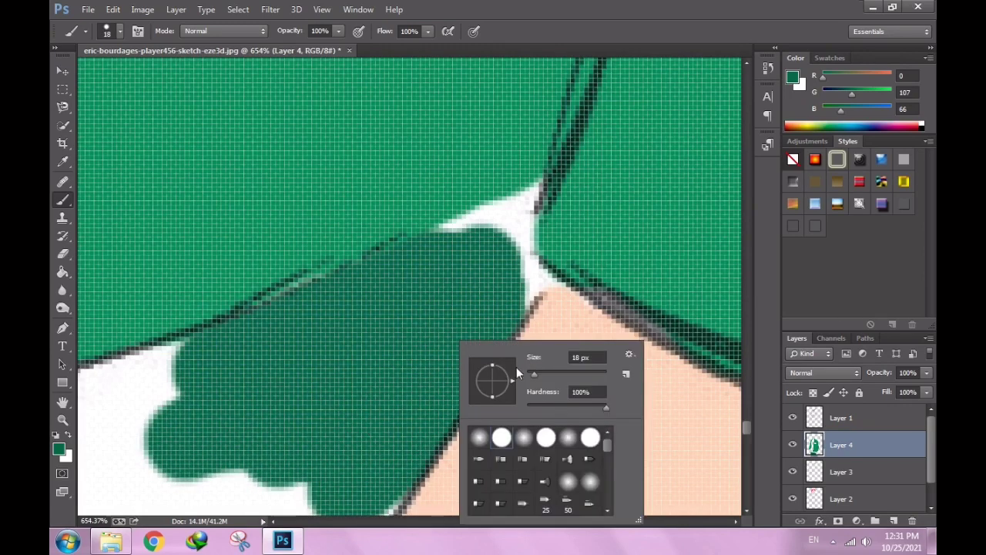
pyautogui.moveTo(451, 235); pyautogui.dragTo(428, 245)
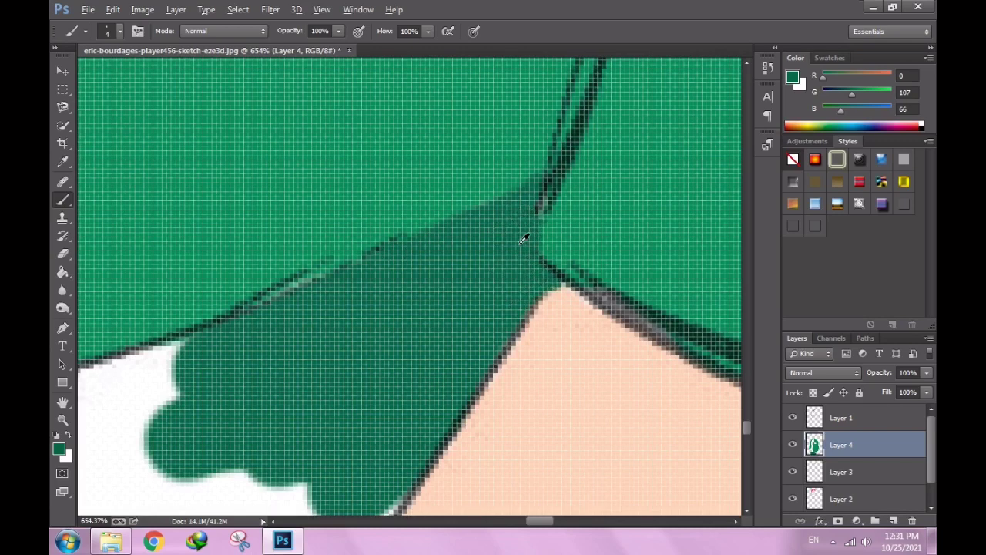
# Sample the dark trouser green and fill the area left of the arm with a larger brush.
pyautogui.scroll(-3, 523, 239)
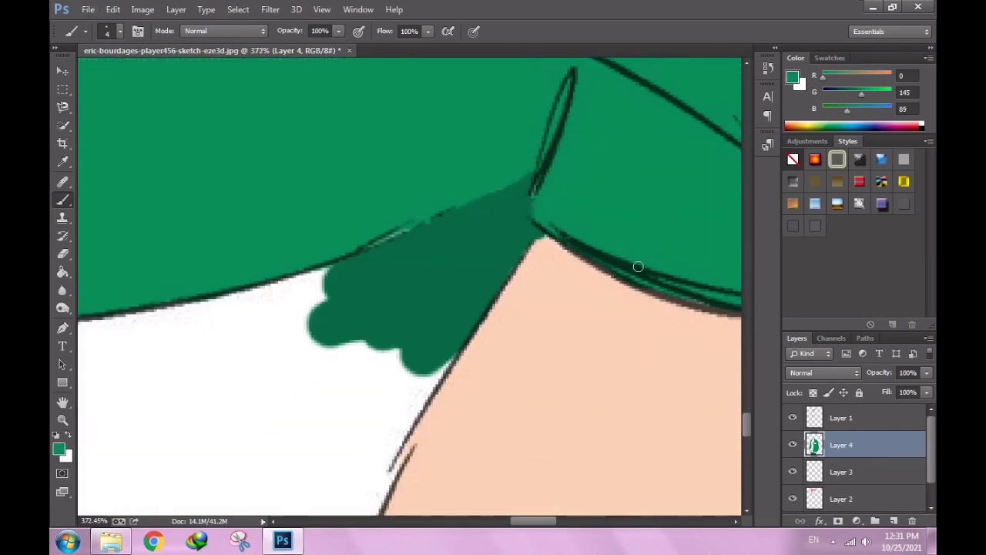
pyautogui.keyDown('alt'); pyautogui.click(491, 229); pyautogui.keyUp('alt')
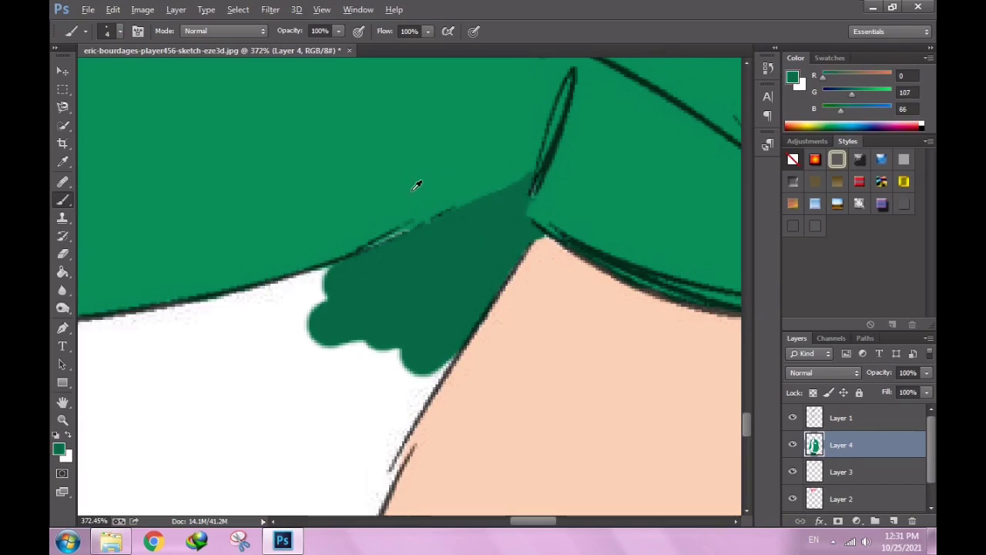
pyautogui.moveTo(347, 324); pyautogui.dragTo(232, 377)
pyautogui.rightClick(300, 362)
pyautogui.scroll(-3, 231, 324)
pyautogui.click(271, 330)
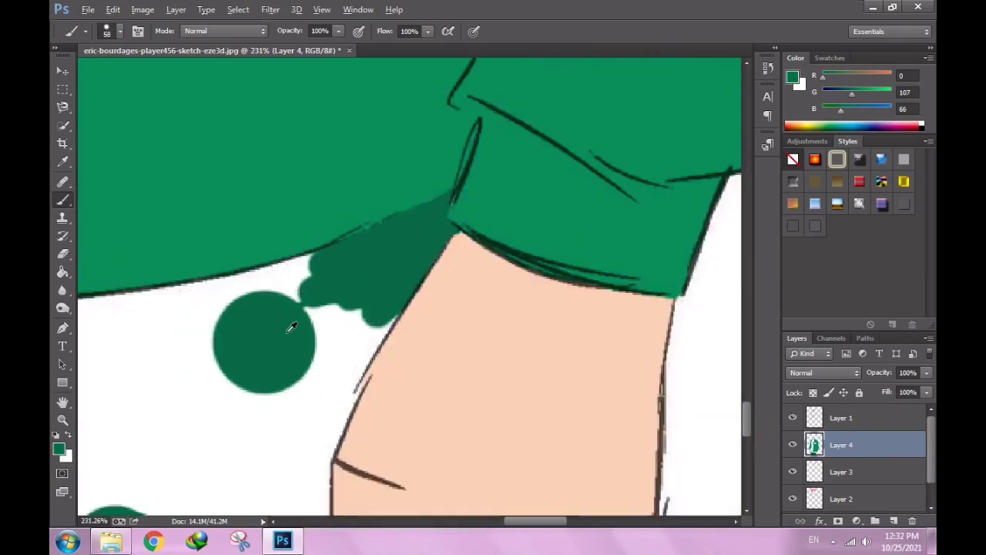
pyautogui.scroll(3, 396, 275)
pyautogui.moveTo(396, 275)
pyautogui.mouseDown()
pyautogui.moveTo(231, 286)
pyautogui.moveTo(372, 280)
pyautogui.mouseUp()
pyautogui.scroll(-1, 362, 254)
pyautogui.scroll(2, 345, 227)
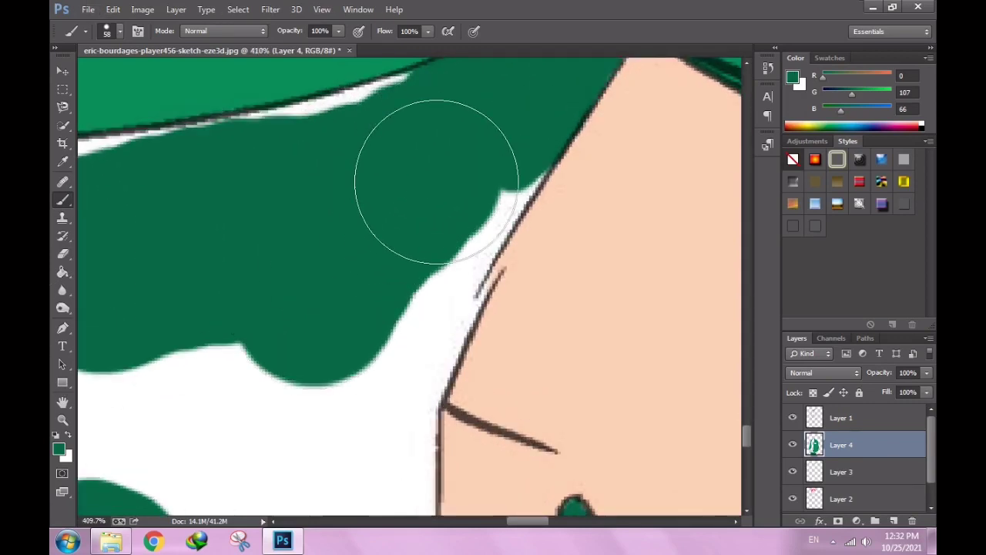
# At 31 px, paint green along the skin outline and the white band under the jacket hem.
pyautogui.rightClick(461, 219)
pyautogui.moveTo(542, 253); pyautogui.dragTo(534, 253)
pyautogui.moveTo(497, 149)
pyautogui.mouseDown()
pyautogui.moveTo(440, 275)
pyautogui.moveTo(455, 297)
pyautogui.mouseUp()
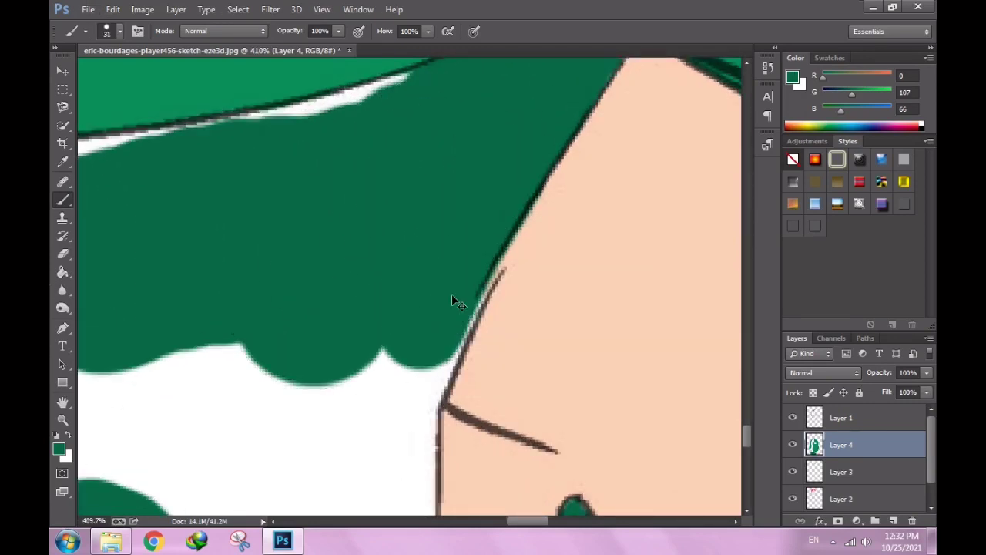
pyautogui.moveTo(496, 171); pyautogui.dragTo(471, 212)
pyautogui.hotkey('ctrl', 'z')
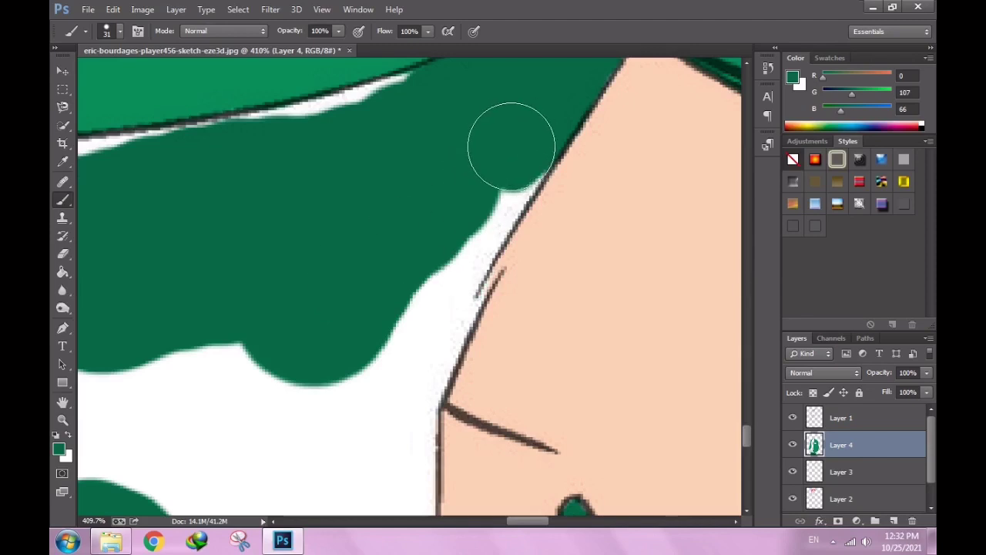
pyautogui.moveTo(511, 141); pyautogui.dragTo(492, 176)
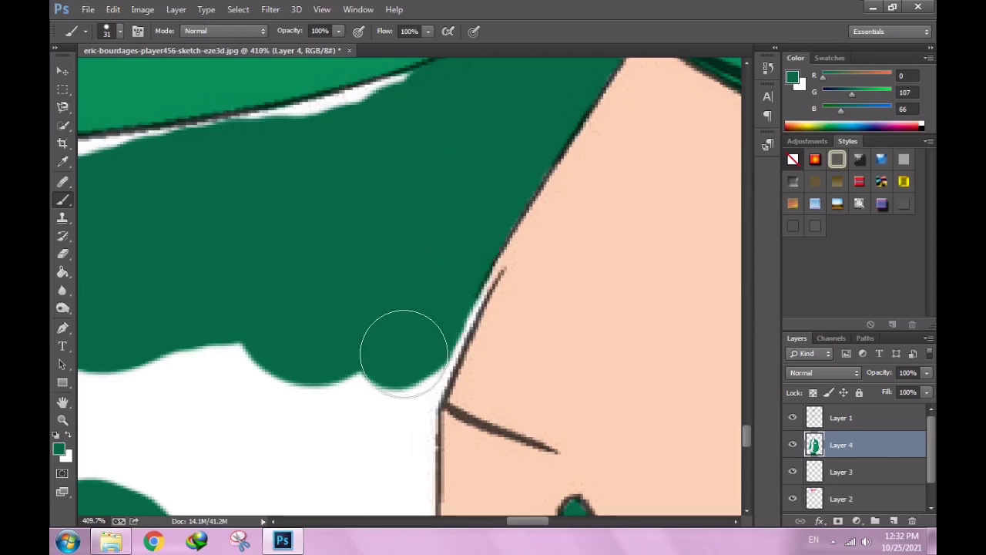
pyautogui.scroll(1, 432, 181)
pyautogui.moveTo(383, 175)
pyautogui.mouseDown()
pyautogui.moveTo(398, 162)
pyautogui.moveTo(262, 204)
pyautogui.mouseUp()
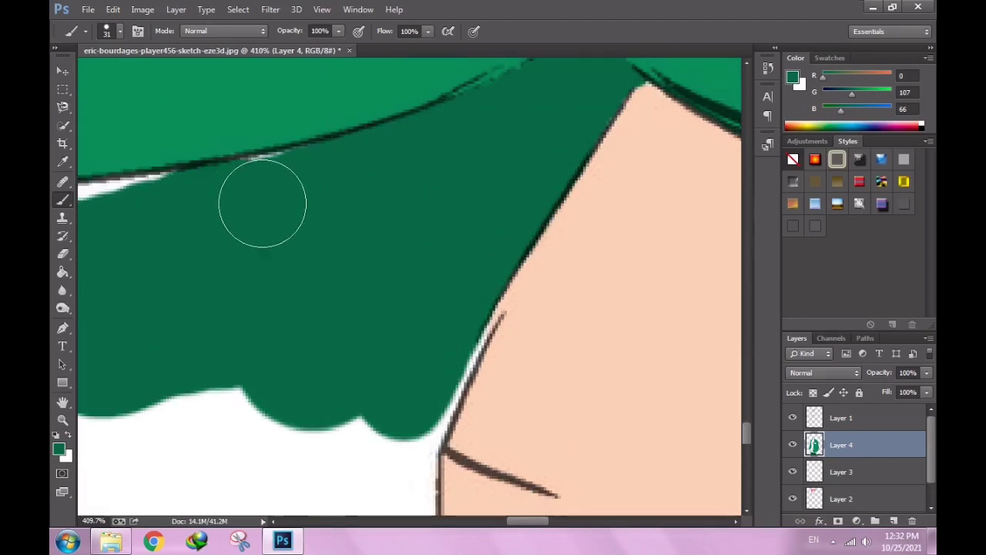
pyautogui.scroll(-5, 219, 231)
pyautogui.scroll(3, 518, 199)
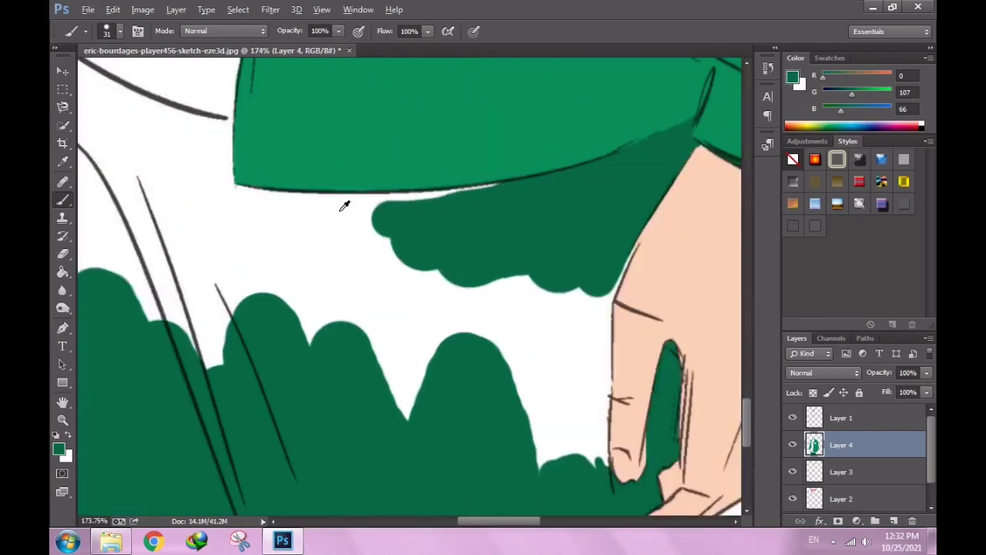
pyautogui.scroll(2, 344, 206)
pyautogui.moveTo(443, 217)
pyautogui.mouseDown()
pyautogui.moveTo(171, 221)
pyautogui.moveTo(463, 211)
pyautogui.mouseUp()
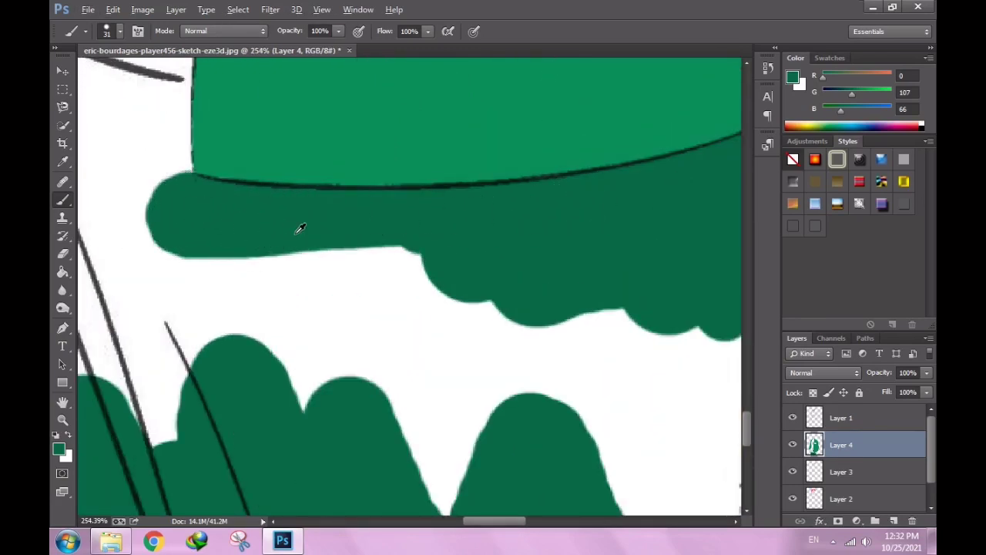
# Extend dark green below the jacket hem and along the hand edge, covering remaining white patches.
pyautogui.scroll(-2, 300, 228)
pyautogui.scroll(1, 523, 259)
pyautogui.scroll(2, 550, 169)
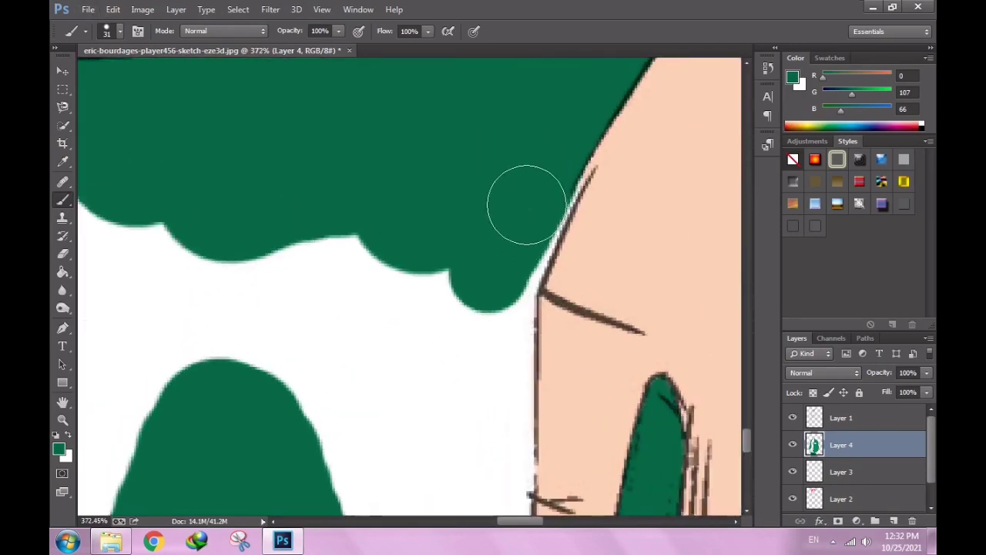
pyautogui.moveTo(510, 260); pyautogui.dragTo(488, 319)
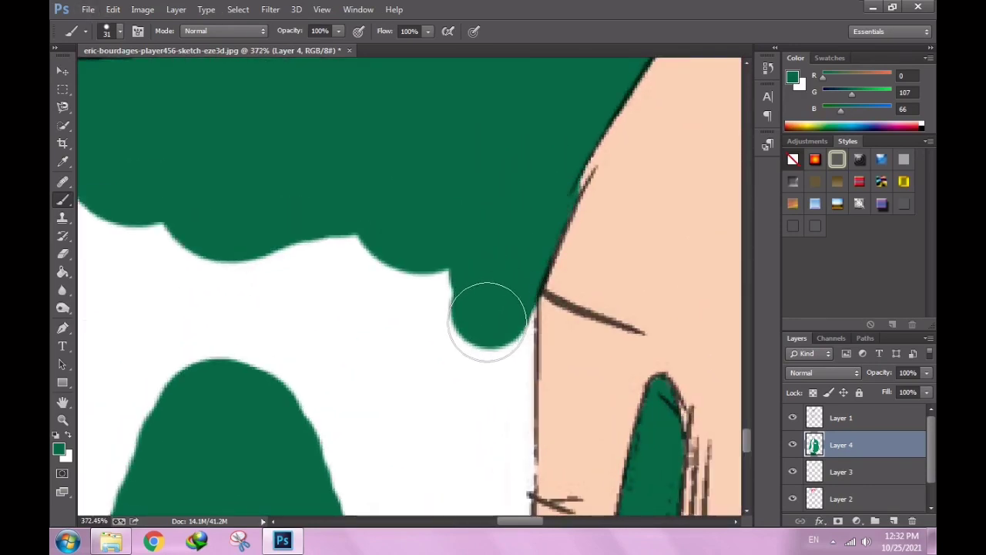
pyautogui.scroll(-2, 489, 319)
pyautogui.moveTo(483, 172)
pyautogui.mouseDown()
pyautogui.moveTo(326, 163)
pyautogui.moveTo(434, 190)
pyautogui.moveTo(477, 222)
pyautogui.mouseUp()
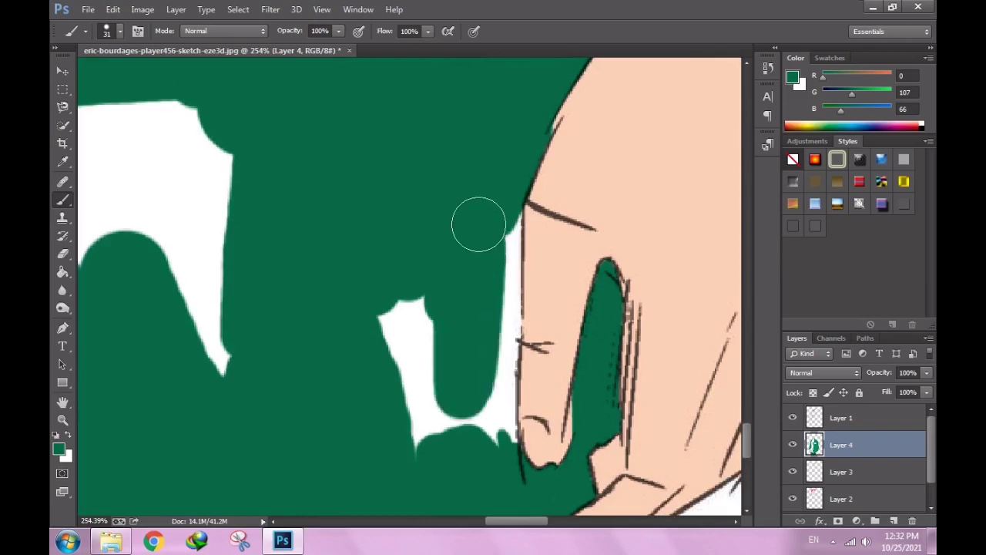
pyautogui.scroll(2, 473, 154)
pyautogui.moveTo(473, 155); pyautogui.dragTo(473, 204)
pyautogui.moveTo(465, 276)
pyautogui.mouseDown()
pyautogui.moveTo(471, 244)
pyautogui.moveTo(471, 311)
pyautogui.mouseUp()
pyautogui.scroll(-3, 471, 223)
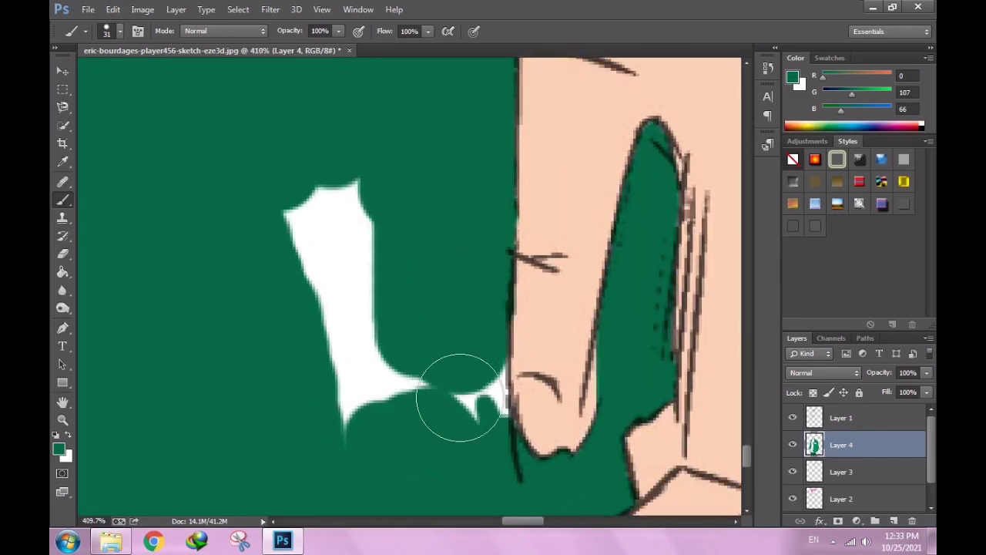
pyautogui.moveTo(460, 398); pyautogui.dragTo(463, 366)
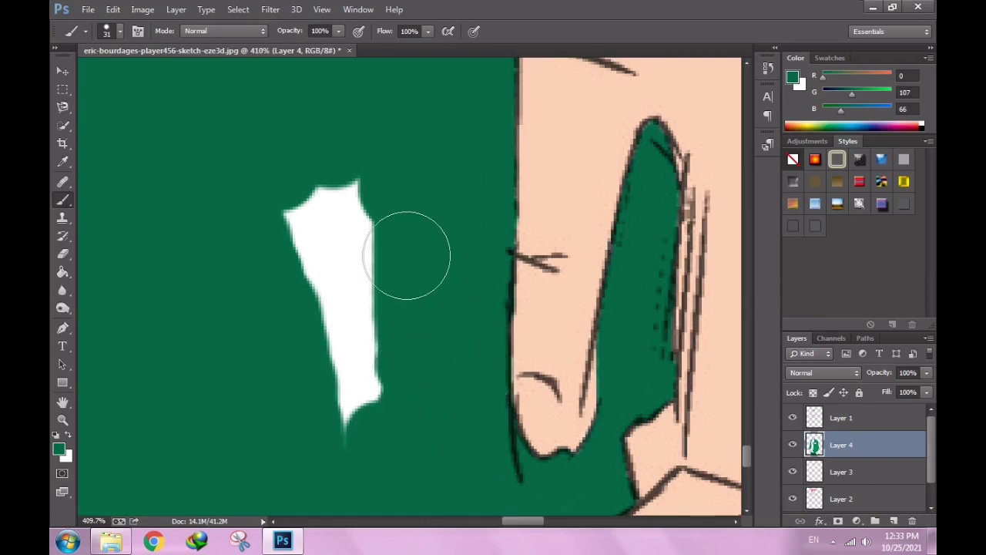
pyautogui.moveTo(408, 254); pyautogui.dragTo(353, 254)
pyautogui.scroll(-5, 352, 254)
pyautogui.scroll(3, 541, 343)
# Fill the white gaps in the dark-green trousers up to the jacket edge.
pyautogui.moveTo(540, 343); pyautogui.dragTo(556, 220)
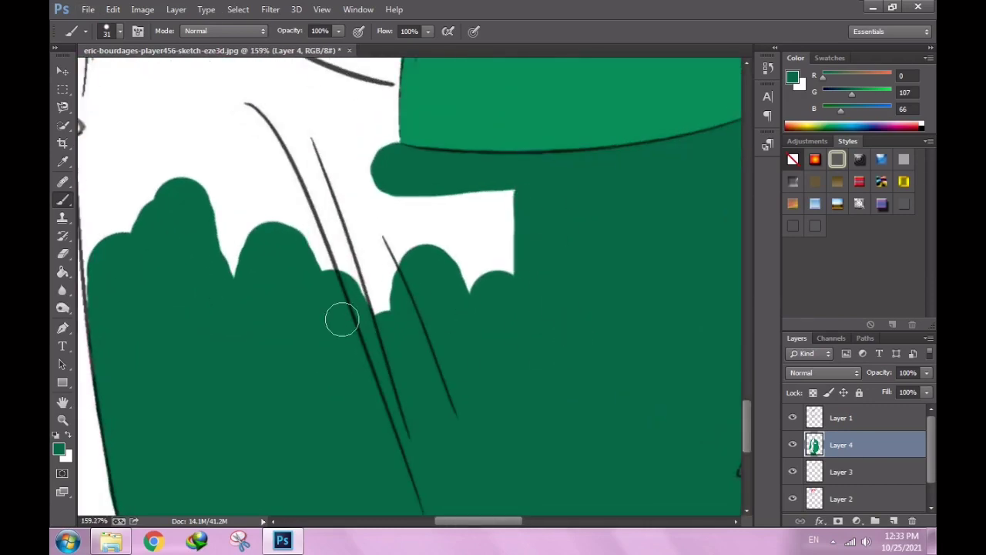
pyautogui.moveTo(341, 319)
pyautogui.mouseDown()
pyautogui.moveTo(550, 270)
pyautogui.moveTo(467, 205)
pyautogui.moveTo(308, 174)
pyautogui.mouseUp()
pyautogui.scroll(-2, 220, 246)
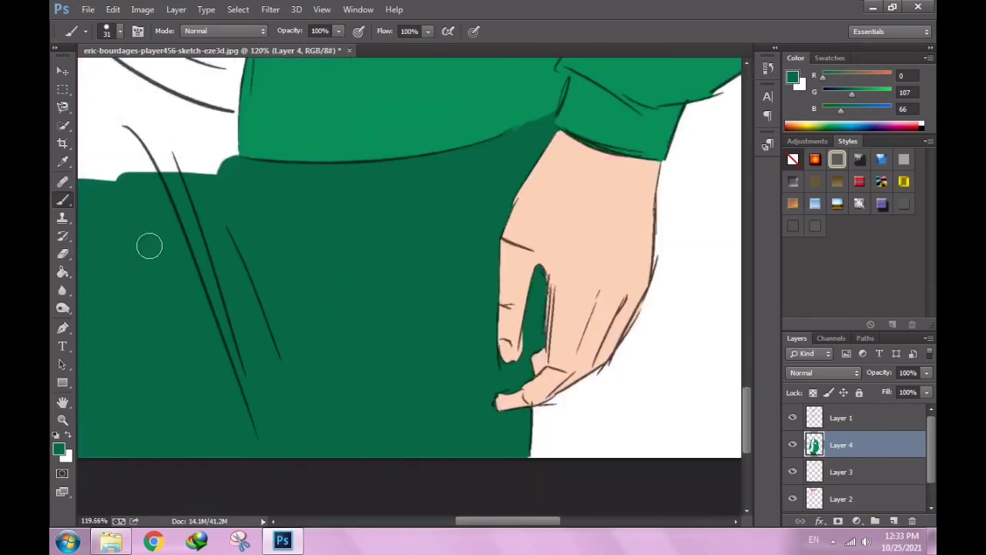
pyautogui.scroll(2, 150, 242)
pyautogui.moveTo(570, 254)
pyautogui.mouseDown()
pyautogui.moveTo(446, 316)
pyautogui.moveTo(305, 420)
pyautogui.mouseUp()
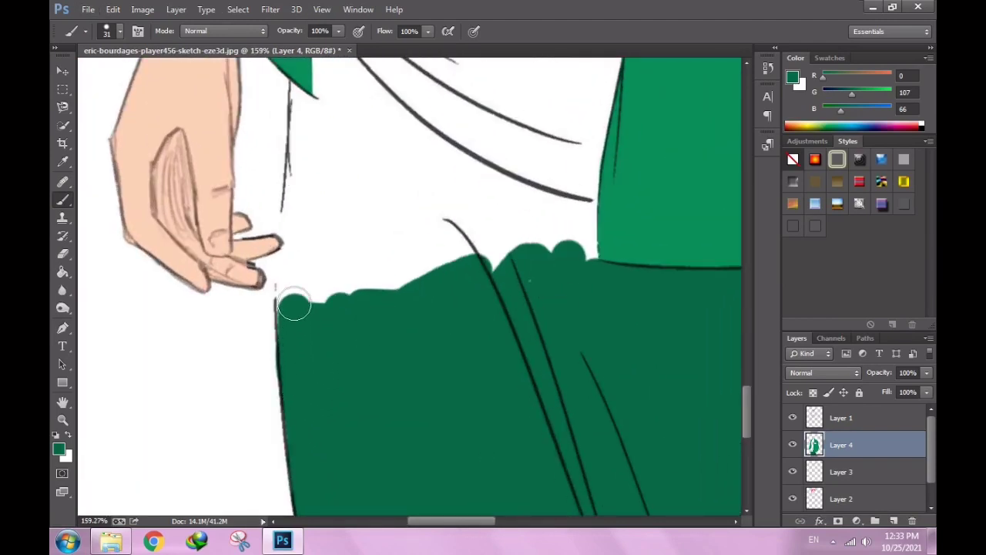
pyautogui.moveTo(299, 318)
pyautogui.mouseDown()
pyautogui.moveTo(452, 264)
pyautogui.moveTo(555, 246)
pyautogui.mouseUp()
pyautogui.scroll(2, 555, 246)
pyautogui.scroll(2, 568, 335)
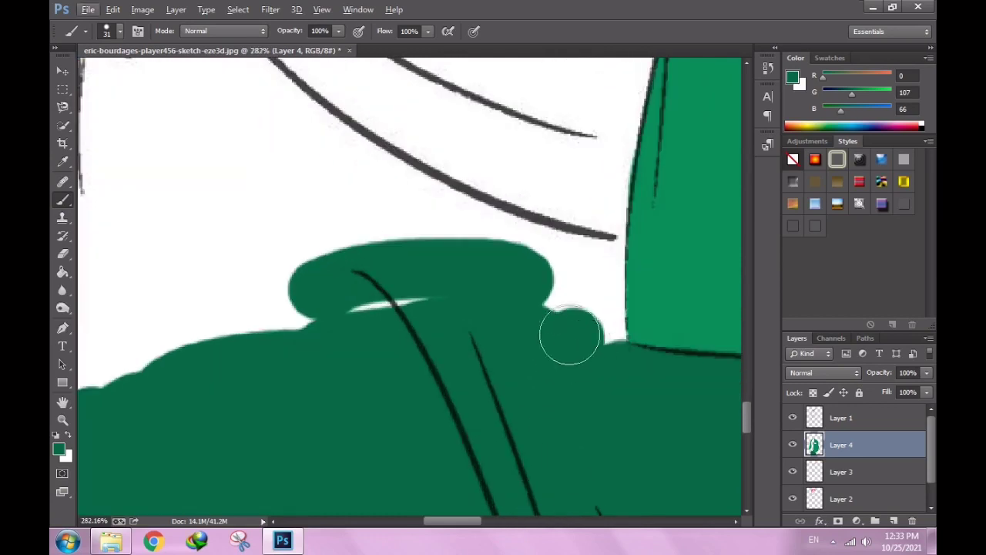
pyautogui.moveTo(568, 334)
pyautogui.mouseDown()
pyautogui.moveTo(597, 333)
pyautogui.moveTo(576, 319)
pyautogui.moveTo(341, 280)
pyautogui.mouseUp()
pyautogui.scroll(1, 584, 346)
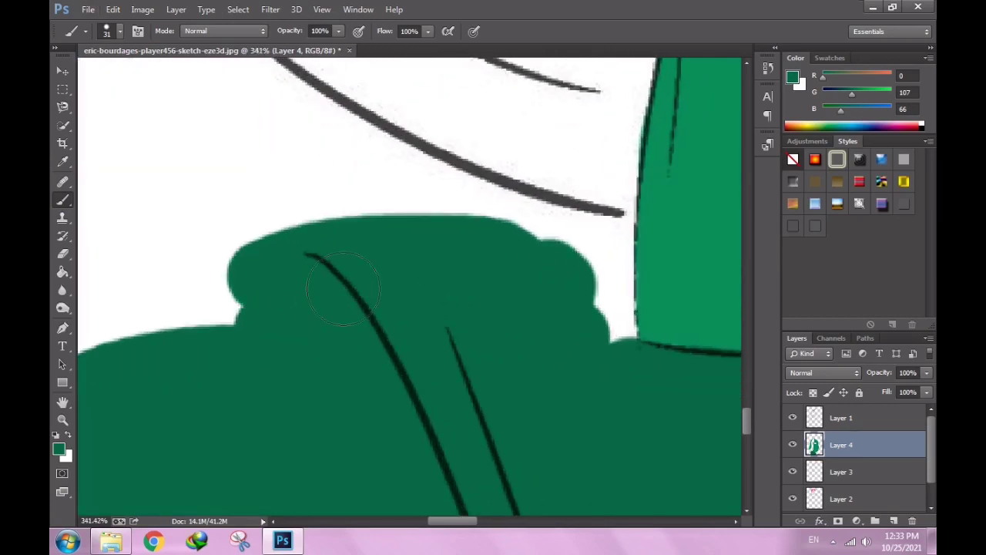
# At a 12 px brush, fill the notch and gaps beside the light-green jacket, undoing a stray stroke.
pyautogui.rightClick(431, 383)
pyautogui.moveTo(432, 383); pyautogui.dragTo(427, 383)
pyautogui.moveTo(602, 312)
pyautogui.mouseDown()
pyautogui.moveTo(612, 340)
pyautogui.moveTo(617, 278)
pyautogui.mouseUp()
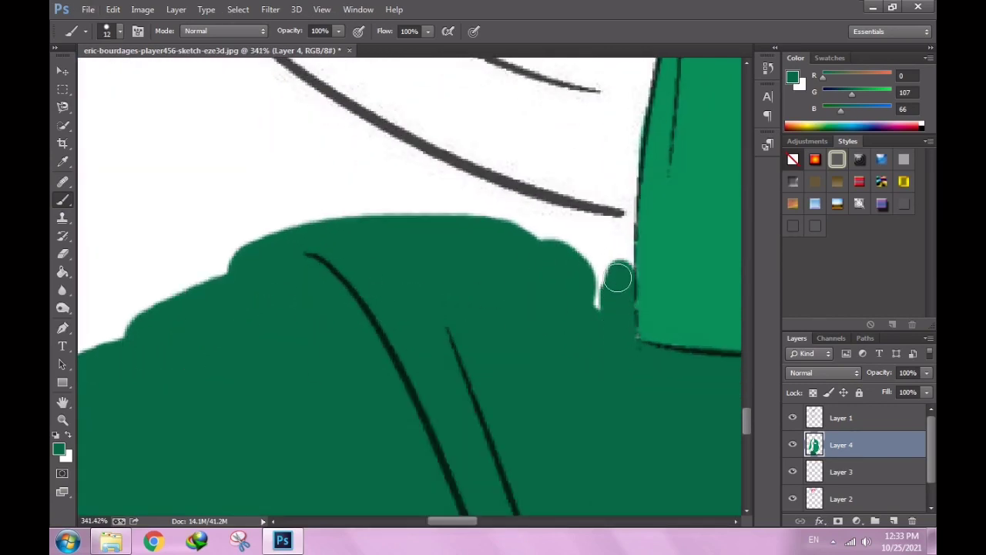
pyautogui.moveTo(624, 354)
pyautogui.mouseDown()
pyautogui.moveTo(617, 260)
pyautogui.moveTo(580, 239)
pyautogui.mouseUp()
pyautogui.press('e')
pyautogui.rightClick(653, 300)
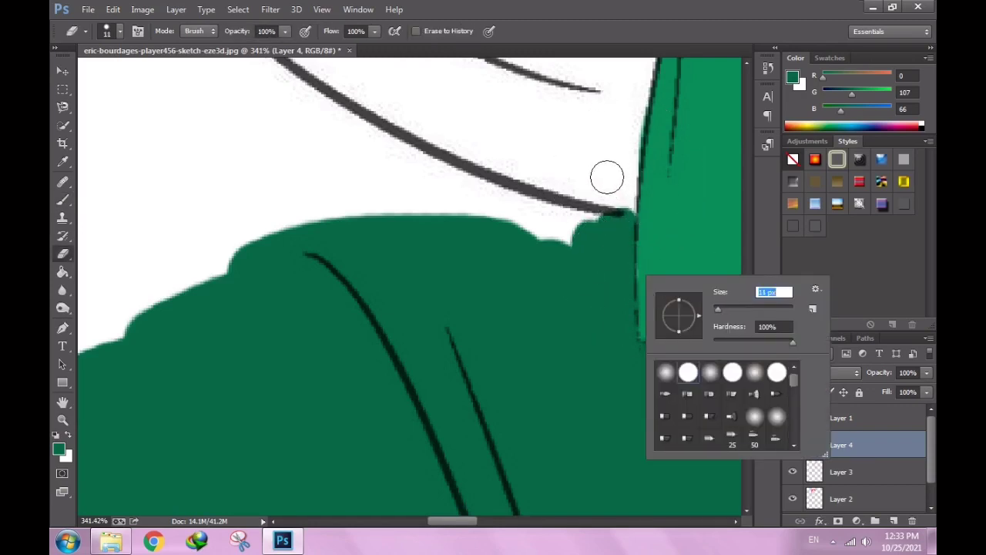
pyautogui.press('Return')
pyautogui.press('b')
pyautogui.moveTo(585, 238); pyautogui.dragTo(454, 185)
pyautogui.hotkey('ctrl', 'z')
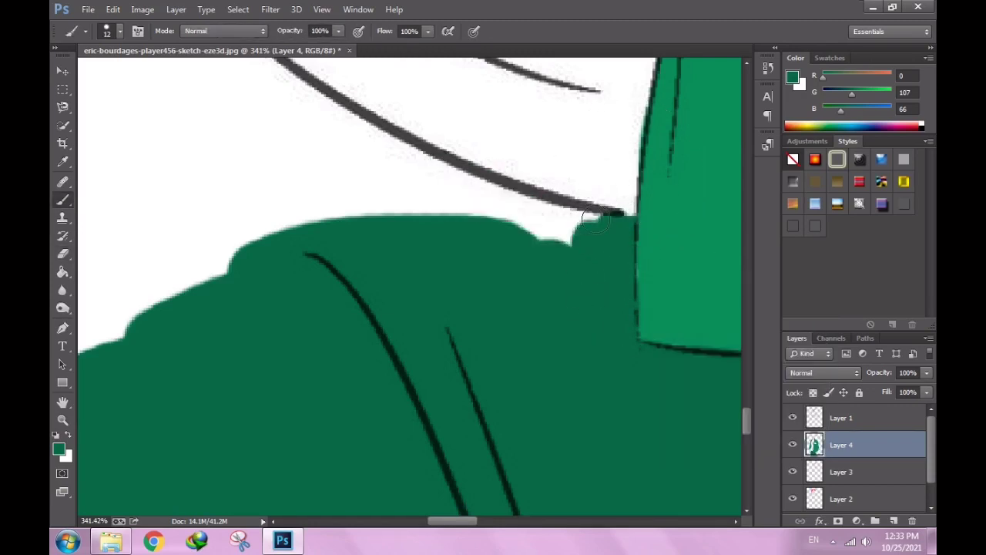
pyautogui.moveTo(594, 221)
pyautogui.mouseDown()
pyautogui.moveTo(434, 160)
pyautogui.moveTo(378, 154)
pyautogui.mouseUp()
# Paint dark green into the gaps near the hand and top outline, smoothing the edge.
pyautogui.scroll(-3, 352, 214)
pyautogui.scroll(-3, 141, 222)
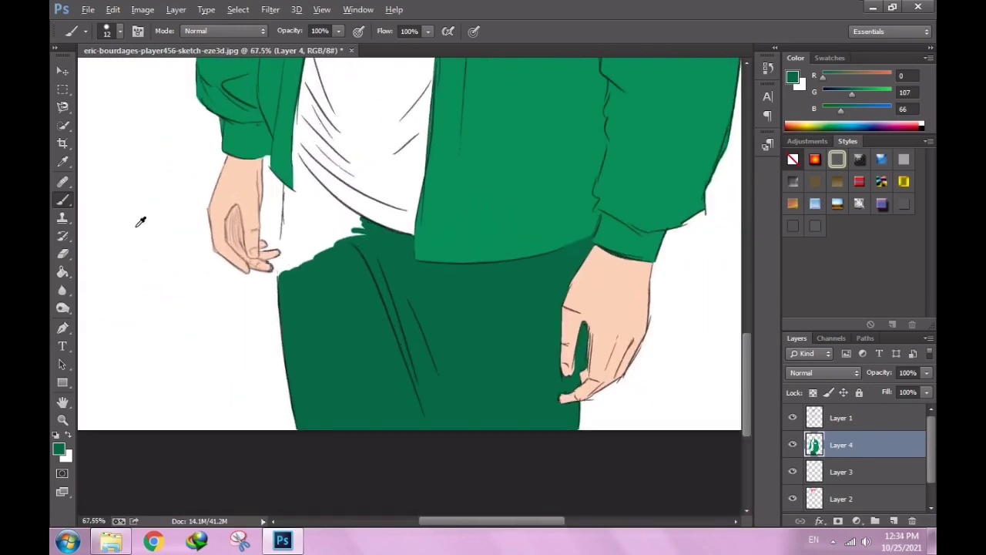
pyautogui.scroll(3, 141, 222)
pyautogui.rightClick(507, 297)
pyautogui.press('Return')
pyautogui.moveTo(462, 301)
pyautogui.mouseDown()
pyautogui.moveTo(539, 232)
pyautogui.moveTo(599, 229)
pyautogui.moveTo(479, 123)
pyautogui.mouseUp()
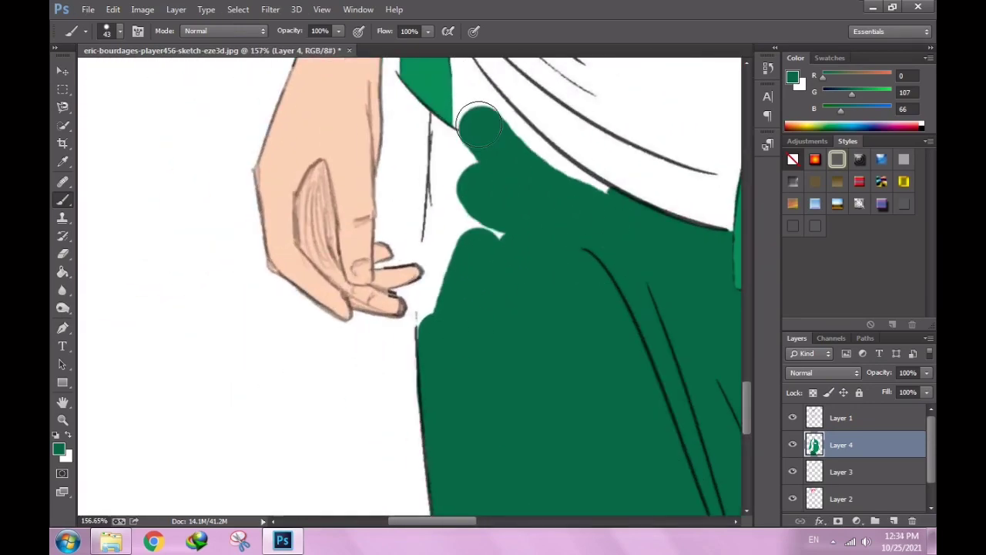
pyautogui.scroll(2, 480, 124)
pyautogui.scroll(2, 479, 124)
pyautogui.moveTo(524, 198)
pyautogui.mouseDown()
pyautogui.moveTo(434, 136)
pyautogui.moveTo(481, 195)
pyautogui.mouseUp()
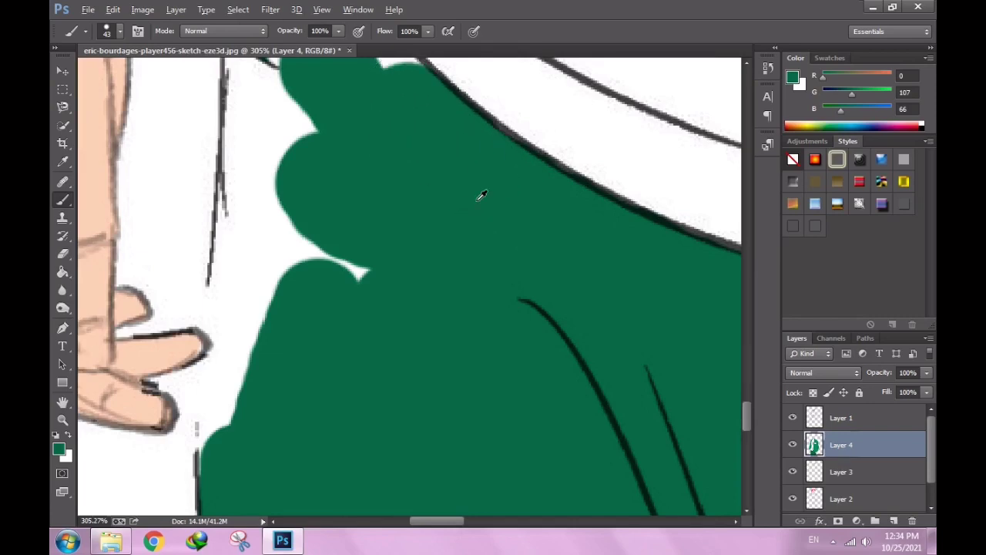
pyautogui.scroll(-2, 481, 195)
pyautogui.scroll(2, 430, 375)
pyautogui.moveTo(430, 375)
pyautogui.mouseDown()
pyautogui.moveTo(429, 352)
pyautogui.moveTo(540, 160)
pyautogui.mouseUp()
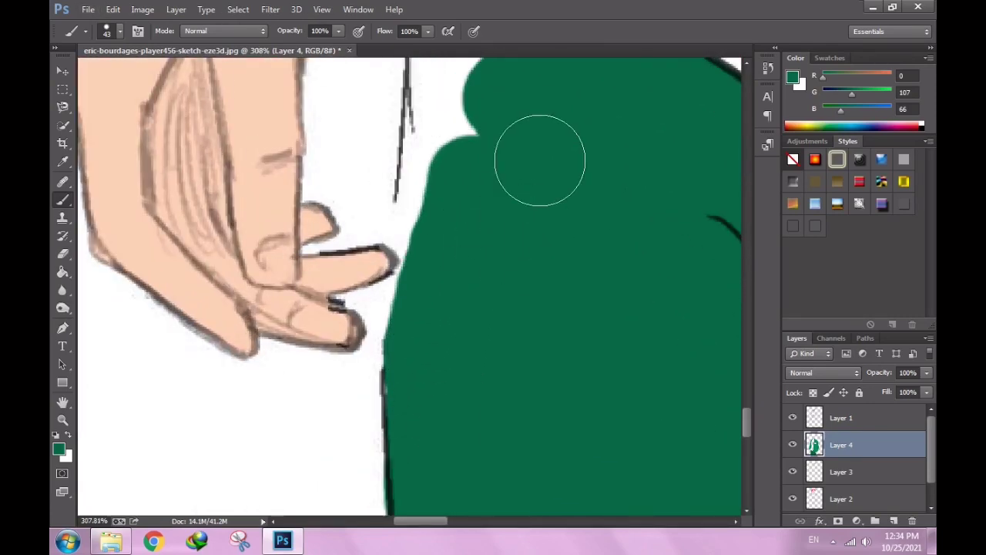
pyautogui.scroll(3, 540, 160)
pyautogui.moveTo(506, 323); pyautogui.dragTo(458, 241)
# Fill the pants' upper-right edge and remaining white gaps right up to the black line.
pyautogui.scroll(1, 480, 159)
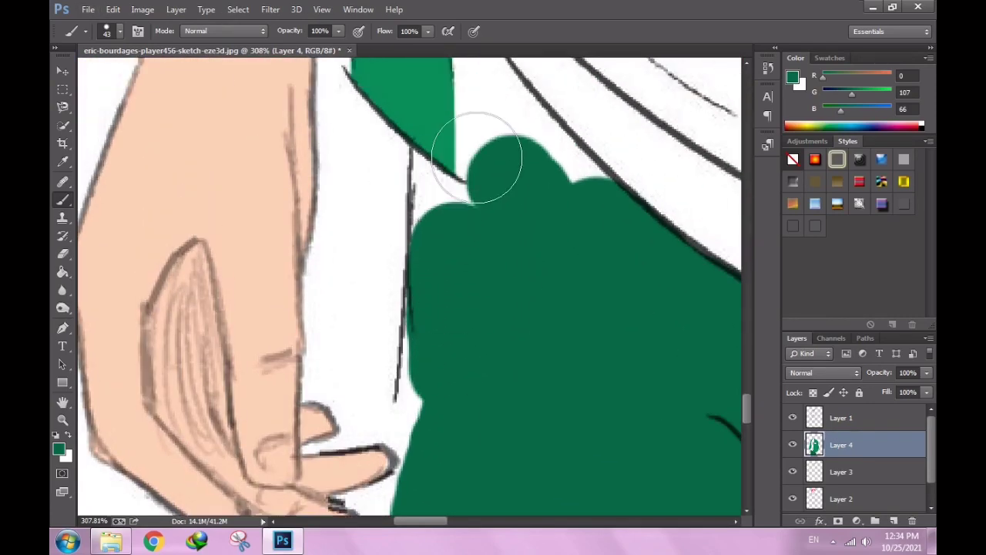
pyautogui.scroll(2, 599, 286)
pyautogui.moveTo(598, 286); pyautogui.dragTo(608, 288)
pyautogui.rightClick(609, 288)
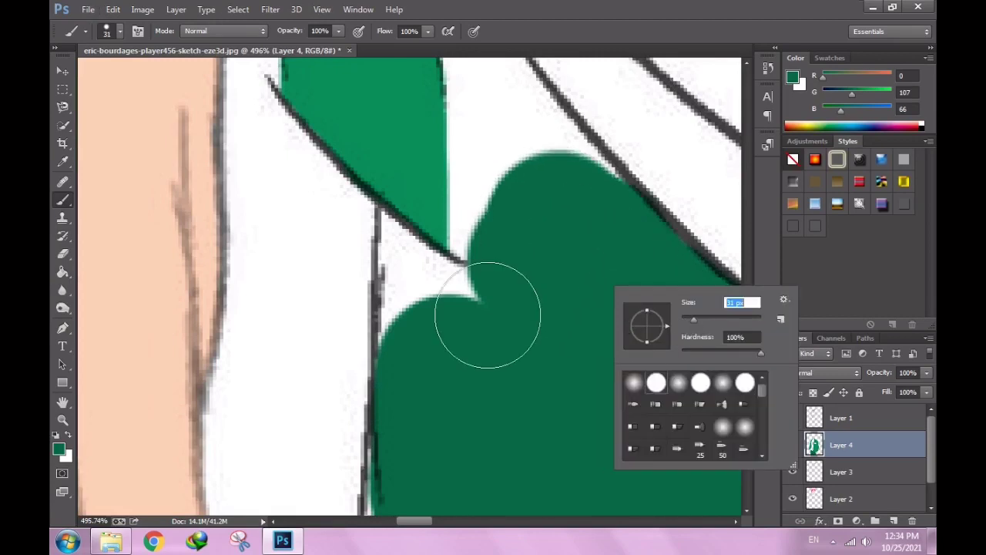
pyautogui.press('Return')
pyautogui.moveTo(405, 362)
pyautogui.mouseDown()
pyautogui.moveTo(401, 312)
pyautogui.moveTo(429, 269)
pyautogui.moveTo(385, 254)
pyautogui.mouseUp()
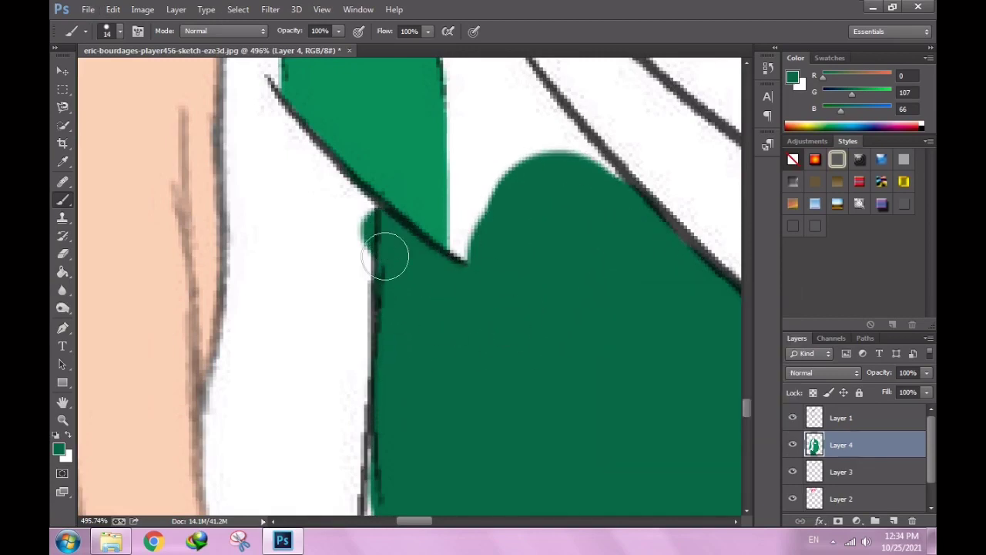
pyautogui.press('e')
pyautogui.press('b')
pyautogui.moveTo(366, 215)
pyautogui.mouseDown()
pyautogui.moveTo(372, 258)
pyautogui.moveTo(484, 213)
pyautogui.mouseUp()
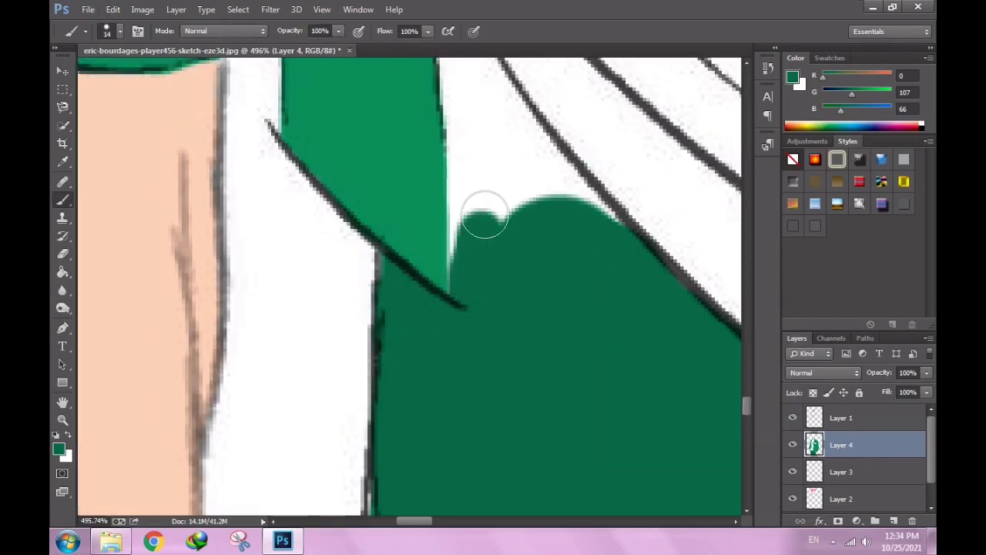
pyautogui.scroll(3, 484, 308)
pyautogui.moveTo(485, 418)
pyautogui.mouseDown()
pyautogui.moveTo(473, 269)
pyautogui.moveTo(604, 339)
pyautogui.mouseUp()
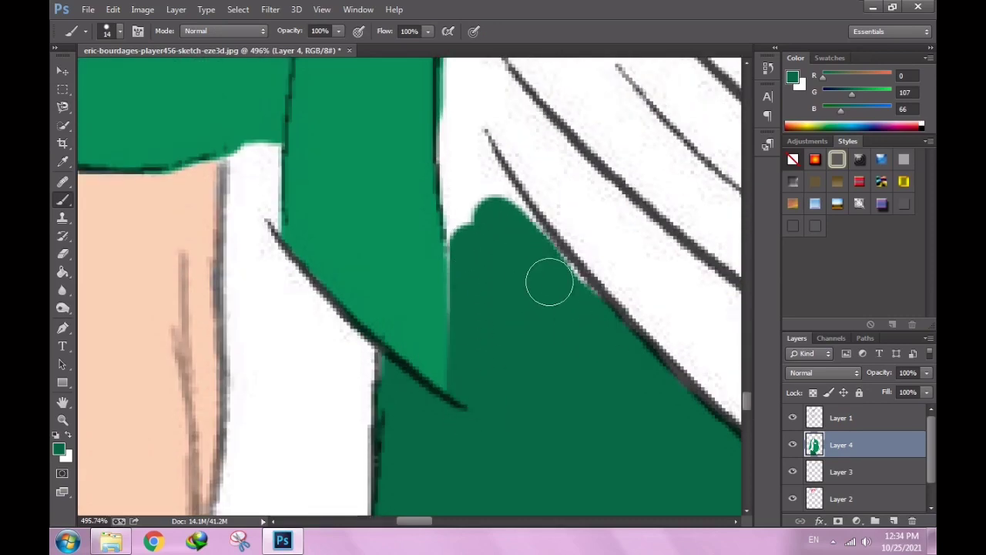
pyautogui.moveTo(526, 244)
pyautogui.mouseDown()
pyautogui.moveTo(473, 198)
pyautogui.moveTo(469, 233)
pyautogui.mouseUp()
# Fill the last white notch along the pants' left edge and check the result.
pyautogui.scroll(-3, 519, 365)
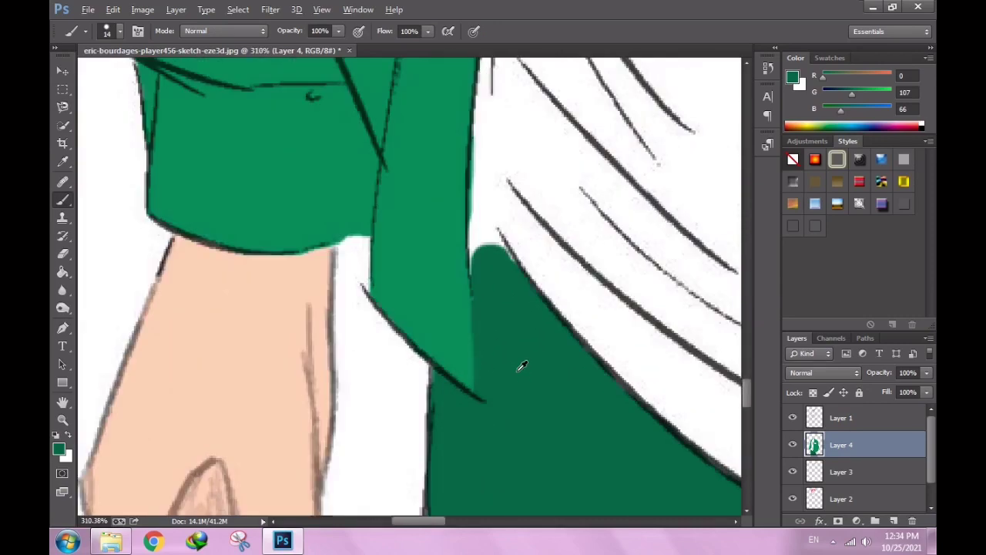
pyautogui.scroll(-2, 518, 355)
pyautogui.scroll(3, 518, 356)
pyautogui.scroll(2, 537, 278)
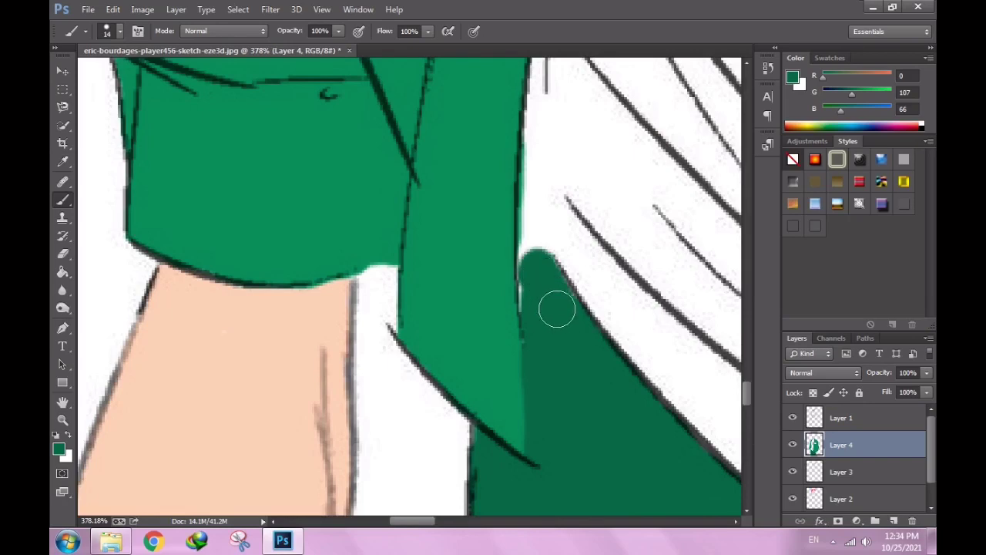
pyautogui.scroll(-3, 538, 295)
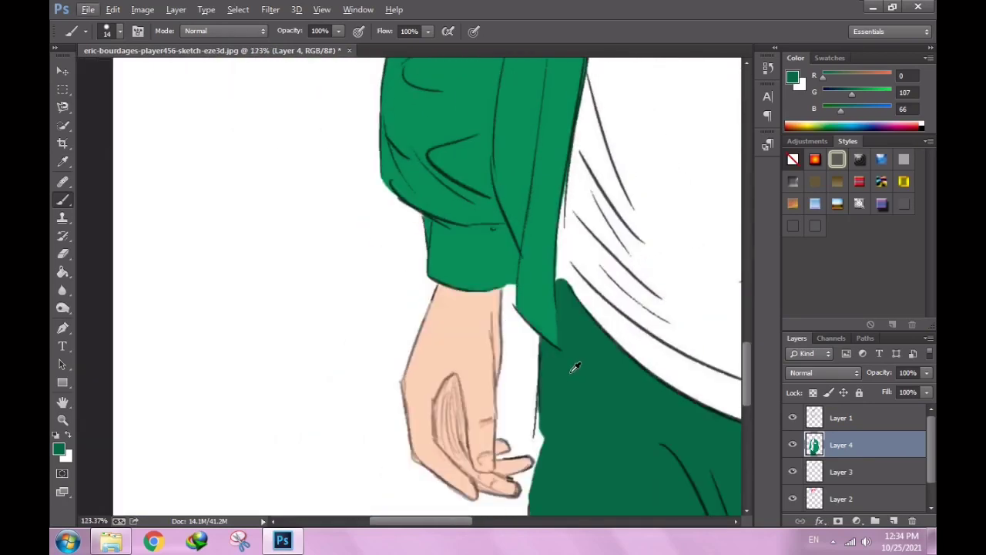
pyautogui.scroll(-3, 571, 367)
pyautogui.scroll(2, 462, 347)
pyautogui.scroll(3, 351, 370)
pyautogui.scroll(3, 350, 369)
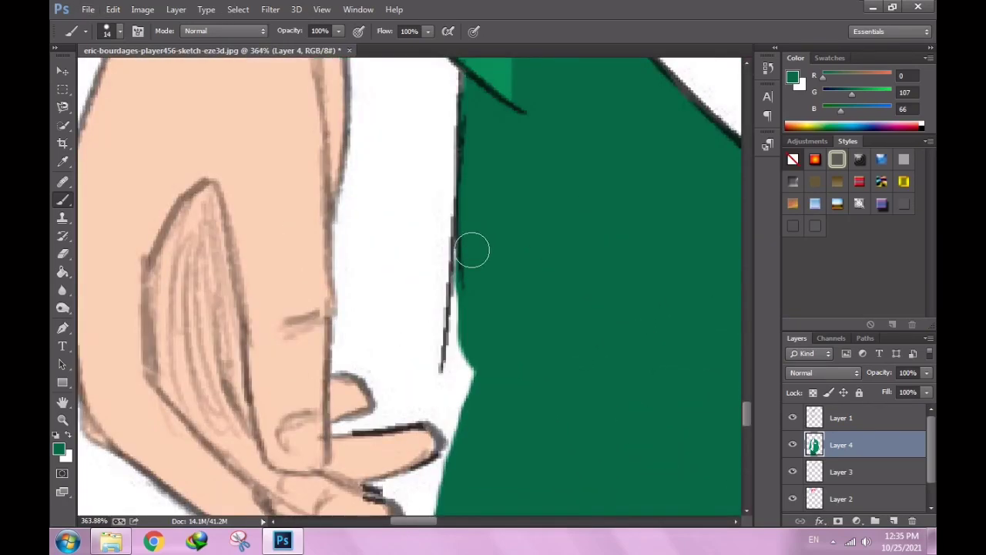
pyautogui.moveTo(487, 400); pyautogui.dragTo(471, 430)
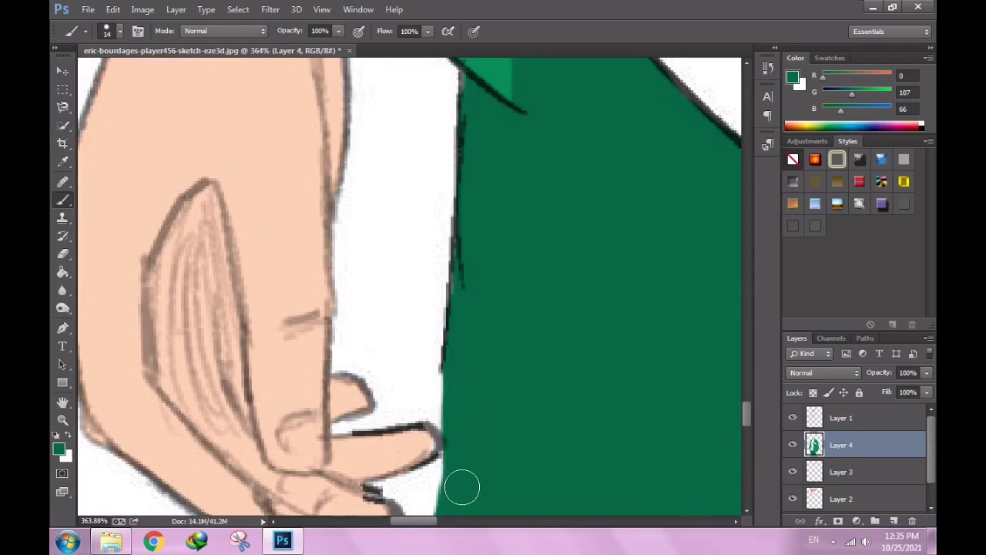
pyautogui.scroll(-3, 462, 487)
pyautogui.scroll(-4, 500, 346)
pyautogui.scroll(1, 480, 378)
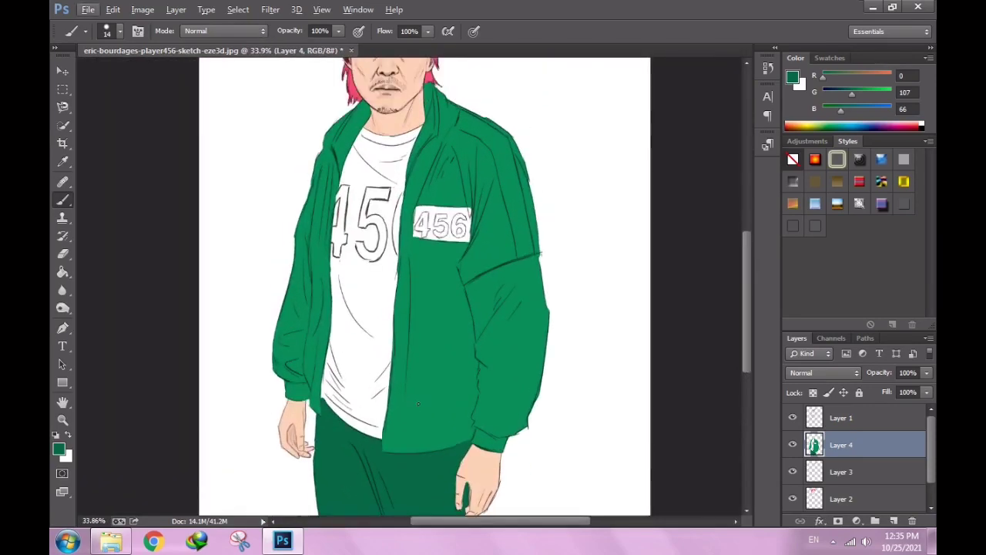
pyautogui.scroll(2, 418, 403)
# Add Layer 5 and set the foreground colour to grey 949494 (R148 G148 B148).
pyautogui.rightClick(555, 269)
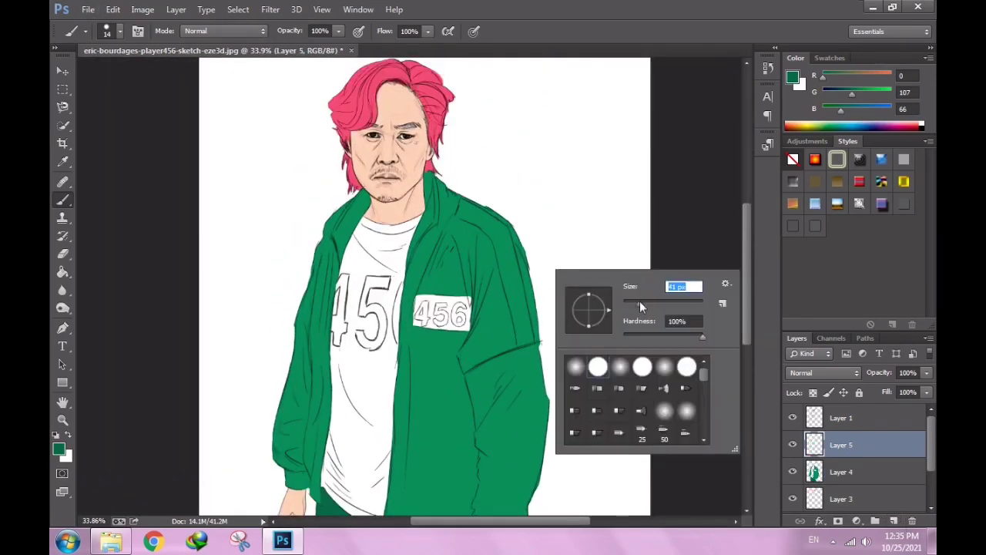
pyautogui.click(573, 181)
pyautogui.scroll(-1, 610, 147)
pyautogui.click(793, 78)
pyautogui.moveTo(506, 355); pyautogui.dragTo(503, 232)
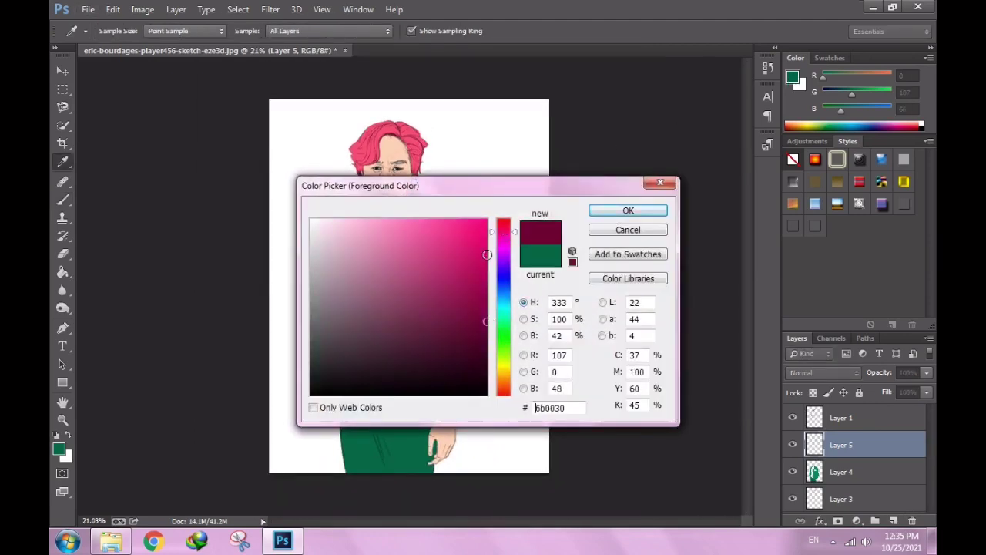
pyautogui.click(312, 290)
pyautogui.click(311, 313)
pyautogui.click(312, 286)
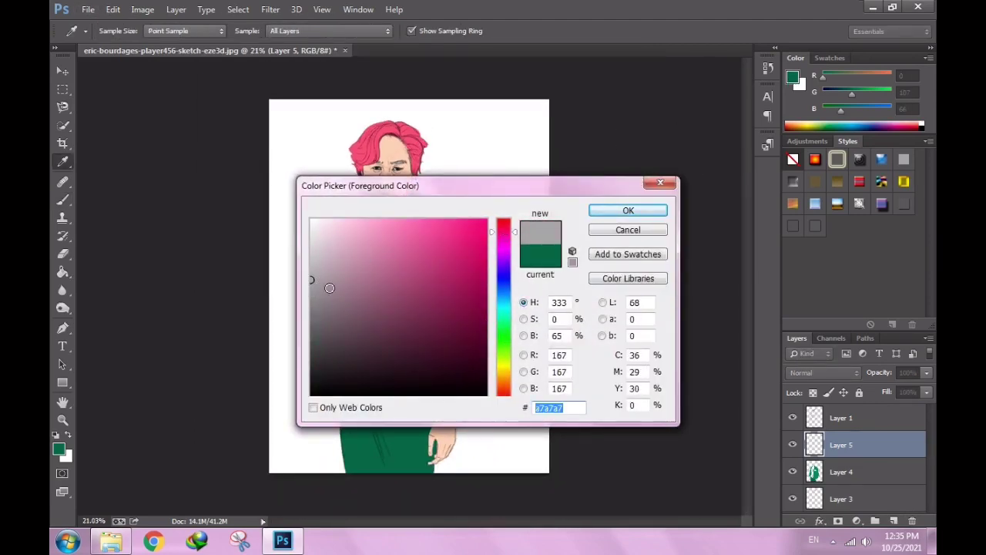
pyautogui.click(311, 293)
pyautogui.click(628, 211)
# Test grey brush strokes on the canvas and undo the large stroke.
pyautogui.moveTo(499, 174); pyautogui.dragTo(510, 194)
pyautogui.rightClick(564, 205)
pyautogui.moveTo(539, 102)
pyautogui.mouseDown()
pyautogui.moveTo(550, 158)
pyautogui.moveTo(554, 429)
pyautogui.mouseUp()
pyautogui.hotkey('ctrl', 'z')
pyautogui.press('e')
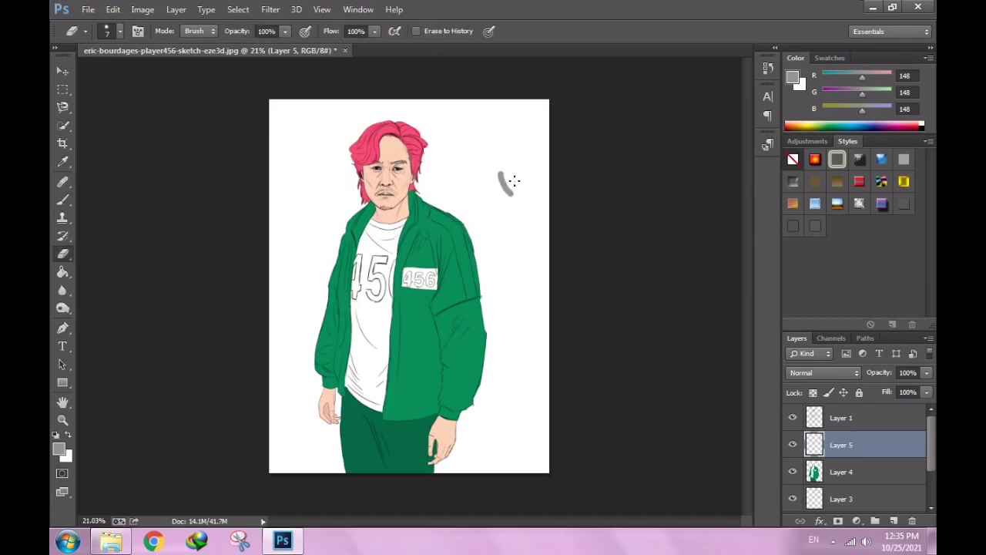
pyautogui.rightClick(505, 185)
pyautogui.press('Return')
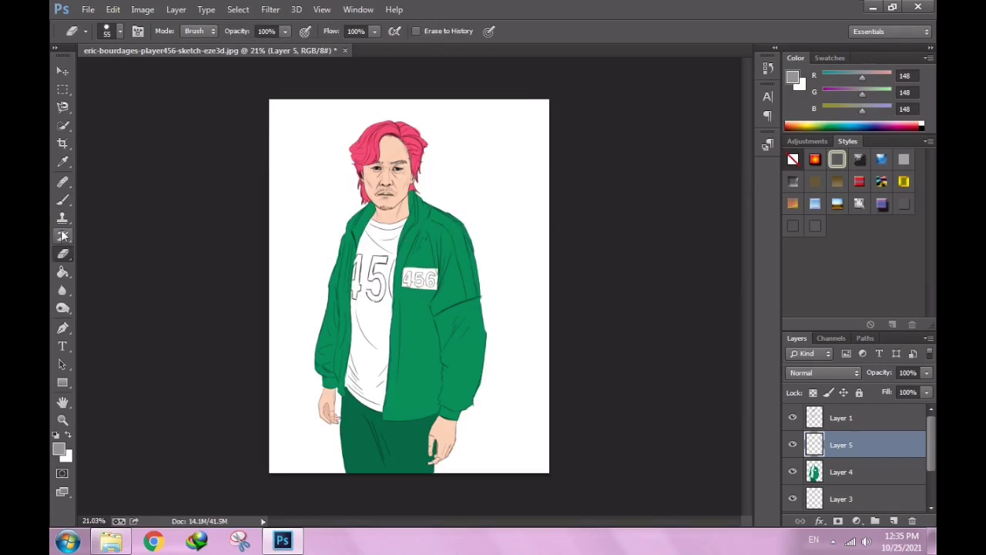
# Try grey fills with the Paint Bucket, undo them, and return to the Brush.
pyautogui.click(63, 271)
pyautogui.hotkey('alt', 'BackSpace')
pyautogui.hotkey('ctrl', 'z')
pyautogui.scroll(2, 433, 148)
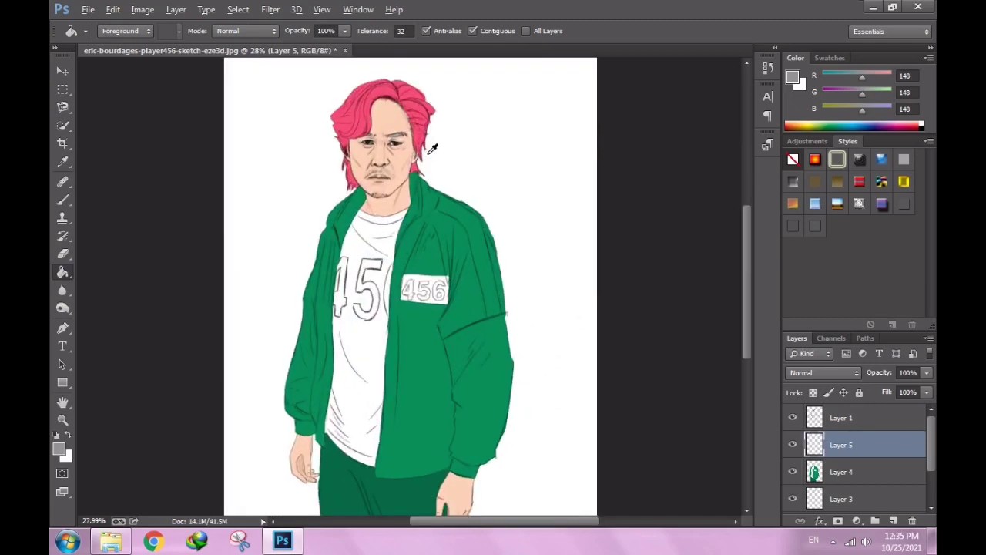
pyautogui.scroll(1, 434, 148)
pyautogui.scroll(-3, 431, 220)
pyautogui.click(624, 423)
pyautogui.hotkey('ctrl', 'z')
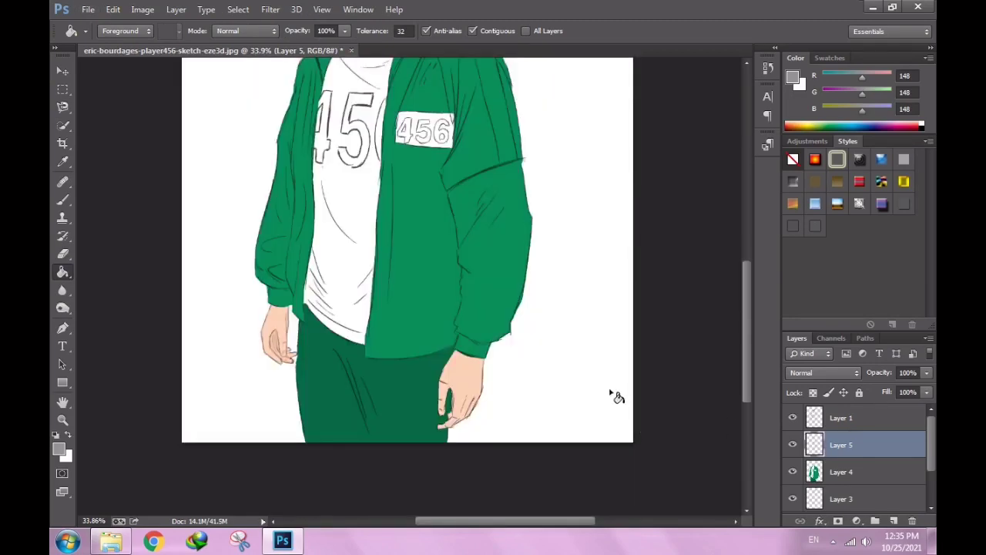
pyautogui.press('b')
pyautogui.scroll(-2, 214, 388)
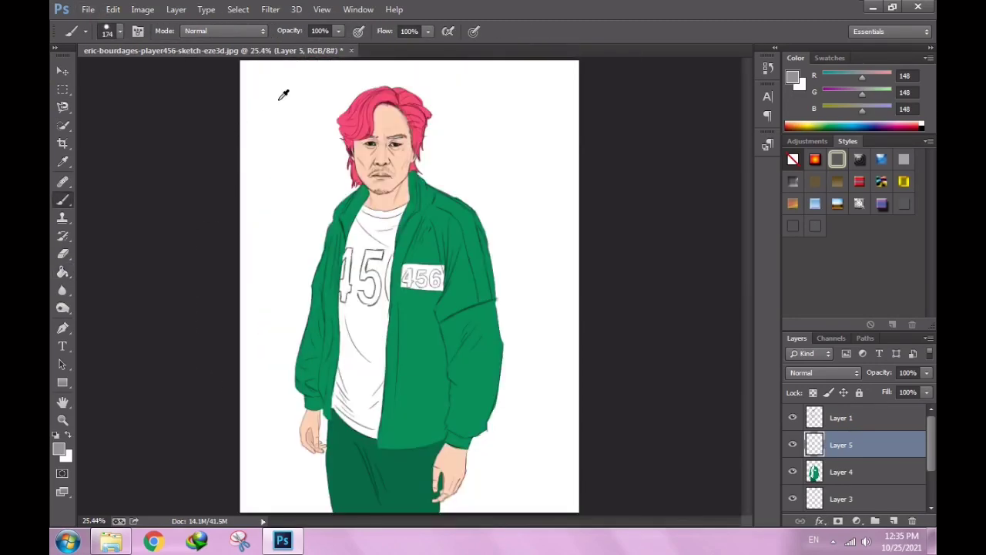
# Paint grey along the canvas's top, left and right edges.
pyautogui.scroll(2, 283, 94)
pyautogui.moveTo(309, 126); pyautogui.dragTo(258, 78)
pyautogui.scroll(1, 257, 78)
pyautogui.moveTo(249, 198)
pyautogui.mouseDown()
pyautogui.moveTo(693, 152)
pyautogui.moveTo(257, 187)
pyautogui.moveTo(235, 280)
pyautogui.moveTo(288, 241)
pyautogui.moveTo(726, 262)
pyautogui.mouseUp()
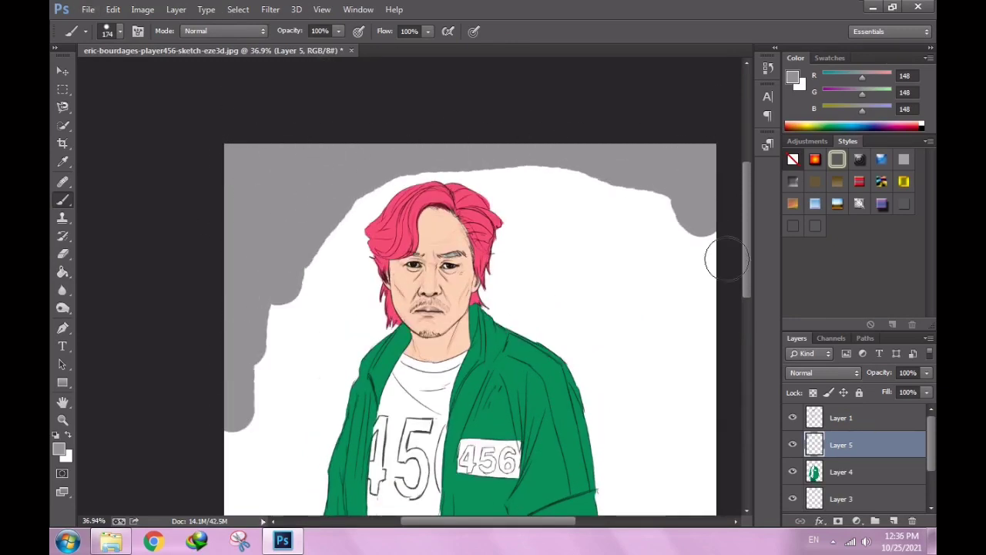
pyautogui.scroll(-2, 726, 261)
pyautogui.scroll(1, 509, 308)
pyautogui.moveTo(539, 131); pyautogui.dragTo(539, 431)
# With a 97 px brush, paint grey over the right-side and lower background.
pyautogui.rightClick(566, 343)
pyautogui.moveTo(693, 383); pyautogui.dragTo(668, 383)
pyautogui.moveTo(524, 143); pyautogui.dragTo(526, 239)
pyautogui.scroll(2, 541, 396)
pyautogui.scroll(3, 516, 419)
pyautogui.scroll(3, 516, 418)
pyautogui.moveTo(480, 379); pyautogui.dragTo(262, 385)
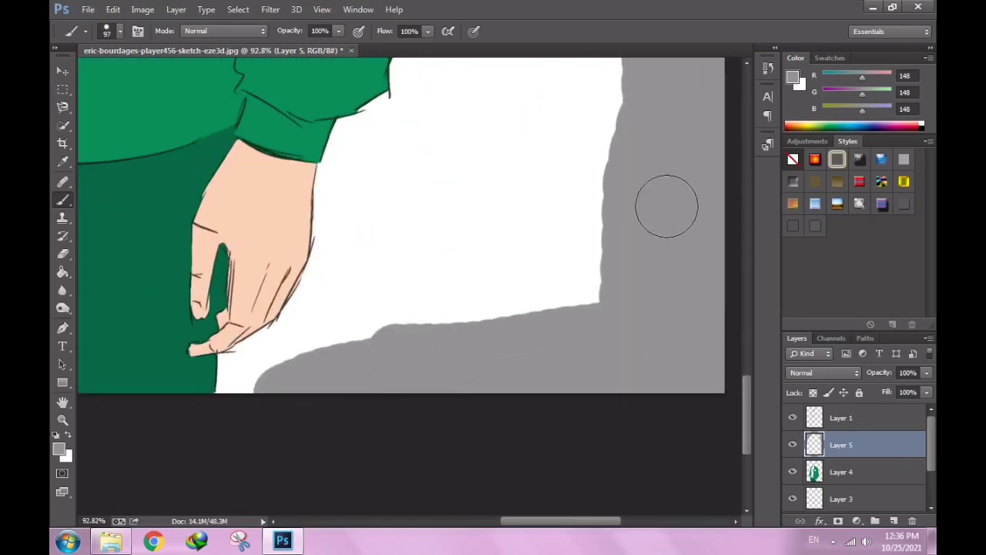
pyautogui.moveTo(666, 206)
pyautogui.mouseDown()
pyautogui.moveTo(419, 352)
pyautogui.moveTo(522, 260)
pyautogui.mouseUp()
pyautogui.scroll(-8, 510, 231)
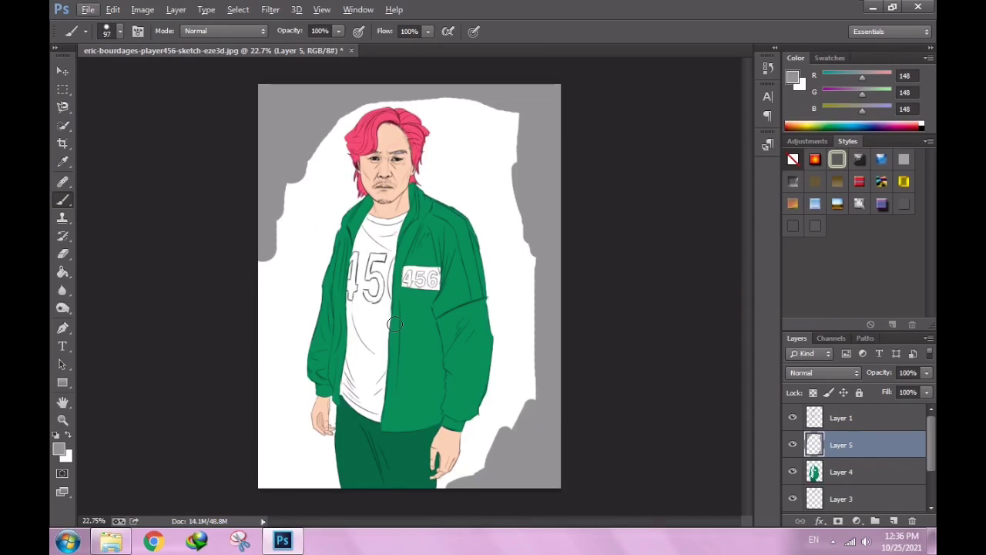
# Shrink the brush to 33 px and paint grey over the white below the hand.
pyautogui.scroll(6, 456, 233)
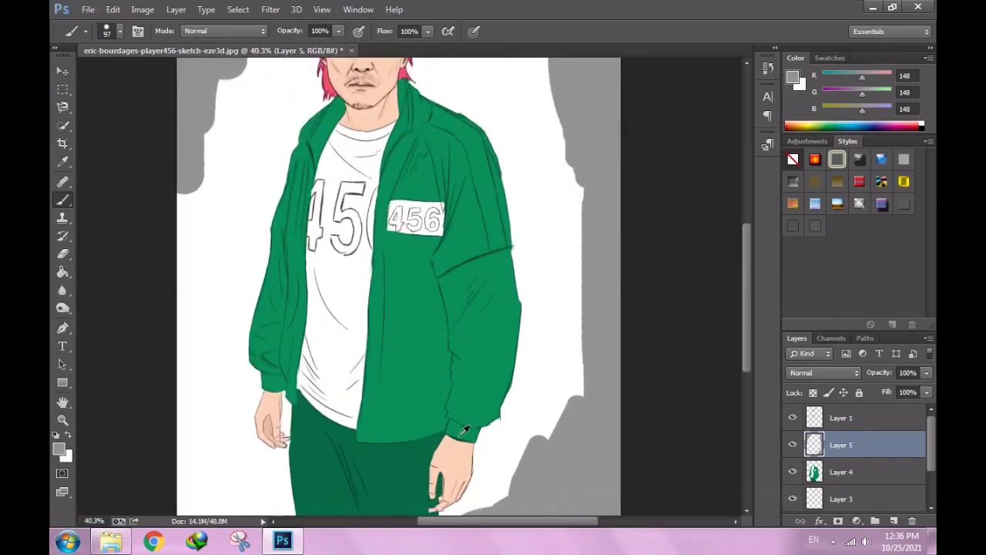
pyautogui.scroll(5, 473, 347)
pyautogui.scroll(3, 442, 300)
pyautogui.rightClick(531, 270)
pyautogui.moveTo(611, 302); pyautogui.dragTo(602, 302)
pyautogui.moveTo(416, 308)
pyautogui.mouseDown()
pyautogui.moveTo(379, 370)
pyautogui.moveTo(319, 374)
pyautogui.moveTo(315, 352)
pyautogui.moveTo(314, 375)
pyautogui.moveTo(319, 279)
pyautogui.moveTo(375, 271)
pyautogui.moveTo(420, 211)
pyautogui.mouseUp()
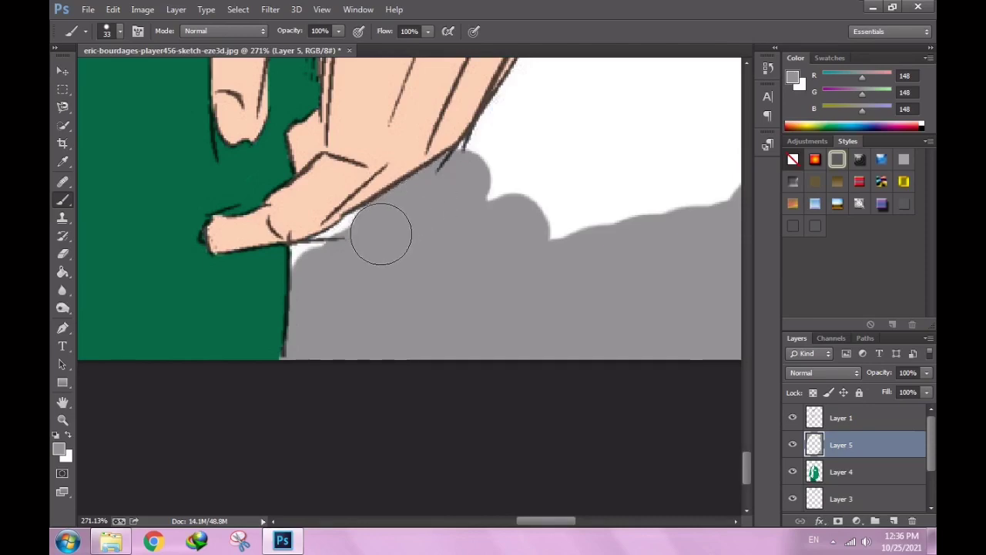
# Cover the remaining white patches below and right of the hand with grey.
pyautogui.scroll(3, 334, 260)
pyautogui.rightClick(547, 260)
pyautogui.press('Return')
pyautogui.moveTo(359, 265)
pyautogui.mouseDown()
pyautogui.moveTo(362, 231)
pyautogui.moveTo(379, 228)
pyautogui.mouseUp()
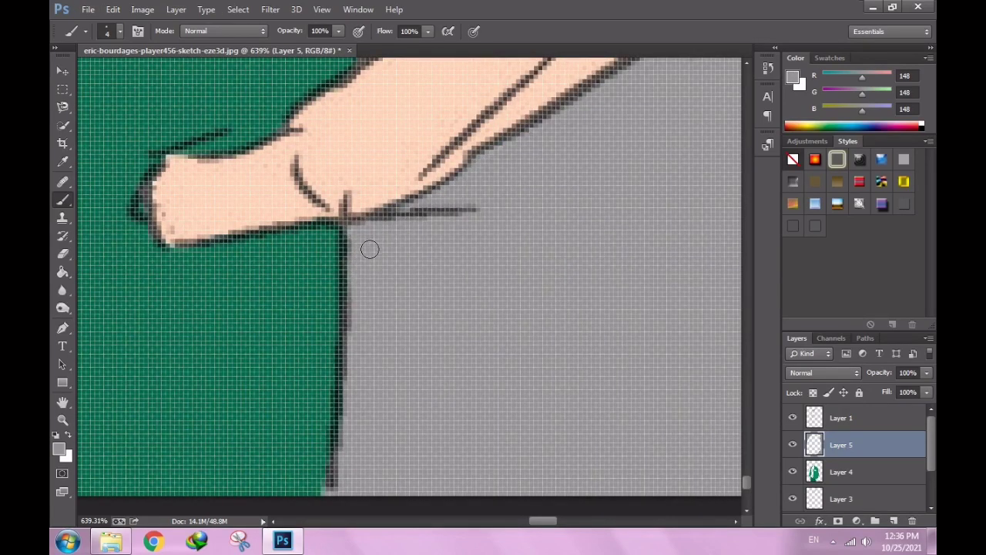
pyautogui.scroll(-3, 463, 255)
pyautogui.scroll(-2, 573, 255)
pyautogui.scroll(2, 539, 308)
pyautogui.rightClick(534, 352)
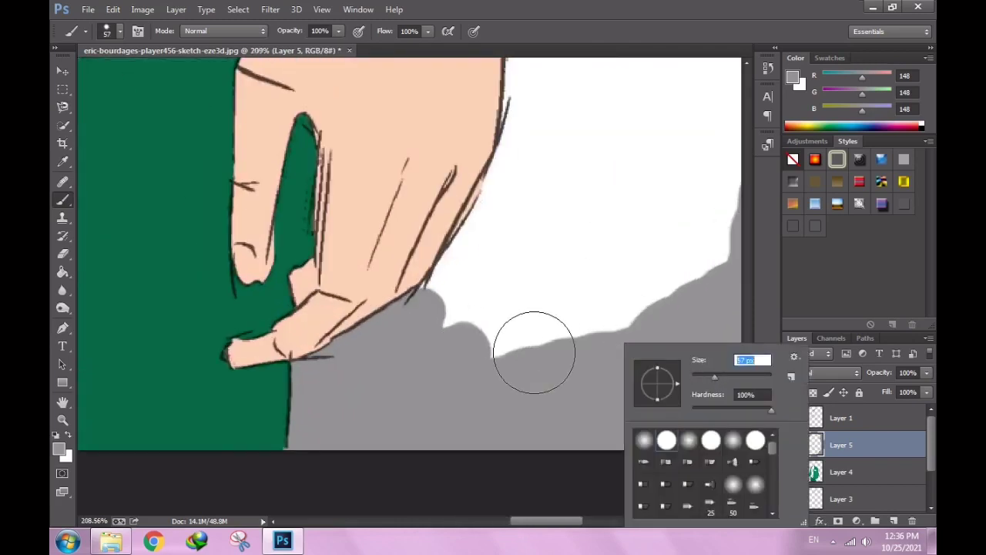
pyautogui.press('Return')
pyautogui.moveTo(534, 352)
pyautogui.mouseDown()
pyautogui.moveTo(458, 323)
pyautogui.moveTo(722, 269)
pyautogui.moveTo(493, 299)
pyautogui.moveTo(419, 348)
pyautogui.moveTo(517, 198)
pyautogui.mouseUp()
pyautogui.scroll(2, 493, 309)
# Paint grey cloud bumps into the white area near the skin, filling the notches up to the skin edge.
pyautogui.scroll(-5, 545, 211)
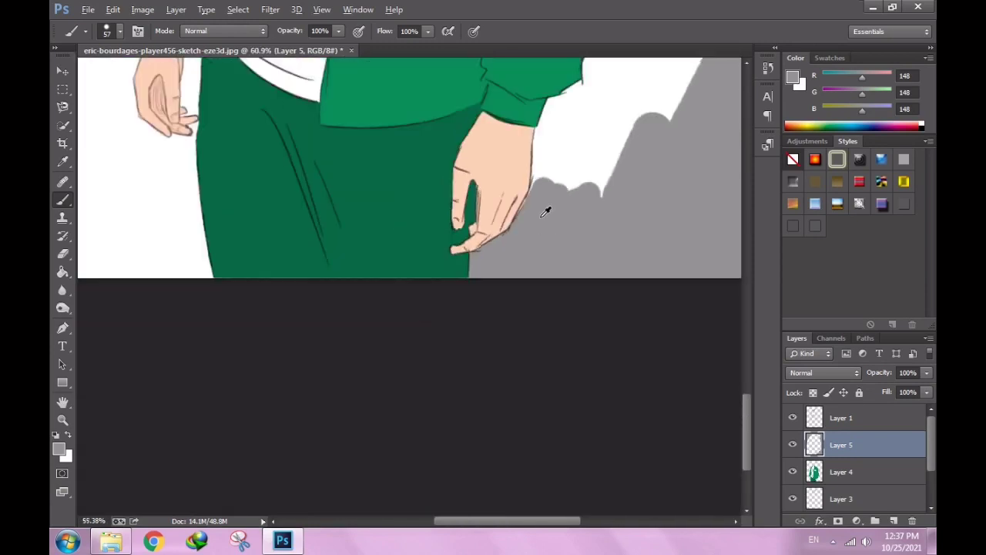
pyautogui.scroll(3, 545, 211)
pyautogui.scroll(2, 612, 97)
pyautogui.moveTo(198, 347); pyautogui.dragTo(217, 264)
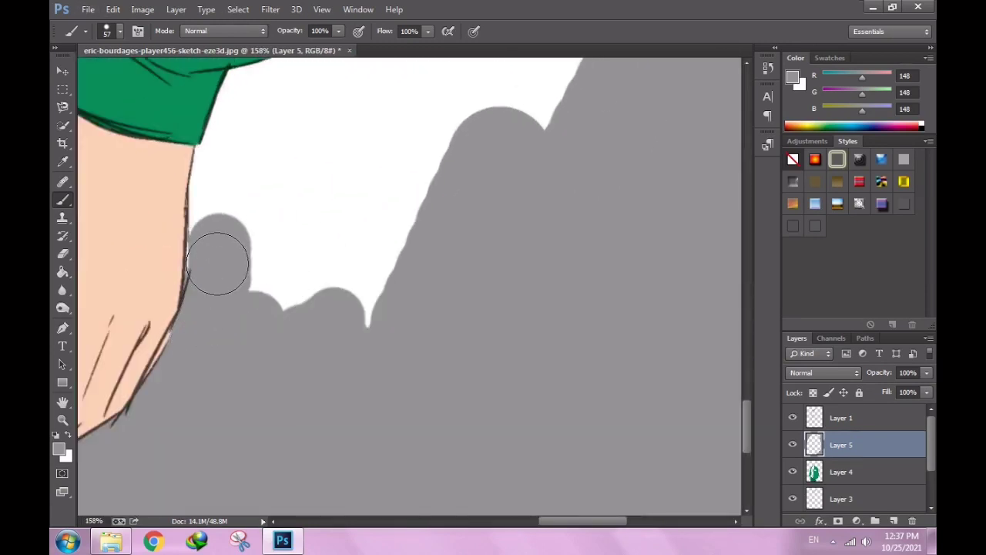
pyautogui.moveTo(228, 310)
pyautogui.mouseDown()
pyautogui.moveTo(221, 182)
pyautogui.moveTo(363, 249)
pyautogui.moveTo(416, 154)
pyautogui.mouseUp()
pyautogui.scroll(3, 260, 334)
pyautogui.moveTo(260, 335); pyautogui.dragTo(374, 259)
pyautogui.scroll(2, 312, 325)
pyautogui.moveTo(313, 325); pyautogui.dragTo(272, 313)
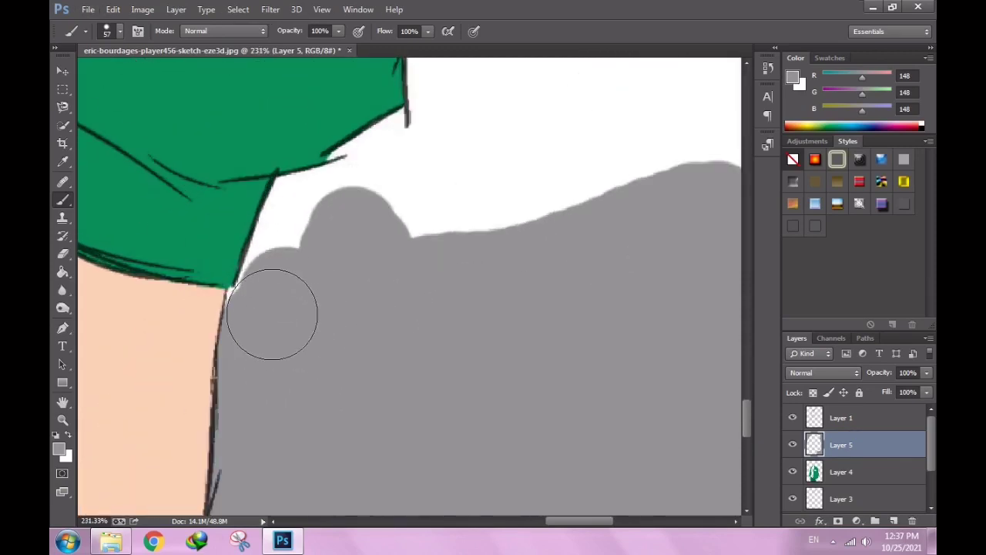
# Shrink the brush to 19 px and paint a thin grey stroke toward the sleeve.
pyautogui.rightClick(319, 286)
pyautogui.press('Escape')
pyautogui.rightClick(385, 357)
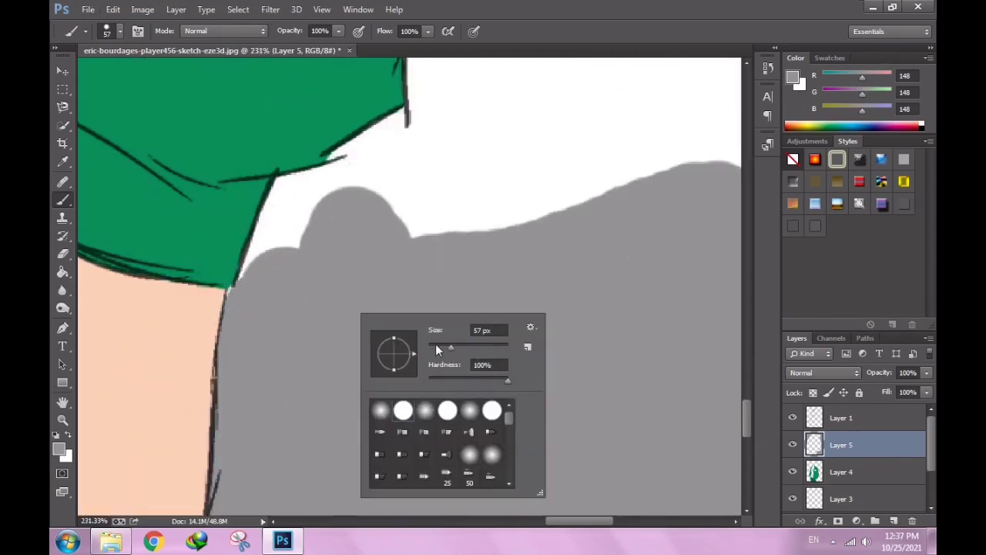
pyautogui.press('Return')
pyautogui.scroll(1, 241, 297)
pyautogui.scroll(1, 242, 293)
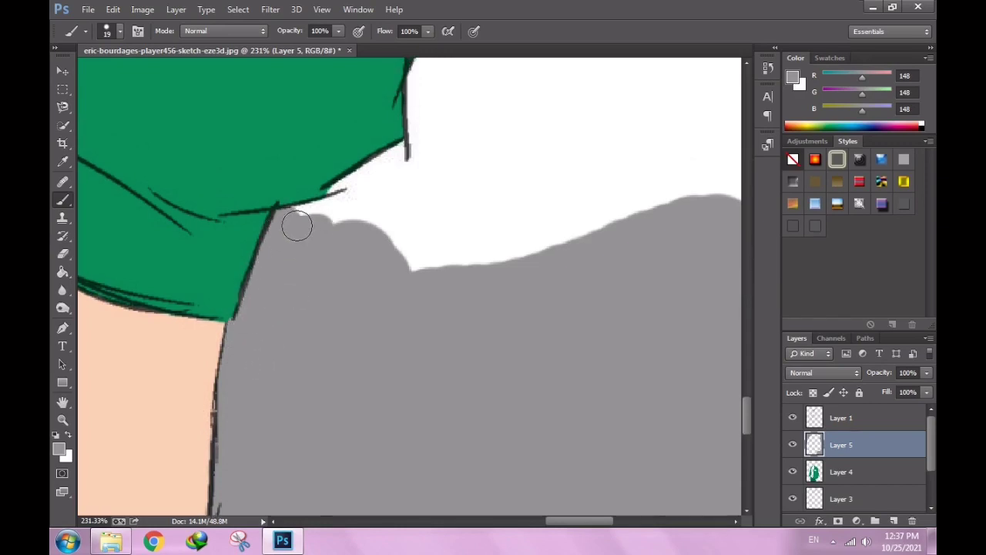
pyautogui.moveTo(297, 225); pyautogui.dragTo(440, 155)
# Make Layer 4 the working layer, toggle eraser and brush, and enlarge the brush.
pyautogui.scroll(-2, 423, 228)
pyautogui.scroll(2, 400, 239)
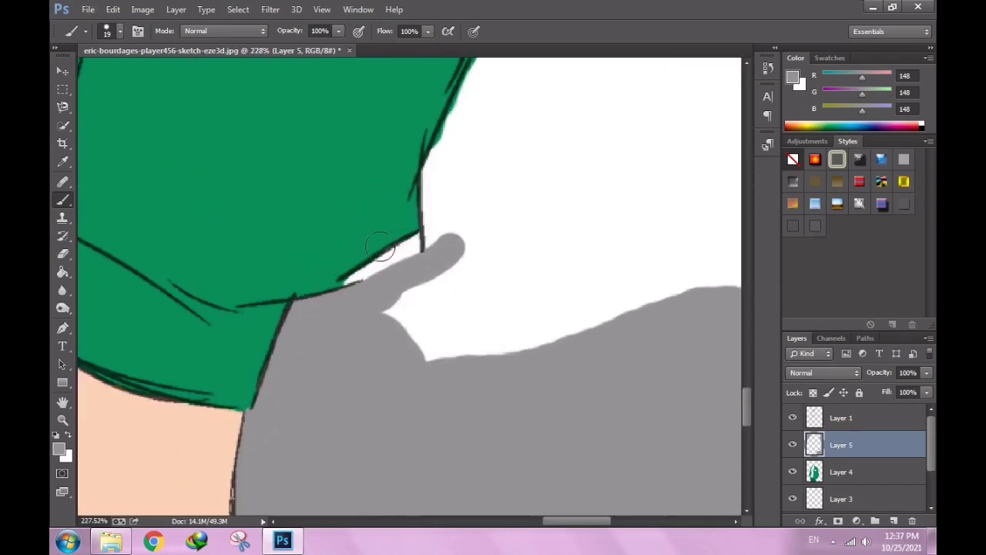
pyautogui.click(867, 475)
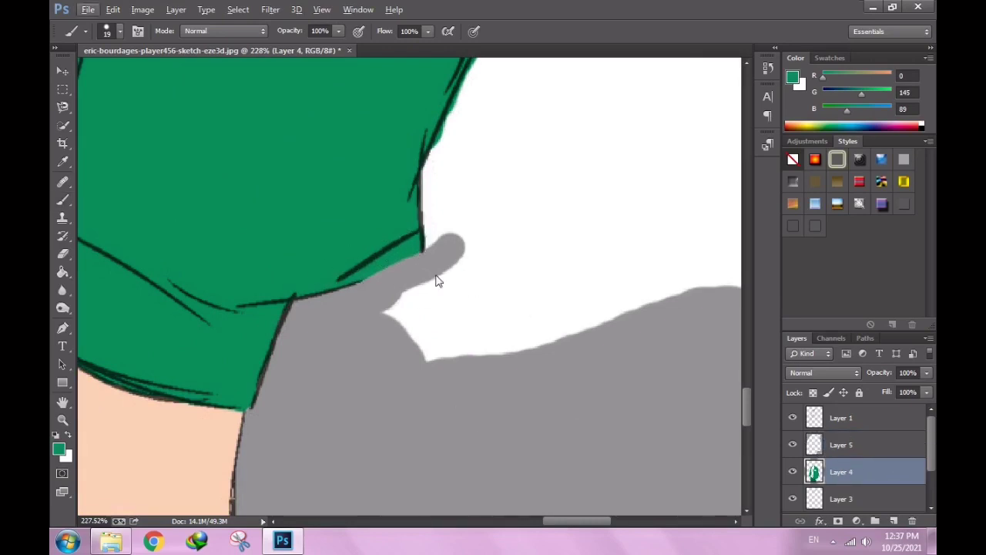
pyautogui.press('e')
pyautogui.press('b')
pyautogui.hotkey('alt', ']')
pyautogui.moveTo(397, 343); pyautogui.dragTo(447, 296)
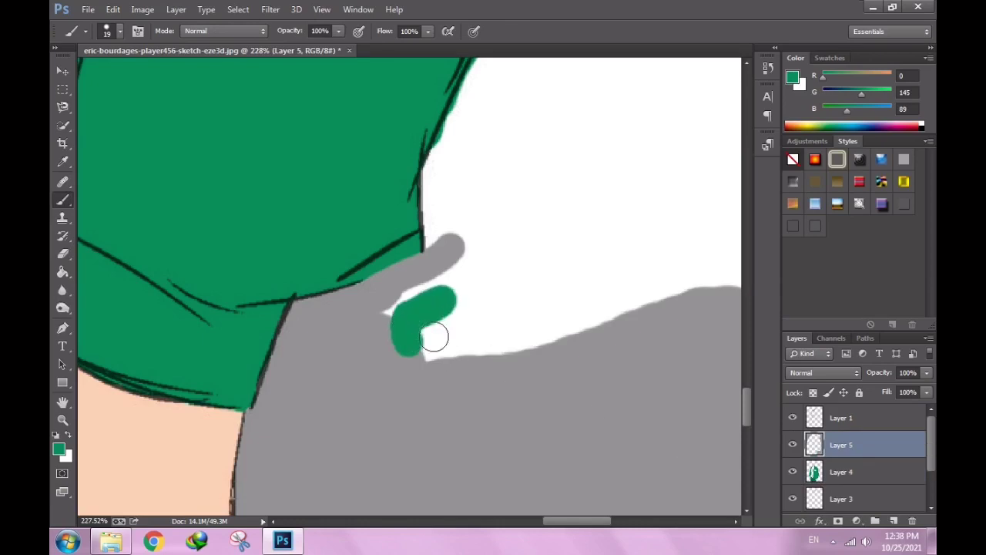
# Sample the gray background and paint it over the white gap, extending up the sleeve edge.
pyautogui.keyDown('alt'); pyautogui.click(434, 334); pyautogui.keyUp('alt')
pyautogui.moveTo(431, 331)
pyautogui.mouseDown()
pyautogui.moveTo(452, 347)
pyautogui.moveTo(492, 310)
pyautogui.moveTo(439, 228)
pyautogui.mouseUp()
pyautogui.moveTo(436, 174); pyautogui.dragTo(478, 83)
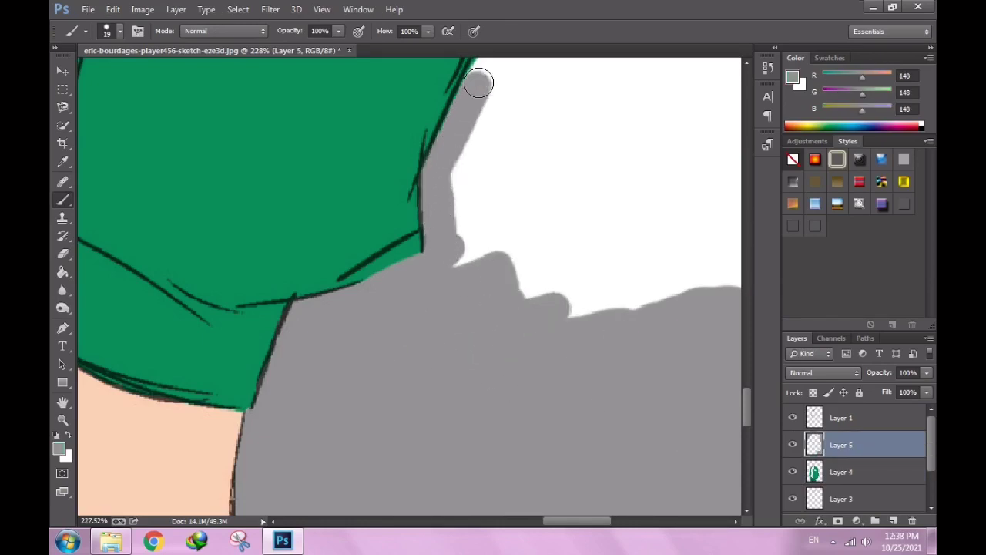
pyautogui.scroll(-2, 489, 242)
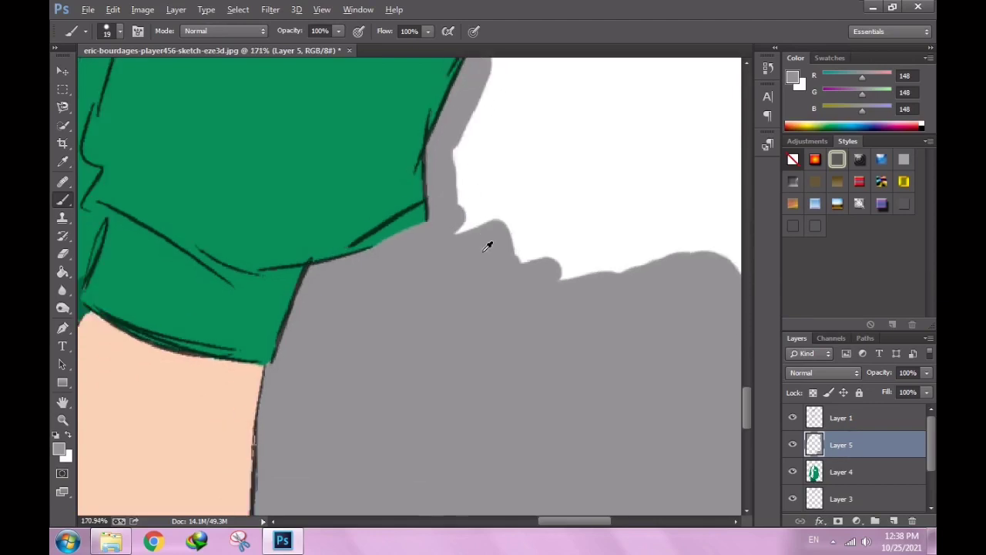
pyautogui.scroll(-5, 489, 242)
pyautogui.scroll(3, 557, 242)
pyautogui.rightClick(632, 372)
# Enlarge the brush to 96 px and paint gray along the figure's right side and lower jacket edge.
pyautogui.moveTo(631, 378); pyautogui.dragTo(643, 375)
pyautogui.press('Return')
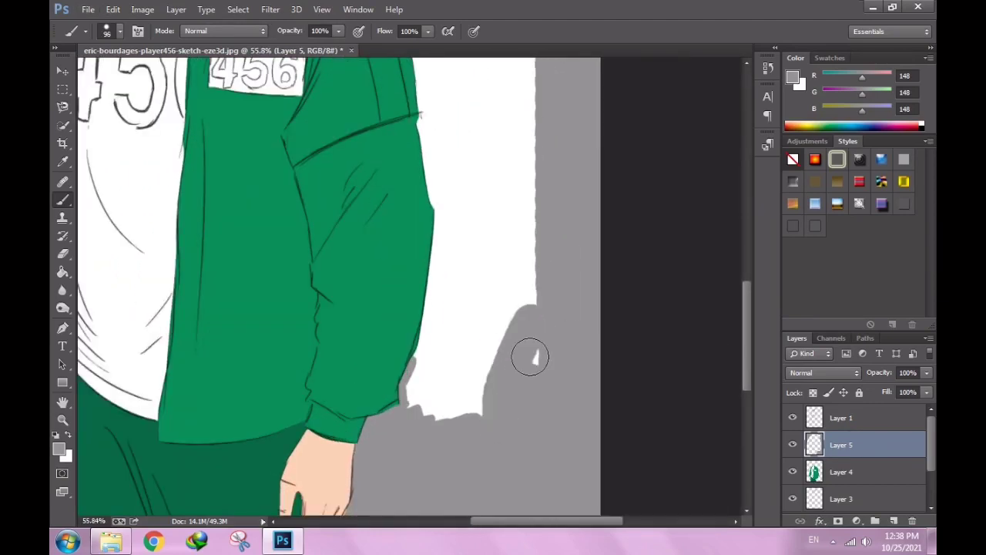
pyautogui.moveTo(535, 355)
pyautogui.mouseDown()
pyautogui.moveTo(423, 429)
pyautogui.moveTo(486, 352)
pyautogui.mouseUp()
pyautogui.scroll(3, 538, 194)
pyautogui.moveTo(538, 194); pyautogui.dragTo(532, 312)
pyautogui.scroll(-2, 532, 312)
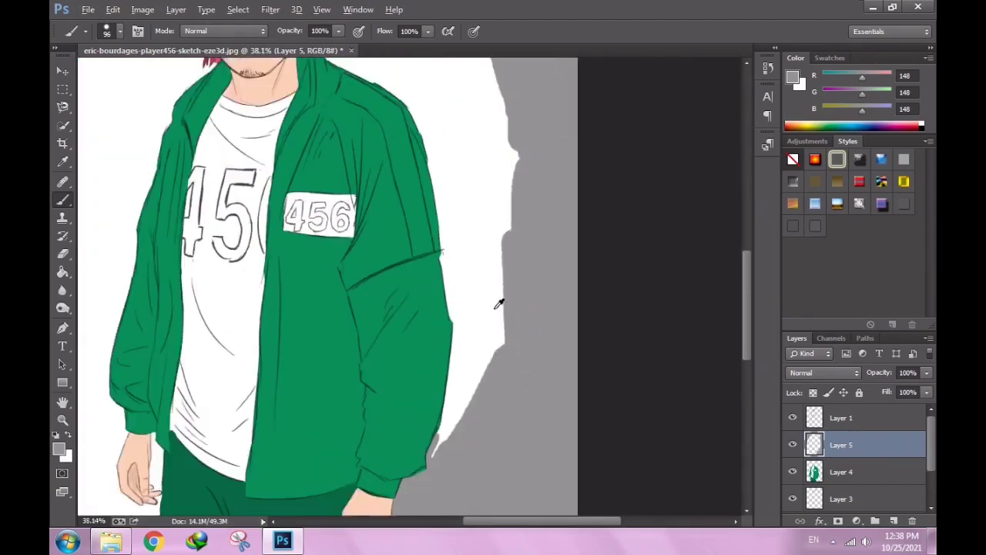
pyautogui.scroll(3, 462, 309)
pyautogui.moveTo(451, 458); pyautogui.dragTo(503, 305)
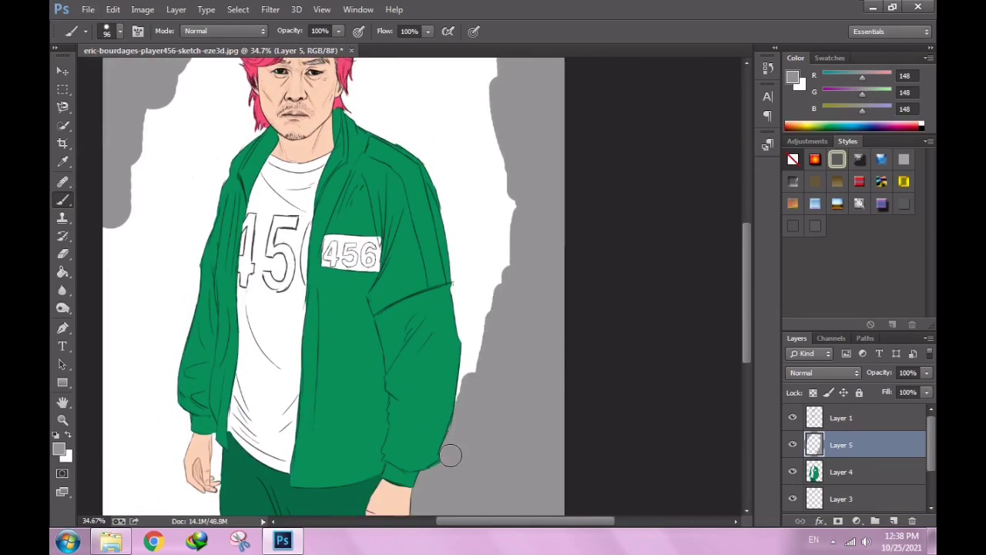
# Paint gray upward beside the jacket edge, covering the white gap next to the green.
pyautogui.scroll(2, 450, 456)
pyautogui.scroll(3, 457, 447)
pyautogui.moveTo(458, 453); pyautogui.dragTo(527, 260)
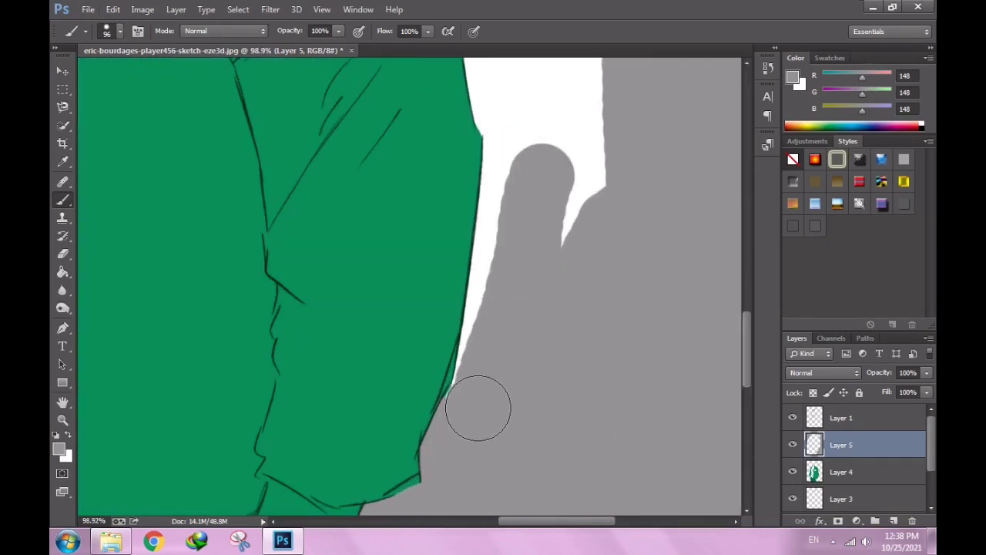
pyautogui.scroll(2, 478, 408)
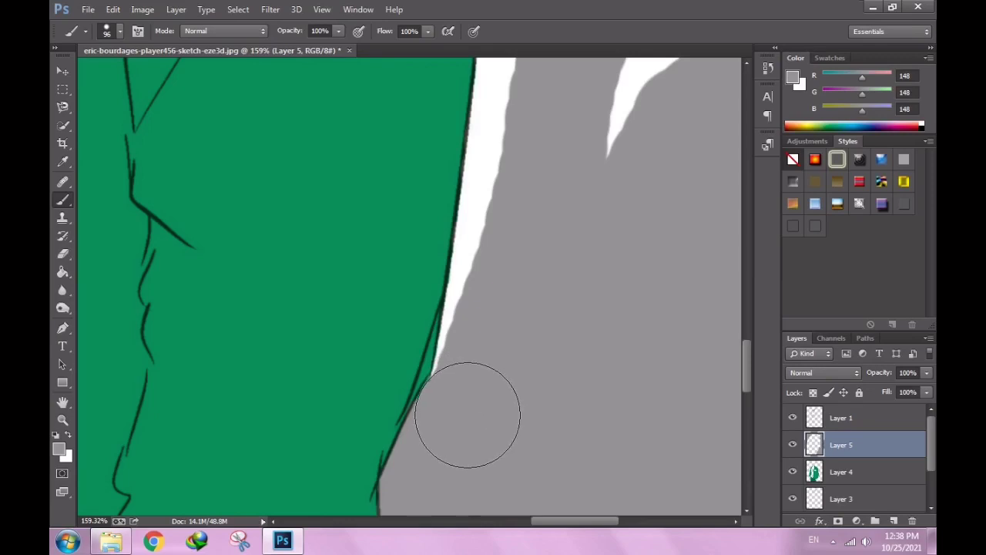
pyautogui.scroll(1, 484, 374)
pyautogui.moveTo(485, 375); pyautogui.dragTo(488, 429)
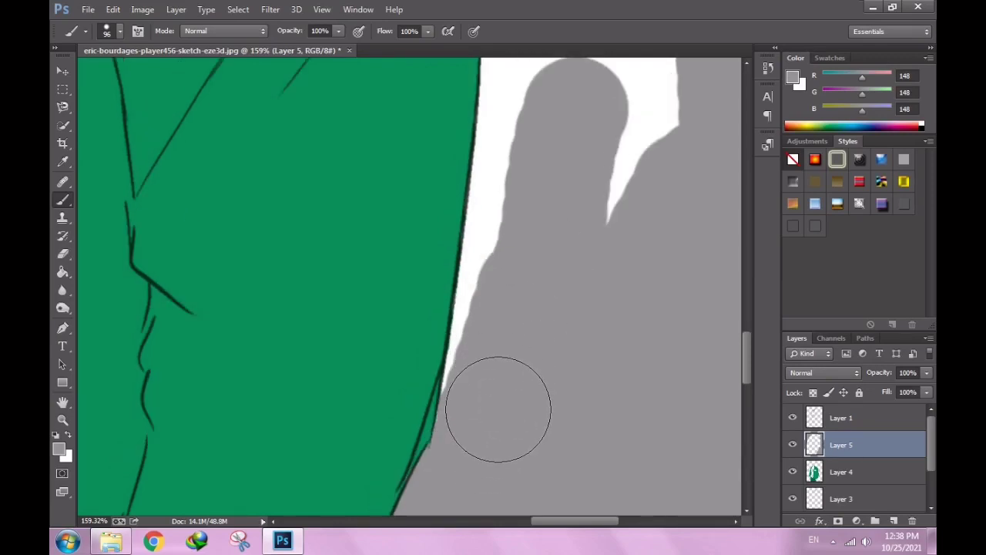
pyautogui.scroll(1, 527, 397)
pyautogui.moveTo(527, 397); pyautogui.dragTo(504, 377)
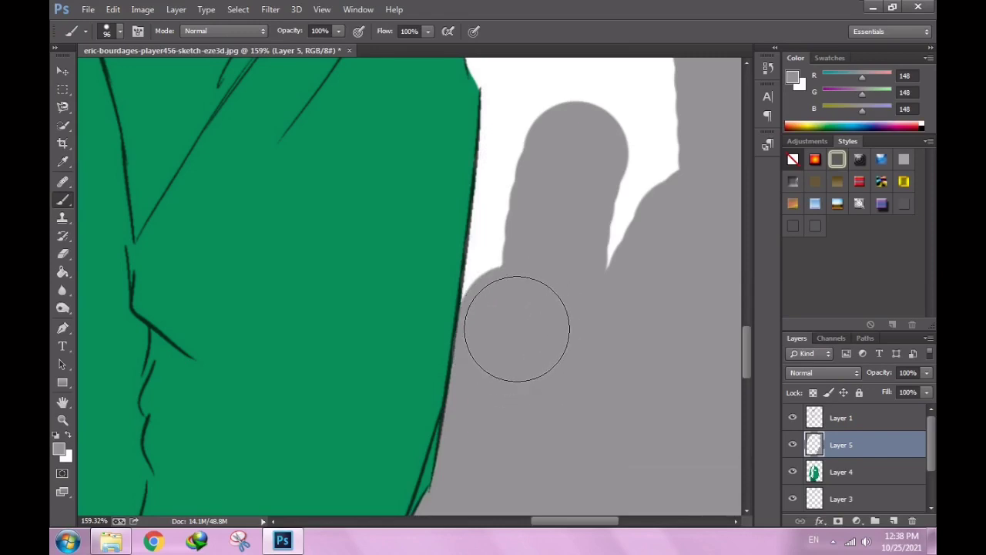
# Fill more of the white gap along the green edge and the upper white area with gray.
pyautogui.scroll(1, 516, 324)
pyautogui.moveTo(543, 331)
pyautogui.mouseDown()
pyautogui.moveTo(535, 322)
pyautogui.moveTo(524, 330)
pyautogui.moveTo(532, 198)
pyautogui.moveTo(516, 353)
pyautogui.mouseUp()
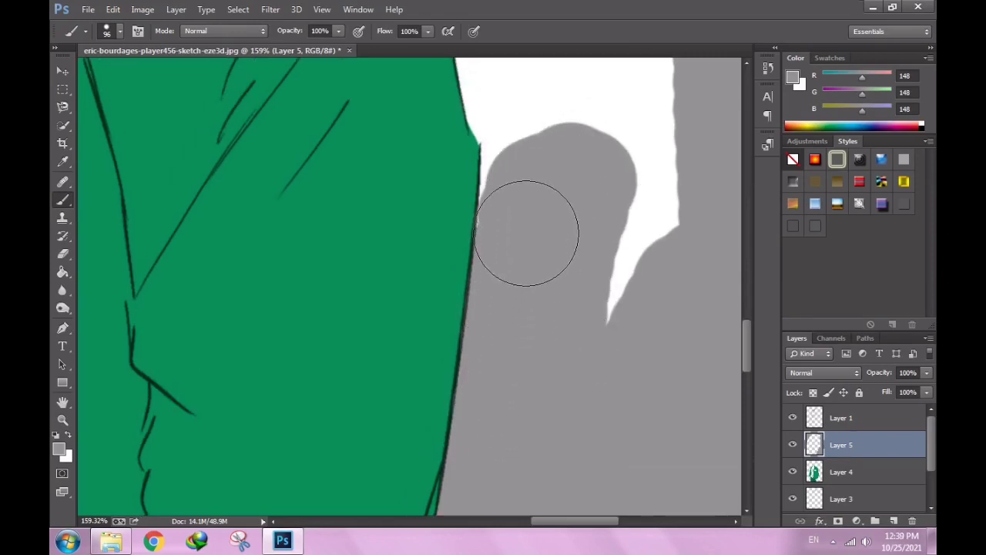
pyautogui.moveTo(527, 233)
pyautogui.mouseDown()
pyautogui.moveTo(534, 164)
pyautogui.moveTo(513, 340)
pyautogui.mouseUp()
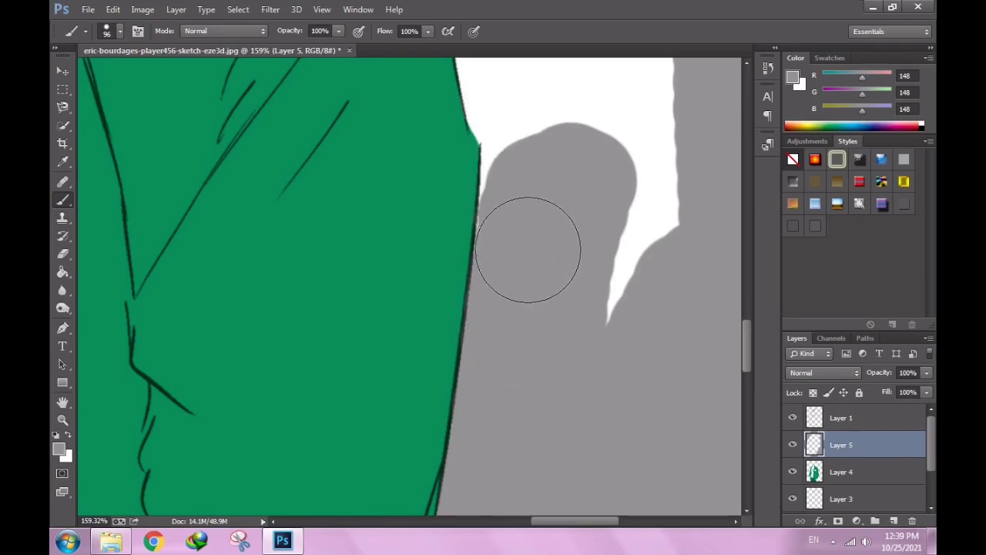
pyautogui.moveTo(525, 224)
pyautogui.mouseDown()
pyautogui.moveTo(531, 126)
pyautogui.moveTo(654, 177)
pyautogui.mouseUp()
pyautogui.scroll(3, 654, 231)
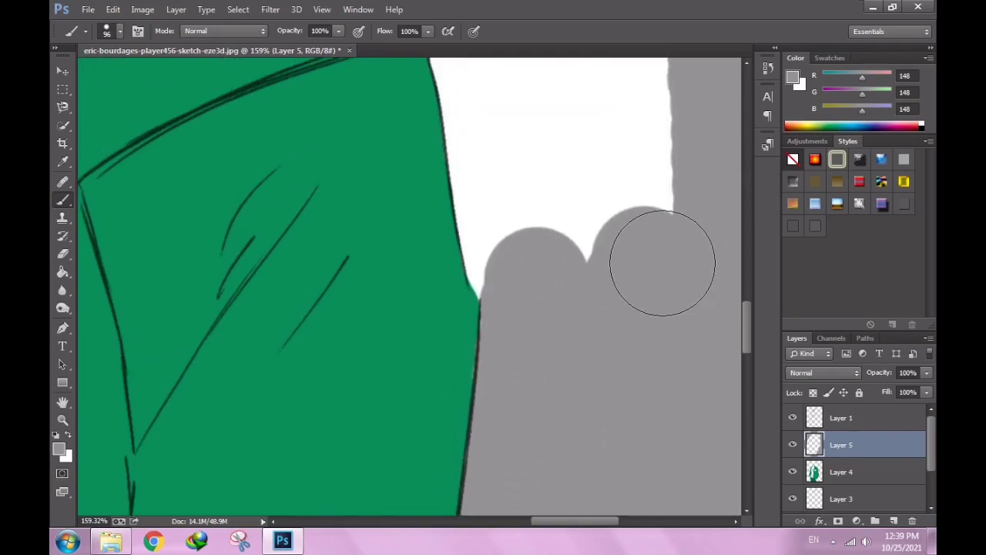
pyautogui.moveTo(661, 260); pyautogui.dragTo(544, 241)
pyautogui.scroll(1, 586, 192)
pyautogui.moveTo(625, 161); pyautogui.dragTo(697, 119)
pyautogui.moveTo(539, 222)
pyautogui.mouseDown()
pyautogui.moveTo(526, 221)
pyautogui.moveTo(517, 363)
pyautogui.mouseUp()
# Extend gray upward along the green edge and fill the remaining white gap there.
pyautogui.scroll(3, 520, 382)
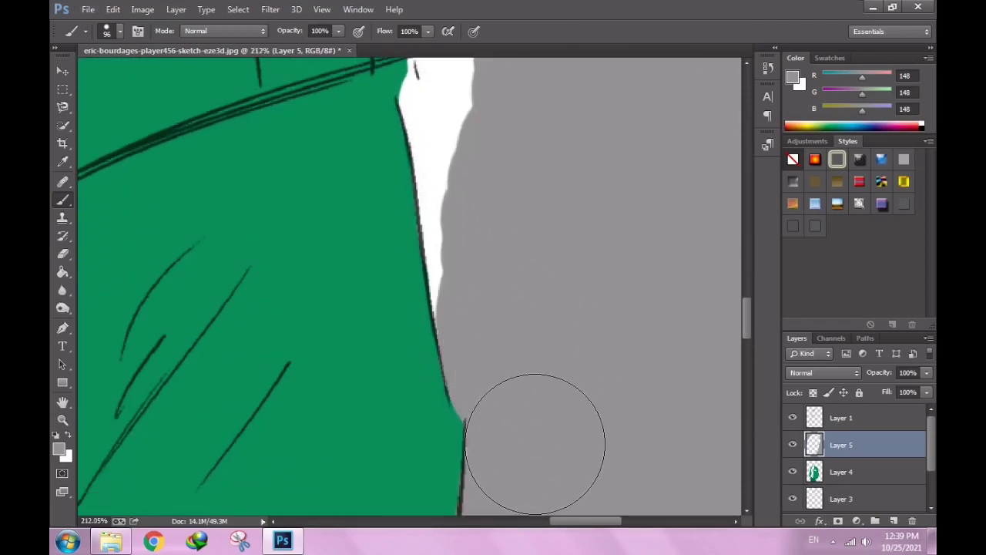
pyautogui.scroll(1, 515, 347)
pyautogui.moveTo(500, 325); pyautogui.dragTo(488, 205)
pyautogui.scroll(2, 479, 130)
pyautogui.scroll(2, 479, 130)
pyautogui.rightClick(520, 301)
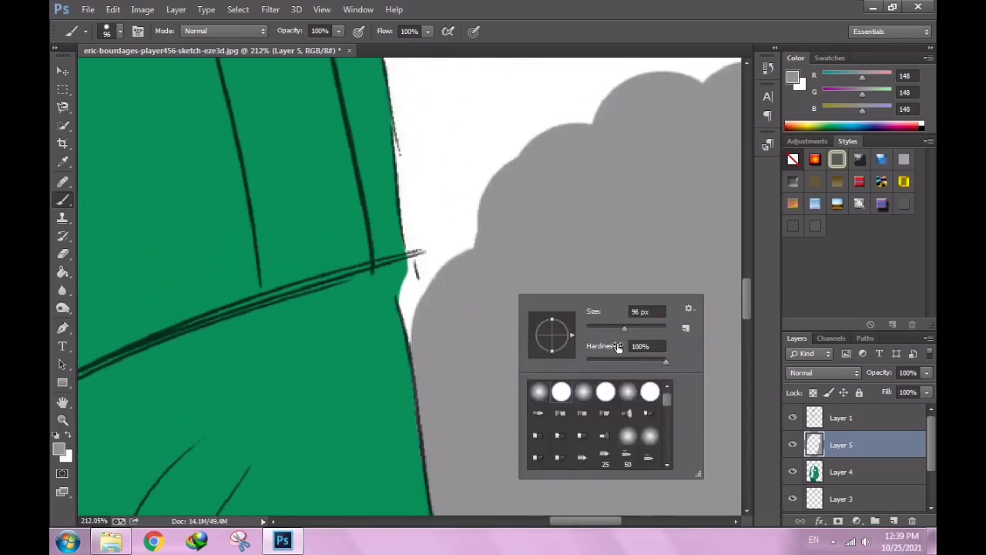
pyautogui.moveTo(417, 327)
pyautogui.mouseDown()
pyautogui.moveTo(431, 270)
pyautogui.moveTo(414, 213)
pyautogui.moveTo(476, 243)
pyautogui.mouseUp()
# Enlarge the brush and cover the white area right of the head and shoulder with gray.
pyautogui.scroll(-5, 476, 243)
pyautogui.scroll(3, 489, 254)
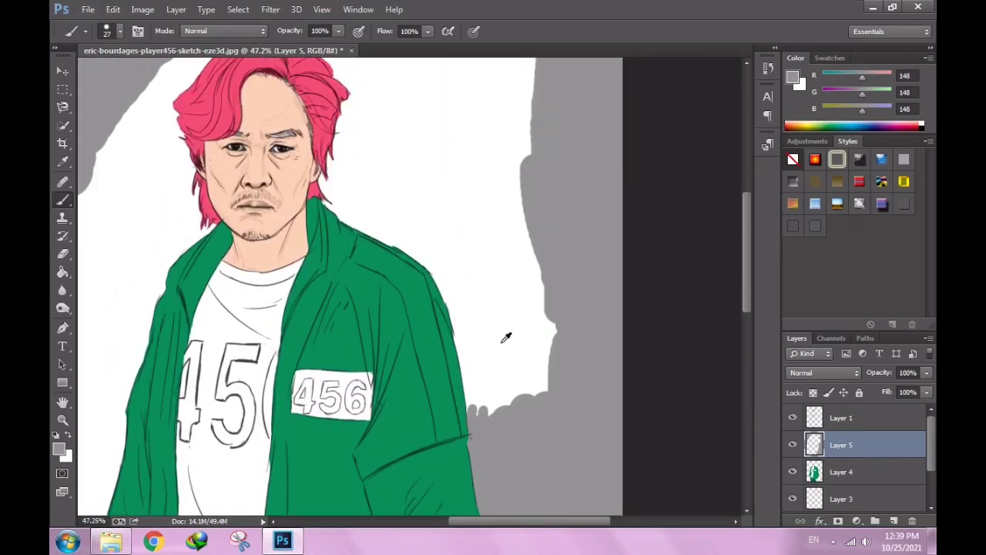
pyautogui.scroll(2, 506, 335)
pyautogui.rightClick(737, 374)
pyautogui.press('Return')
pyautogui.scroll(2, 524, 226)
pyautogui.scroll(-3, 559, 223)
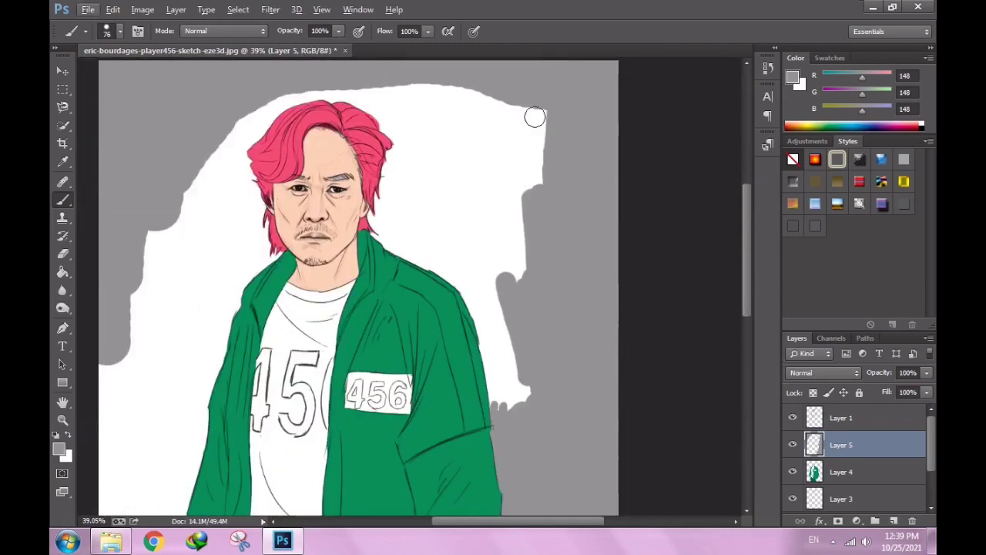
pyautogui.keyDown('alt'); pyautogui.rightClick(509, 149); pyautogui.keyUp('alt')
pyautogui.moveTo(486, 183)
pyautogui.mouseDown()
pyautogui.moveTo(457, 126)
pyautogui.moveTo(564, 396)
pyautogui.moveTo(560, 412)
pyautogui.mouseUp()
# With a 47 px brush, paint gray over sketchy shoulder-edge marks and the white sliver by the jacket.
pyautogui.scroll(1, 560, 346)
pyautogui.scroll(7, 560, 346)
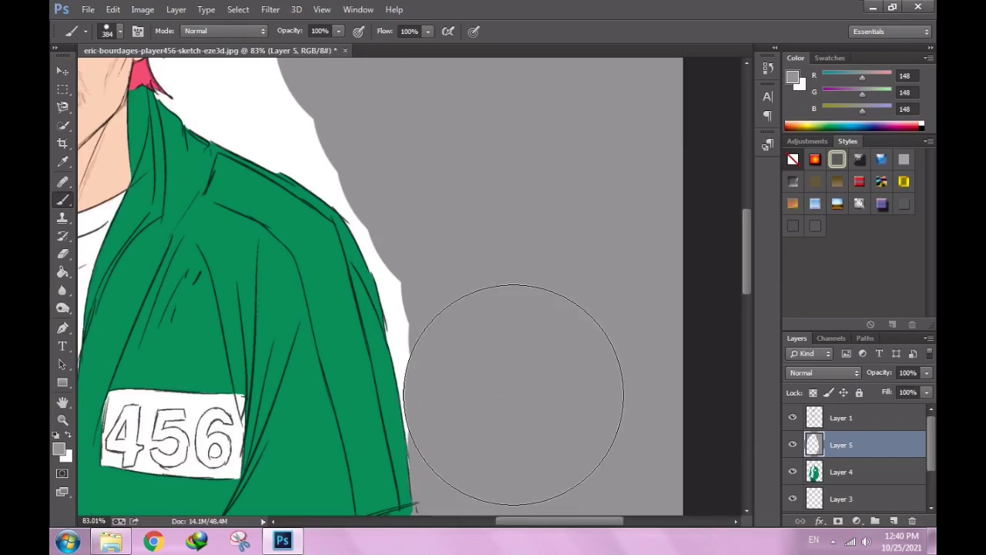
pyautogui.rightClick(541, 348)
pyautogui.scroll(9, 420, 455)
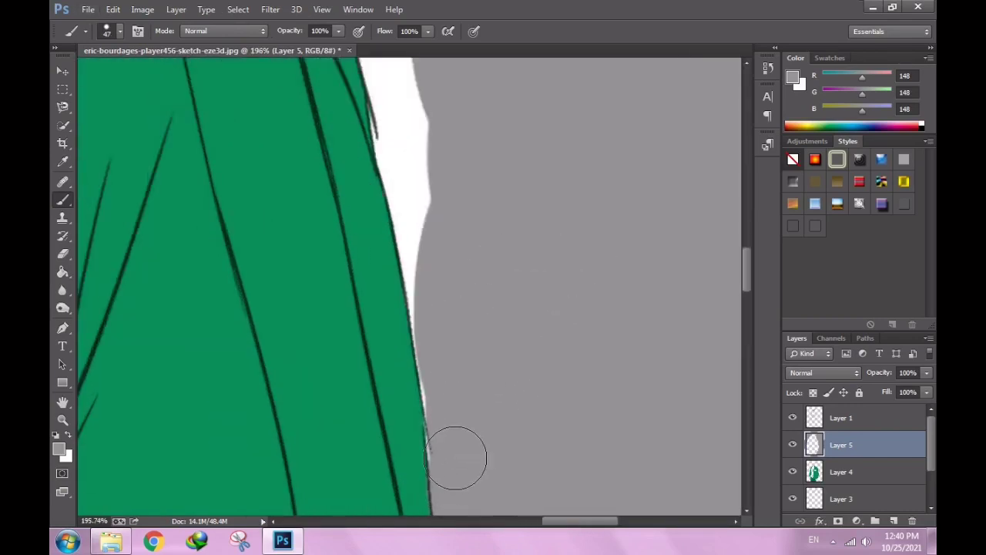
pyautogui.moveTo(445, 365); pyautogui.dragTo(470, 465)
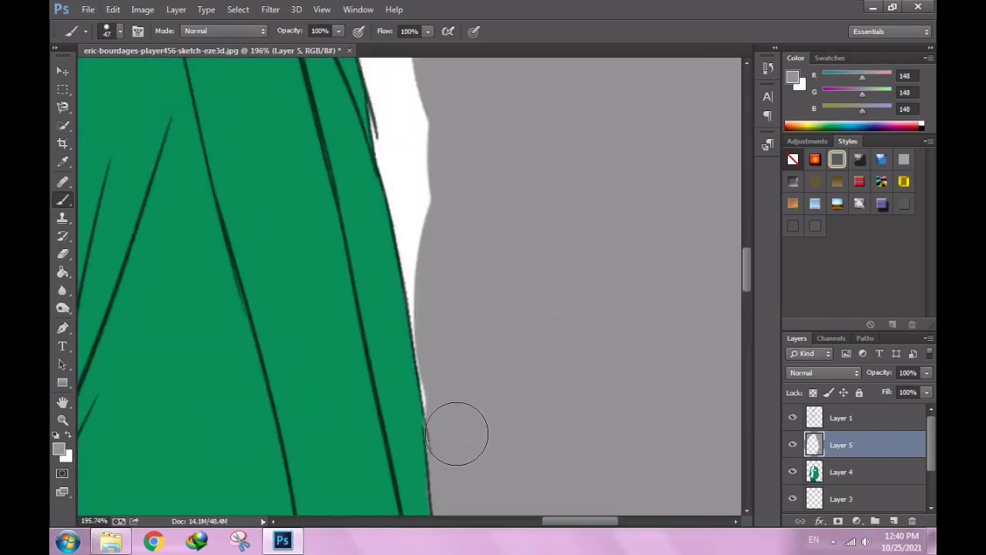
pyautogui.scroll(3, 470, 391)
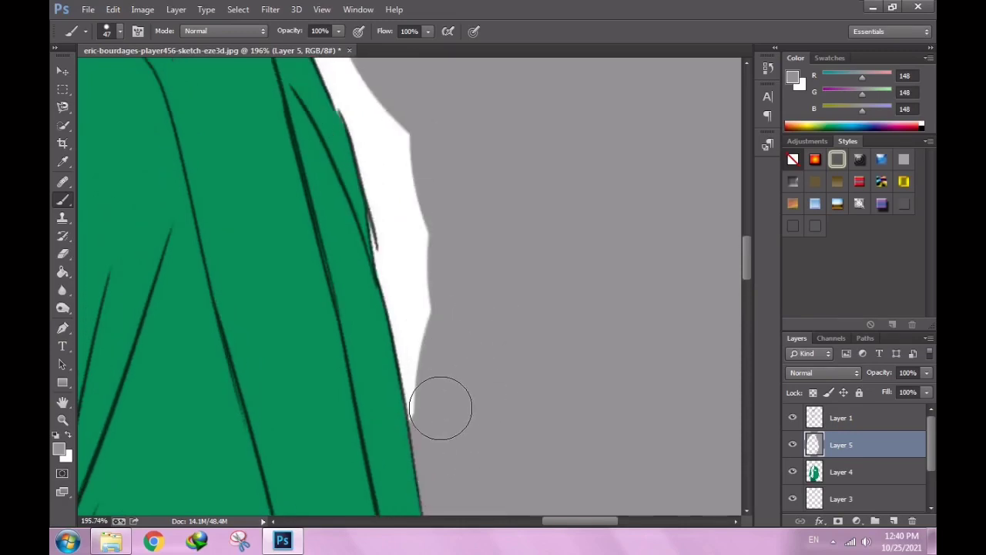
pyautogui.moveTo(440, 408); pyautogui.dragTo(447, 205)
pyautogui.hotkey('ctrl', 'z')
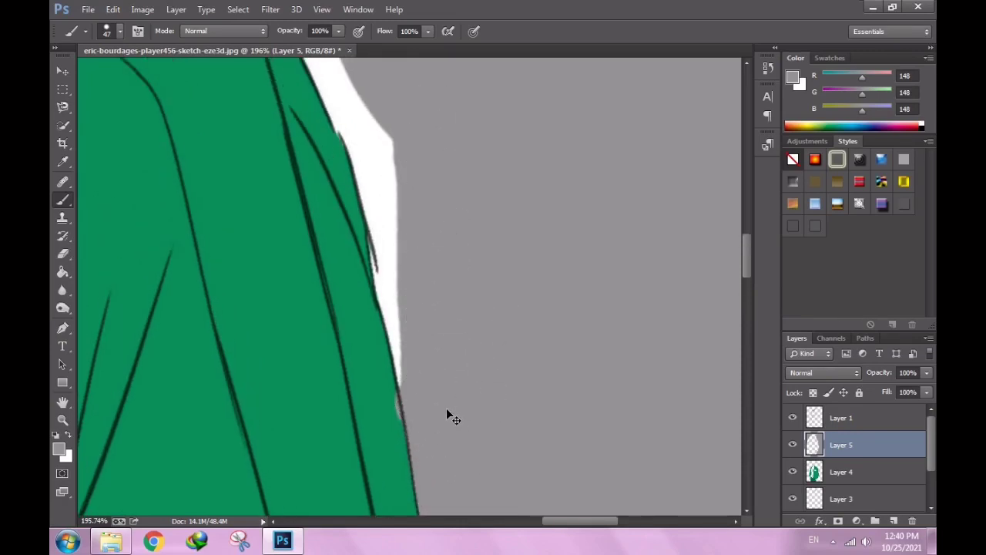
pyautogui.moveTo(423, 361); pyautogui.dragTo(434, 385)
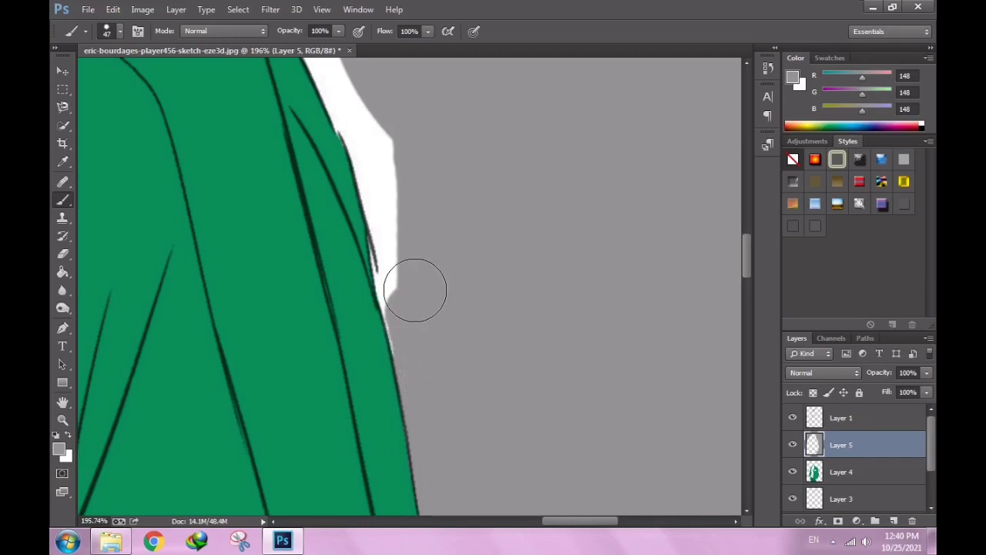
# Resize the brush to 69 px, then down to 24 px.
pyautogui.scroll(2, 443, 336)
pyautogui.rightClick(444, 336)
pyautogui.moveTo(552, 346); pyautogui.dragTo(560, 346)
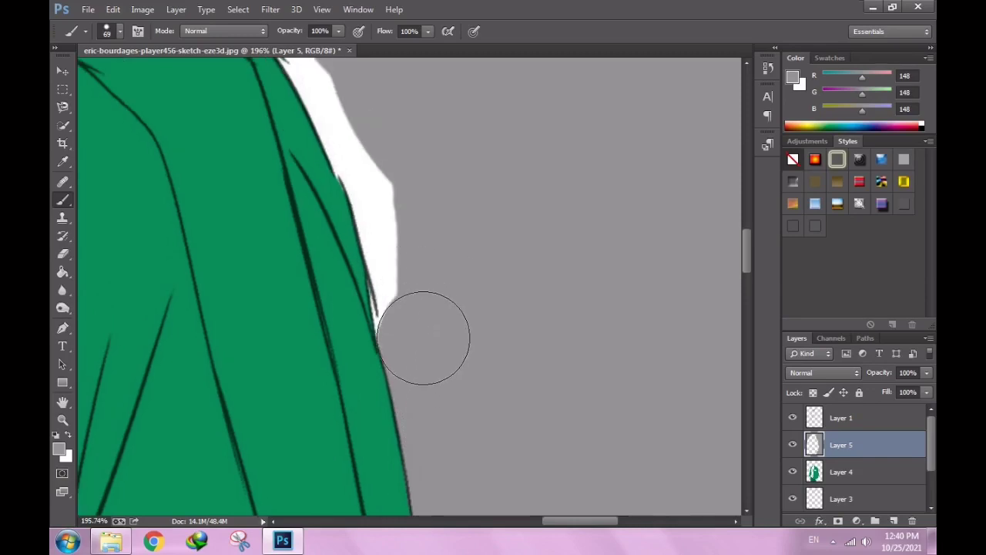
pyautogui.scroll(3, 453, 293)
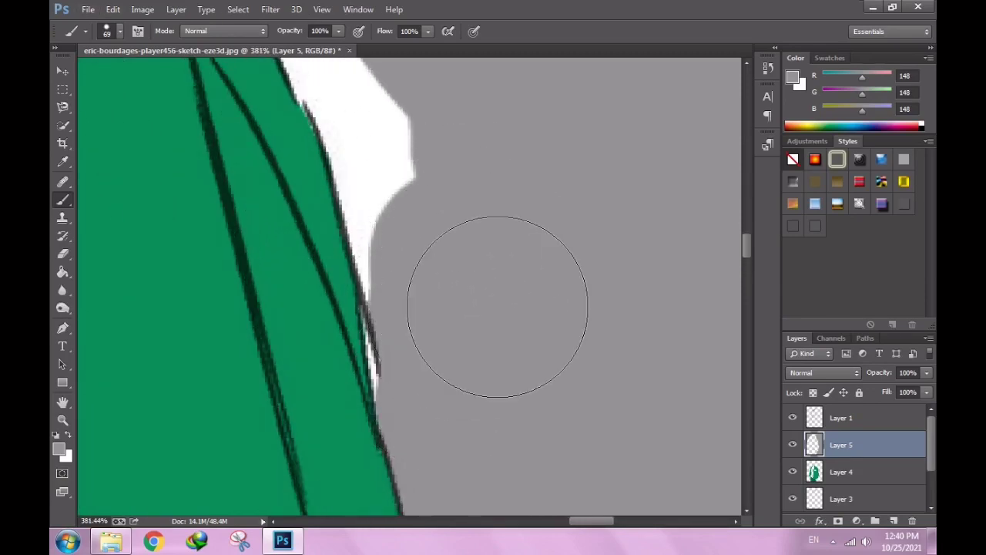
pyautogui.rightClick(503, 308)
pyautogui.moveTo(597, 340); pyautogui.dragTo(590, 344)
# Switch to the jacket's green layer, then sample gray and return to the background layer.
pyautogui.keyDown('ctrl'); pyautogui.click(241, 265); pyautogui.keyUp('ctrl')
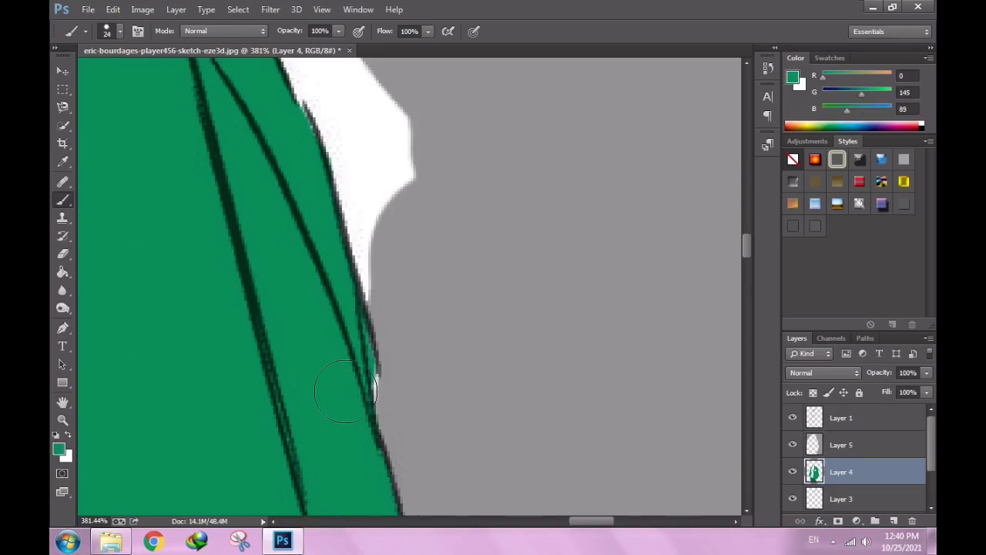
pyautogui.click(863, 445)
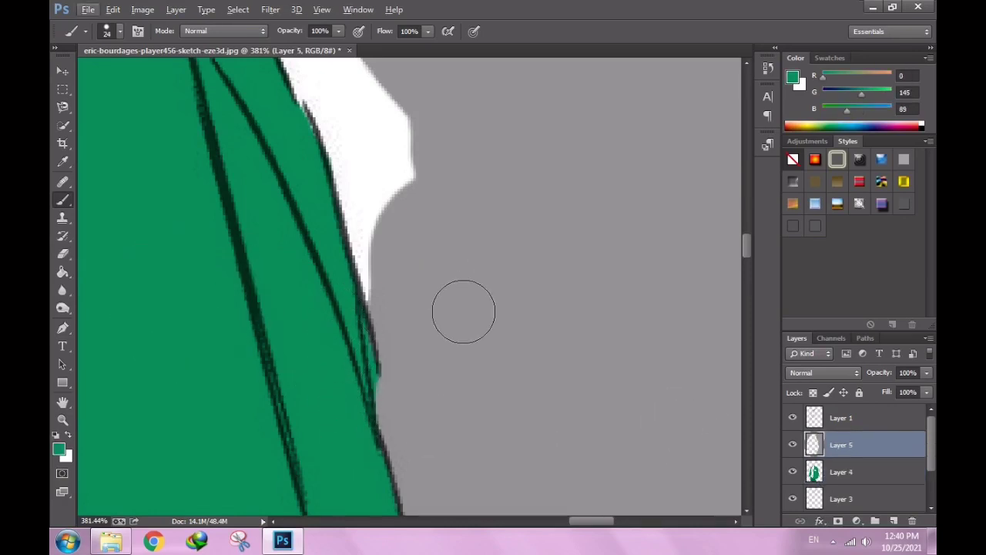
pyautogui.keyDown('alt'); pyautogui.click(431, 293); pyautogui.keyUp('alt')
pyautogui.scroll(-2, 398, 276)
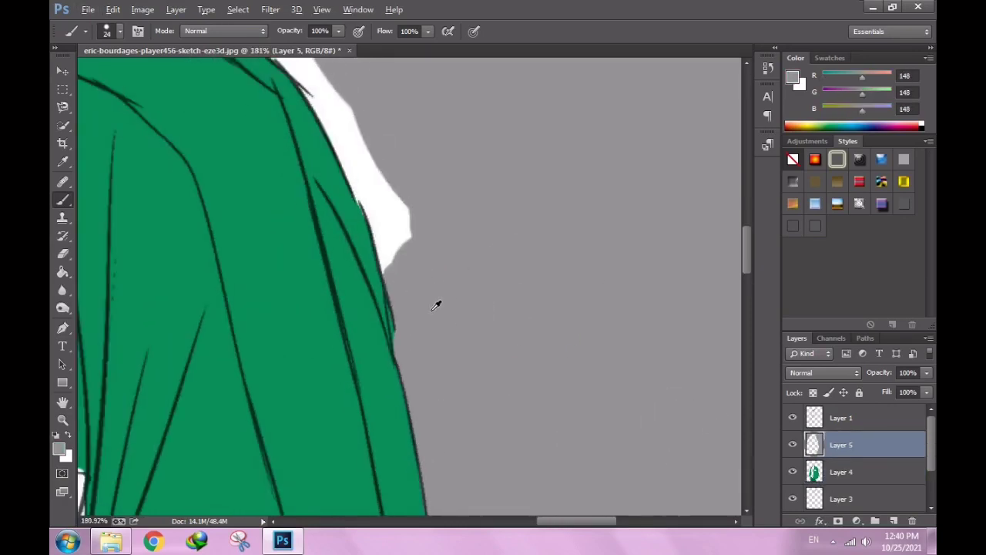
pyautogui.scroll(-2, 439, 304)
pyautogui.scroll(3, 403, 224)
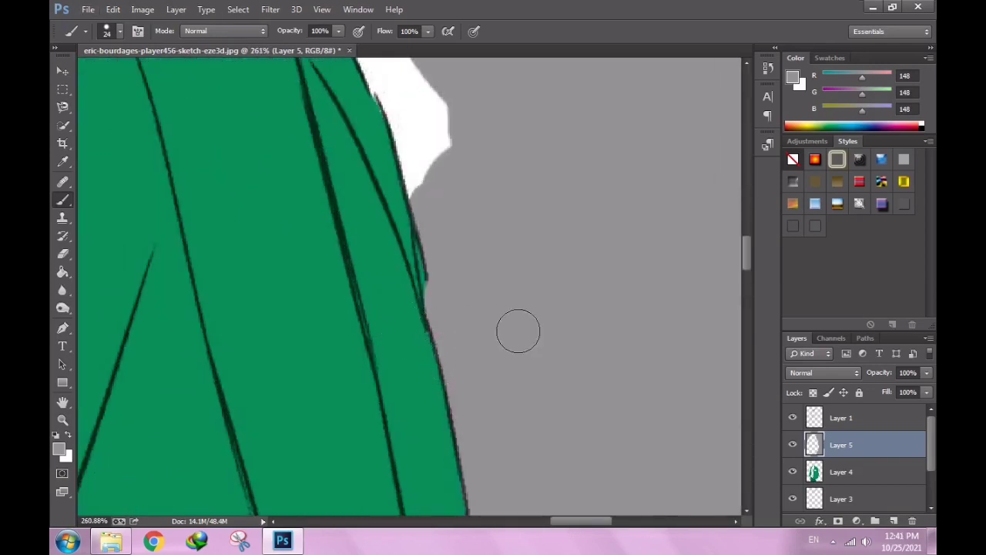
# Switch to the eraser and set its size, then return to the brush.
pyautogui.press('e')
pyautogui.rightClick(476, 334)
pyautogui.press('Return')
pyautogui.scroll(1, 409, 276)
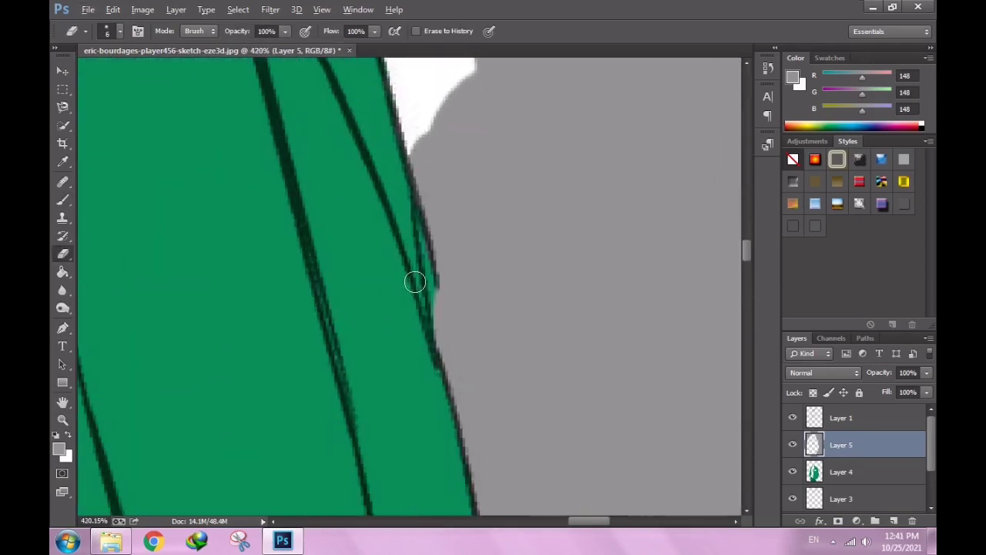
pyautogui.scroll(1, 429, 285)
pyautogui.press('b')
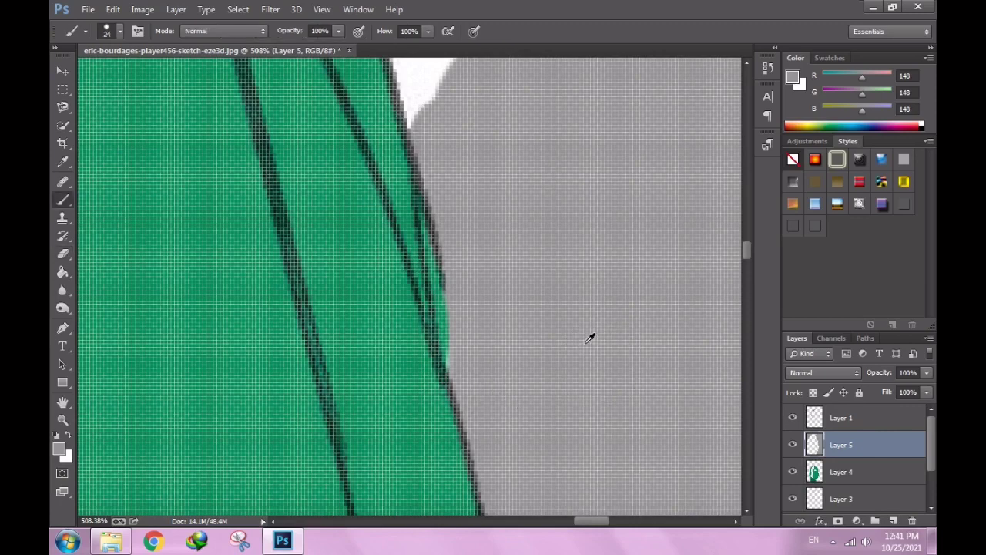
pyautogui.scroll(-2, 491, 364)
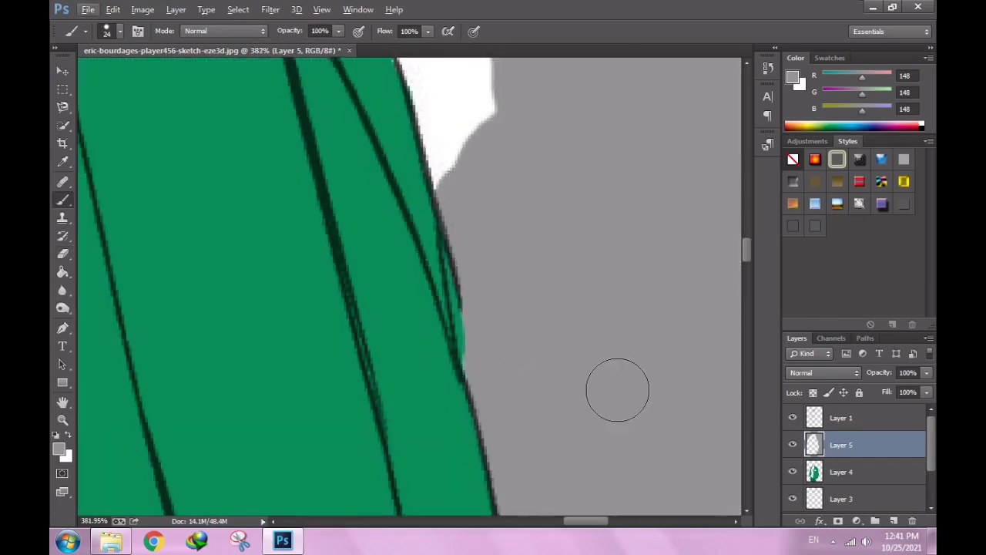
pyautogui.scroll(-1, 553, 360)
pyautogui.scroll(1, 537, 357)
pyautogui.scroll(1, 555, 398)
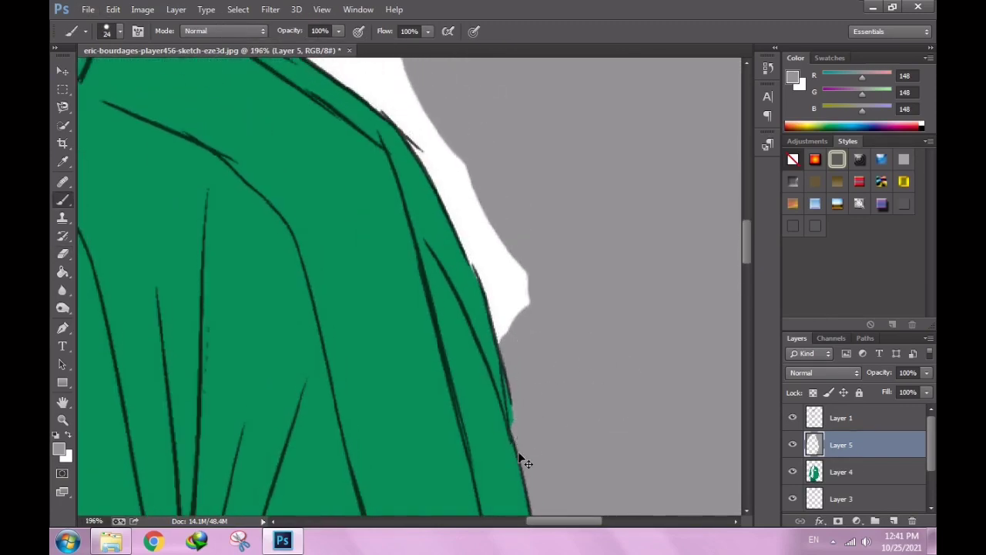
pyautogui.scroll(1, 524, 462)
pyautogui.scroll(1, 533, 433)
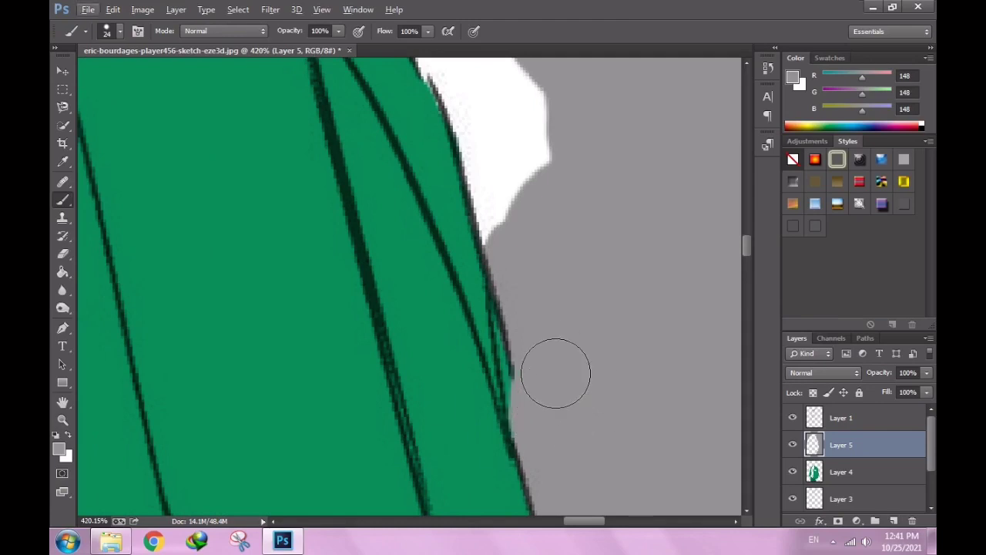
pyautogui.scroll(2, 556, 373)
# Paint grey over the remaining white strip along the jacket edge.
pyautogui.moveTo(563, 323); pyautogui.dragTo(497, 249)
pyautogui.scroll(-2, 475, 192)
pyautogui.scroll(1, 524, 389)
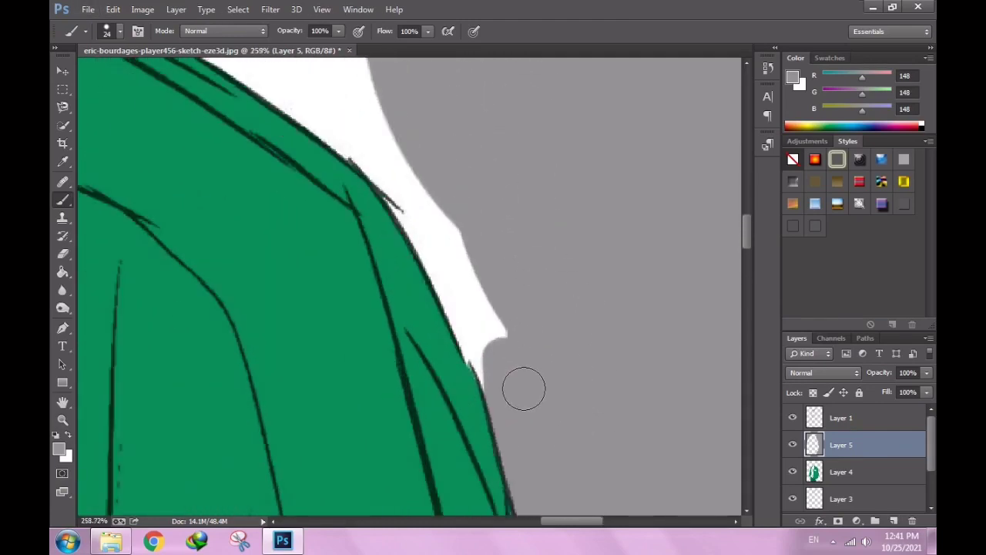
pyautogui.moveTo(524, 389)
pyautogui.mouseDown()
pyautogui.moveTo(506, 385)
pyautogui.moveTo(458, 254)
pyautogui.moveTo(488, 358)
pyautogui.mouseUp()
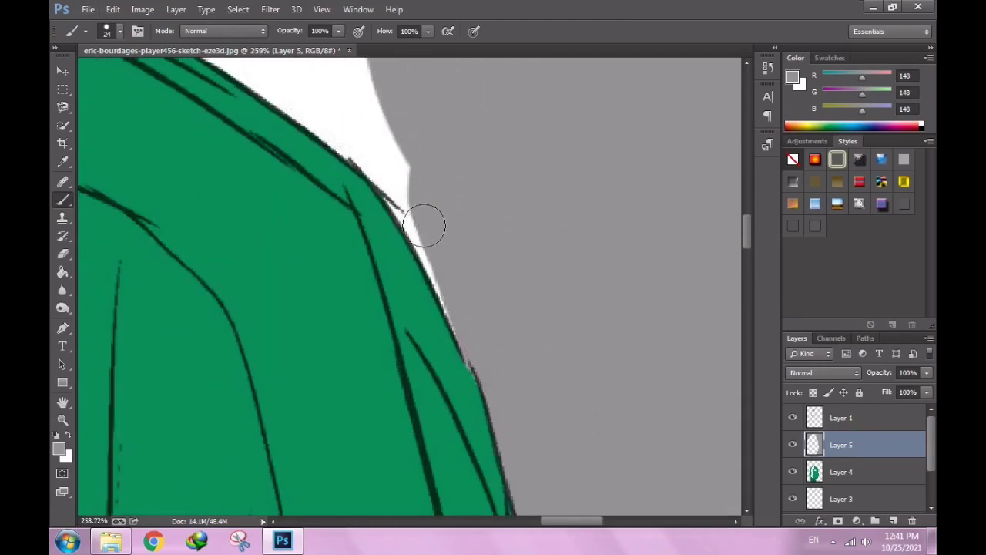
pyautogui.scroll(1, 424, 224)
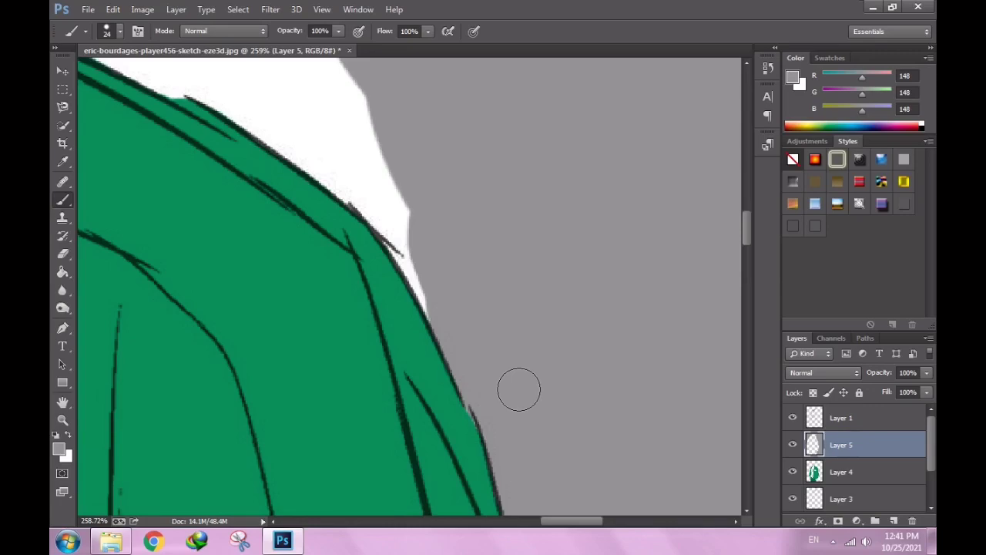
pyautogui.scroll(3, 518, 389)
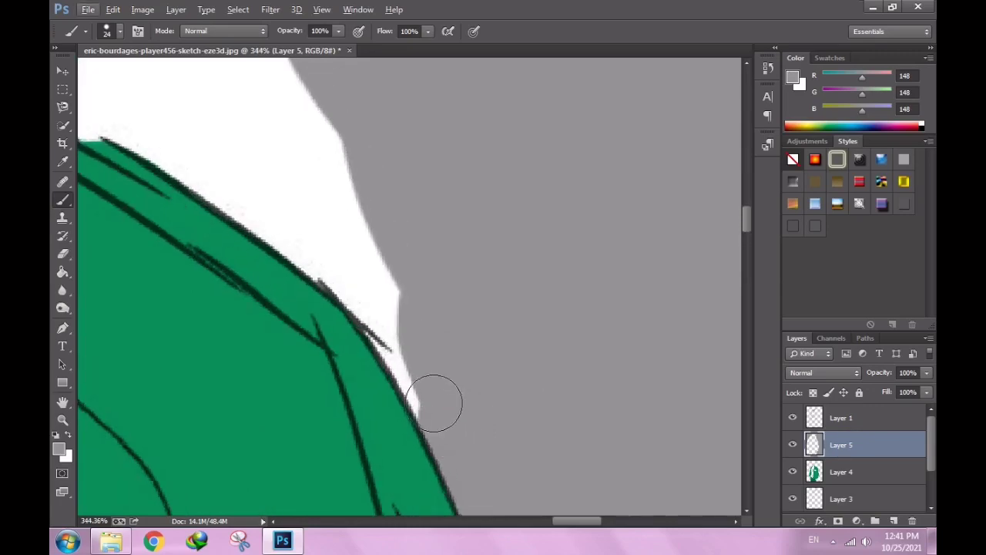
pyautogui.moveTo(433, 403); pyautogui.dragTo(421, 352)
pyautogui.scroll(-3, 379, 298)
# With a much larger brush, fill the white area beside the shoulder and right of the hair with grey.
pyautogui.scroll(-3, 379, 297)
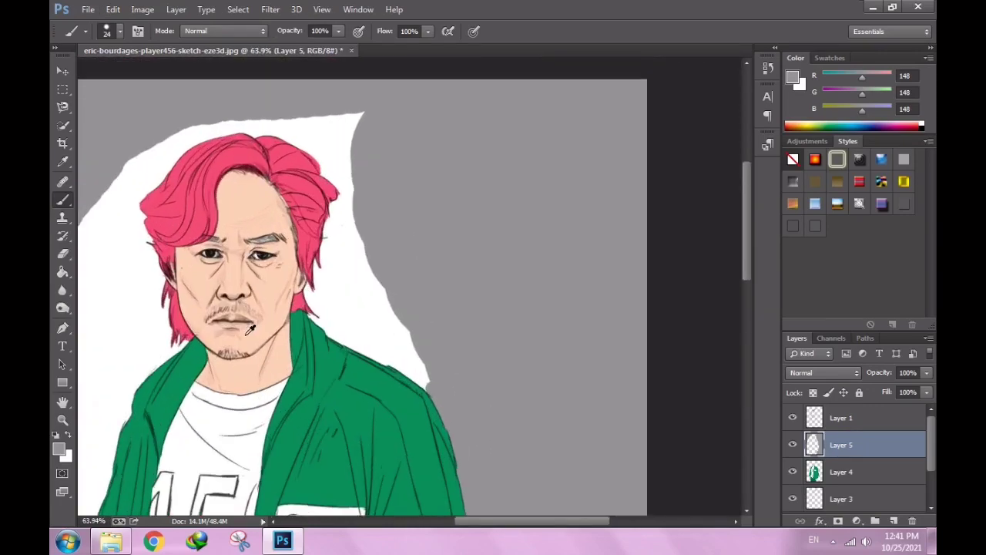
pyautogui.scroll(3, 573, 346)
pyautogui.rightClick(573, 346)
pyautogui.click(518, 296)
pyautogui.moveTo(614, 375)
pyautogui.mouseDown()
pyautogui.moveTo(606, 414)
pyautogui.moveTo(645, 460)
pyautogui.mouseUp()
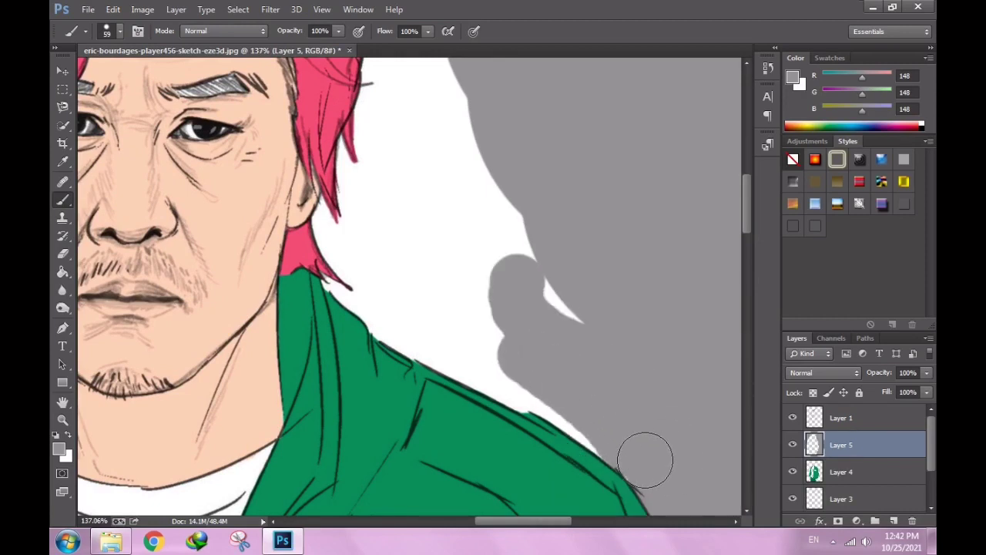
pyautogui.moveTo(609, 428); pyautogui.dragTo(565, 398)
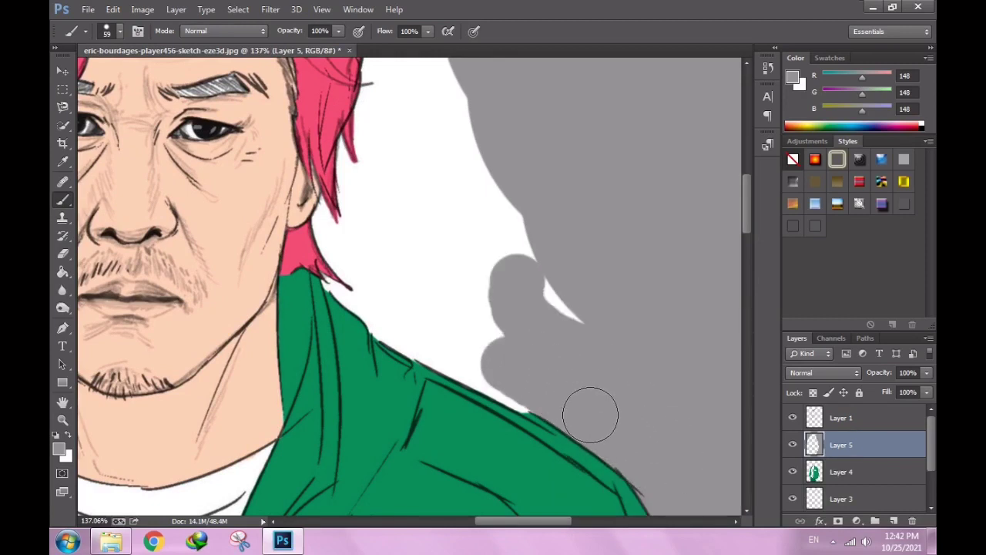
pyautogui.moveTo(497, 359)
pyautogui.mouseDown()
pyautogui.moveTo(457, 223)
pyautogui.moveTo(447, 249)
pyautogui.moveTo(447, 100)
pyautogui.moveTo(385, 188)
pyautogui.mouseUp()
# With a smaller brush, cover the white shoulder strip and the area beside the hair and neck in grey.
pyautogui.scroll(2, 462, 329)
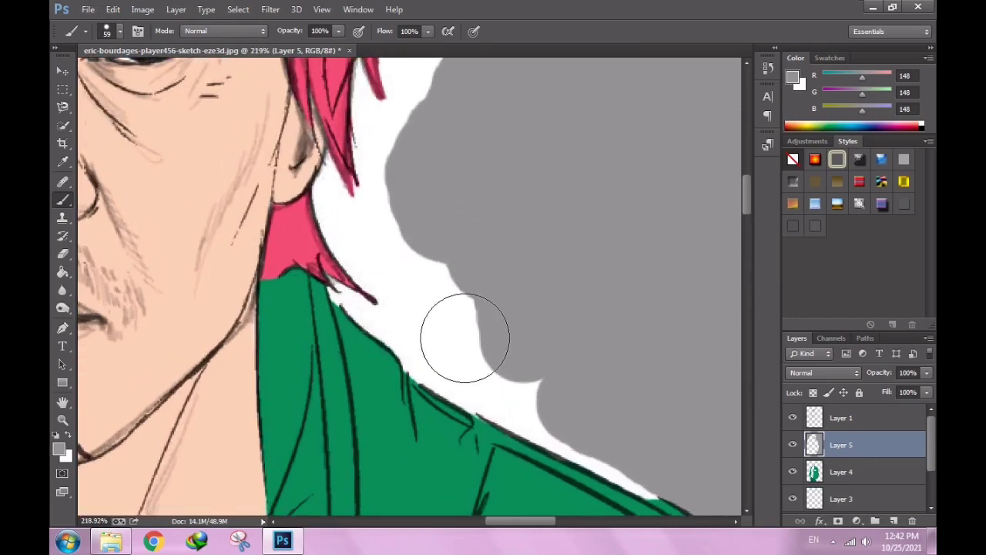
pyautogui.press('[')
pyautogui.press('[')
pyautogui.press('[')
pyautogui.scroll(2, 440, 348)
pyautogui.scroll(1, 659, 368)
pyautogui.moveTo(658, 367); pyautogui.dragTo(545, 298)
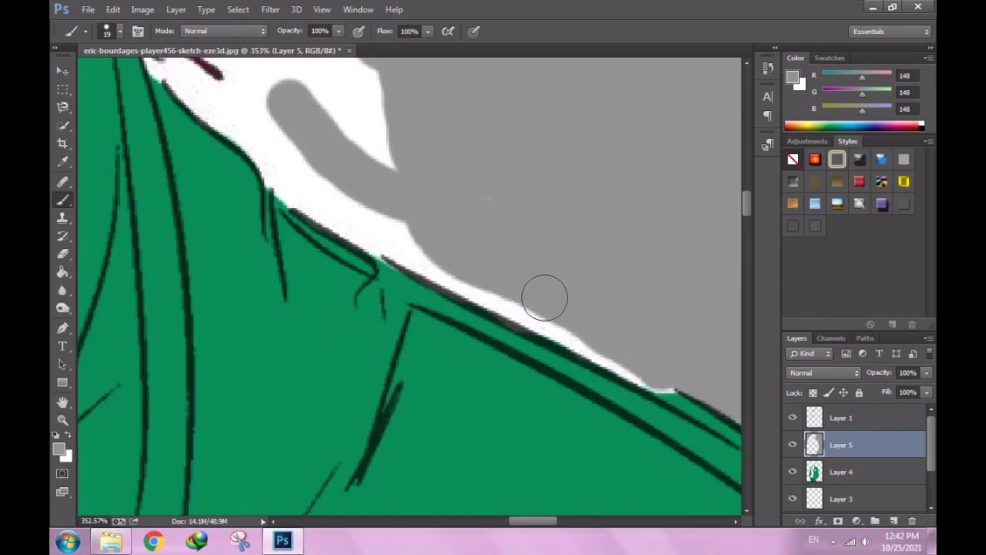
pyautogui.moveTo(496, 264)
pyautogui.mouseDown()
pyautogui.moveTo(562, 315)
pyautogui.moveTo(301, 174)
pyautogui.moveTo(408, 245)
pyautogui.mouseUp()
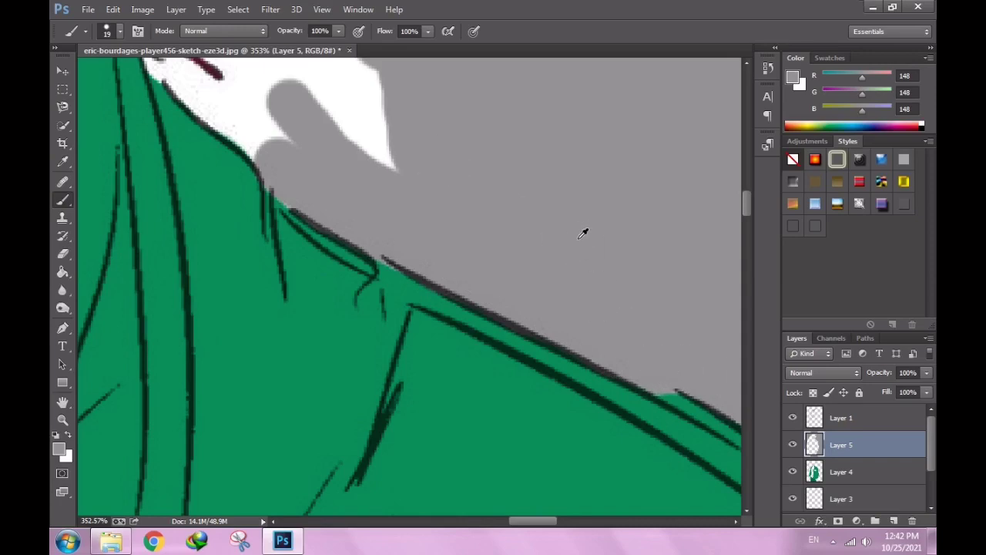
pyautogui.scroll(-5, 583, 233)
pyautogui.scroll(5, 477, 314)
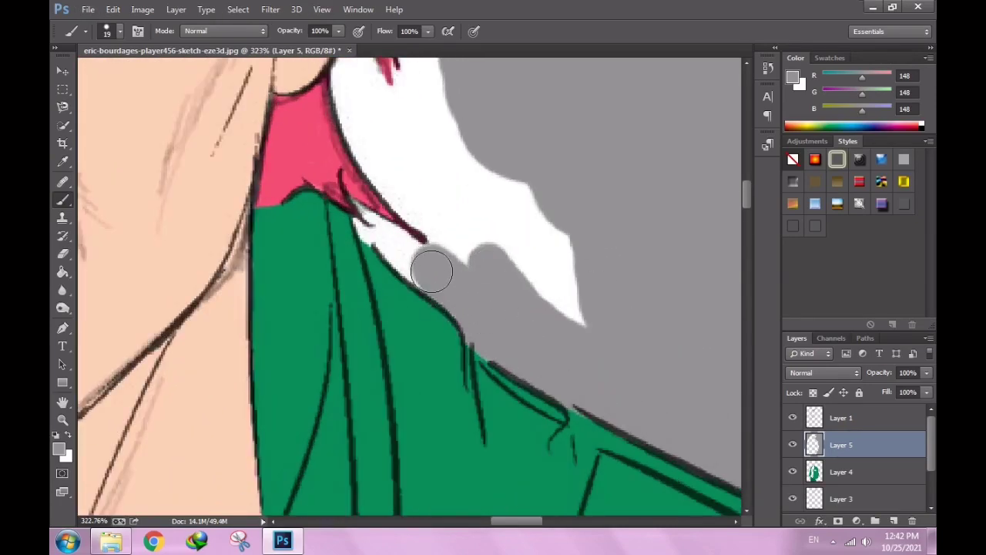
pyautogui.moveTo(431, 271)
pyautogui.mouseDown()
pyautogui.moveTo(567, 291)
pyautogui.moveTo(465, 170)
pyautogui.moveTo(433, 192)
pyautogui.mouseUp()
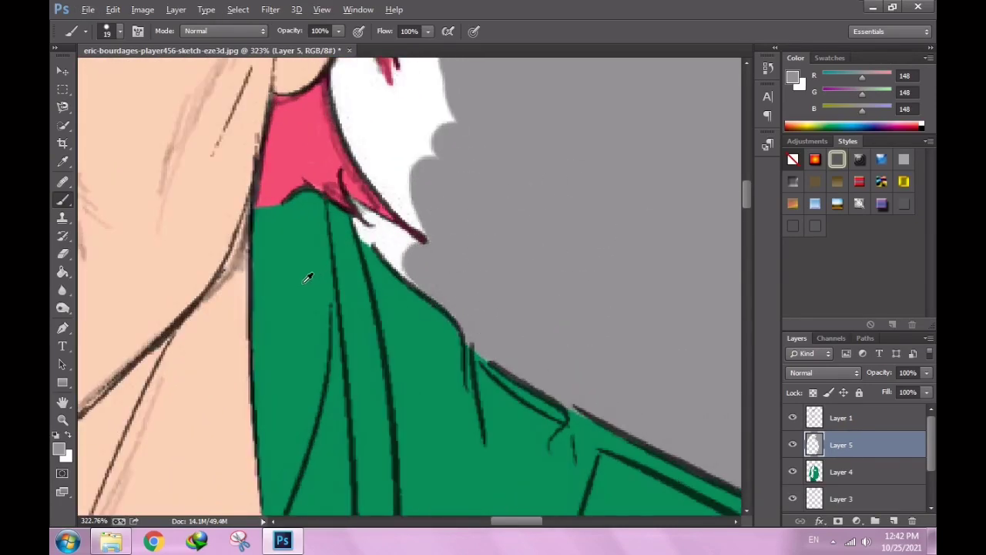
# Paint grey into the white gap beside the neck and above the pink hair tip.
pyautogui.scroll(3, 343, 232)
pyautogui.rightClick(646, 301)
pyautogui.moveTo(462, 263)
pyautogui.mouseDown()
pyautogui.moveTo(498, 324)
pyautogui.moveTo(391, 237)
pyautogui.moveTo(472, 286)
pyautogui.mouseUp()
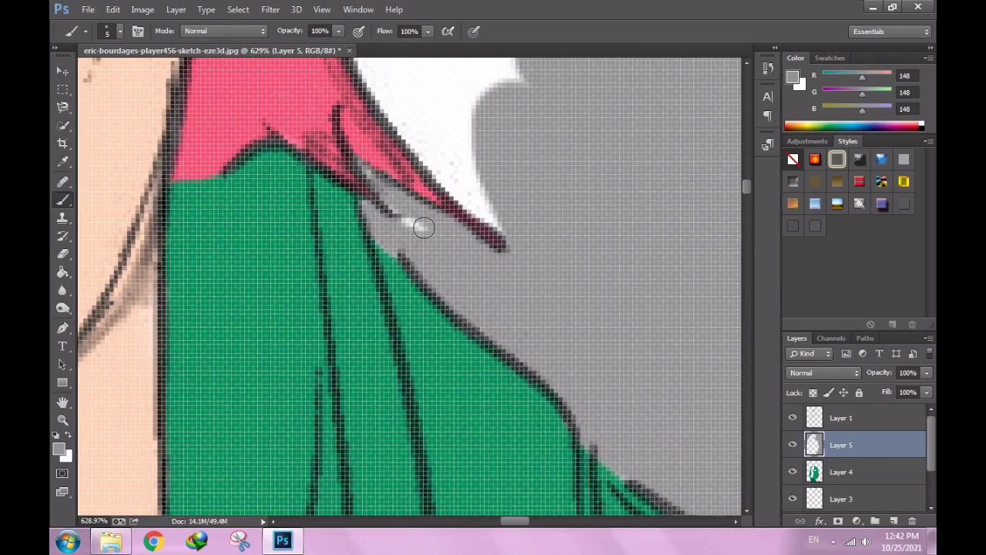
pyautogui.scroll(-3, 542, 258)
pyautogui.scroll(2, 535, 213)
pyautogui.moveTo(447, 230); pyautogui.dragTo(474, 267)
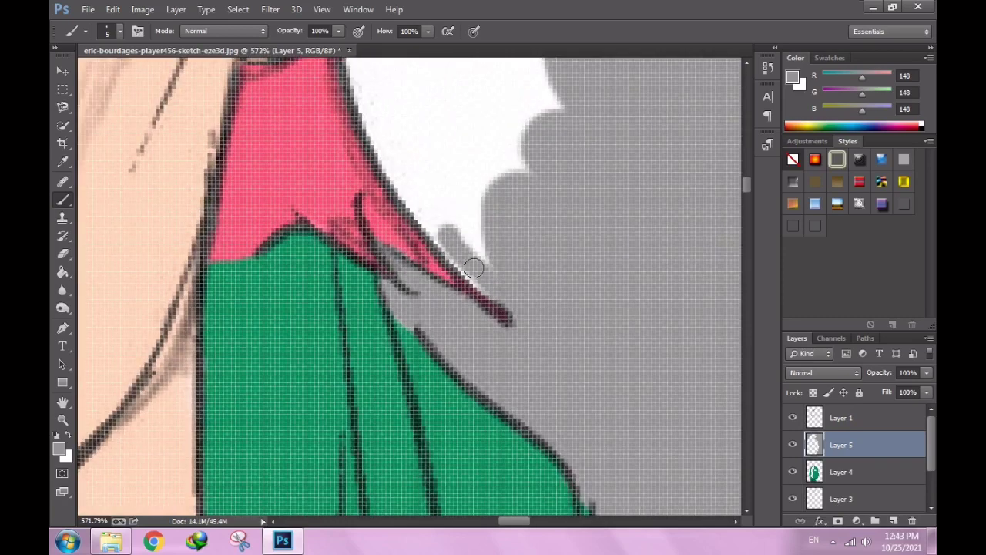
pyautogui.moveTo(432, 227)
pyautogui.mouseDown()
pyautogui.moveTo(498, 264)
pyautogui.moveTo(469, 224)
pyautogui.moveTo(508, 194)
pyautogui.mouseUp()
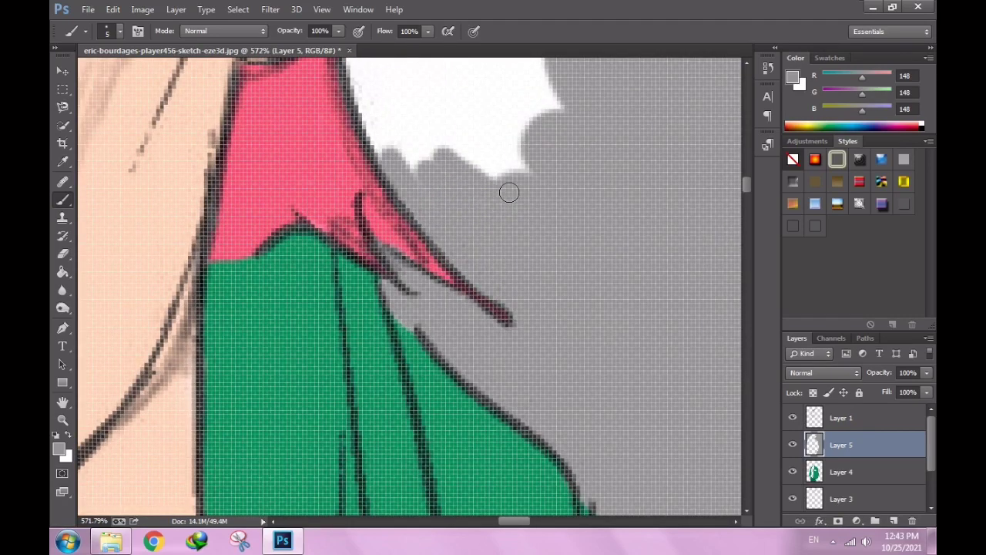
# Cover the white edge beside the collar and the strip below it with grey.
pyautogui.scroll(3, 371, 127)
pyautogui.scroll(2, 371, 128)
pyautogui.moveTo(392, 190)
pyautogui.mouseDown()
pyautogui.moveTo(352, 254)
pyautogui.moveTo(393, 444)
pyautogui.moveTo(389, 129)
pyautogui.mouseUp()
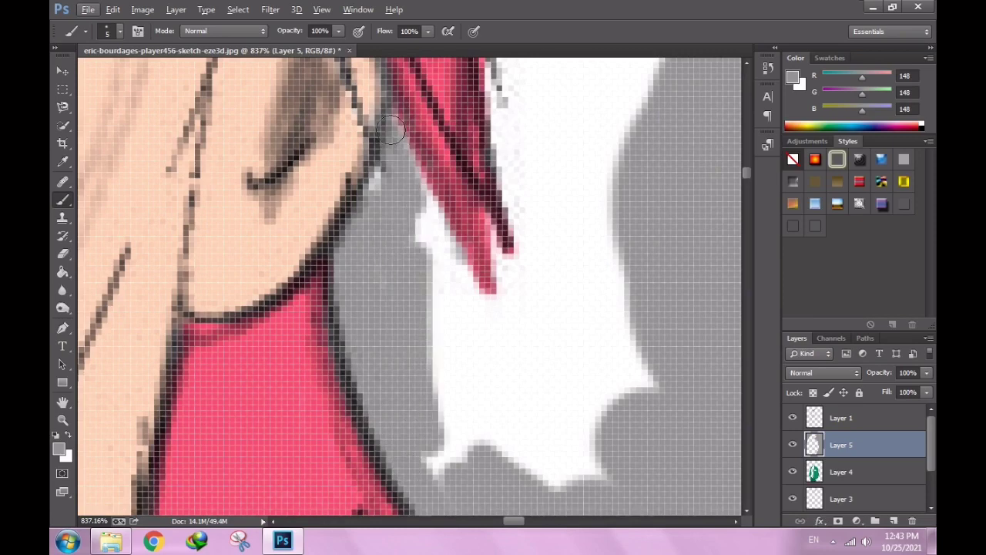
pyautogui.moveTo(441, 274)
pyautogui.mouseDown()
pyautogui.moveTo(489, 331)
pyautogui.moveTo(465, 293)
pyautogui.mouseUp()
pyautogui.scroll(-3, 465, 292)
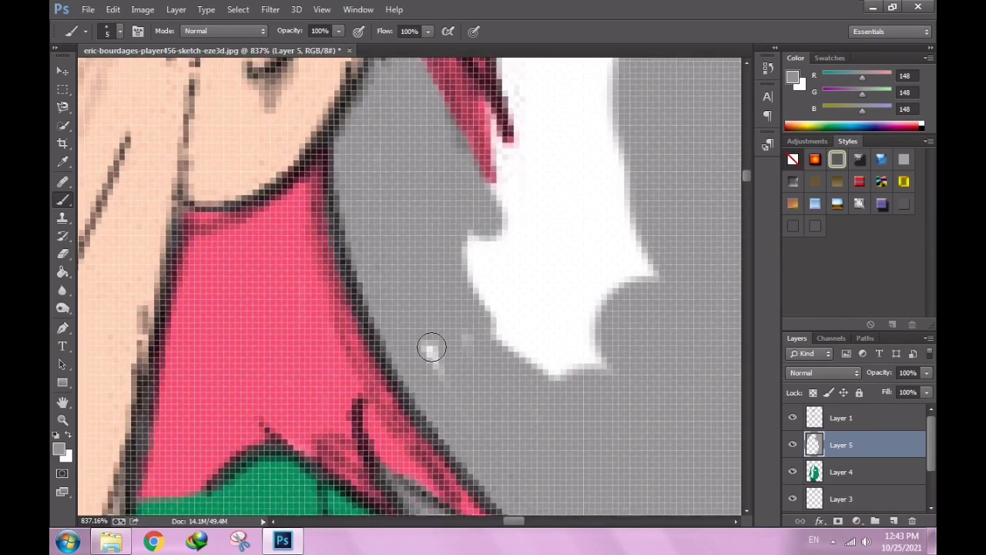
pyautogui.moveTo(431, 346)
pyautogui.mouseDown()
pyautogui.moveTo(450, 220)
pyautogui.moveTo(583, 353)
pyautogui.moveTo(614, 333)
pyautogui.mouseUp()
pyautogui.scroll(-3, 583, 352)
# Resize the brush and paint grey over the white pixels at a hair tip.
pyautogui.rightClick(568, 321)
pyautogui.scroll(1, 621, 229)
pyautogui.scroll(2, 555, 406)
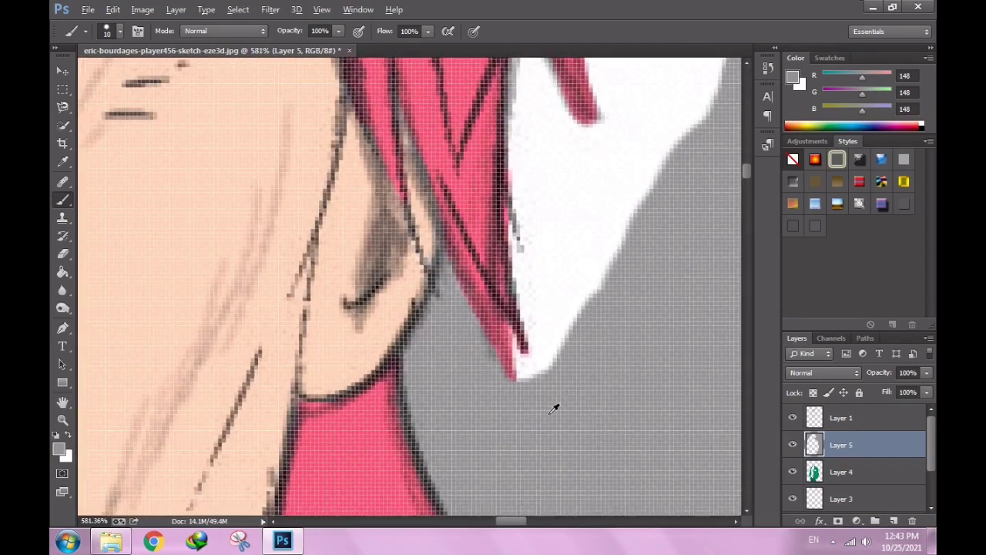
pyautogui.rightClick(598, 345)
pyautogui.press('Return')
pyautogui.moveTo(527, 376); pyautogui.dragTo(516, 344)
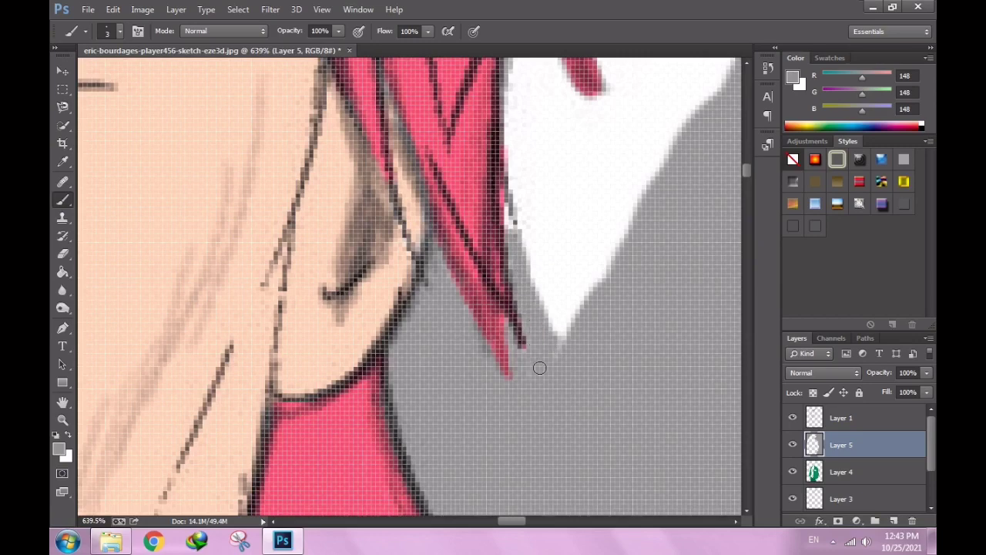
# Fill the white gaps along the hair edge with grey, narrowing the brush to size 3.
pyautogui.scroll(-3, 593, 298)
pyautogui.scroll(3, 645, 324)
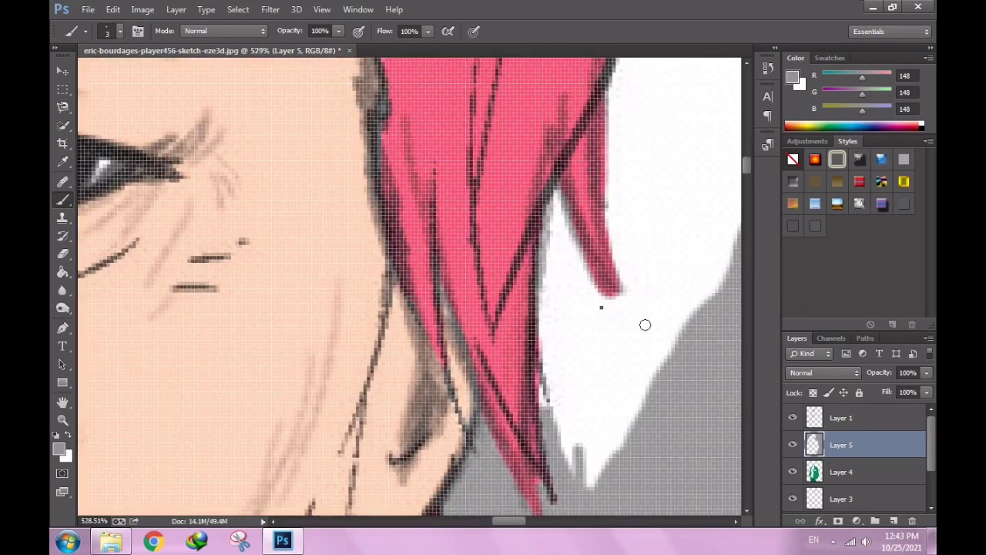
pyautogui.rightClick(599, 305)
pyautogui.press('Return')
pyautogui.moveTo(561, 260)
pyautogui.mouseDown()
pyautogui.moveTo(565, 415)
pyautogui.moveTo(612, 424)
pyautogui.moveTo(588, 370)
pyautogui.moveTo(632, 374)
pyautogui.mouseUp()
pyautogui.scroll(2, 608, 379)
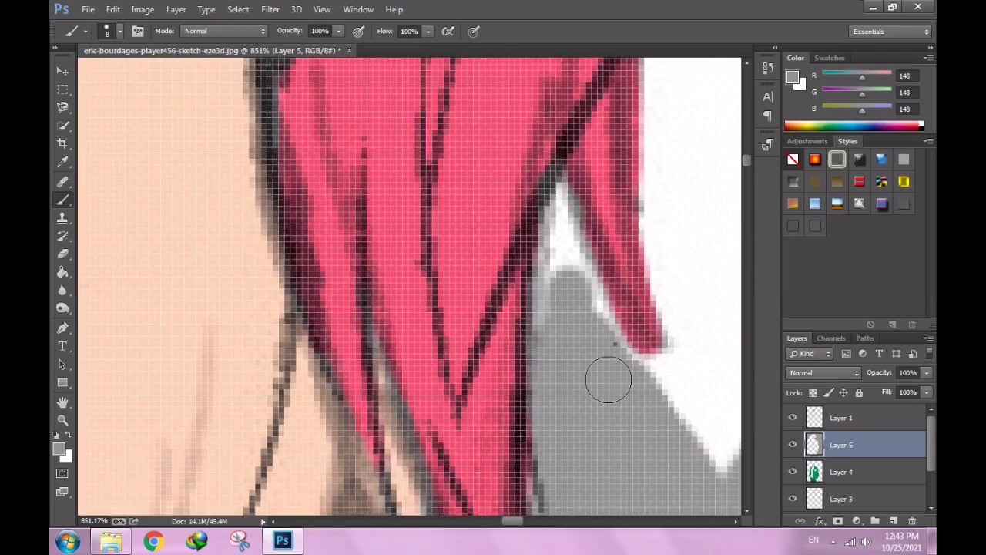
pyautogui.rightClick(608, 379)
pyautogui.write('3')
pyautogui.press('Return')
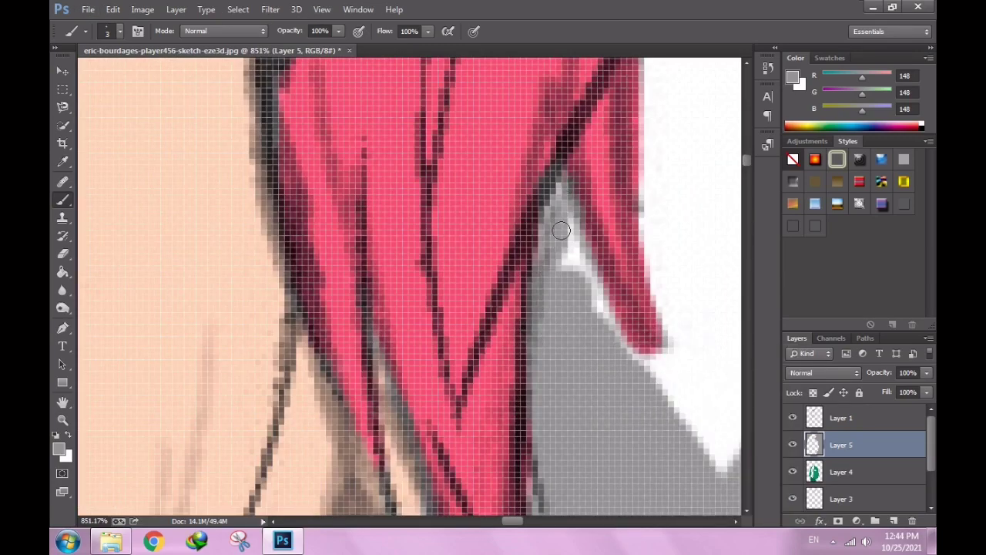
pyautogui.moveTo(560, 230); pyautogui.dragTo(608, 328)
# Review the filled gaps and switch back to a larger 31-pixel brush.
pyautogui.scroll(-3, 561, 197)
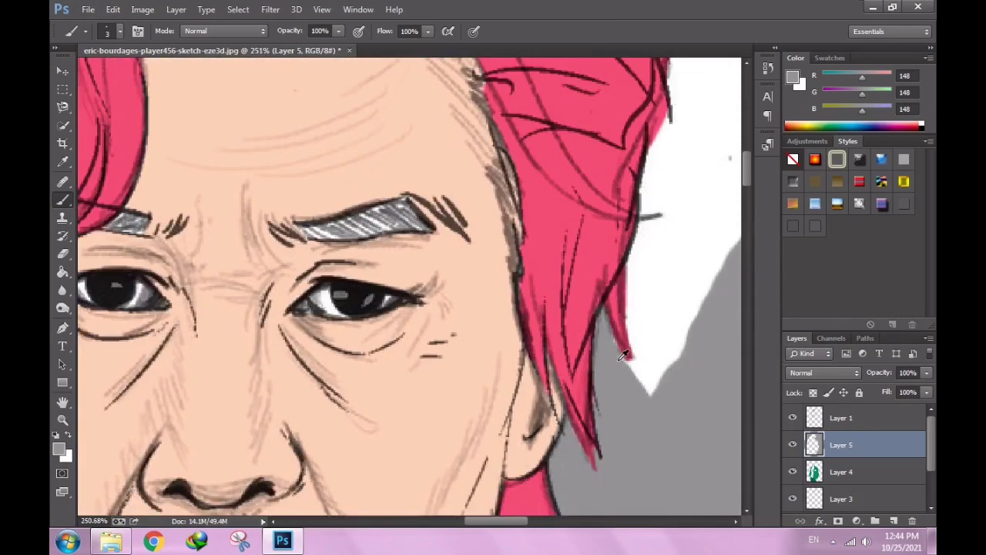
pyautogui.scroll(3, 624, 358)
pyautogui.scroll(1, 624, 358)
pyautogui.scroll(-1, 659, 376)
pyautogui.scroll(-5, 659, 376)
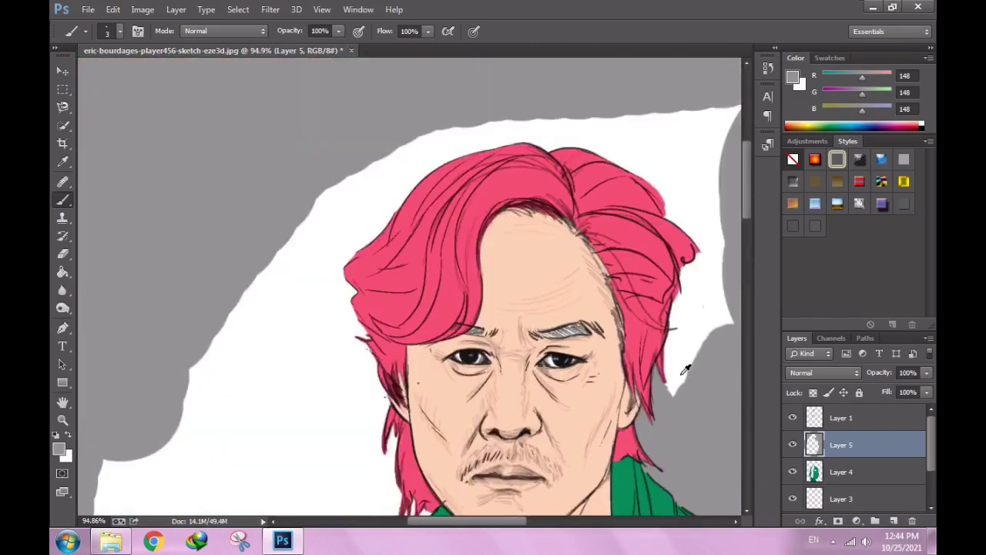
pyautogui.scroll(-3, 539, 270)
pyautogui.scroll(2, 467, 167)
pyautogui.scroll(2, 467, 167)
pyautogui.scroll(1, 467, 166)
pyautogui.rightClick(473, 342)
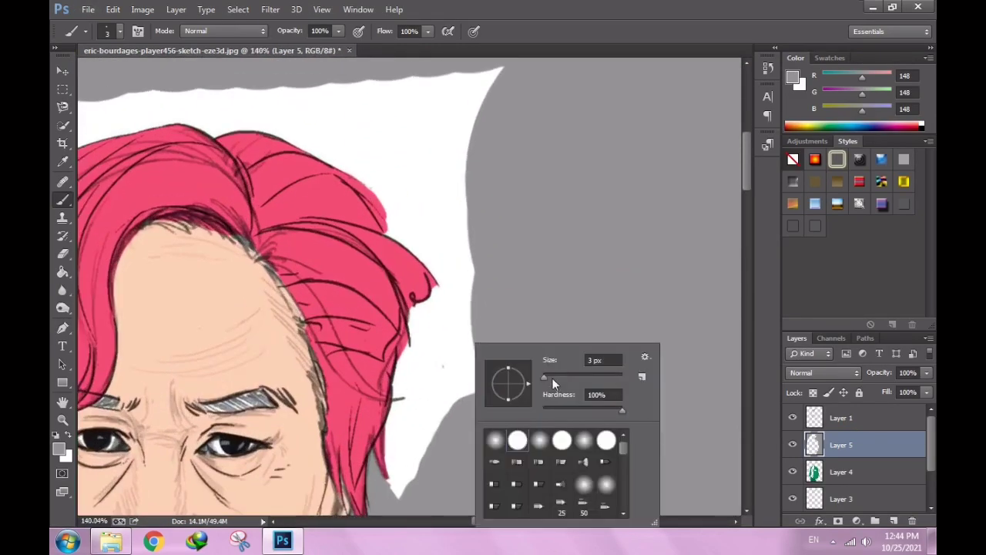
pyautogui.doubleClick(508, 439)
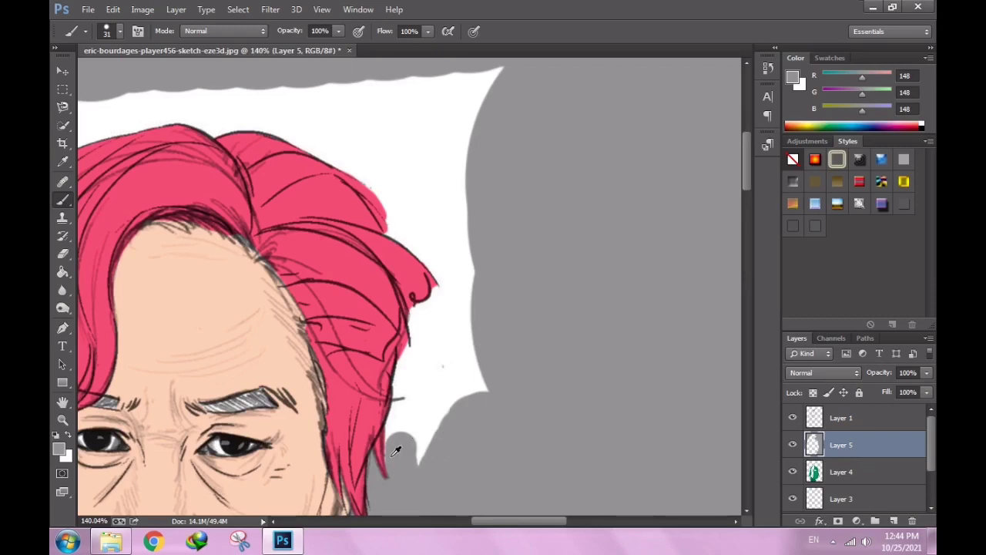
# Paint grey over the white gap beside the hair tip.
pyautogui.scroll(3, 395, 451)
pyautogui.moveTo(418, 440)
pyautogui.mouseDown()
pyautogui.moveTo(424, 359)
pyautogui.moveTo(424, 409)
pyautogui.moveTo(530, 332)
pyautogui.moveTo(550, 330)
pyautogui.mouseUp()
pyautogui.scroll(-2, 544, 205)
pyautogui.scroll(-1, 599, 333)
pyautogui.hotkey('alt', 'e')
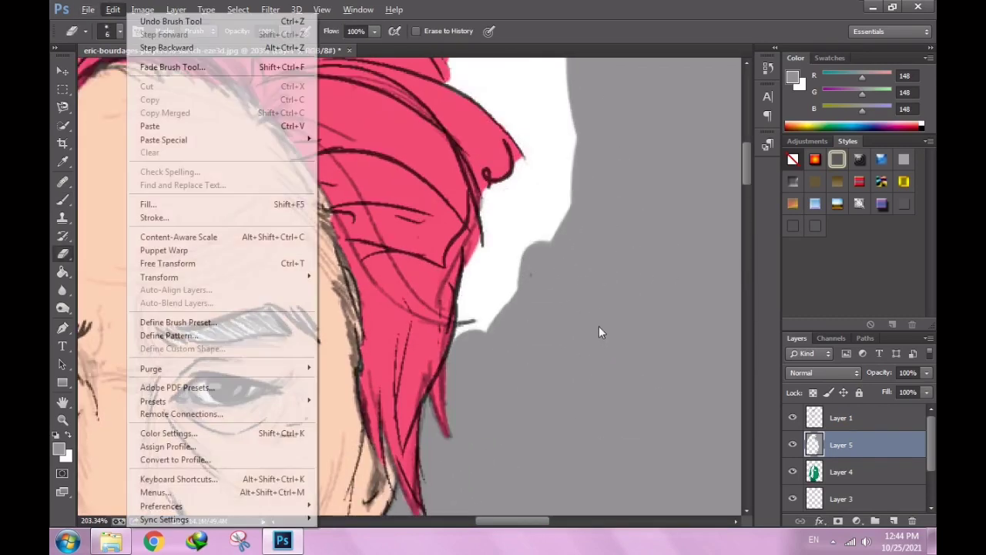
pyautogui.press('Escape')
# Set the Eraser to a 38 px size and make Layer 1 active.
pyautogui.press('e')
pyautogui.rightClick(534, 285)
pyautogui.write('38')
pyautogui.click(841, 417)
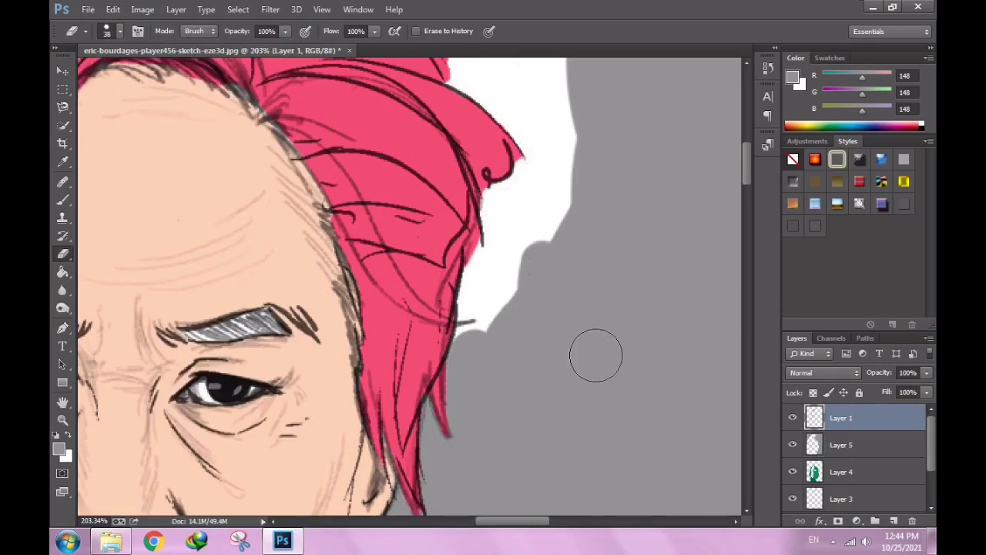
# Return to the grey brush and paint upward over the white beside the hair.
pyautogui.press('b')
pyautogui.hotkey('alt', '[')
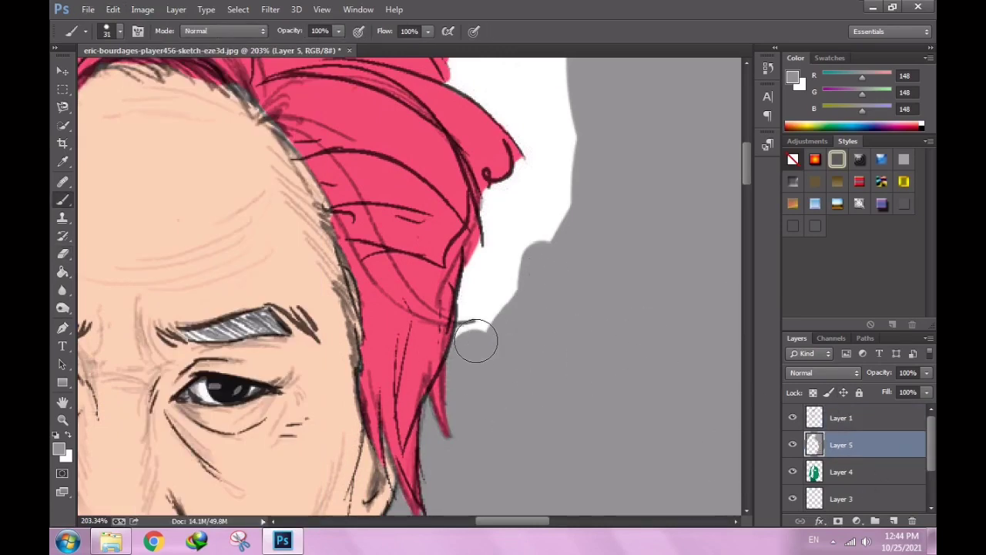
pyautogui.scroll(2, 506, 319)
pyautogui.scroll(1, 453, 363)
pyautogui.moveTo(453, 364)
pyautogui.mouseDown()
pyautogui.moveTo(473, 227)
pyautogui.moveTo(527, 127)
pyautogui.mouseUp()
pyautogui.scroll(-2, 555, 154)
pyautogui.scroll(-3, 577, 193)
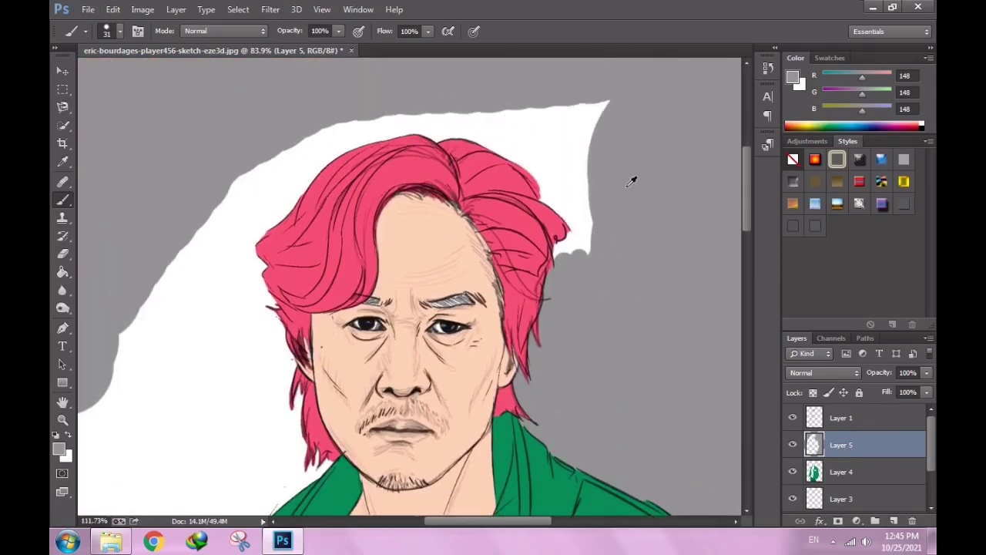
pyautogui.scroll(4, 635, 176)
pyautogui.moveTo(550, 348)
pyautogui.mouseDown()
pyautogui.moveTo(482, 344)
pyautogui.moveTo(449, 328)
pyautogui.moveTo(550, 220)
pyautogui.mouseUp()
# Brush grey over the white edge near the hair and the area above it.
pyautogui.scroll(3, 535, 220)
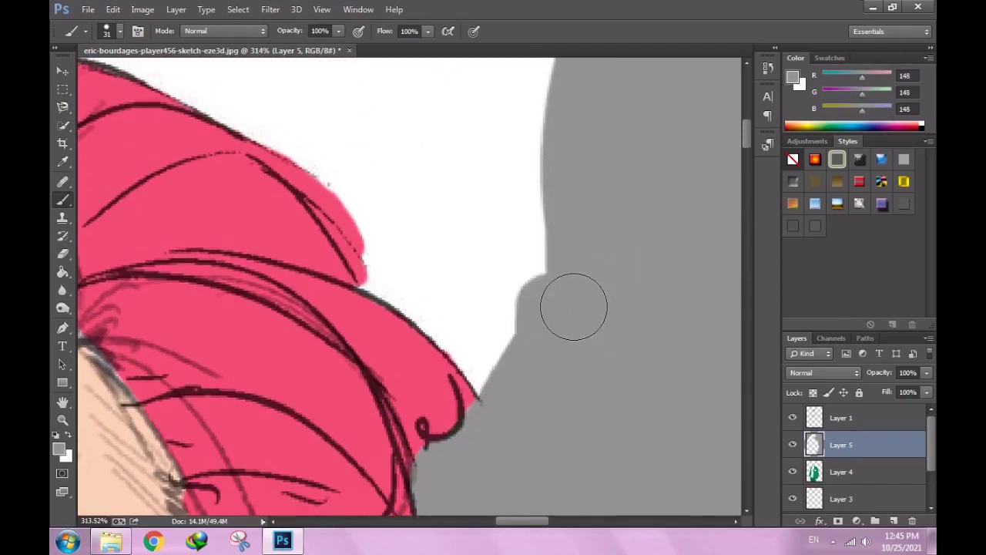
pyautogui.moveTo(573, 307)
pyautogui.mouseDown()
pyautogui.moveTo(495, 356)
pyautogui.moveTo(478, 341)
pyautogui.moveTo(539, 159)
pyautogui.mouseUp()
pyautogui.scroll(-3, 603, 190)
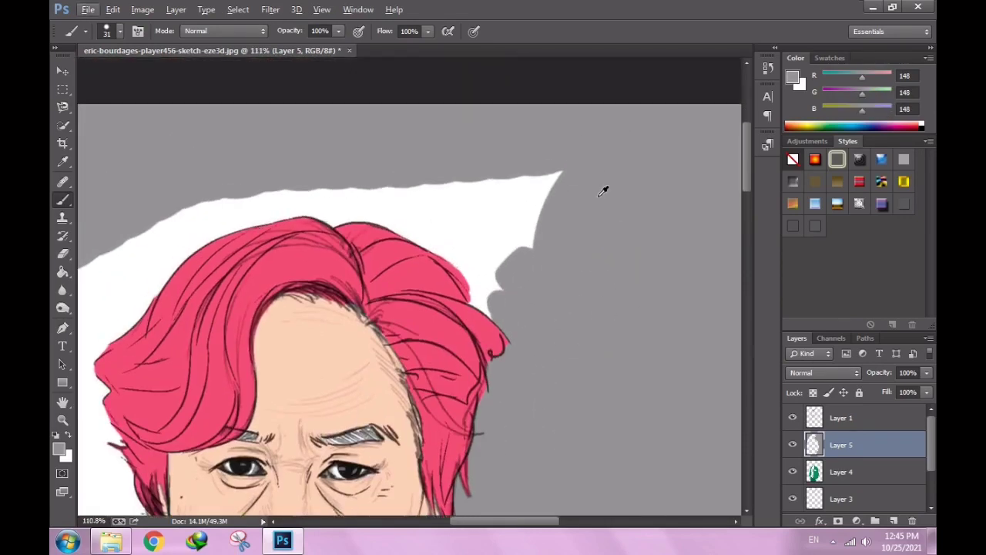
pyautogui.scroll(3, 604, 190)
pyautogui.moveTo(508, 262)
pyautogui.mouseDown()
pyautogui.moveTo(493, 300)
pyautogui.moveTo(359, 200)
pyautogui.moveTo(457, 395)
pyautogui.moveTo(407, 378)
pyautogui.moveTo(443, 403)
pyautogui.mouseUp()
pyautogui.scroll(3, 457, 395)
# Resize the brush to 20 px and cover the white spike with grey.
pyautogui.rightClick(518, 345)
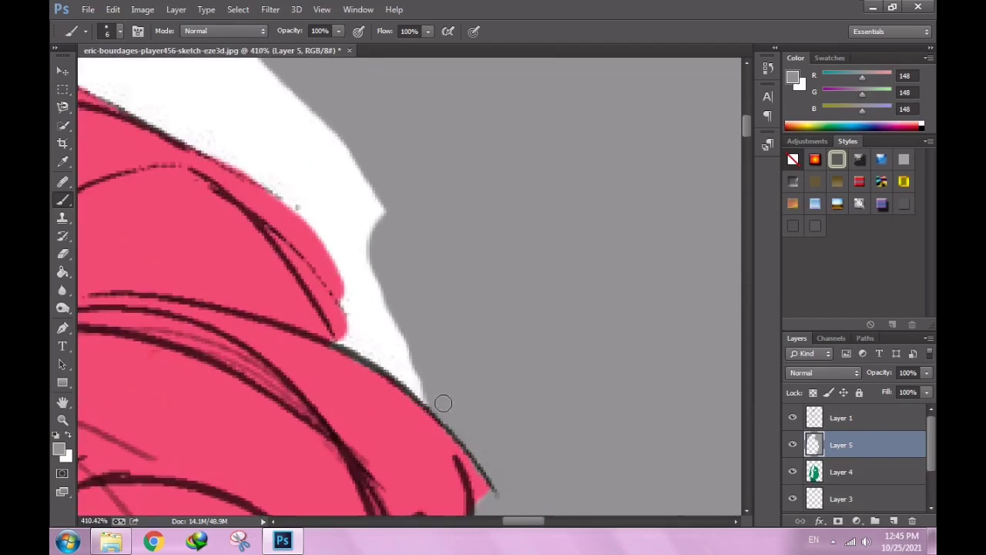
pyautogui.moveTo(381, 342); pyautogui.dragTo(409, 360)
pyautogui.scroll(3, 408, 360)
pyautogui.rightClick(493, 347)
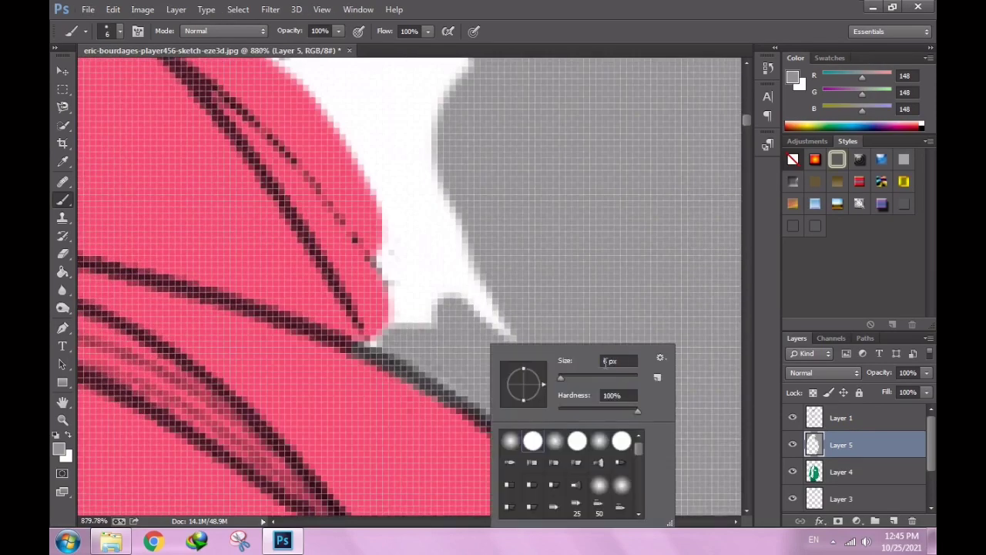
pyautogui.click(373, 311)
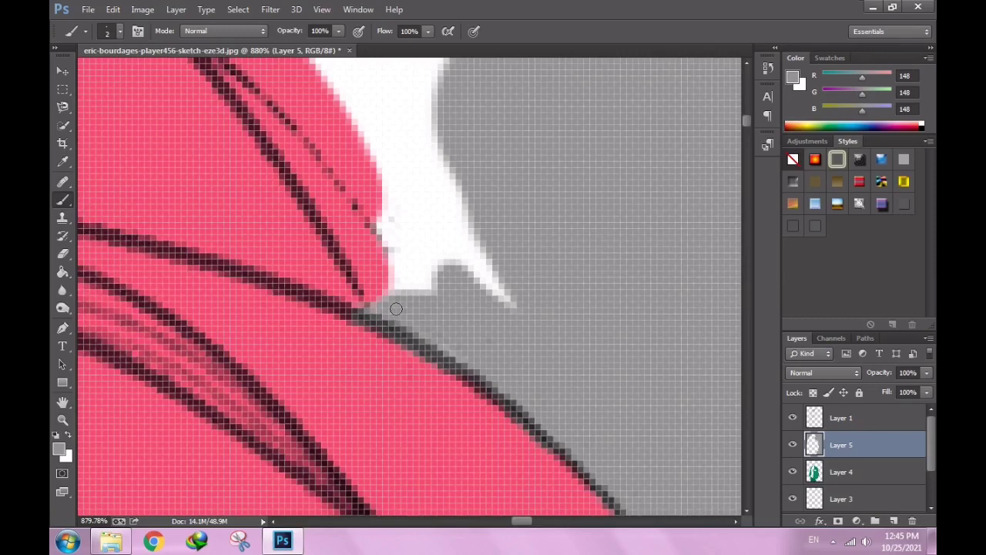
pyautogui.rightClick(464, 351)
pyautogui.write('20')
pyautogui.press('Return')
pyautogui.moveTo(477, 293); pyautogui.dragTo(437, 223)
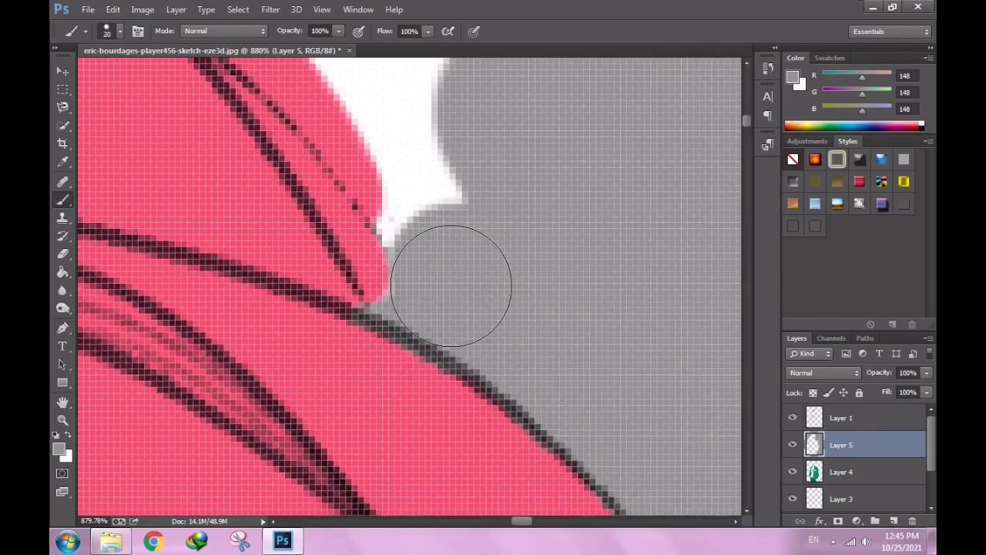
# Paint grey over the white near the top of the head.
pyautogui.scroll(2, 437, 223)
pyautogui.scroll(3, 452, 246)
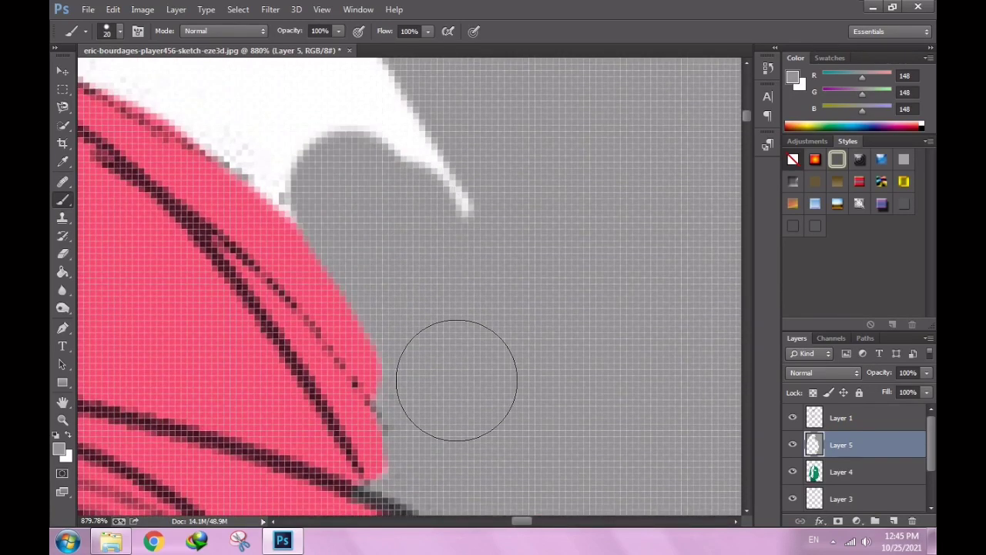
pyautogui.moveTo(462, 375); pyautogui.dragTo(495, 250)
pyautogui.scroll(-3, 495, 251)
pyautogui.scroll(2, 183, 169)
pyautogui.moveTo(617, 269)
pyautogui.mouseDown()
pyautogui.moveTo(608, 337)
pyautogui.moveTo(391, 189)
pyautogui.mouseUp()
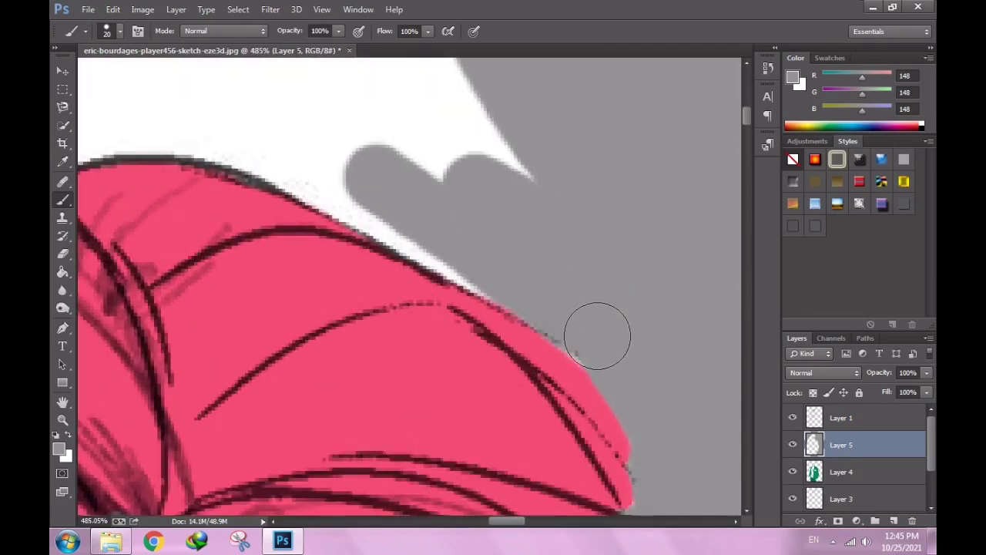
# Cover the white strip above the pink hair edge, including its right end.
pyautogui.scroll(1, 430, 252)
pyautogui.moveTo(519, 336)
pyautogui.mouseDown()
pyautogui.moveTo(224, 167)
pyautogui.moveTo(658, 222)
pyautogui.mouseUp()
pyautogui.scroll(-3, 657, 221)
pyautogui.scroll(1, 423, 226)
pyautogui.moveTo(403, 269)
pyautogui.mouseDown()
pyautogui.moveTo(596, 238)
pyautogui.moveTo(221, 226)
pyautogui.moveTo(176, 247)
pyautogui.mouseUp()
# Enlarge the brush to 24 px and paint more of the white strip grey.
pyautogui.rightClick(367, 270)
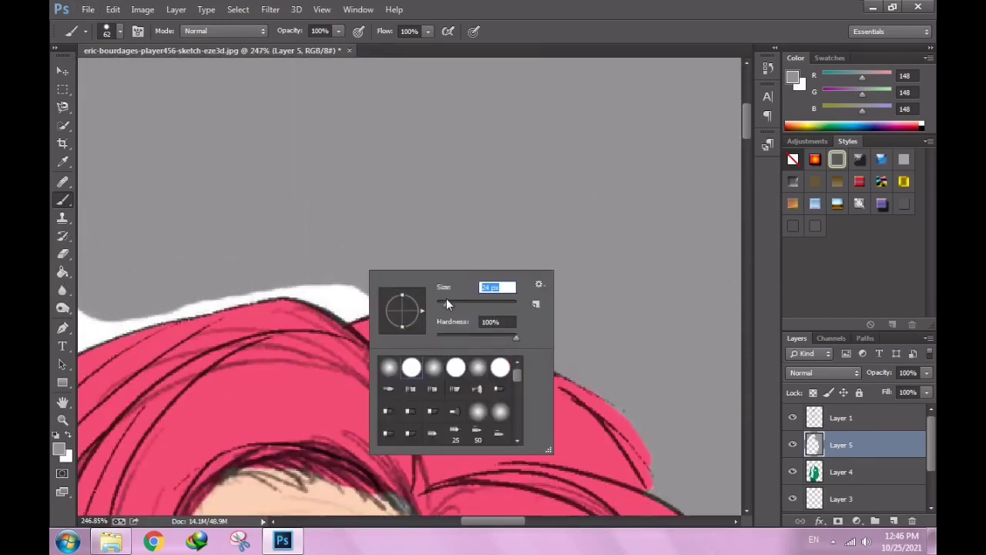
pyautogui.write('24')
pyautogui.press('Return')
pyautogui.scroll(2, 353, 286)
pyautogui.scroll(1, 353, 286)
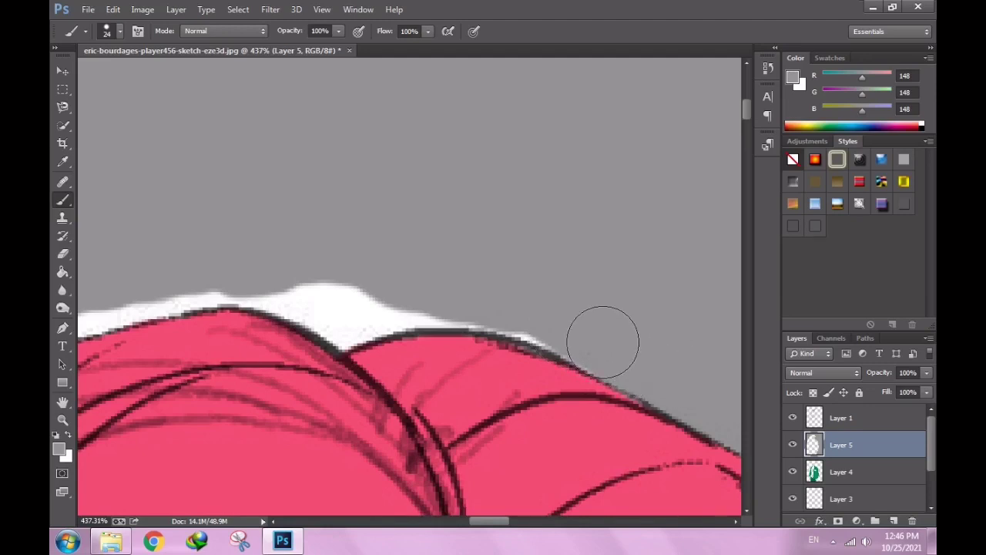
pyautogui.moveTo(505, 300); pyautogui.dragTo(507, 297)
pyautogui.moveTo(399, 293); pyautogui.dragTo(330, 273)
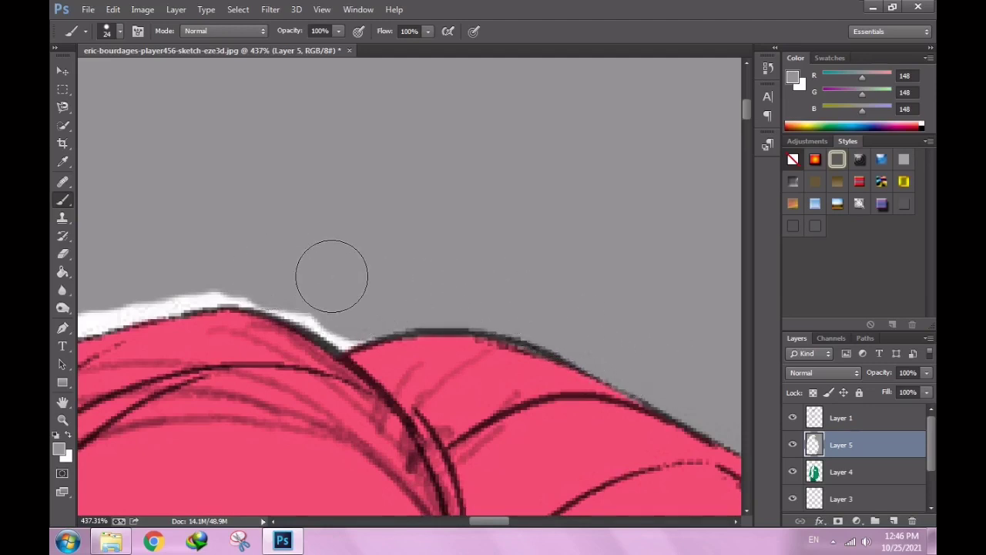
# Shrink the brush to 10 px for a touch-up stroke, then undo it.
pyautogui.rightClick(347, 289)
pyautogui.write('10')
pyautogui.press('Return')
pyautogui.moveTo(300, 302); pyautogui.dragTo(312, 312)
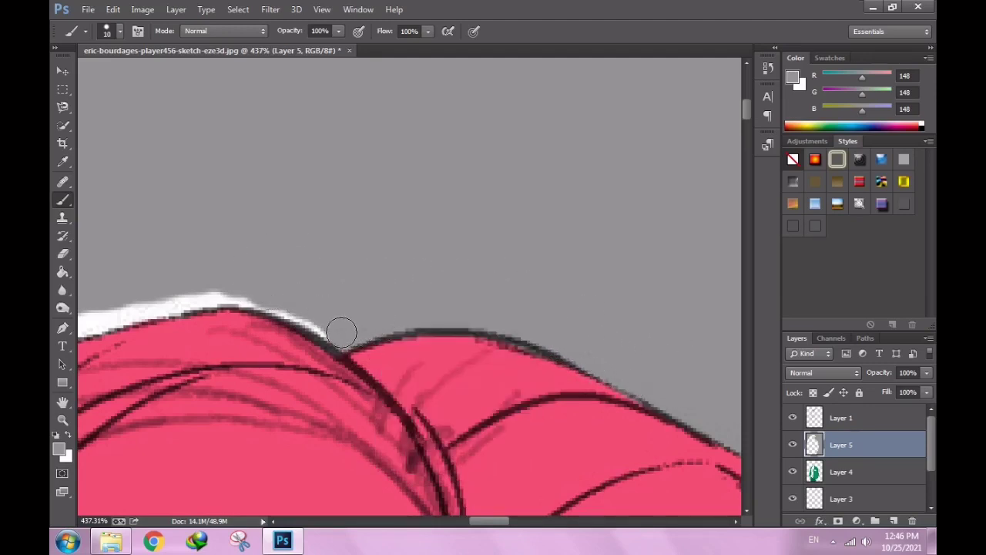
pyautogui.hotkey('ctrl', 'alt', 'z')
pyautogui.hotkey('ctrl', 'alt', 'z')
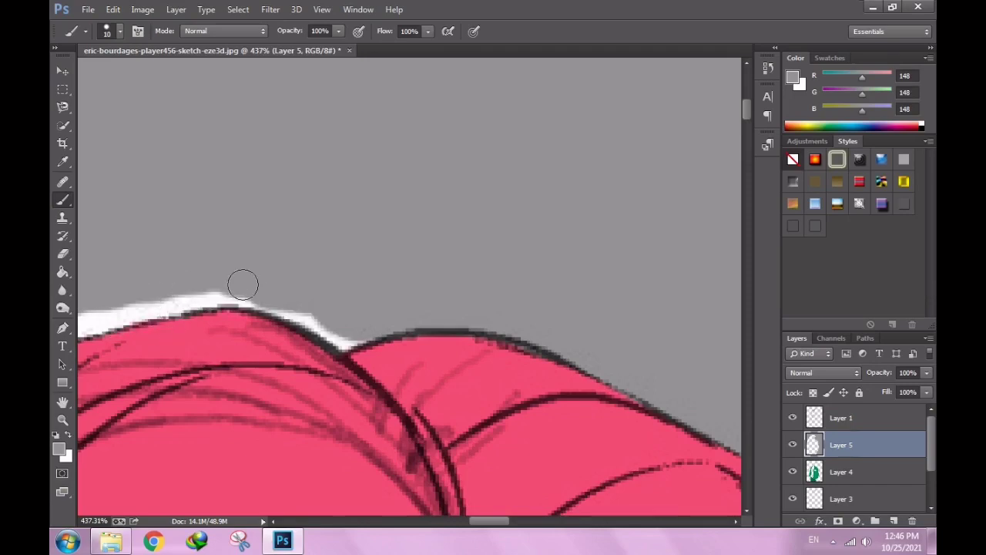
# Sweep grey across the remaining white strip above the hair.
pyautogui.scroll(-5, 249, 308)
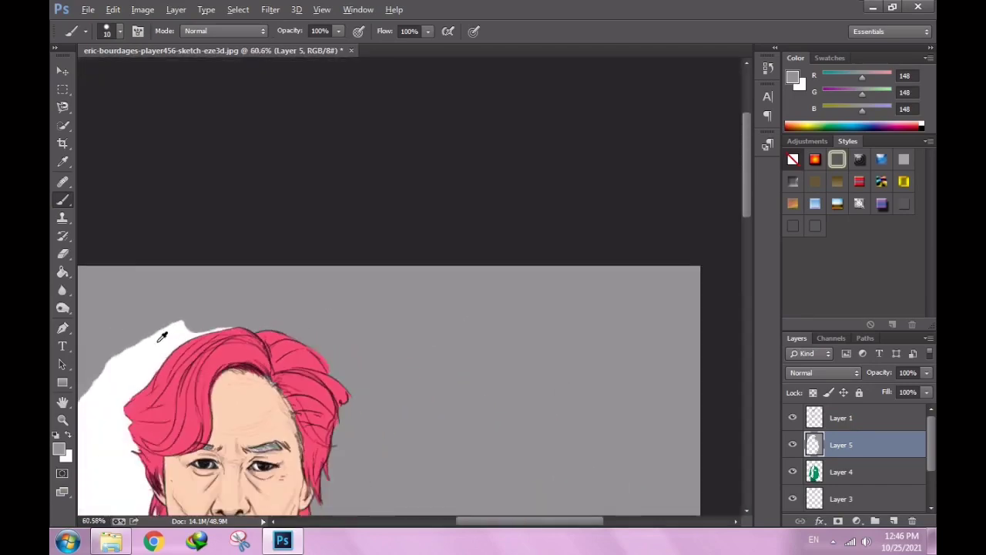
pyautogui.scroll(4, 455, 268)
pyautogui.moveTo(266, 217)
pyautogui.mouseDown()
pyautogui.moveTo(265, 326)
pyautogui.moveTo(275, 342)
pyautogui.moveTo(629, 217)
pyautogui.mouseUp()
pyautogui.moveTo(529, 226); pyautogui.dragTo(546, 229)
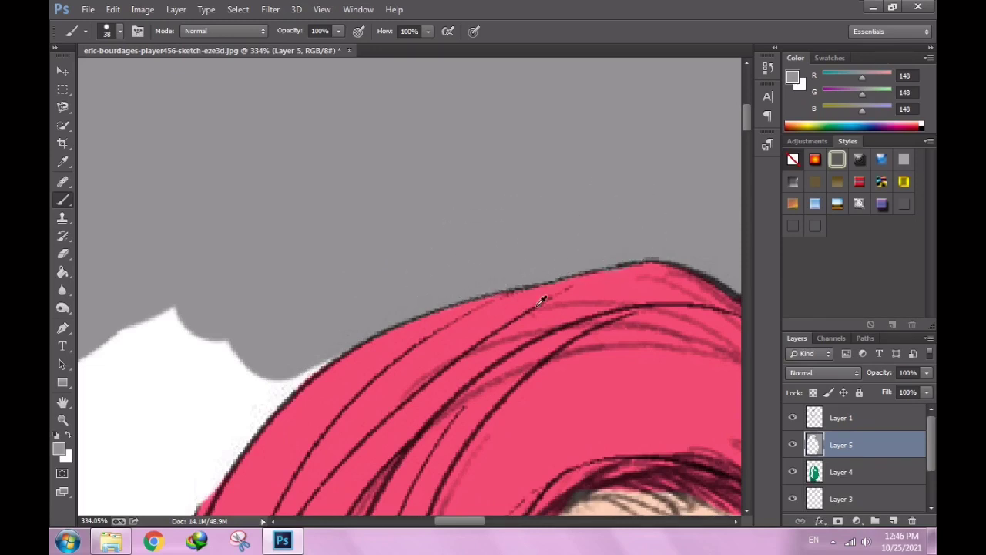
pyautogui.scroll(-4, 542, 301)
pyautogui.scroll(3, 550, 77)
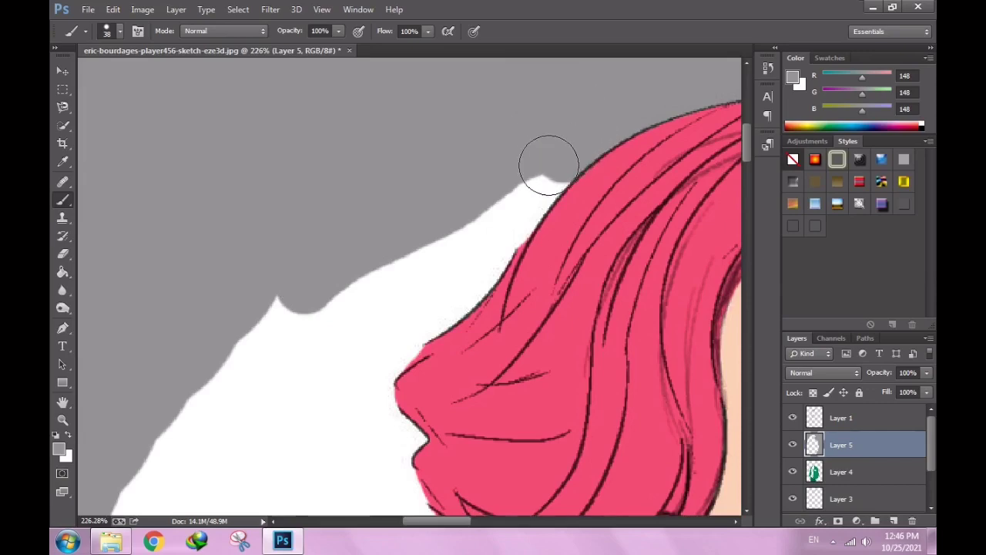
# Fill the last white patches beside the hair edge with grey.
pyautogui.moveTo(549, 165); pyautogui.dragTo(544, 157)
pyautogui.moveTo(494, 231); pyautogui.dragTo(465, 236)
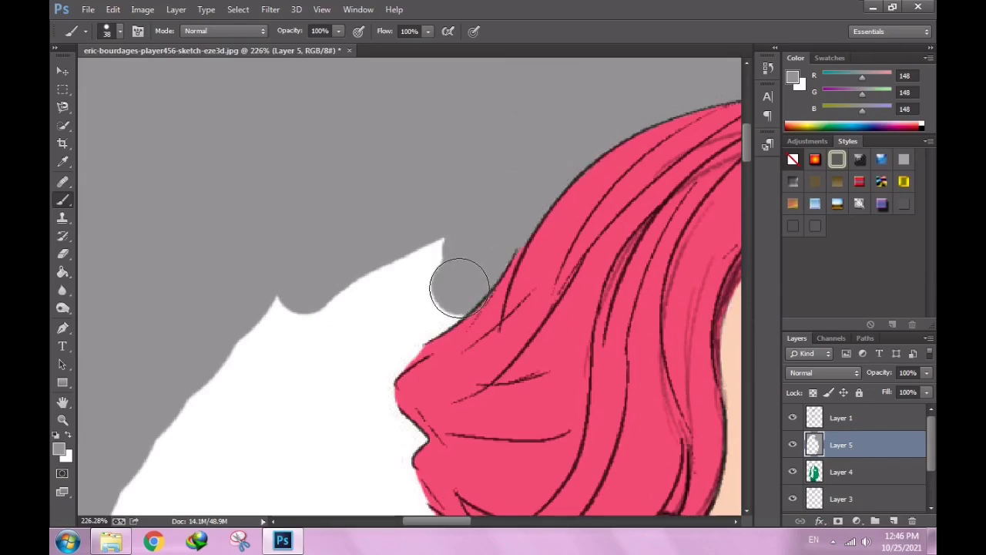
pyautogui.scroll(-4, 321, 238)
pyautogui.scroll(2, 264, 195)
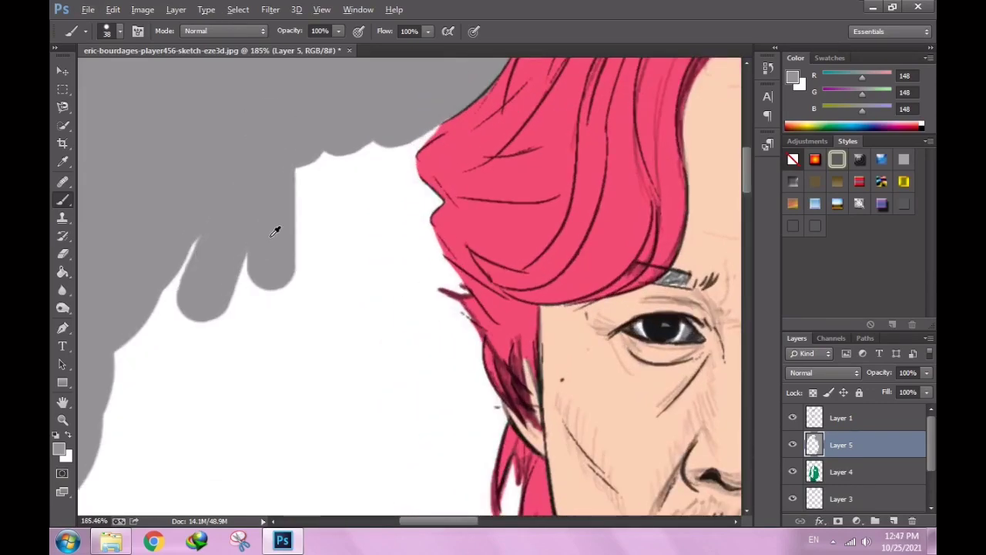
pyautogui.scroll(-5, 278, 229)
pyautogui.scroll(2, 220, 429)
pyautogui.scroll(1, 226, 301)
# With an enlarged brush, paint grey along the canvas bottom and left of the jacket.
pyautogui.scroll(2, 251, 372)
pyautogui.rightClick(293, 343)
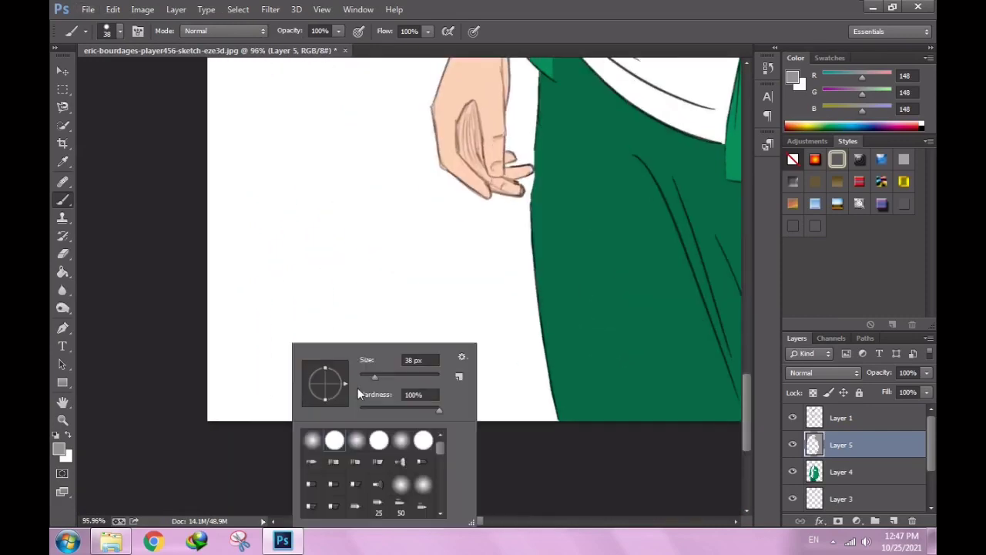
pyautogui.moveTo(332, 376); pyautogui.dragTo(363, 376)
pyautogui.moveTo(201, 411); pyautogui.dragTo(509, 426)
pyautogui.moveTo(493, 272)
pyautogui.mouseDown()
pyautogui.moveTo(202, 275)
pyautogui.moveTo(238, 176)
pyautogui.moveTo(436, 326)
pyautogui.moveTo(599, 420)
pyautogui.mouseUp()
# Fill the white area beside the jacket, the notch and below the hand with grey.
pyautogui.scroll(2, 599, 420)
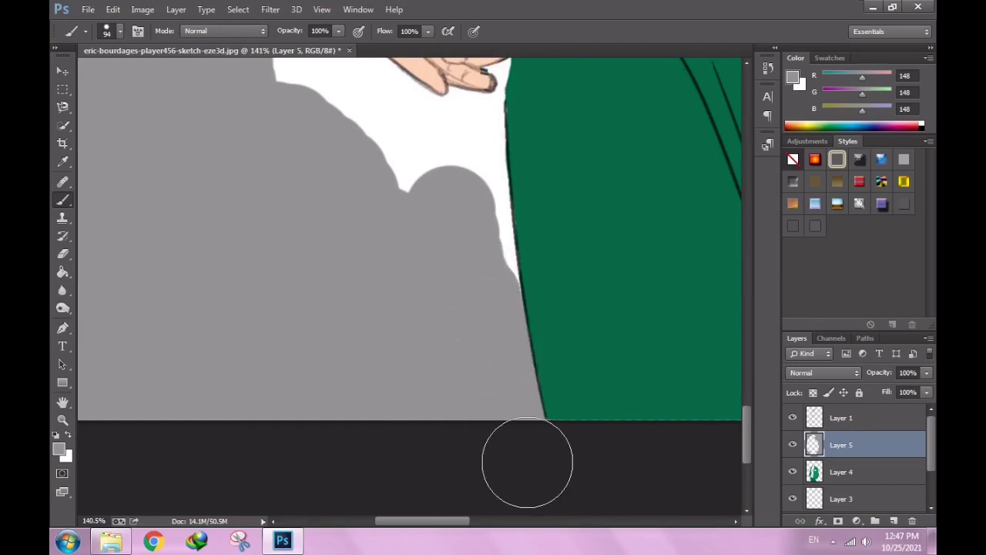
pyautogui.scroll(2, 440, 205)
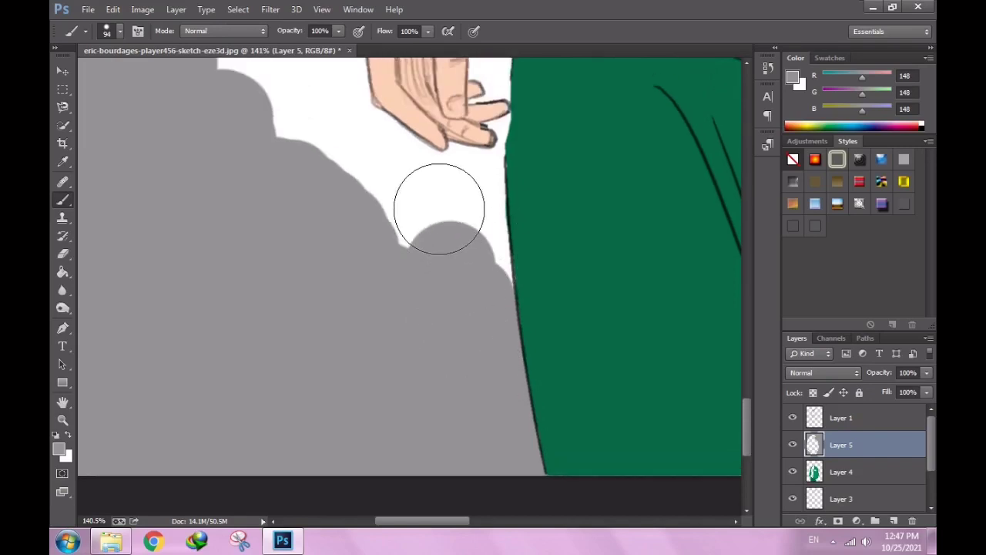
pyautogui.moveTo(440, 205); pyautogui.dragTo(468, 273)
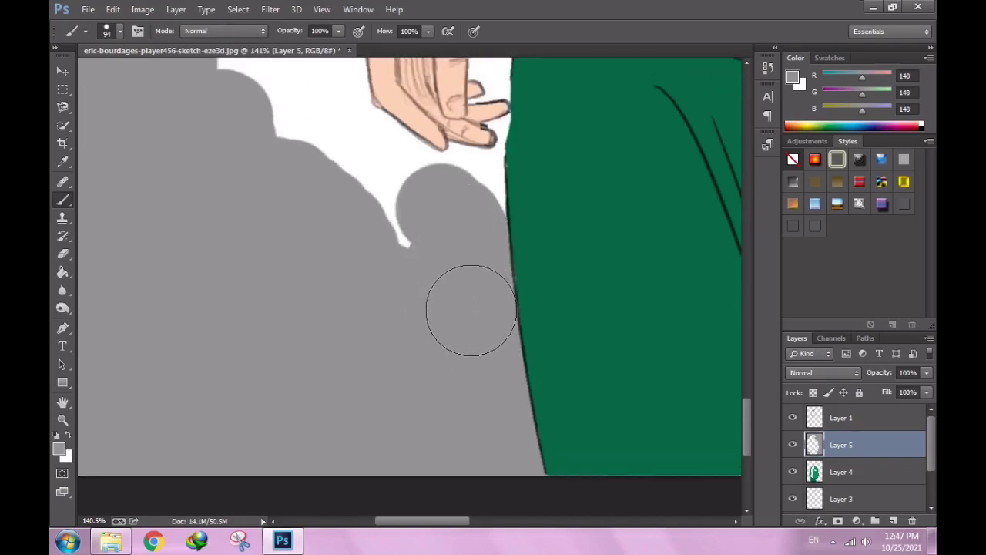
pyautogui.moveTo(472, 309); pyautogui.dragTo(194, 115)
pyautogui.scroll(2, 440, 346)
pyautogui.rightClick(526, 344)
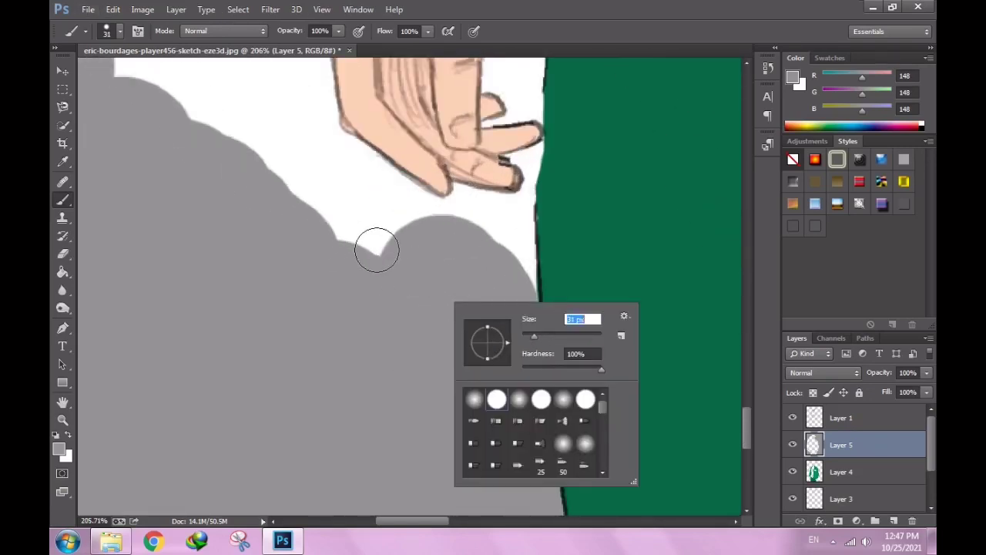
pyautogui.moveTo(377, 250)
pyautogui.mouseDown()
pyautogui.moveTo(427, 236)
pyautogui.moveTo(433, 221)
pyautogui.mouseUp()
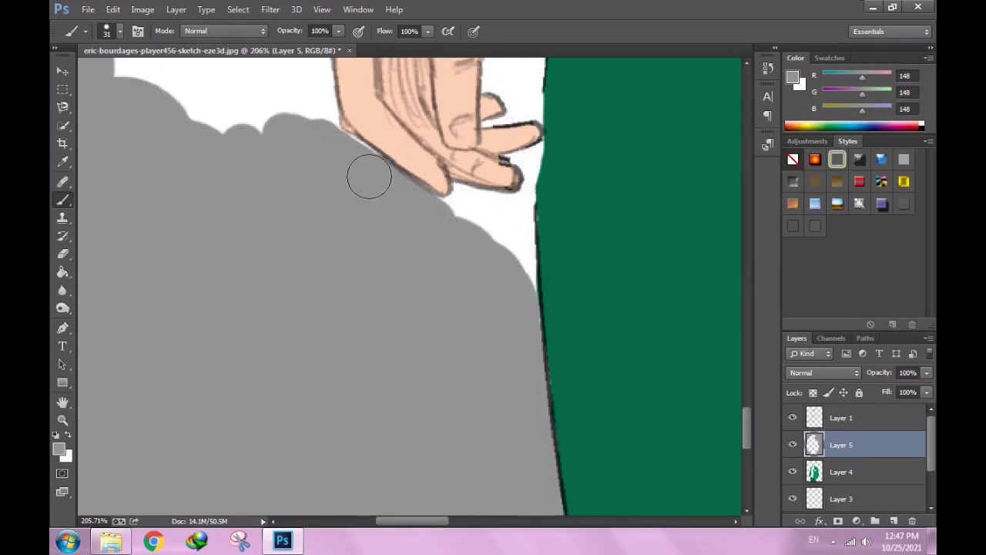
# With an 8 px brush, paint grey over the white patch below the fingers, redoing a bad stroke.
pyautogui.scroll(1, 326, 144)
pyautogui.scroll(3, 346, 209)
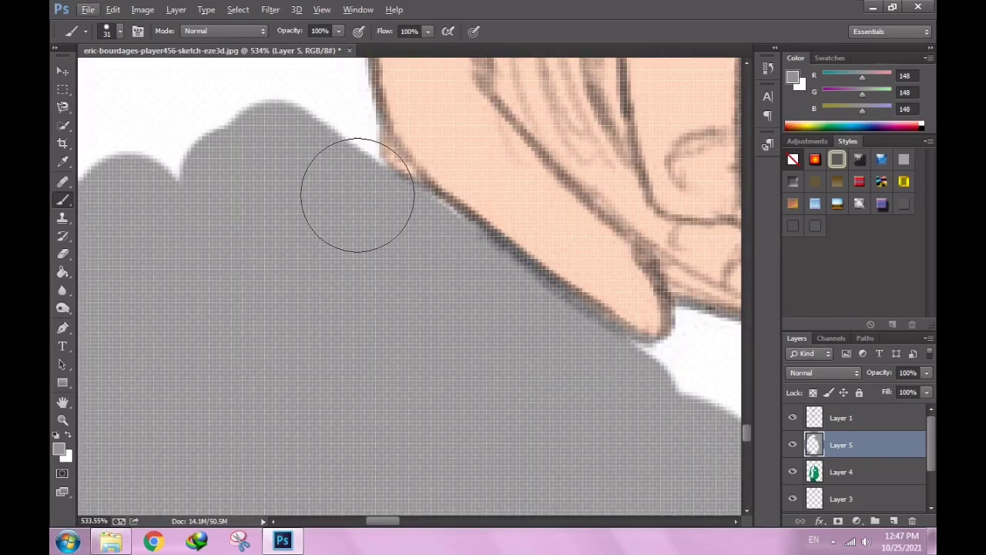
pyautogui.scroll(-4, 425, 301)
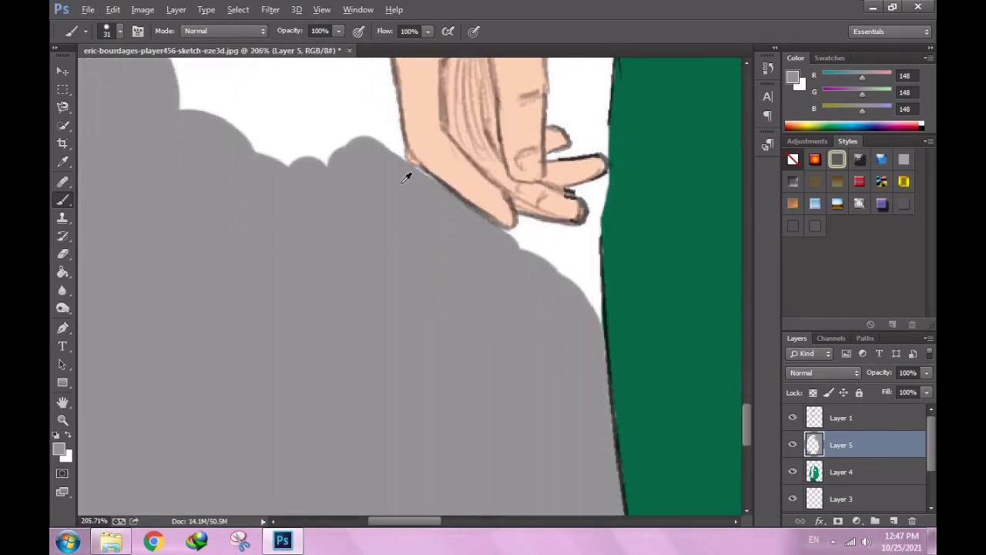
pyautogui.scroll(3, 406, 178)
pyautogui.scroll(-2, 424, 224)
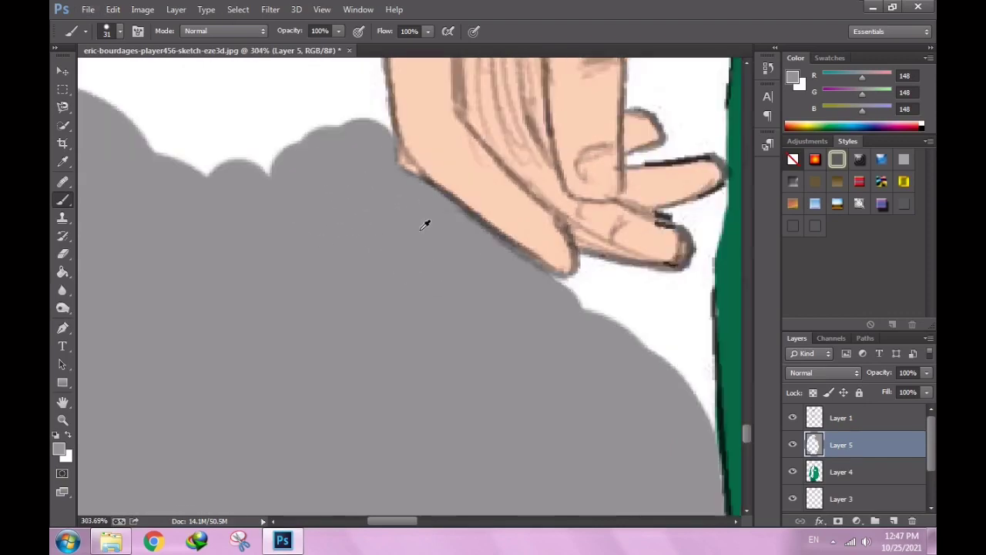
pyautogui.scroll(-1, 532, 290)
pyautogui.scroll(2, 586, 331)
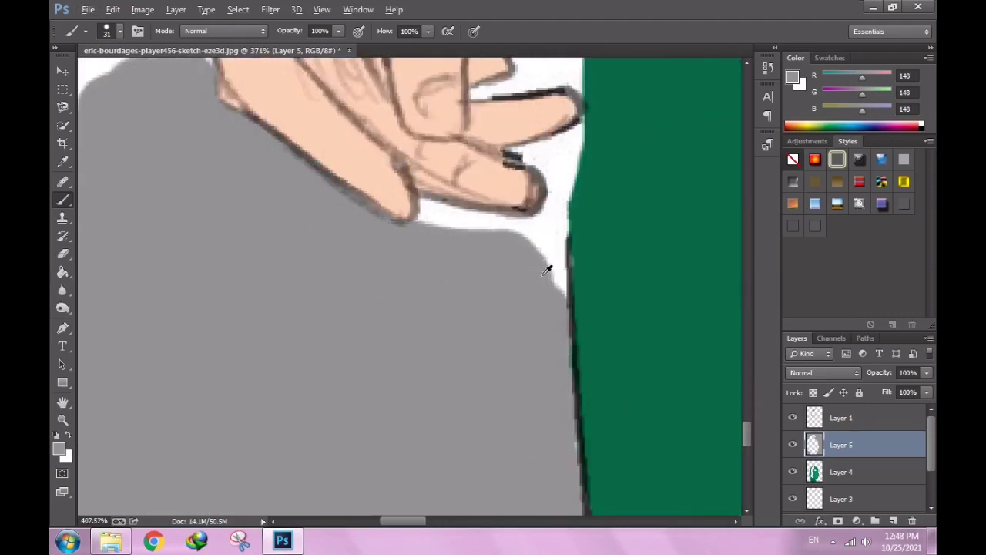
pyautogui.scroll(1, 547, 270)
pyautogui.rightClick(508, 317)
pyautogui.write('8')
pyautogui.press('Return')
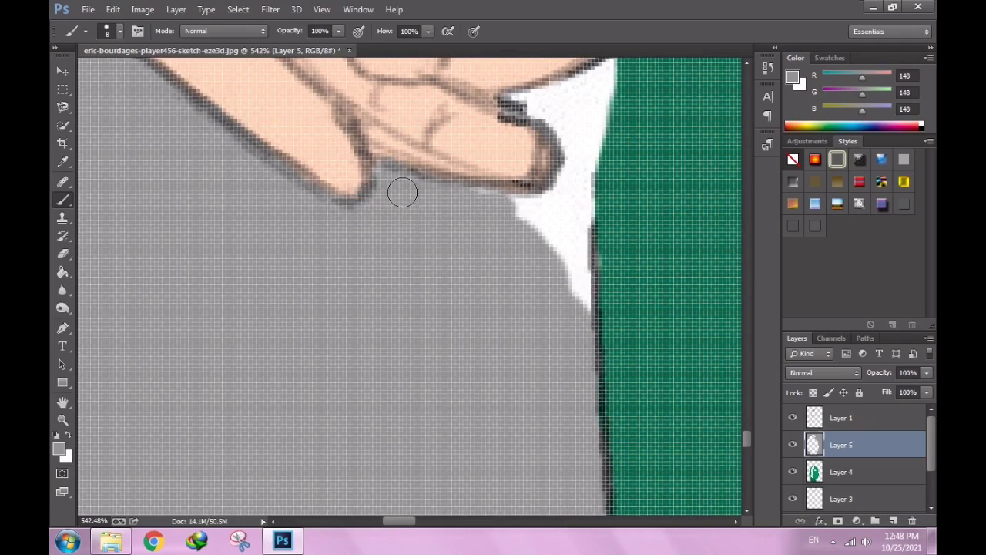
pyautogui.moveTo(507, 206)
pyautogui.mouseDown()
pyautogui.moveTo(578, 315)
pyautogui.moveTo(566, 291)
pyautogui.moveTo(460, 203)
pyautogui.moveTo(574, 247)
pyautogui.mouseUp()
pyautogui.hotkey('ctrl', 'alt', 'z')
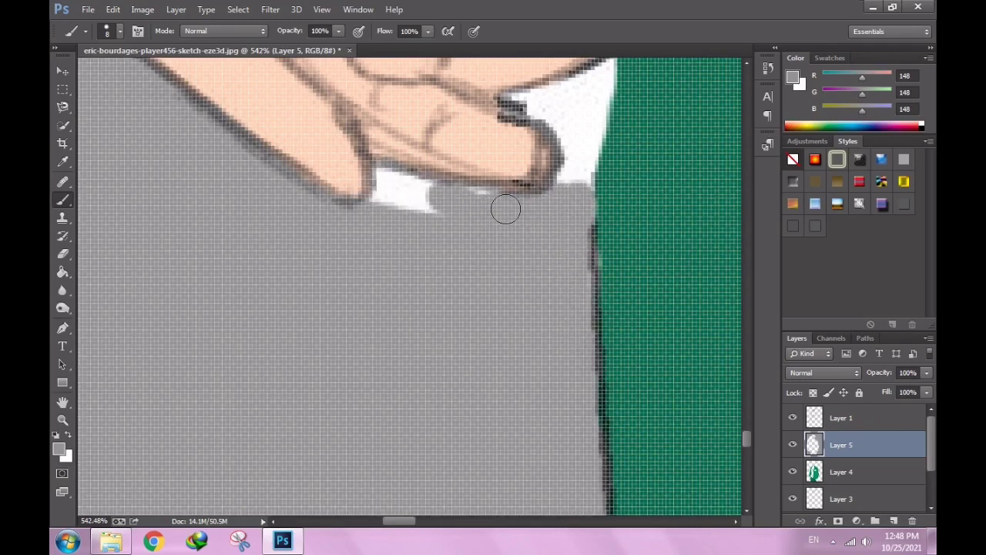
pyautogui.moveTo(505, 209); pyautogui.dragTo(409, 195)
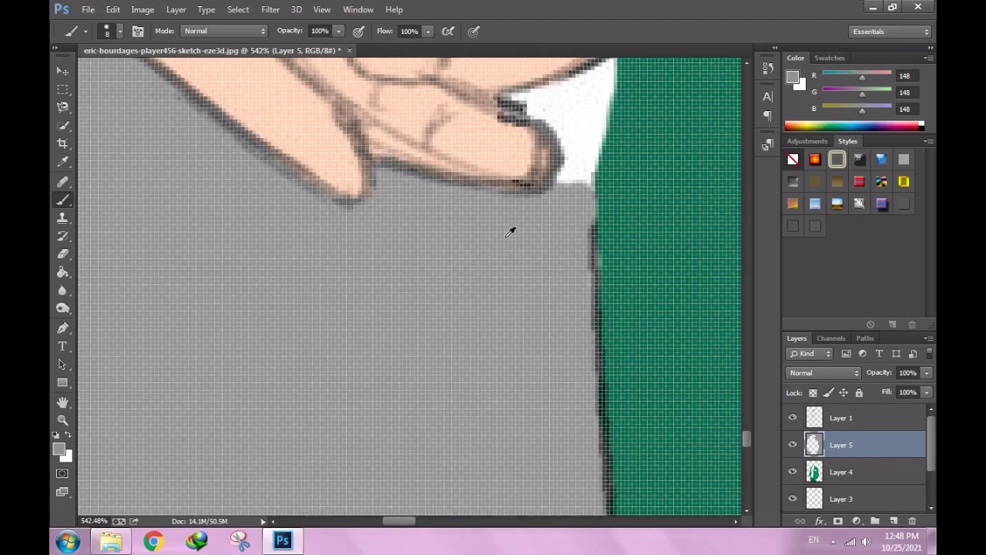
# Paint grey over the white beside the fingertips and above the dark finger line.
pyautogui.scroll(2, 509, 231)
pyautogui.scroll(1, 509, 231)
pyautogui.moveTo(493, 351)
pyautogui.mouseDown()
pyautogui.moveTo(510, 202)
pyautogui.moveTo(488, 205)
pyautogui.mouseUp()
pyautogui.rightClick(516, 199)
pyautogui.moveTo(489, 258); pyautogui.dragTo(456, 222)
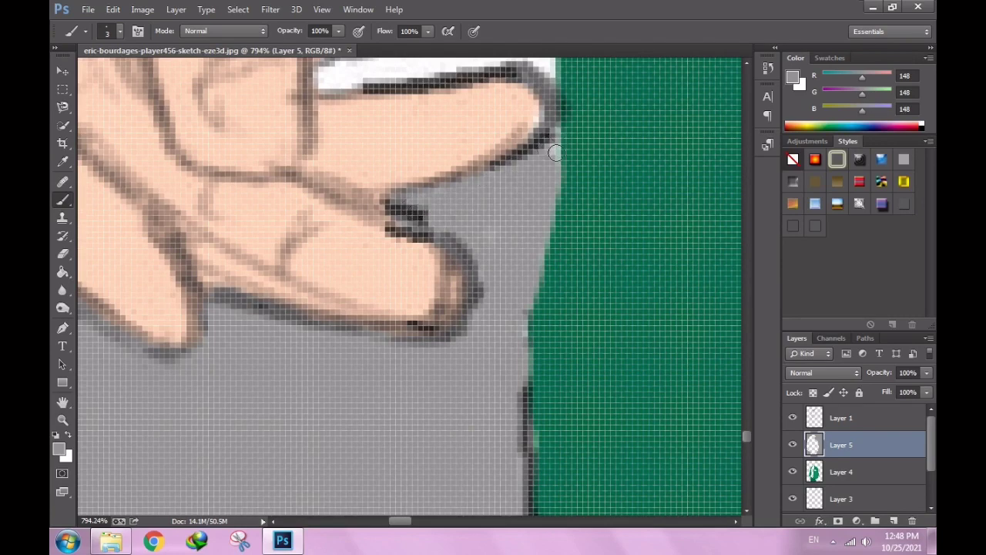
pyautogui.scroll(-3, 511, 338)
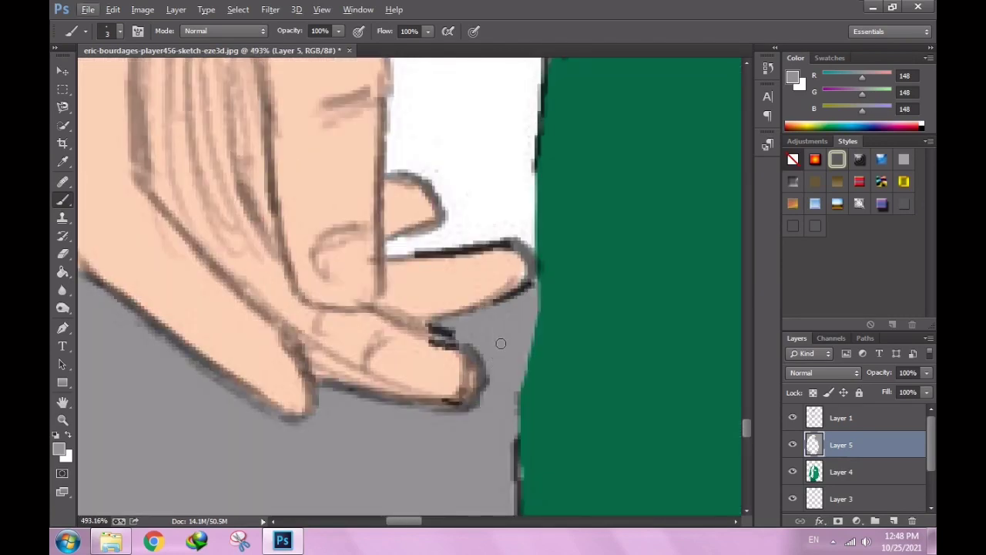
pyautogui.scroll(1, 489, 320)
pyautogui.scroll(2, 389, 355)
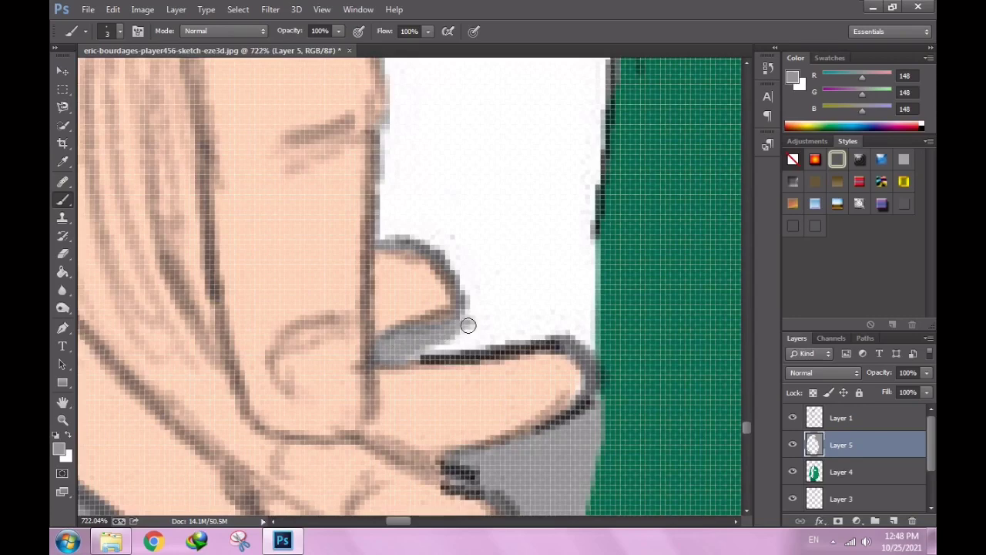
pyautogui.moveTo(417, 354); pyautogui.dragTo(471, 314)
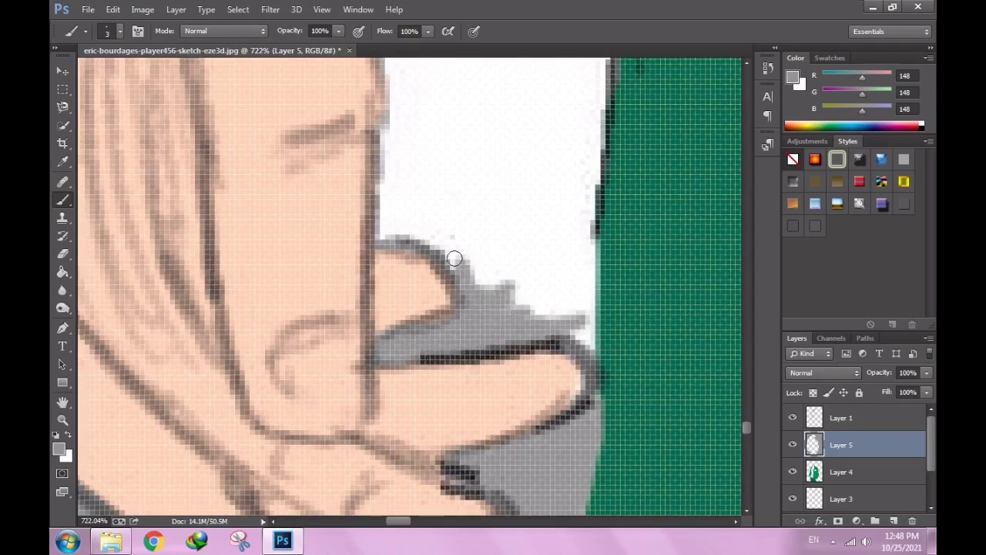
# With a 15 px brush, fill the white area above the finger line with grey.
pyautogui.rightClick(486, 197)
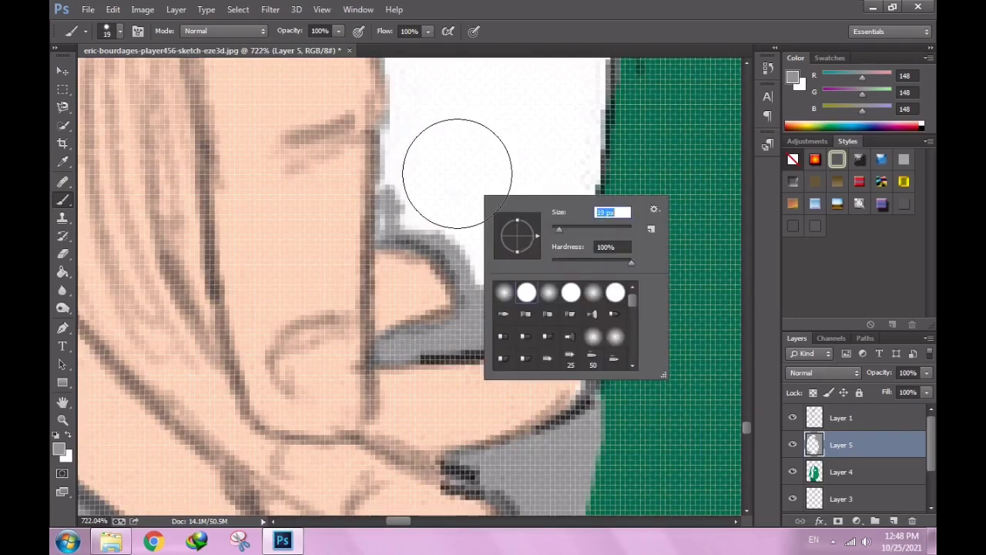
pyautogui.write('15')
pyautogui.press('Return')
pyautogui.moveTo(457, 173)
pyautogui.mouseDown()
pyautogui.moveTo(418, 202)
pyautogui.moveTo(425, 159)
pyautogui.moveTo(504, 206)
pyautogui.moveTo(545, 149)
pyautogui.moveTo(550, 293)
pyautogui.moveTo(542, 238)
pyautogui.mouseUp()
# Try 5 and 3 px brush sizes, then settle on 13 px and paint a grey stroke.
pyautogui.rightClick(509, 284)
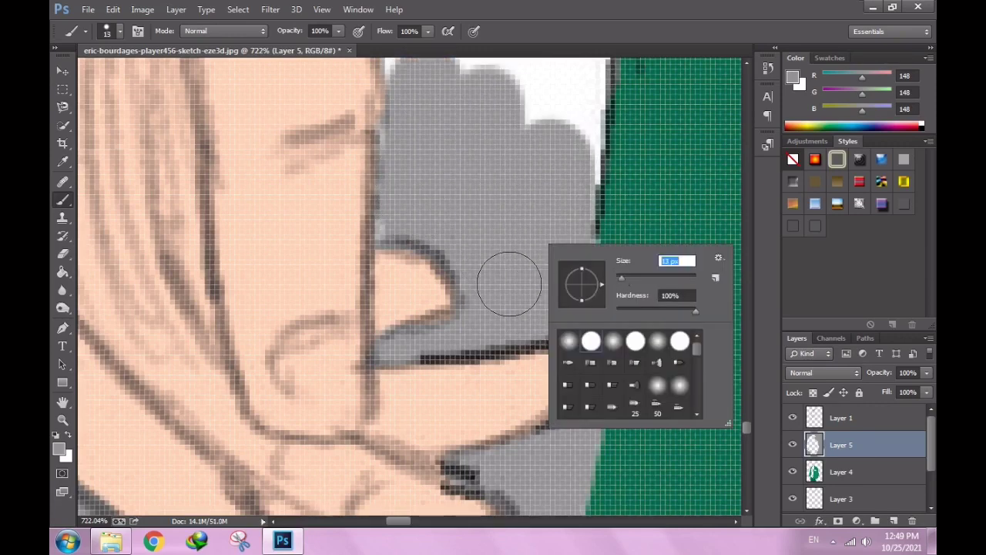
pyautogui.write('5')
pyautogui.press('Return')
pyautogui.scroll(-3, 589, 120)
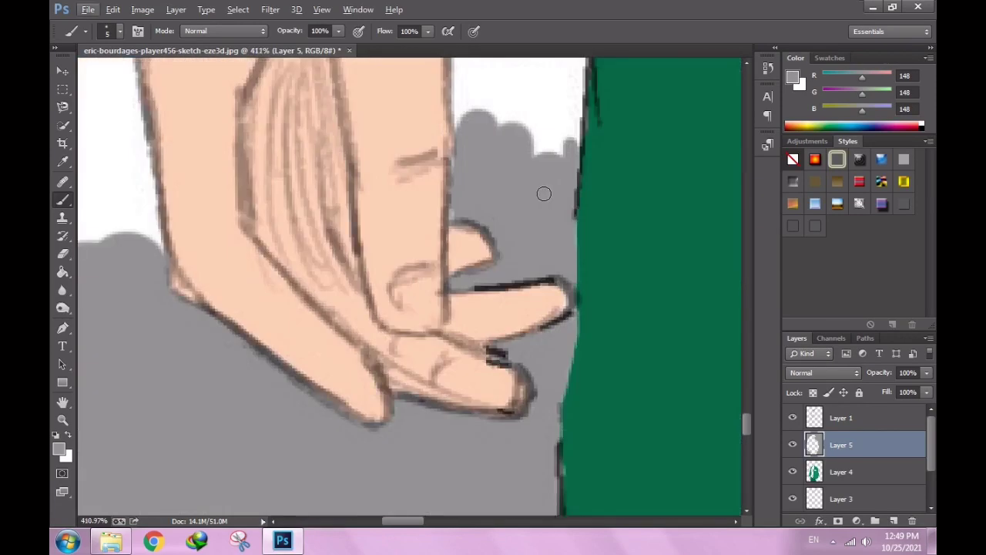
pyautogui.scroll(2, 544, 193)
pyautogui.rightClick(420, 275)
pyautogui.write('3')
pyautogui.press('Return')
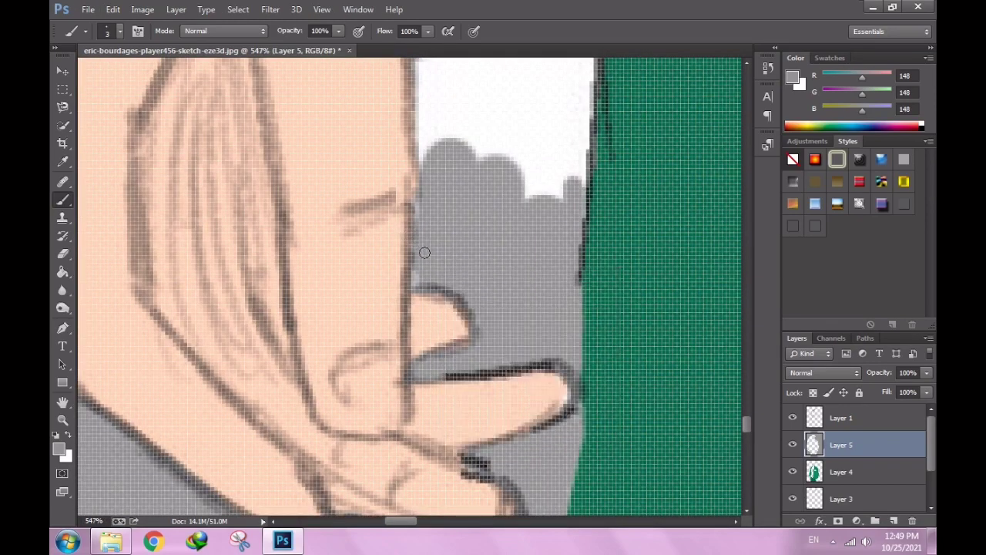
pyautogui.scroll(3, 513, 249)
pyautogui.scroll(2, 514, 331)
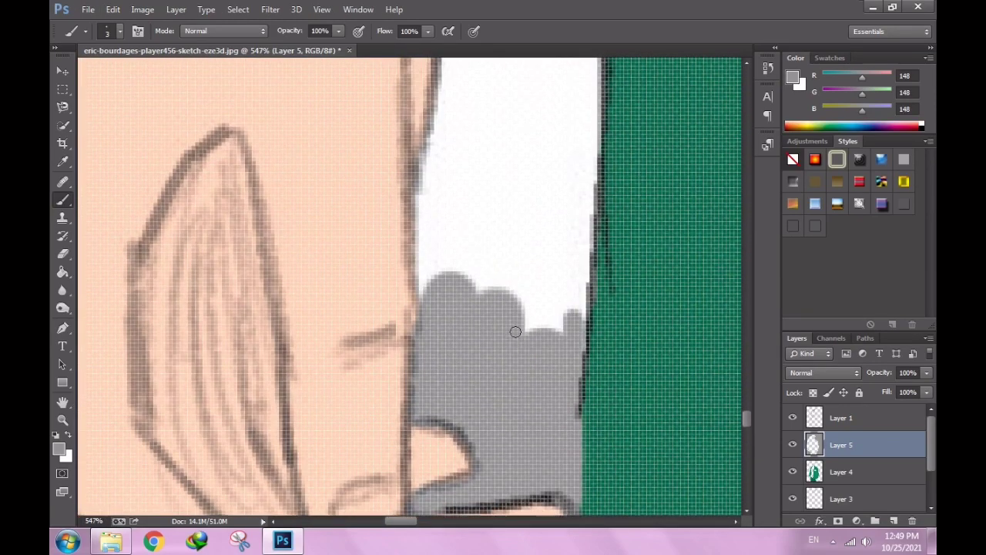
pyautogui.rightClick(548, 329)
pyautogui.write('13')
pyautogui.press('Return')
pyautogui.moveTo(539, 278)
pyautogui.mouseDown()
pyautogui.moveTo(551, 378)
pyautogui.moveTo(568, 308)
pyautogui.moveTo(458, 265)
pyautogui.moveTo(443, 306)
pyautogui.mouseUp()
# Paint grey upward into the remaining white area beside the hand.
pyautogui.scroll(2, 506, 330)
pyautogui.scroll(1, 506, 331)
pyautogui.moveTo(506, 331)
pyautogui.mouseDown()
pyautogui.moveTo(469, 264)
pyautogui.moveTo(489, 172)
pyautogui.moveTo(487, 219)
pyautogui.moveTo(550, 183)
pyautogui.moveTo(568, 192)
pyautogui.moveTo(577, 280)
pyautogui.moveTo(506, 293)
pyautogui.moveTo(470, 208)
pyautogui.moveTo(493, 189)
pyautogui.moveTo(480, 135)
pyautogui.mouseUp()
pyautogui.scroll(3, 566, 214)
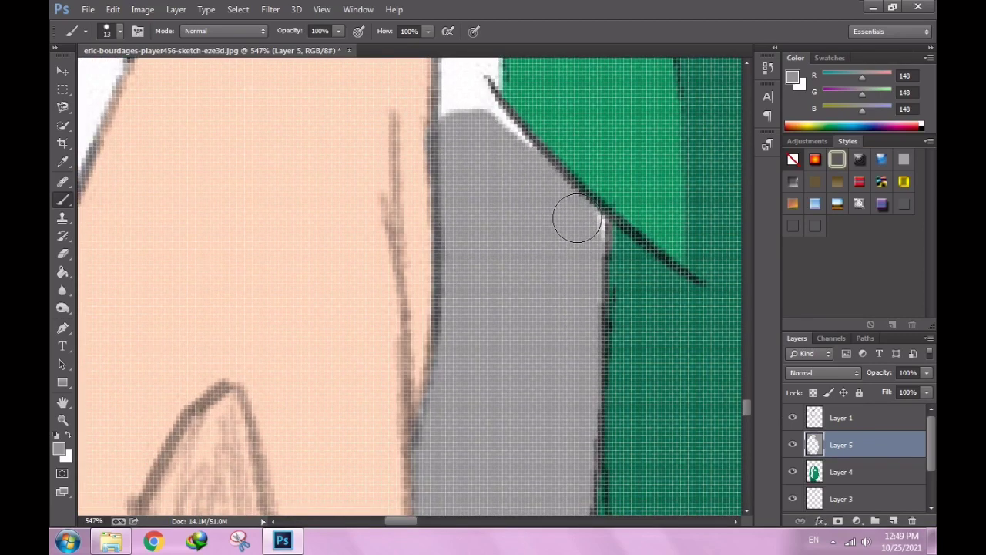
pyautogui.moveTo(549, 221); pyautogui.dragTo(473, 99)
# Fill the white notch with grey, undoing and repainting its rounded top.
pyautogui.scroll(5, 473, 100)
pyautogui.moveTo(469, 260); pyautogui.dragTo(466, 279)
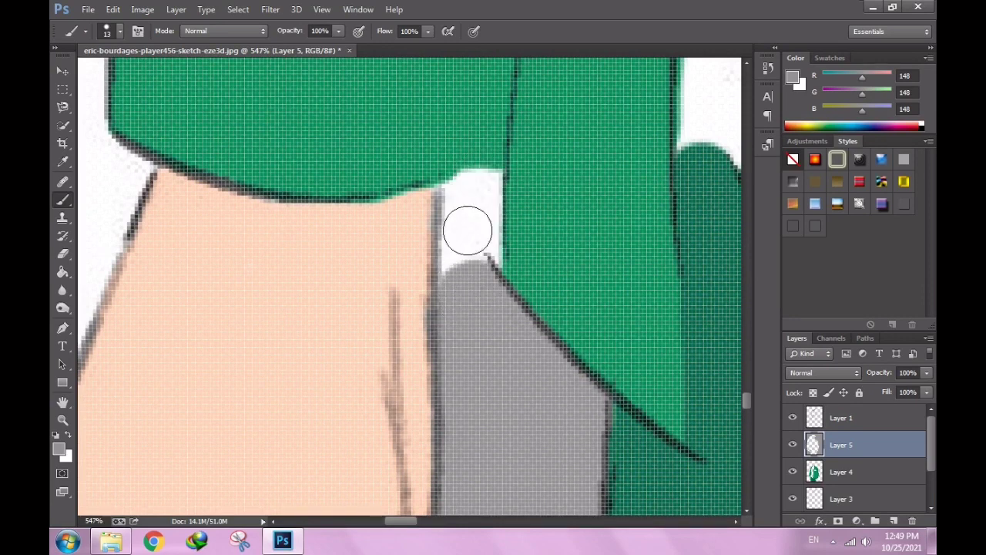
pyautogui.moveTo(467, 224); pyautogui.dragTo(464, 303)
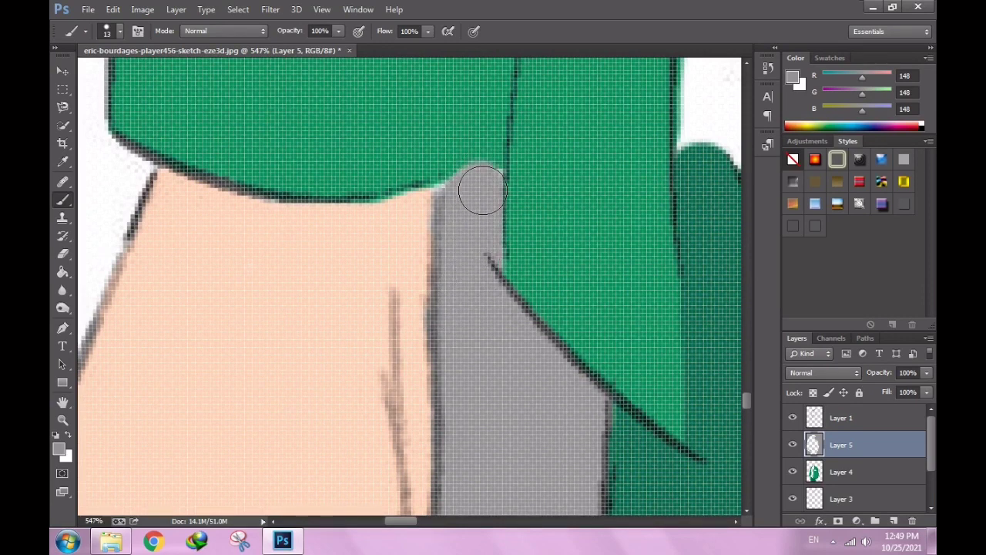
pyautogui.hotkey('ctrl', 'z')
pyautogui.moveTo(473, 235)
pyautogui.mouseDown()
pyautogui.moveTo(463, 220)
pyautogui.moveTo(462, 298)
pyautogui.mouseUp()
# With a 3 px brush, paint grey over the notch top along the edge.
pyautogui.scroll(1, 493, 197)
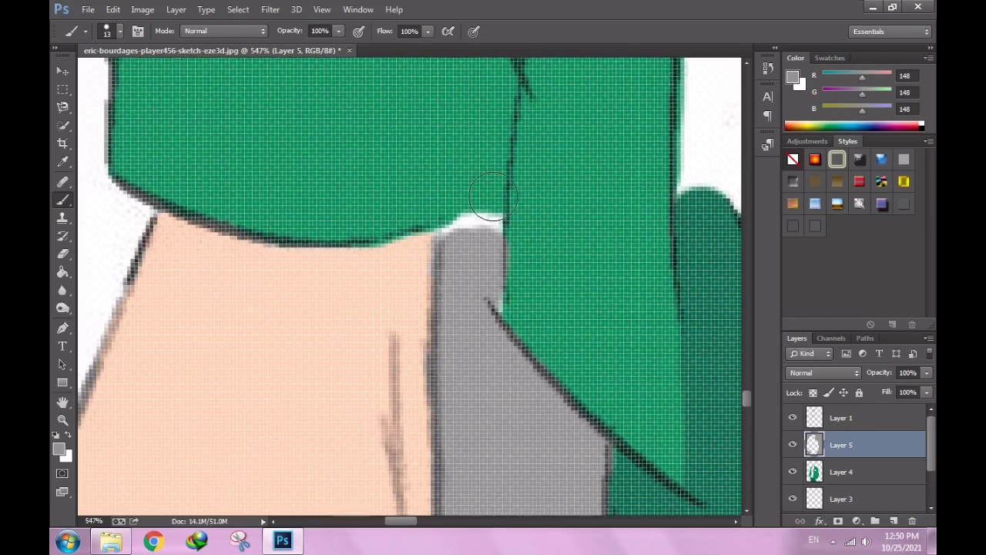
pyautogui.scroll(2, 493, 196)
pyautogui.rightClick(480, 246)
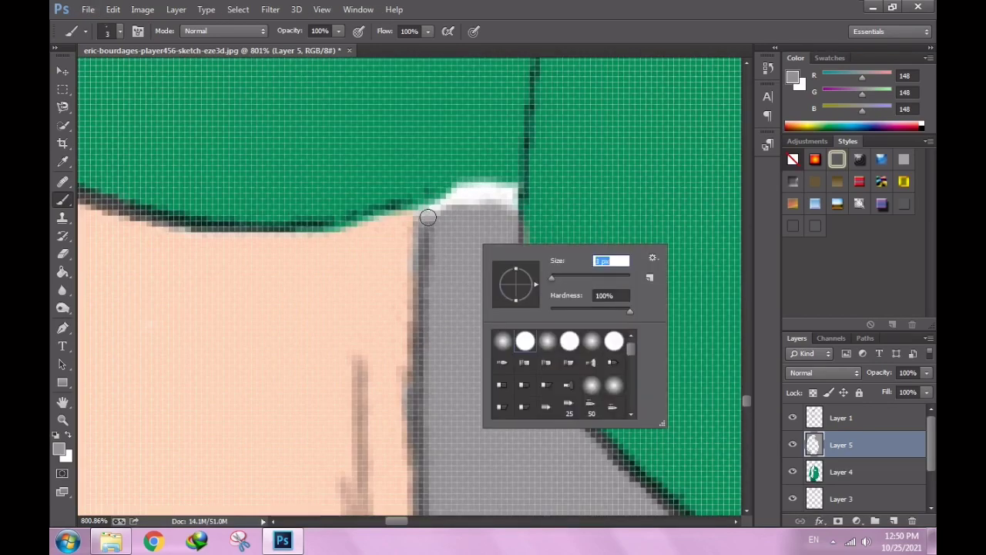
pyautogui.press('Return')
pyautogui.moveTo(428, 217); pyautogui.dragTo(509, 220)
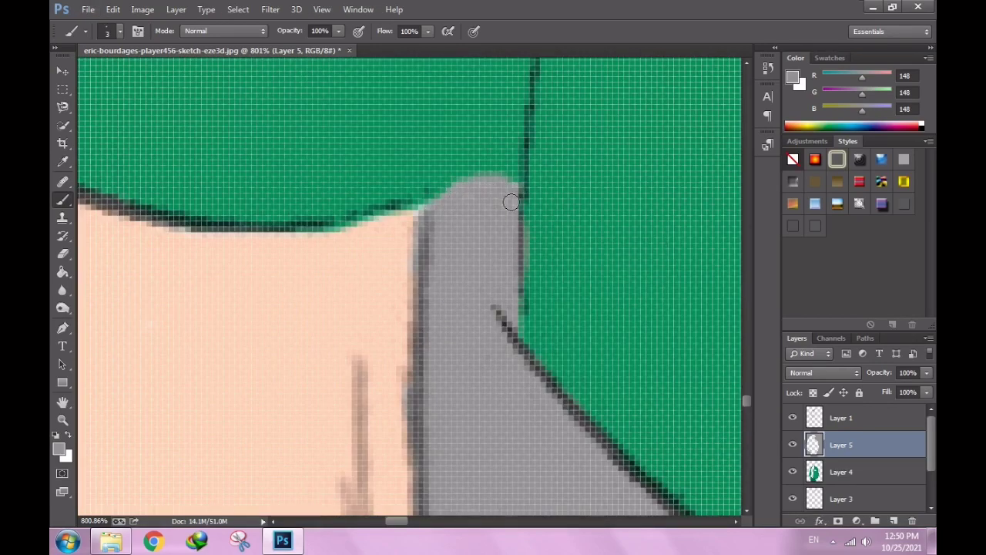
pyautogui.scroll(-4, 511, 201)
pyautogui.scroll(-3, 463, 308)
pyautogui.scroll(2, 379, 394)
# With a 64 px brush, paint a grey blob beside the arm, undoing misplaced strokes.
pyautogui.scroll(2, 379, 394)
pyautogui.rightClick(537, 389)
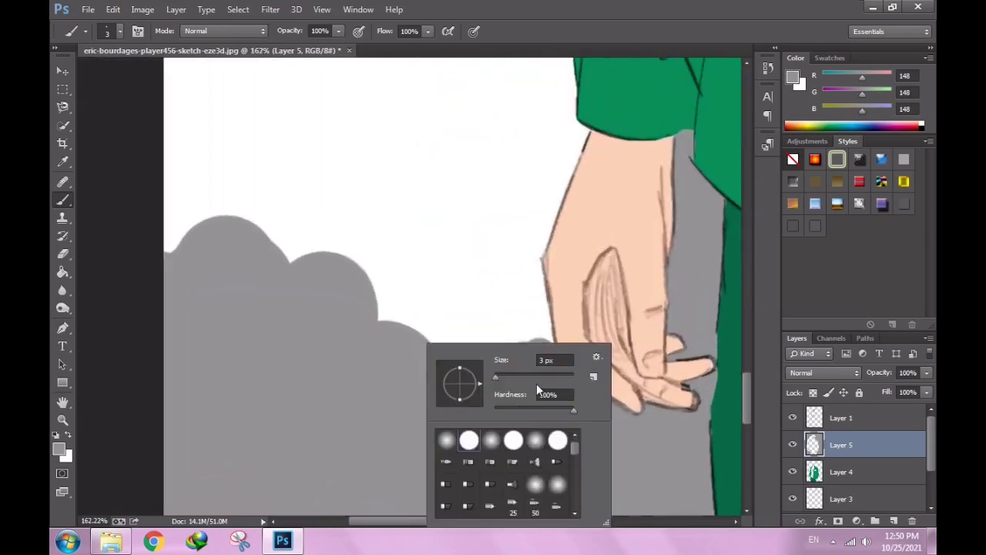
pyautogui.moveTo(496, 376); pyautogui.dragTo(504, 377)
pyautogui.press('Return')
pyautogui.moveTo(478, 298); pyautogui.dragTo(499, 326)
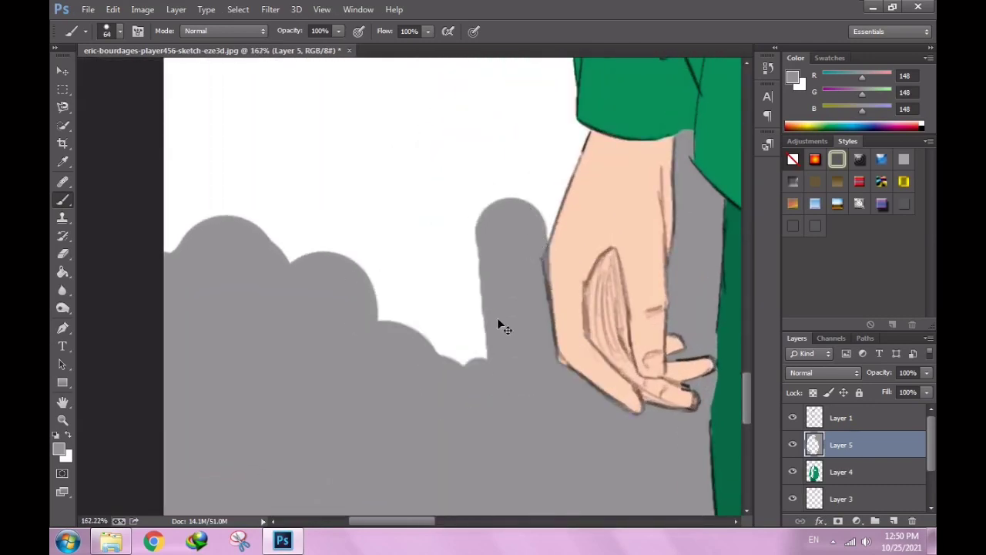
pyautogui.hotkey('ctrl', 'z')
pyautogui.moveTo(494, 239)
pyautogui.mouseDown()
pyautogui.moveTo(504, 303)
pyautogui.moveTo(273, 257)
pyautogui.moveTo(249, 224)
pyautogui.moveTo(440, 229)
pyautogui.moveTo(452, 170)
pyautogui.mouseUp()
pyautogui.scroll(1, 509, 324)
pyautogui.scroll(3, 452, 171)
pyautogui.moveTo(456, 266)
pyautogui.mouseDown()
pyautogui.moveTo(480, 221)
pyautogui.moveTo(470, 286)
pyautogui.moveTo(524, 213)
pyautogui.mouseUp()
pyautogui.hotkey('ctrl', 'z')
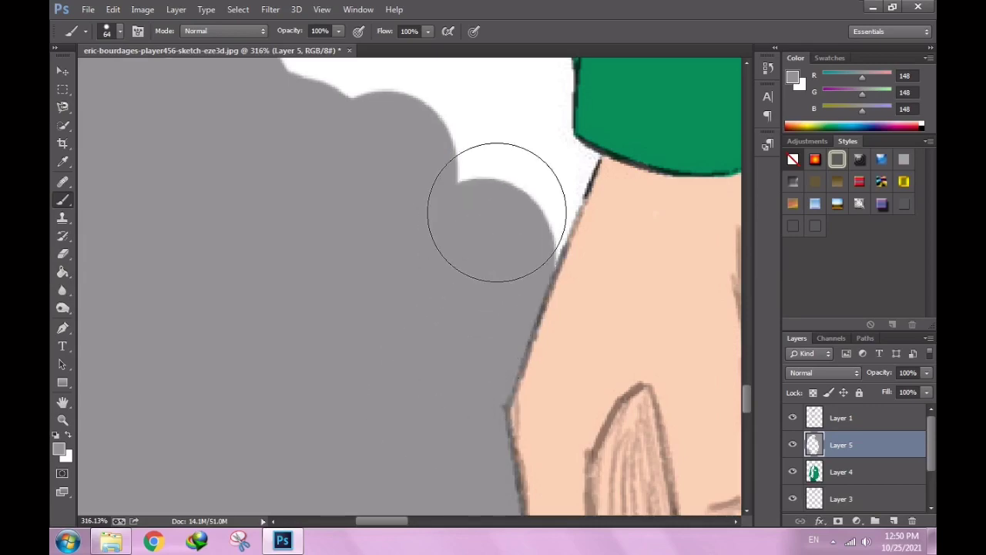
# With a 24 px brush, paint a grey bump filling the gap near the arm.
pyautogui.scroll(-3, 425, 218)
pyautogui.scroll(-5, 424, 218)
pyautogui.scroll(2, 242, 285)
pyautogui.scroll(2, 254, 333)
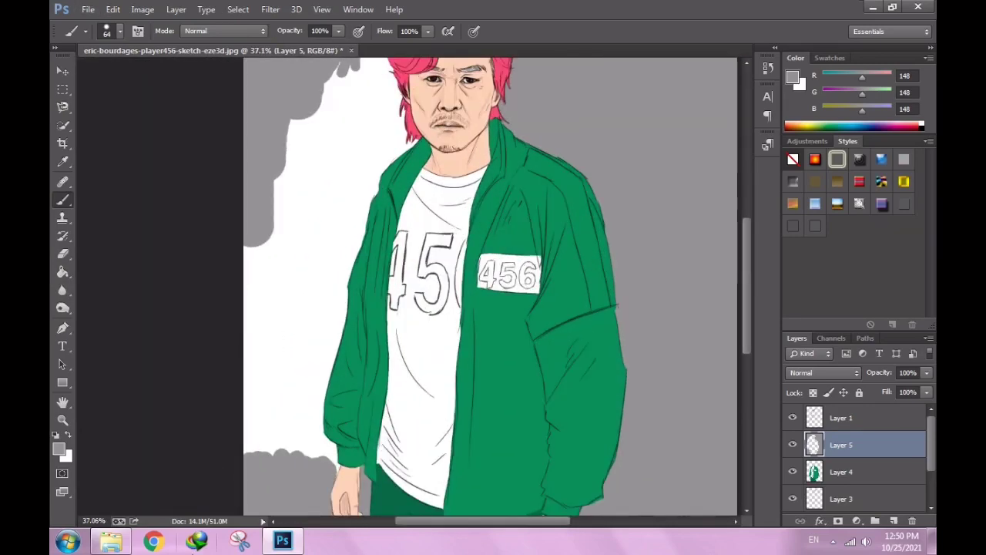
pyautogui.scroll(2, 260, 396)
pyautogui.scroll(2, 464, 333)
pyautogui.scroll(1, 465, 334)
pyautogui.rightClick(465, 339)
pyautogui.write('24')
pyautogui.press('Return')
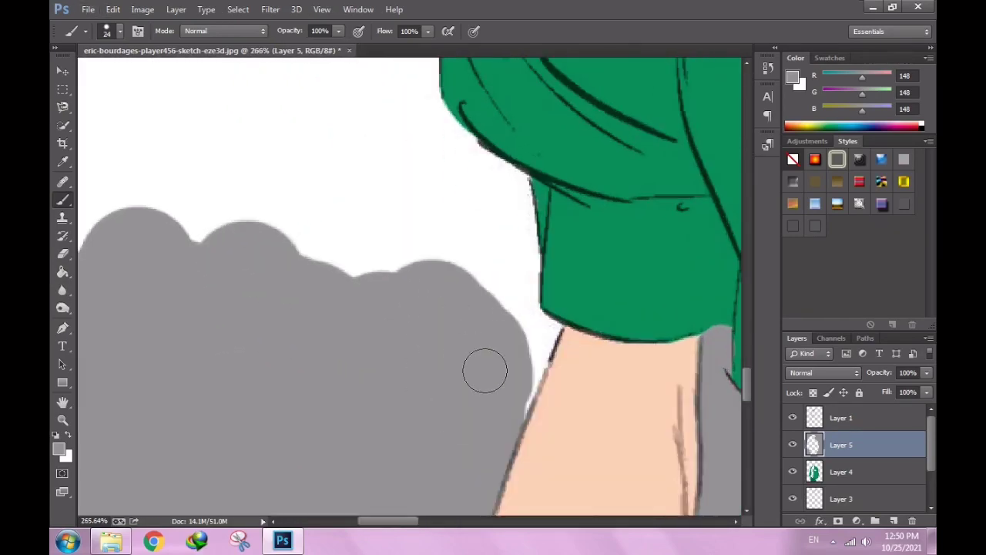
pyautogui.moveTo(536, 333)
pyautogui.mouseDown()
pyautogui.moveTo(511, 297)
pyautogui.moveTo(511, 235)
pyautogui.mouseUp()
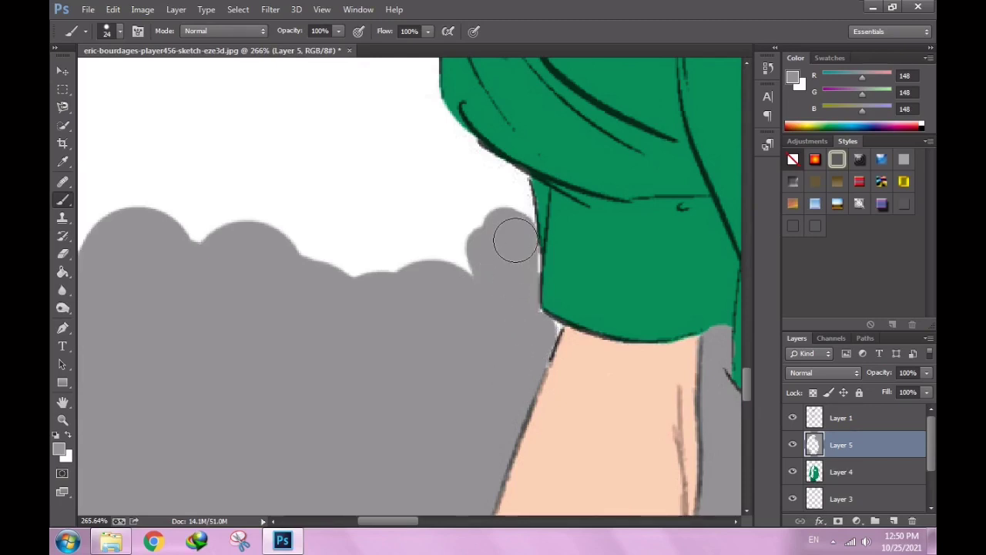
pyautogui.hotkey('ctrl', 'z')
pyautogui.moveTo(501, 324)
pyautogui.mouseDown()
pyautogui.moveTo(510, 347)
pyautogui.moveTo(506, 204)
pyautogui.moveTo(434, 110)
pyautogui.moveTo(382, 64)
pyautogui.mouseUp()
pyautogui.hotkey('ctrl', 'z')
pyautogui.moveTo(493, 198); pyautogui.dragTo(514, 216)
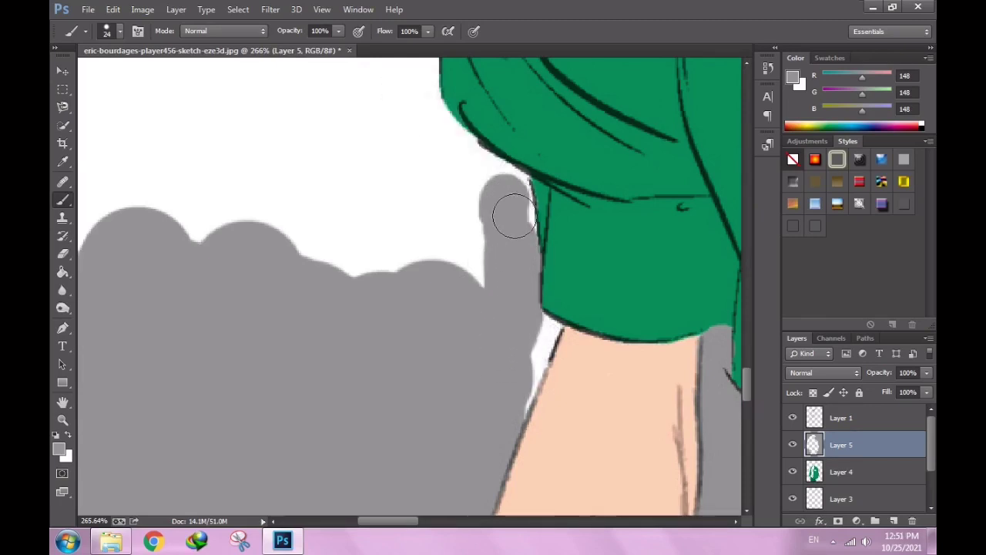
# Adjust the brush between 6 and 24 px and paint grey over the top-left white area.
pyautogui.rightClick(514, 266)
pyautogui.moveTo(569, 272); pyautogui.dragTo(532, 273)
pyautogui.press('Return')
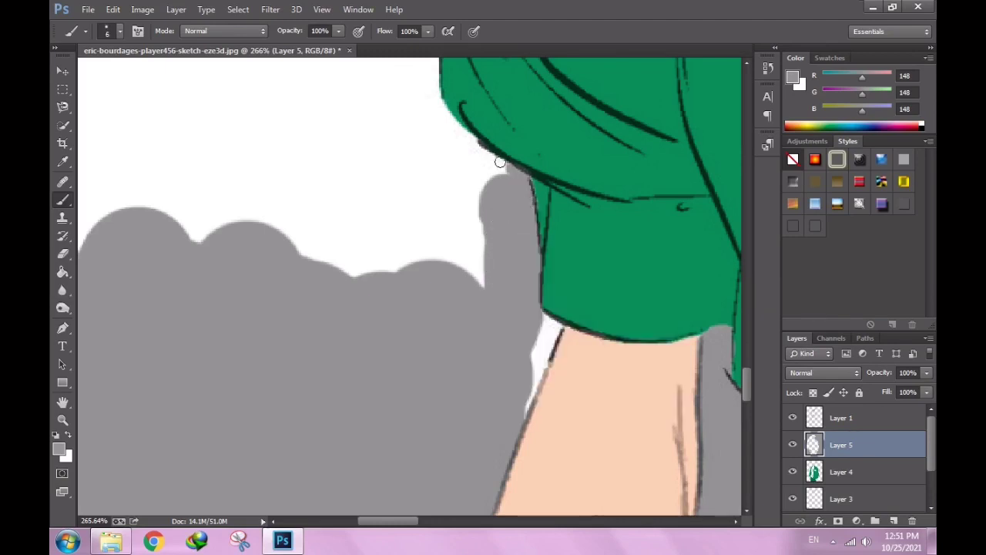
pyautogui.rightClick(493, 202)
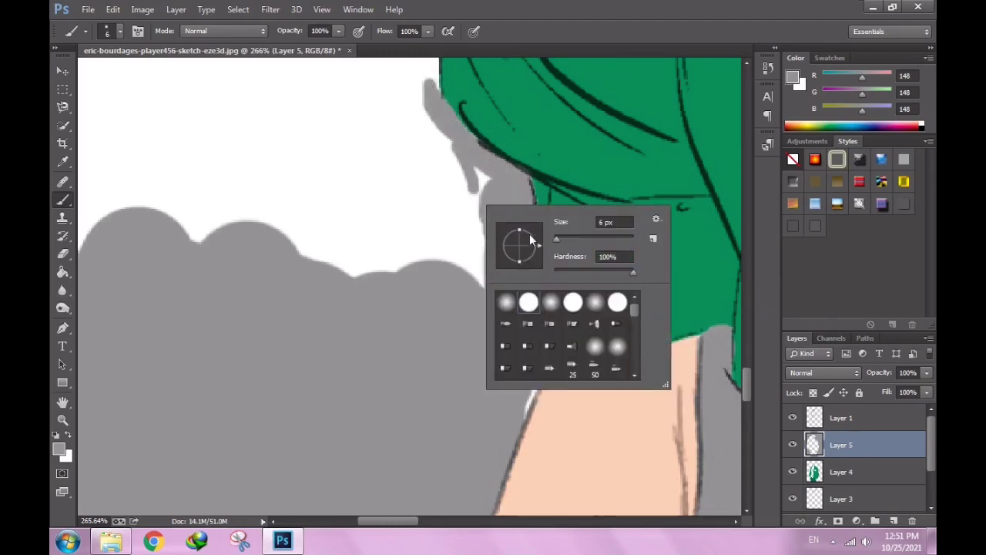
pyautogui.moveTo(512, 229); pyautogui.dragTo(549, 228)
pyautogui.press('Return')
pyautogui.moveTo(473, 275)
pyautogui.mouseDown()
pyautogui.moveTo(425, 165)
pyautogui.moveTo(304, 144)
pyautogui.moveTo(126, 137)
pyautogui.mouseUp()
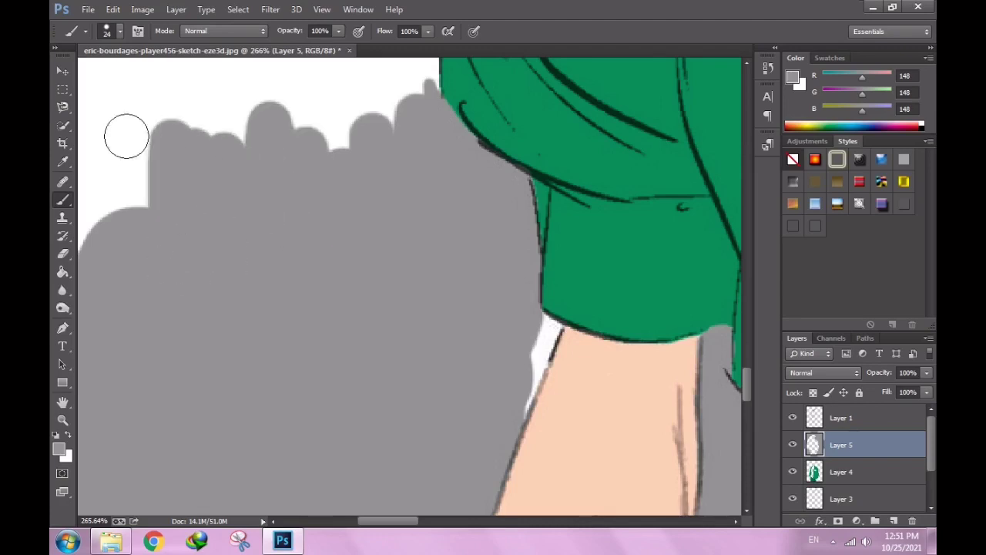
# With a 62 px brush, paint tall grey strokes filling the white gap beside the coat.
pyautogui.scroll(-4, 326, 326)
pyautogui.scroll(8, 394, 378)
pyautogui.rightClick(417, 319)
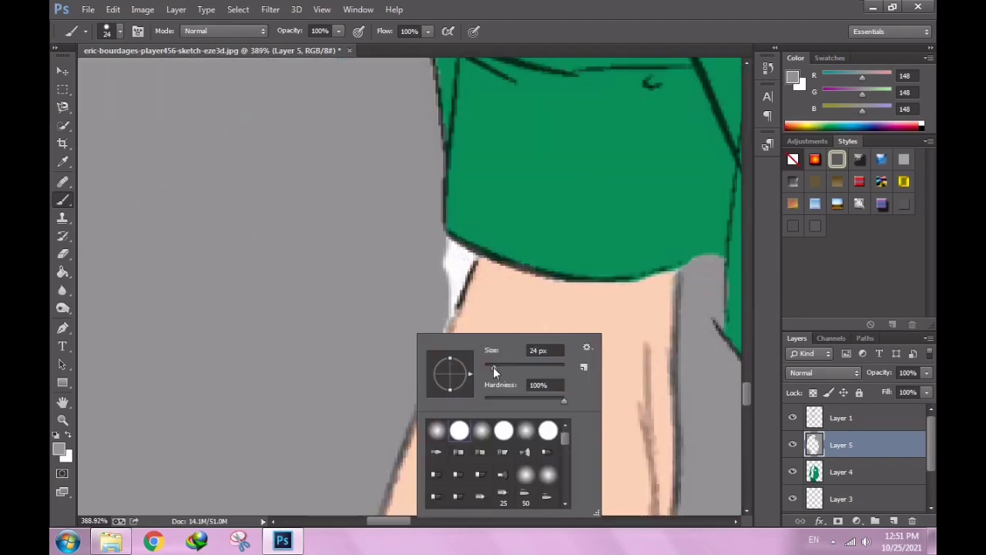
pyautogui.moveTo(472, 361); pyautogui.dragTo(437, 361)
pyautogui.press('Return')
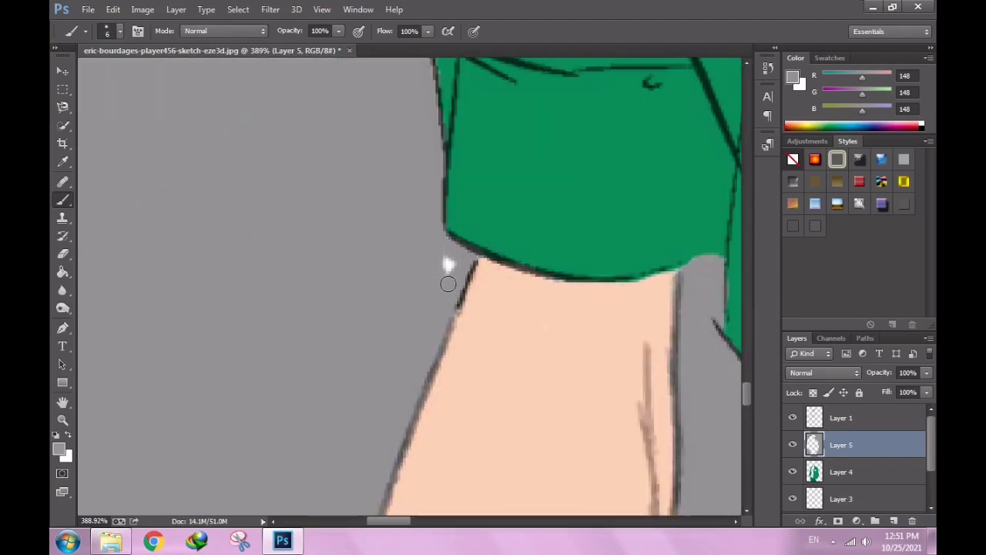
pyautogui.scroll(-5, 462, 279)
pyautogui.scroll(1, 413, 303)
pyautogui.rightClick(430, 348)
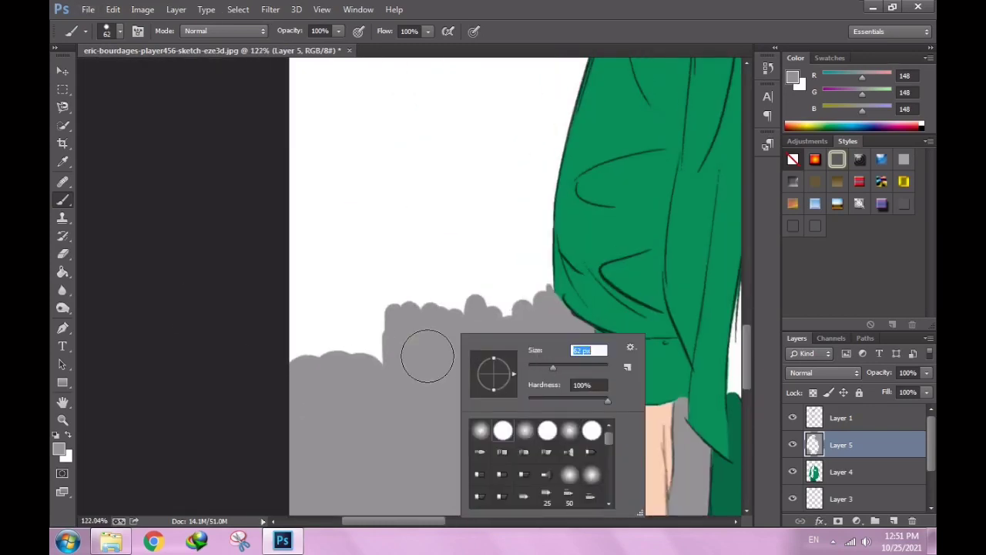
pyautogui.press('Return')
pyautogui.moveTo(354, 347)
pyautogui.mouseDown()
pyautogui.moveTo(390, 299)
pyautogui.moveTo(434, 180)
pyautogui.moveTo(447, 267)
pyautogui.moveTo(516, 262)
pyautogui.mouseUp()
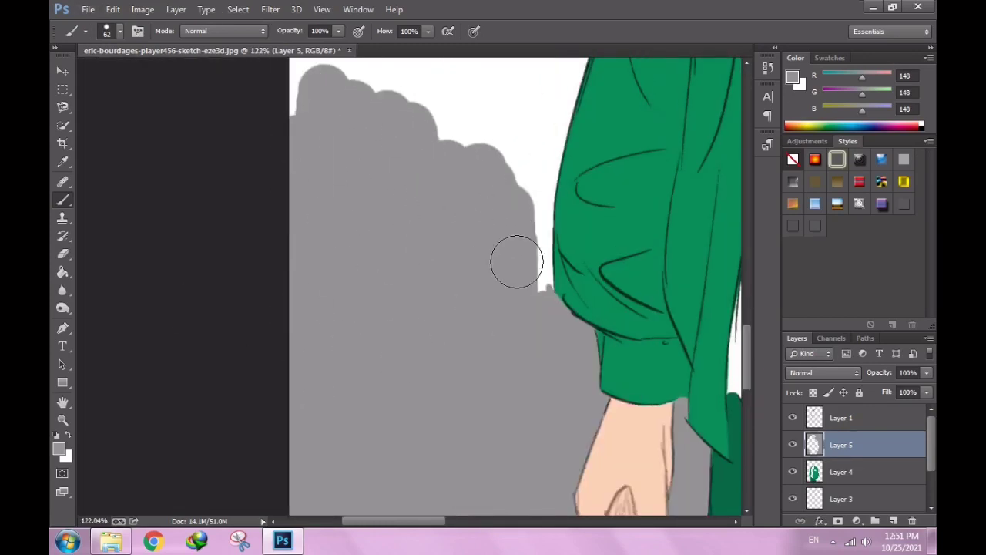
pyautogui.moveTo(529, 296)
pyautogui.mouseDown()
pyautogui.moveTo(515, 217)
pyautogui.moveTo(515, 245)
pyautogui.moveTo(538, 144)
pyautogui.mouseUp()
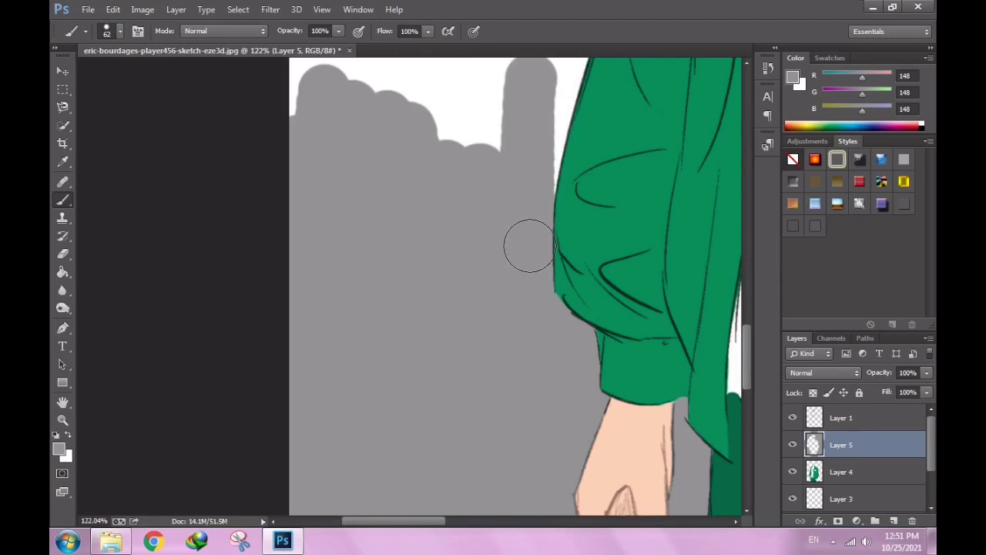
# Cover more of the white gap beside the green coat with grey.
pyautogui.scroll(3, 523, 246)
pyautogui.moveTo(370, 293)
pyautogui.mouseDown()
pyautogui.moveTo(352, 313)
pyautogui.moveTo(455, 167)
pyautogui.moveTo(538, 192)
pyautogui.moveTo(539, 214)
pyautogui.mouseUp()
pyautogui.scroll(3, 529, 376)
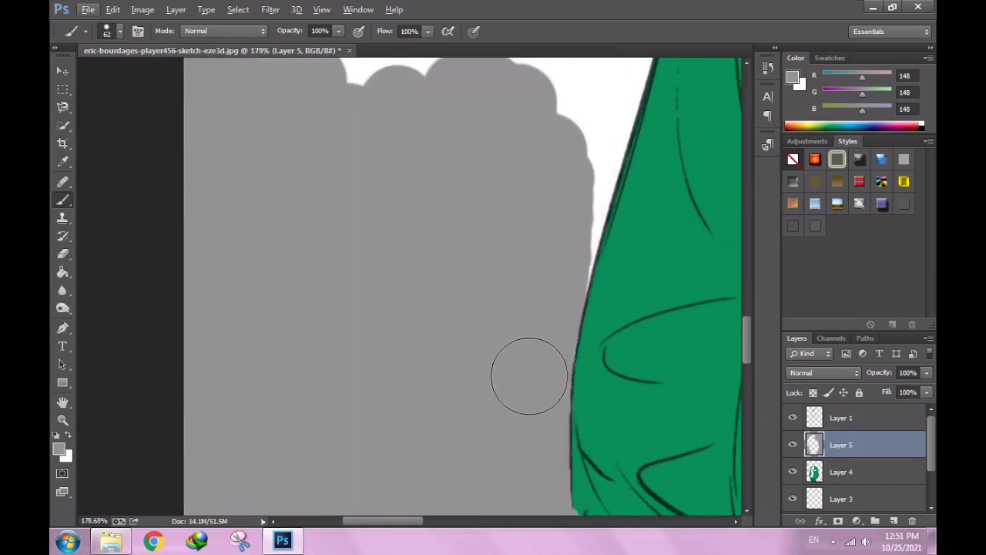
pyautogui.moveTo(544, 293); pyautogui.dragTo(574, 192)
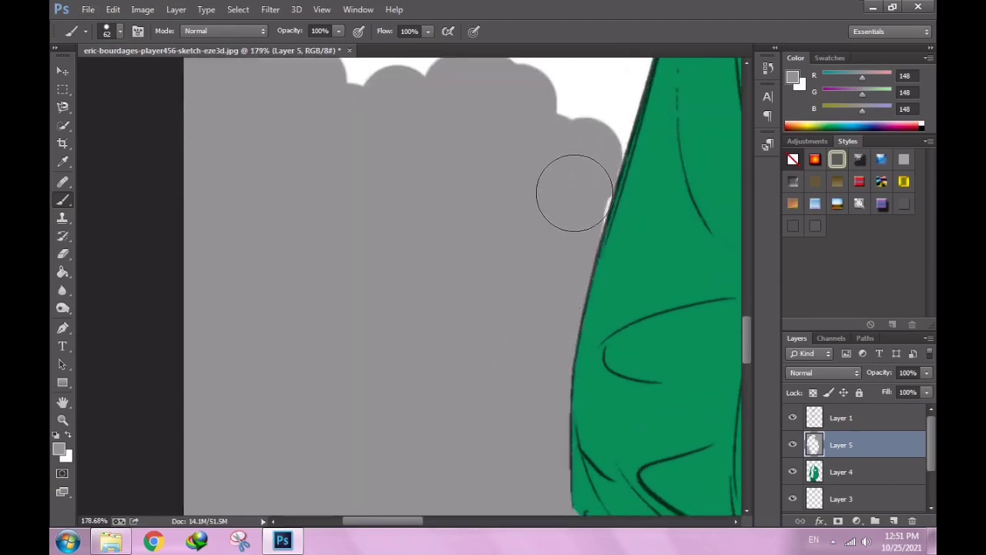
pyautogui.moveTo(544, 259); pyautogui.dragTo(575, 185)
pyautogui.scroll(1, 528, 275)
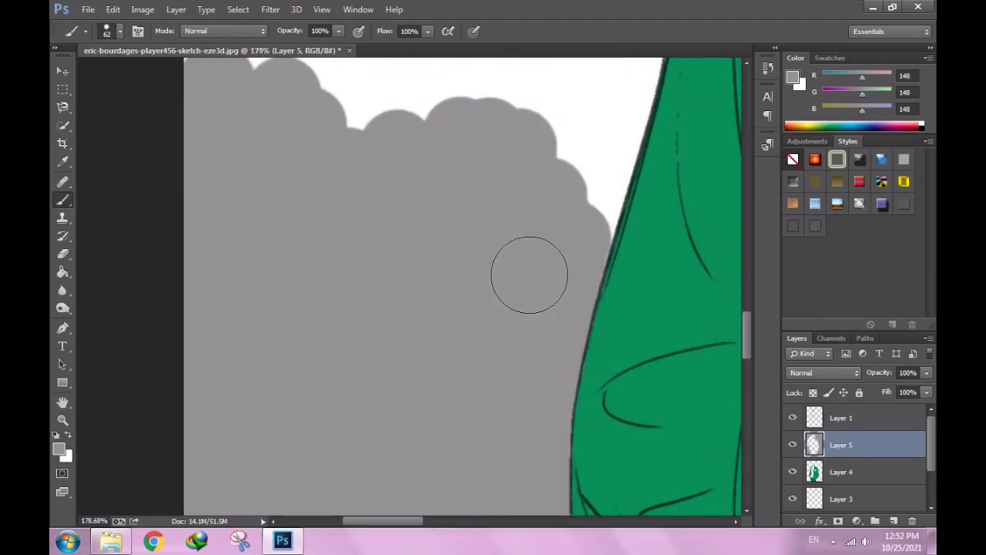
pyautogui.scroll(-3, 298, 308)
# Add grey along the top-left edge, undo the oversized fill, and reopen the brush options.
pyautogui.moveTo(298, 247)
pyautogui.mouseDown()
pyautogui.moveTo(286, 136)
pyautogui.moveTo(407, 182)
pyautogui.moveTo(438, 330)
pyautogui.moveTo(303, 233)
pyautogui.moveTo(293, 127)
pyautogui.moveTo(366, 121)
pyautogui.moveTo(334, 177)
pyautogui.moveTo(359, 111)
pyautogui.moveTo(350, 227)
pyautogui.moveTo(383, 165)
pyautogui.moveTo(403, 202)
pyautogui.moveTo(425, 116)
pyautogui.moveTo(436, 168)
pyautogui.mouseUp()
pyautogui.hotkey('ctrl', 'z')
pyautogui.scroll(-3, 366, 121)
pyautogui.rightClick(393, 258)
pyautogui.scroll(3, 425, 140)
# Zoom in and paint grey over the white bulge beside the green jacket.
pyautogui.scroll(2, 426, 141)
pyautogui.scroll(2, 436, 168)
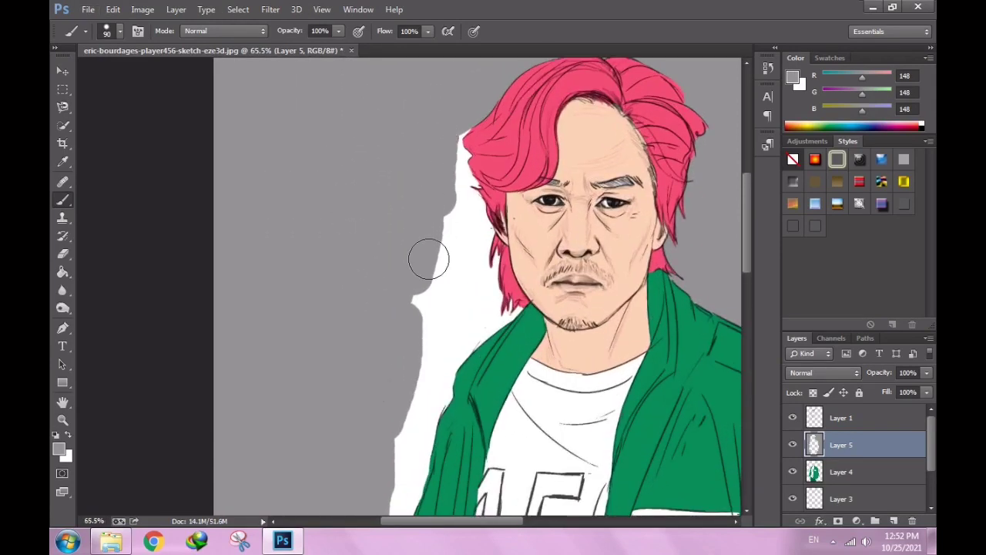
pyautogui.moveTo(427, 257)
pyautogui.mouseDown()
pyautogui.moveTo(425, 372)
pyautogui.moveTo(408, 463)
pyautogui.moveTo(455, 250)
pyautogui.moveTo(440, 110)
pyautogui.mouseUp()
pyautogui.scroll(-1, 452, 260)
pyautogui.scroll(-2, 441, 325)
pyautogui.scroll(-3, 357, 452)
pyautogui.scroll(5, 364, 469)
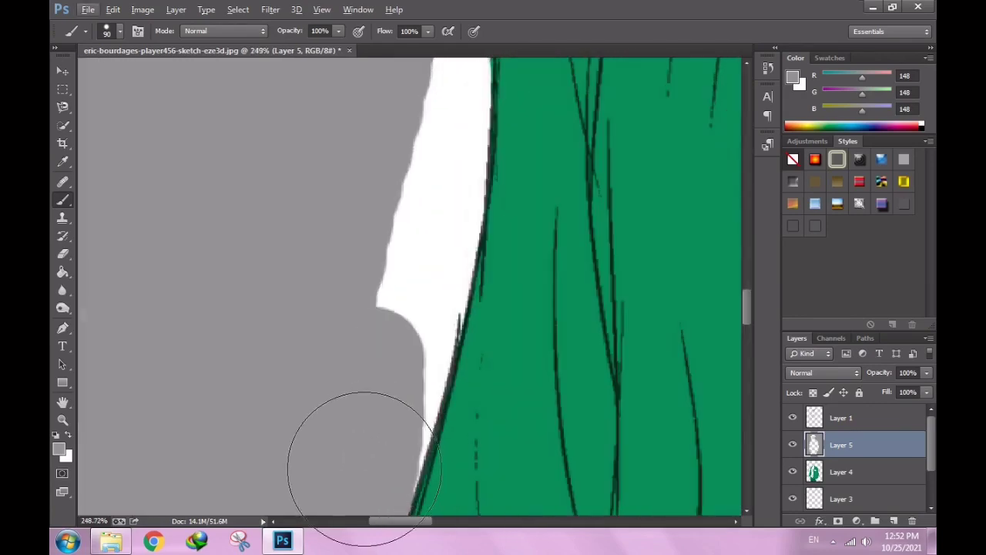
pyautogui.moveTo(346, 440)
pyautogui.mouseDown()
pyautogui.moveTo(376, 347)
pyautogui.moveTo(385, 260)
pyautogui.moveTo(402, 253)
pyautogui.moveTo(390, 187)
pyautogui.mouseUp()
# Cover more of the white strip along the jacket edge with grey strokes.
pyautogui.scroll(3, 396, 203)
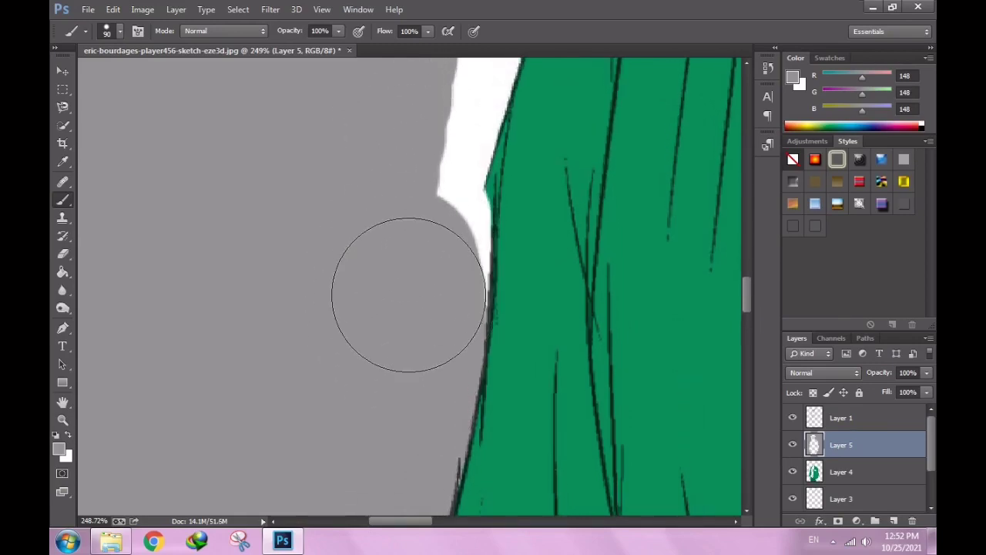
pyautogui.moveTo(408, 295); pyautogui.dragTo(411, 209)
pyautogui.scroll(3, 405, 209)
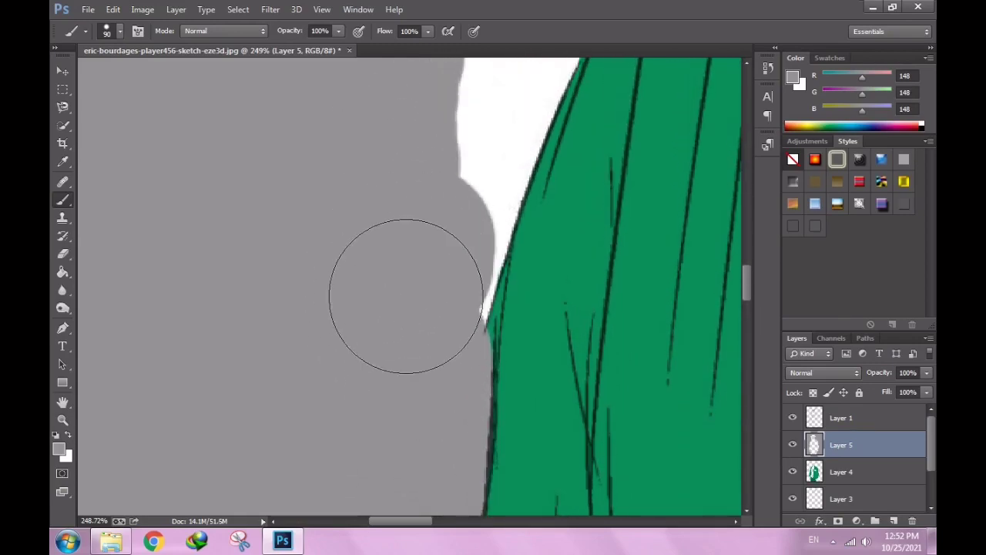
pyautogui.scroll(3, 403, 284)
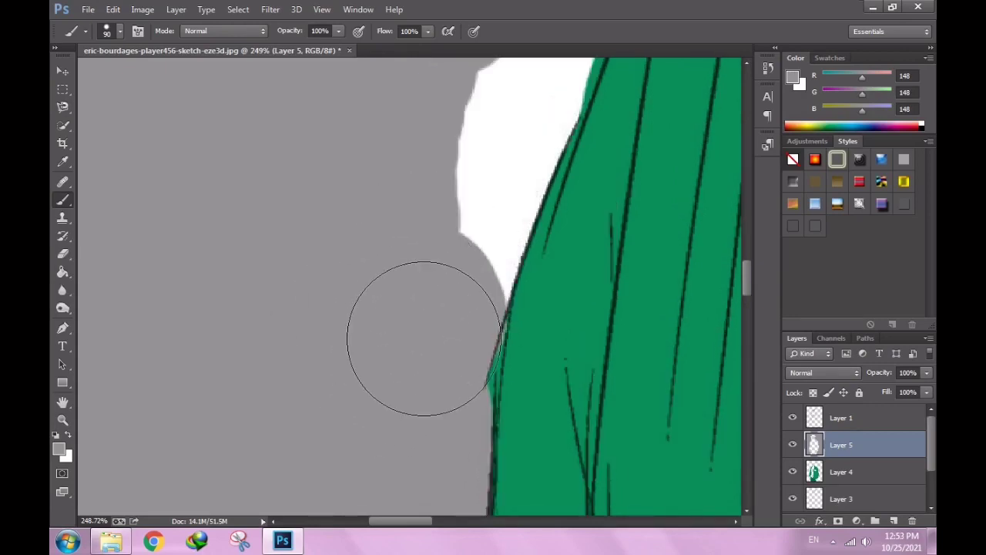
pyautogui.scroll(3, 412, 352)
pyautogui.moveTo(408, 363); pyautogui.dragTo(451, 220)
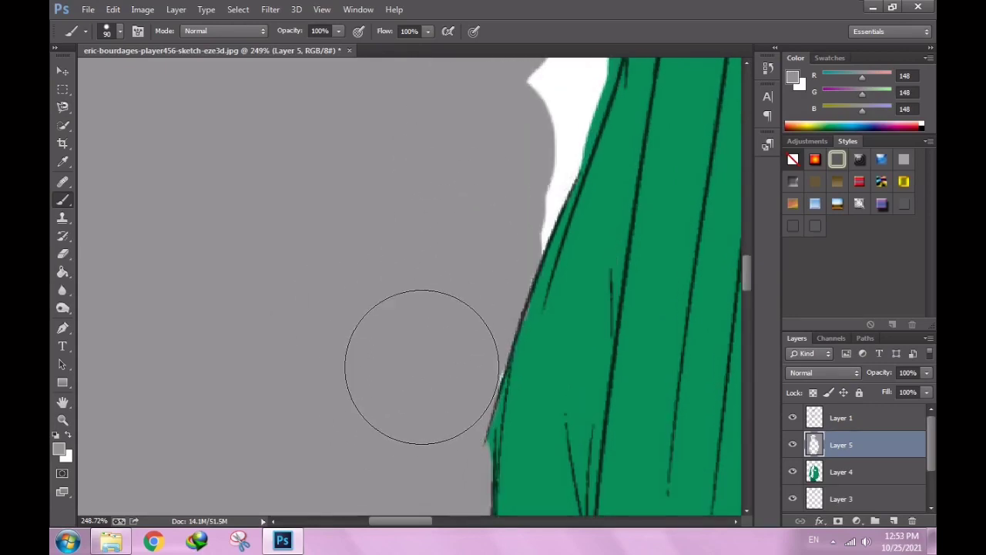
pyautogui.scroll(3, 422, 367)
pyautogui.moveTo(471, 308); pyautogui.dragTo(497, 247)
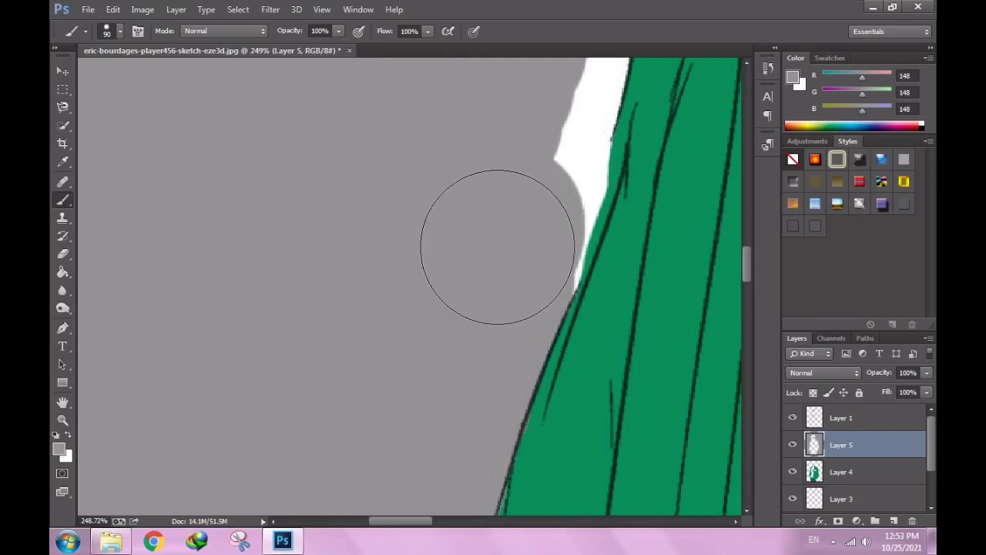
pyautogui.scroll(4, 539, 254)
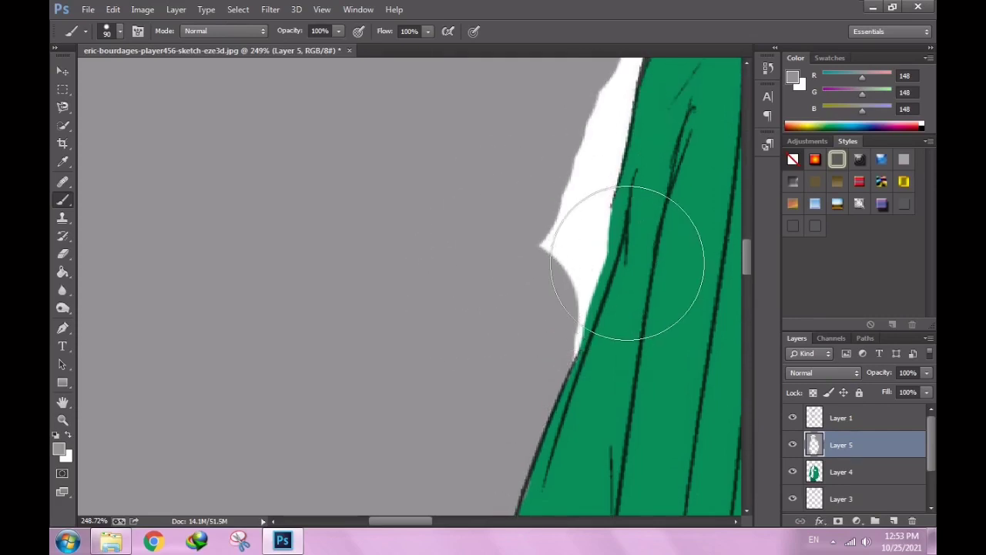
# Shrink the brush and paint grey over the lower tip of the white strip.
pyautogui.rightClick(654, 266)
pyautogui.click(551, 334)
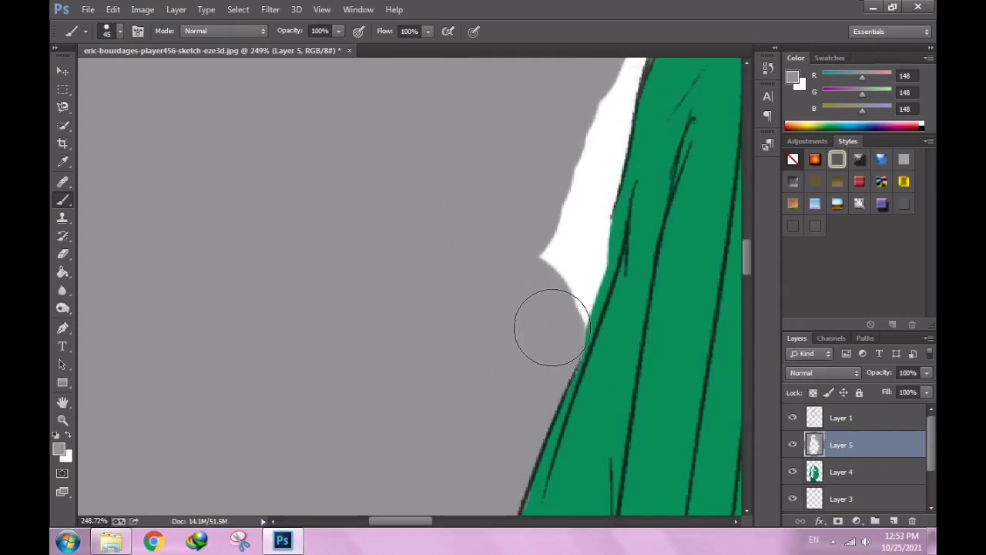
pyautogui.moveTo(551, 327); pyautogui.dragTo(558, 288)
pyautogui.moveTo(551, 321); pyautogui.dragTo(566, 275)
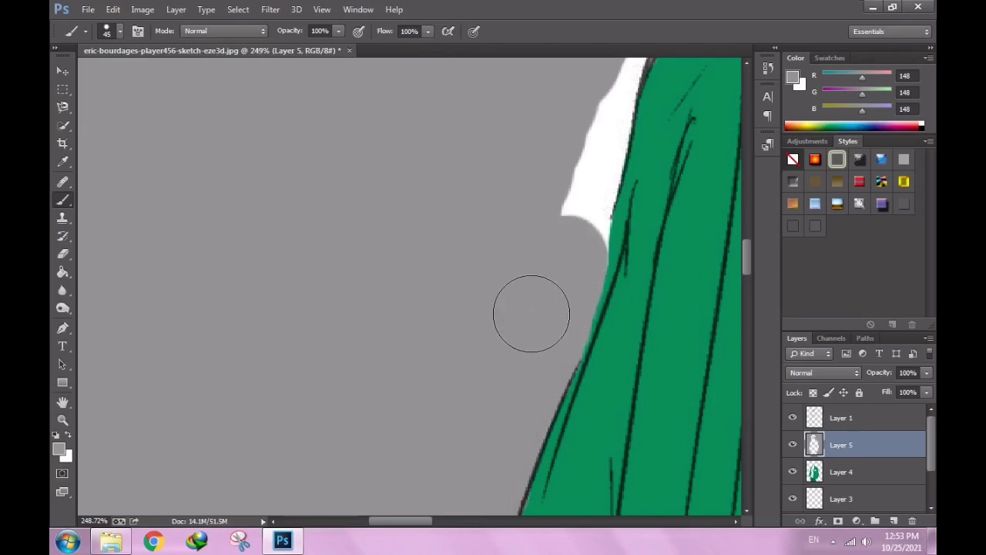
pyautogui.scroll(2, 532, 312)
pyautogui.moveTo(571, 326); pyautogui.dragTo(588, 238)
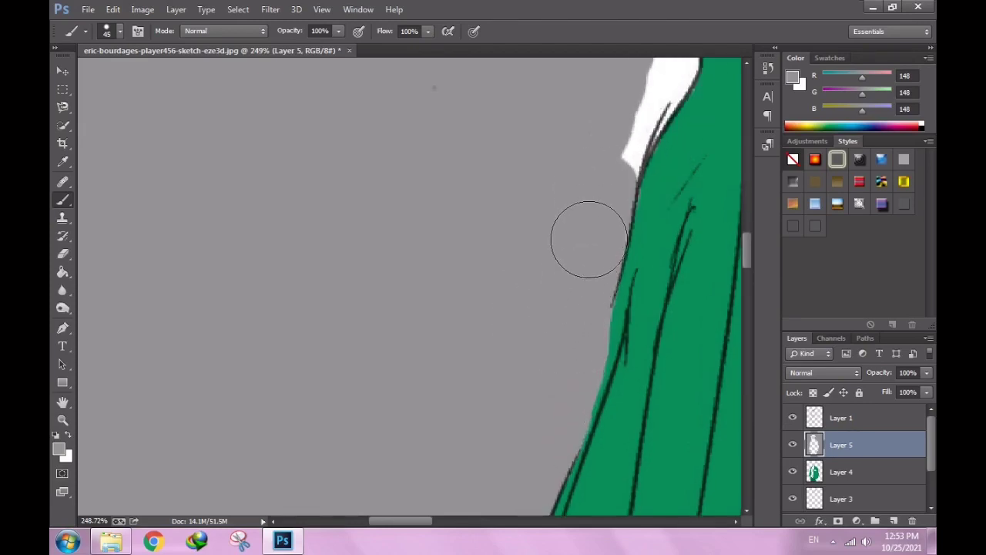
pyautogui.scroll(2, 588, 238)
pyautogui.scroll(2, 609, 247)
# Undo a bad stroke, repaint the strip and sleeve area grey, and set brush size 11.
pyautogui.hotkey('ctrl', 'z')
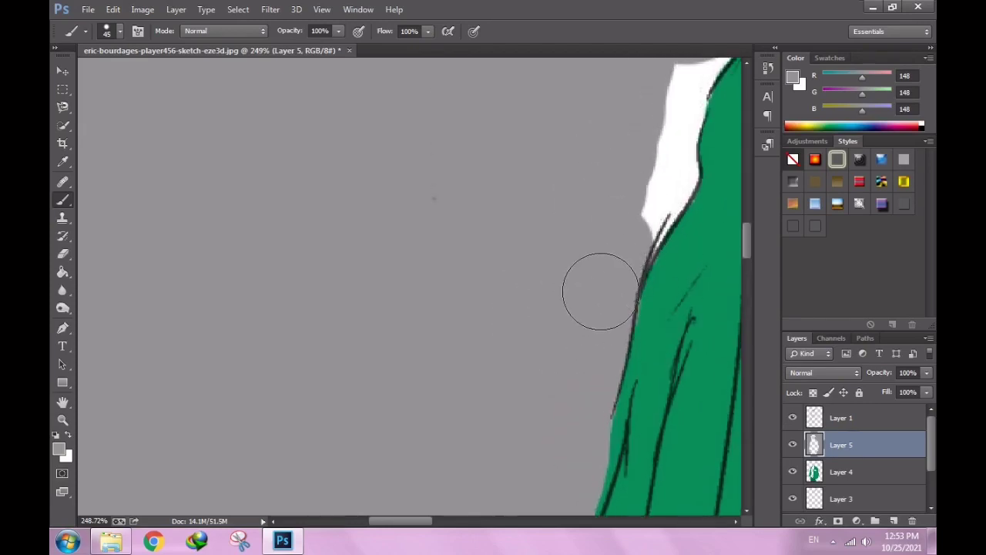
pyautogui.moveTo(600, 291); pyautogui.dragTo(634, 205)
pyautogui.scroll(2, 640, 209)
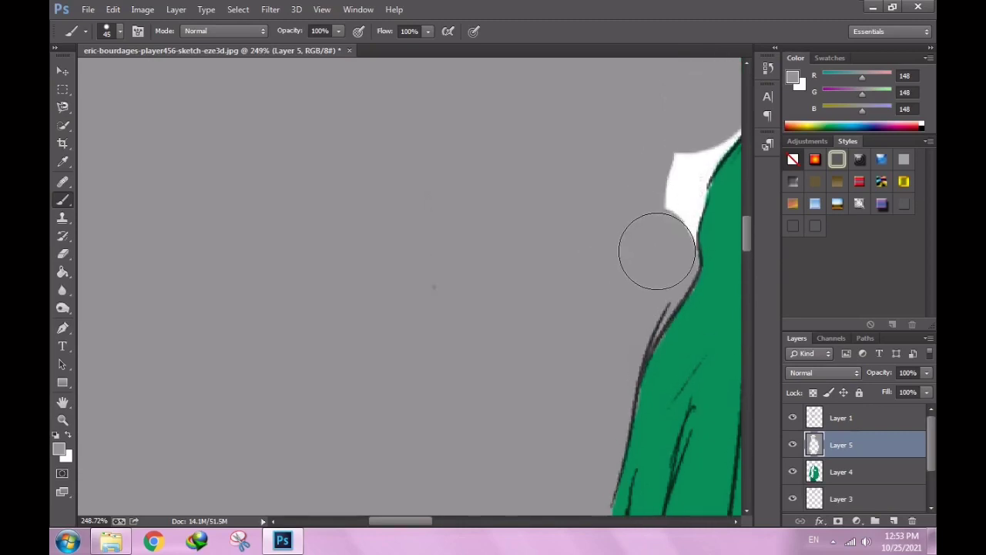
pyautogui.moveTo(665, 158); pyautogui.dragTo(673, 182)
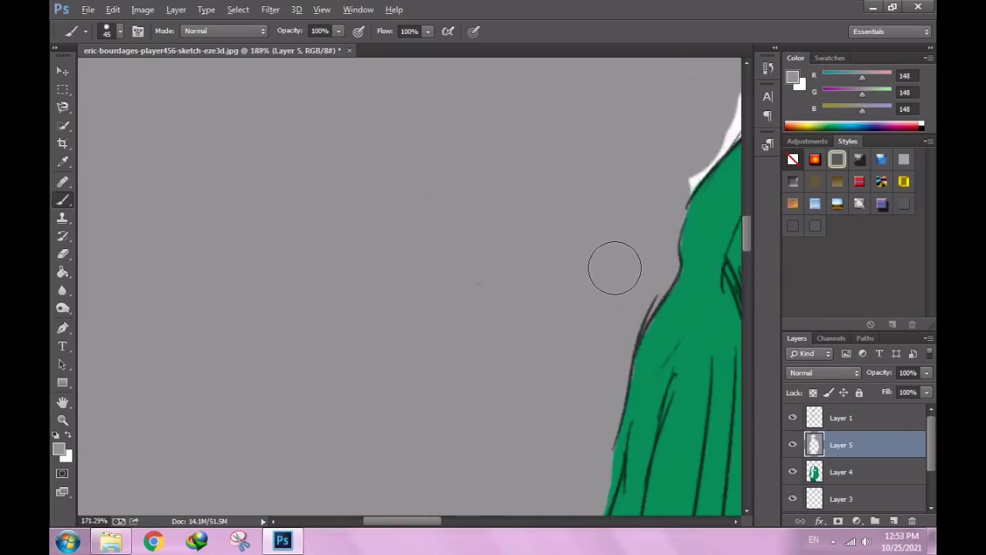
pyautogui.scroll(-5, 614, 267)
pyautogui.scroll(5, 440, 271)
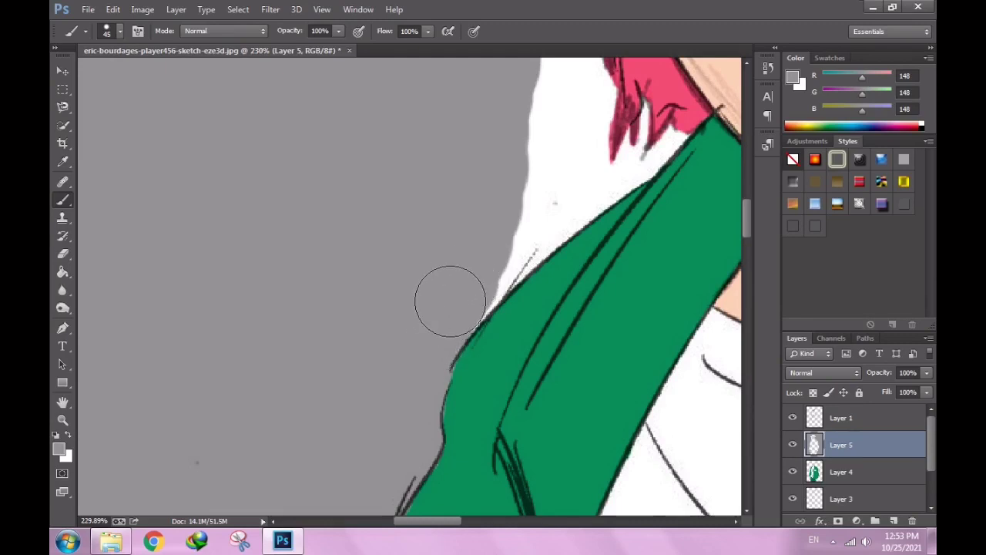
pyautogui.moveTo(459, 287)
pyautogui.mouseDown()
pyautogui.moveTo(506, 247)
pyautogui.moveTo(514, 297)
pyautogui.moveTo(591, 247)
pyautogui.moveTo(570, 231)
pyautogui.moveTo(629, 203)
pyautogui.moveTo(642, 225)
pyautogui.mouseUp()
pyautogui.scroll(3, 609, 201)
pyautogui.rightClick(718, 268)
pyautogui.write('11')
pyautogui.press('Return')
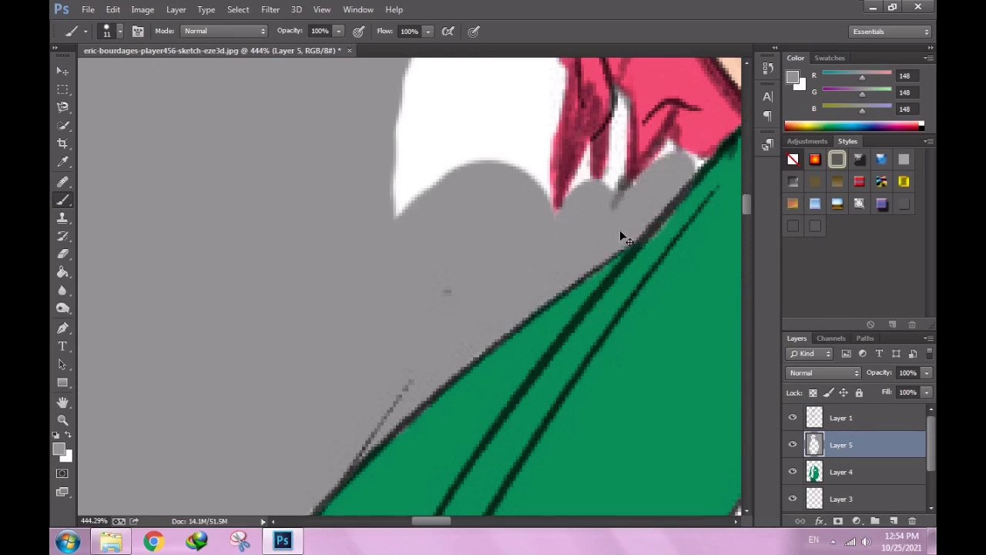
# Undo recent strokes, then with a size-4 brush paint grey between the hair and jacket.
pyautogui.hotkey('ctrl', 'alt', 'z')
pyautogui.hotkey('ctrl', 'alt', 'z')
pyautogui.hotkey('ctrl', 'alt', 'z')
pyautogui.moveTo(561, 261); pyautogui.dragTo(586, 252)
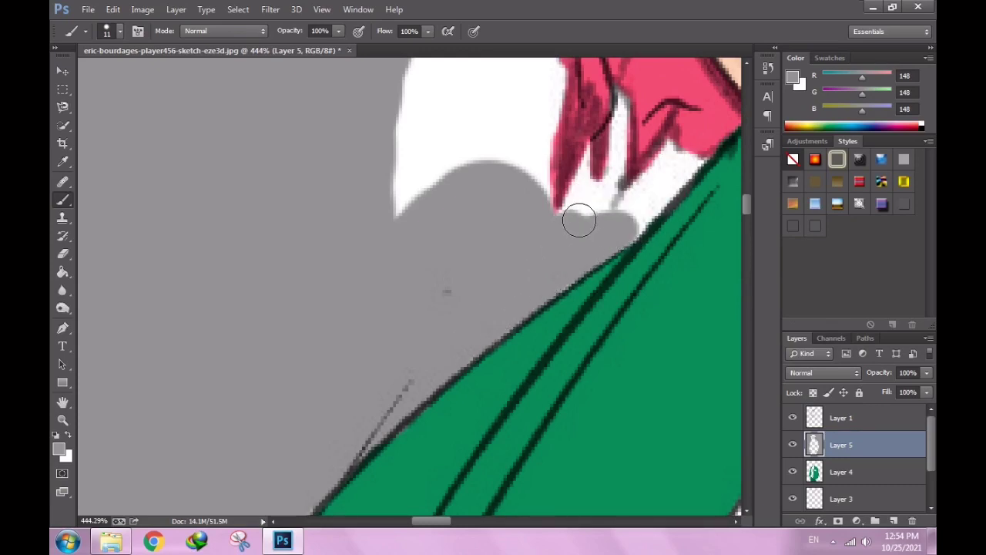
pyautogui.scroll(3, 579, 221)
pyautogui.rightClick(719, 348)
pyautogui.write('4')
pyautogui.moveTo(660, 279); pyautogui.dragTo(688, 245)
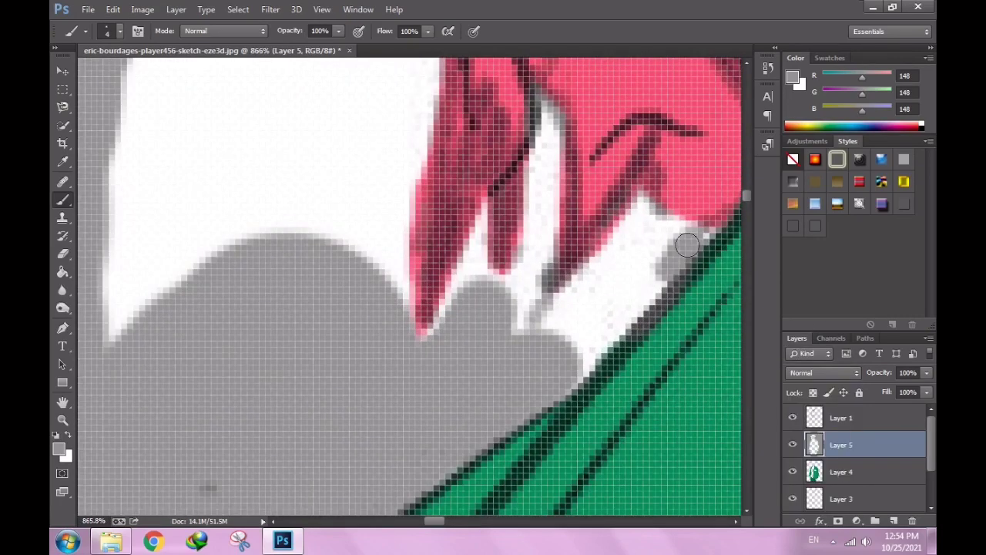
pyautogui.moveTo(644, 209)
pyautogui.mouseDown()
pyautogui.moveTo(663, 279)
pyautogui.moveTo(553, 335)
pyautogui.moveTo(644, 241)
pyautogui.mouseUp()
pyautogui.moveTo(581, 286)
pyautogui.mouseDown()
pyautogui.moveTo(546, 231)
pyautogui.moveTo(543, 177)
pyautogui.moveTo(533, 285)
pyautogui.moveTo(407, 214)
pyautogui.moveTo(398, 178)
pyautogui.moveTo(374, 242)
pyautogui.mouseUp()
# Paint grey over the white near the hair edge with a 50 px brush.
pyautogui.scroll(-2, 385, 249)
pyautogui.scroll(2, 386, 249)
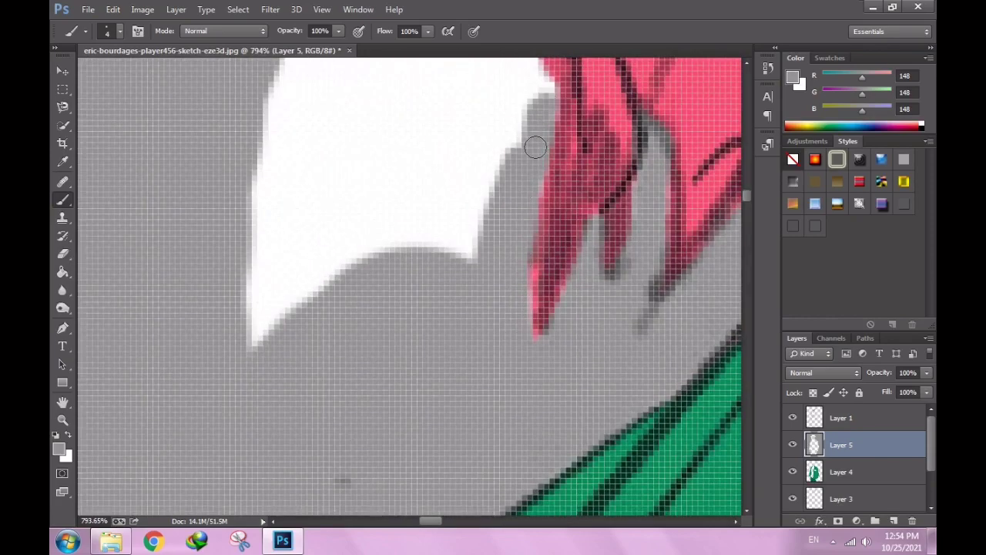
pyautogui.moveTo(539, 74); pyautogui.dragTo(451, 242)
pyautogui.rightClick(451, 245)
pyautogui.write('50')
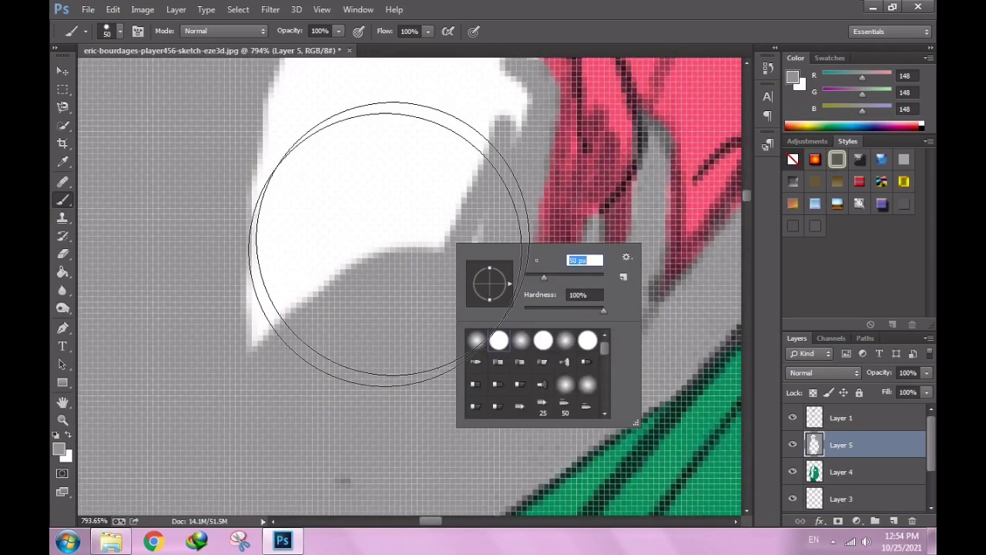
pyautogui.press('Return')
pyautogui.scroll(-2, 353, 218)
pyautogui.scroll(-1, 357, 262)
pyautogui.moveTo(357, 262)
pyautogui.mouseDown()
pyautogui.moveTo(378, 238)
pyautogui.moveTo(348, 220)
pyautogui.moveTo(375, 311)
pyautogui.moveTo(360, 315)
pyautogui.mouseUp()
pyautogui.scroll(-2, 348, 220)
pyautogui.scroll(1, 330, 242)
# Shrink the brush to 7 px and paint a short grey stroke beside the hair.
pyautogui.rightClick(362, 316)
pyautogui.write('22')
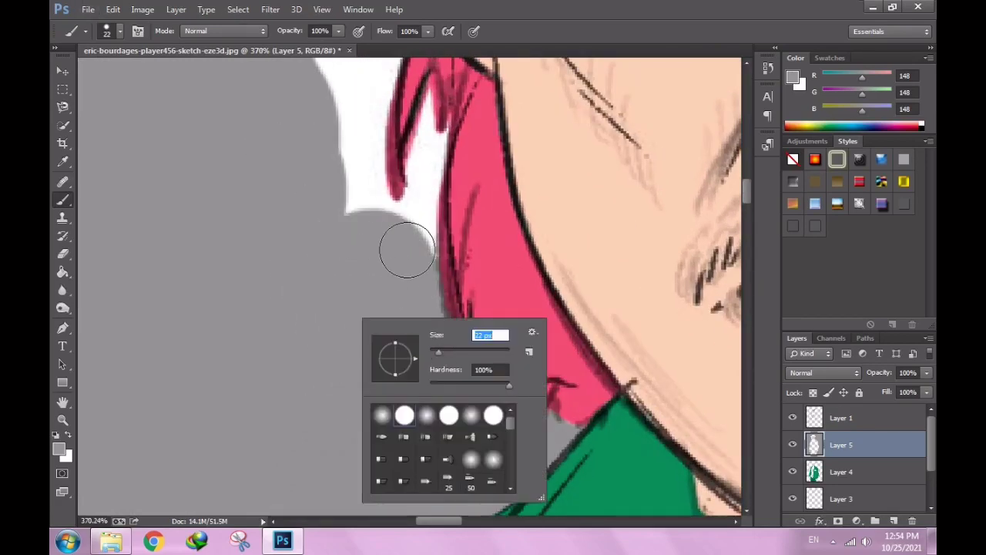
pyautogui.write('7')
pyautogui.press('Return')
pyautogui.moveTo(416, 168); pyautogui.dragTo(417, 188)
pyautogui.scroll(1, 417, 188)
pyautogui.scroll(1, 417, 231)
# Fill the white gaps and notches between the hair strands with thin grey strokes.
pyautogui.rightClick(445, 253)
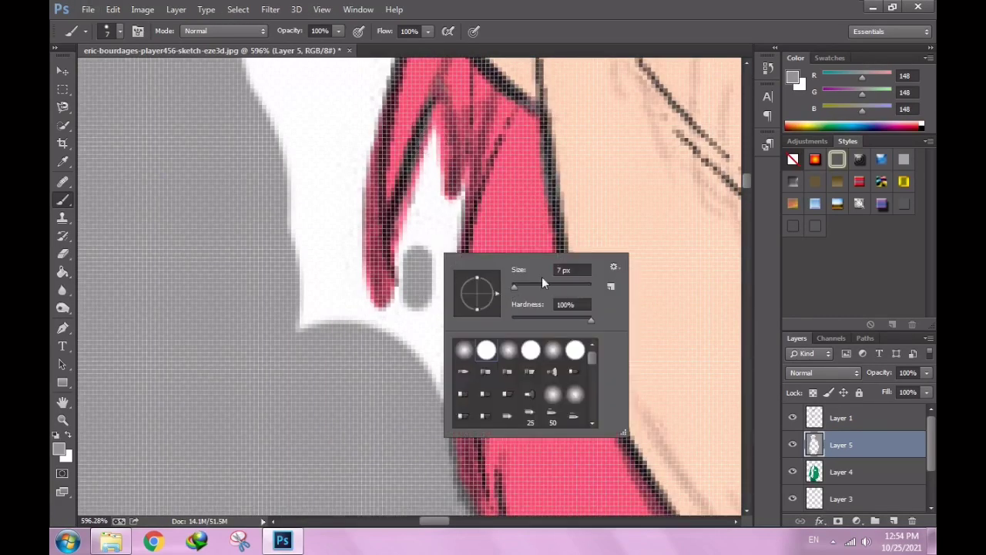
pyautogui.press('Return')
pyautogui.moveTo(434, 131); pyautogui.dragTo(419, 211)
pyautogui.moveTo(436, 168)
pyautogui.mouseDown()
pyautogui.moveTo(462, 184)
pyautogui.moveTo(435, 231)
pyautogui.moveTo(420, 158)
pyautogui.moveTo(402, 241)
pyautogui.mouseUp()
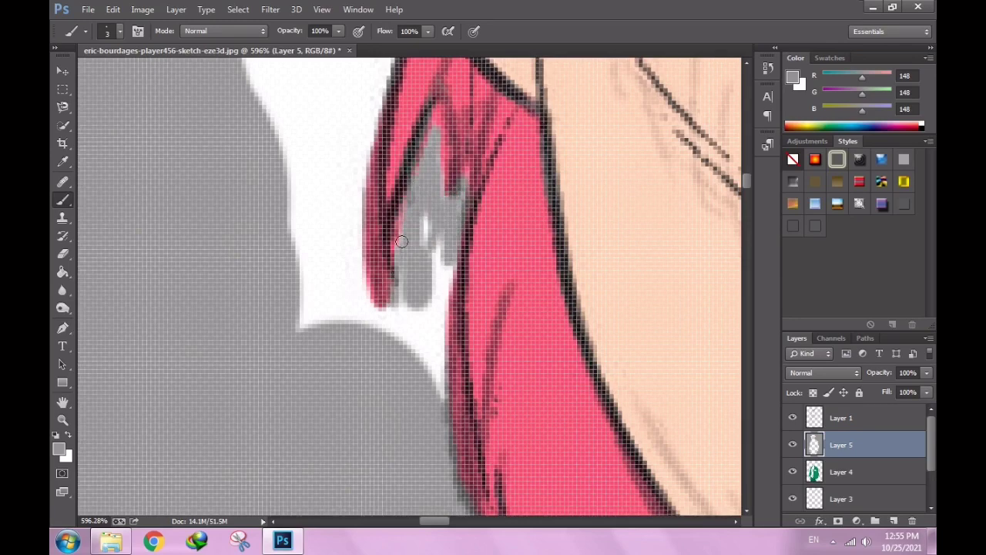
pyautogui.moveTo(440, 286); pyautogui.dragTo(437, 408)
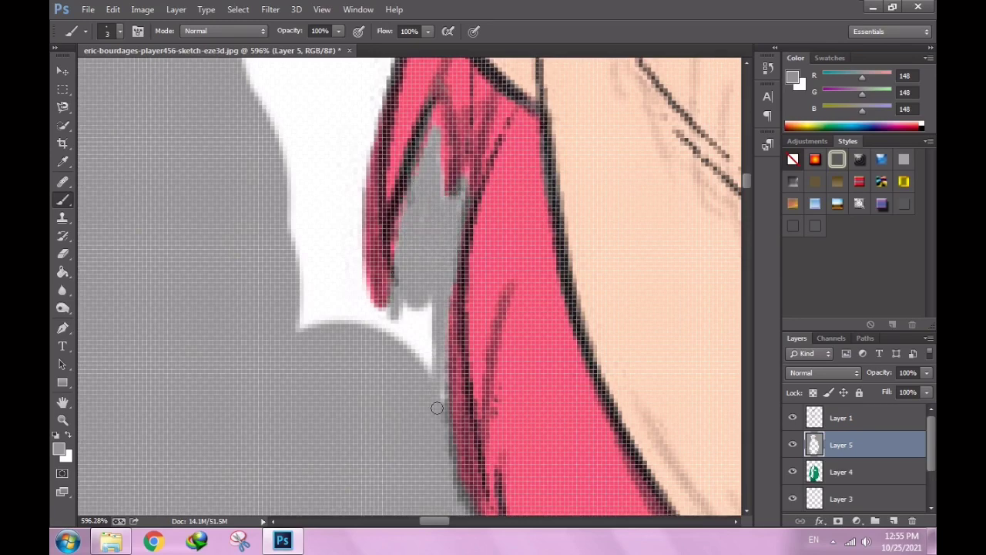
pyautogui.moveTo(430, 358); pyautogui.dragTo(406, 329)
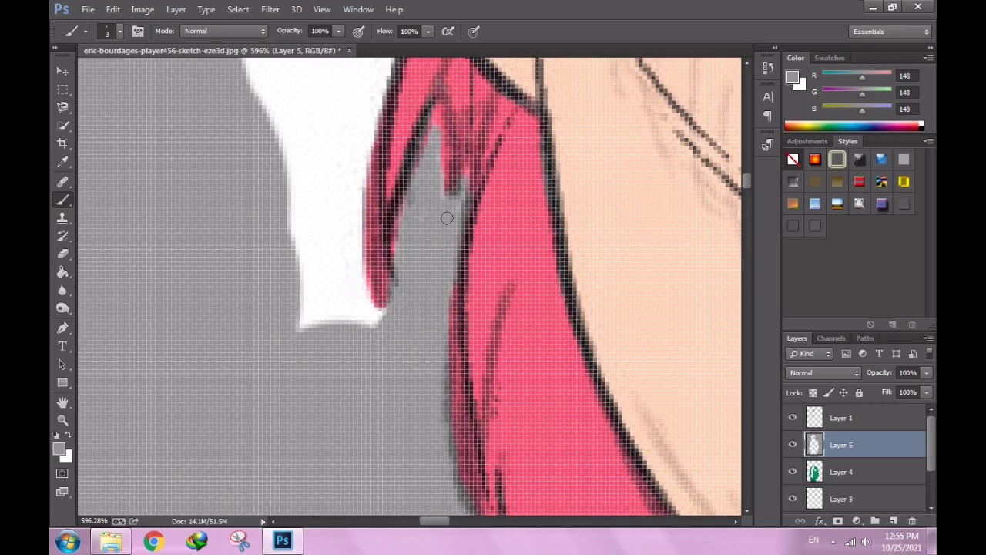
pyautogui.scroll(-2, 409, 258)
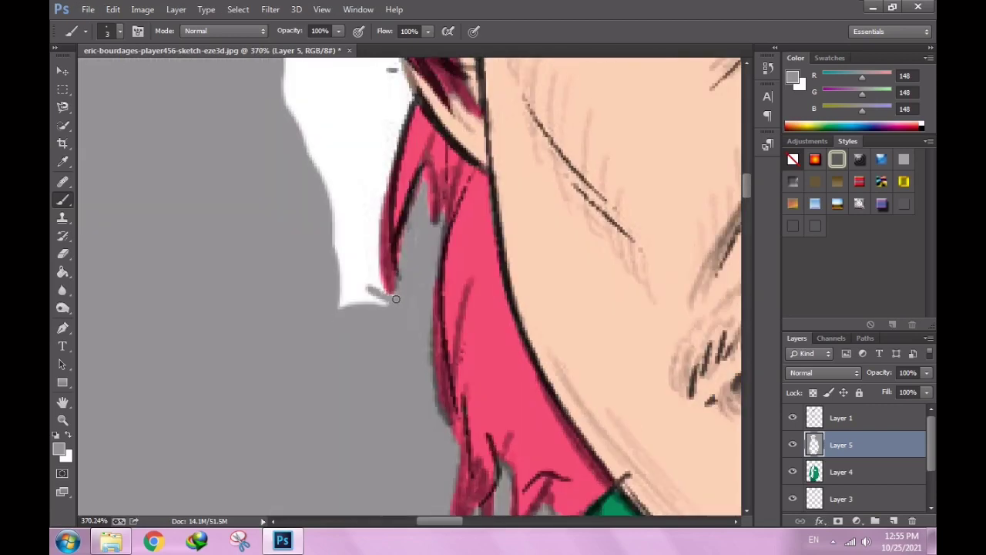
# Set a 24 px brush and paint grey over the white area beside the hair.
pyautogui.rightClick(389, 310)
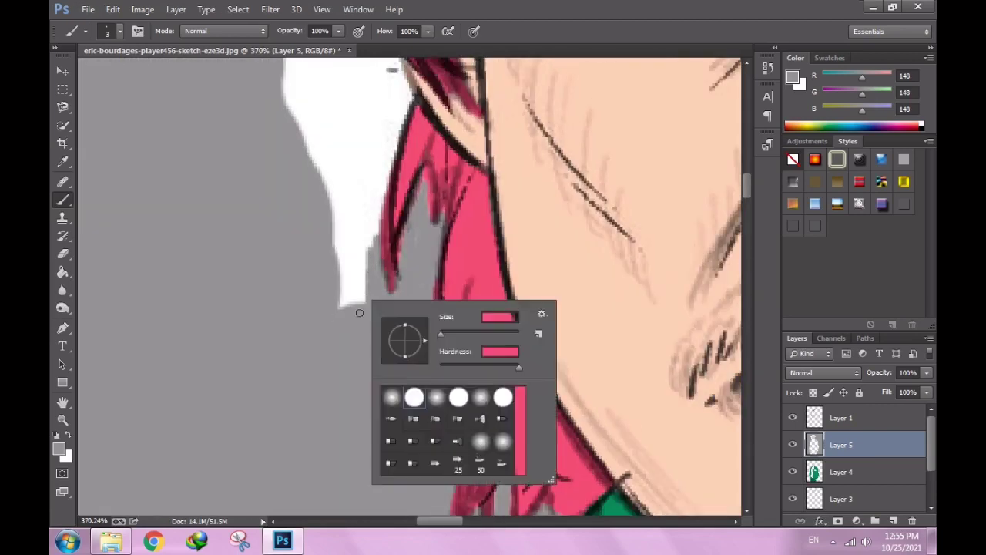
pyautogui.moveTo(341, 293); pyautogui.dragTo(343, 231)
pyautogui.scroll(1, 347, 254)
pyautogui.moveTo(353, 287)
pyautogui.mouseDown()
pyautogui.moveTo(359, 205)
pyautogui.moveTo(352, 242)
pyautogui.moveTo(319, 259)
pyautogui.mouseUp()
pyautogui.scroll(2, 309, 246)
pyautogui.scroll(1, 300, 234)
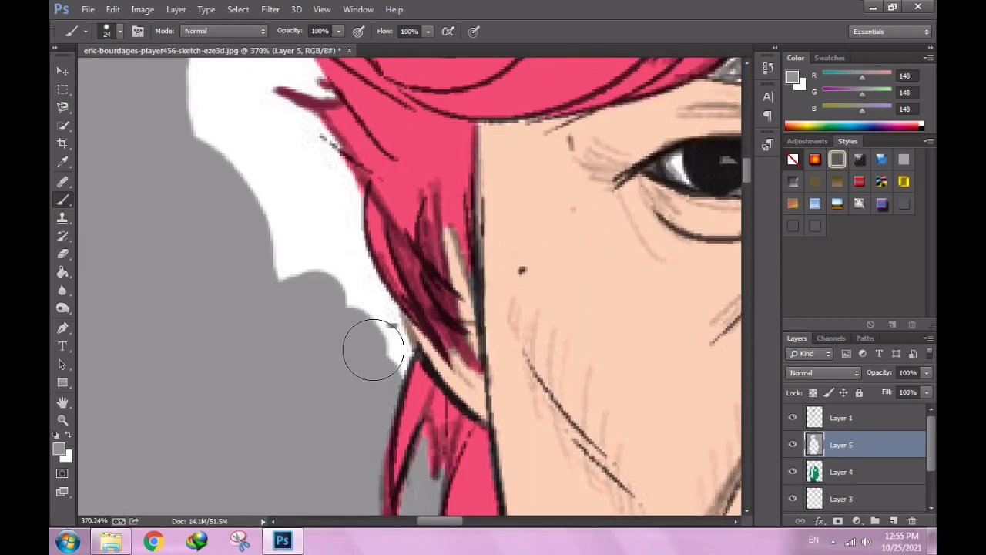
pyautogui.moveTo(369, 346); pyautogui.dragTo(180, 99)
# Switch to a 5 px brush and paint grey along the hair edge.
pyautogui.rightClick(364, 318)
pyautogui.press('Return')
pyautogui.moveTo(396, 384); pyautogui.dragTo(408, 353)
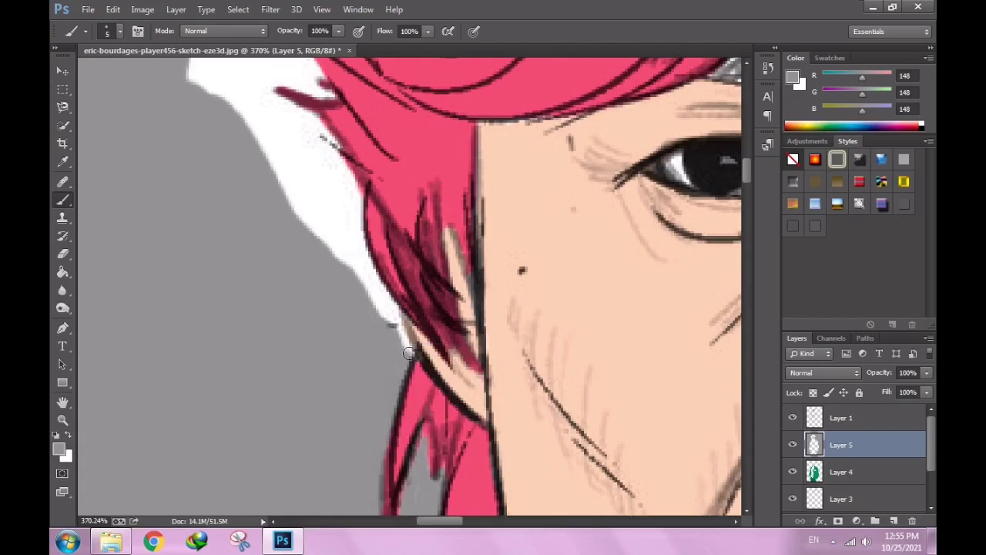
pyautogui.moveTo(344, 252)
pyautogui.mouseDown()
pyautogui.moveTo(407, 335)
pyautogui.moveTo(362, 177)
pyautogui.moveTo(363, 275)
pyautogui.moveTo(269, 216)
pyautogui.moveTo(260, 181)
pyautogui.moveTo(231, 154)
pyautogui.mouseUp()
pyautogui.scroll(1, 347, 347)
pyautogui.keyDown('alt'); pyautogui.scroll(2, 347, 398); pyautogui.keyUp('alt')
# With a 38 px brush, paint grey over the lower-left of the remaining white patch.
pyautogui.rightClick(368, 266)
pyautogui.press('Return')
pyautogui.keyDown('alt'); pyautogui.scroll(-2, 228, 206); pyautogui.keyUp('alt')
pyautogui.keyDown('alt'); pyautogui.scroll(-2, 228, 207); pyautogui.keyUp('alt')
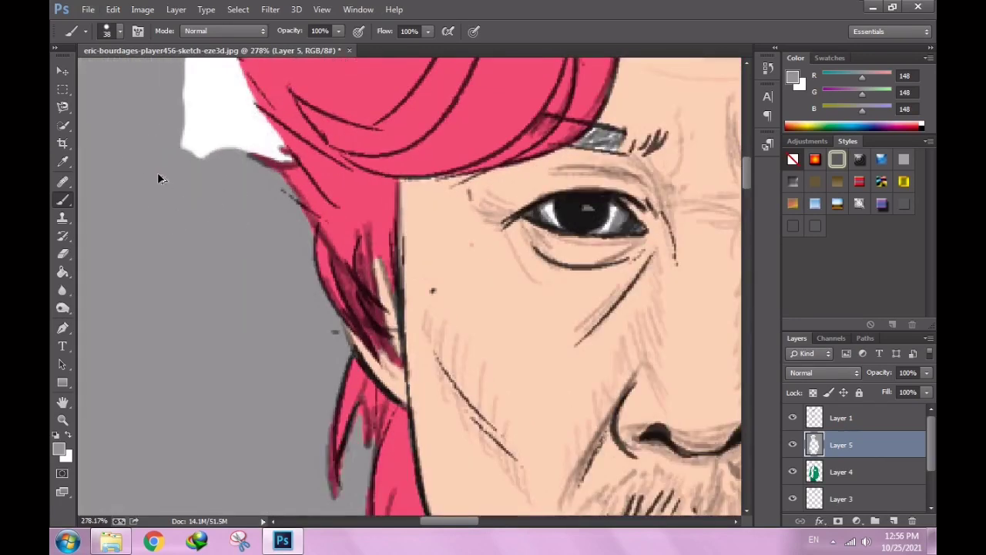
pyautogui.moveTo(238, 198); pyautogui.dragTo(203, 144)
# Set a 12 px brush and paint grey over the white patch along the hair edge.
pyautogui.keyDown('alt'); pyautogui.scroll(-3, 193, 154); pyautogui.keyUp('alt')
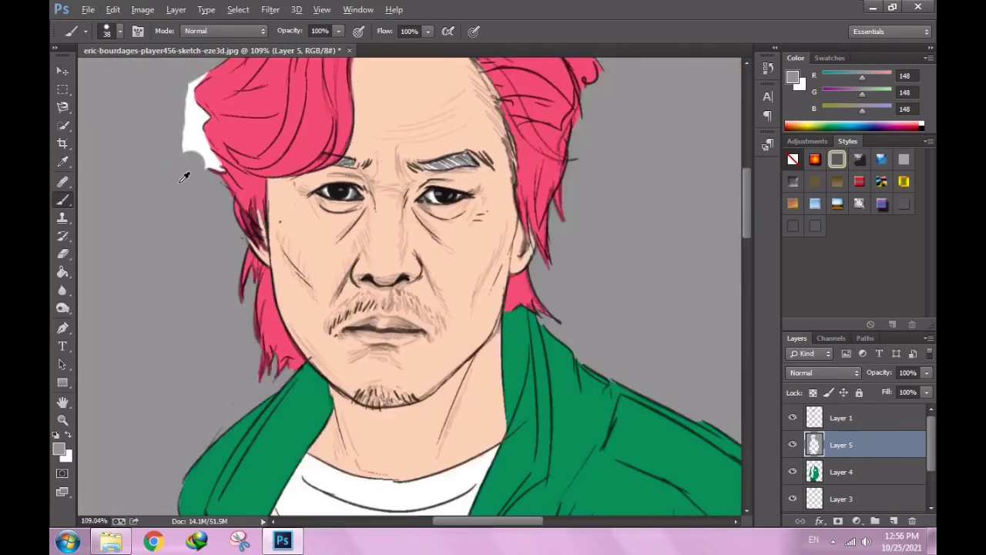
pyautogui.keyDown('alt'); pyautogui.scroll(5, 260, 237); pyautogui.keyUp('alt')
pyautogui.moveTo(260, 237); pyautogui.dragTo(298, 231)
pyautogui.rightClick(344, 262)
pyautogui.write('12')
pyautogui.press('Return')
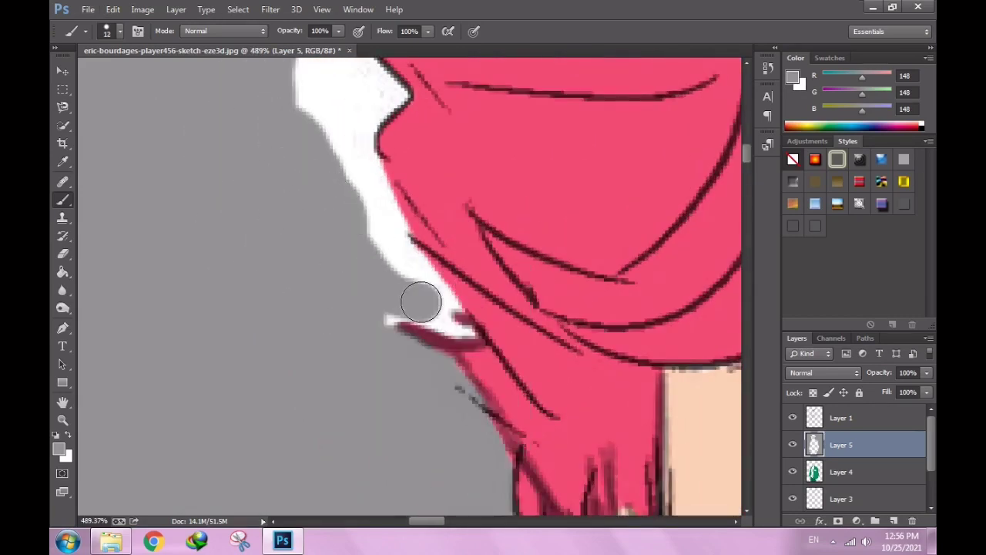
pyautogui.moveTo(419, 299); pyautogui.dragTo(372, 213)
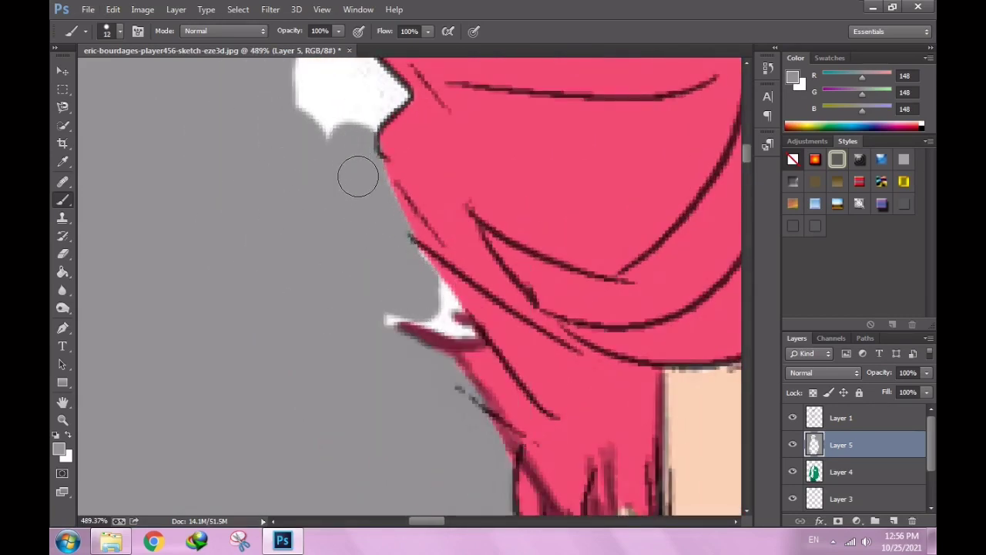
pyautogui.moveTo(357, 174); pyautogui.dragTo(320, 100)
pyautogui.moveTo(381, 280); pyautogui.dragTo(400, 314)
# Switch to a 5 px brush, undo the last stroke, and repaint the remaining white patch grey.
pyautogui.rightClick(399, 302)
pyautogui.write('5')
pyautogui.press('Return')
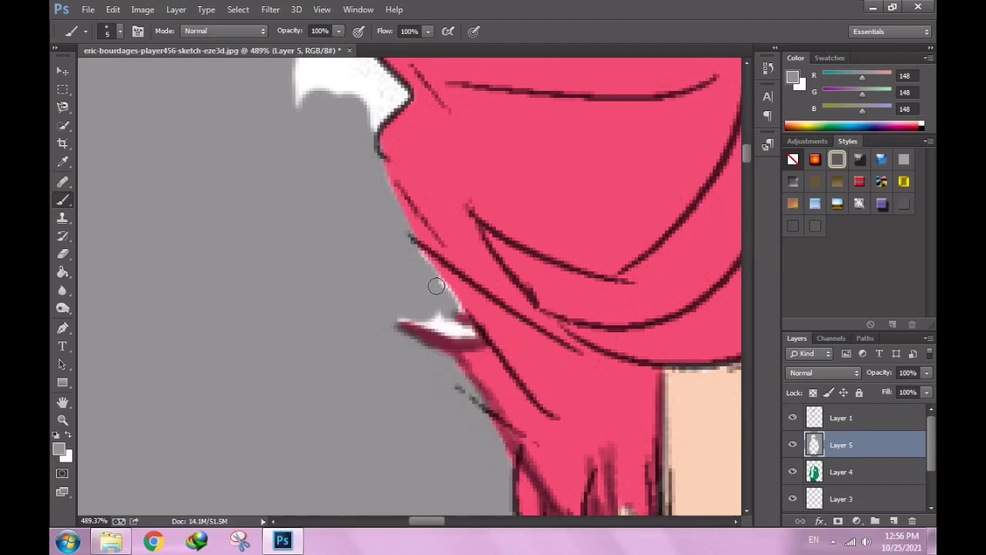
pyautogui.hotkey('ctrl', 'z')
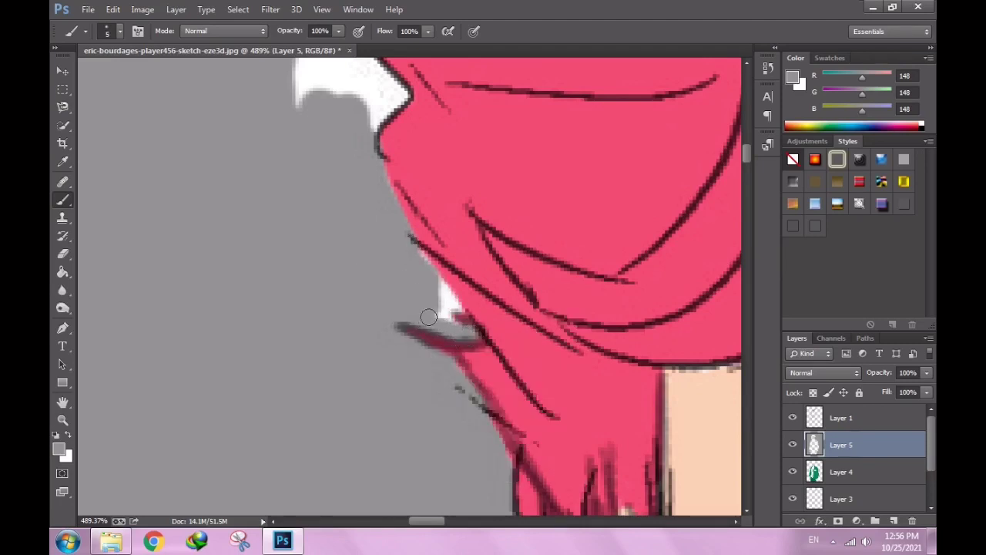
pyautogui.scroll(-3, 368, 232)
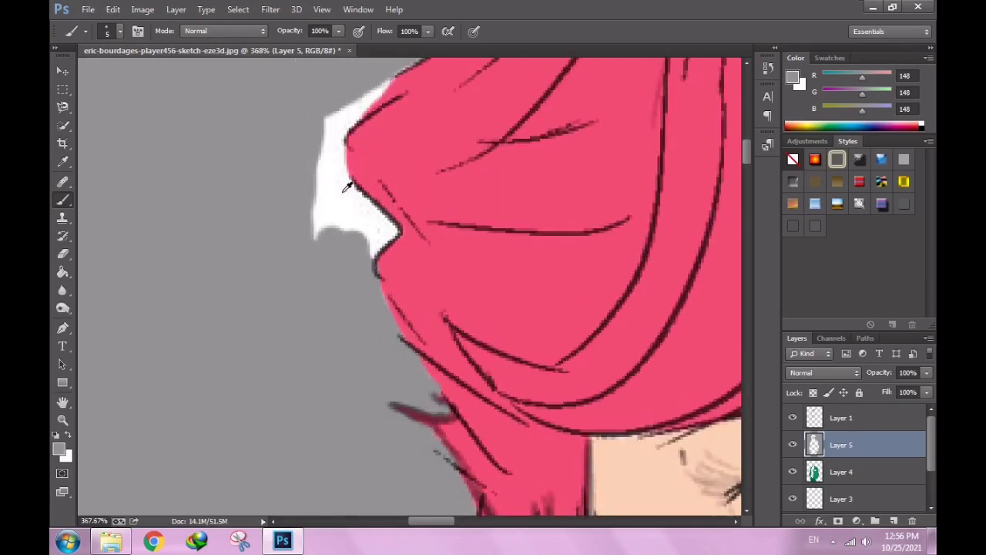
pyautogui.scroll(4, 407, 257)
pyautogui.moveTo(398, 225)
pyautogui.mouseDown()
pyautogui.moveTo(390, 244)
pyautogui.moveTo(334, 159)
pyautogui.moveTo(305, 211)
pyautogui.mouseUp()
pyautogui.scroll(3, 305, 211)
pyautogui.moveTo(332, 159)
pyautogui.mouseDown()
pyautogui.moveTo(311, 192)
pyautogui.moveTo(415, 116)
pyautogui.mouseUp()
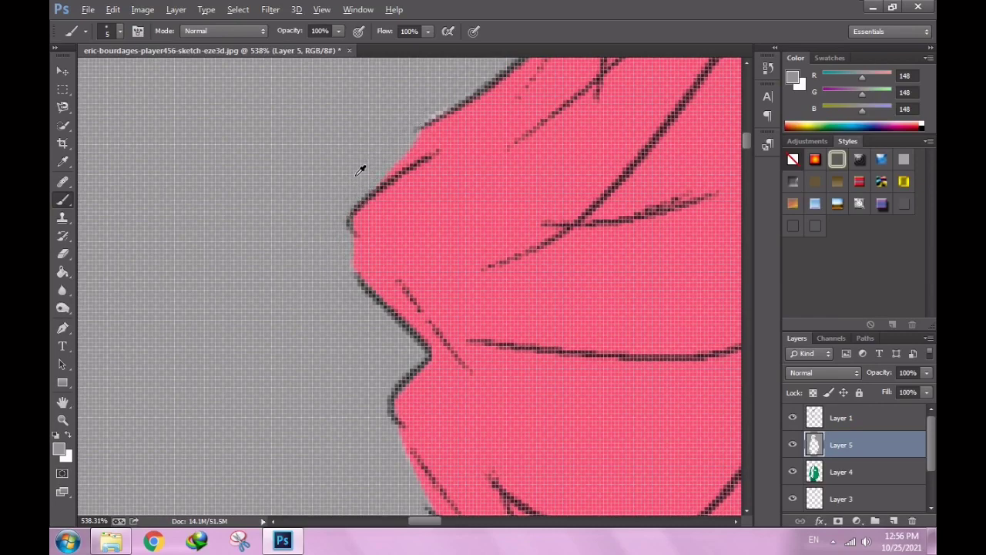
# Zoom out to check the grey background around the whole character.
pyautogui.scroll(-2, 360, 170)
pyautogui.scroll(-3, 376, 245)
pyautogui.scroll(-3, 386, 278)
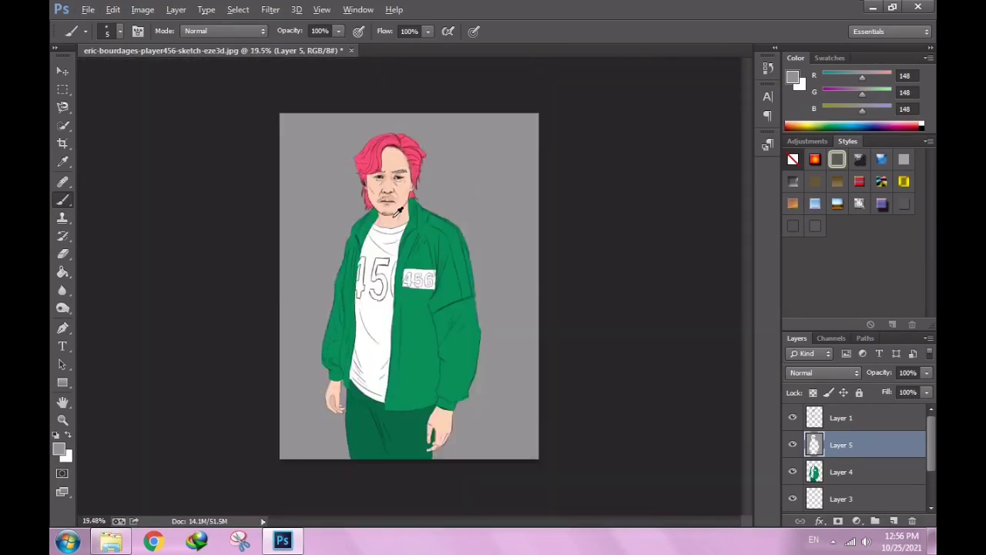
pyautogui.scroll(2, 390, 331)
pyautogui.scroll(2, 390, 331)
pyautogui.scroll(2, 390, 331)
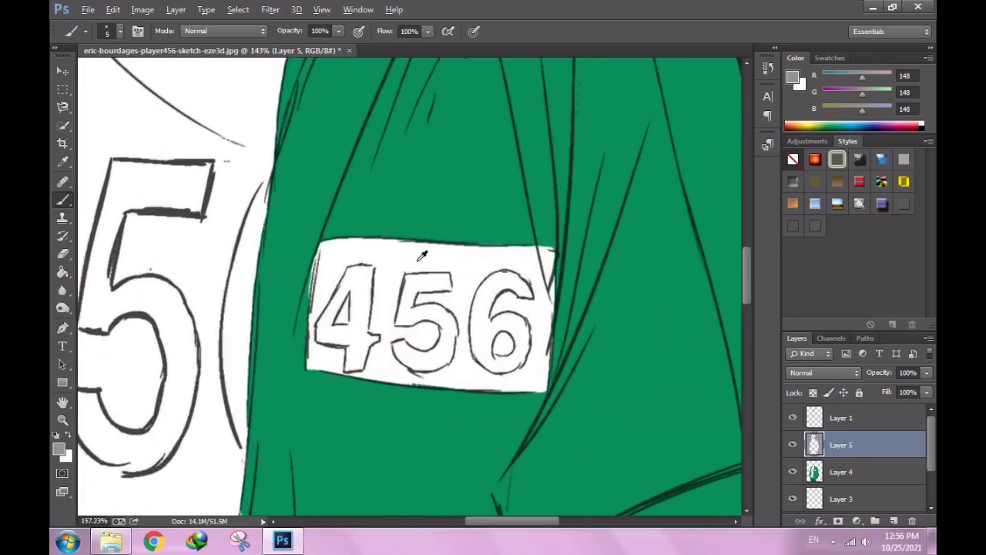
pyautogui.scroll(-5, 367, 330)
pyautogui.scroll(1, 367, 330)
pyautogui.scroll(1, 365, 326)
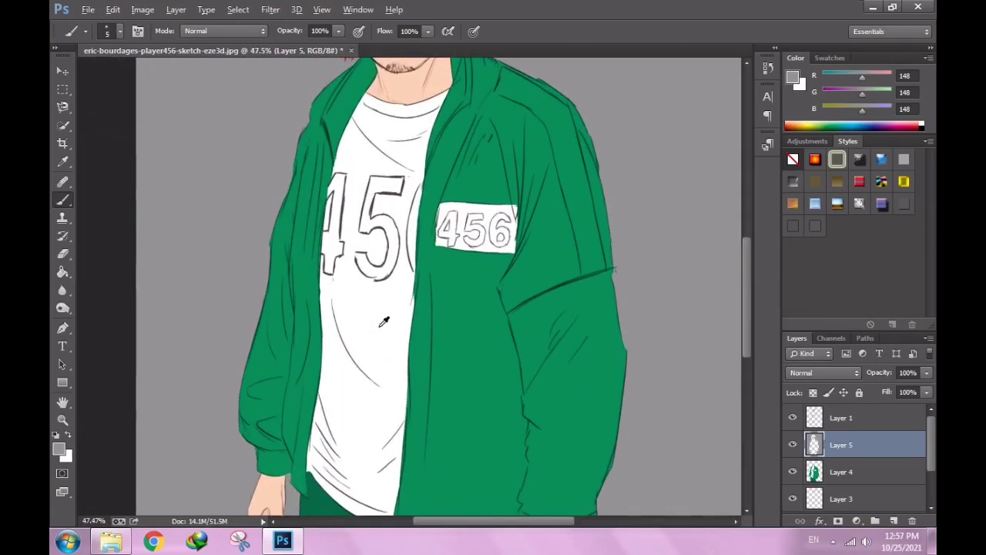
pyautogui.scroll(-1, 469, 317)
pyautogui.scroll(-1, 464, 323)
pyautogui.scroll(2, 378, 84)
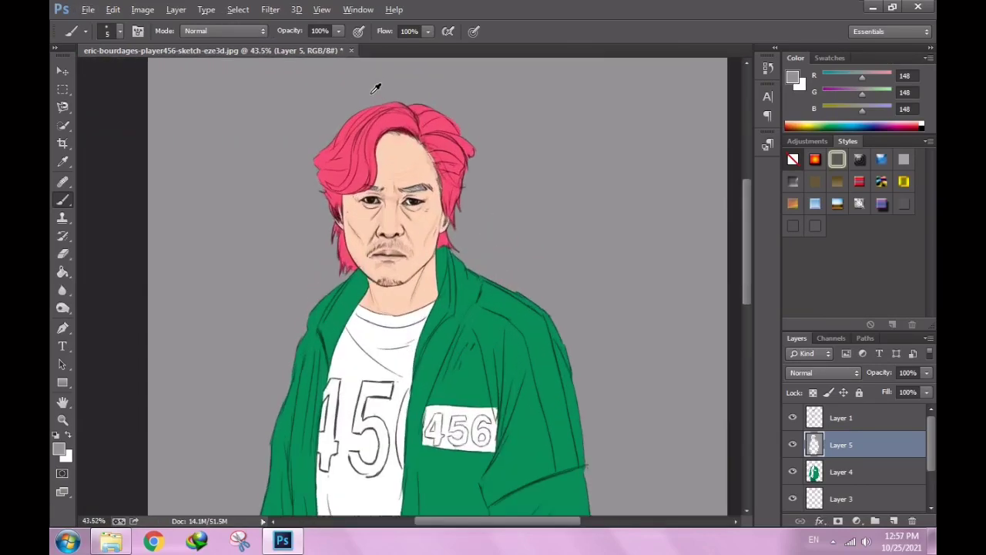
pyautogui.scroll(1, 378, 85)
pyautogui.click(863, 475)
pyautogui.scroll(-2, 863, 476)
pyautogui.press('w')
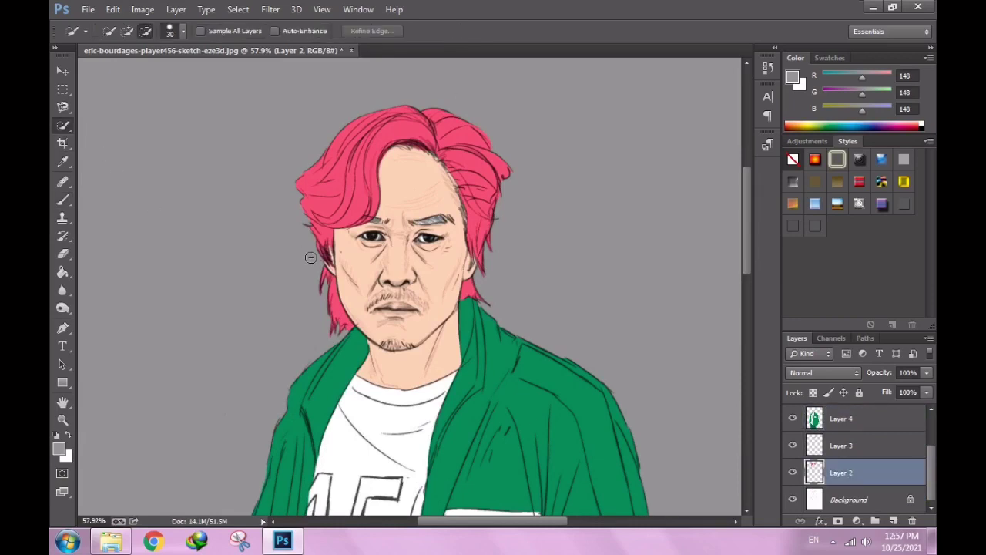
pyautogui.moveTo(312, 258)
pyautogui.mouseDown()
pyautogui.moveTo(419, 162)
pyautogui.moveTo(537, 286)
pyautogui.mouseUp()
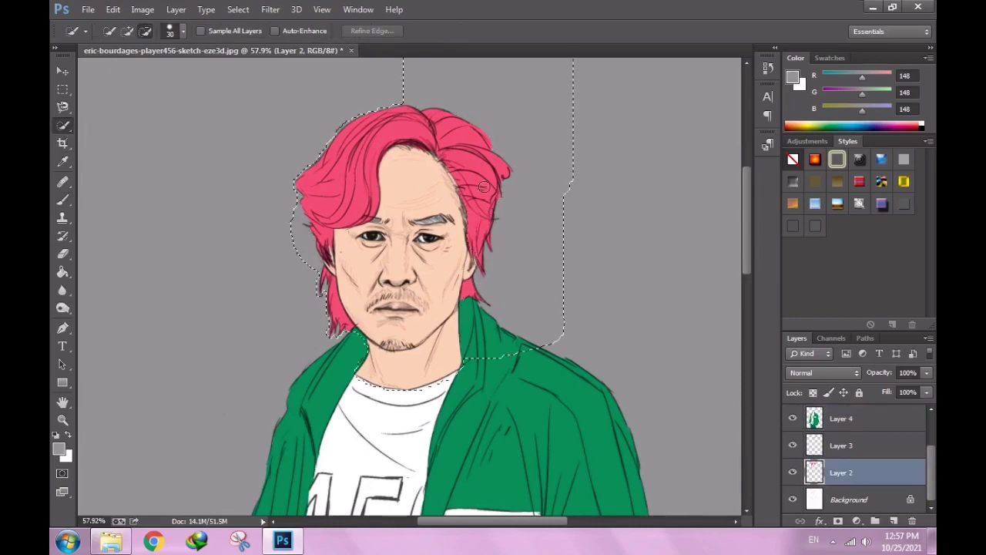
pyautogui.press('b')
pyautogui.rightClick(497, 231)
pyautogui.write('47')
pyautogui.press('Return')
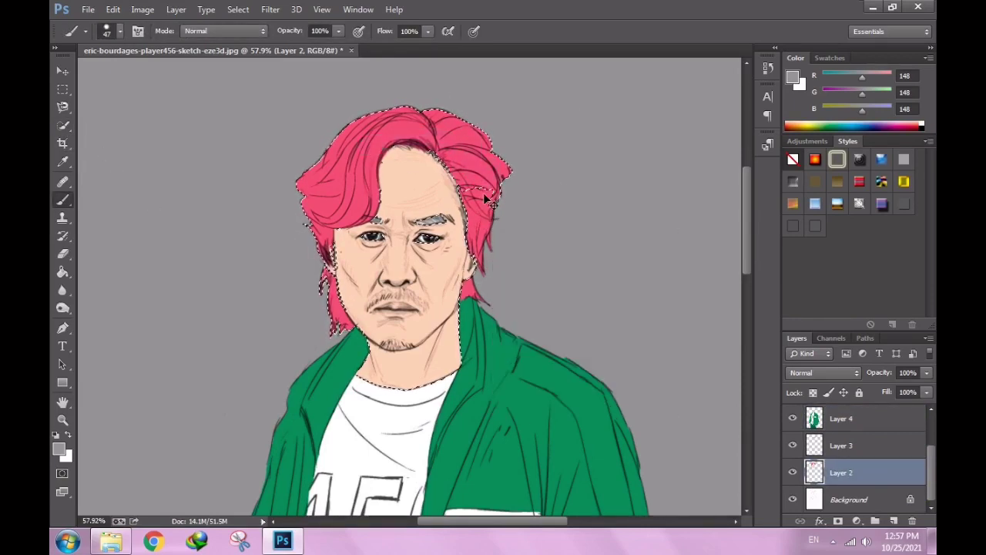
pyautogui.scroll(1, 516, 288)
pyautogui.press('w')
pyautogui.hotkey('ctrl', 'd')
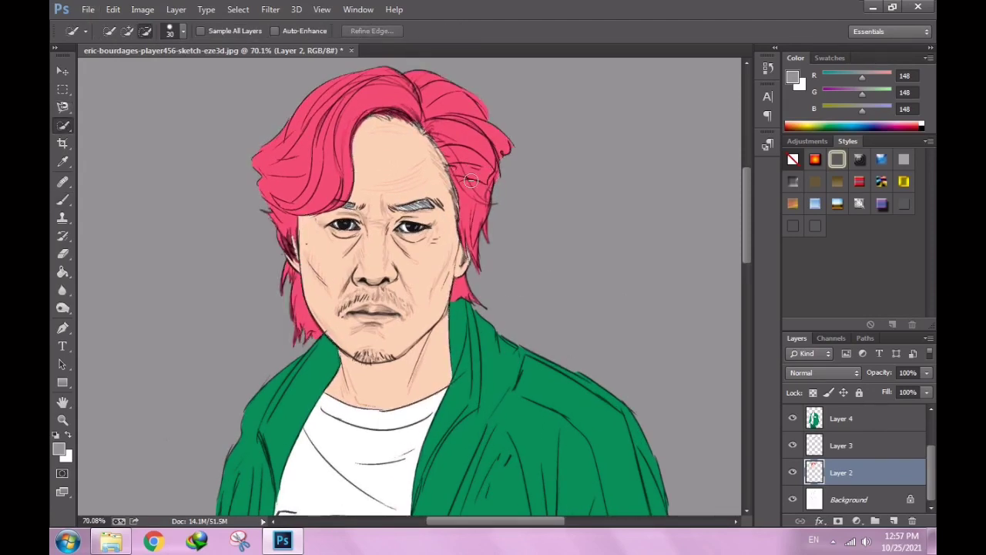
pyautogui.moveTo(478, 303); pyautogui.dragTo(496, 320)
pyautogui.press('b')
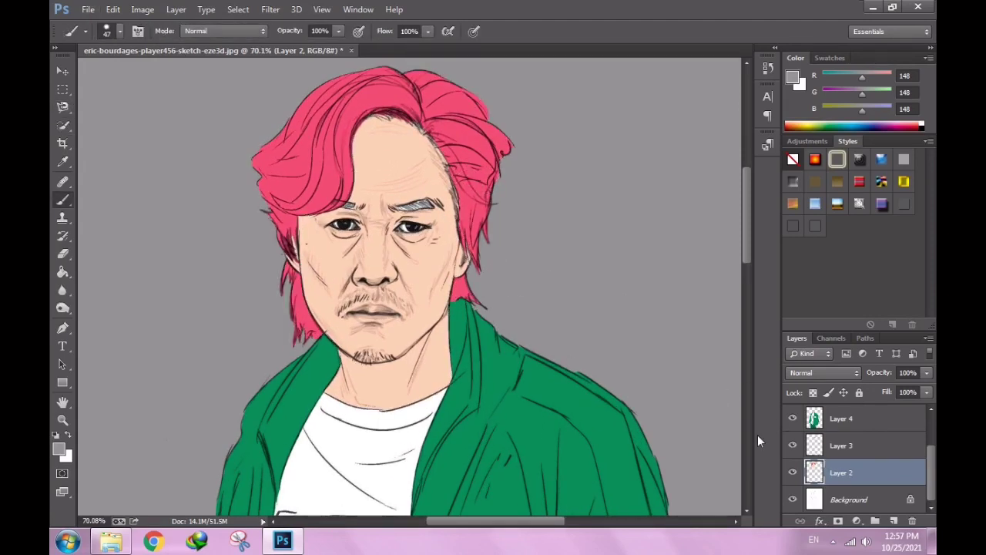
pyautogui.click(870, 450)
pyautogui.scroll(1, 861, 456)
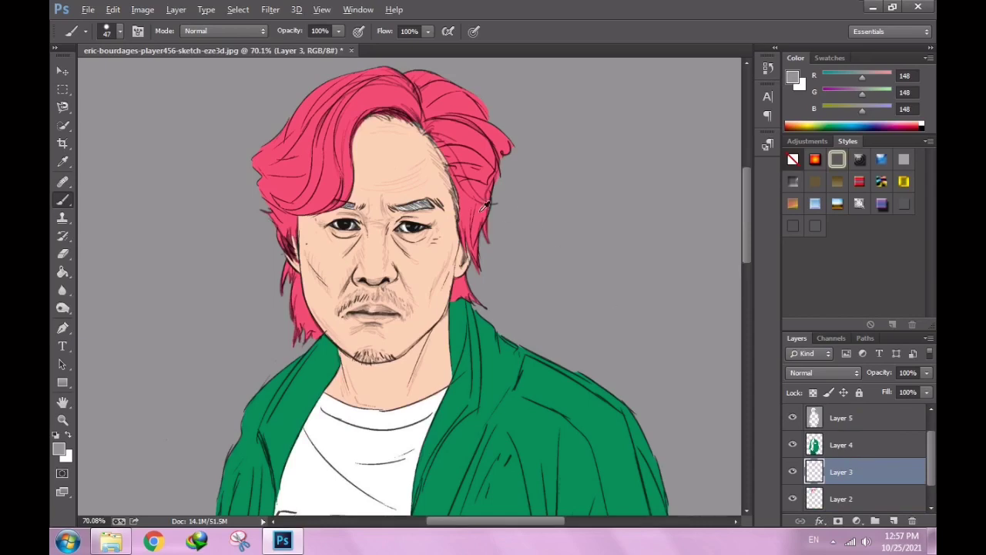
# Switch to the Eraser (E) and set its size to 83 px.
pyautogui.scroll(1, 486, 204)
pyautogui.press('e')
pyautogui.rightClick(455, 203)
pyautogui.press('Escape')
pyautogui.scroll(3, 425, 110)
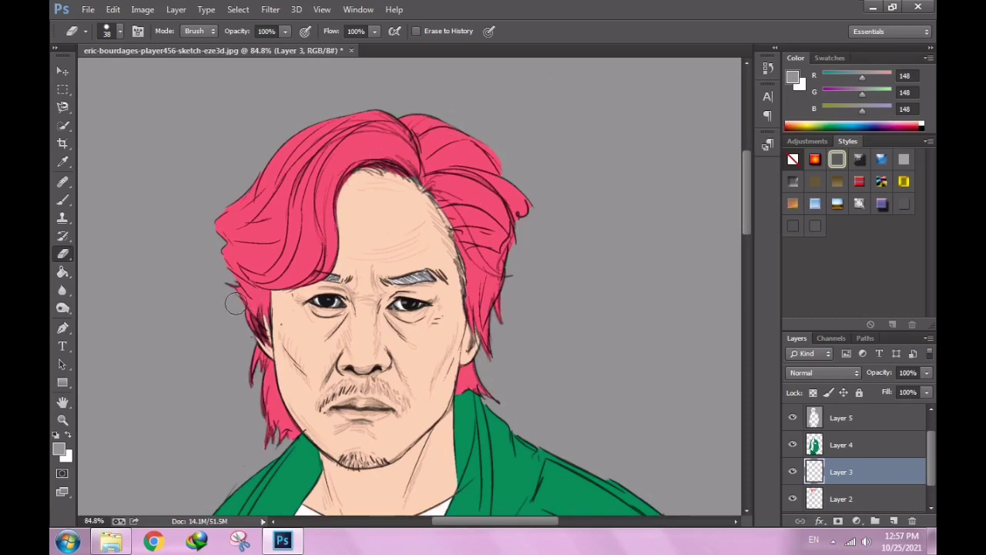
pyautogui.scroll(-1, 366, 371)
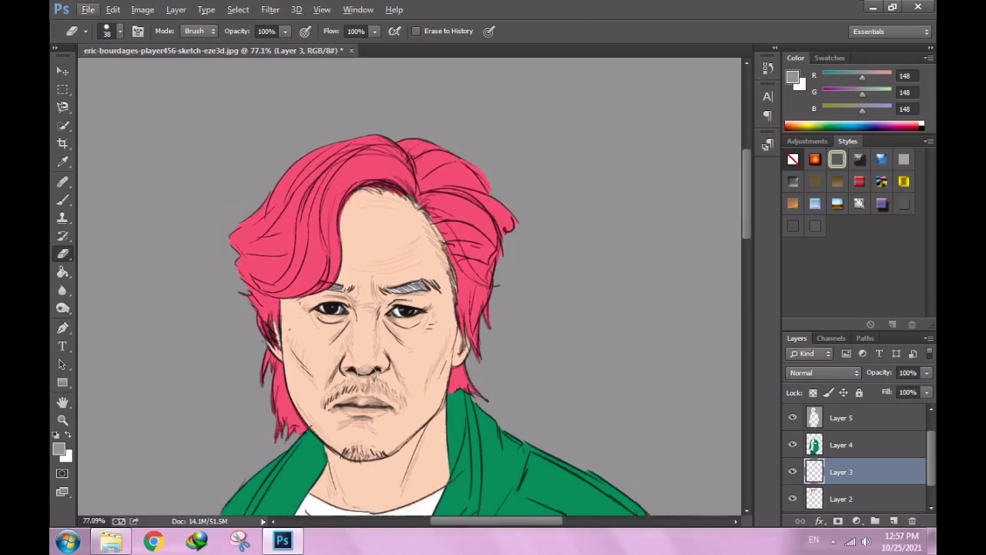
pyautogui.rightClick(491, 149)
pyautogui.scroll(-3, 397, 125)
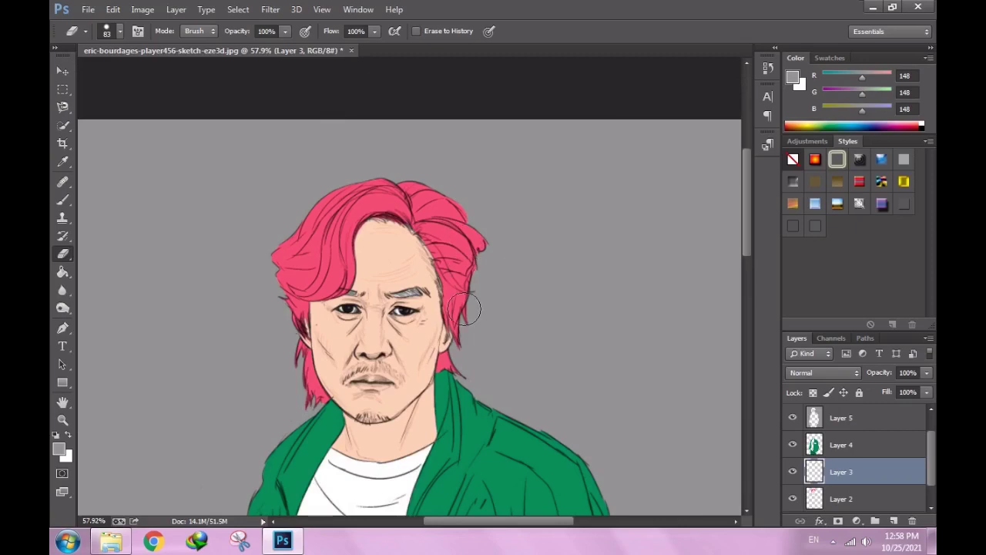
pyautogui.scroll(2, 462, 377)
pyautogui.scroll(3, 443, 366)
# Paint the right part of the grey eyebrow pink with a 10 px hair-pink brush on Layer 2.
pyautogui.scroll(4, 440, 354)
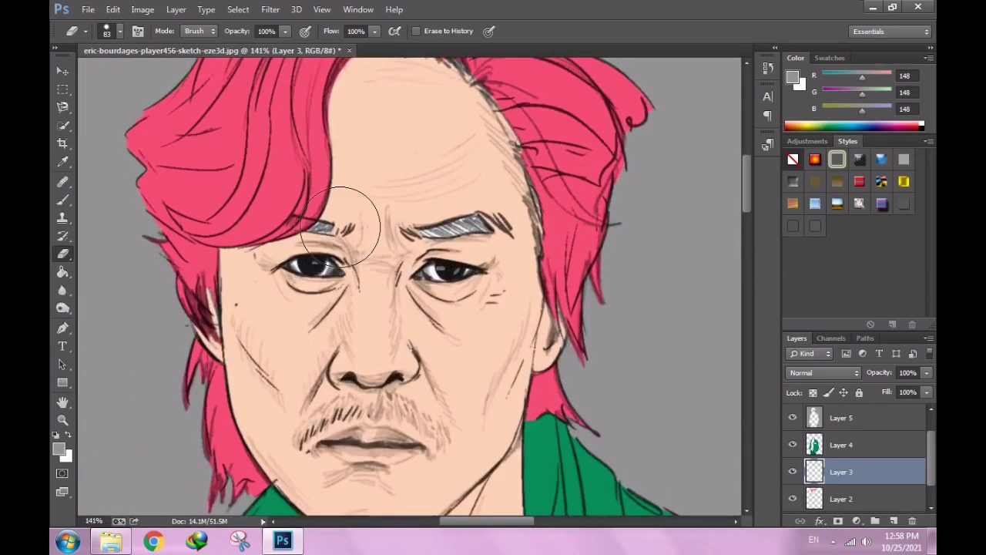
pyautogui.scroll(6, 540, 308)
pyautogui.press('b')
pyautogui.keyDown('alt'); pyautogui.click(685, 224); pyautogui.keyUp('alt')
pyautogui.hotkey('alt', '[')
pyautogui.rightClick(583, 292)
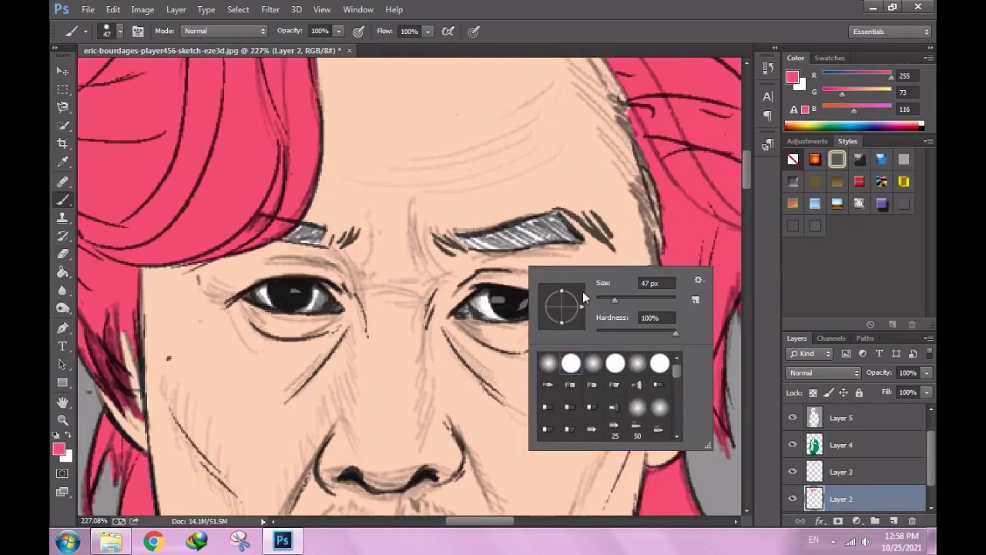
pyautogui.write('10')
pyautogui.press('Return')
pyautogui.scroll(1, 544, 231)
pyautogui.scroll(1, 544, 231)
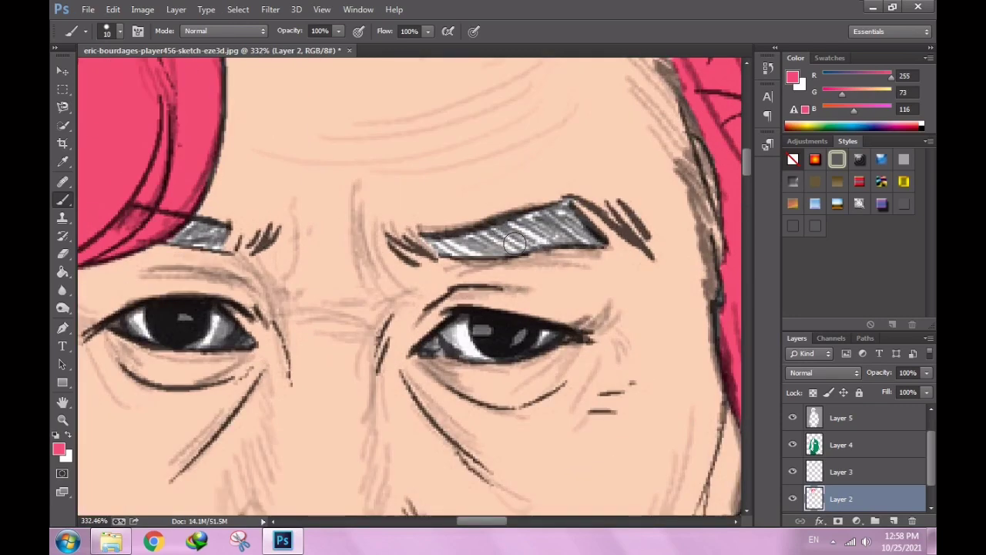
pyautogui.moveTo(577, 230); pyautogui.dragTo(530, 235)
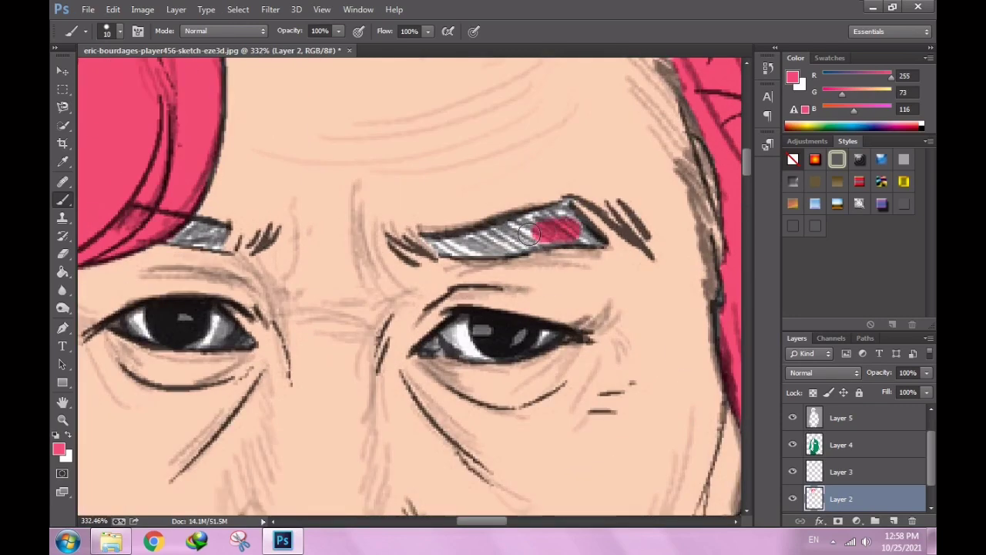
# Finish the eyebrow and start the other eyebrow in pink with a 6 px brush.
pyautogui.rightClick(582, 229)
pyautogui.write('3')
pyautogui.press('Return')
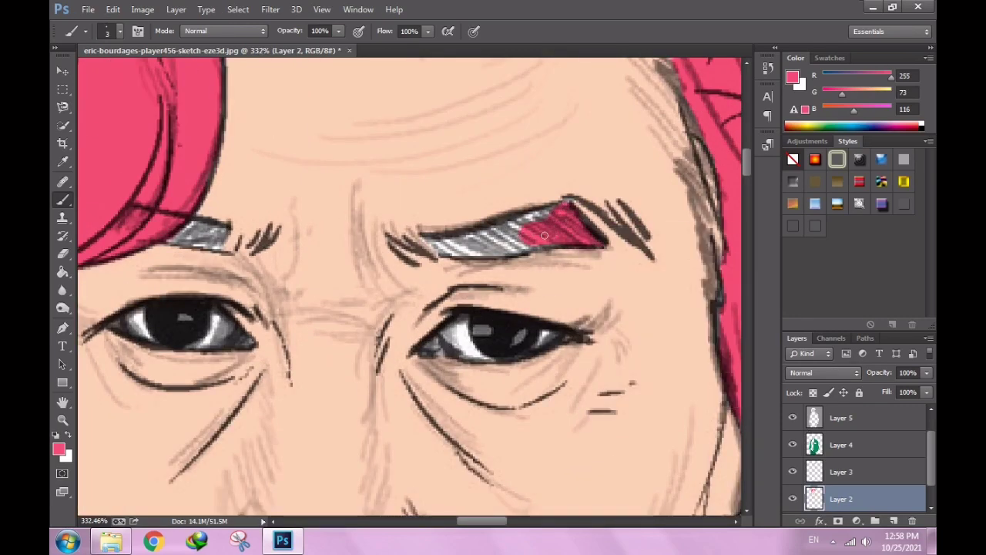
pyautogui.scroll(5, 531, 234)
pyautogui.rightClick(574, 210)
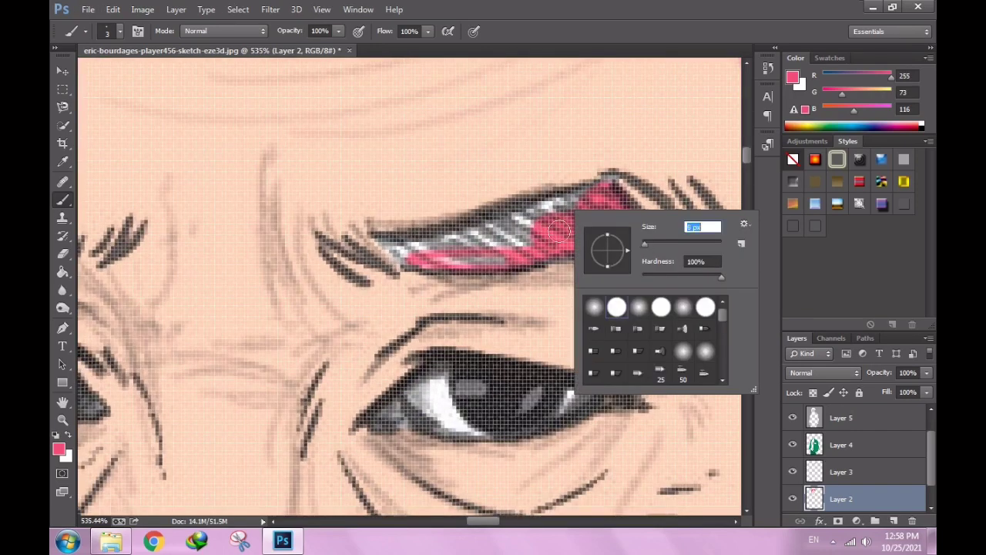
pyautogui.write('6')
pyautogui.press('Return')
pyautogui.moveTo(493, 231); pyautogui.dragTo(592, 197)
pyautogui.moveTo(444, 261); pyautogui.dragTo(399, 246)
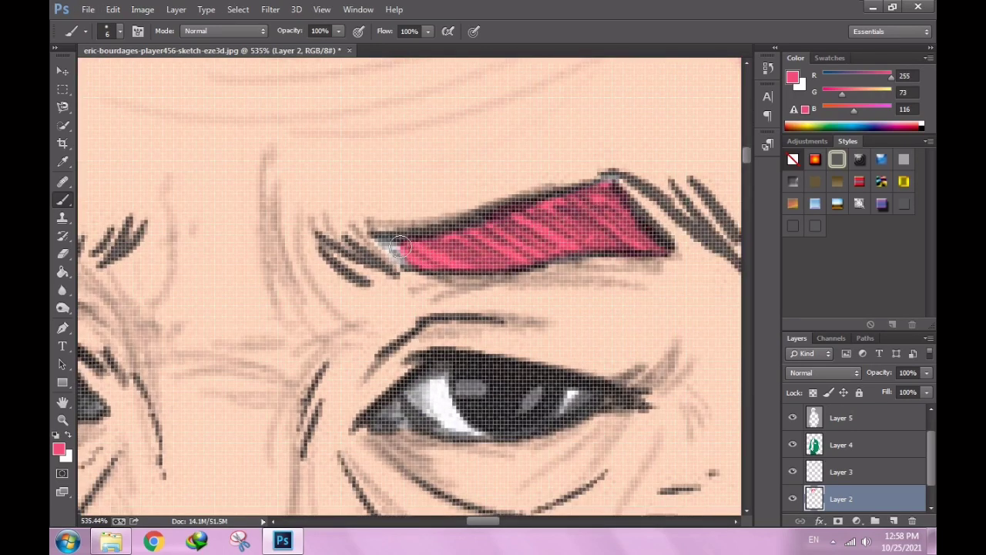
pyautogui.scroll(-10, 600, 206)
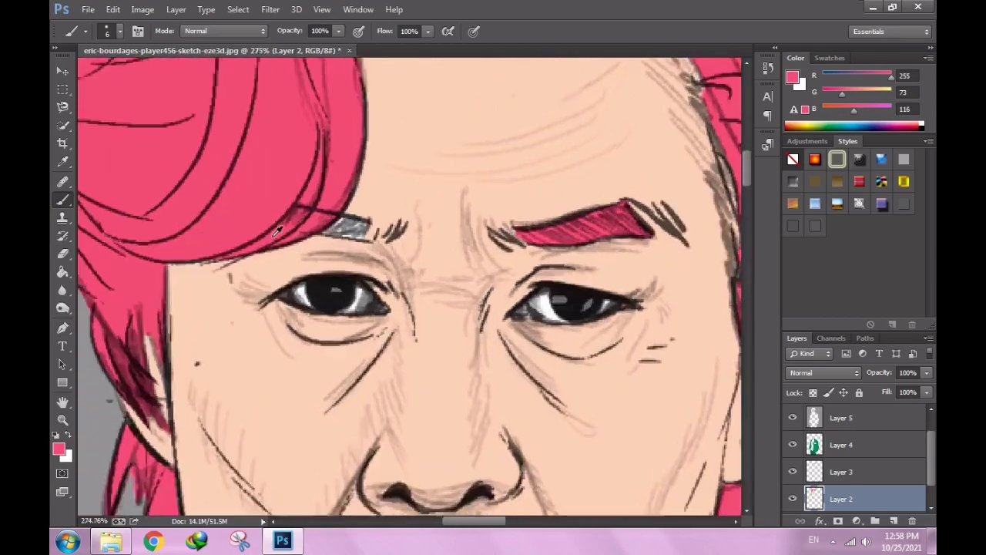
pyautogui.scroll(10, 401, 223)
pyautogui.moveTo(462, 215)
pyautogui.mouseDown()
pyautogui.moveTo(431, 235)
pyautogui.moveTo(430, 224)
pyautogui.moveTo(459, 210)
pyautogui.moveTo(417, 193)
pyautogui.mouseUp()
# Sample the peach skin colour and make the skin-colour layer the one to edit.
pyautogui.press('e')
pyautogui.rightClick(482, 199)
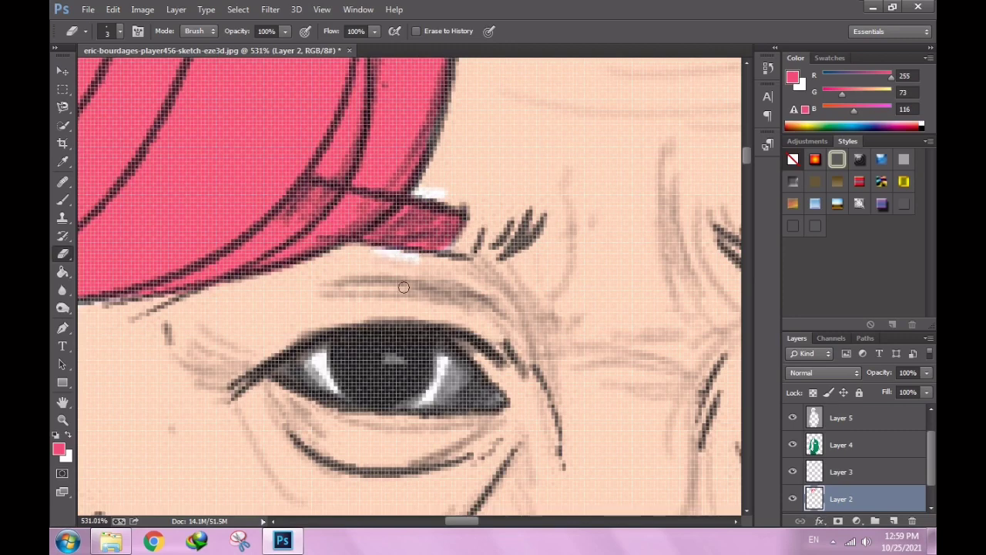
pyautogui.press('b')
pyautogui.click(840, 472)
pyautogui.keyDown('alt'); pyautogui.click(590, 189); pyautogui.keyUp('alt')
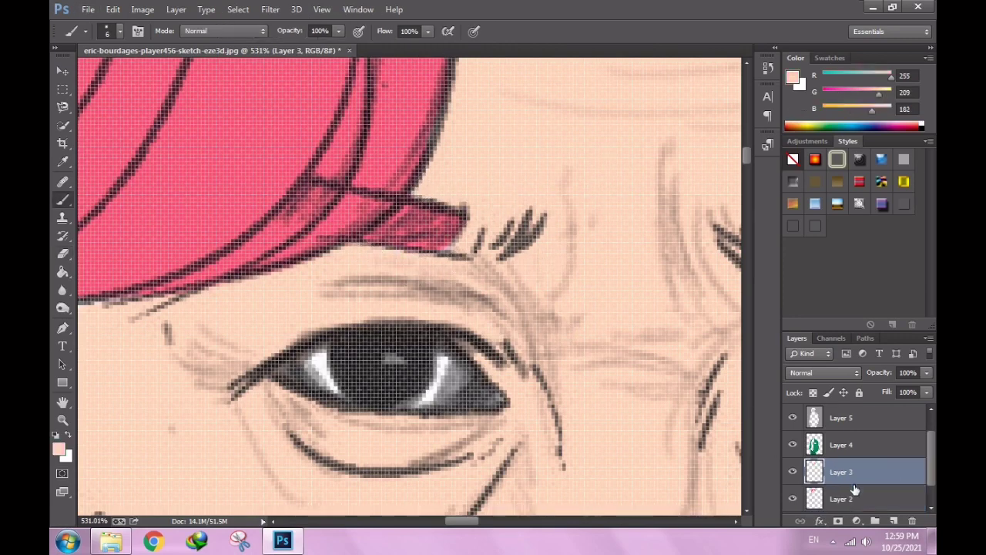
pyautogui.scroll(-1, 590, 229)
pyautogui.scroll(-2, 590, 229)
pyautogui.scroll(-5, 591, 229)
# Erase the colour between the neck and the shirt with a 31 px eraser.
pyautogui.press('e')
pyautogui.hotkey('alt', 'e')
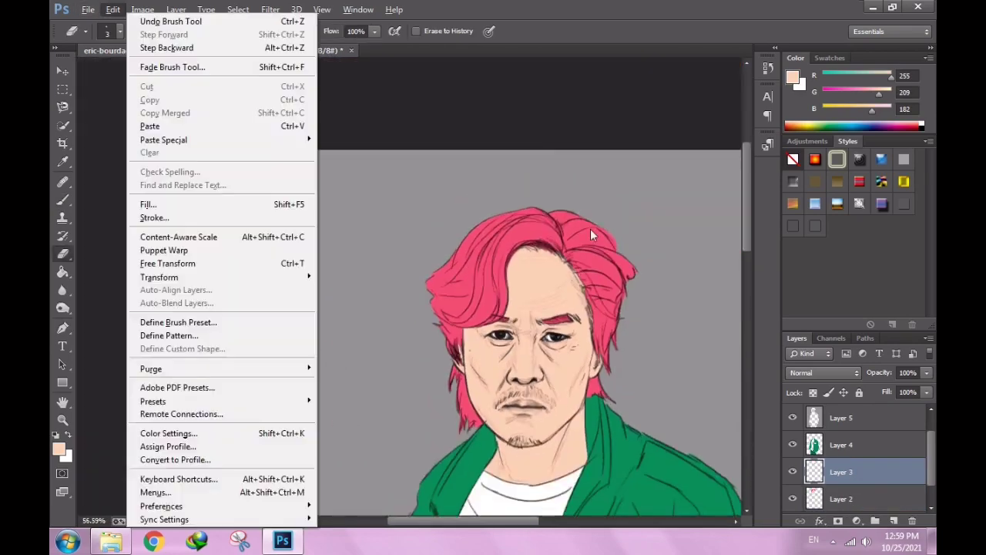
pyautogui.press('Escape')
pyautogui.rightClick(591, 229)
pyautogui.press('Return')
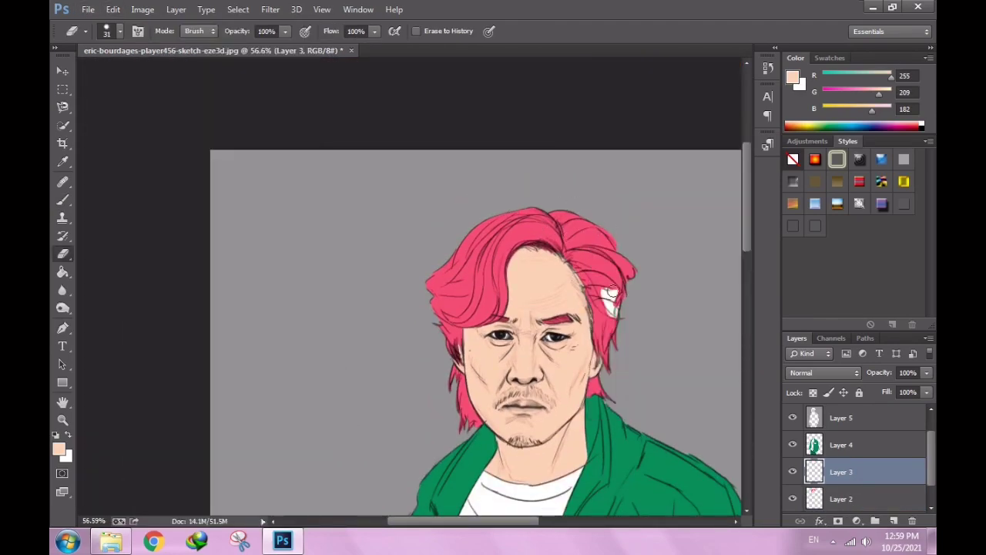
pyautogui.scroll(4, 611, 293)
pyautogui.scroll(2, 531, 447)
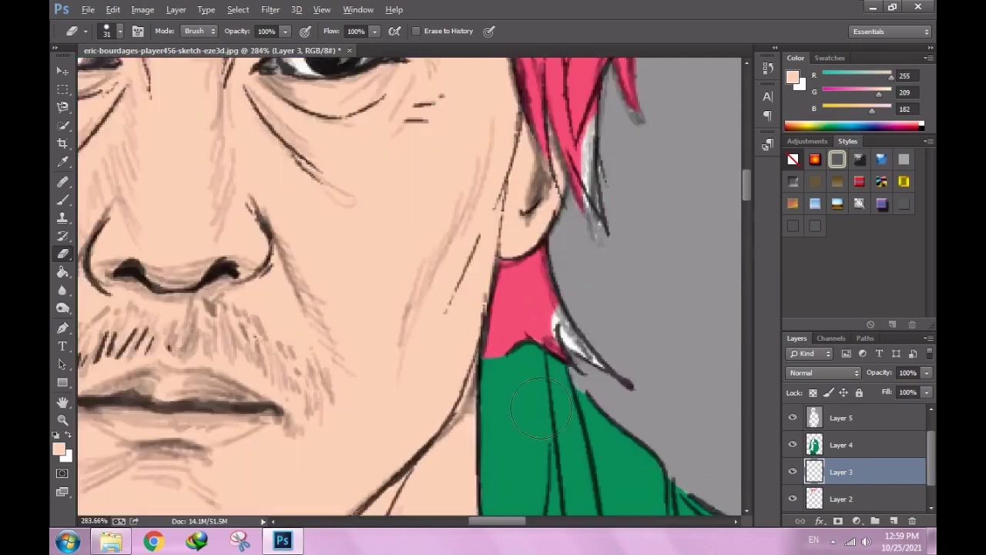
pyautogui.moveTo(505, 381)
pyautogui.mouseDown()
pyautogui.moveTo(524, 295)
pyautogui.moveTo(543, 269)
pyautogui.mouseUp()
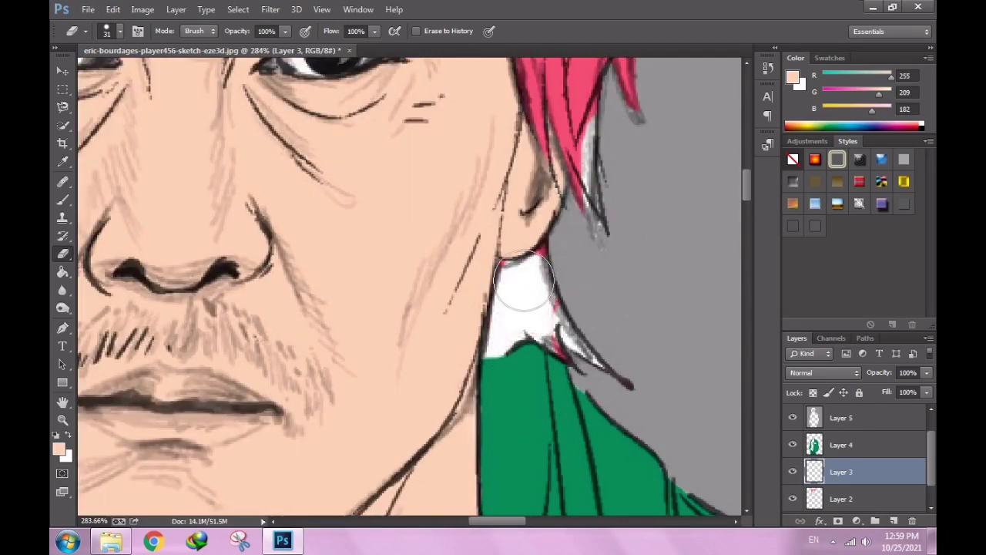
# Erase the pink from the hair strands beside the temple and the lower hair strip.
pyautogui.scroll(2, 513, 269)
pyautogui.rightClick(630, 339)
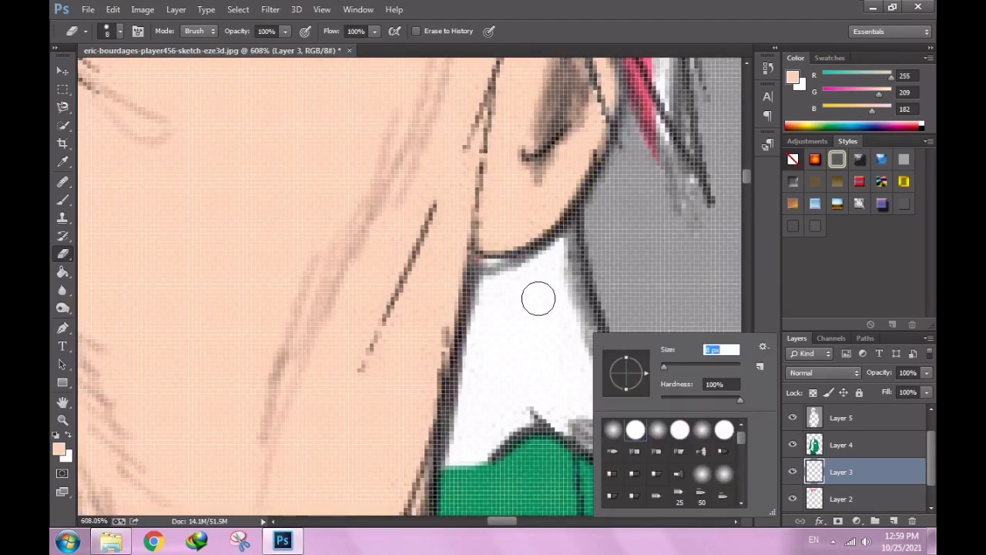
pyautogui.press('Return')
pyautogui.scroll(-3, 563, 321)
pyautogui.scroll(-2, 563, 321)
pyautogui.scroll(2, 563, 321)
pyautogui.rightClick(715, 245)
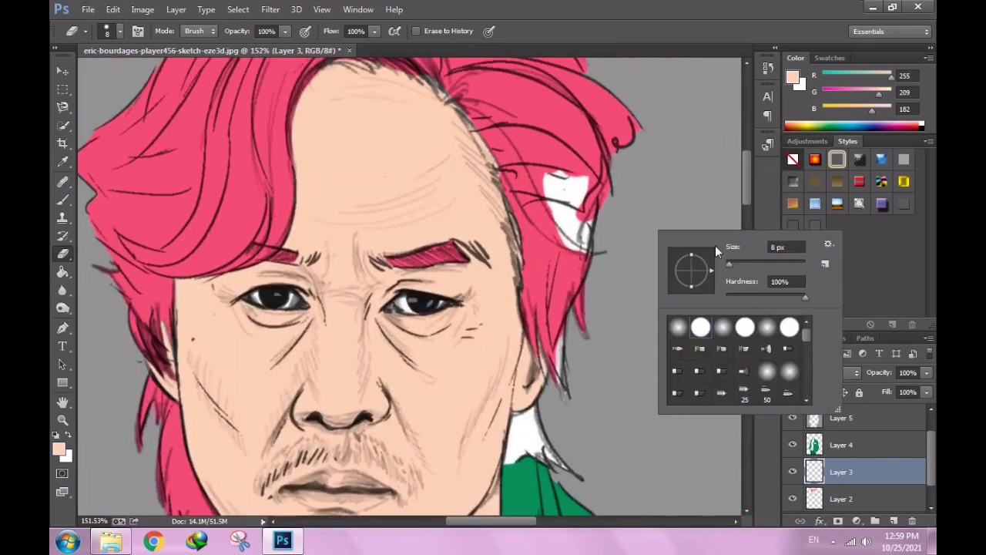
pyautogui.moveTo(715, 245); pyautogui.dragTo(740, 245)
pyautogui.moveTo(562, 185)
pyautogui.mouseDown()
pyautogui.moveTo(540, 224)
pyautogui.moveTo(528, 196)
pyautogui.moveTo(546, 273)
pyautogui.moveTo(590, 232)
pyautogui.moveTo(571, 318)
pyautogui.mouseUp()
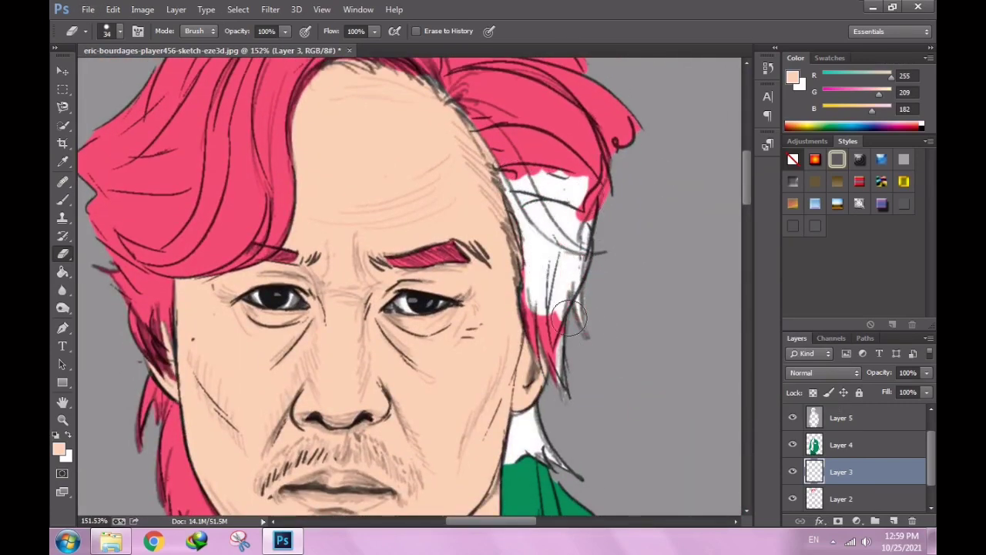
pyautogui.moveTo(575, 391); pyautogui.dragTo(543, 317)
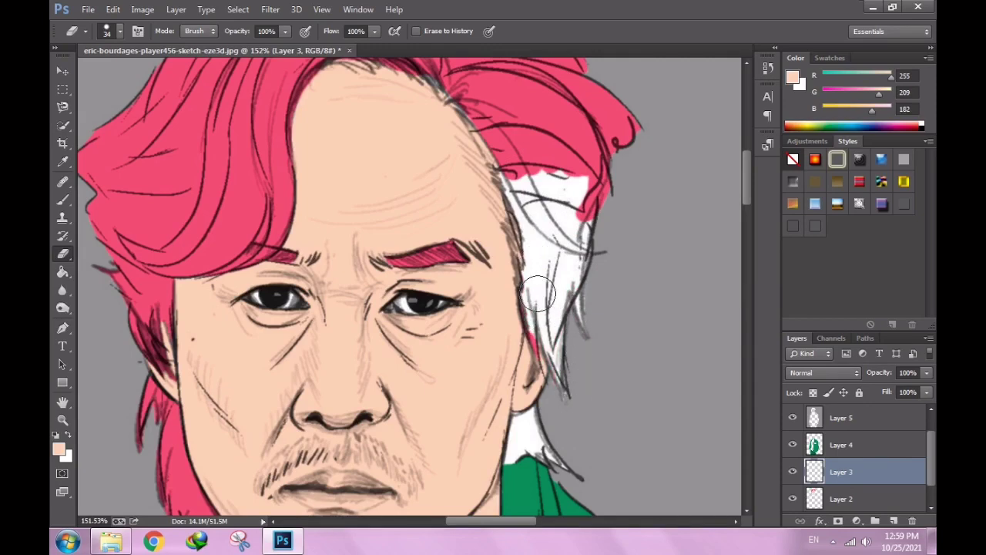
# Erase leftover colour along the face edge with an 8 px eraser, then reload the hair pink on the brush.
pyautogui.scroll(5, 563, 339)
pyautogui.rightClick(572, 313)
pyautogui.moveTo(632, 339); pyautogui.dragTo(593, 339)
pyautogui.press('Return')
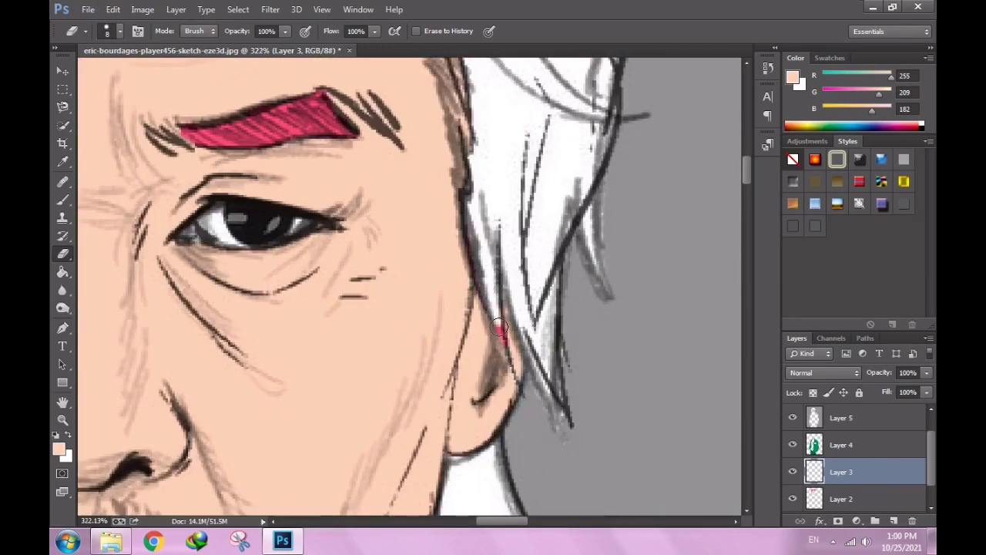
pyautogui.scroll(-2, 505, 340)
pyautogui.scroll(-3, 573, 283)
pyautogui.scroll(3, 452, 209)
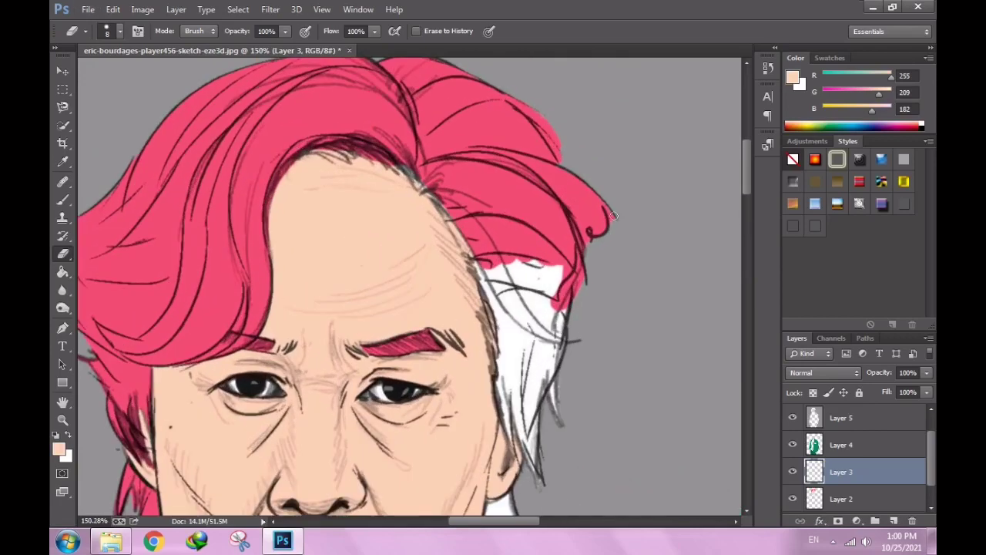
pyautogui.scroll(1, 452, 209)
pyautogui.scroll(1, 453, 210)
pyautogui.press('b')
pyautogui.click(841, 498)
# Paint the white hair strands beside the ear pink with a 43 px brush on Layer 2.
pyautogui.keyDown('alt'); pyautogui.click(408, 151); pyautogui.keyUp('alt')
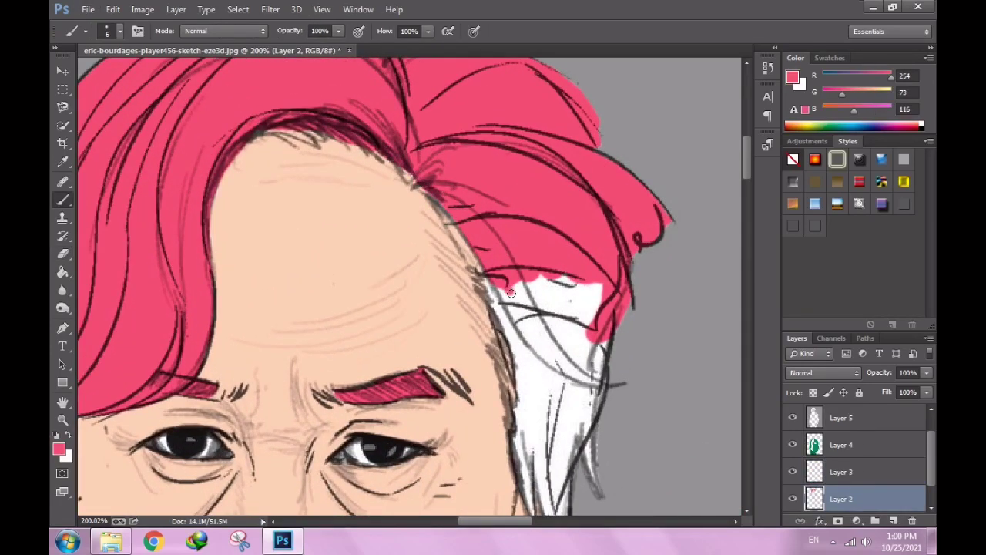
pyautogui.rightClick(567, 314)
pyautogui.moveTo(585, 346); pyautogui.dragTo(612, 346)
pyautogui.press('Return')
pyautogui.moveTo(532, 301)
pyautogui.mouseDown()
pyautogui.moveTo(586, 339)
pyautogui.moveTo(574, 389)
pyautogui.mouseUp()
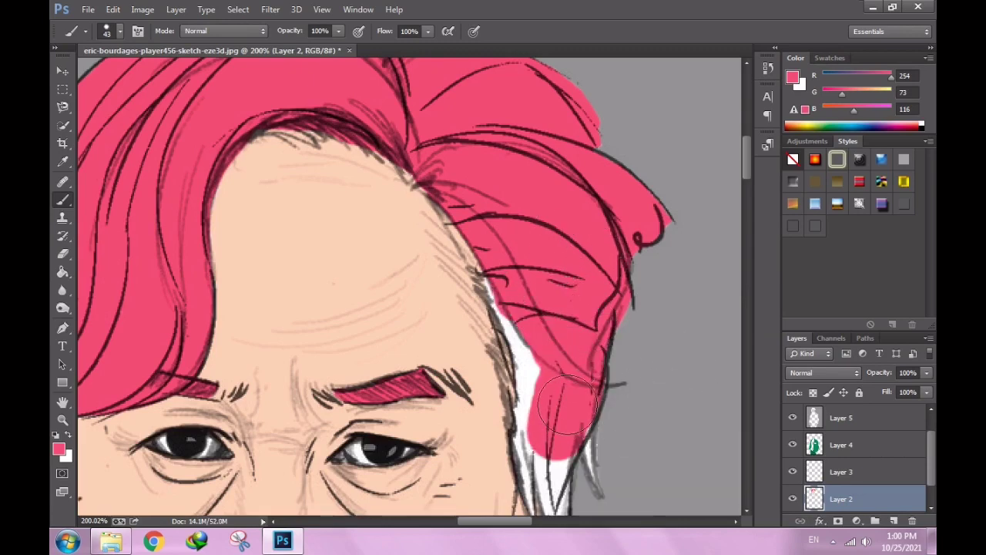
pyautogui.scroll(-3, 568, 406)
pyautogui.moveTo(501, 146)
pyautogui.mouseDown()
pyautogui.moveTo(571, 373)
pyautogui.moveTo(576, 330)
pyautogui.moveTo(528, 209)
pyautogui.mouseUp()
# Cover the remaining white strands below the hair and by the neck in pink using a 10 px brush.
pyautogui.scroll(3, 578, 370)
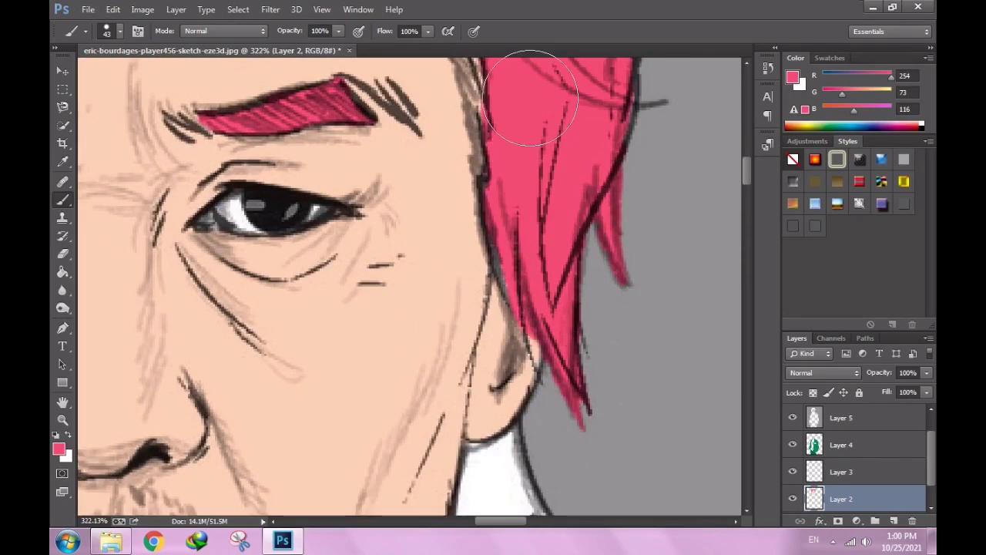
pyautogui.scroll(-5, 539, 154)
pyautogui.scroll(-1, 563, 193)
pyautogui.scroll(-2, 578, 216)
pyautogui.scroll(6, 585, 222)
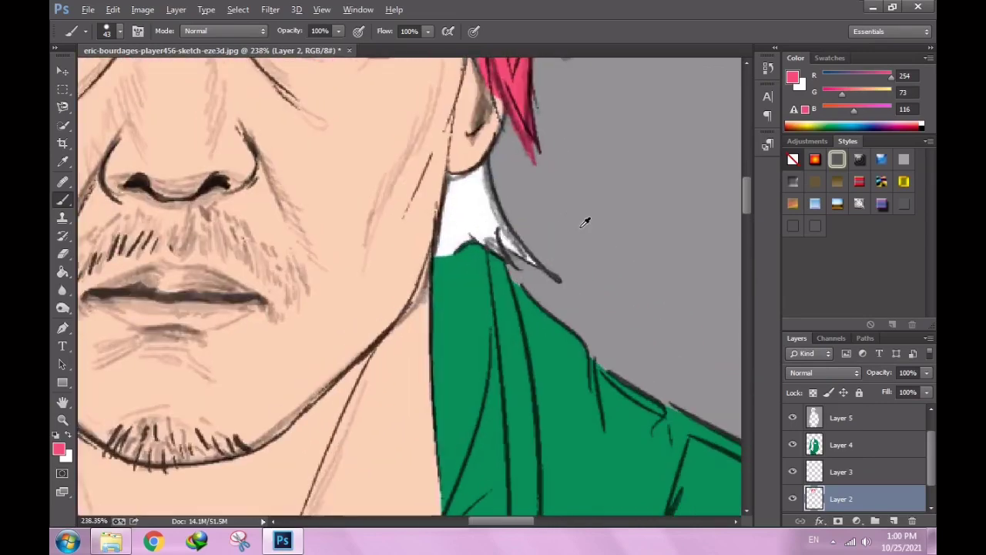
pyautogui.scroll(2, 584, 222)
pyautogui.moveTo(543, 289); pyautogui.dragTo(470, 151)
pyautogui.rightClick(530, 216)
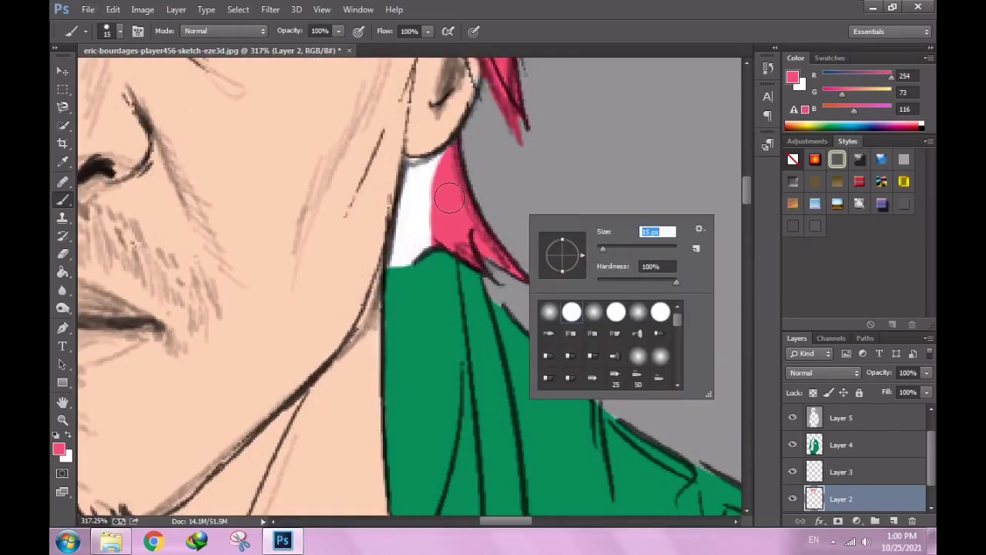
pyautogui.write('10')
pyautogui.press('Return')
pyautogui.moveTo(398, 266)
pyautogui.mouseDown()
pyautogui.moveTo(409, 177)
pyautogui.moveTo(400, 239)
pyautogui.moveTo(406, 222)
pyautogui.mouseUp()
pyautogui.hotkey('ctrl', 'z')
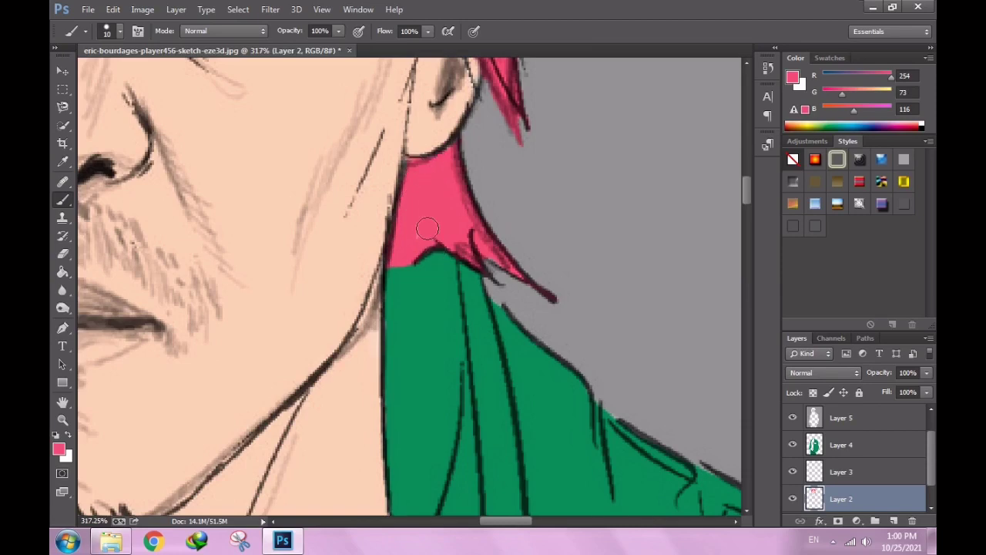
pyautogui.scroll(-10, 531, 268)
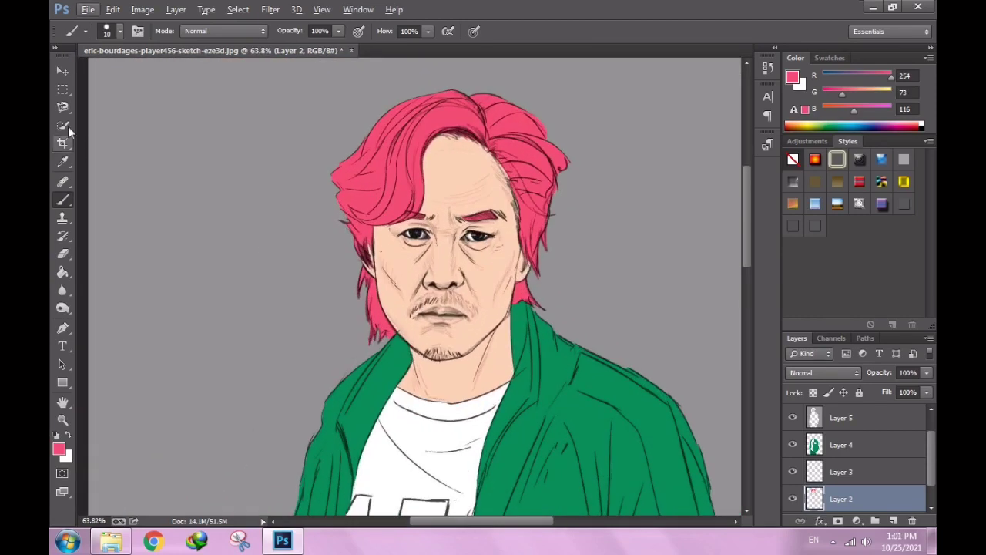
# Select the hair, face and neck, and choose dark grey as the foreground colour.
pyautogui.click(63, 126)
pyautogui.moveTo(341, 308); pyautogui.dragTo(463, 193)
pyautogui.press('b')
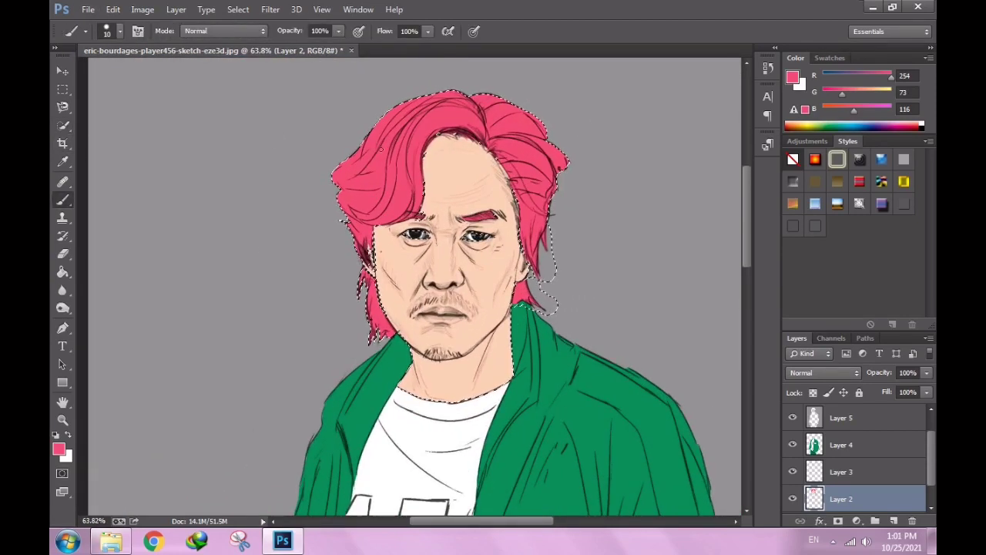
pyautogui.rightClick(613, 186)
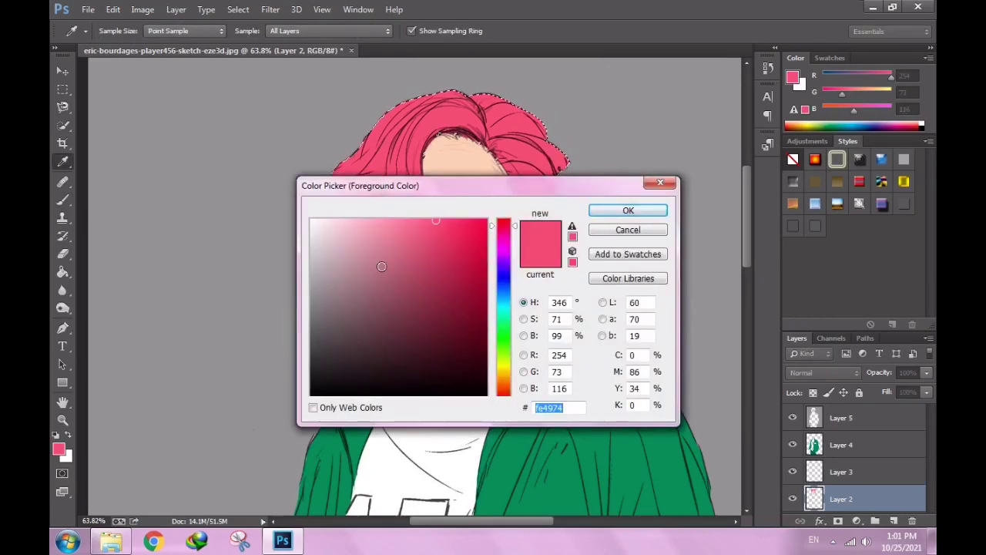
pyautogui.click(265, 336)
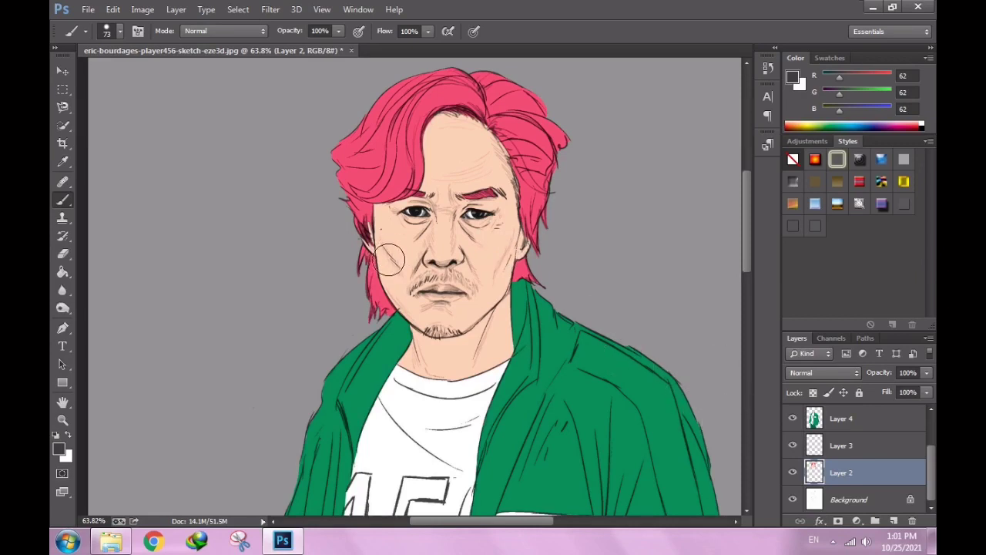
# Extend the selection over hair and face, cover the pink at the neck in dark grey, then deselect.
pyautogui.click(63, 123)
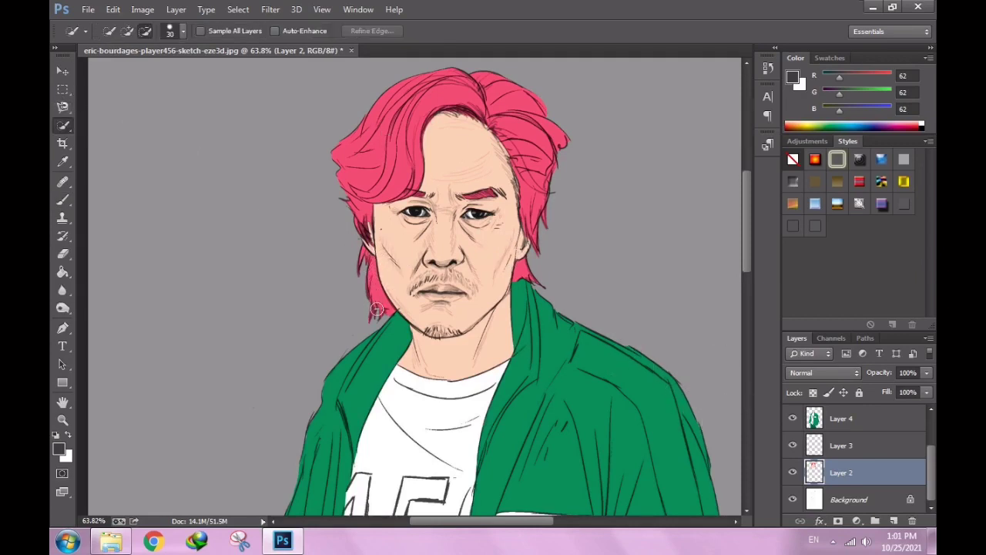
pyautogui.moveTo(345, 237)
pyautogui.mouseDown()
pyautogui.moveTo(386, 231)
pyautogui.moveTo(436, 185)
pyautogui.moveTo(543, 239)
pyautogui.mouseUp()
pyautogui.press('b')
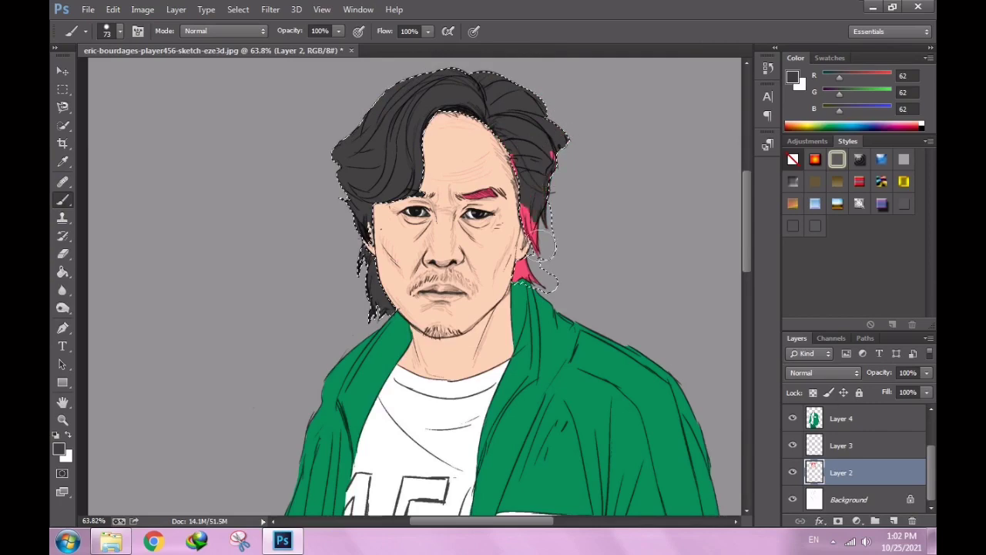
pyautogui.moveTo(552, 143); pyautogui.dragTo(559, 258)
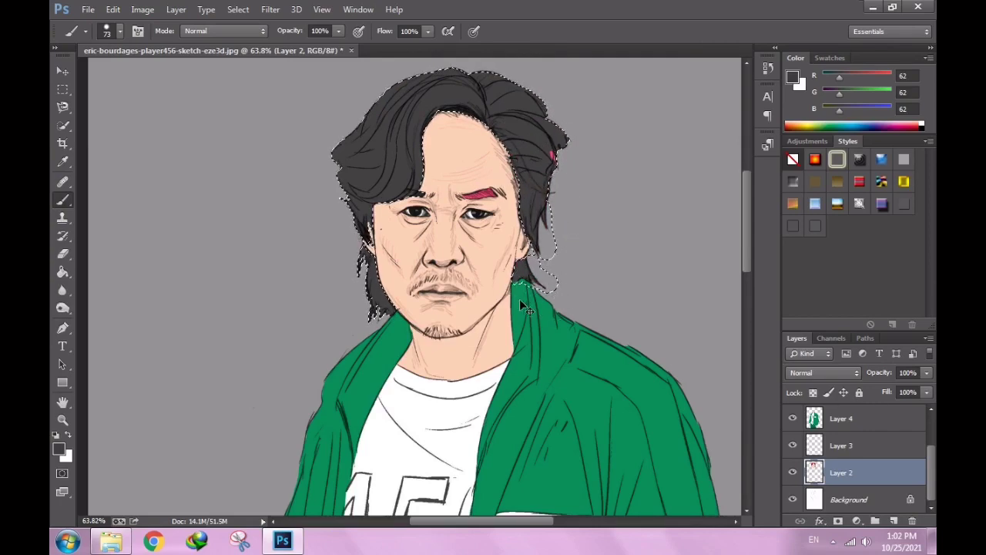
pyautogui.hotkey('ctrl', 'd')
# Briefly switch to the eraser, return to the brush, and review its size settings.
pyautogui.scroll(5, 511, 165)
pyautogui.hotkey('alt', ']')
pyautogui.press('e')
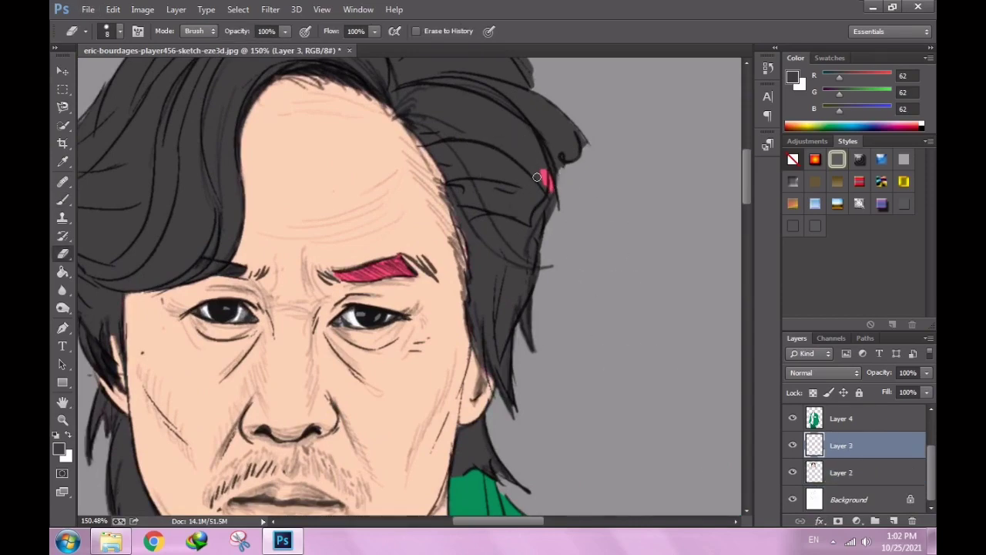
pyautogui.press('b')
pyautogui.scroll(-3, 582, 321)
pyautogui.scroll(5, 550, 286)
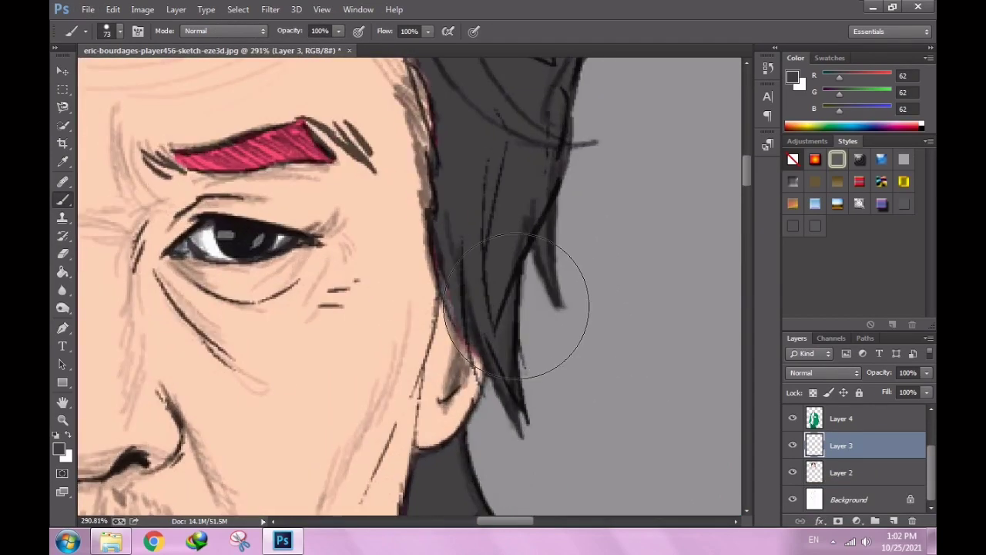
pyautogui.rightClick(501, 311)
pyautogui.press('Return')
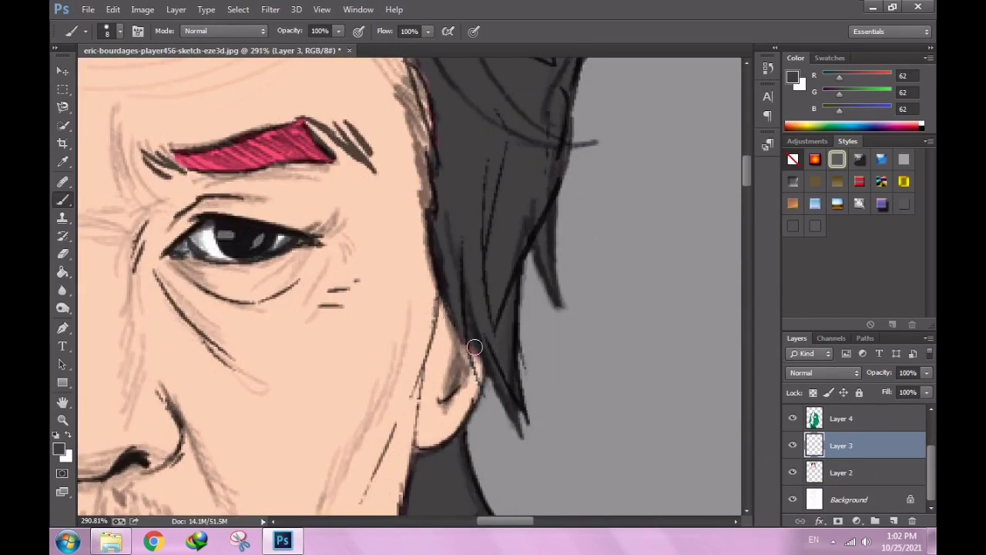
pyautogui.scroll(-3, 474, 348)
pyautogui.scroll(-2, 476, 339)
pyautogui.scroll(5, 481, 324)
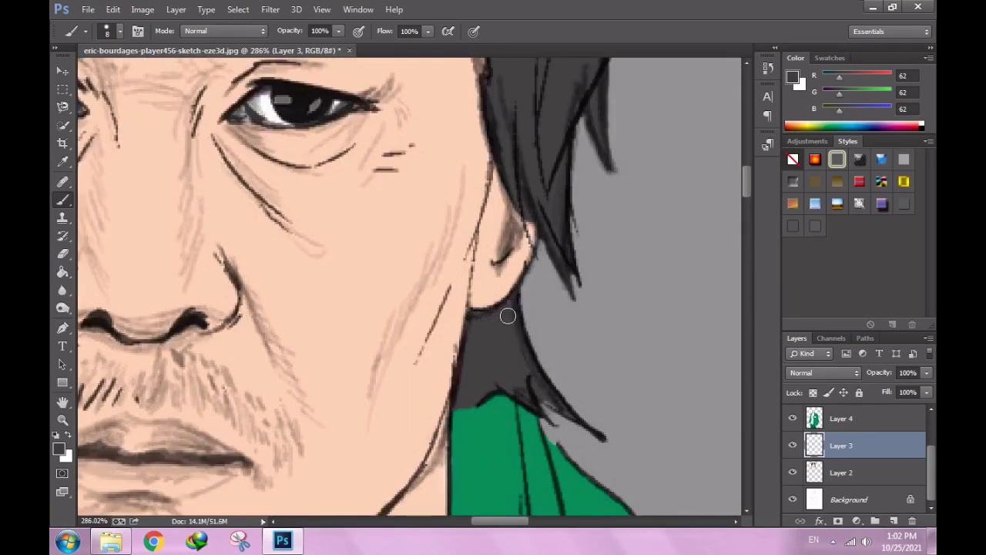
pyautogui.scroll(-3, 509, 309)
pyautogui.scroll(-2, 493, 335)
# Quick-select the face area around the red eyebrow, then return to the brush.
pyautogui.scroll(1, 493, 339)
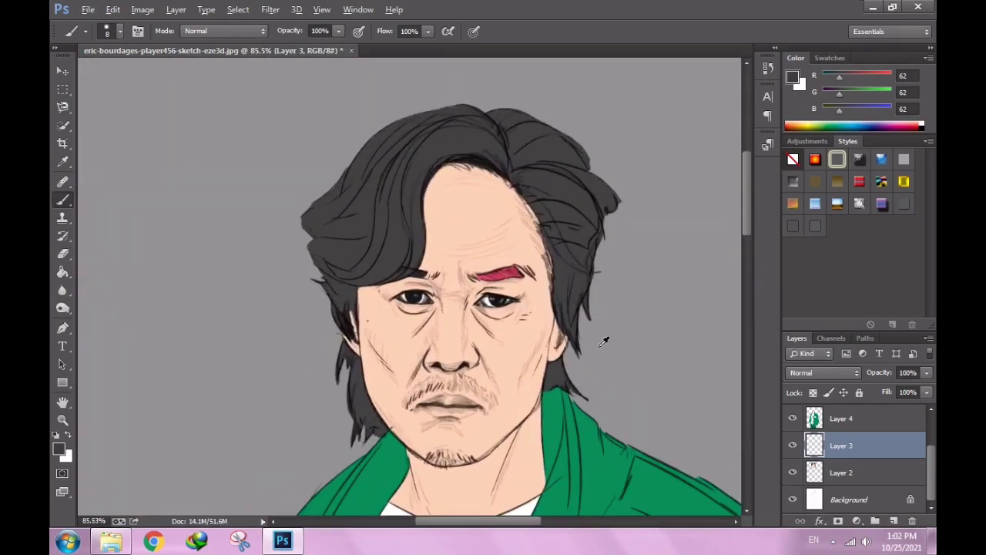
pyautogui.scroll(4, 489, 279)
pyautogui.press('w')
pyautogui.hotkey('alt', '[')
pyautogui.moveTo(393, 339); pyautogui.dragTo(504, 337)
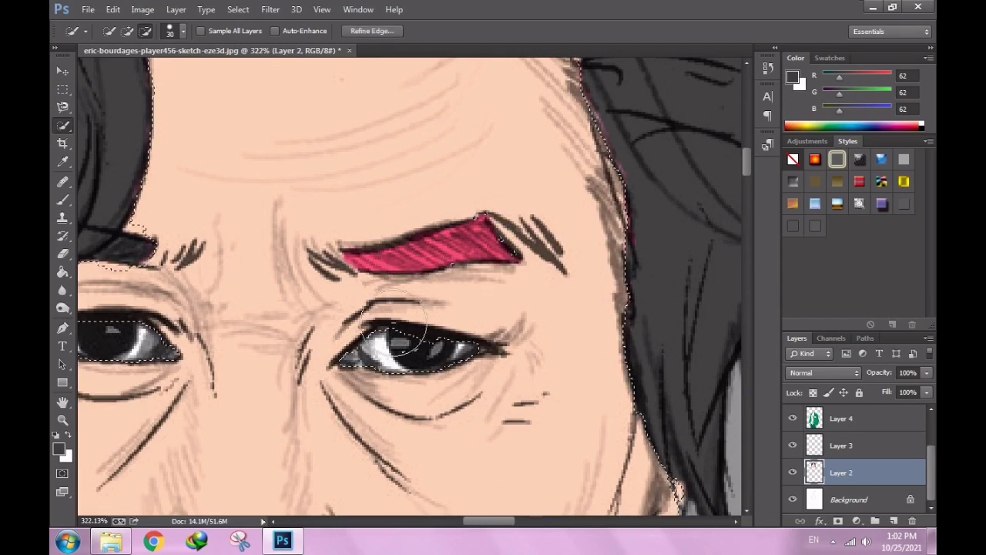
pyautogui.press('b')
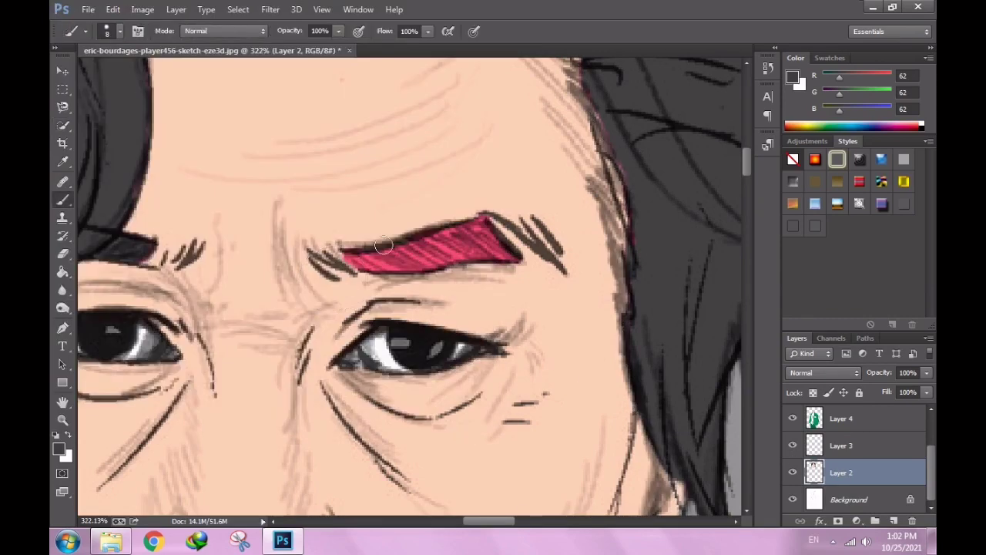
# Paint the red eyebrow and its top edge dark grey.
pyautogui.scroll(2, 471, 245)
pyautogui.moveTo(472, 245)
pyautogui.mouseDown()
pyautogui.moveTo(539, 255)
pyautogui.moveTo(501, 220)
pyautogui.moveTo(401, 235)
pyautogui.moveTo(416, 266)
pyautogui.mouseUp()
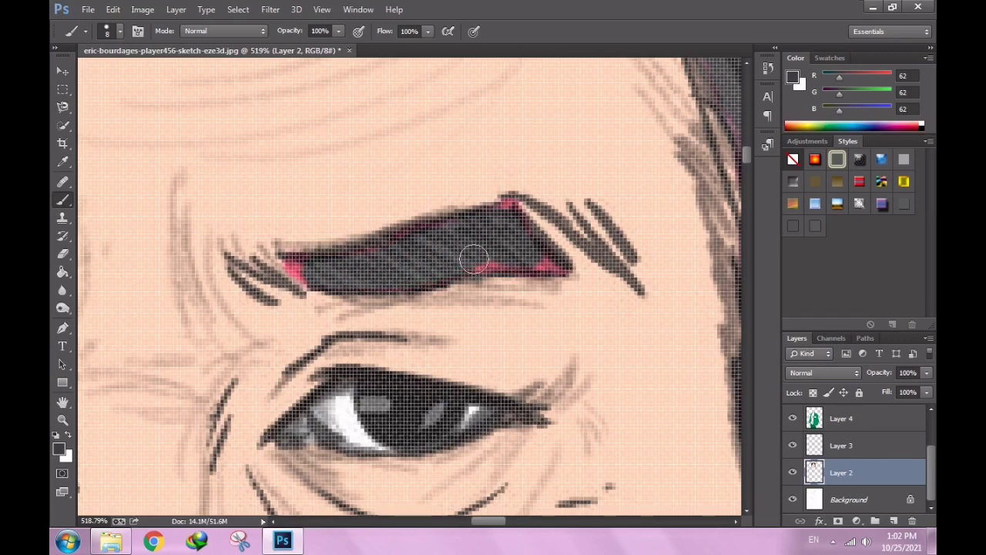
pyautogui.rightClick(501, 253)
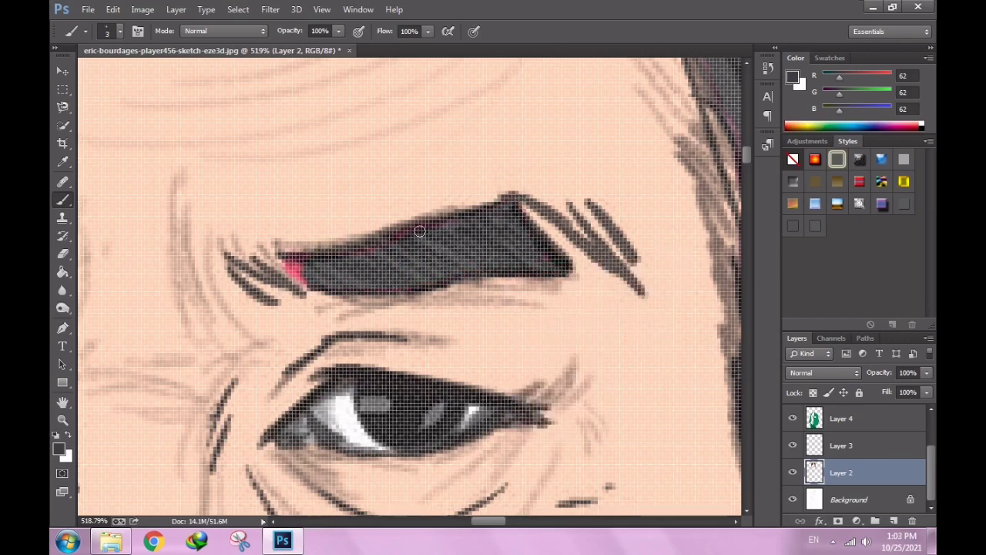
pyautogui.moveTo(409, 233); pyautogui.dragTo(294, 252)
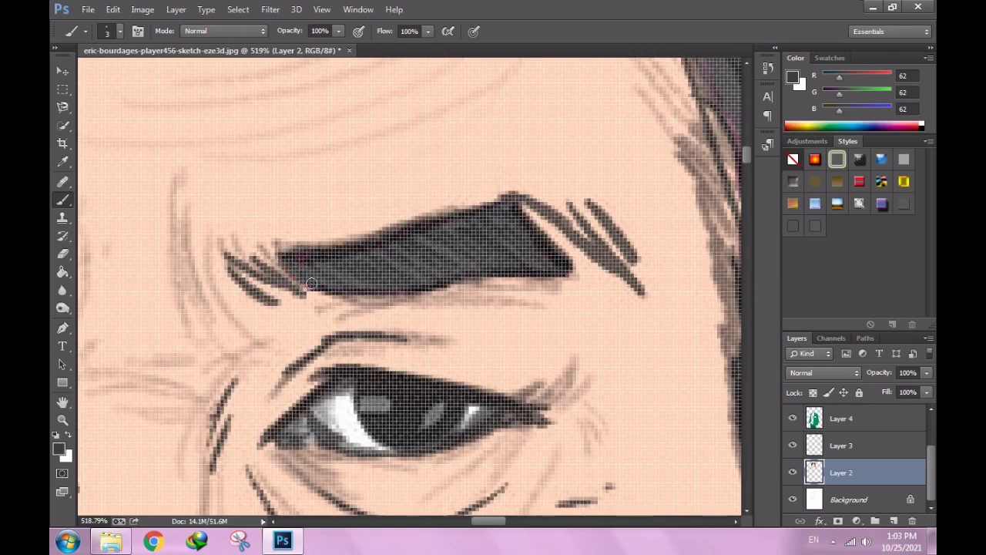
pyautogui.scroll(-5, 474, 264)
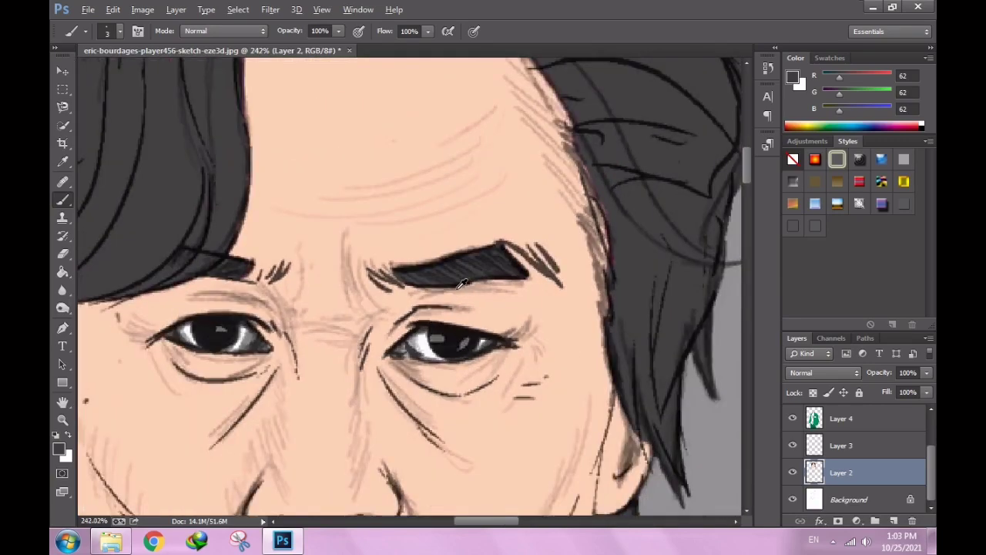
pyautogui.scroll(5, 348, 270)
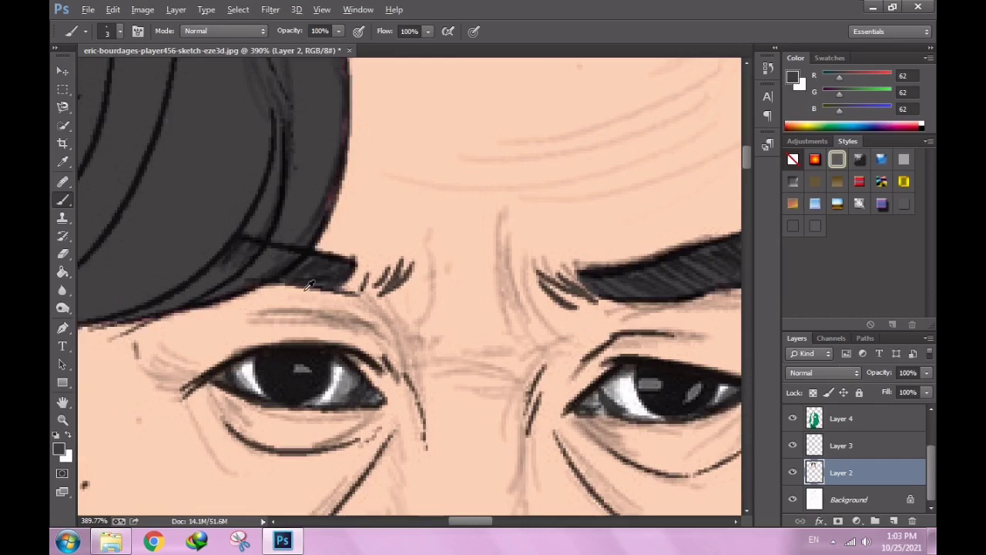
pyautogui.scroll(-5, 308, 285)
pyautogui.scroll(5, 412, 346)
pyautogui.scroll(-3, 413, 345)
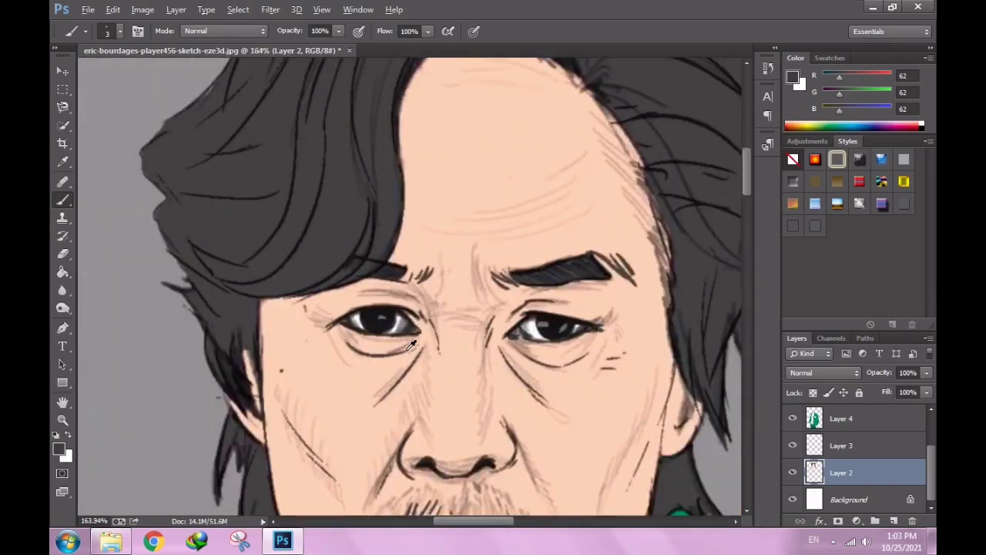
pyautogui.scroll(-5, 412, 345)
pyautogui.scroll(-1, 385, 358)
pyautogui.scroll(-1, 369, 372)
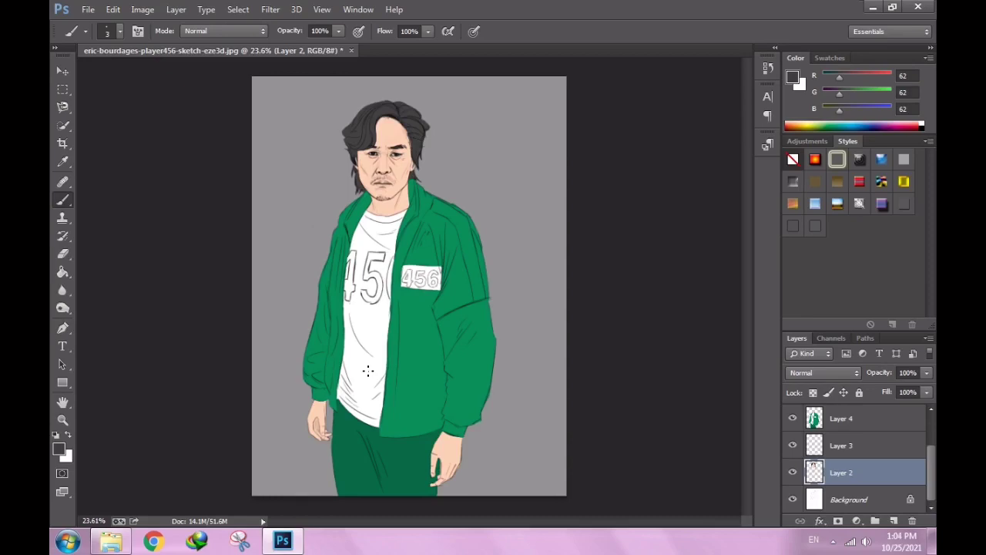
# Pick a mid grey painting colour and add new empty layers for the grey fill.
pyautogui.scroll(5, 347, 278)
pyautogui.scroll(3, 348, 278)
pyautogui.click(58, 450)
pyautogui.moveTo(315, 293)
pyautogui.mouseDown()
pyautogui.moveTo(296, 287)
pyautogui.moveTo(266, 324)
pyautogui.mouseUp()
pyautogui.press('Return')
pyautogui.press('b')
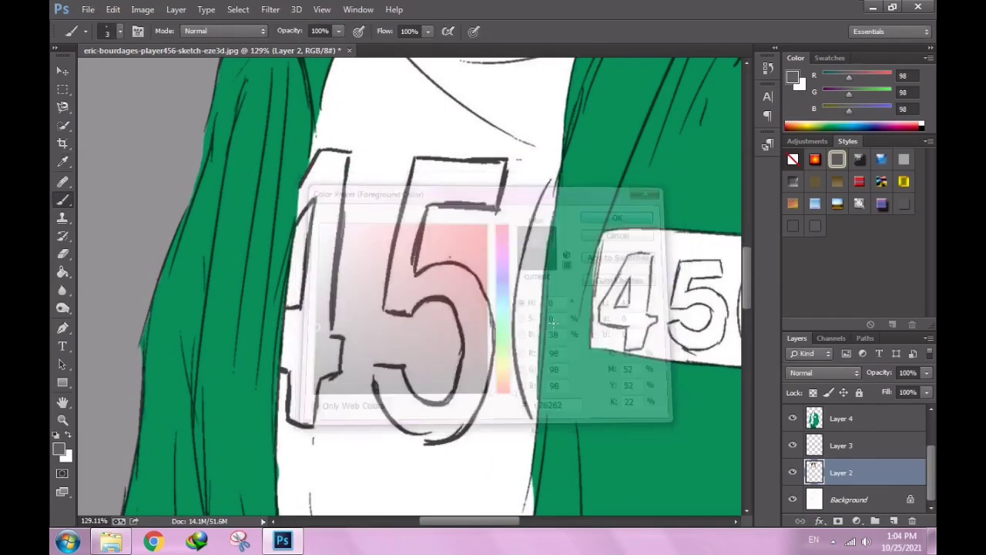
pyautogui.click(860, 499)
pyautogui.scroll(3, 859, 461)
pyautogui.click(848, 445)
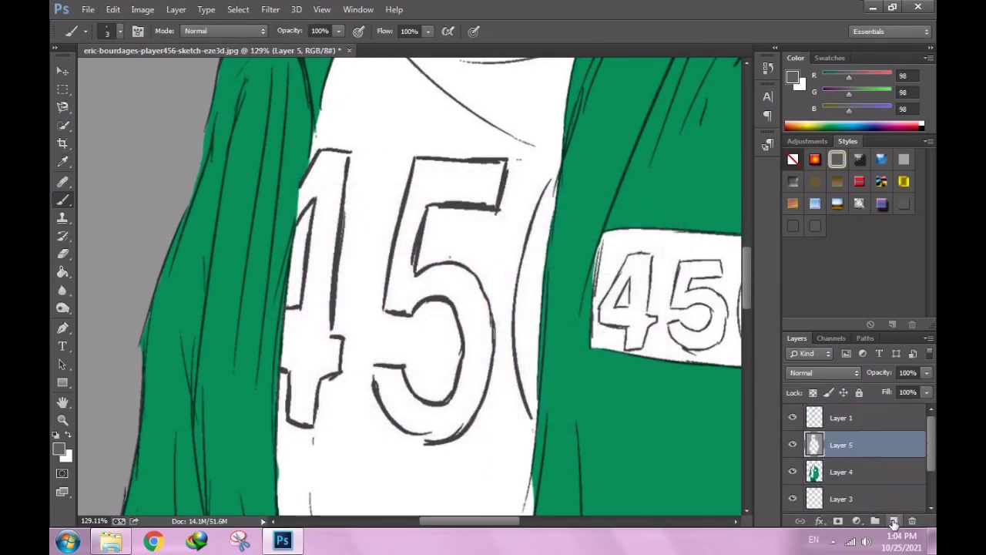
pyautogui.scroll(3, 431, 231)
# Set the brush size to 22, undo stray strokes, and fill the 5's top bar grey.
pyautogui.rightClick(414, 318)
pyautogui.moveTo(443, 139); pyautogui.dragTo(508, 139)
pyautogui.scroll(3, 488, 131)
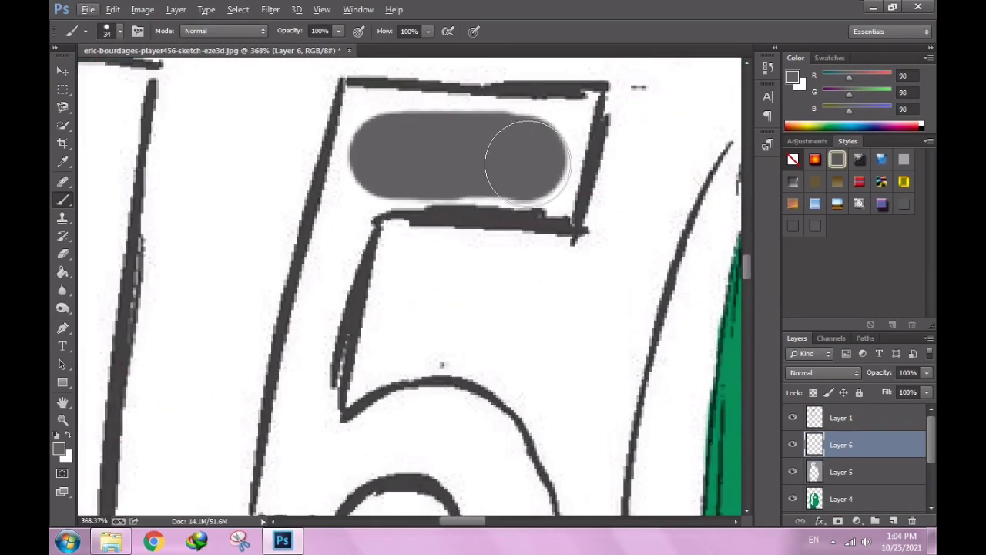
pyautogui.rightClick(532, 155)
pyautogui.write('6')
pyautogui.rightClick(576, 147)
pyautogui.moveTo(562, 100)
pyautogui.mouseDown()
pyautogui.moveTo(586, 115)
pyautogui.moveTo(456, 121)
pyautogui.moveTo(397, 104)
pyautogui.mouseUp()
pyautogui.write('22')
pyautogui.press('Return')
pyautogui.hotkey('ctrl', 'alt', 'z')
pyautogui.hotkey('ctrl', 'alt', 'z')
pyautogui.moveTo(548, 130)
pyautogui.mouseDown()
pyautogui.moveTo(401, 115)
pyautogui.moveTo(358, 97)
pyautogui.moveTo(343, 210)
pyautogui.moveTo(308, 312)
pyautogui.moveTo(437, 189)
pyautogui.moveTo(558, 155)
pyautogui.moveTo(440, 193)
pyautogui.mouseUp()
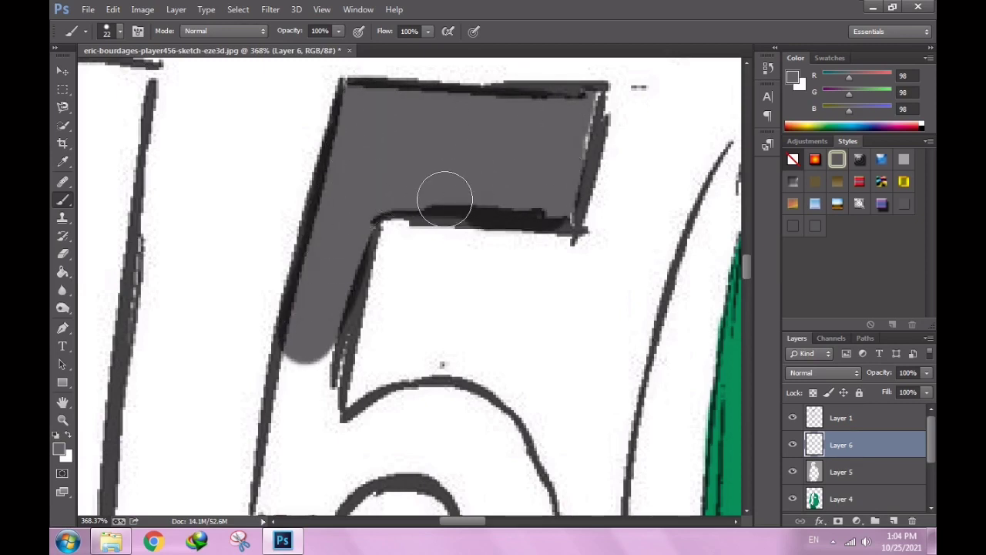
# Paint grey along the right edge of the 5's top bar and down through the digit.
pyautogui.rightClick(595, 210)
pyautogui.moveTo(585, 109)
pyautogui.mouseDown()
pyautogui.moveTo(591, 101)
pyautogui.moveTo(565, 220)
pyautogui.mouseUp()
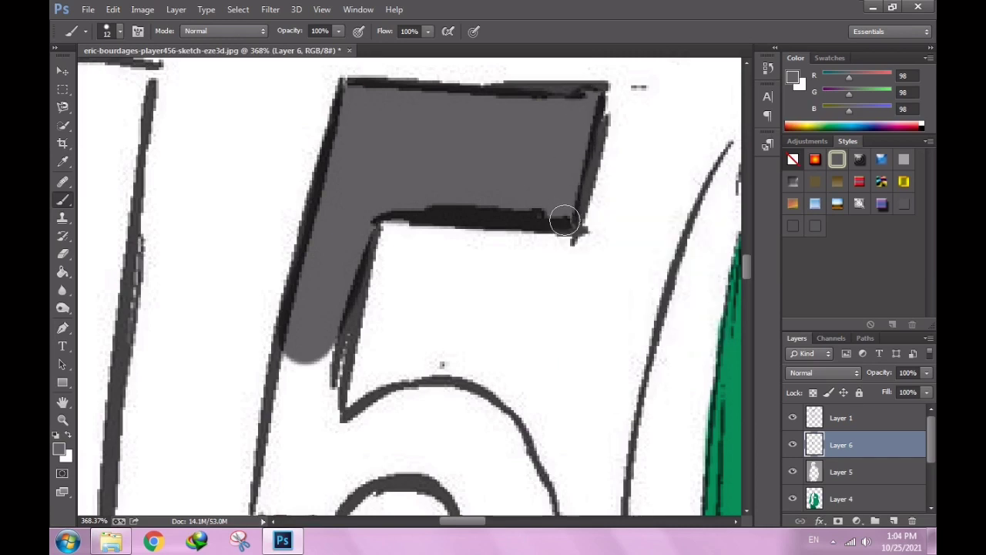
pyautogui.moveTo(348, 252)
pyautogui.mouseDown()
pyautogui.moveTo(300, 332)
pyautogui.moveTo(324, 344)
pyautogui.mouseUp()
pyautogui.scroll(-1, 324, 343)
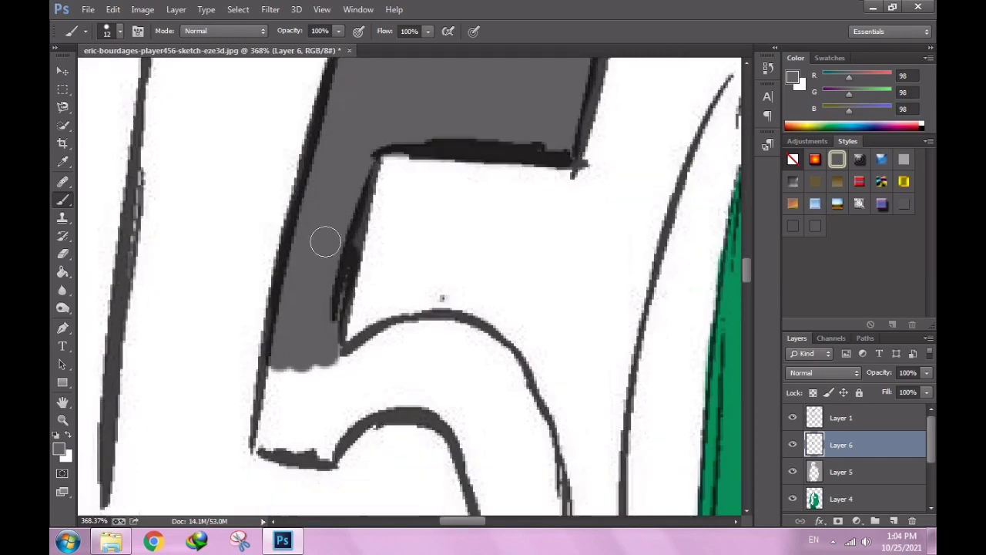
pyautogui.scroll(-2, 326, 249)
pyautogui.scroll(1, 291, 150)
pyautogui.moveTo(291, 154)
pyautogui.mouseDown()
pyautogui.moveTo(276, 259)
pyautogui.moveTo(308, 264)
pyautogui.moveTo(352, 238)
pyautogui.moveTo(352, 147)
pyautogui.moveTo(489, 129)
pyautogui.moveTo(529, 110)
pyautogui.moveTo(555, 176)
pyautogui.moveTo(449, 220)
pyautogui.moveTo(521, 223)
pyautogui.moveTo(584, 193)
pyautogui.moveTo(637, 279)
pyautogui.moveTo(589, 329)
pyautogui.moveTo(540, 286)
pyautogui.moveTo(621, 385)
pyautogui.moveTo(640, 368)
pyautogui.moveTo(632, 358)
pyautogui.mouseUp()
pyautogui.scroll(-3, 632, 358)
pyautogui.moveTo(647, 309)
pyautogui.mouseDown()
pyautogui.moveTo(590, 273)
pyautogui.moveTo(606, 382)
pyautogui.moveTo(632, 262)
pyautogui.moveTo(557, 298)
pyautogui.moveTo(566, 253)
pyautogui.moveTo(519, 411)
pyautogui.moveTo(568, 461)
pyautogui.mouseUp()
pyautogui.scroll(-3, 619, 354)
pyautogui.scroll(-3, 537, 330)
pyautogui.moveTo(537, 330)
pyautogui.mouseDown()
pyautogui.moveTo(440, 402)
pyautogui.moveTo(520, 315)
pyautogui.moveTo(445, 301)
pyautogui.moveTo(493, 293)
pyautogui.moveTo(427, 284)
pyautogui.moveTo(378, 352)
pyautogui.moveTo(419, 369)
pyautogui.moveTo(259, 231)
pyautogui.moveTo(385, 336)
pyautogui.moveTo(407, 365)
pyautogui.moveTo(408, 385)
pyautogui.mouseUp()
pyautogui.scroll(2, 408, 388)
# Fill the white notch inside the 5's curve and the curved edge beside it with grey.
pyautogui.moveTo(308, 220)
pyautogui.mouseDown()
pyautogui.moveTo(227, 203)
pyautogui.moveTo(249, 213)
pyautogui.mouseUp()
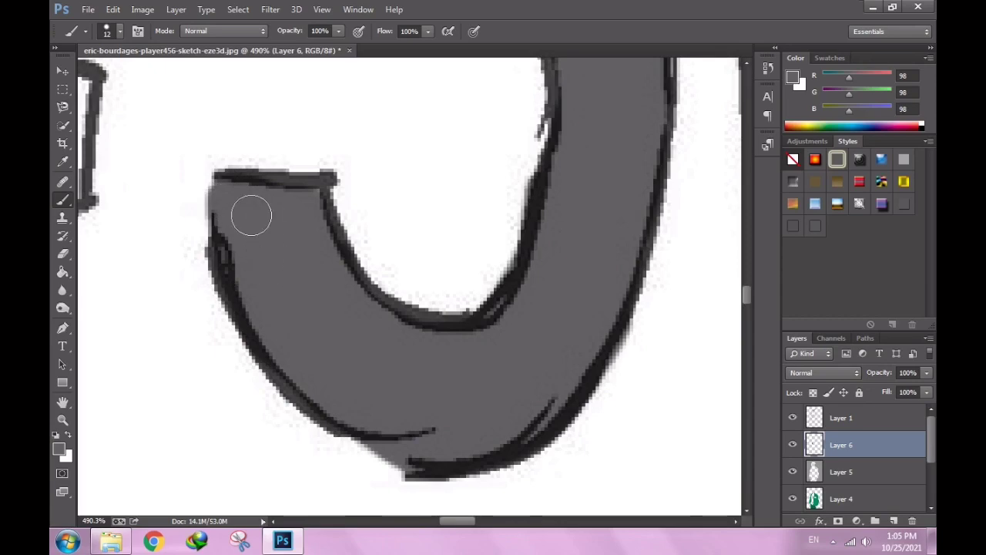
pyautogui.scroll(-3, 305, 259)
pyautogui.scroll(-2, 305, 259)
pyautogui.scroll(1, 439, 173)
pyautogui.moveTo(443, 116)
pyautogui.mouseDown()
pyautogui.moveTo(420, 201)
pyautogui.moveTo(416, 188)
pyautogui.mouseUp()
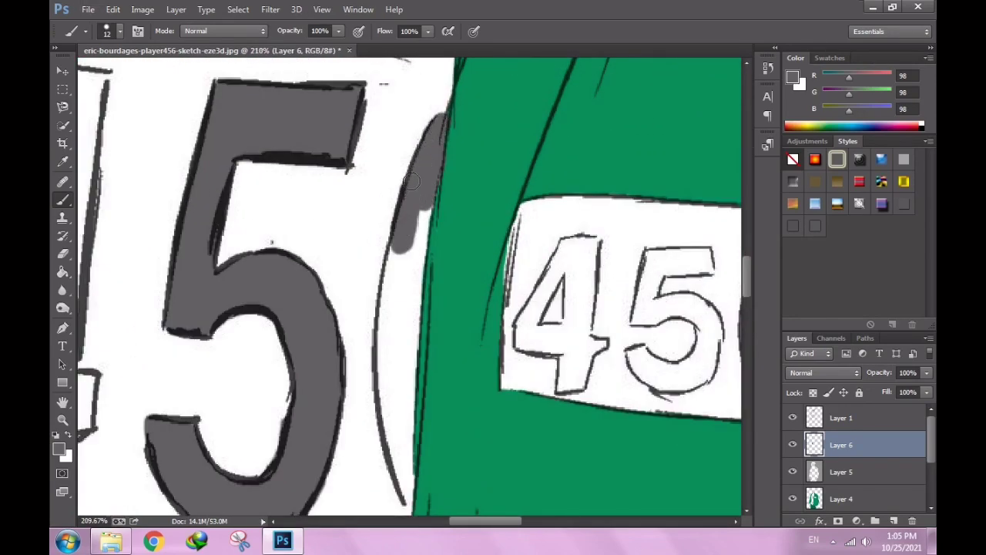
pyautogui.moveTo(420, 233); pyautogui.dragTo(414, 274)
pyautogui.press('e')
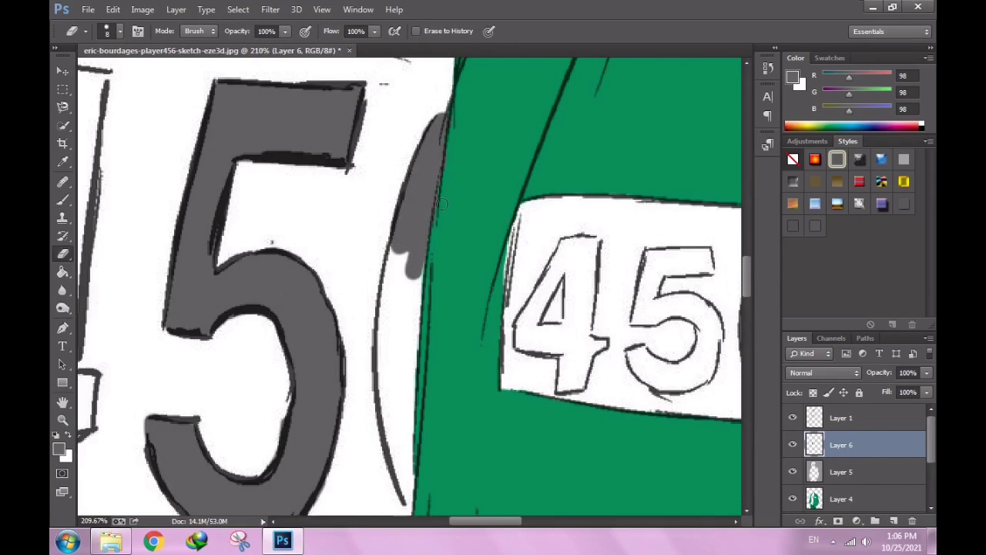
pyautogui.press('b')
pyautogui.scroll(1, 452, 153)
pyautogui.scroll(1, 418, 396)
# Fill the strip inside the curve and the white gaps up to the jacket with grey.
pyautogui.moveTo(397, 366); pyautogui.dragTo(397, 140)
pyautogui.moveTo(420, 212); pyautogui.dragTo(431, 343)
pyautogui.moveTo(428, 269)
pyautogui.mouseDown()
pyautogui.moveTo(419, 363)
pyautogui.moveTo(424, 222)
pyautogui.mouseUp()
pyautogui.moveTo(424, 265)
pyautogui.mouseDown()
pyautogui.moveTo(420, 377)
pyautogui.moveTo(378, 239)
pyautogui.moveTo(370, 447)
pyautogui.moveTo(414, 447)
pyautogui.mouseUp()
pyautogui.scroll(-3, 413, 446)
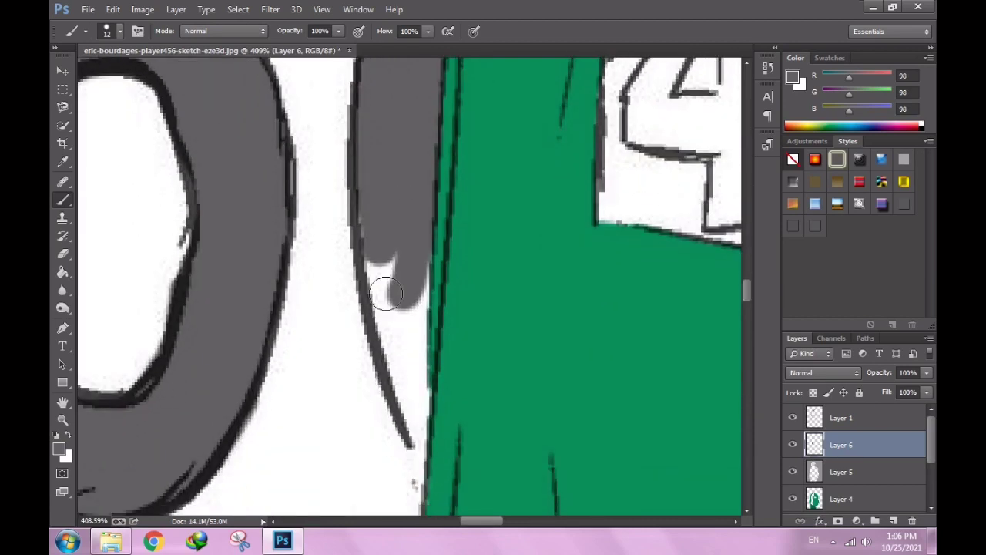
pyautogui.moveTo(389, 278)
pyautogui.mouseDown()
pyautogui.moveTo(375, 205)
pyautogui.moveTo(399, 235)
pyautogui.moveTo(406, 355)
pyautogui.moveTo(396, 346)
pyautogui.moveTo(403, 396)
pyautogui.moveTo(413, 392)
pyautogui.mouseUp()
pyautogui.scroll(-1, 419, 245)
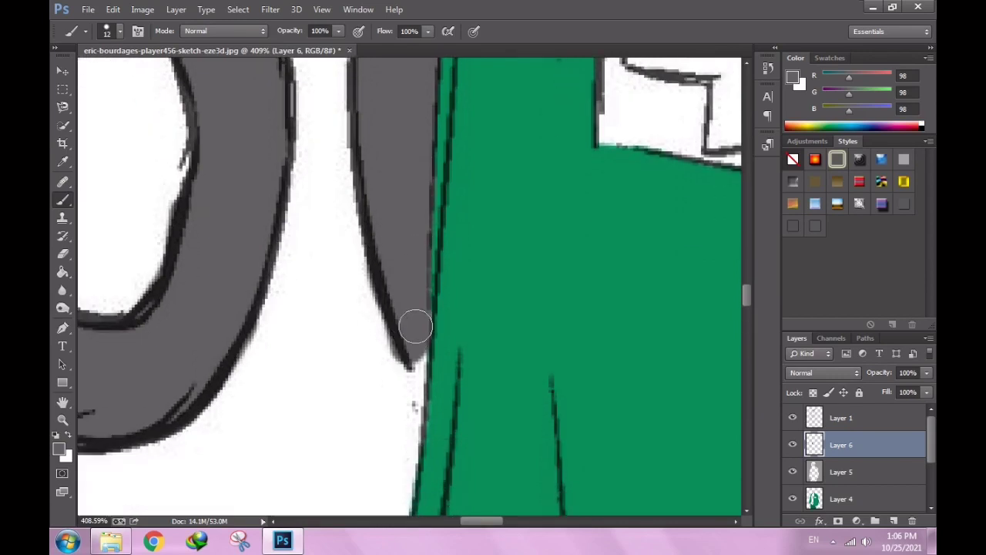
pyautogui.moveTo(411, 326)
pyautogui.mouseDown()
pyautogui.moveTo(381, 375)
pyautogui.moveTo(370, 319)
pyautogui.moveTo(374, 308)
pyautogui.moveTo(414, 374)
pyautogui.mouseUp()
pyautogui.press('e')
pyautogui.scroll(-5, 414, 375)
# Paint grey along the edge by the green jacket and erase spill past the digit.
pyautogui.scroll(3, 231, 254)
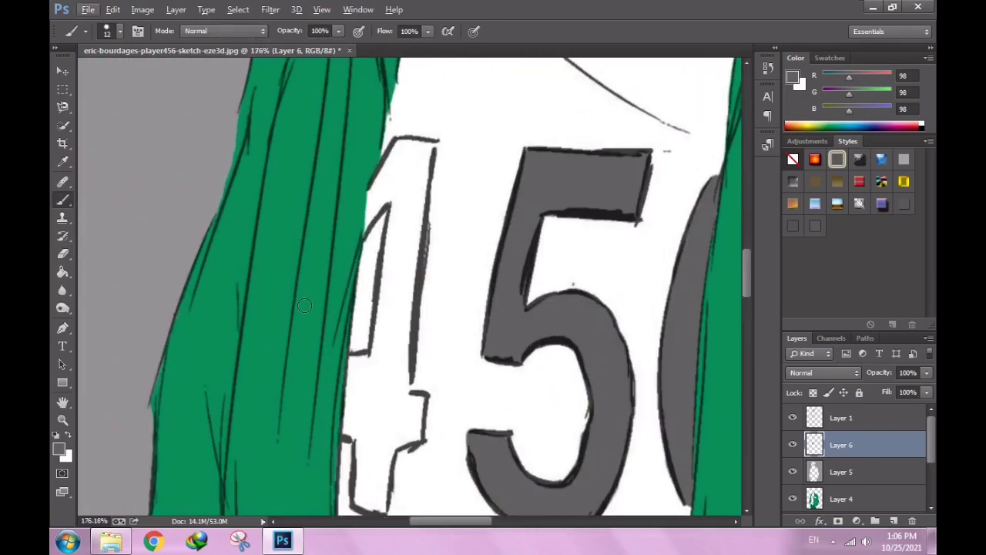
pyautogui.scroll(2, 231, 254)
pyautogui.press('b')
pyautogui.moveTo(368, 185)
pyautogui.mouseDown()
pyautogui.moveTo(367, 151)
pyautogui.moveTo(366, 163)
pyautogui.moveTo(412, 116)
pyautogui.mouseUp()
pyautogui.press('e')
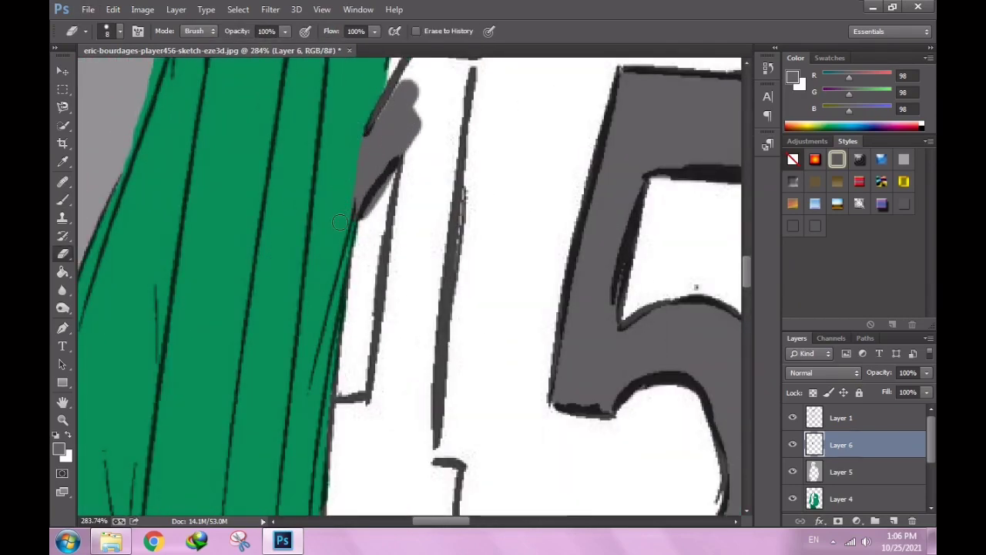
pyautogui.moveTo(357, 229); pyautogui.dragTo(391, 179)
pyautogui.press('b')
pyautogui.scroll(1, 398, 182)
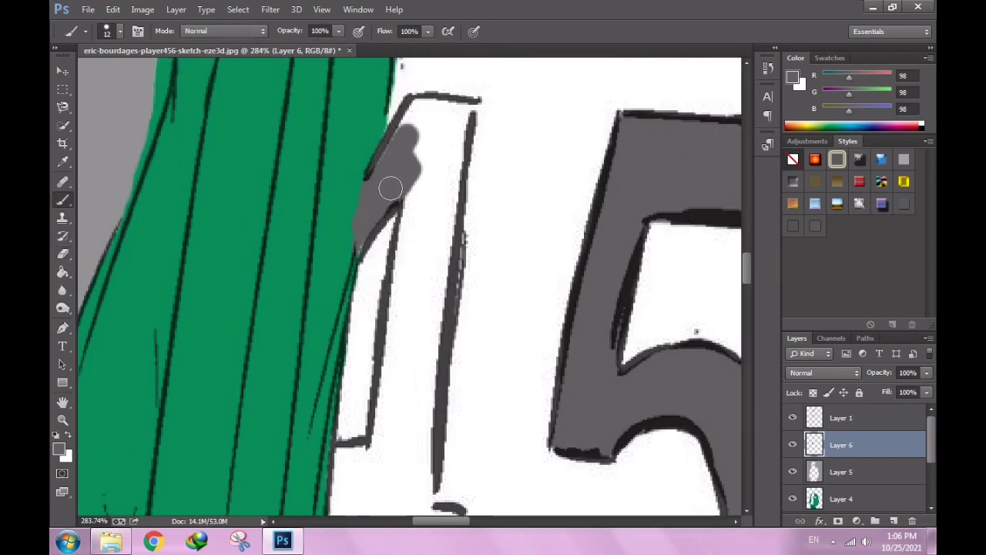
# Shrink the brush to size 4 and paint a dark stroke along the grey edge.
pyautogui.rightClick(416, 176)
pyautogui.doubleClick(547, 194)
pyautogui.write('4')
pyautogui.press('Return')
pyautogui.scroll(3, 422, 158)
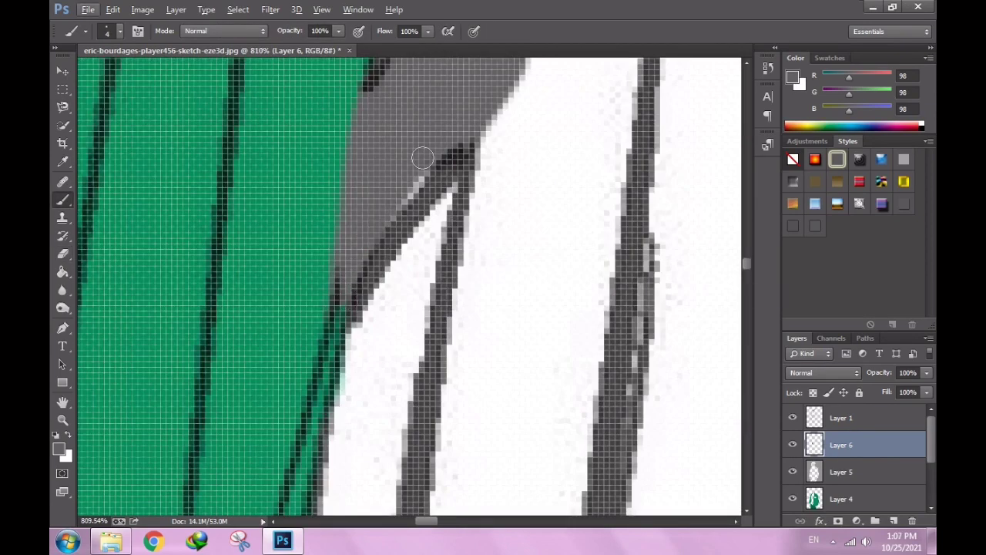
pyautogui.moveTo(422, 158); pyautogui.dragTo(456, 154)
pyautogui.scroll(-1, 485, 143)
pyautogui.scroll(-1, 546, 146)
pyautogui.scroll(-1, 555, 170)
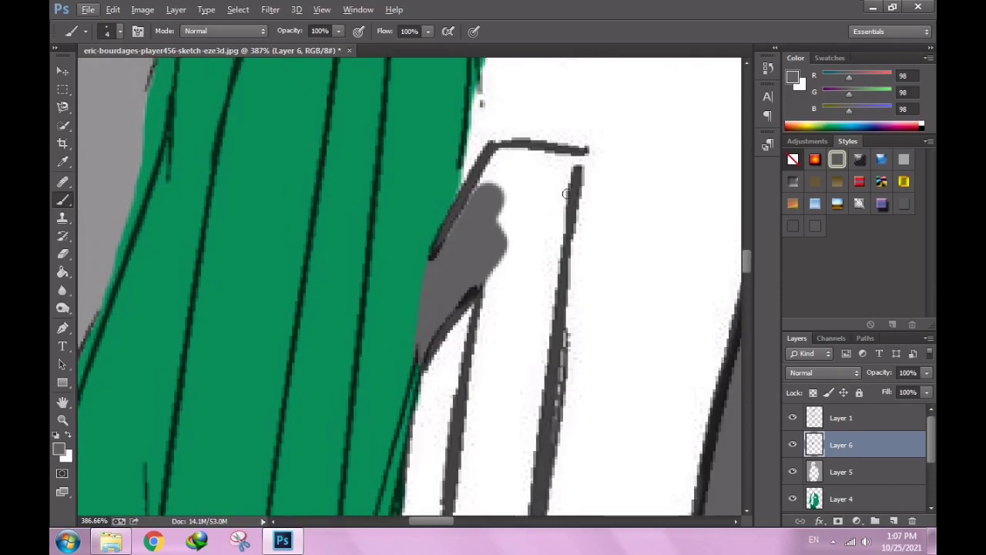
# Enlarge the brush to 17 pixels and paint grey into the digit's top corner.
pyautogui.rightClick(568, 194)
pyautogui.moveTo(598, 245); pyautogui.dragTo(626, 242)
pyautogui.press('Return')
pyautogui.moveTo(473, 246)
pyautogui.mouseDown()
pyautogui.moveTo(517, 164)
pyautogui.moveTo(562, 165)
pyautogui.moveTo(501, 310)
pyautogui.moveTo(524, 356)
pyautogui.moveTo(558, 215)
pyautogui.mouseUp()
pyautogui.press('e')
pyautogui.press('b')
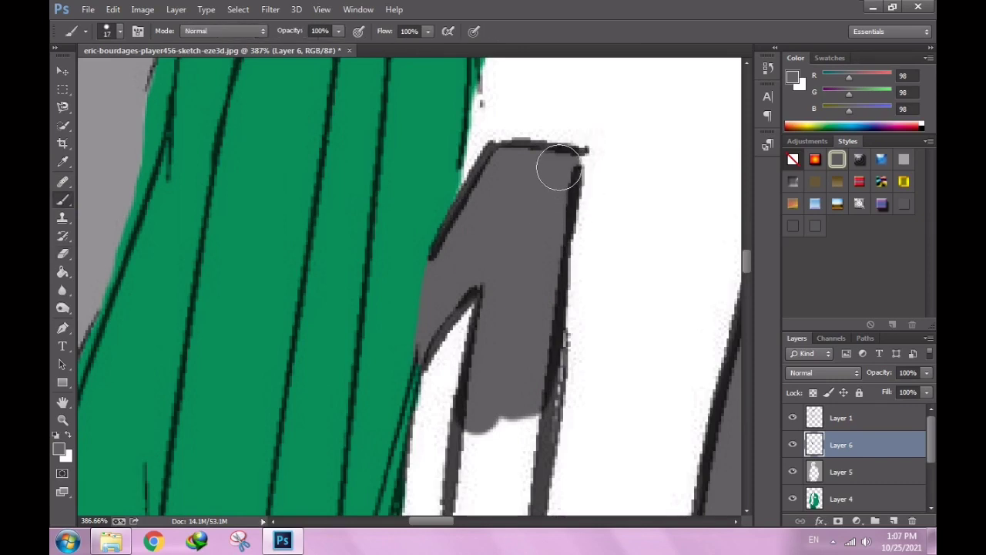
pyautogui.scroll(-1, 562, 159)
pyautogui.scroll(-2, 540, 265)
# Fill the rest of the large 4 on the shirt with solid grey.
pyautogui.moveTo(539, 265)
pyautogui.mouseDown()
pyautogui.moveTo(540, 231)
pyautogui.moveTo(473, 352)
pyautogui.moveTo(493, 376)
pyautogui.mouseUp()
pyautogui.scroll(-3, 493, 376)
pyautogui.moveTo(496, 249)
pyautogui.mouseDown()
pyautogui.moveTo(513, 323)
pyautogui.moveTo(476, 293)
pyautogui.mouseUp()
pyautogui.scroll(-2, 475, 308)
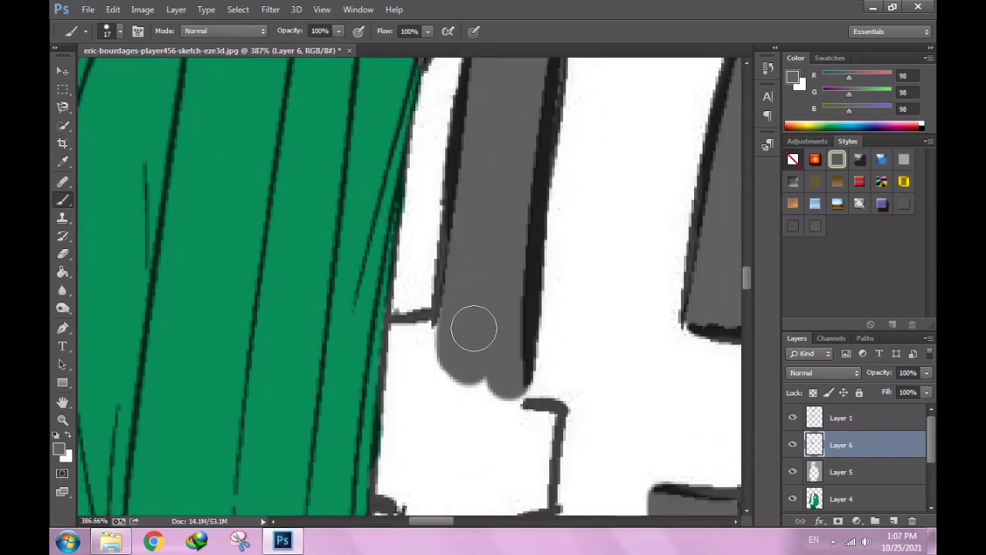
pyautogui.scroll(-2, 473, 328)
pyautogui.moveTo(473, 329)
pyautogui.mouseDown()
pyautogui.moveTo(502, 334)
pyautogui.moveTo(514, 293)
pyautogui.moveTo(455, 299)
pyautogui.moveTo(409, 270)
pyautogui.moveTo(396, 370)
pyautogui.moveTo(389, 293)
pyautogui.moveTo(412, 247)
pyautogui.moveTo(460, 293)
pyautogui.moveTo(434, 440)
pyautogui.moveTo(513, 319)
pyautogui.moveTo(520, 383)
pyautogui.mouseUp()
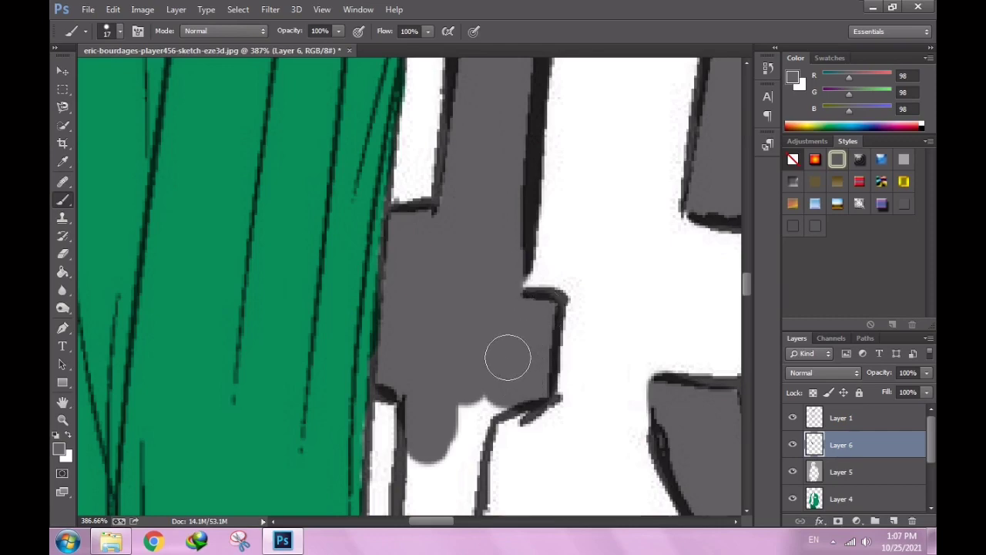
pyautogui.scroll(-3, 506, 352)
pyautogui.moveTo(493, 269)
pyautogui.mouseDown()
pyautogui.moveTo(426, 395)
pyautogui.moveTo(455, 414)
pyautogui.moveTo(456, 429)
pyautogui.moveTo(425, 409)
pyautogui.moveTo(427, 284)
pyautogui.mouseUp()
pyautogui.scroll(-5, 427, 285)
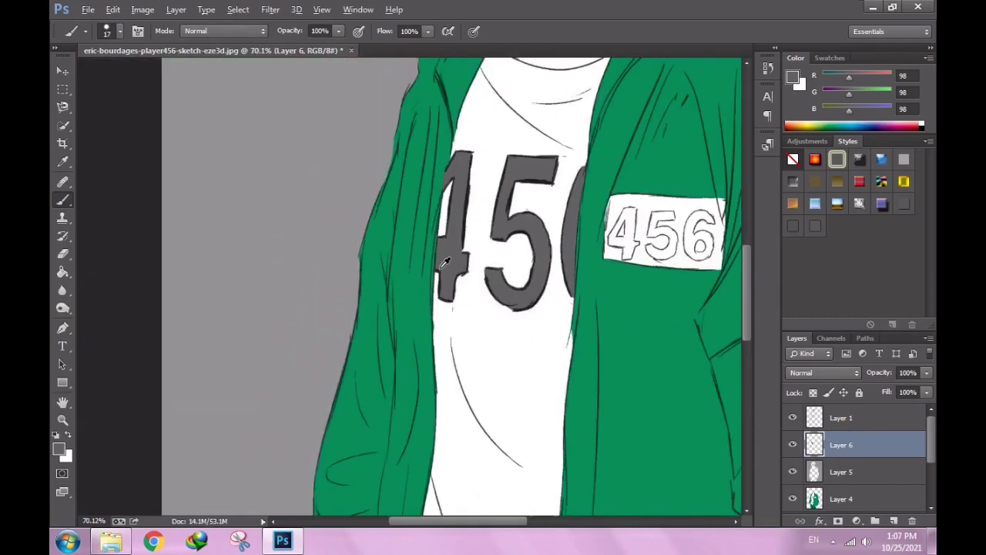
pyautogui.scroll(-4, 427, 285)
pyautogui.scroll(2, 427, 301)
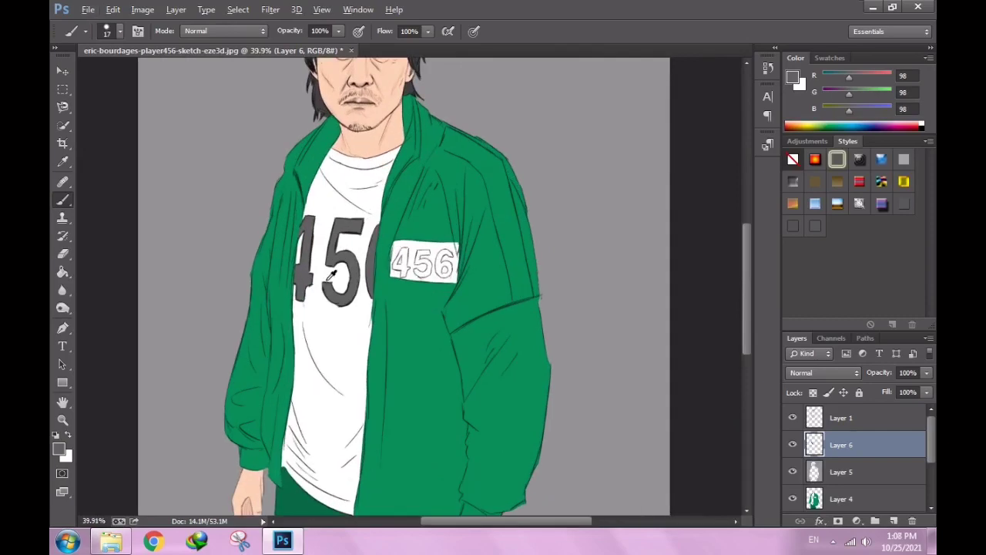
pyautogui.scroll(3, 402, 269)
# Set the foreground colour to deep green #0f4731 and dab it onto the arm badge.
pyautogui.click(793, 77)
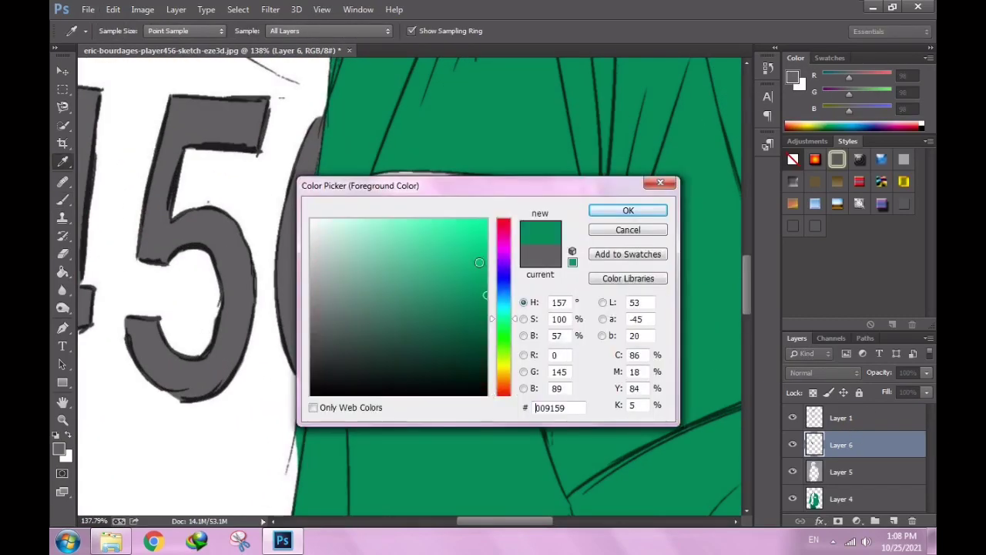
pyautogui.moveTo(452, 336); pyautogui.dragTo(450, 346)
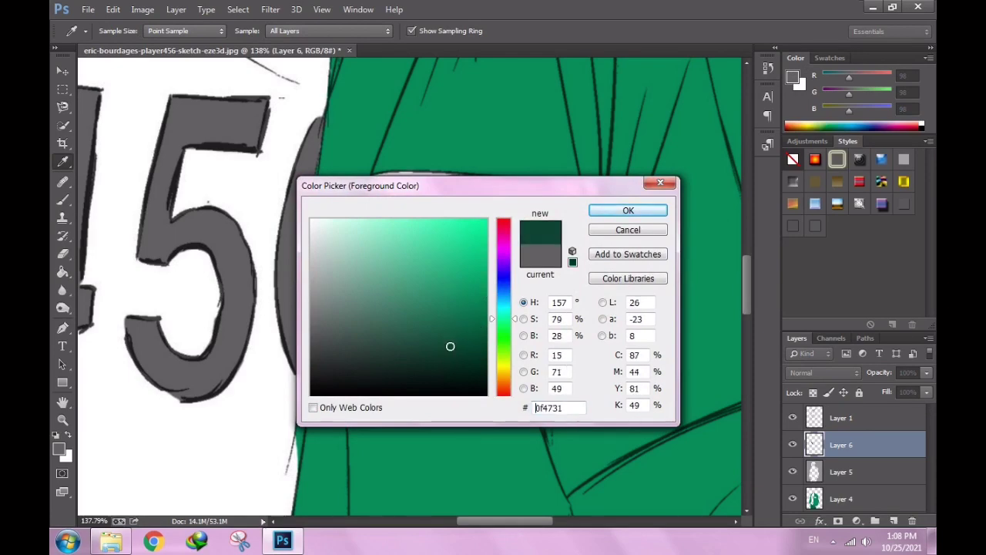
pyautogui.click(605, 214)
pyautogui.press('b')
pyautogui.moveTo(532, 326); pyautogui.dragTo(548, 326)
# Paint dark green below the badge digits, along its left edge, and above the 4.
pyautogui.scroll(2, 254, 99)
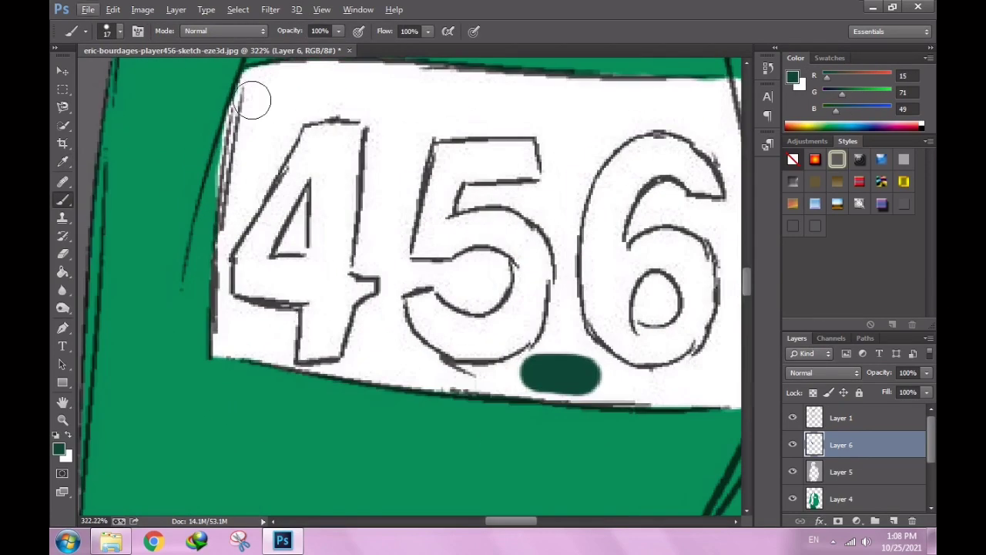
pyautogui.scroll(2, 259, 185)
pyautogui.moveTo(261, 131)
pyautogui.mouseDown()
pyautogui.moveTo(258, 185)
pyautogui.moveTo(312, 219)
pyautogui.moveTo(242, 289)
pyautogui.moveTo(224, 231)
pyautogui.moveTo(250, 196)
pyautogui.mouseUp()
pyautogui.moveTo(243, 247); pyautogui.dragTo(230, 255)
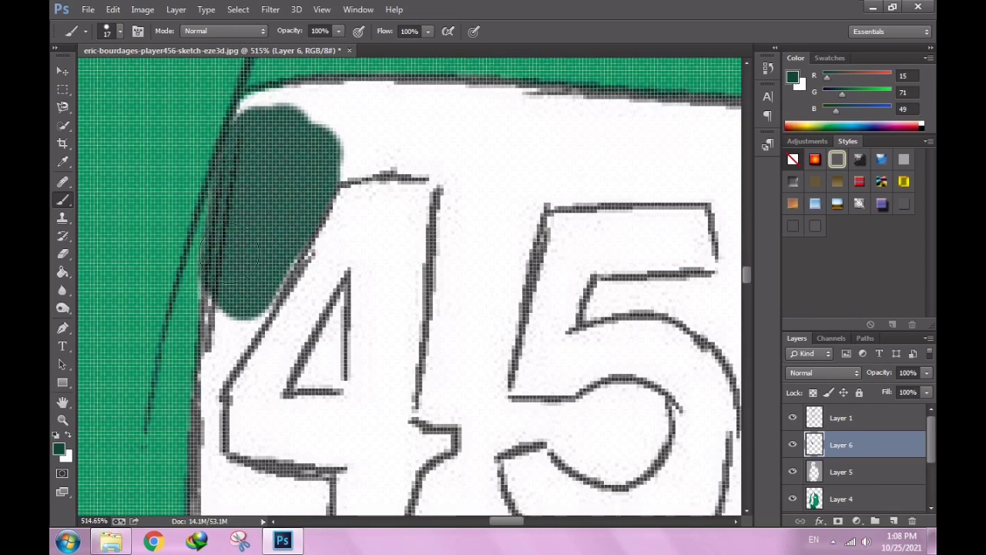
pyautogui.moveTo(296, 143)
pyautogui.mouseDown()
pyautogui.moveTo(457, 143)
pyautogui.moveTo(480, 292)
pyautogui.moveTo(498, 238)
pyautogui.moveTo(540, 189)
pyautogui.mouseUp()
# Extend the dark green left and right along the badge's top band above the 5.
pyautogui.scroll(-1, 570, 192)
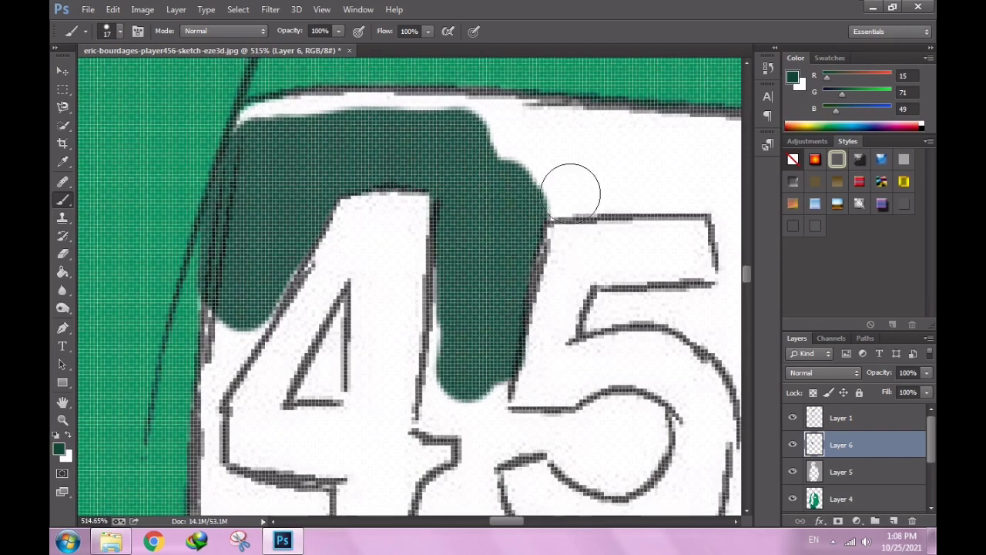
pyautogui.scroll(-1, 570, 192)
pyautogui.scroll(2, 565, 168)
pyautogui.moveTo(468, 177); pyautogui.dragTo(360, 185)
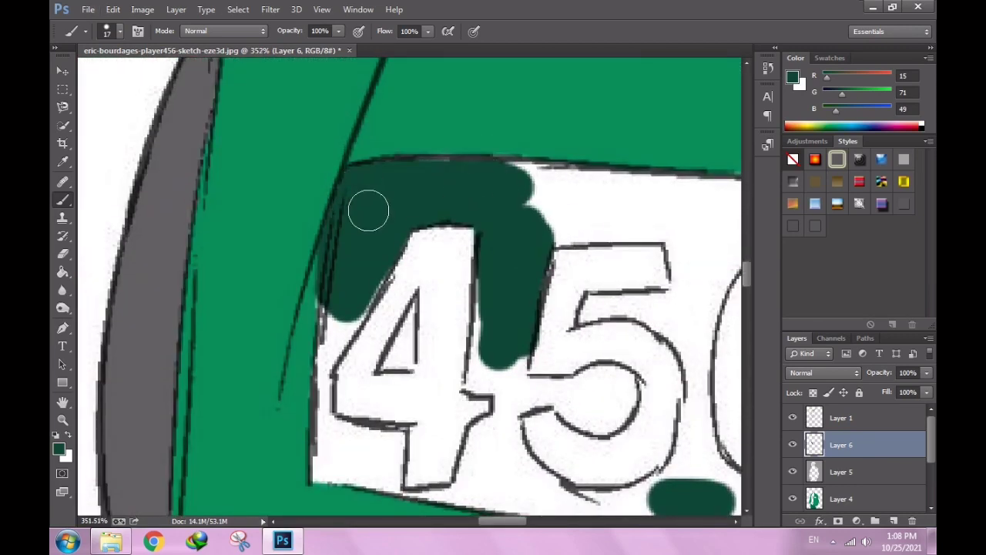
pyautogui.moveTo(446, 183)
pyautogui.mouseDown()
pyautogui.moveTo(598, 194)
pyautogui.moveTo(533, 205)
pyautogui.moveTo(649, 220)
pyautogui.moveTo(558, 225)
pyautogui.moveTo(676, 205)
pyautogui.moveTo(639, 202)
pyautogui.mouseUp()
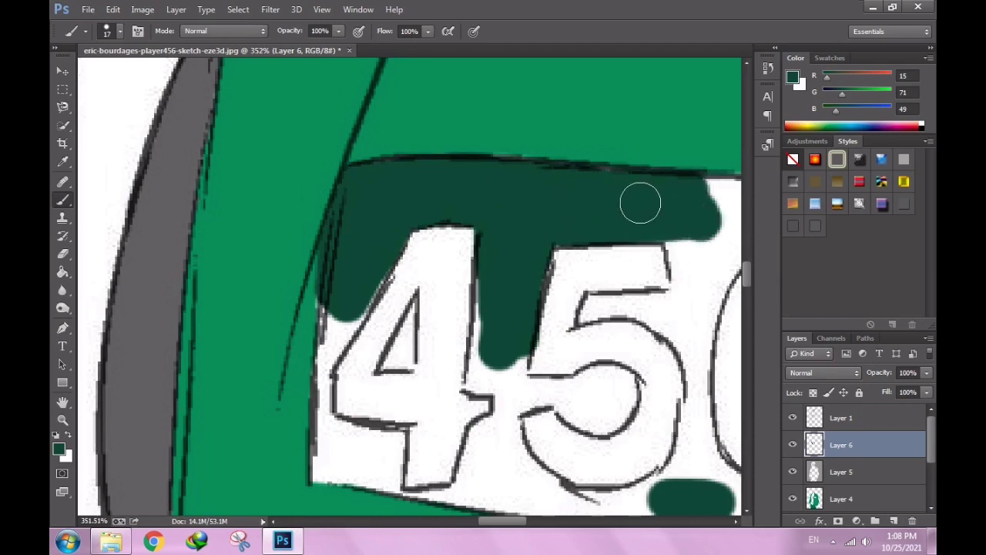
pyautogui.scroll(-5, 629, 271)
pyautogui.scroll(3, 630, 271)
pyautogui.scroll(3, 629, 271)
pyautogui.moveTo(383, 205)
pyautogui.mouseDown()
pyautogui.moveTo(522, 188)
pyautogui.moveTo(579, 193)
pyautogui.moveTo(588, 211)
pyautogui.moveTo(596, 191)
pyautogui.moveTo(577, 249)
pyautogui.moveTo(599, 205)
pyautogui.moveTo(599, 326)
pyautogui.moveTo(526, 212)
pyautogui.moveTo(352, 238)
pyautogui.moveTo(363, 260)
pyautogui.moveTo(447, 221)
pyautogui.moveTo(370, 304)
pyautogui.mouseUp()
# Dab and brush dark green into the white gaps and large white areas around the badge digits.
pyautogui.press('e')
pyautogui.press('b')
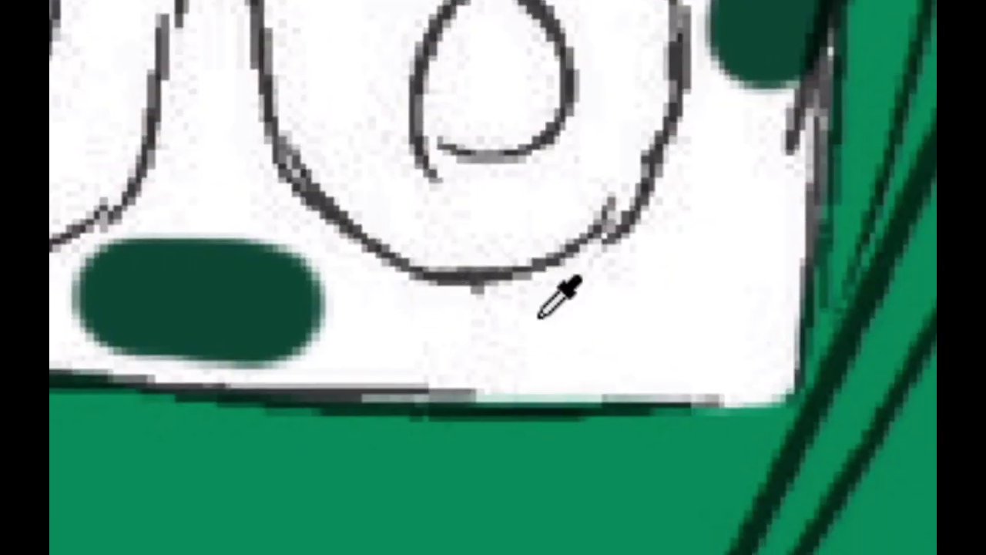
pyautogui.click(497, 214)
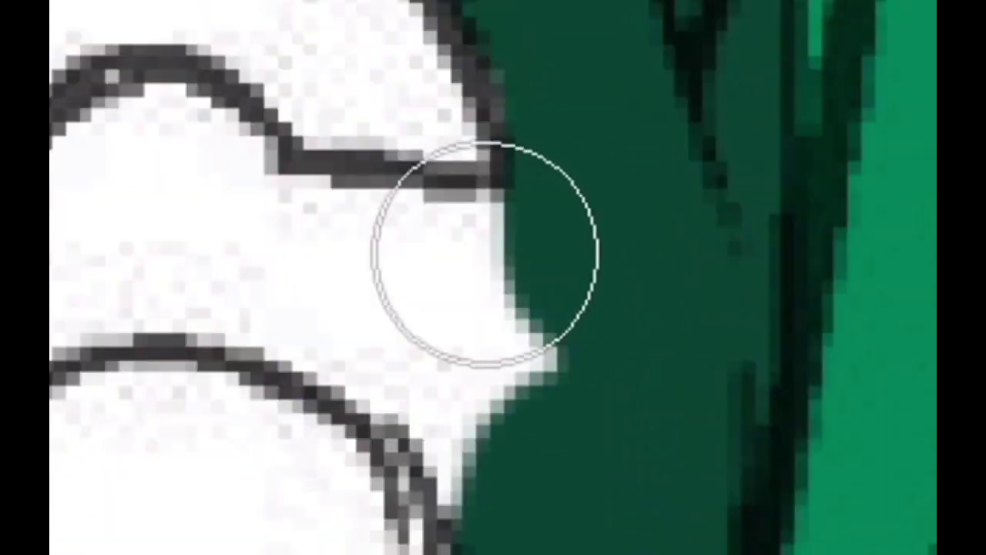
pyautogui.moveTo(485, 254); pyautogui.dragTo(535, 306)
pyautogui.rightClick(518, 293)
pyautogui.press('Escape')
pyautogui.click(617, 341)
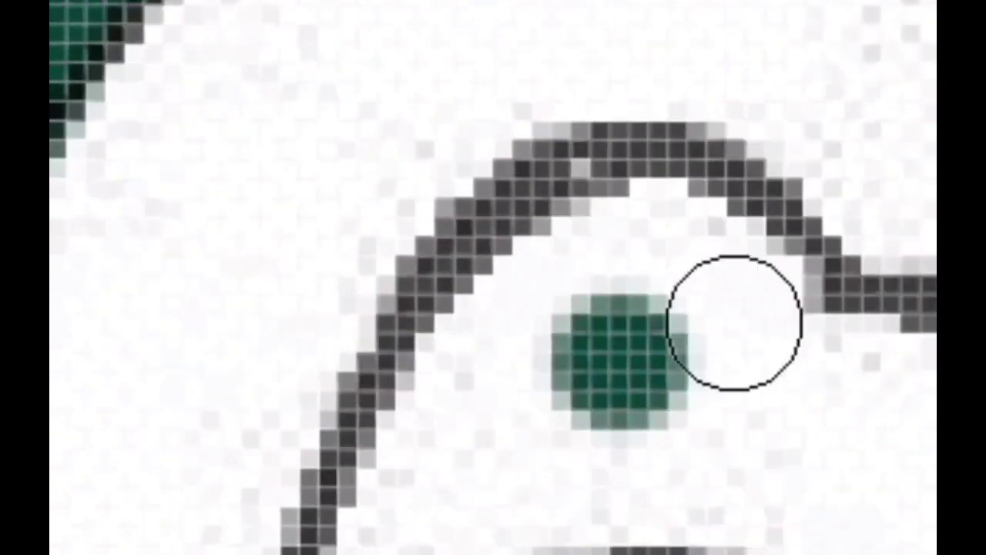
pyautogui.moveTo(733, 319)
pyautogui.mouseDown()
pyautogui.moveTo(462, 352)
pyautogui.moveTo(508, 281)
pyautogui.mouseUp()
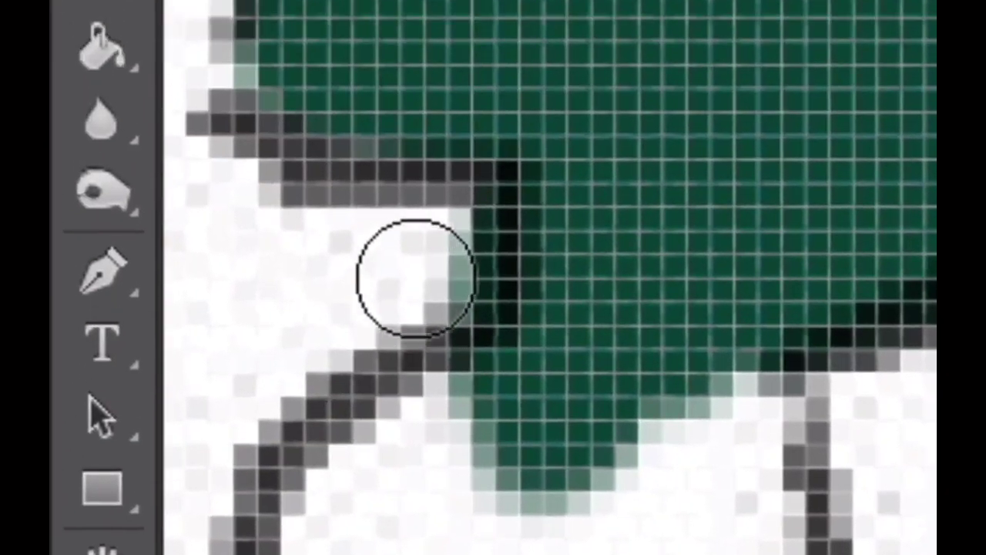
pyautogui.rightClick(415, 278)
# Dismiss the brush settings and zoom out to review the finished badge, jacket and shirt.
pyautogui.press('Escape')
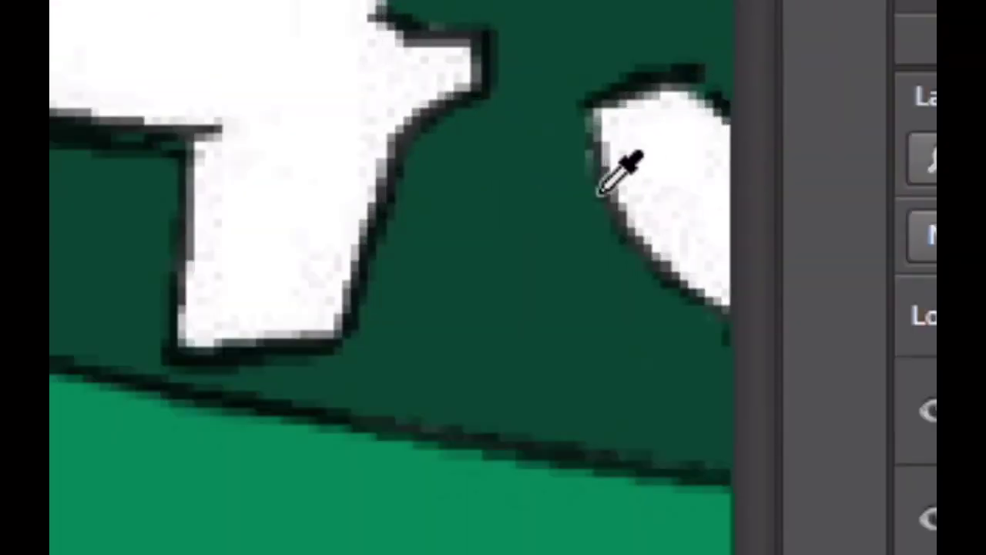
pyautogui.scroll(-3, 501, 254)
pyautogui.scroll(-2, 511, 264)
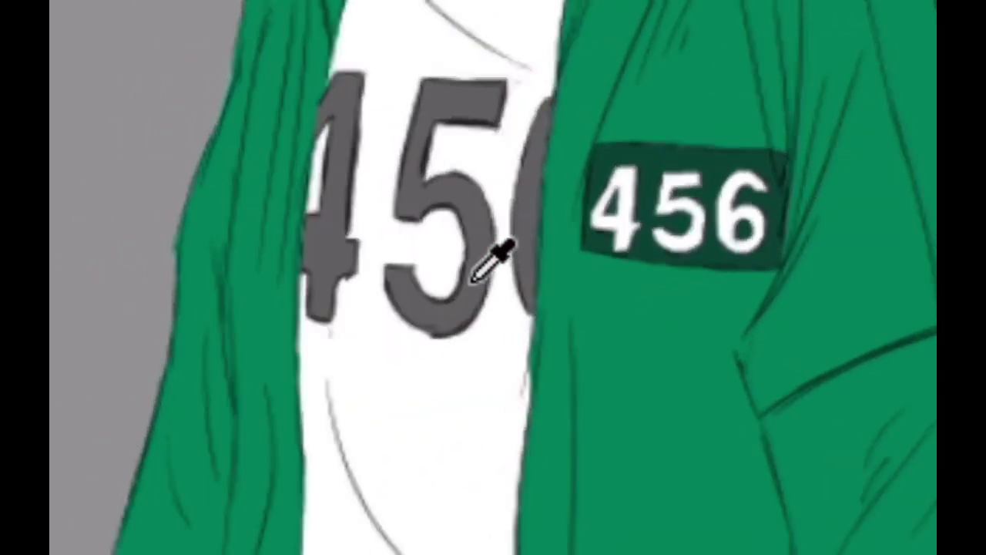
pyautogui.scroll(-2, 496, 265)
pyautogui.scroll(-2, 501, 291)
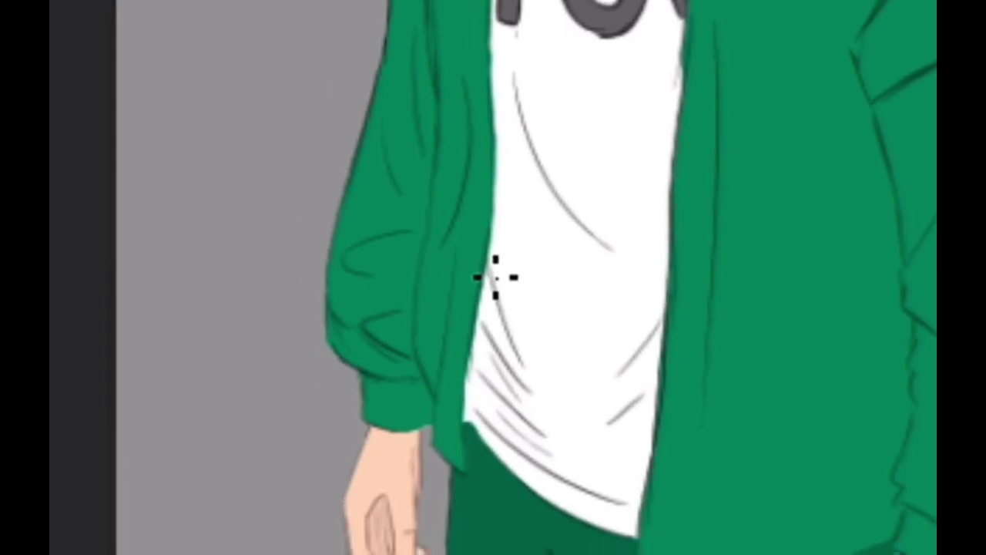
pyautogui.scroll(2, 485, 226)
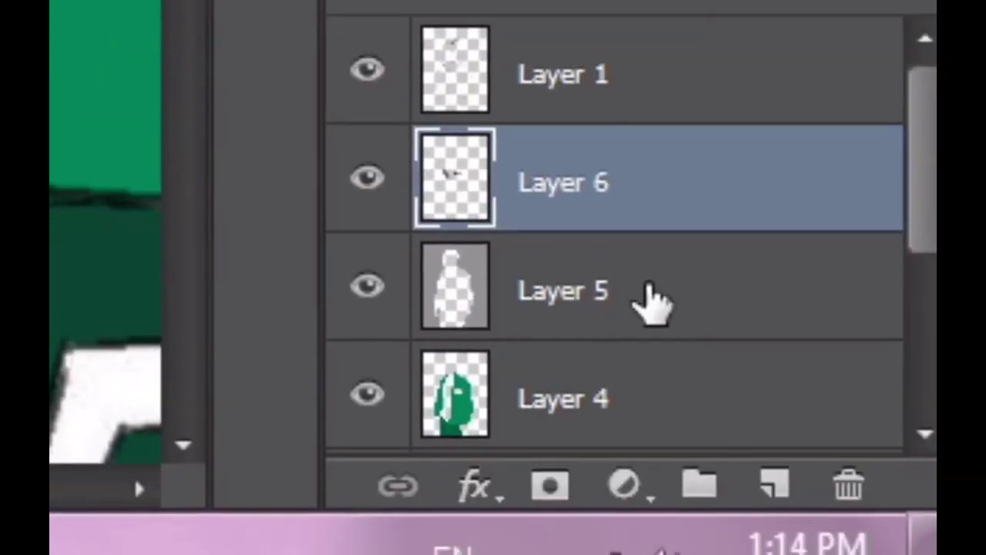
# Paint light grey shading along the shirt's fold lines and save the drawing as a JPEG.
pyautogui.scroll(-3, 582, 287)
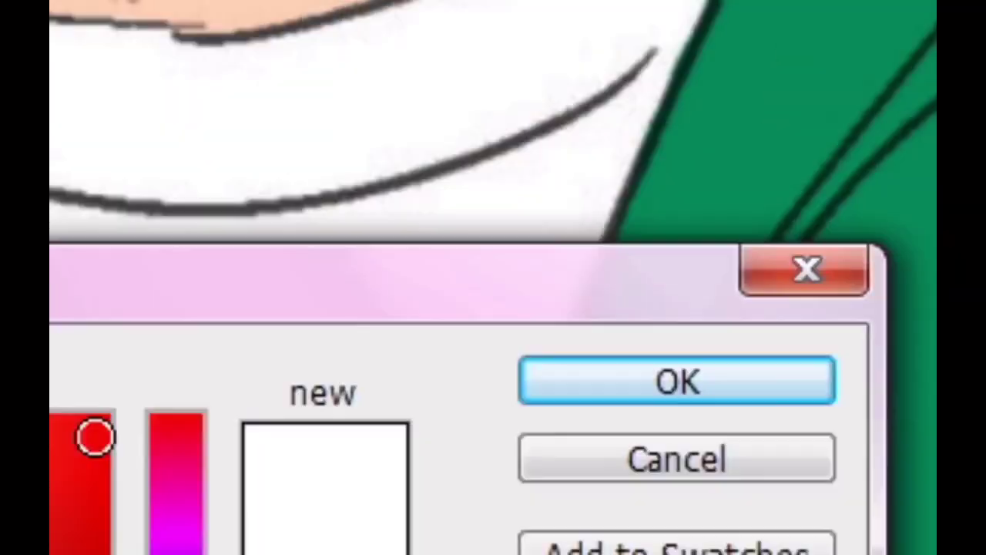
pyautogui.click(94, 437)
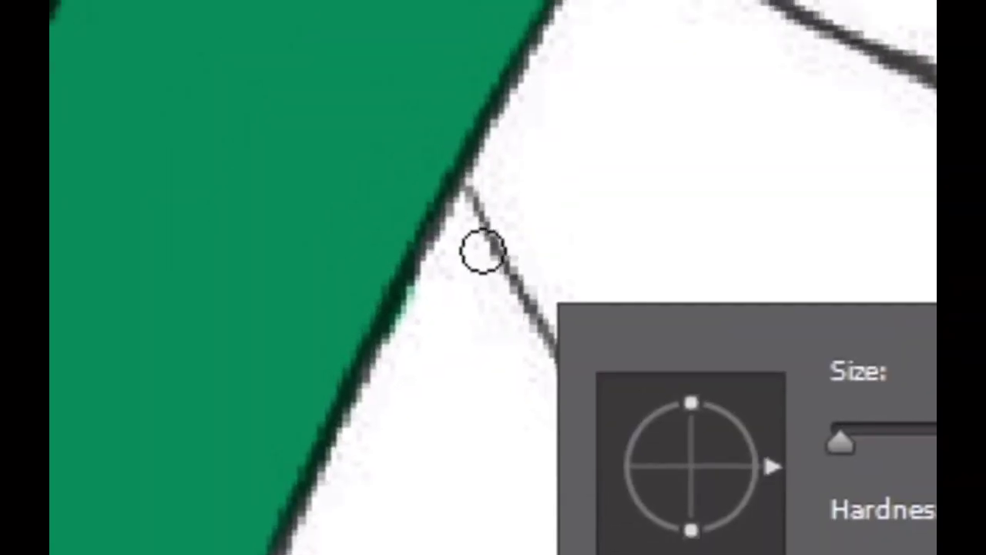
pyautogui.moveTo(340, 31); pyautogui.dragTo(513, 303)
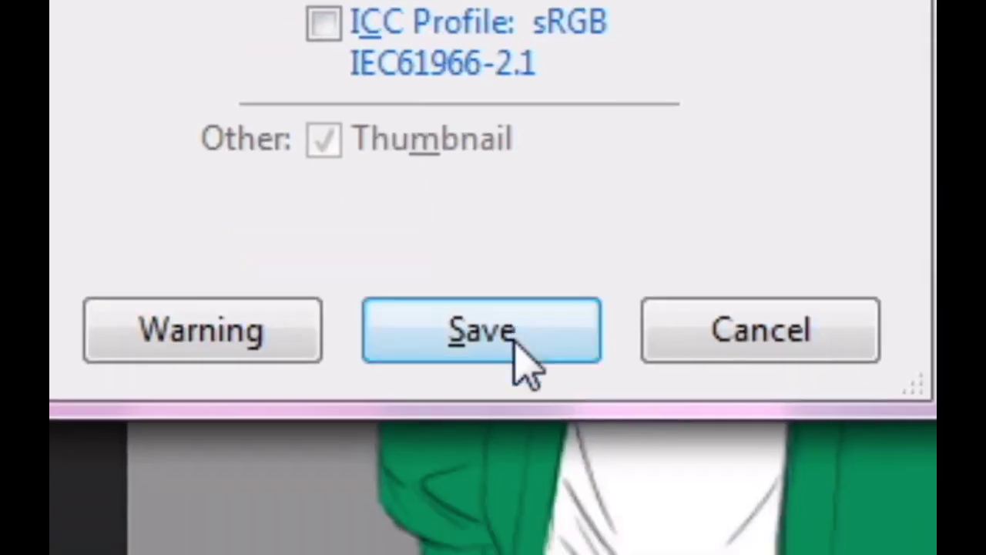
pyautogui.click(508, 339)
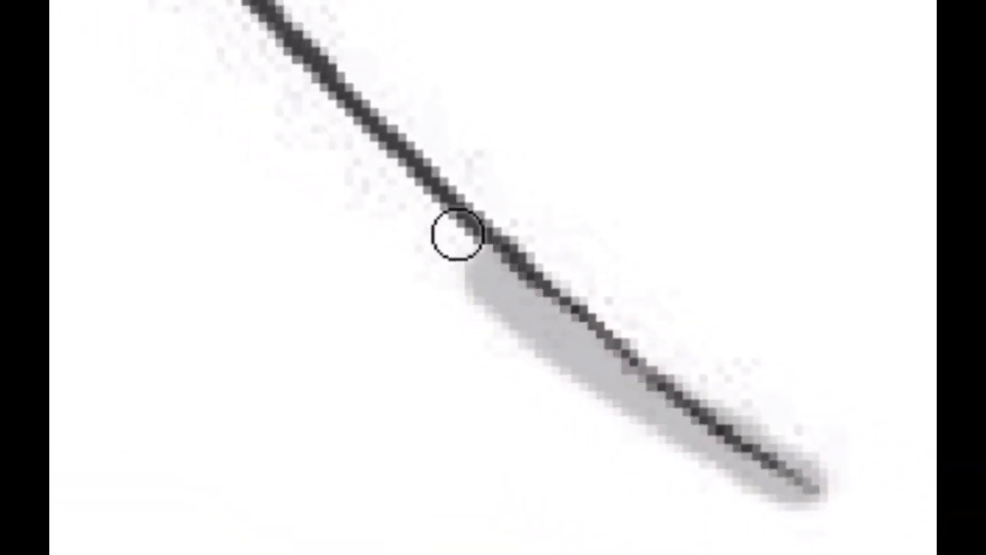
# Paint soft grey shading strokes beside the shirt fold lines near the jacket edge.
pyautogui.moveTo(432, 243); pyautogui.dragTo(466, 202)
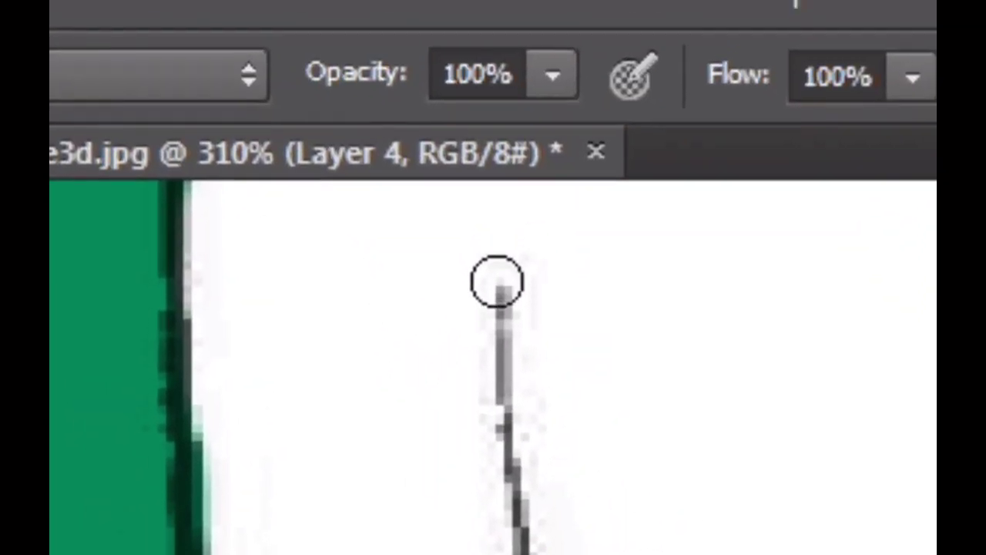
pyautogui.moveTo(487, 47); pyautogui.dragTo(505, 324)
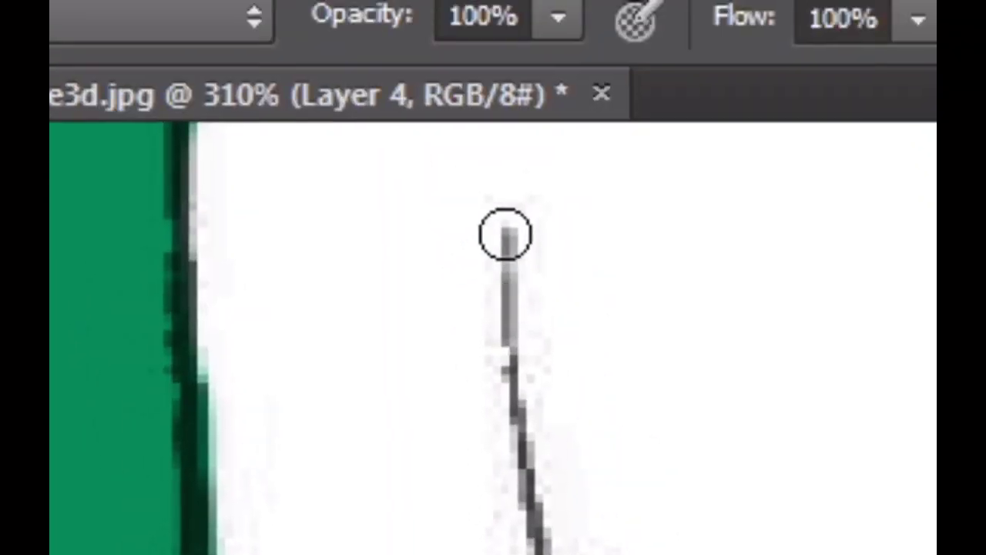
pyautogui.moveTo(504, 236); pyautogui.dragTo(502, 334)
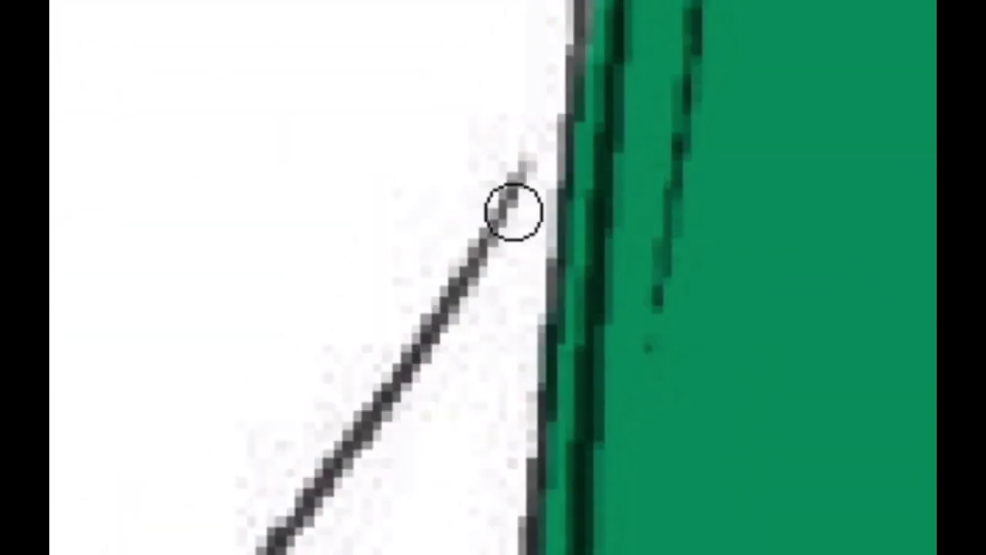
pyautogui.moveTo(513, 209); pyautogui.dragTo(442, 357)
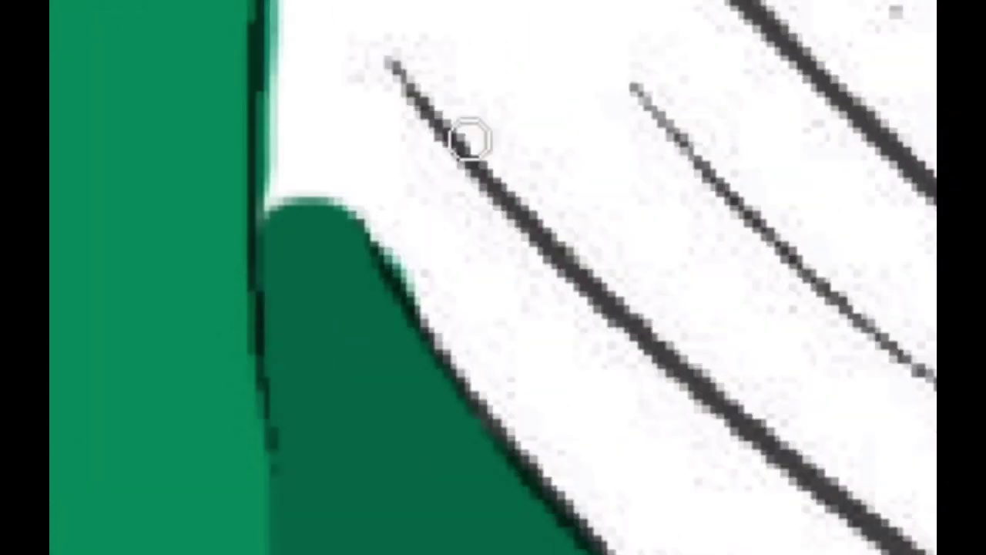
pyautogui.moveTo(436, 158); pyautogui.dragTo(517, 304)
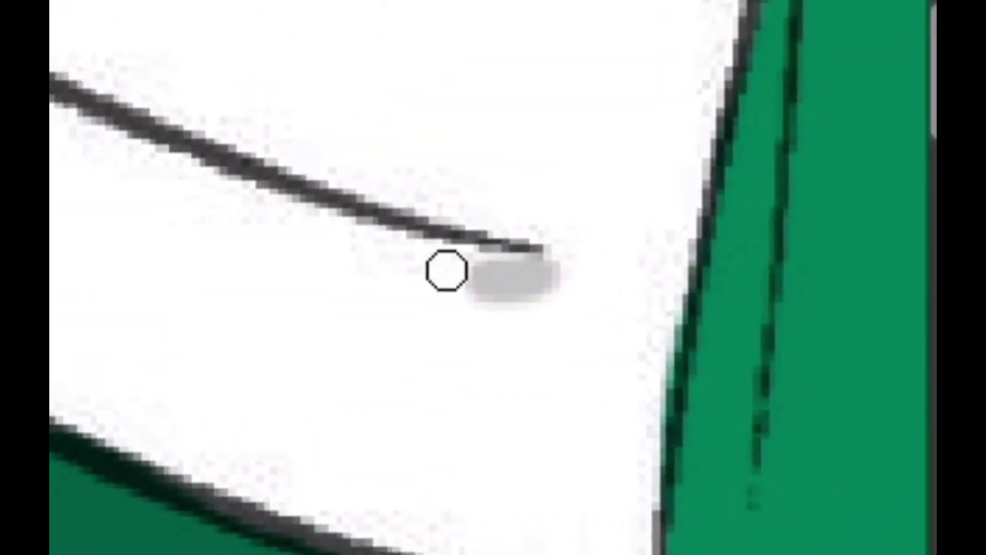
pyautogui.moveTo(744, 343); pyautogui.dragTo(455, 264)
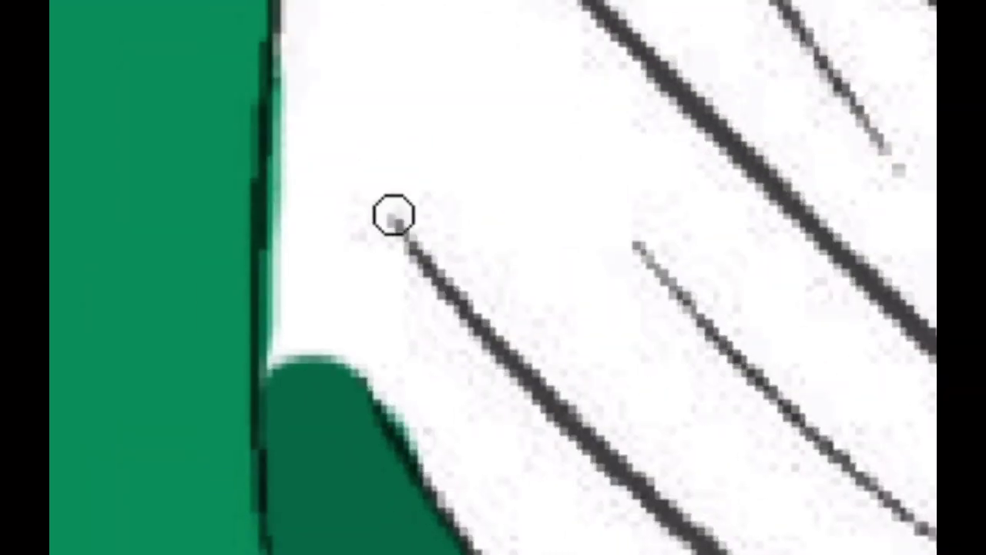
pyautogui.moveTo(405, 160); pyautogui.dragTo(536, 301)
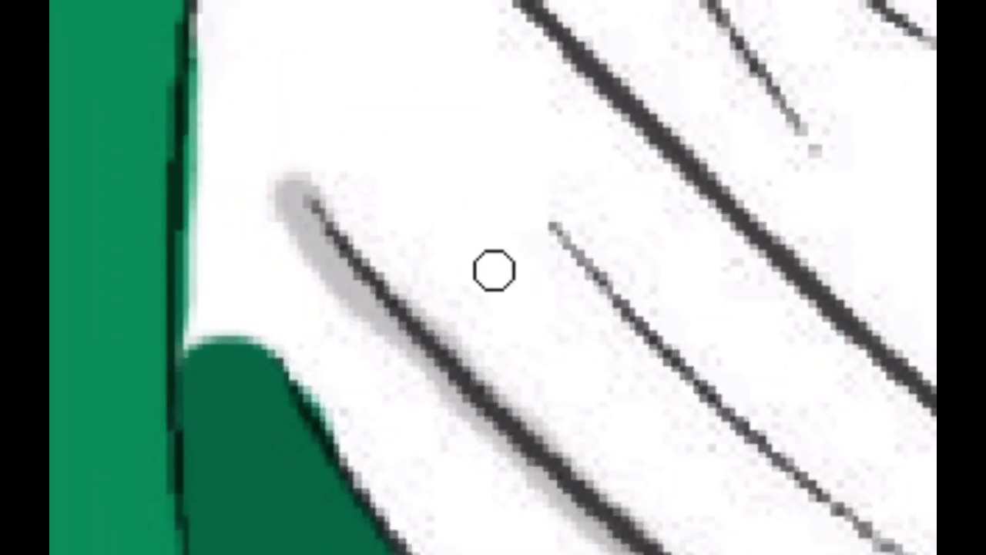
pyautogui.moveTo(443, 219); pyautogui.dragTo(531, 312)
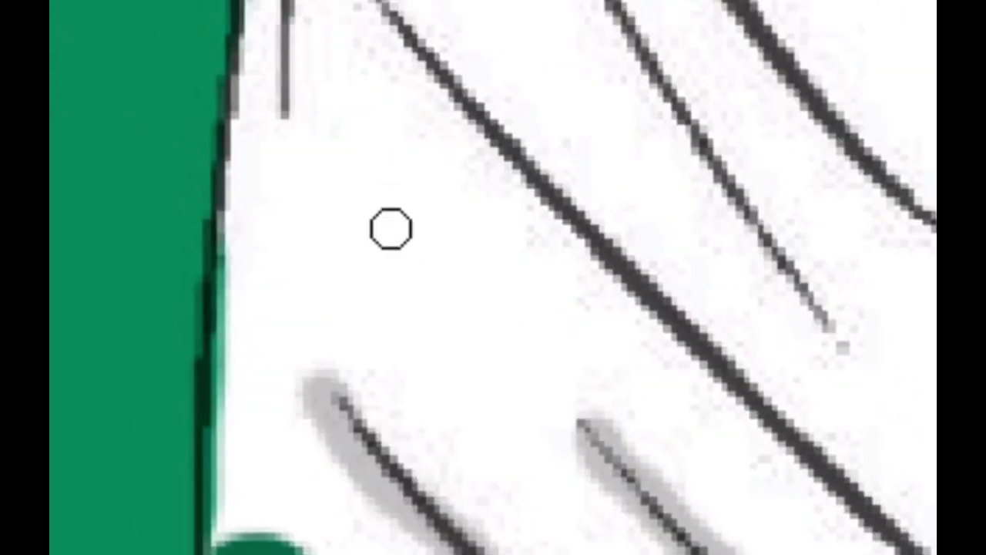
pyautogui.moveTo(462, 238); pyautogui.dragTo(524, 315)
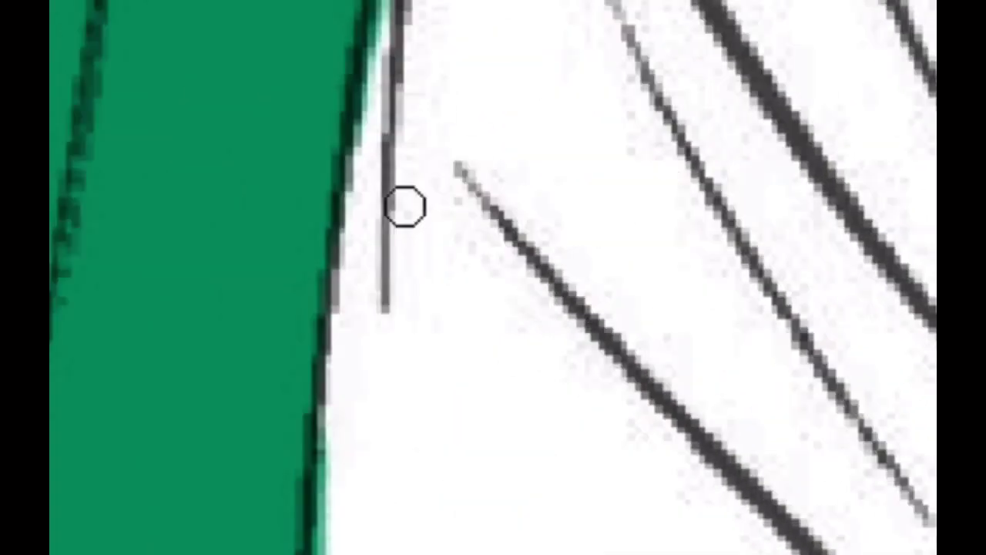
# Shade along the diagonal shirt fold lines in grey, then zoom out.
pyautogui.moveTo(456, 166); pyautogui.dragTo(539, 254)
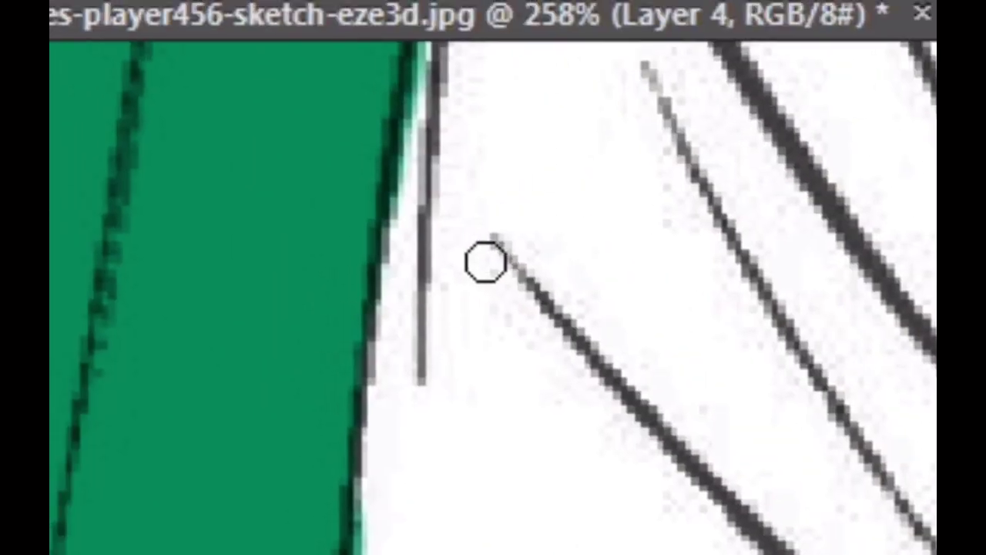
pyautogui.moveTo(485, 260); pyautogui.dragTo(540, 326)
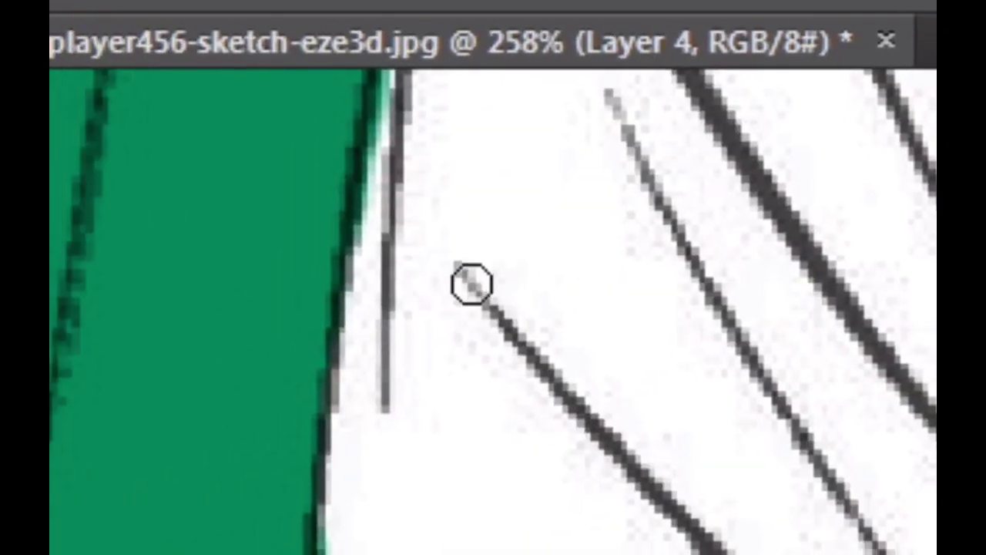
pyautogui.moveTo(469, 282); pyautogui.dragTo(539, 323)
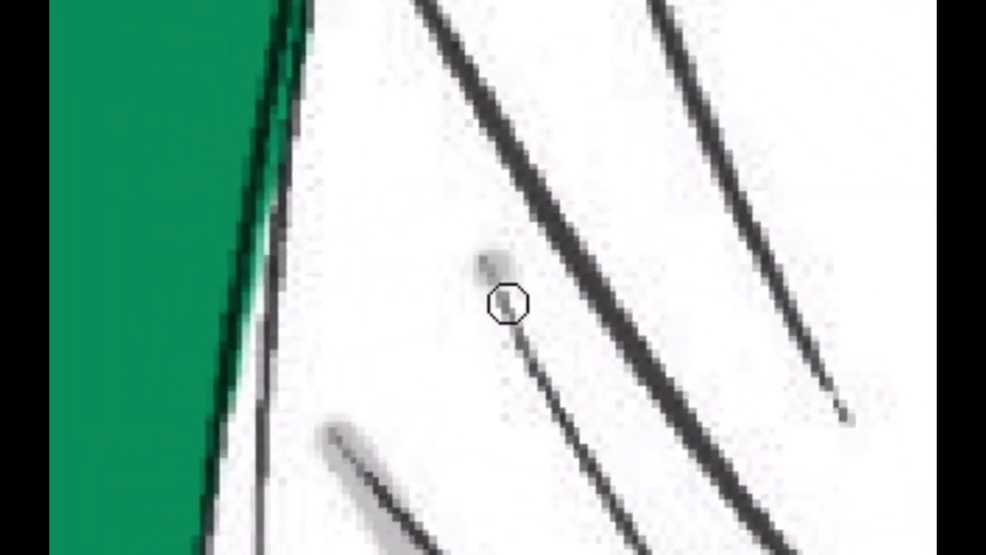
pyautogui.moveTo(485, 260); pyautogui.dragTo(519, 323)
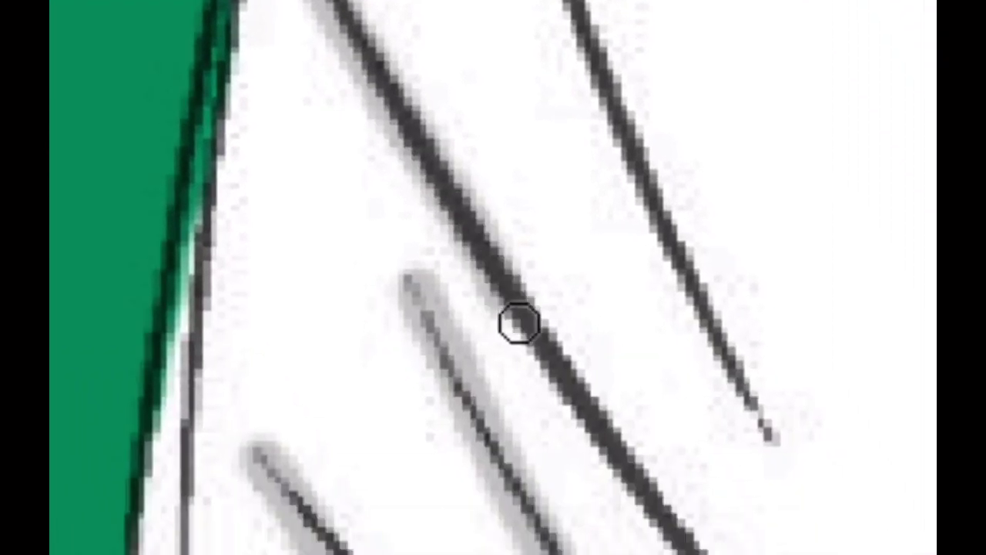
pyautogui.moveTo(485, 260); pyautogui.dragTo(519, 319)
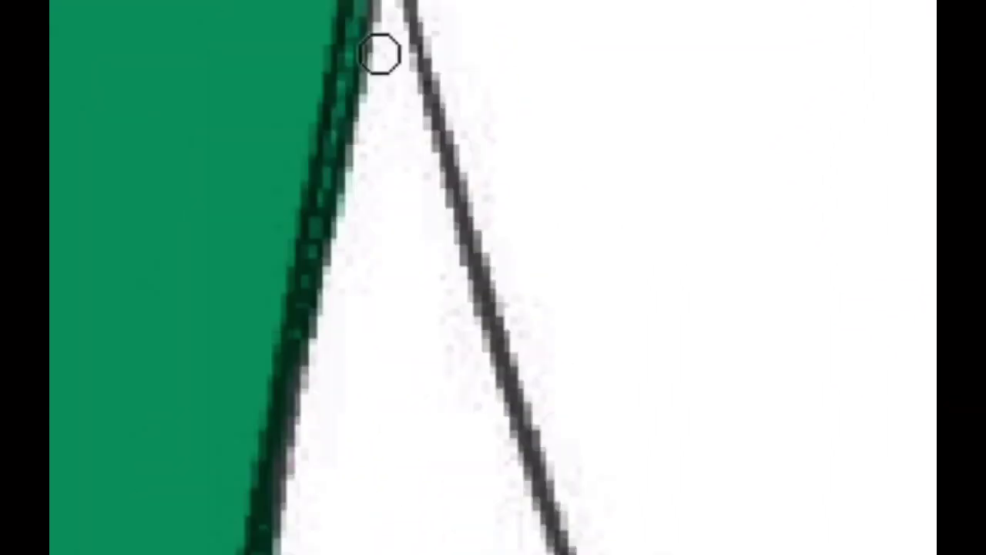
pyautogui.moveTo(380, 53); pyautogui.dragTo(520, 337)
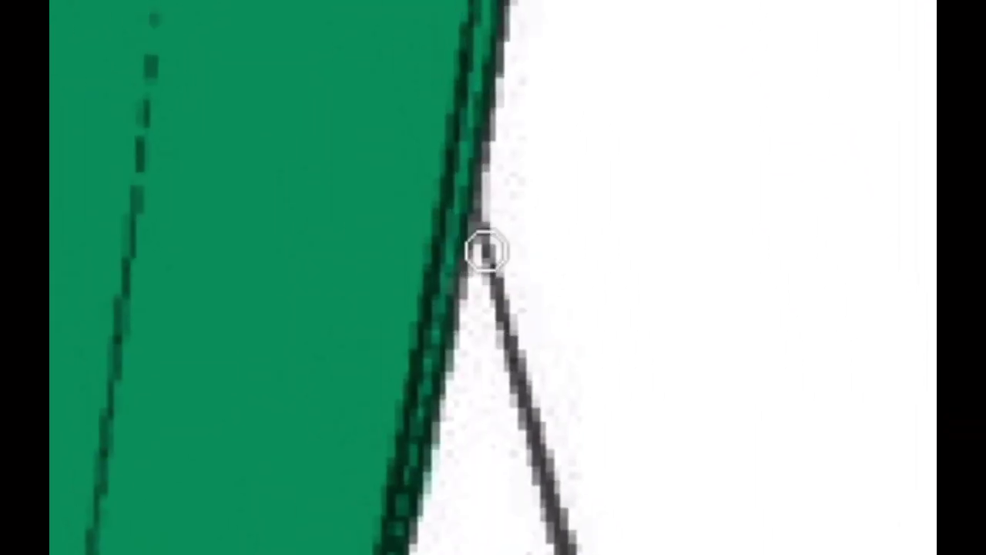
pyautogui.moveTo(485, 251); pyautogui.dragTo(511, 320)
pyautogui.moveTo(480, 224); pyautogui.dragTo(511, 324)
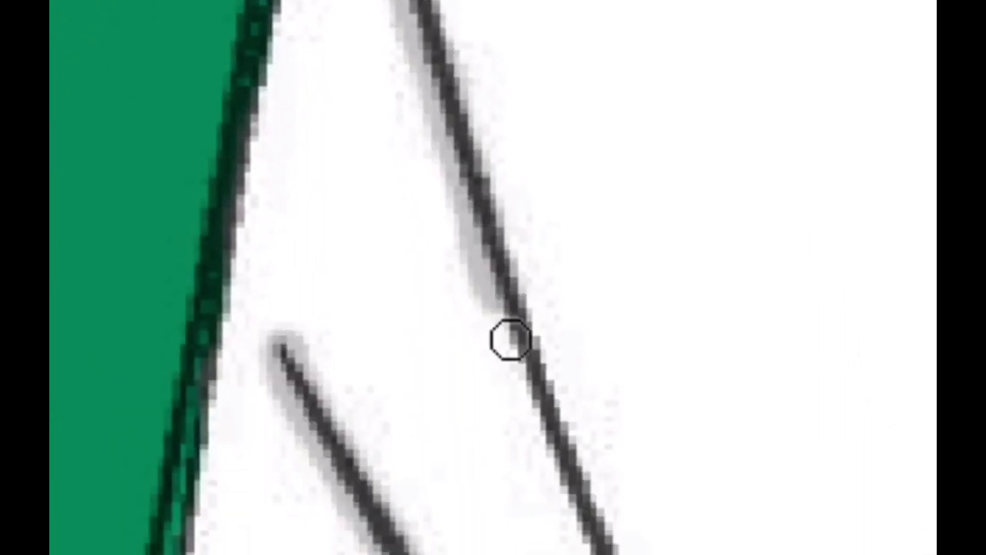
pyautogui.moveTo(478, 193); pyautogui.dragTo(509, 339)
pyautogui.moveTo(585, 154); pyautogui.dragTo(647, 323)
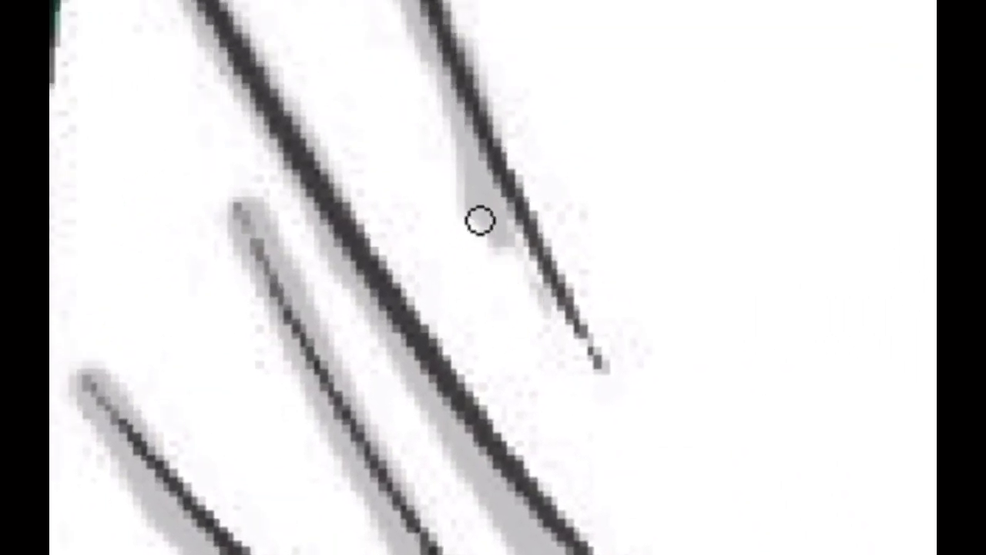
pyautogui.moveTo(432, 46); pyautogui.dragTo(494, 269)
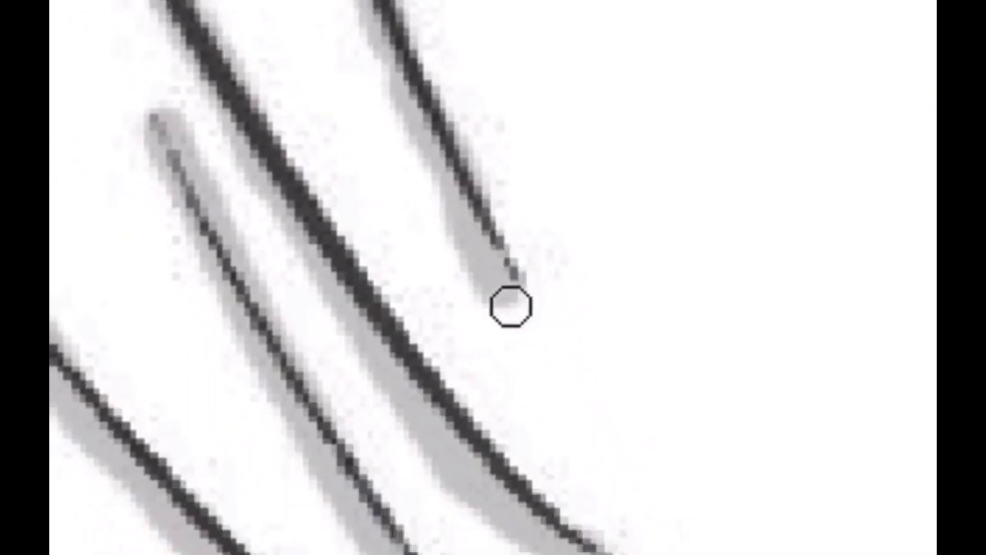
pyautogui.scroll(-3, 513, 310)
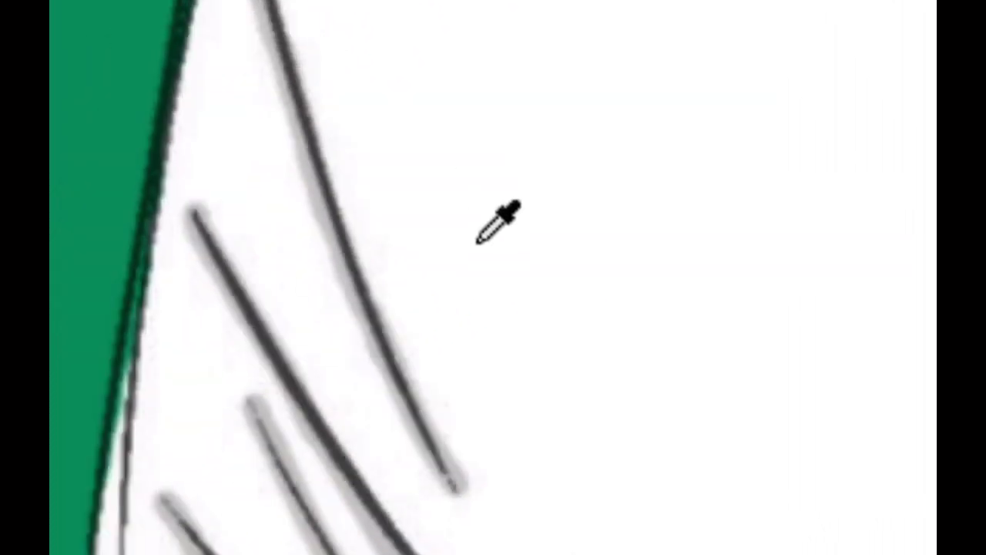
pyautogui.scroll(-3, 498, 221)
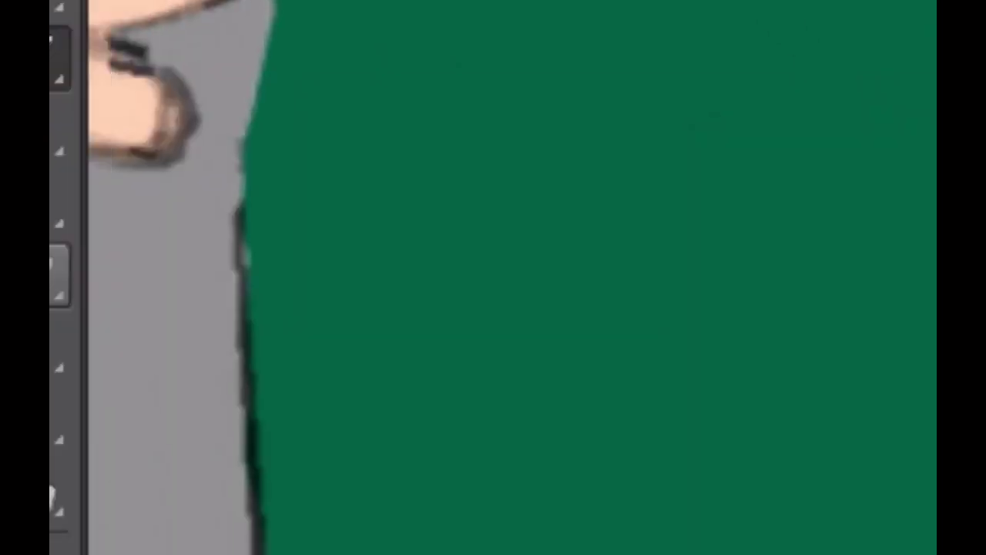
# Resize the brush and set its hardness to 0% for soft painting.
pyautogui.rightClick(499, 273)
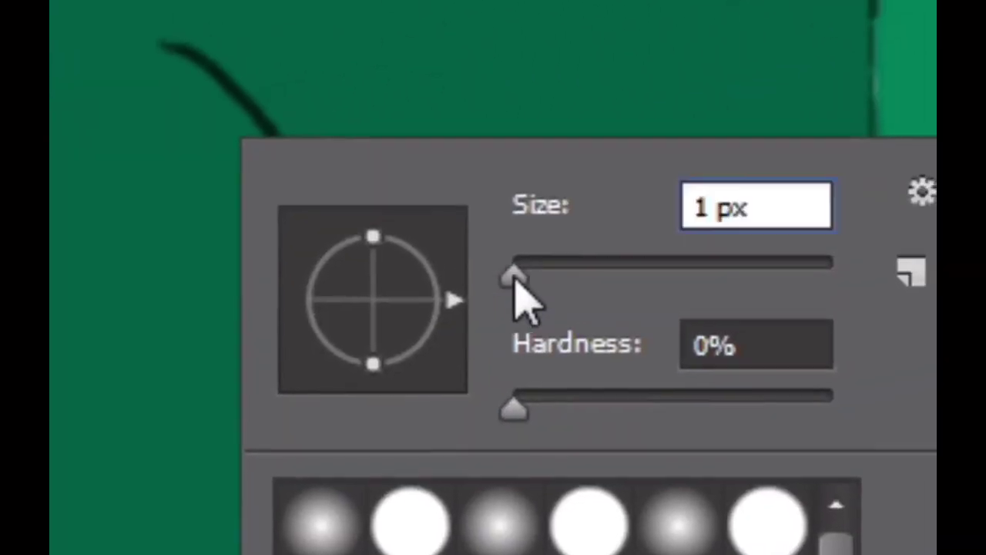
pyautogui.click(499, 274)
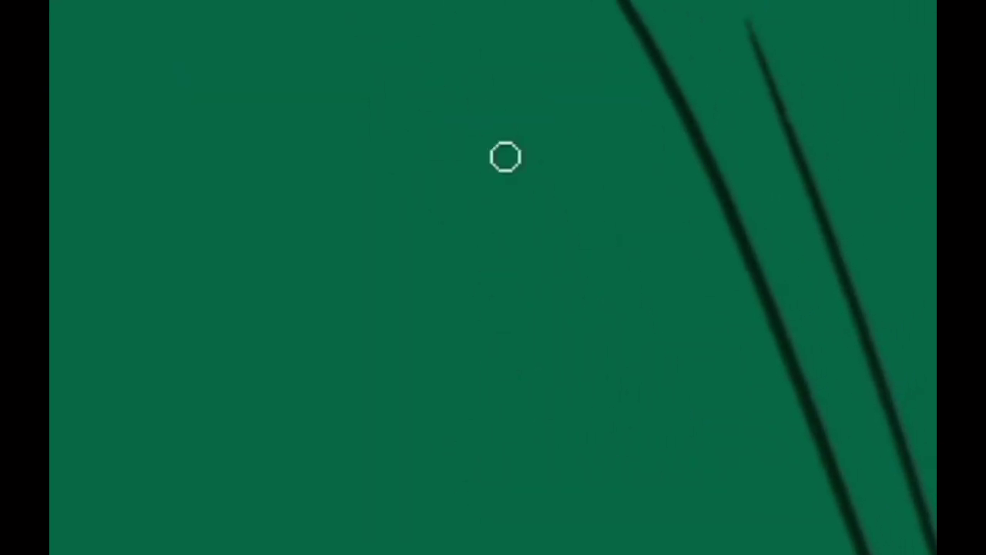
pyautogui.rightClick(500, 329)
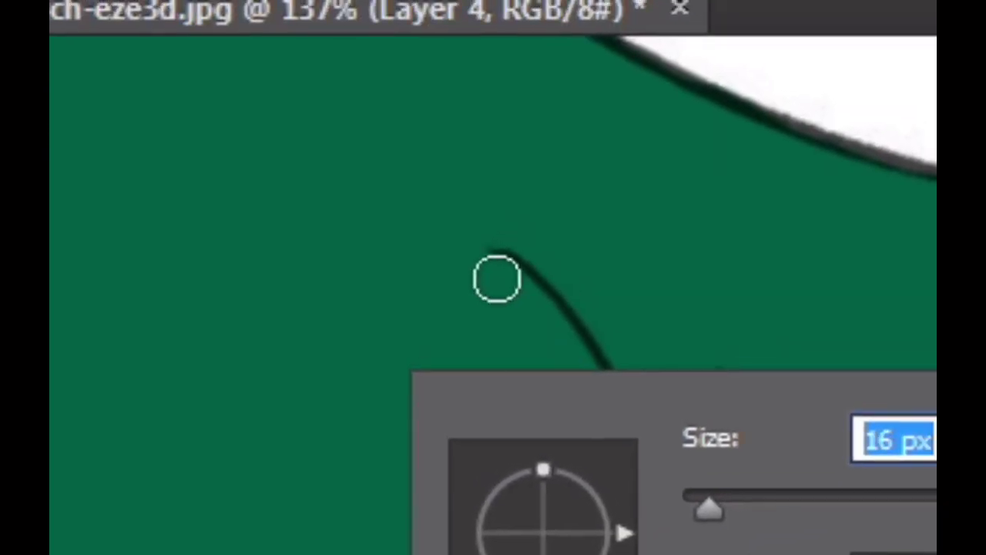
pyautogui.press('Return')
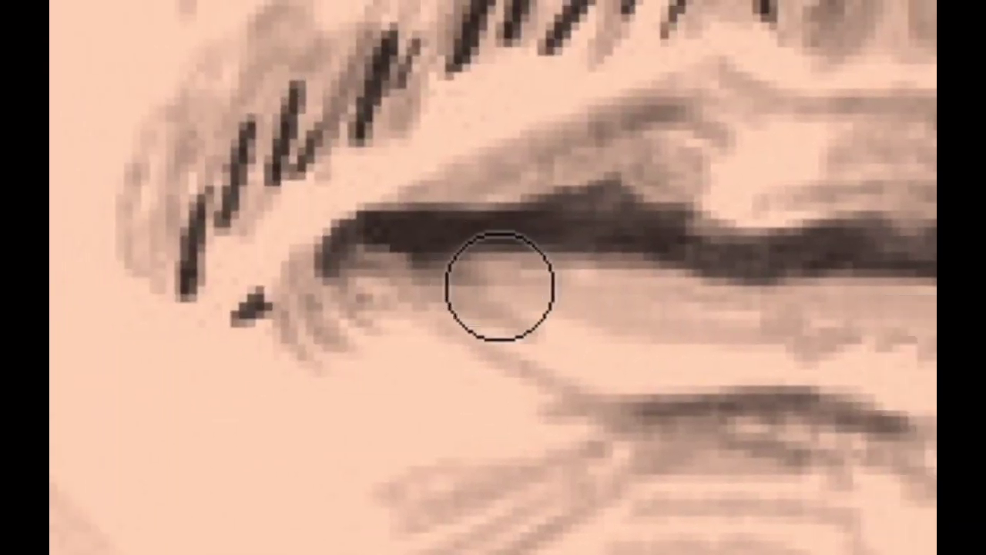
# Paint soft shading under the eye's dark lash line.
pyautogui.moveTo(500, 282)
pyautogui.mouseDown()
pyautogui.moveTo(393, 245)
pyautogui.moveTo(450, 303)
pyautogui.mouseUp()
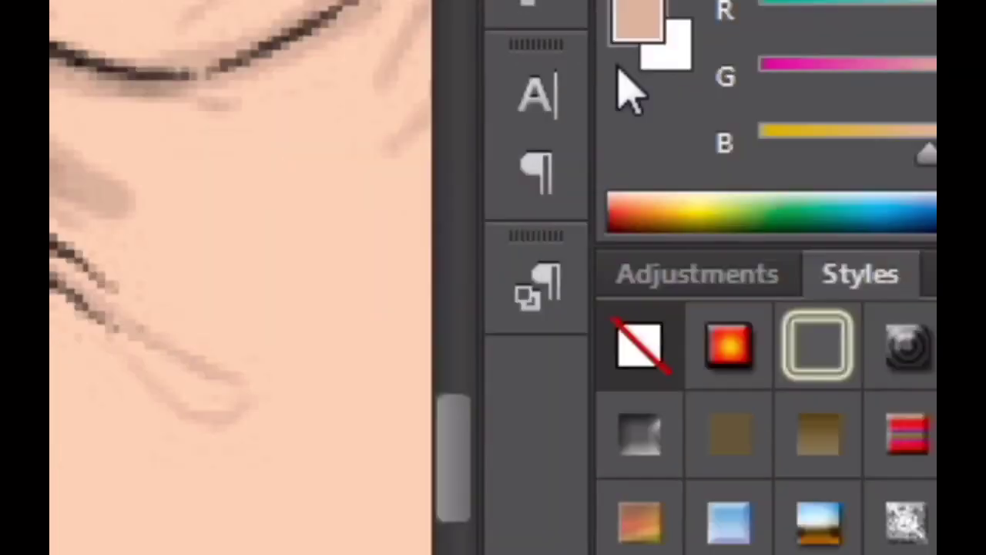
# Choose pink as the foreground colour and paint the upper and lower lips.
pyautogui.click(622, 70)
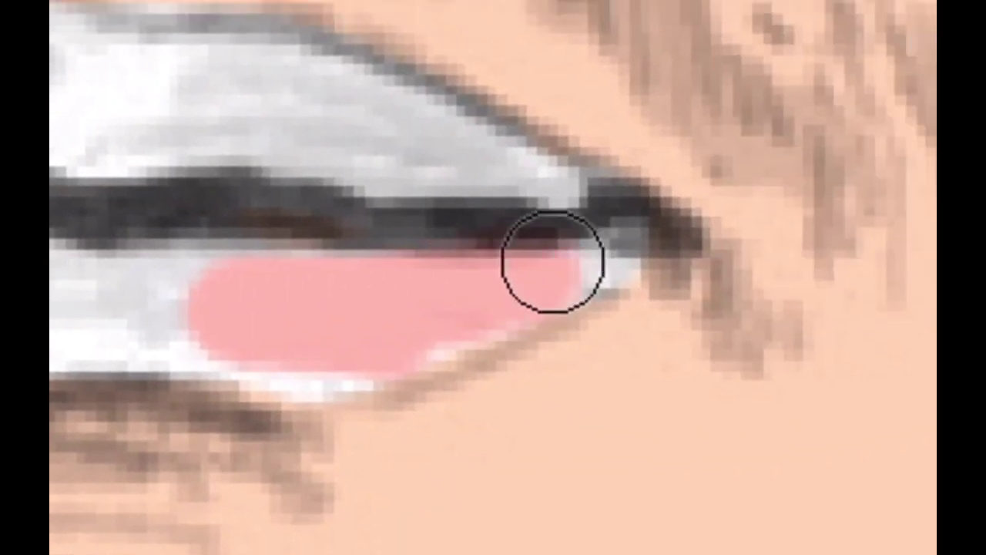
pyautogui.moveTo(552, 261)
pyautogui.mouseDown()
pyautogui.moveTo(546, 293)
pyautogui.moveTo(452, 260)
pyautogui.moveTo(587, 273)
pyautogui.moveTo(486, 262)
pyautogui.moveTo(596, 293)
pyautogui.moveTo(504, 285)
pyautogui.moveTo(533, 242)
pyautogui.moveTo(520, 279)
pyautogui.moveTo(609, 314)
pyautogui.mouseUp()
pyautogui.moveTo(371, 252)
pyautogui.mouseDown()
pyautogui.moveTo(399, 297)
pyautogui.moveTo(567, 264)
pyautogui.moveTo(575, 251)
pyautogui.moveTo(378, 269)
pyautogui.moveTo(469, 260)
pyautogui.moveTo(491, 278)
pyautogui.mouseUp()
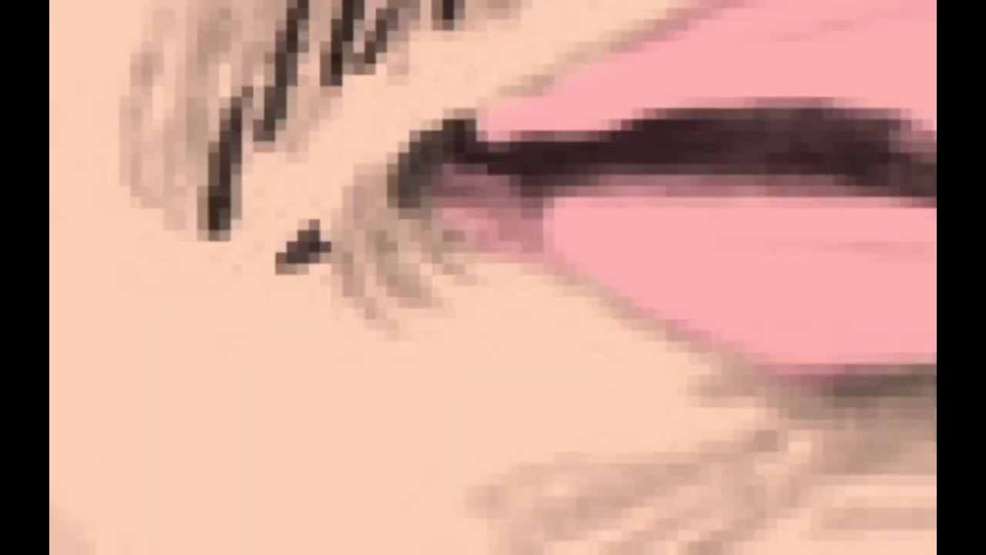
# With a smaller brush, add short highlight strokes on both lips, then zoom out.
pyautogui.rightClick(286, 254)
pyautogui.moveTo(586, 309); pyautogui.dragTo(524, 308)
pyautogui.press('Return')
pyautogui.moveTo(486, 260)
pyautogui.mouseDown()
pyautogui.moveTo(513, 266)
pyautogui.moveTo(537, 242)
pyautogui.moveTo(519, 297)
pyautogui.moveTo(402, 284)
pyautogui.mouseUp()
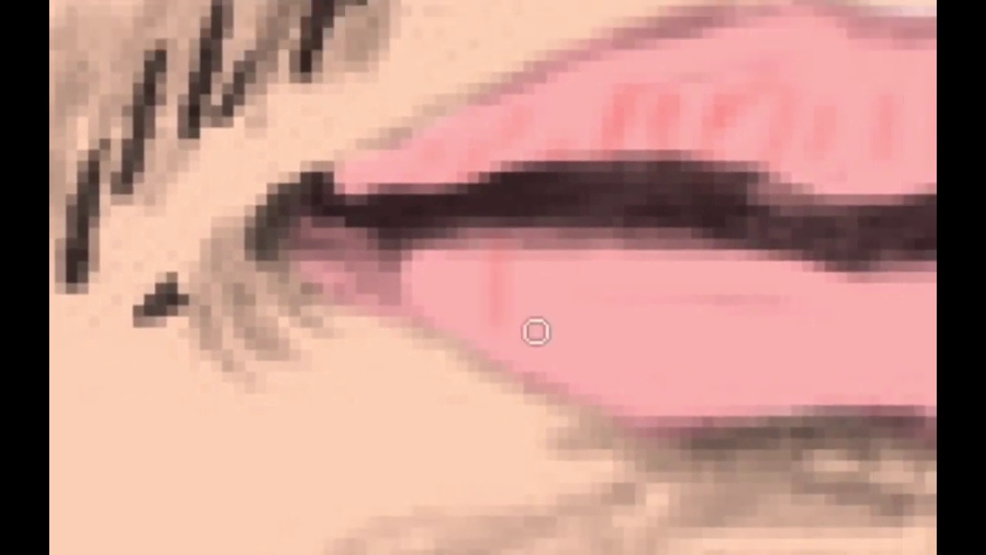
pyautogui.moveTo(535, 331); pyautogui.dragTo(511, 278)
pyautogui.scroll(-2, 519, 248)
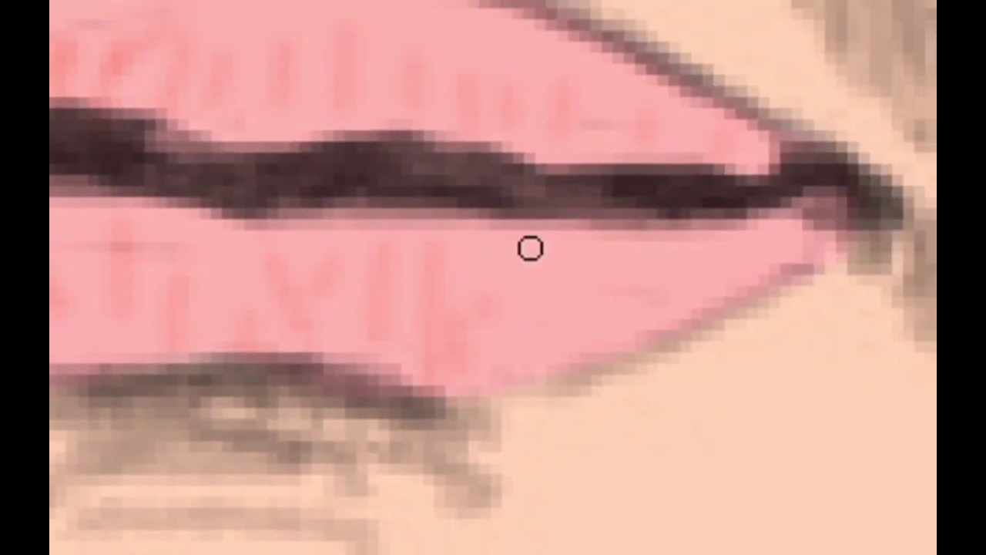
pyautogui.scroll(-2, 528, 247)
pyautogui.scroll(-2, 517, 298)
pyautogui.scroll(-4, 480, 282)
pyautogui.scroll(-5, 495, 280)
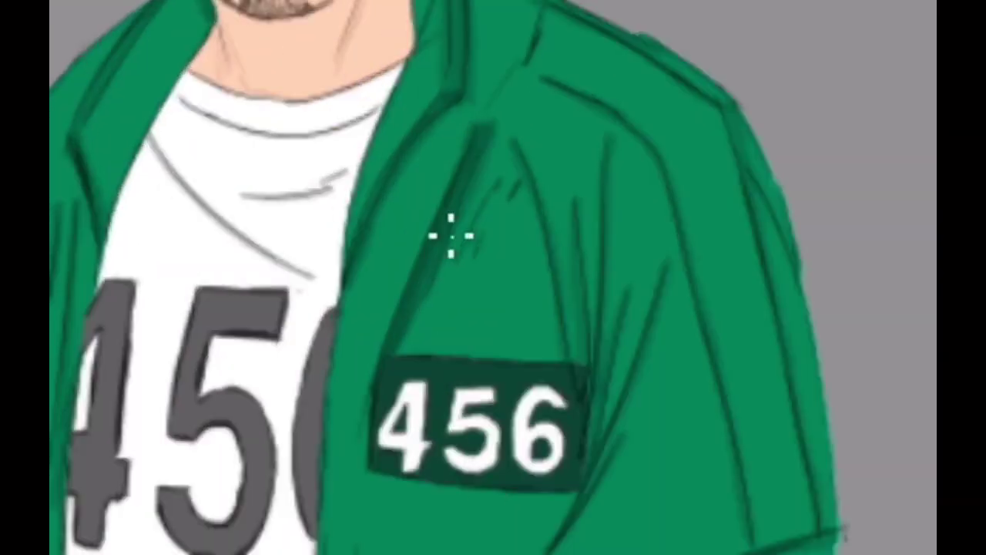
pyautogui.scroll(3, 451, 233)
pyautogui.scroll(-2, 495, 304)
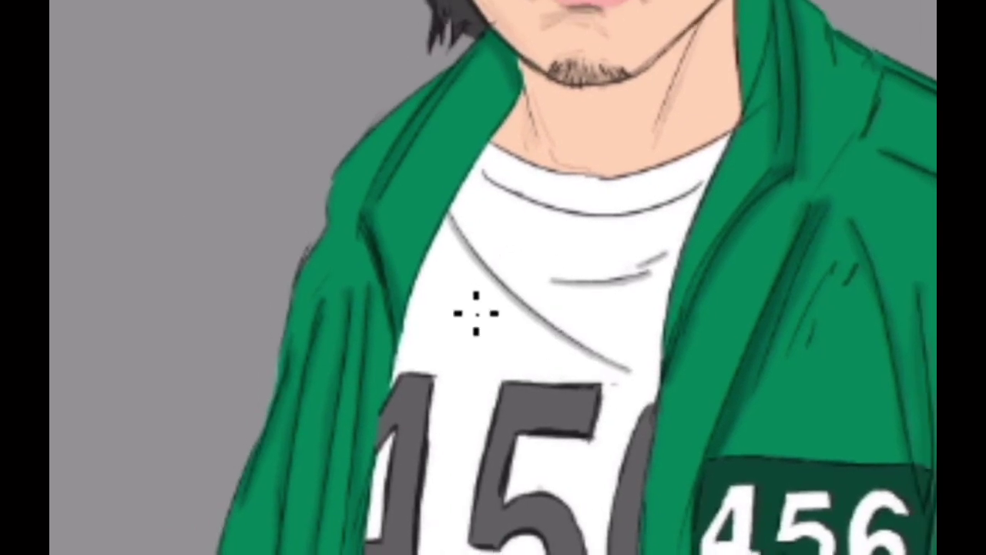
pyautogui.scroll(-4, 474, 315)
pyautogui.scroll(-4, 498, 280)
pyautogui.scroll(2, 493, 275)
pyautogui.scroll(5, 498, 269)
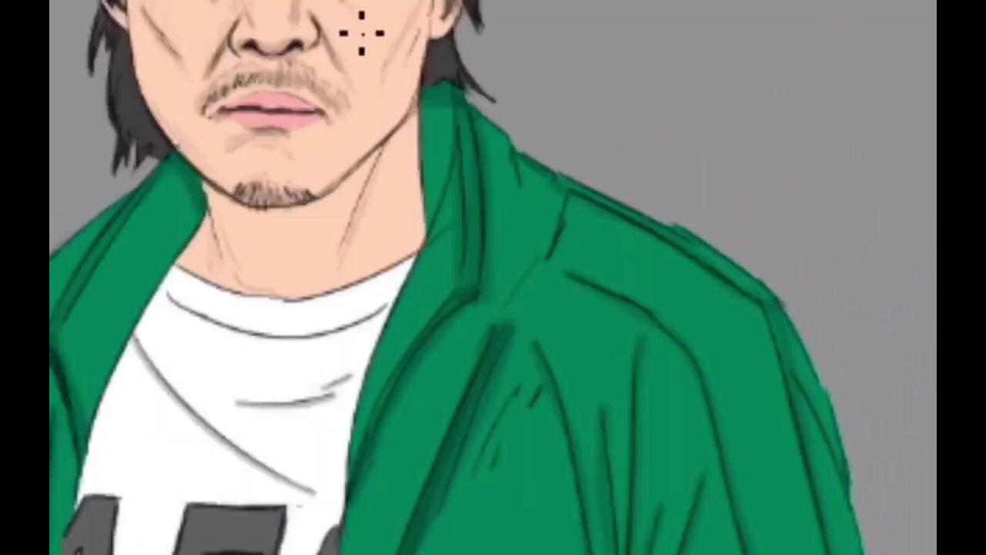
pyautogui.scroll(3, 500, 277)
pyautogui.scroll(3, 500, 277)
pyautogui.scroll(2, 742, 274)
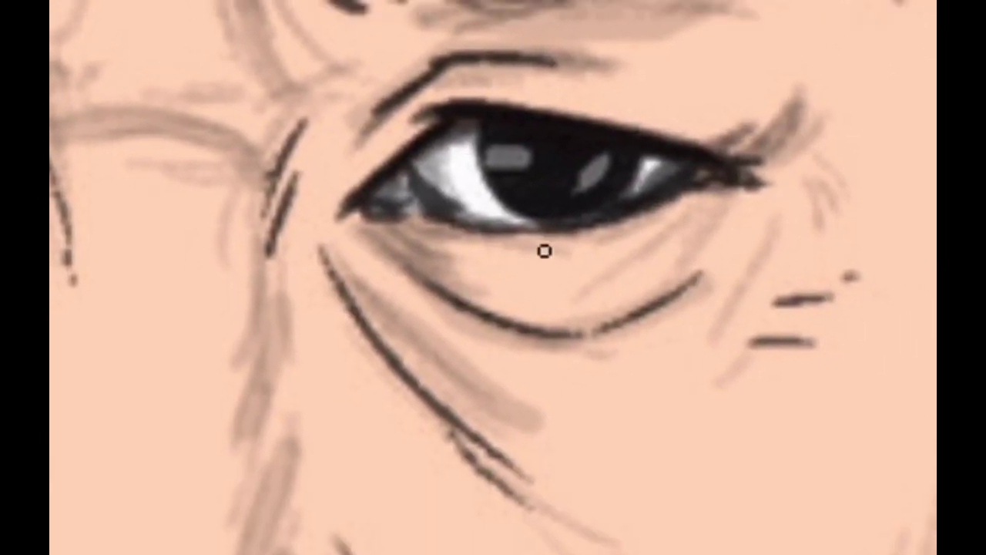